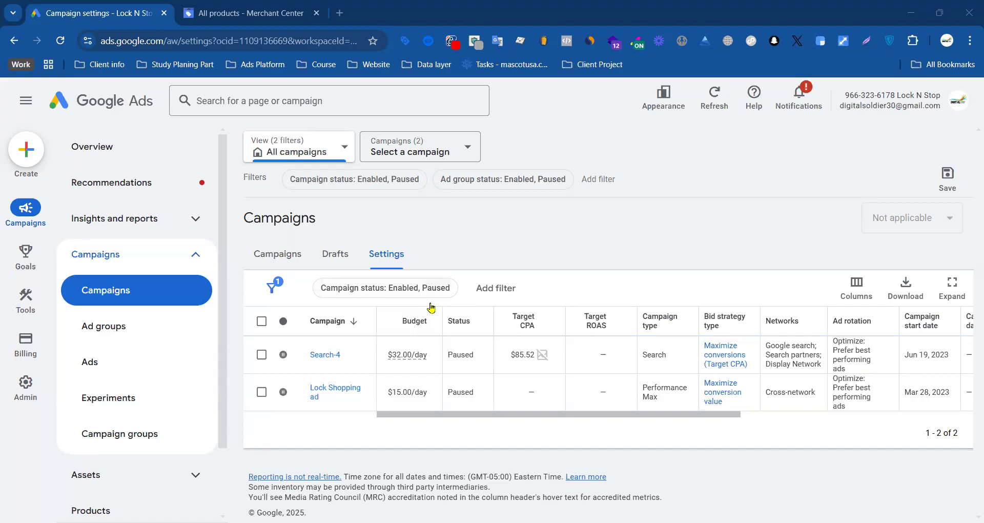
Step: Show the list of all campaigns instead of their settings and look through it
left_click(292, 260)
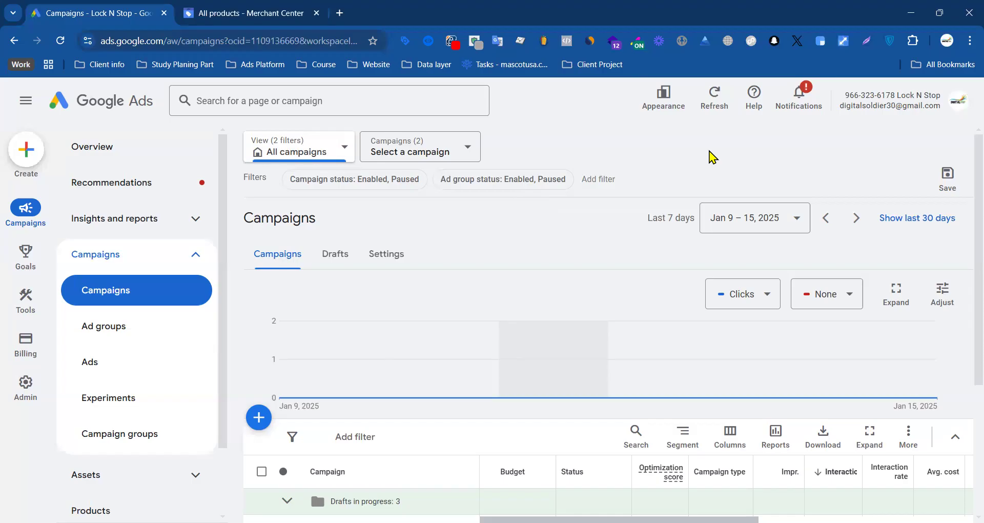
scroll(400, 256, "down", 4)
scroll(545, 230, "up", 4)
Step: Switch to Google Merchant Center and open the account's conversion settings
left_click(209, 16)
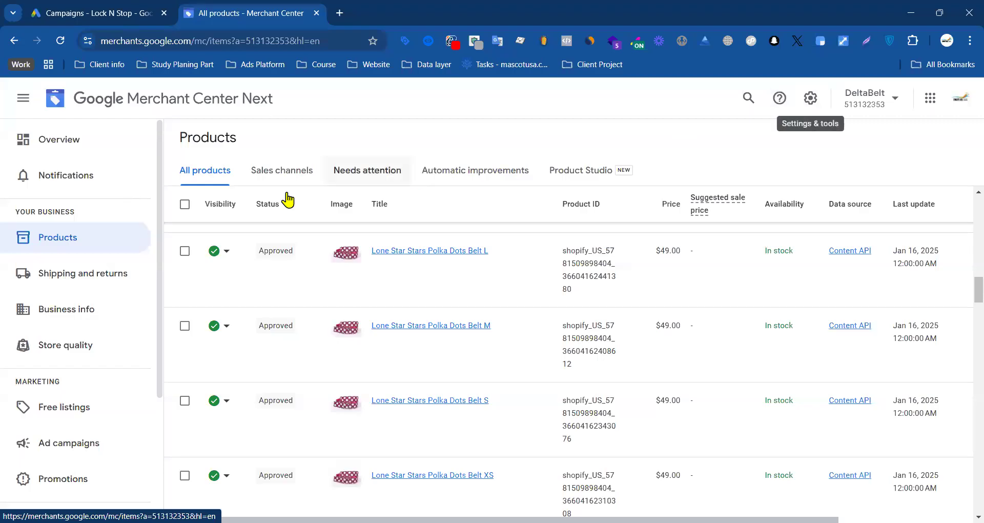
left_click(810, 98)
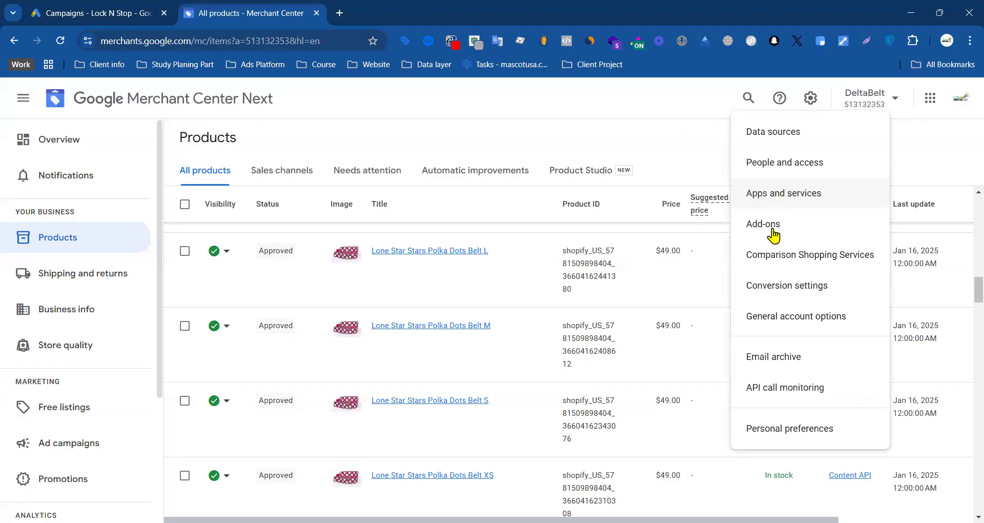
left_click(782, 291)
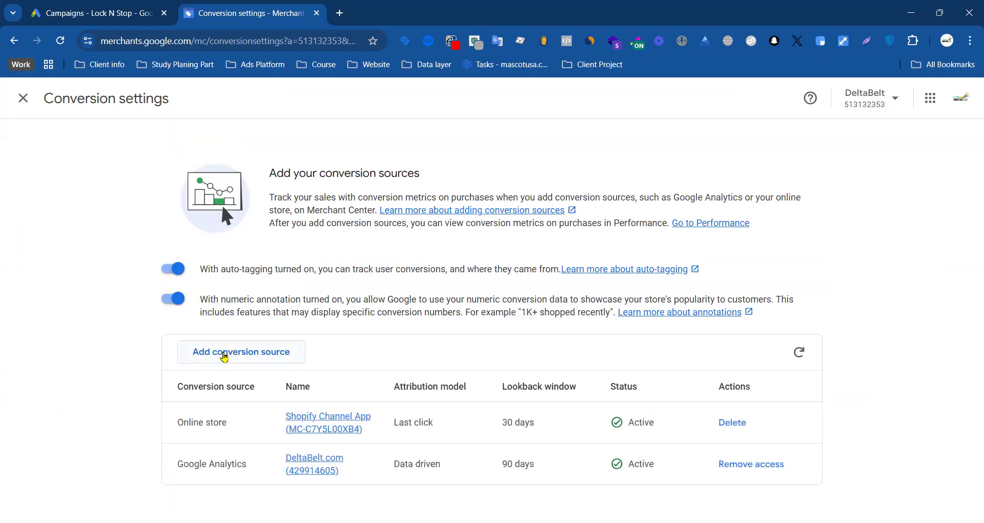
Step: Examine the options for adding a conversion source and the Google Analytics properties available for linking, without linking any
left_click(249, 358)
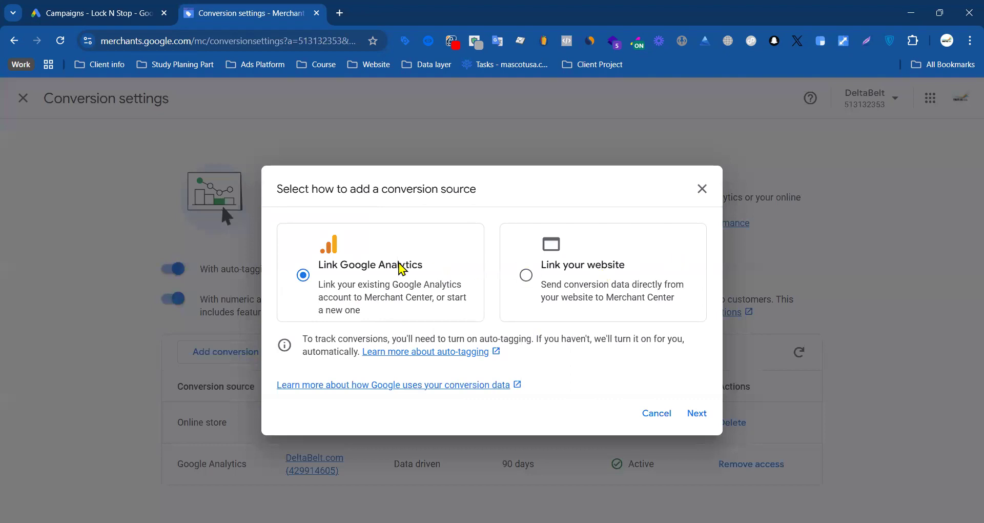
left_click(586, 266)
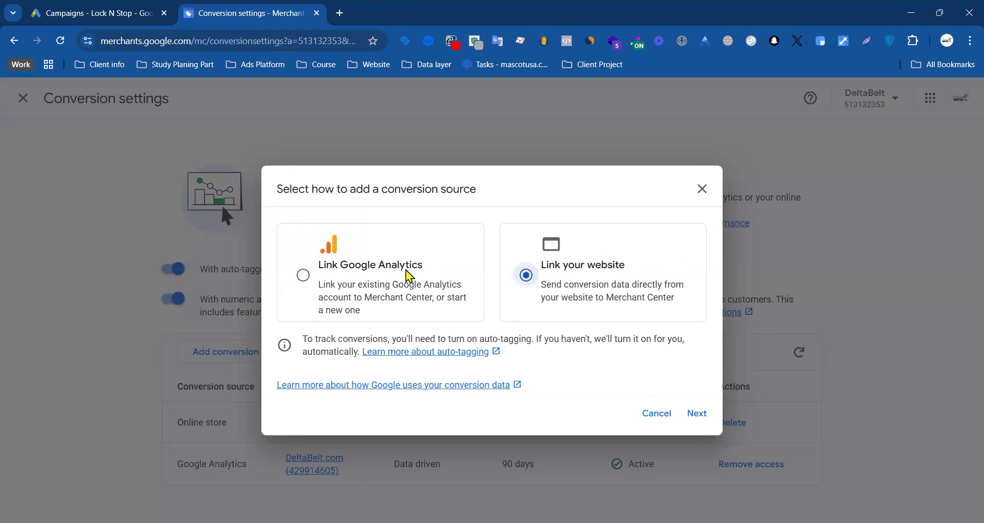
left_click(377, 278)
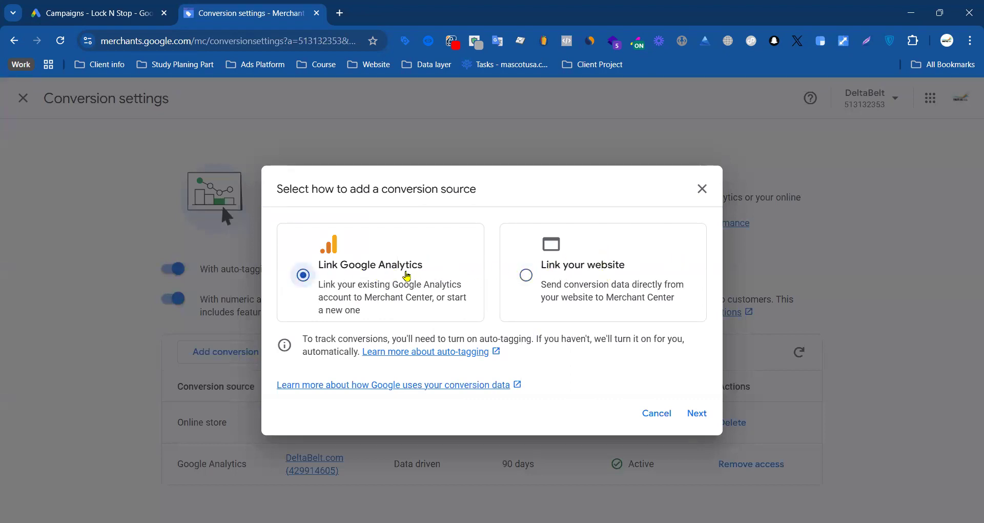
left_click(698, 413)
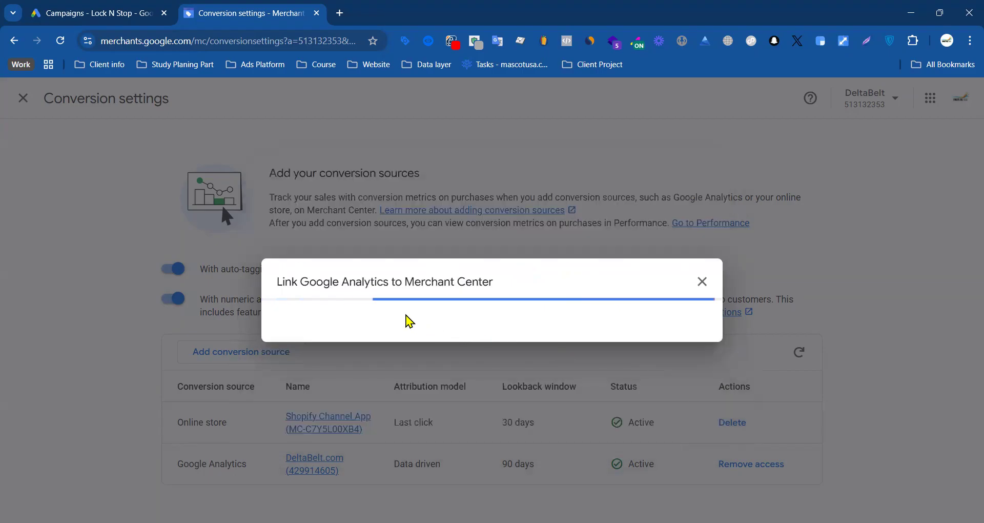
scroll(424, 309, "down", 10)
scroll(428, 303, "up", 10)
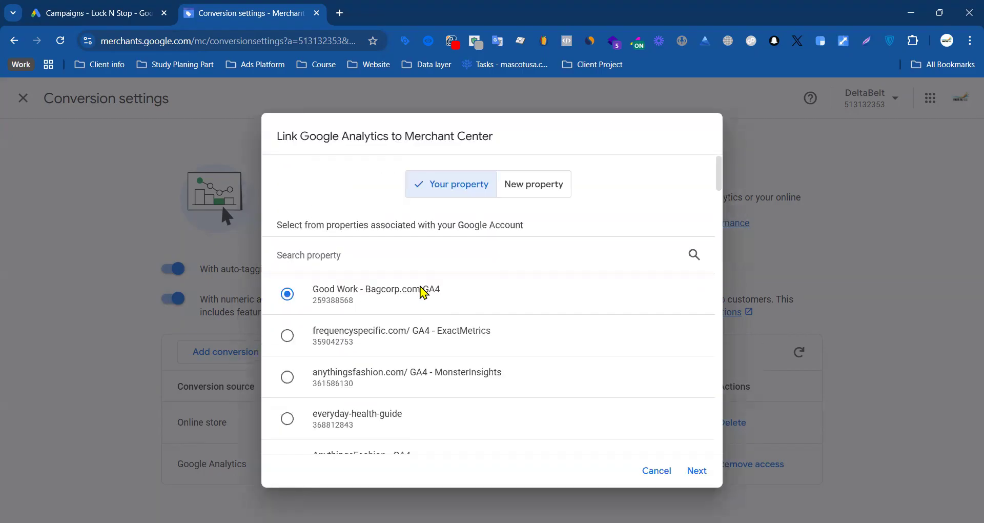
scroll(413, 302, "down", 15)
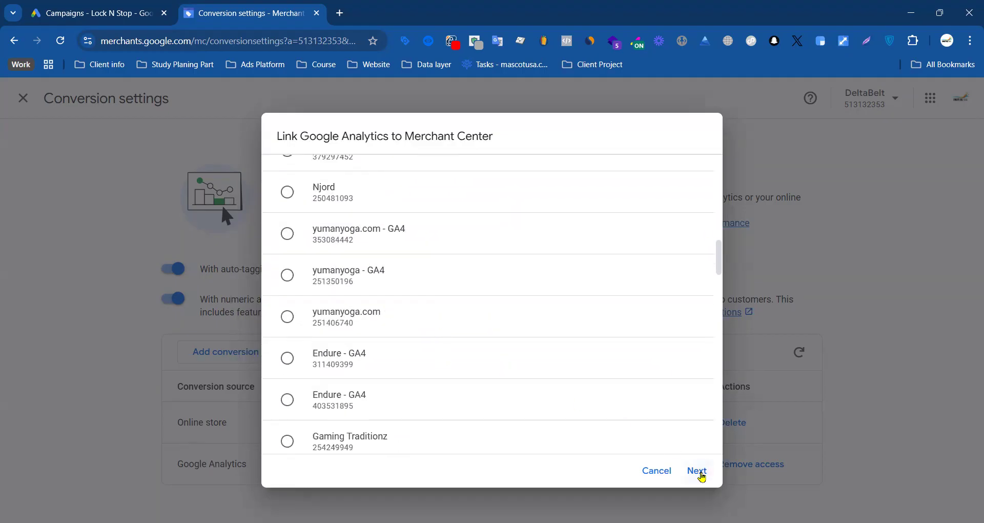
left_click(658, 471)
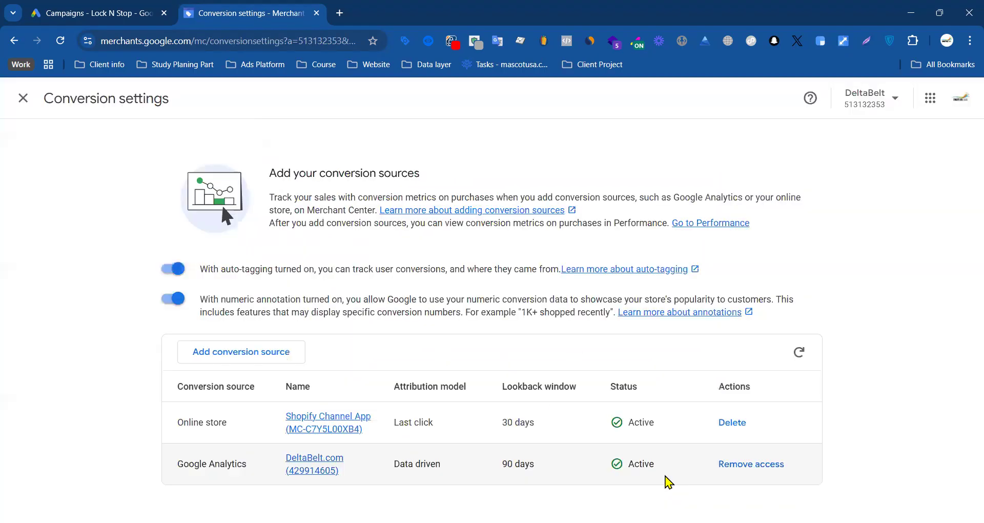
Step: Leave the conversion settings and look over the Merchant Center product list
left_click(23, 98)
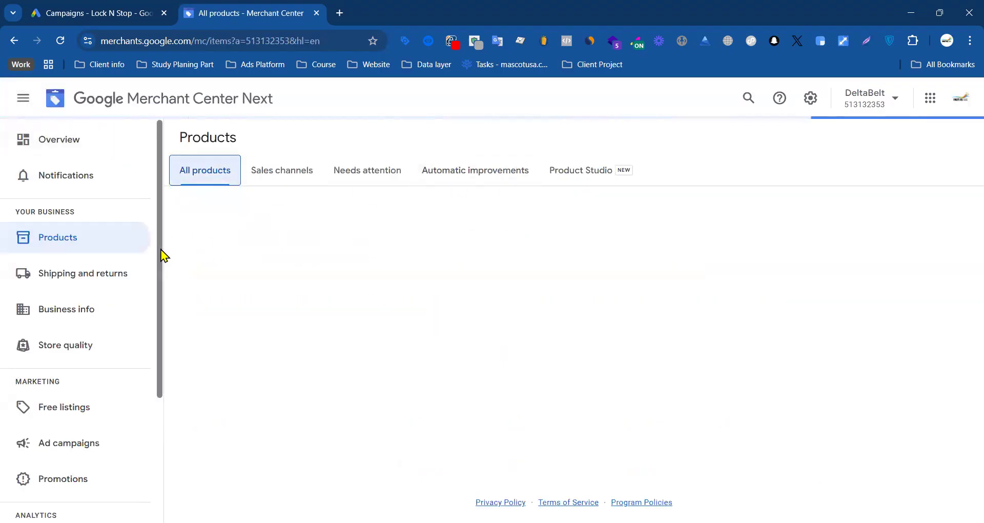
scroll(74, 351, "down", 3)
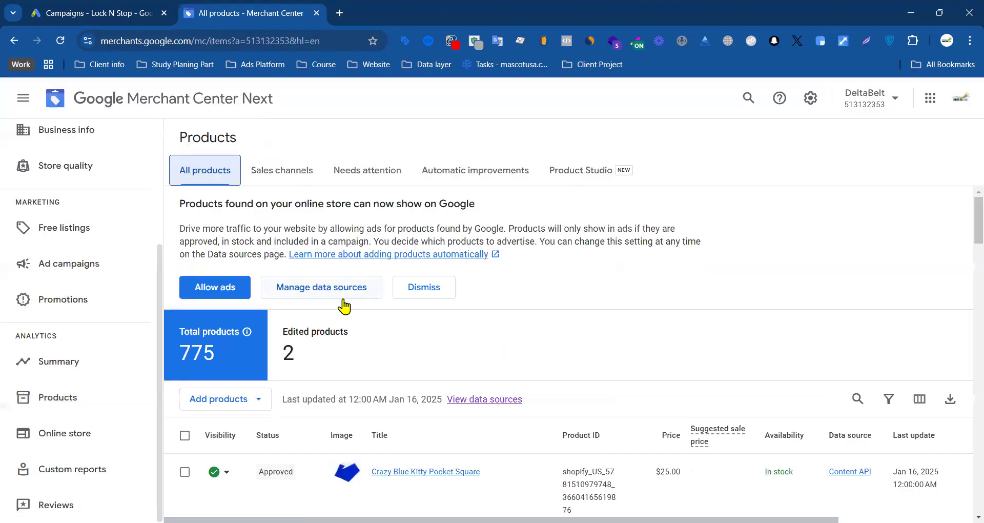
left_click(112, 17)
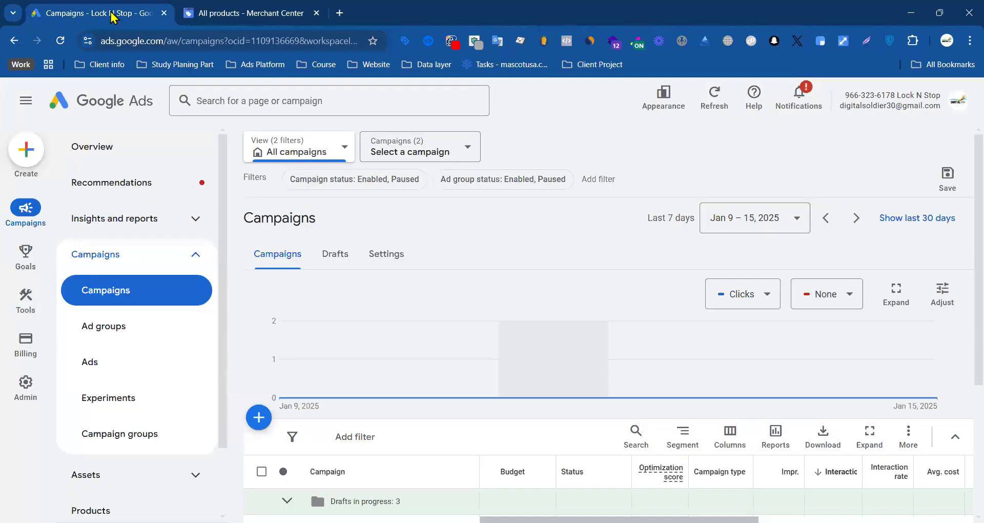
left_click(244, 16)
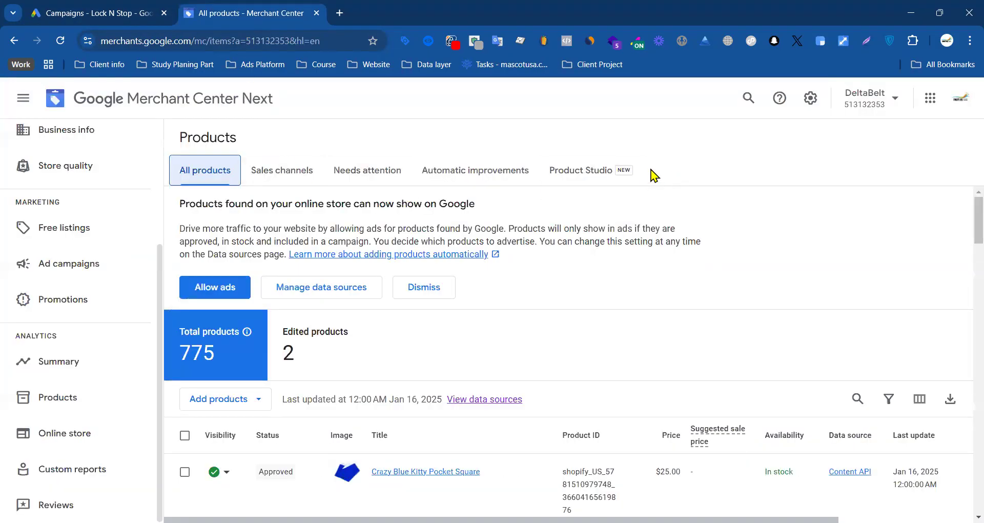
Step: Switch to Google Ads and check the linked Google Merchant Center account in Data manager
left_click(108, 19)
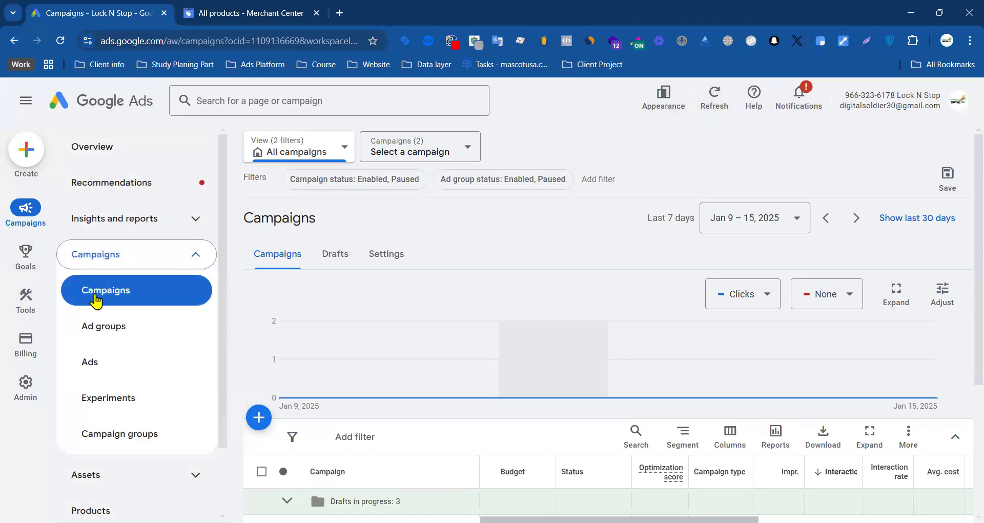
left_click(25, 307)
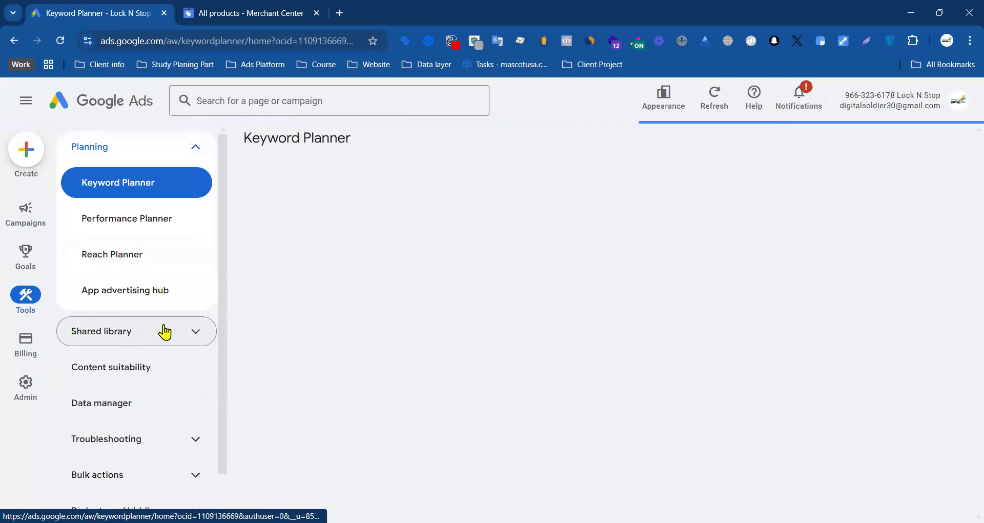
left_click(170, 338)
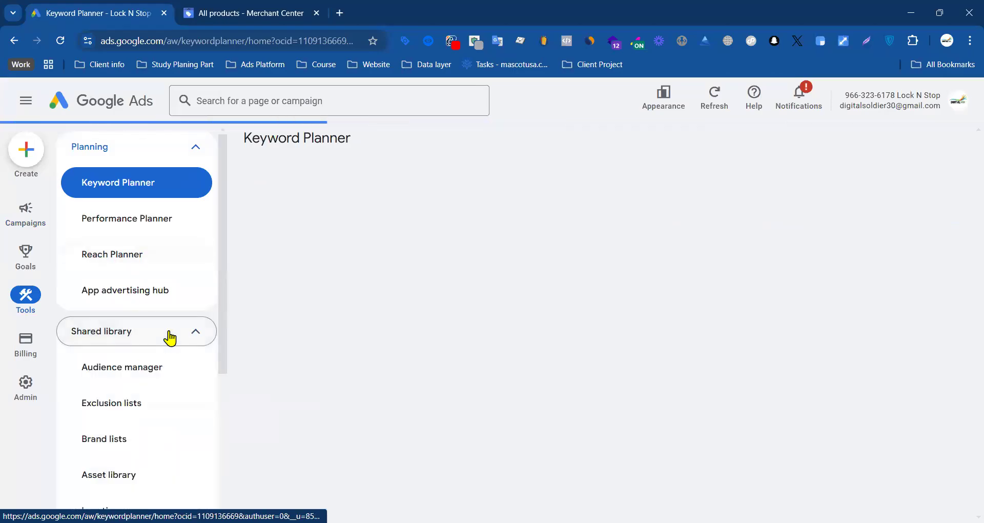
left_click(112, 409)
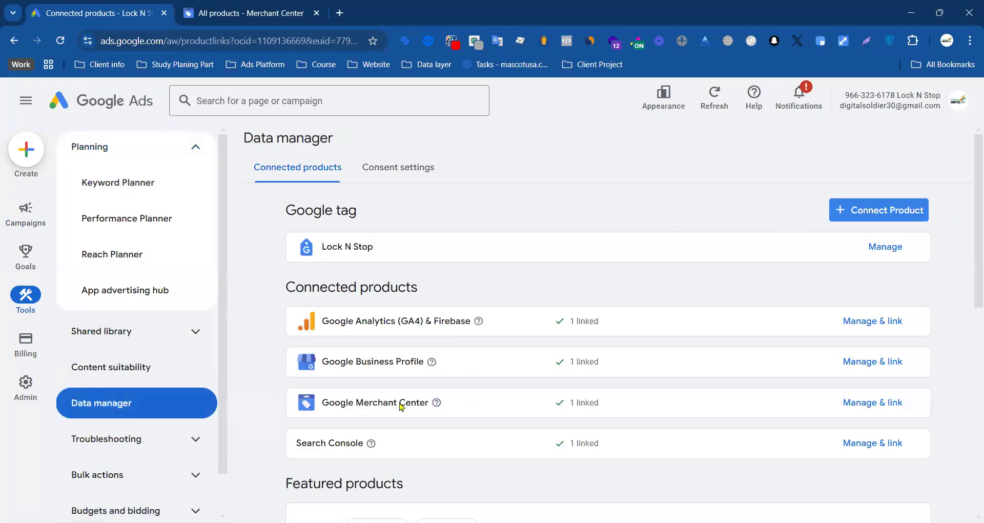
left_click(860, 405)
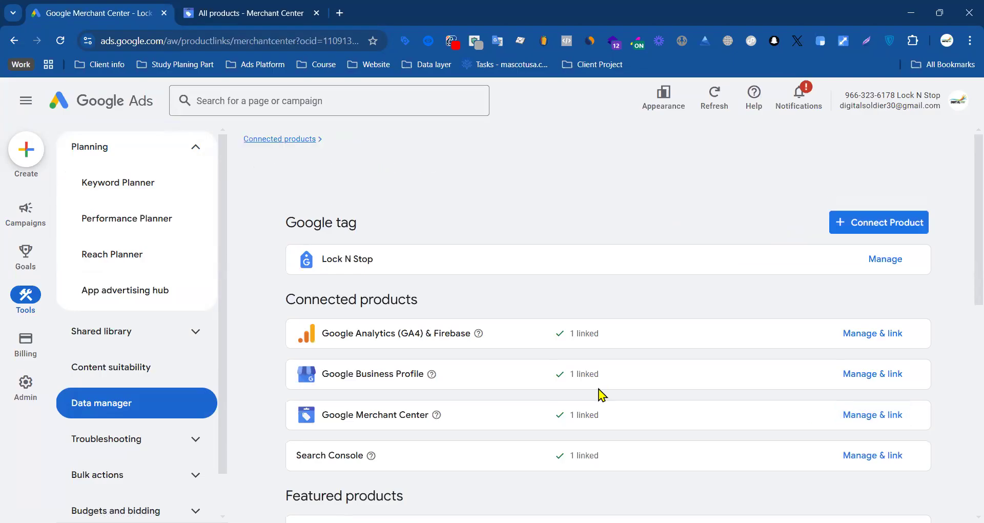
scroll(324, 290, "down", 10)
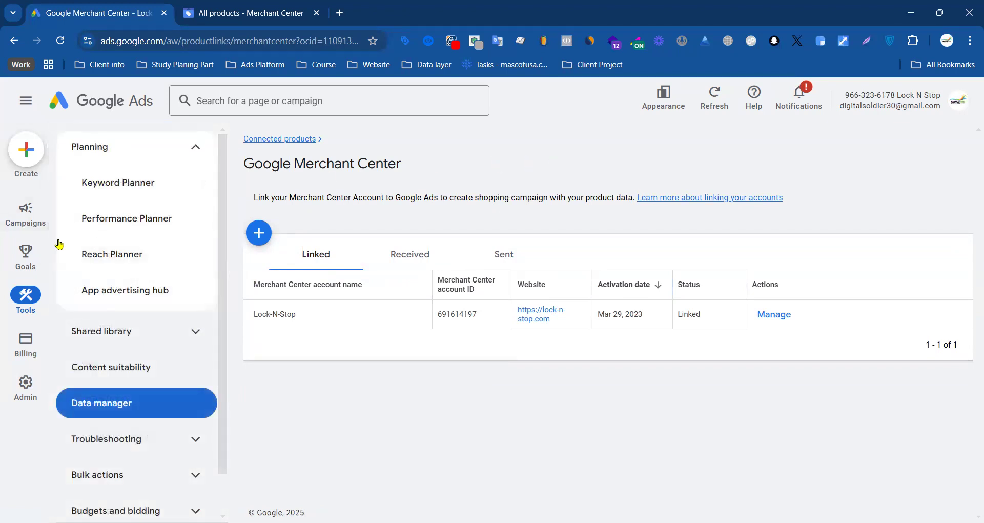
Step: Return to the Campaigns list and review the existing campaigns
left_click(25, 225)
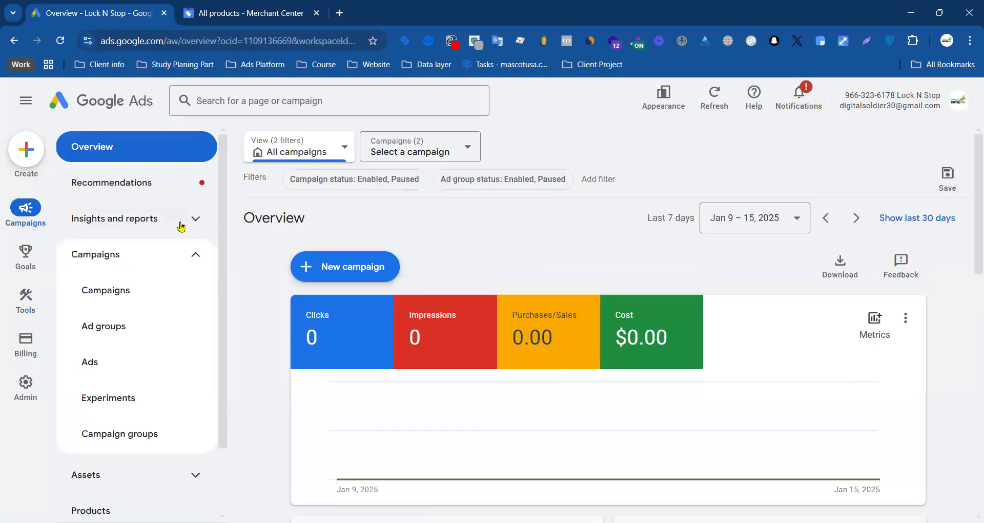
left_click(187, 256)
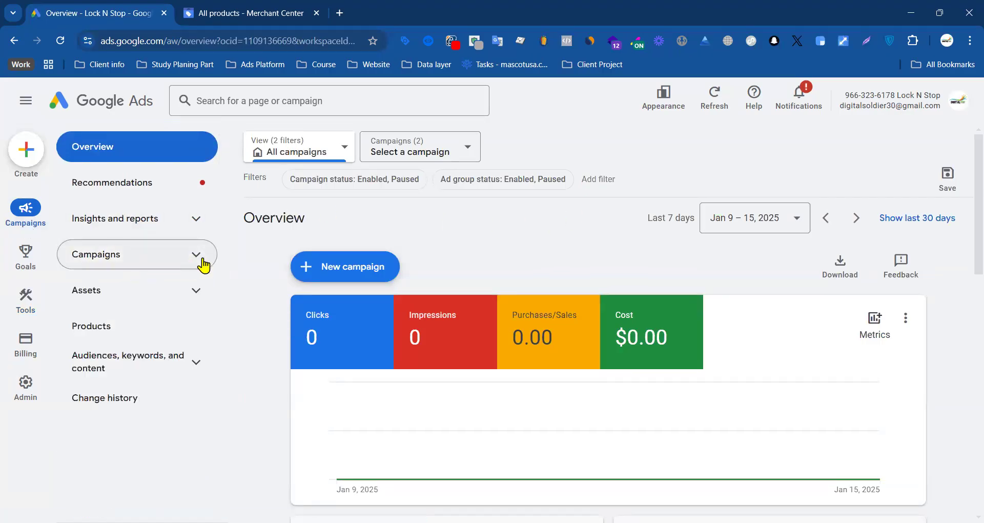
left_click(189, 259)
left_click(127, 302)
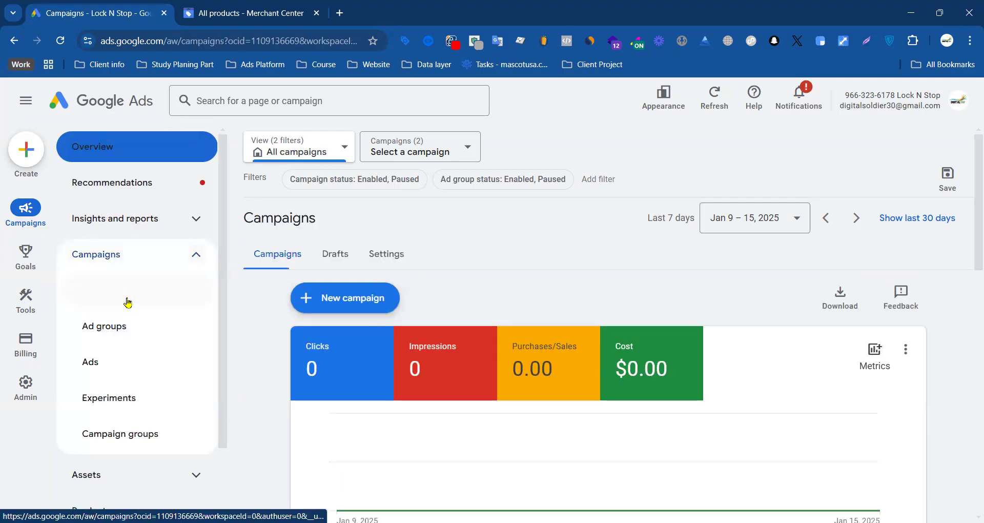
scroll(297, 328, "down", 4)
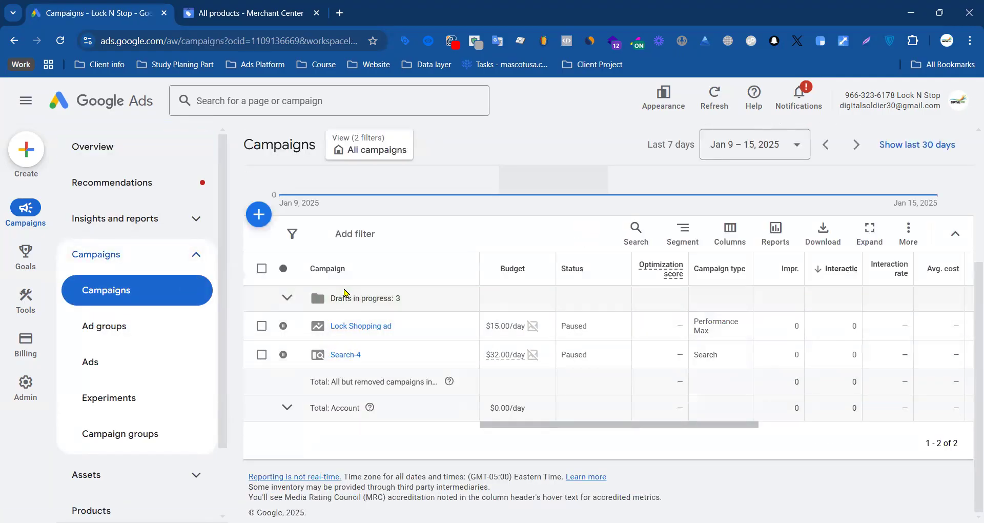
scroll(277, 256, "up", 4)
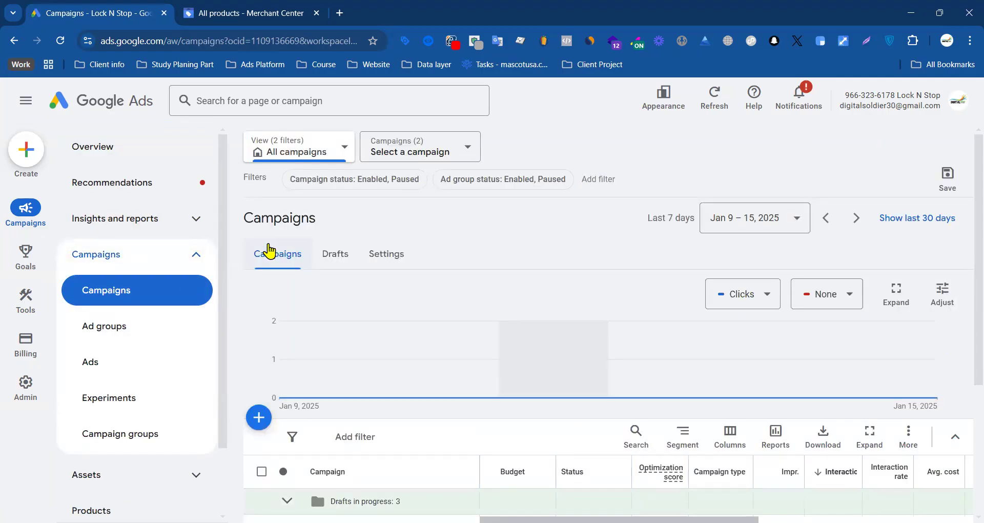
Step: Start a new campaign with the Sales objective and review its conversion goals
left_click(260, 414)
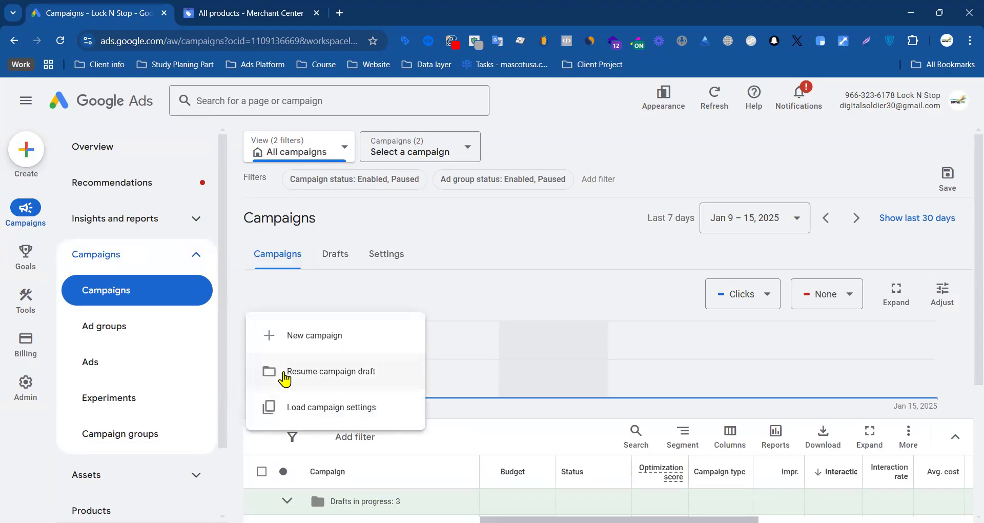
left_click(311, 344)
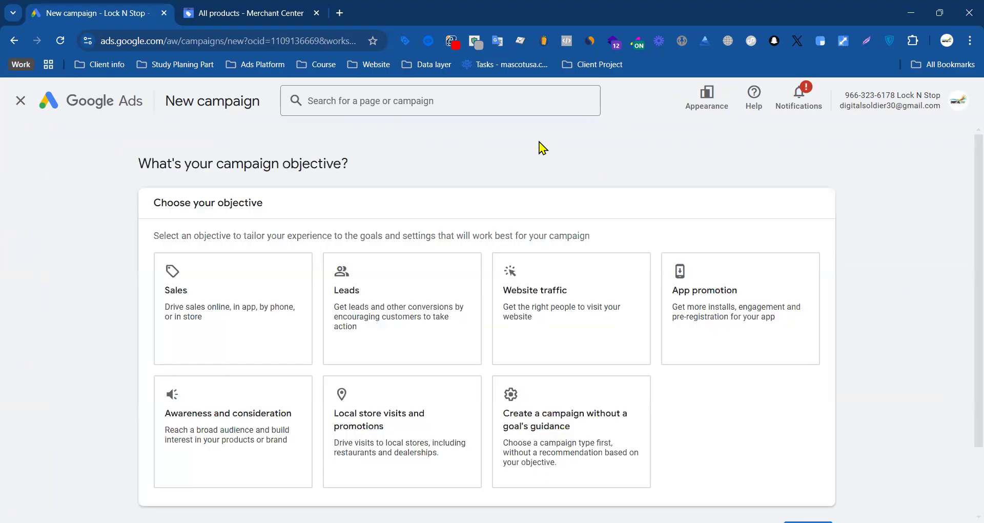
left_click(195, 306)
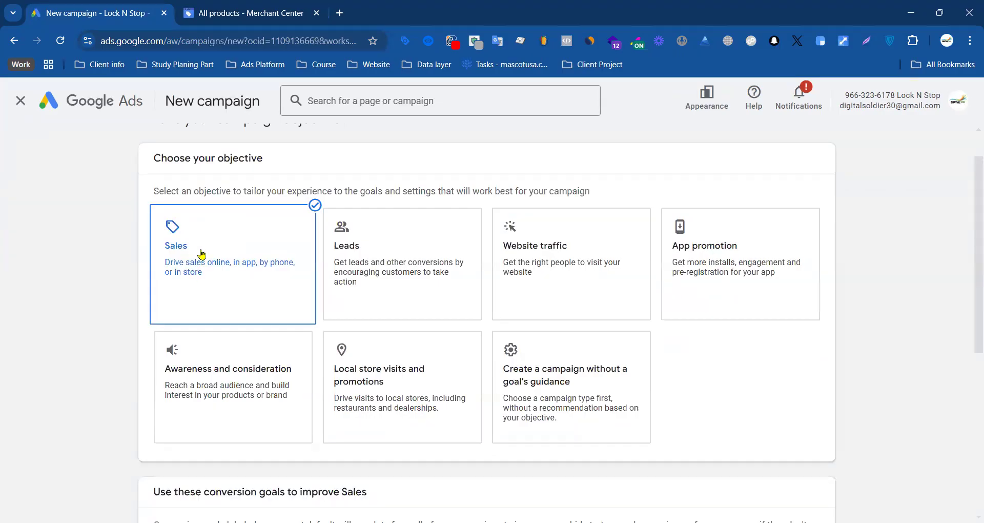
scroll(174, 252, "down", 6)
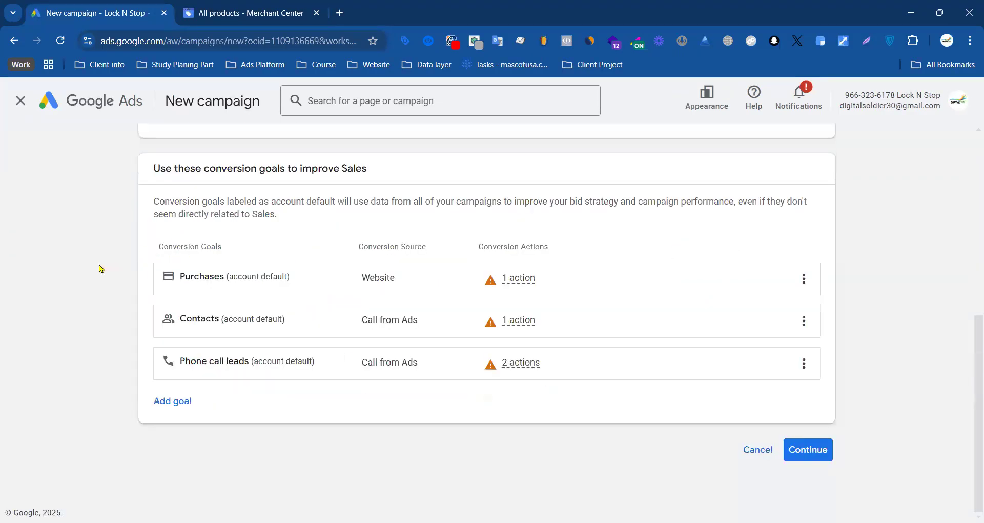
scroll(223, 245, "up", 6)
scroll(91, 268, "down", 6)
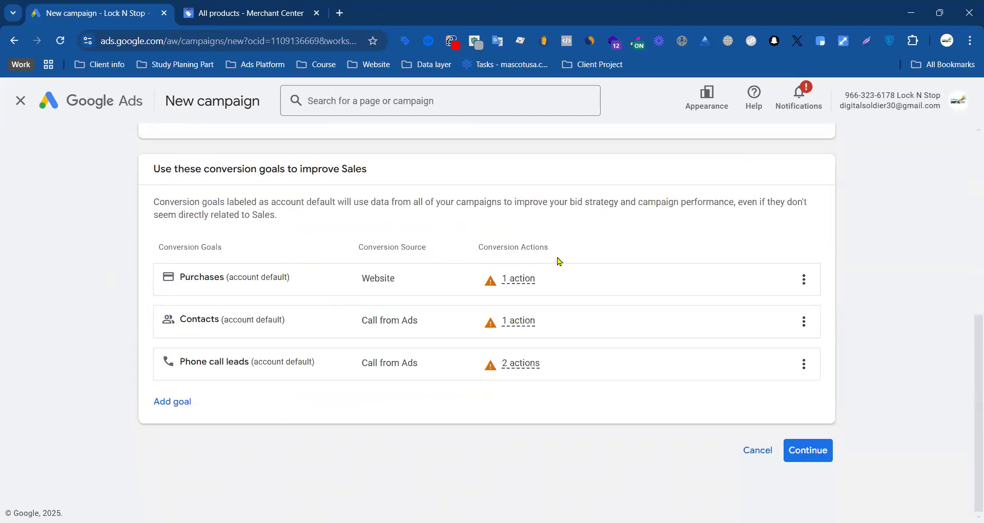
Step: Remove the Phone call leads and Contacts goals from the campaign, keeping only Purchases, and continue to the campaign type selection
left_click(804, 364)
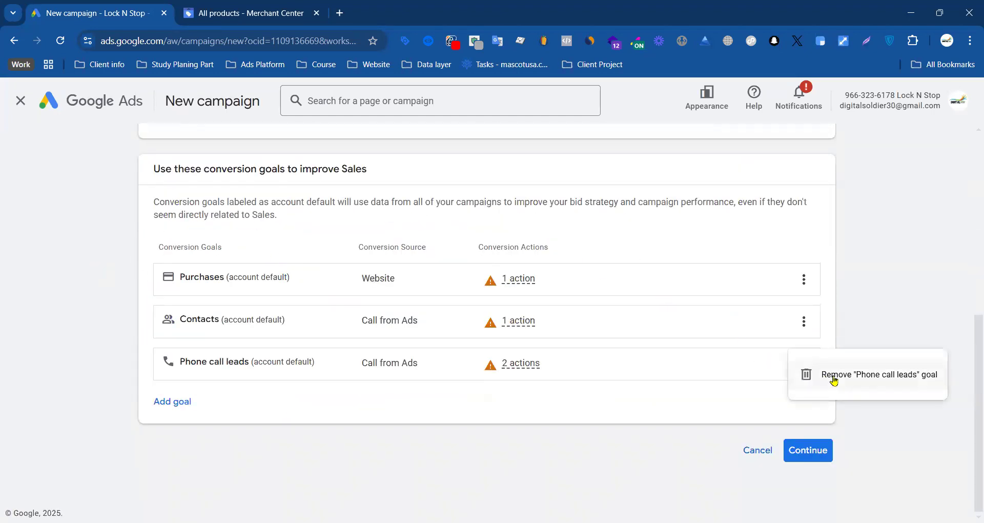
left_click(800, 375)
left_click(619, 340)
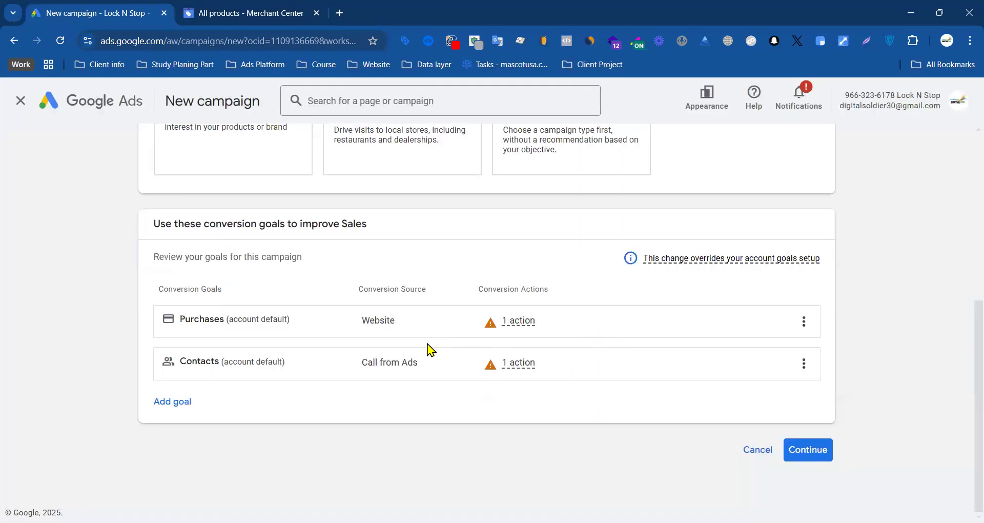
left_click(804, 363)
left_click(804, 403)
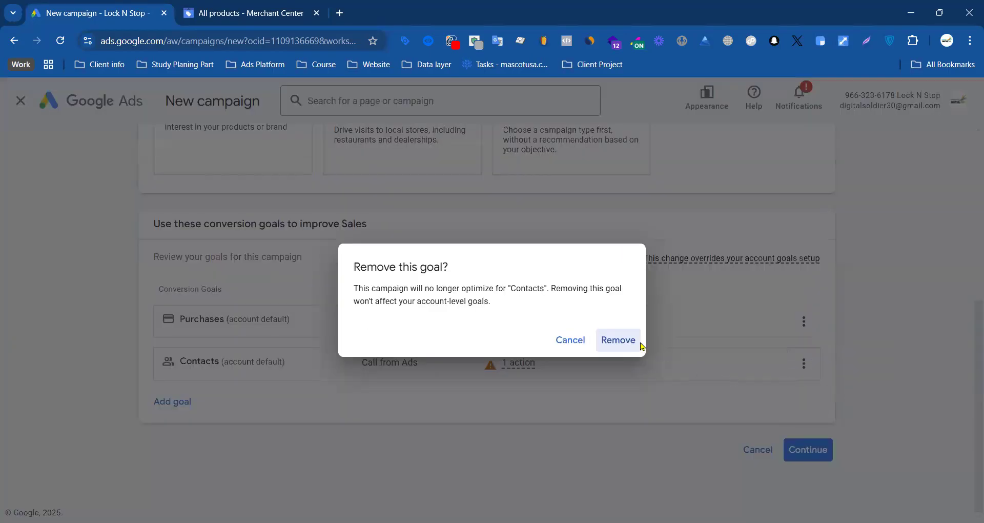
left_click(622, 341)
left_click(820, 451)
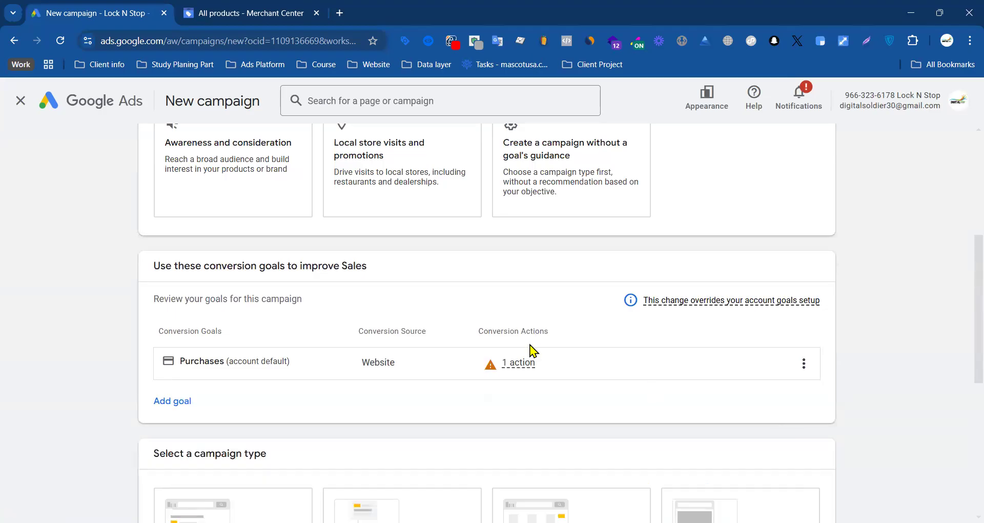
Step: Choose Shopping as the campaign type and go to the section for adding products
scroll(374, 347, "down", 6)
left_click(418, 331)
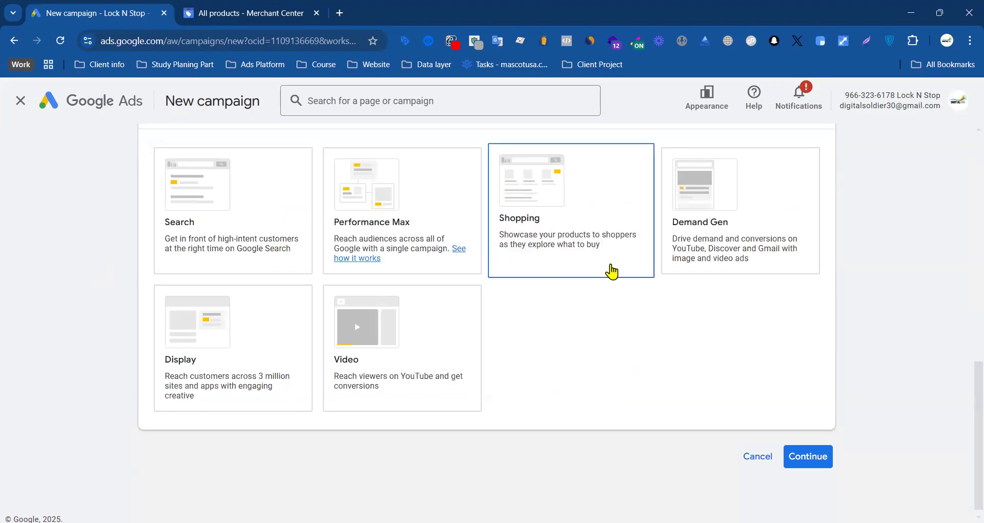
left_click(533, 210)
scroll(581, 261, "down", 3)
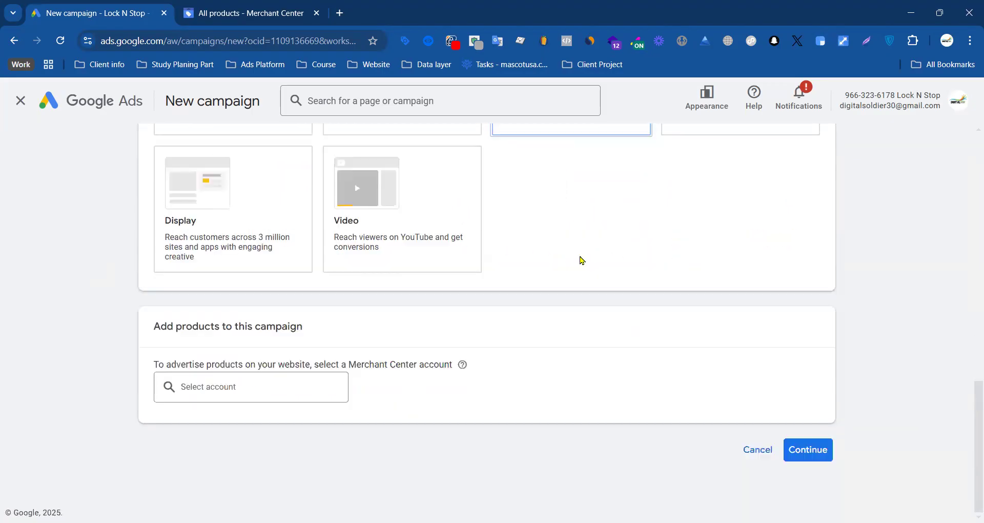
scroll(570, 258, "up", 3)
scroll(579, 241, "down", 3)
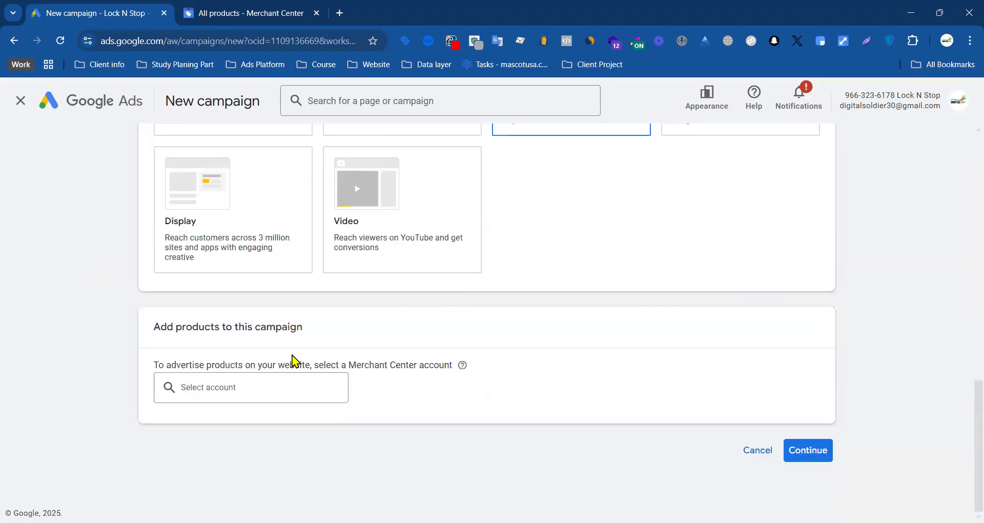
Step: Examine which Merchant Center accounts are available for advertising products in this campaign
left_click_drag(156, 365, 324, 362)
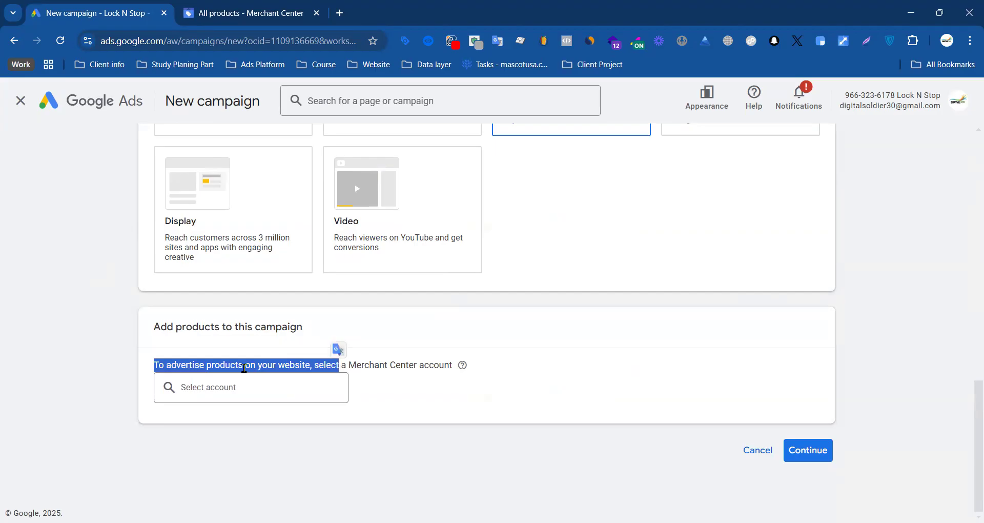
left_click_drag(285, 364, 379, 365)
left_click(211, 396)
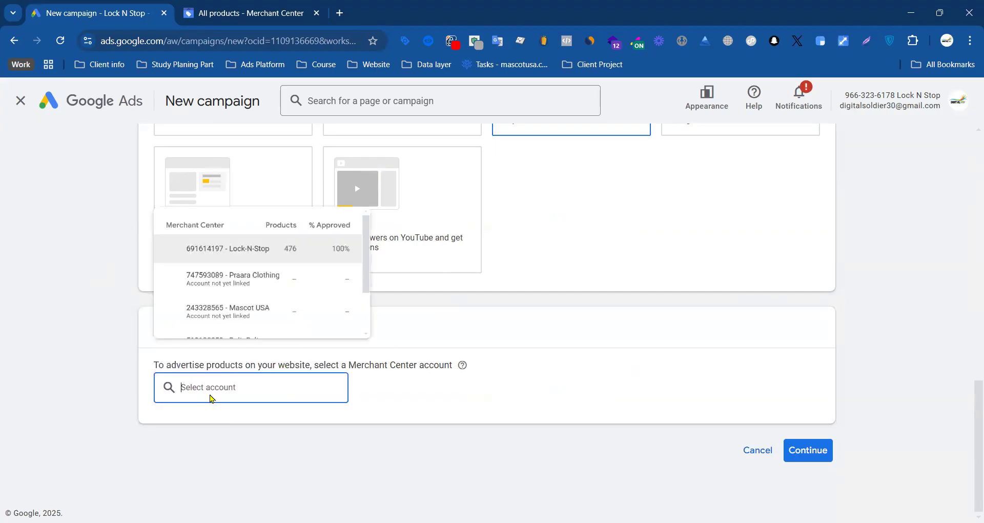
scroll(295, 291, "down", 2)
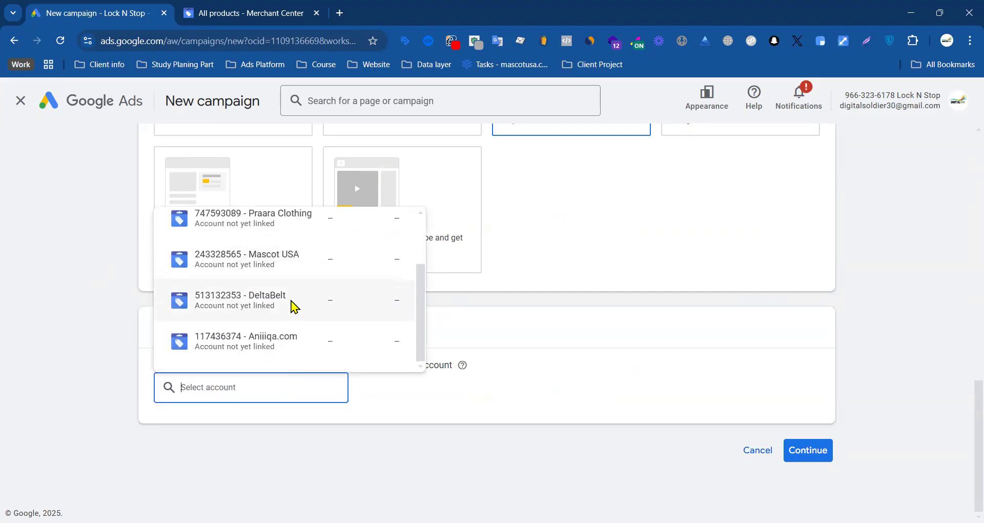
scroll(272, 336, "up", 2)
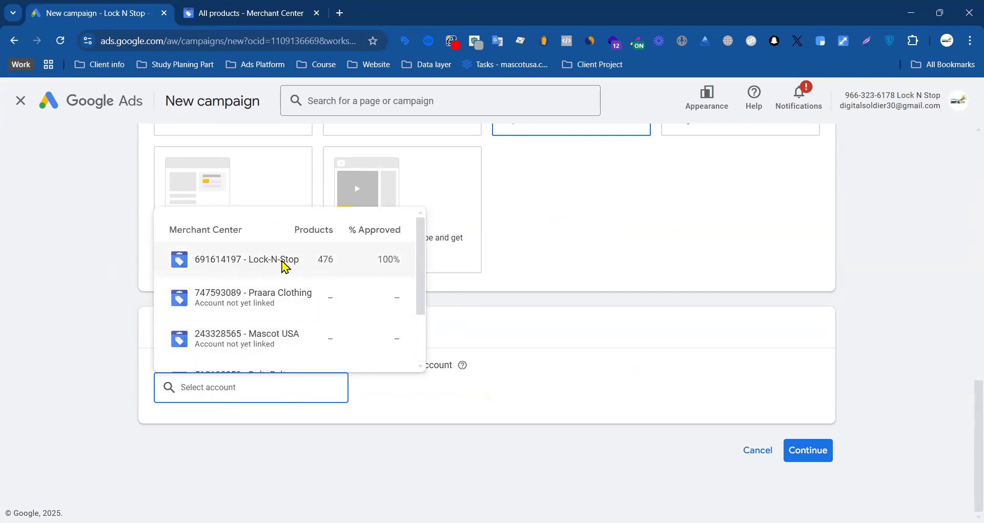
Step: Switch to Merchant Center, check the list of businesses there, and return to the new Google Ads campaign
left_click(251, 12)
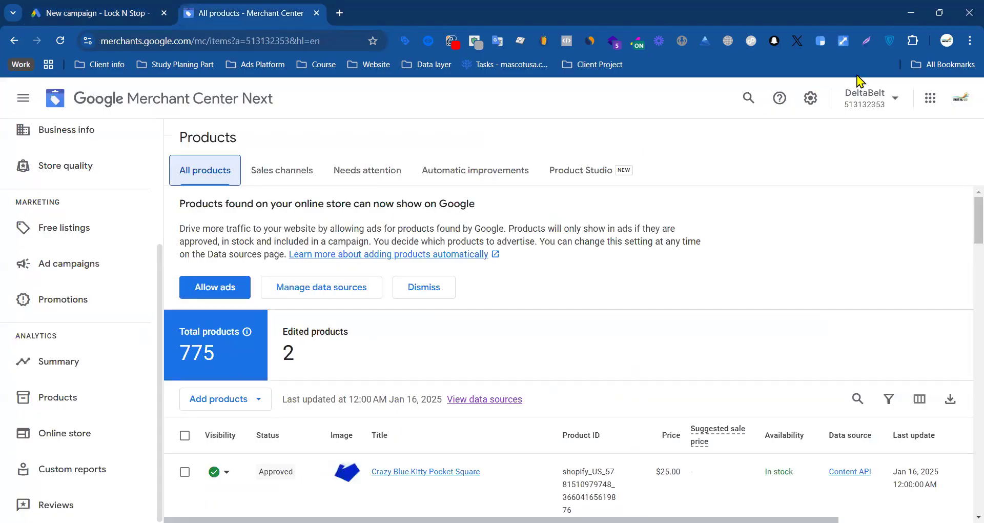
left_click(866, 97)
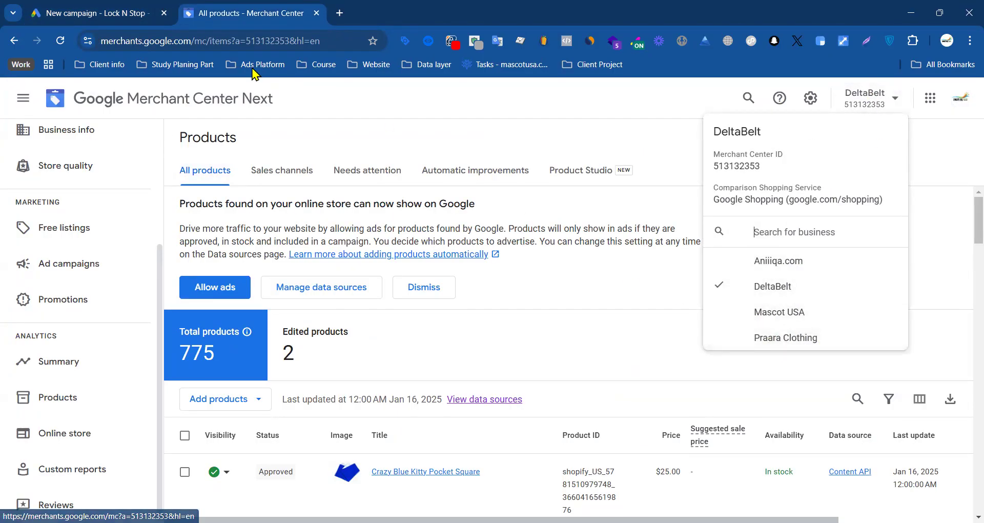
left_click(102, 12)
Step: Select the Lock-N-Stop Merchant Center account as the campaign's product source
scroll(205, 374, "down", 3)
left_click(221, 387)
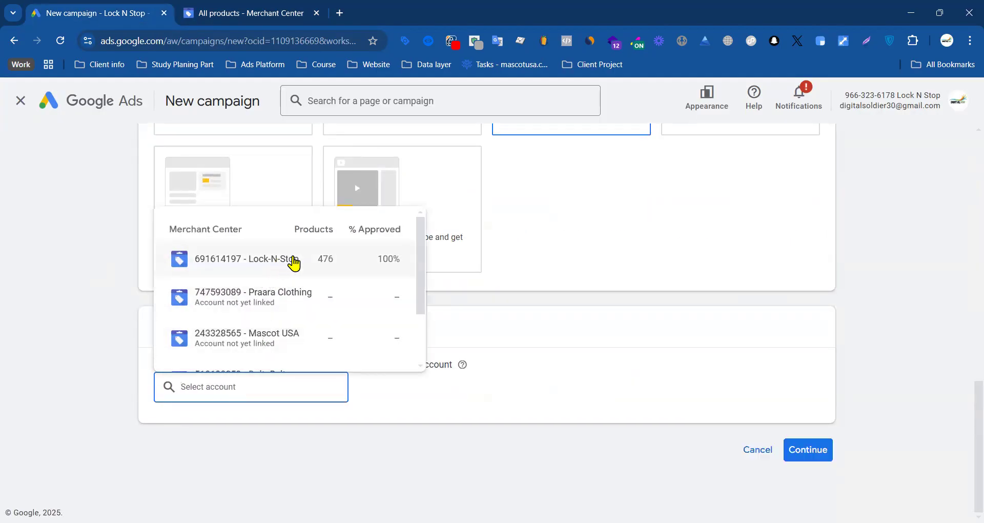
left_click(895, 127)
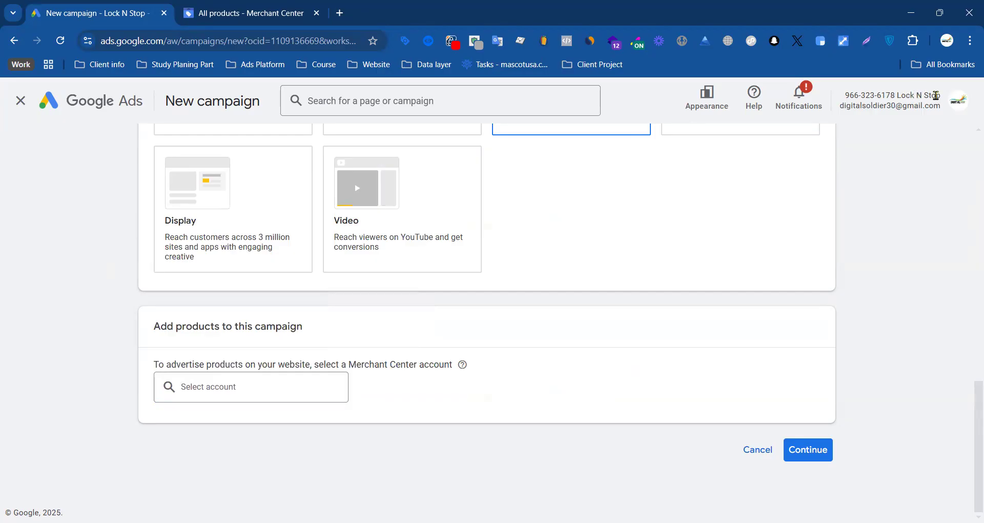
left_click(222, 388)
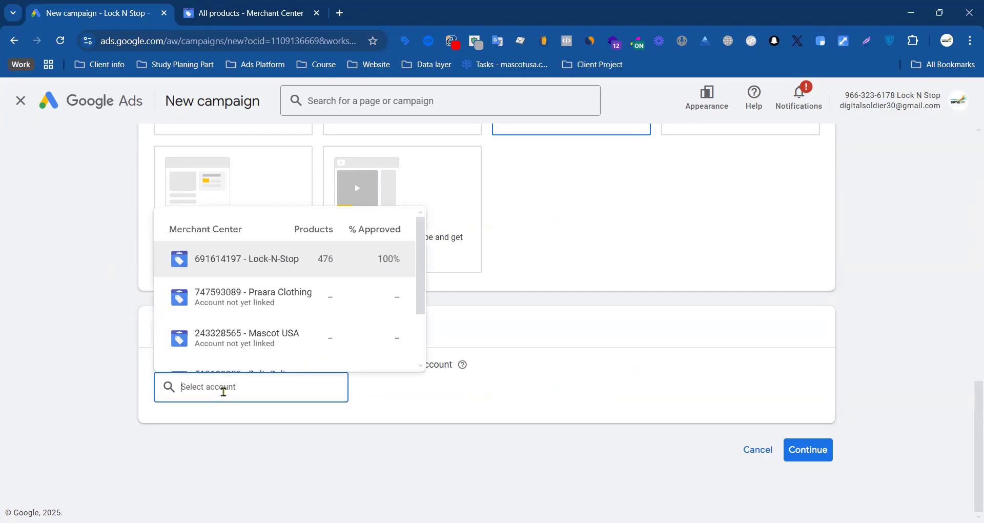
left_click(286, 263)
Step: Review the campaign subtypes and choose Standard Shopping campaign
scroll(520, 338, "down", 3)
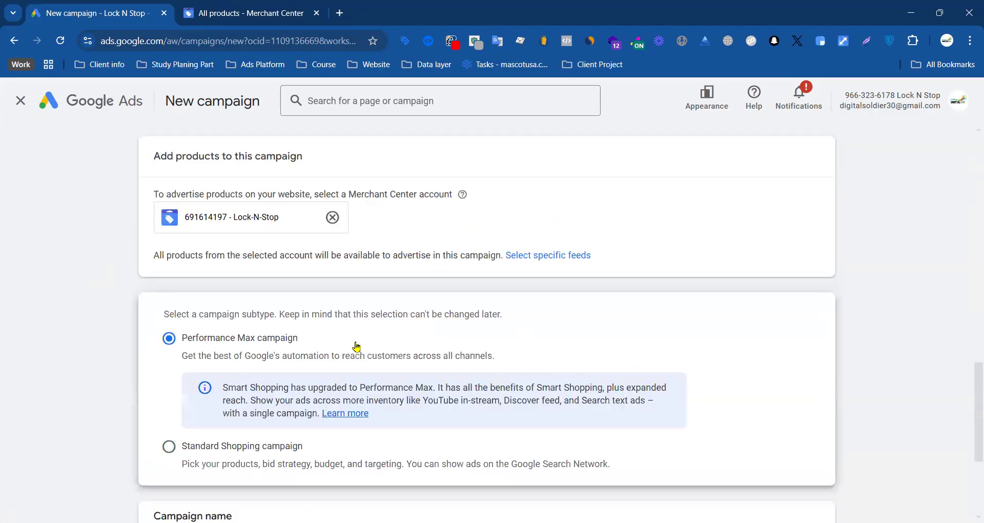
scroll(81, 391, "down", 3)
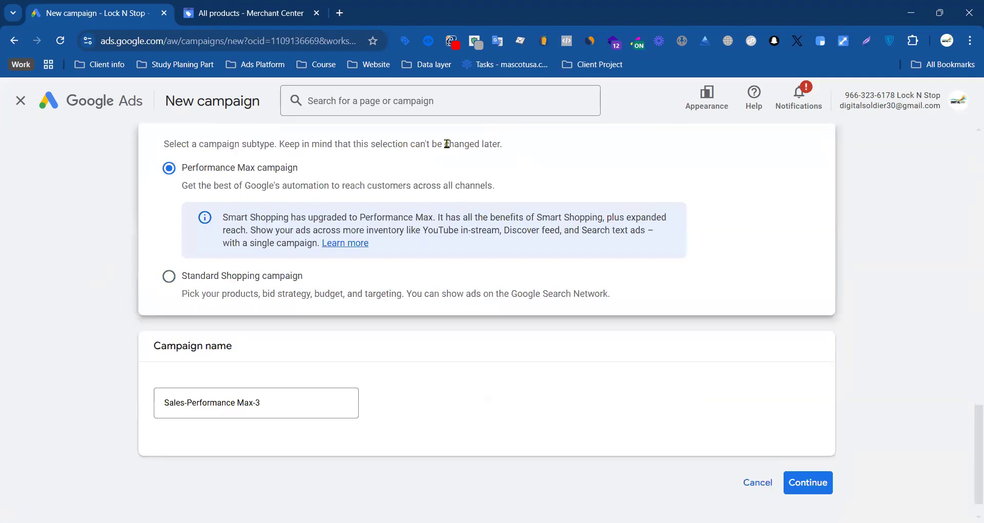
left_click_drag(170, 144, 487, 144)
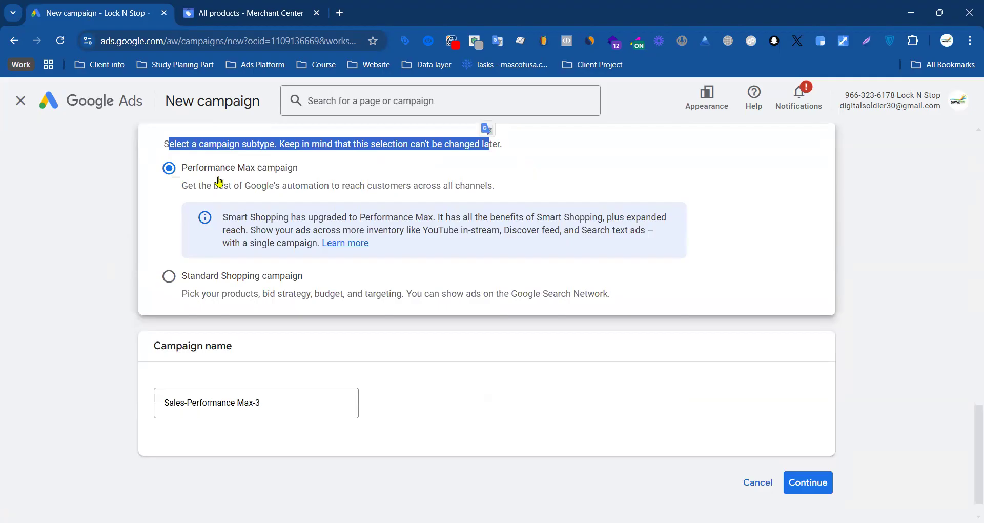
mouse_move(327, 167)
left_mouse_down()
mouse_move(169, 164)
mouse_move(341, 171)
left_mouse_up()
left_click(62, 235)
left_click(399, 165)
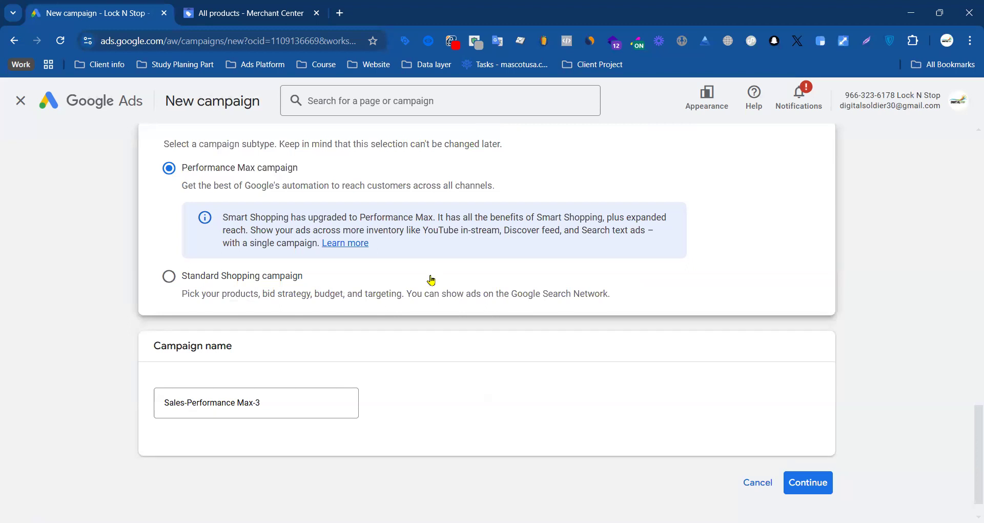
left_click(182, 283)
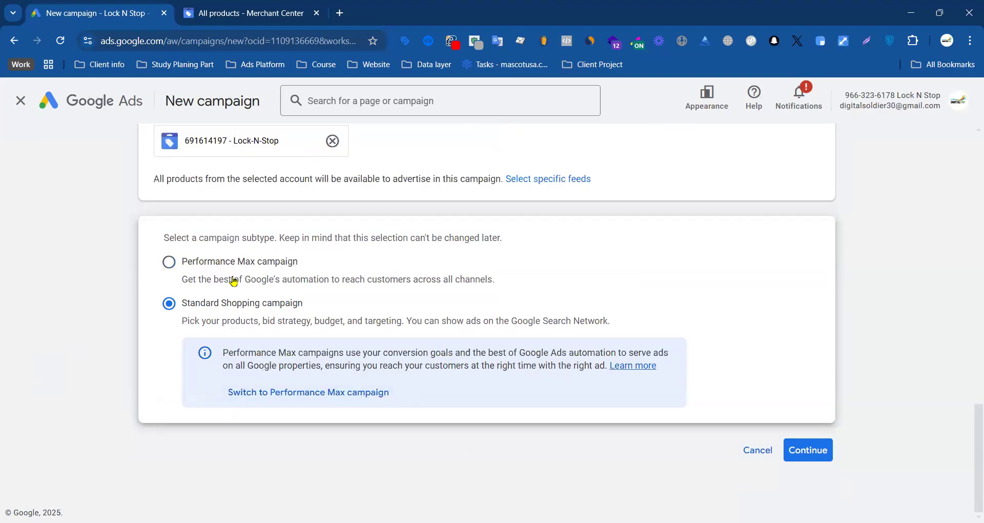
Step: Review which products from the selected Merchant Center account are available to the campaign
scroll(129, 259, "up", 3)
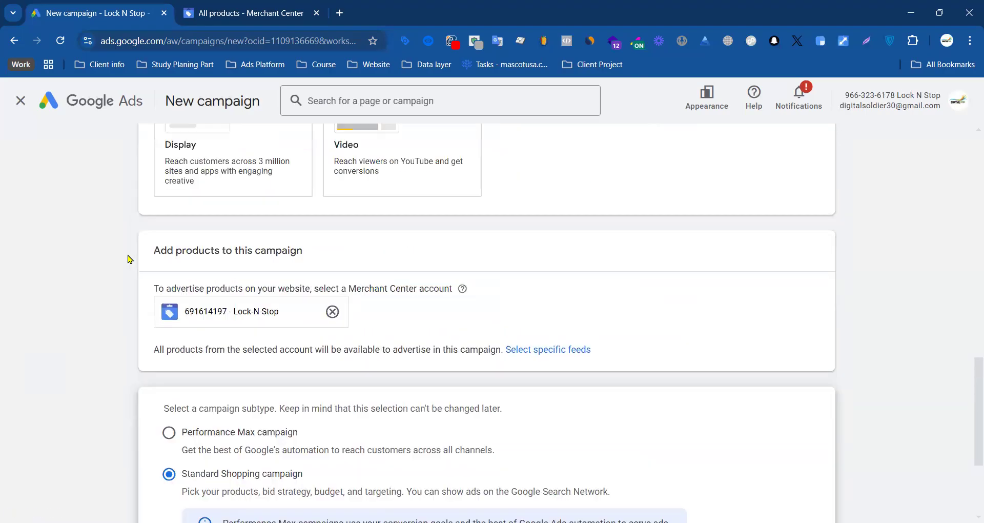
scroll(151, 291, "down", 3)
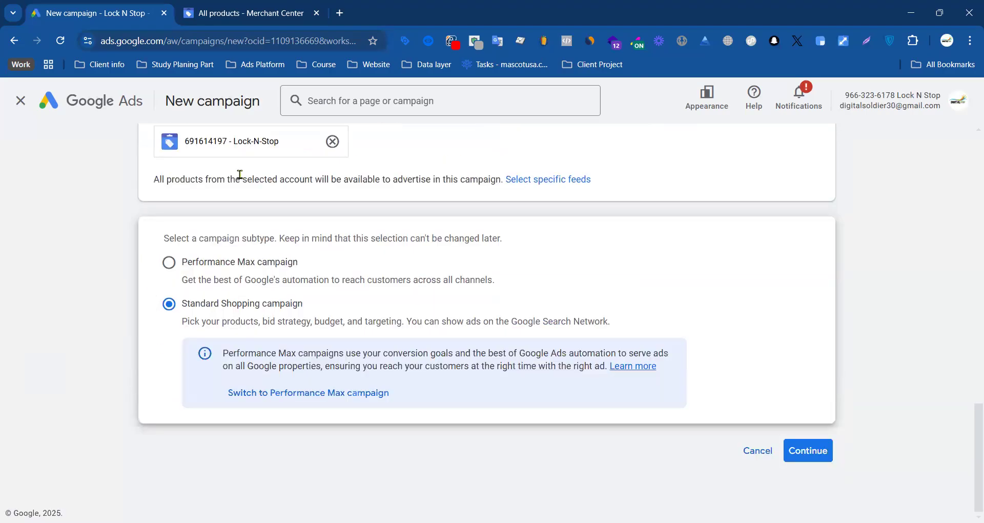
left_click_drag(158, 181, 272, 190)
left_click(207, 203)
scroll(176, 215, "up", 4)
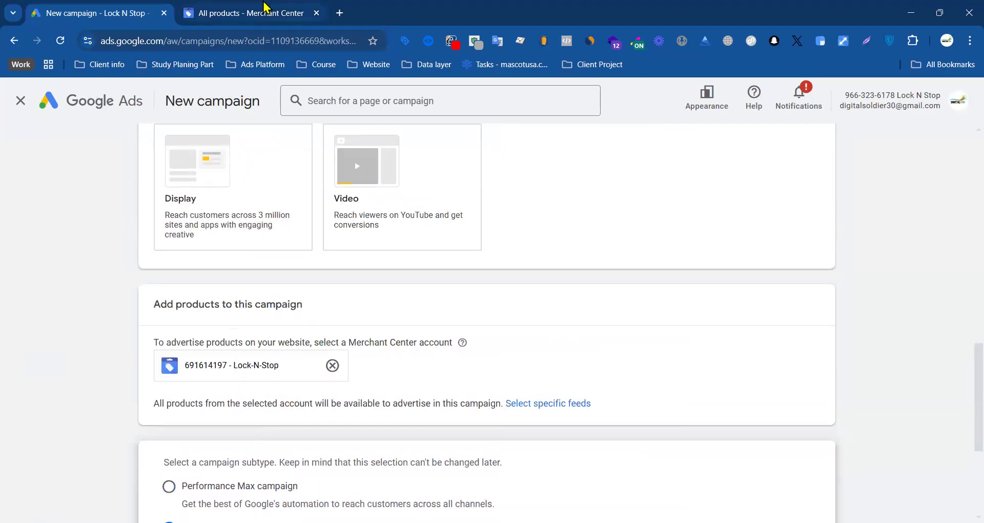
Step: Look at the All products page in Merchant Center and return to the campaign's product availability note in Google Ads
left_click(267, 13)
left_click(445, 137)
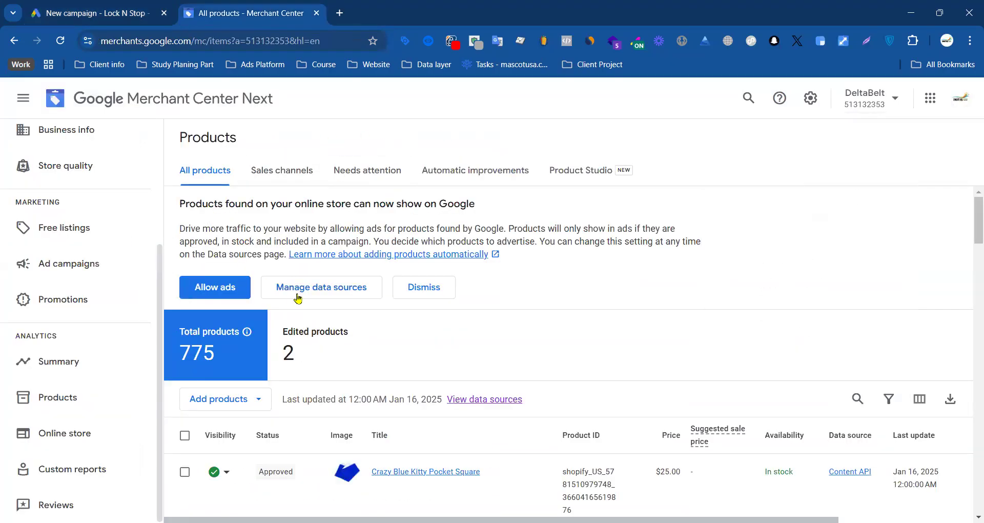
left_click(138, 15)
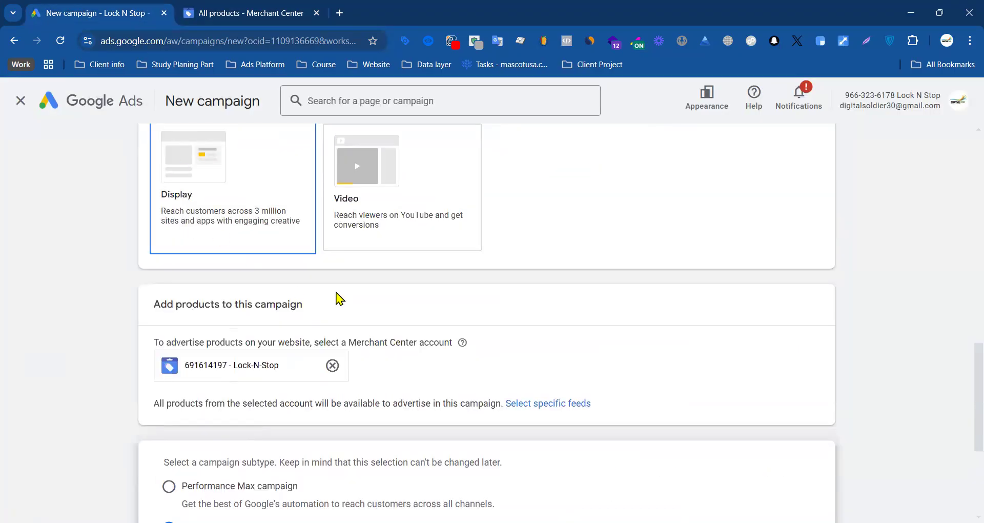
scroll(431, 311, "down", 3)
left_click_drag(153, 234, 478, 233)
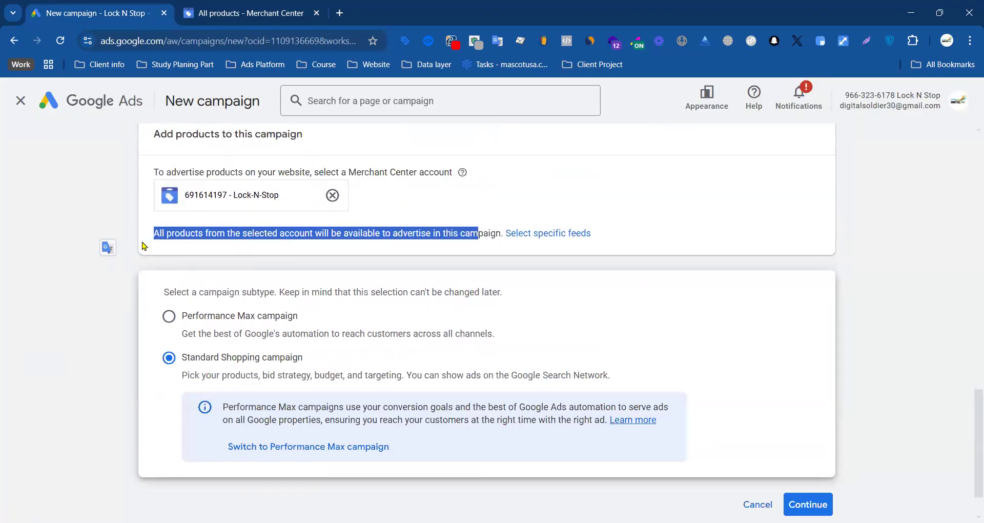
left_click(160, 234)
left_click_drag(160, 233, 479, 234)
Step: Try limiting the campaign to the US feed label and return to using all available feeds
left_click(557, 237)
left_click(293, 262)
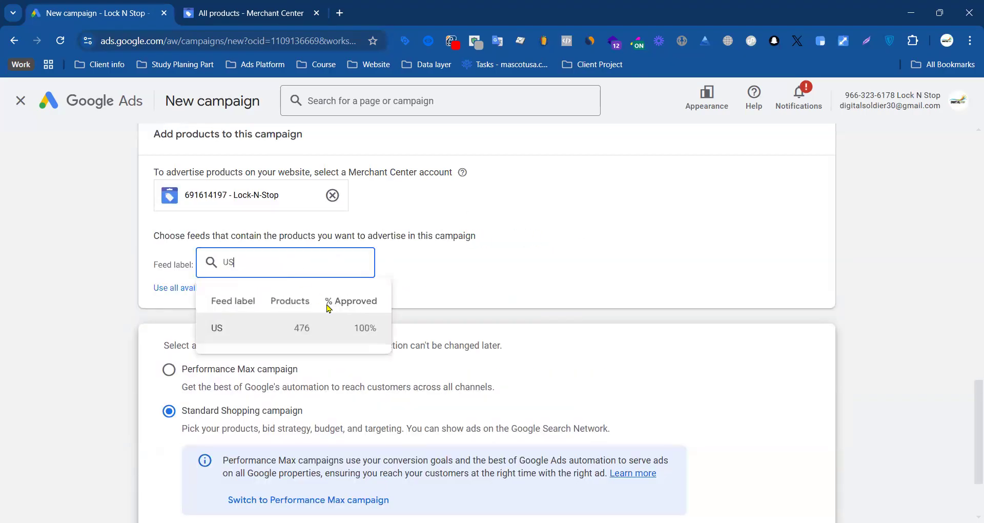
left_click(278, 337)
left_click(277, 260)
left_click(163, 287)
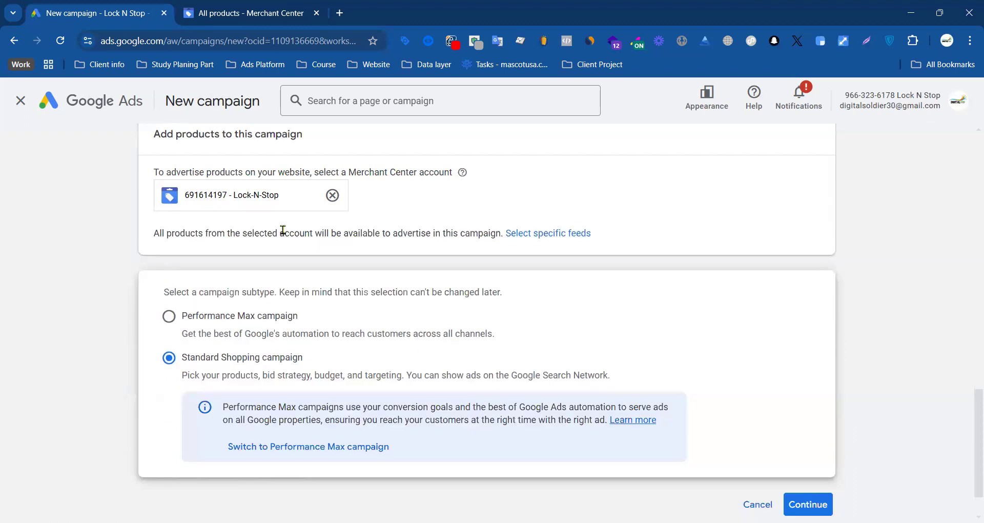
Step: Keep all products from the selected account available to advertise and continue to the Standard Shopping campaign settings
left_click_drag(153, 233, 505, 233)
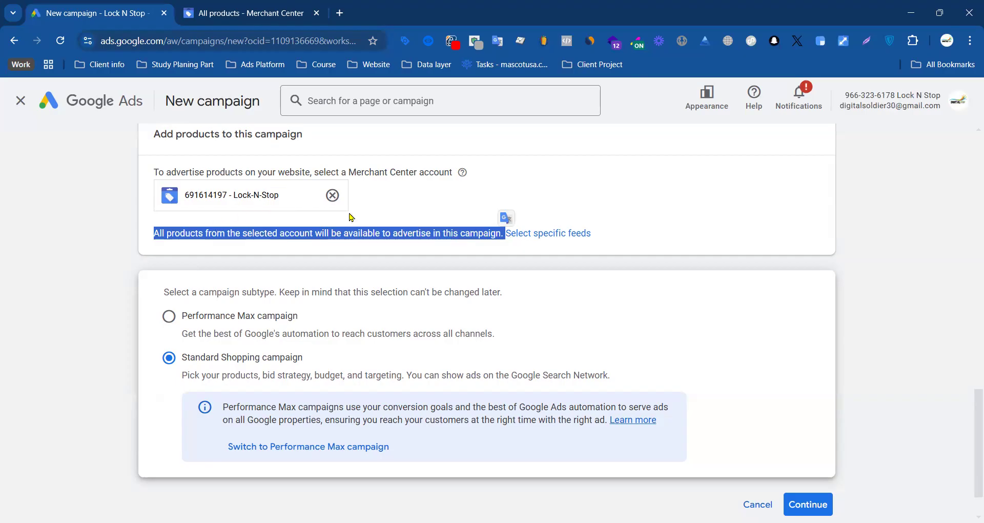
triple_click(315, 235)
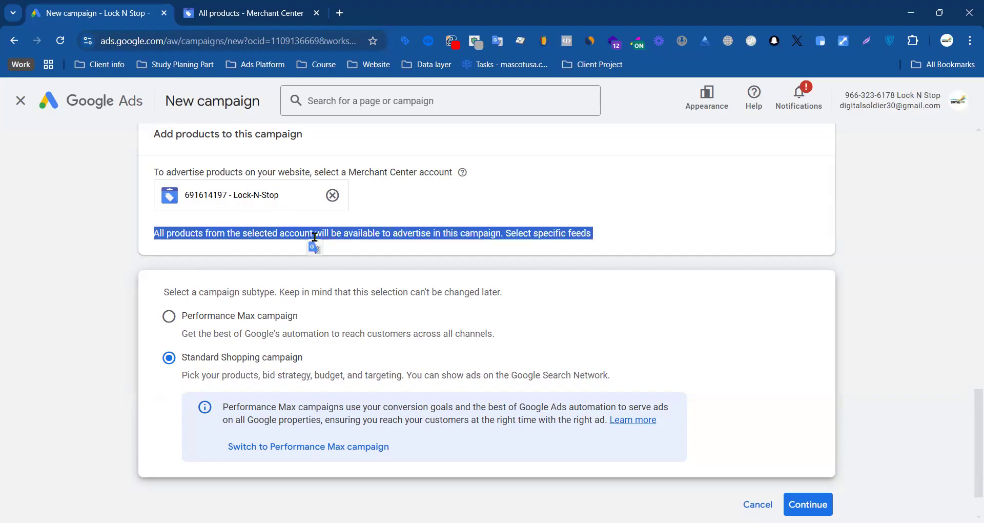
left_click(35, 250)
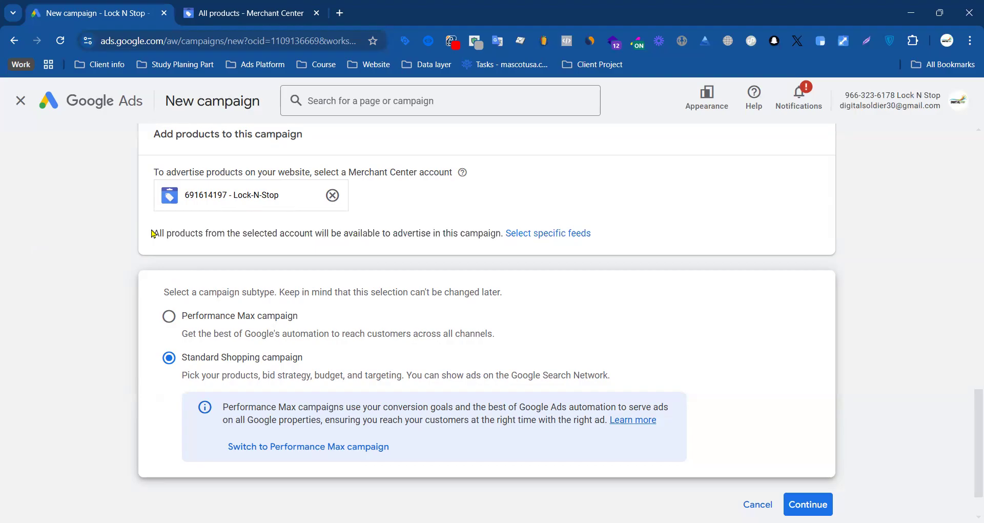
left_click_drag(152, 237, 501, 238)
scroll(41, 265, "down", 1)
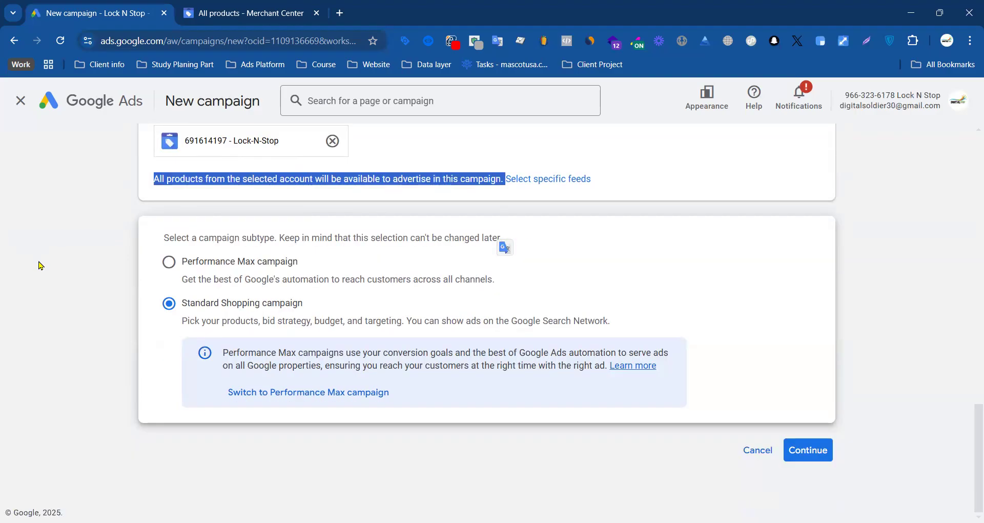
left_click(820, 449)
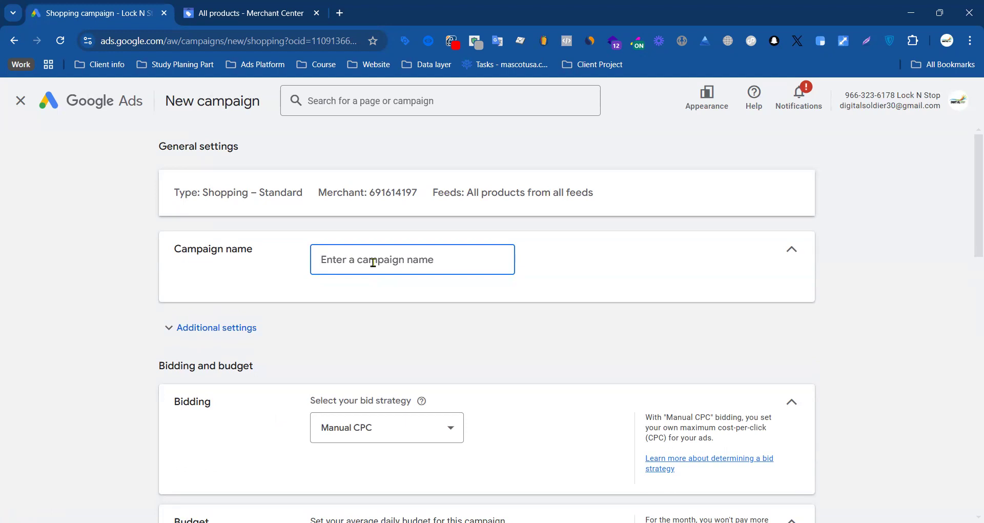
Step: Enter "Te" as the campaign name in the general settings
type("t")
key("BackSpace")
type("Te")
Step: Review the available bid strategies, including Target ROAS and Maximize clicks, and leave Manual CPC selected
scroll(374, 348, "down", 6)
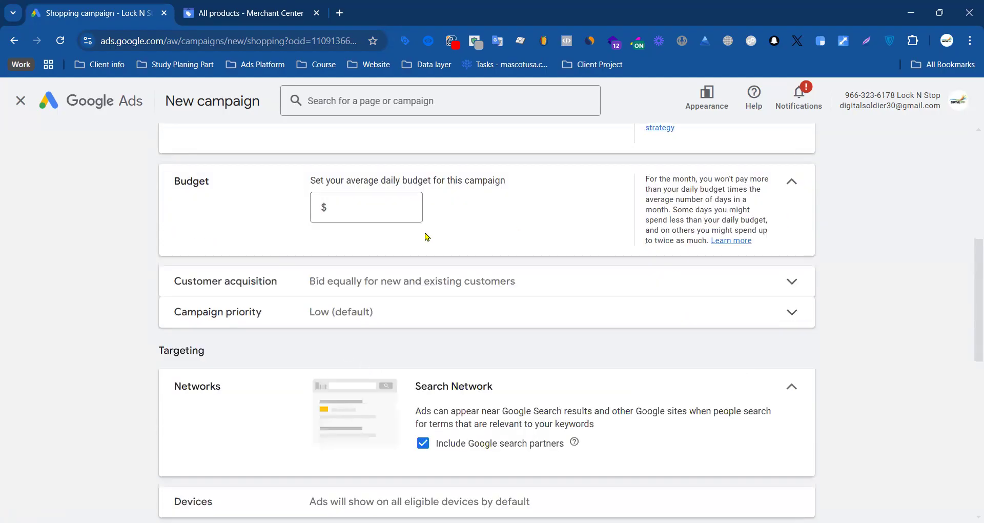
scroll(410, 257, "up", 3)
left_click(380, 260)
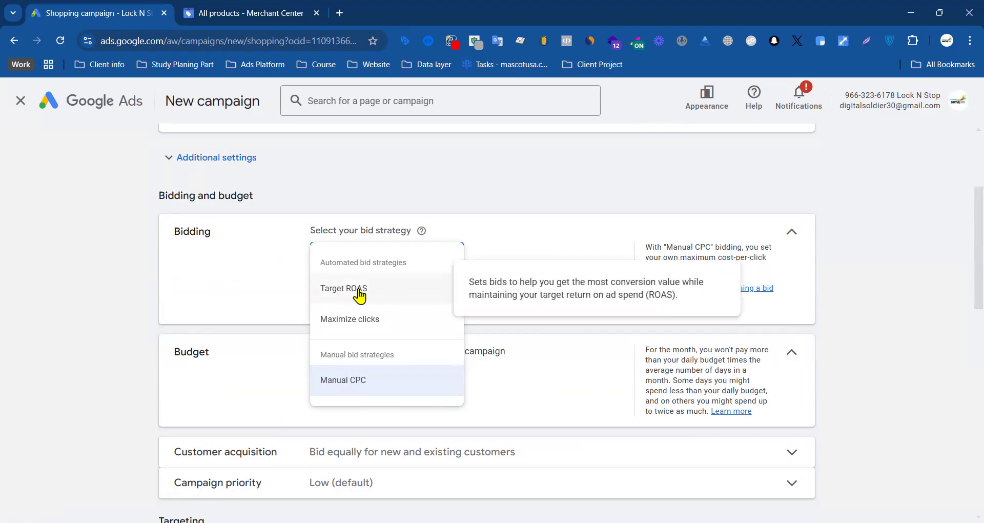
left_click(117, 375)
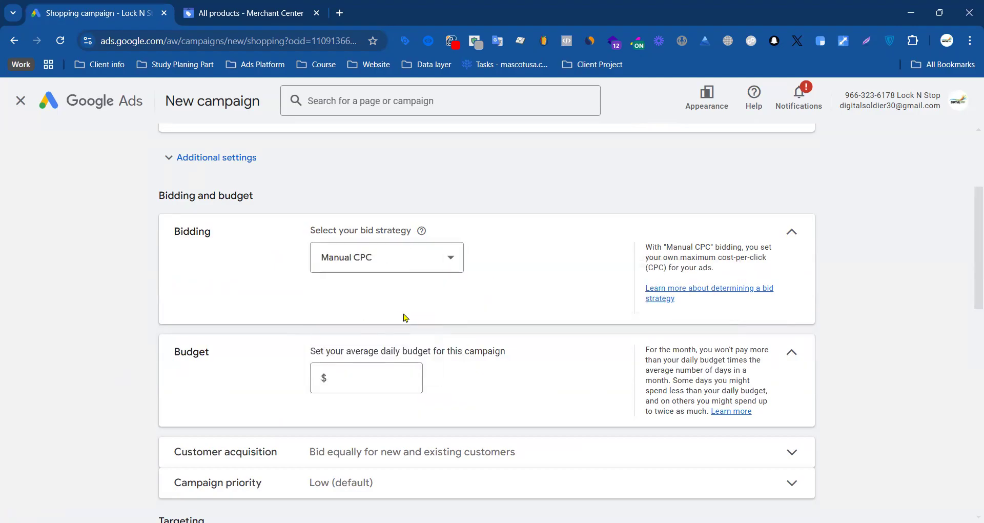
Step: Set the campaign's average daily budget to $15
scroll(436, 313, "down", 3)
left_click(349, 217)
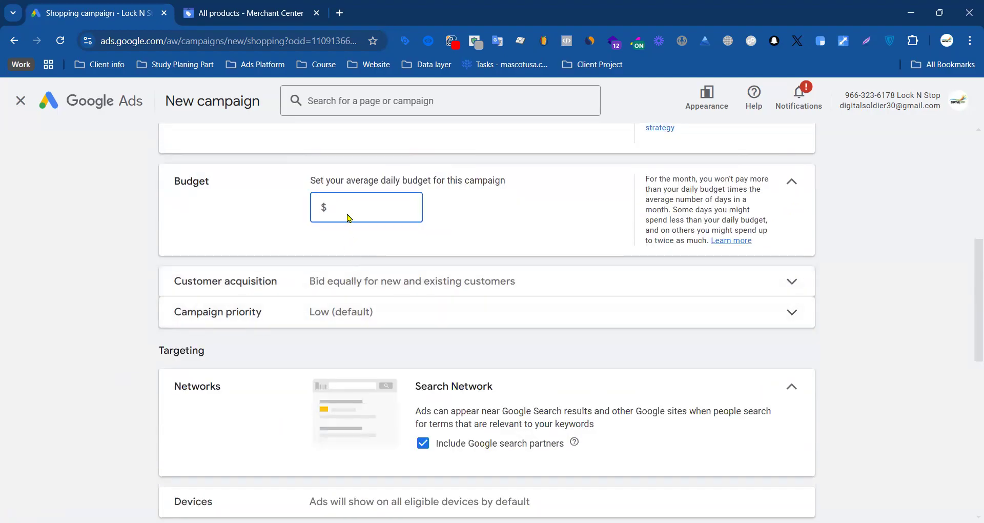
type("15")
left_click(130, 310)
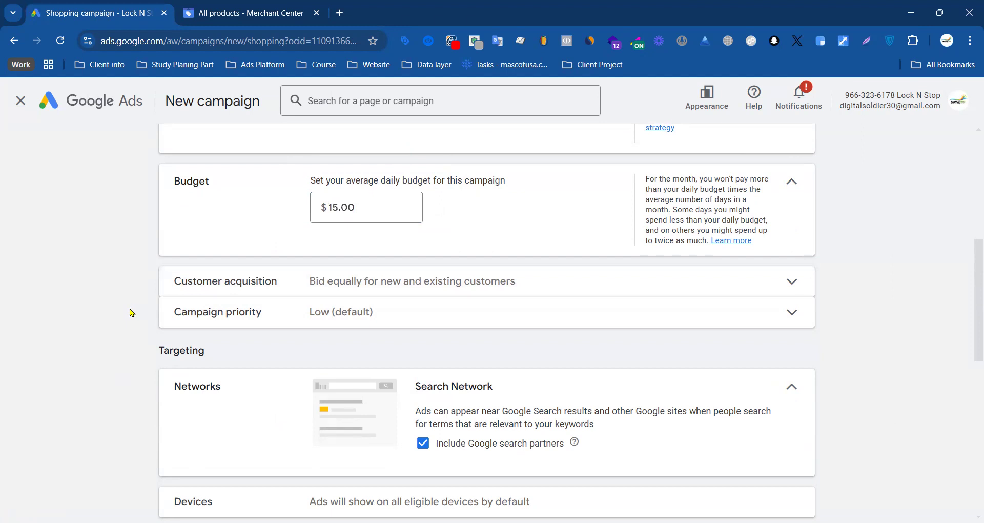
Step: Review the customer acquisition setting, including the new-customer bidding options, and leave optimizing for new customers turned off
left_click(377, 286)
left_click_drag(174, 283, 241, 291)
left_click(271, 283)
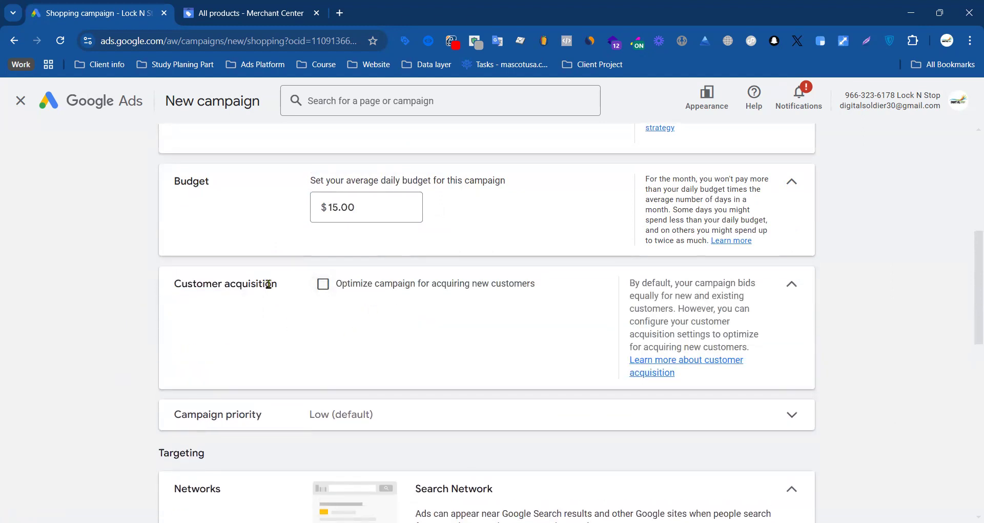
left_click(324, 285)
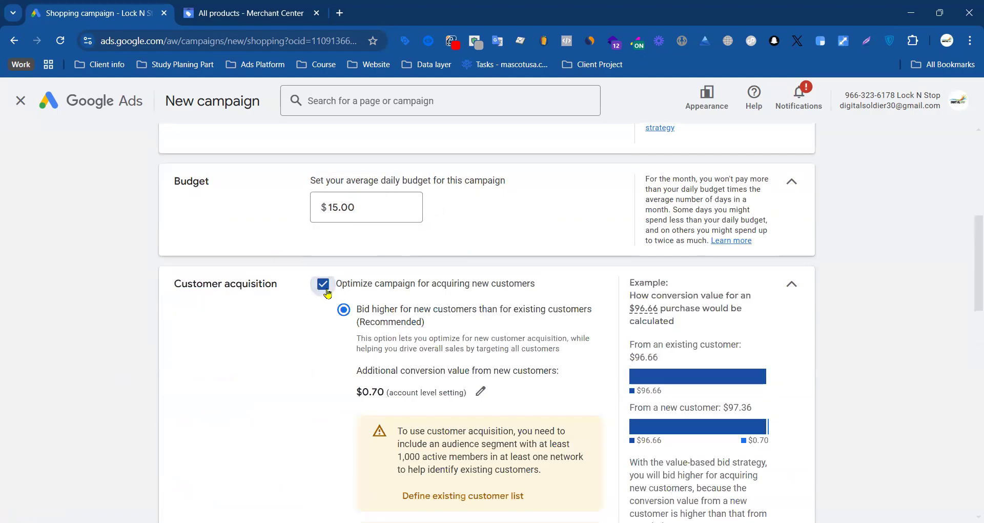
left_click(328, 294)
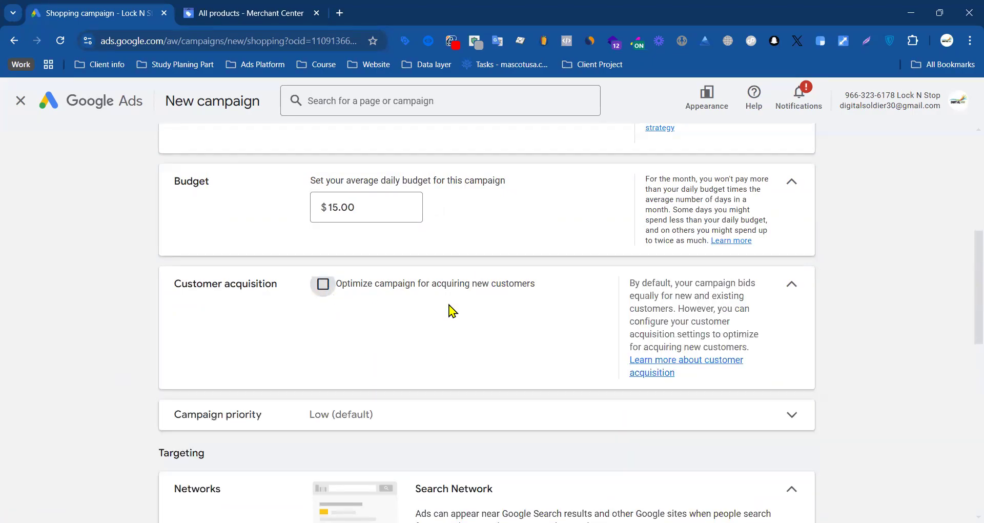
scroll(334, 307, "up", 3)
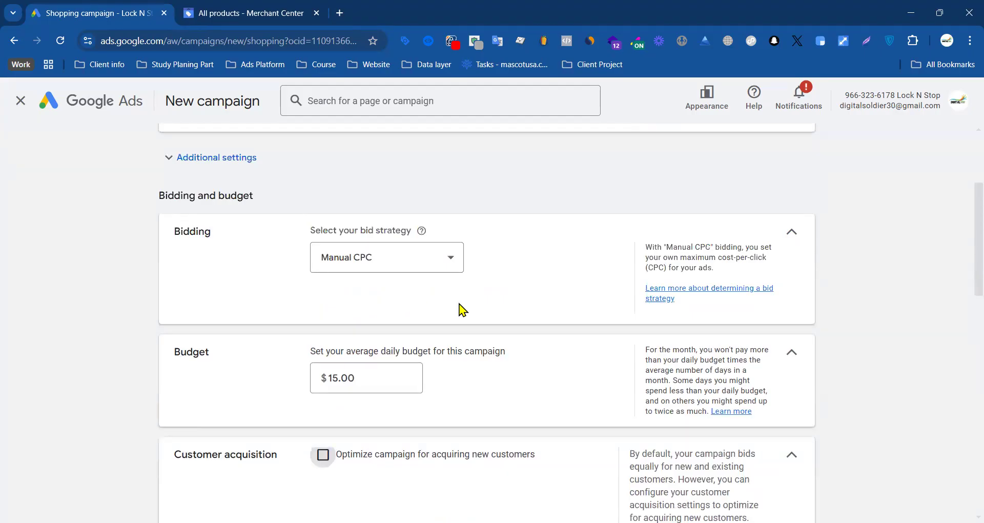
scroll(464, 310, "down", 3)
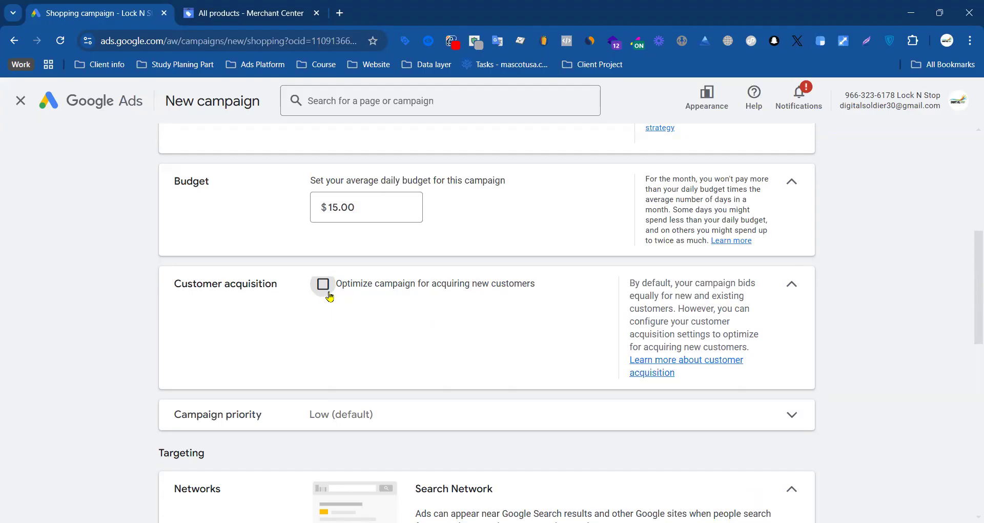
left_click_drag(174, 283, 271, 283)
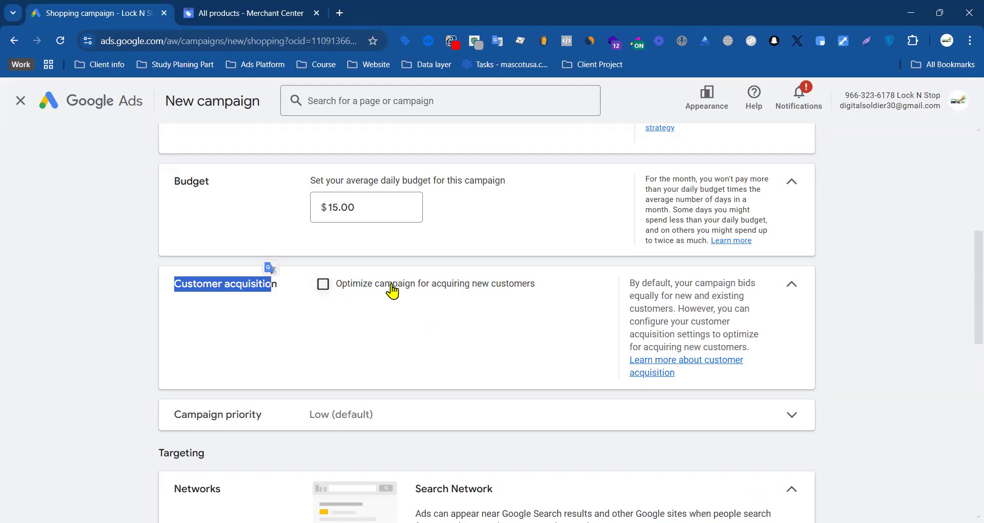
left_click(103, 325)
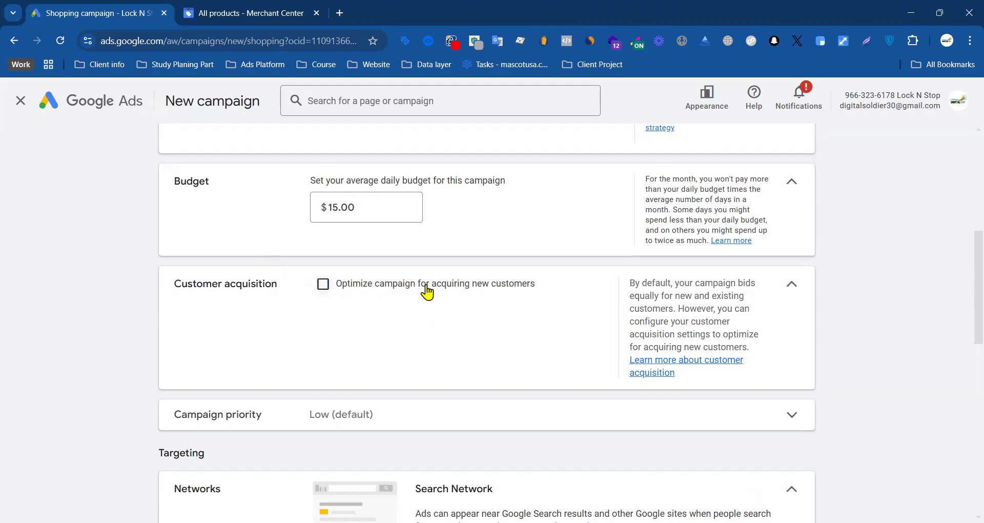
left_click(331, 290)
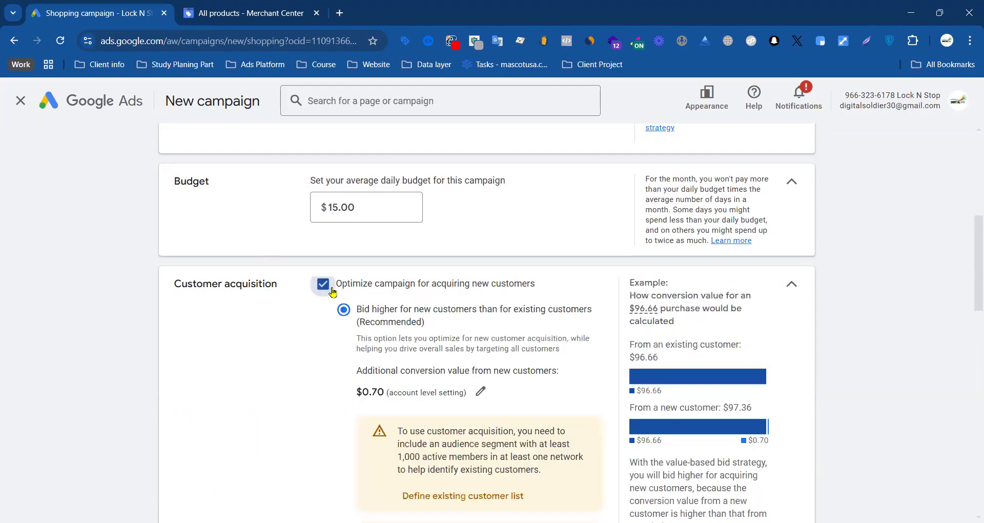
left_click(332, 292)
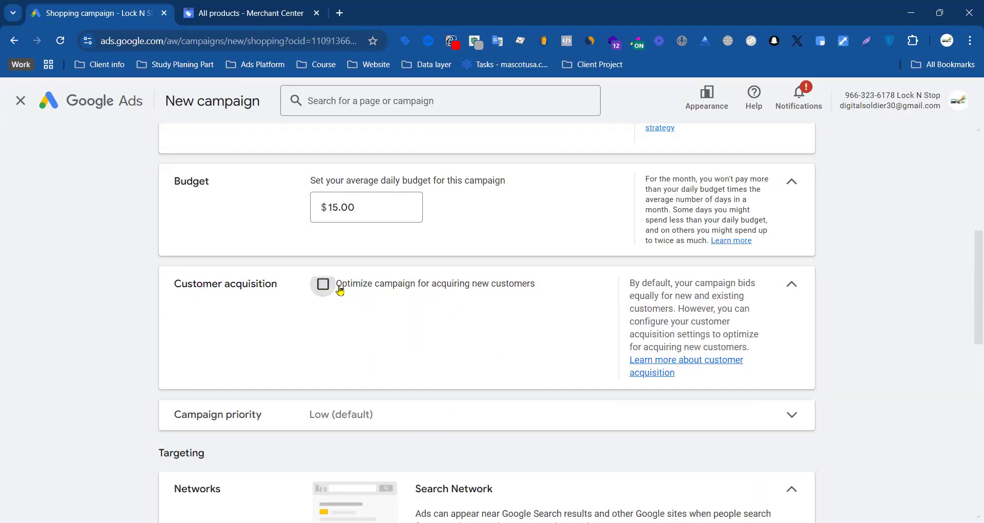
Step: Review the Low, Medium and High campaign priority options and leave Low (default) selected
scroll(417, 336, "down", 7)
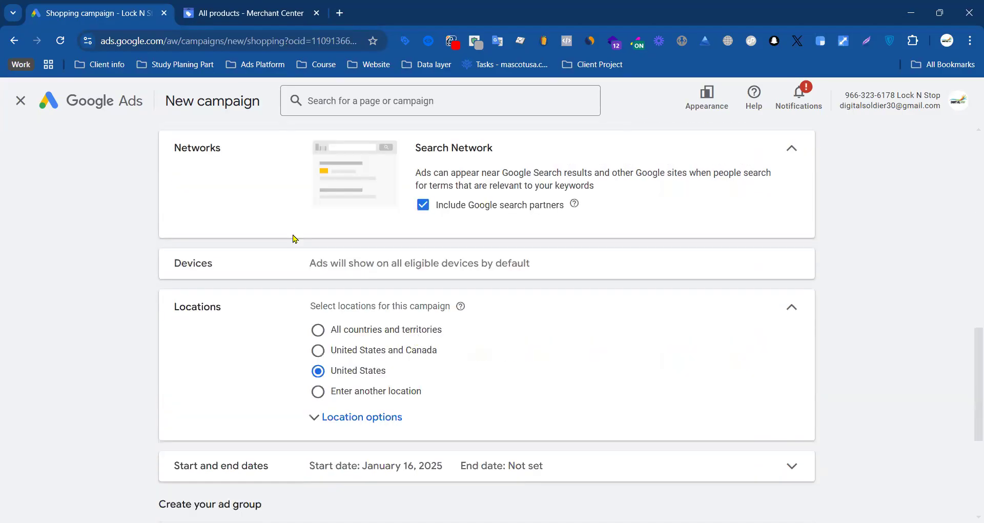
scroll(315, 256, "up", 3)
left_click(254, 250)
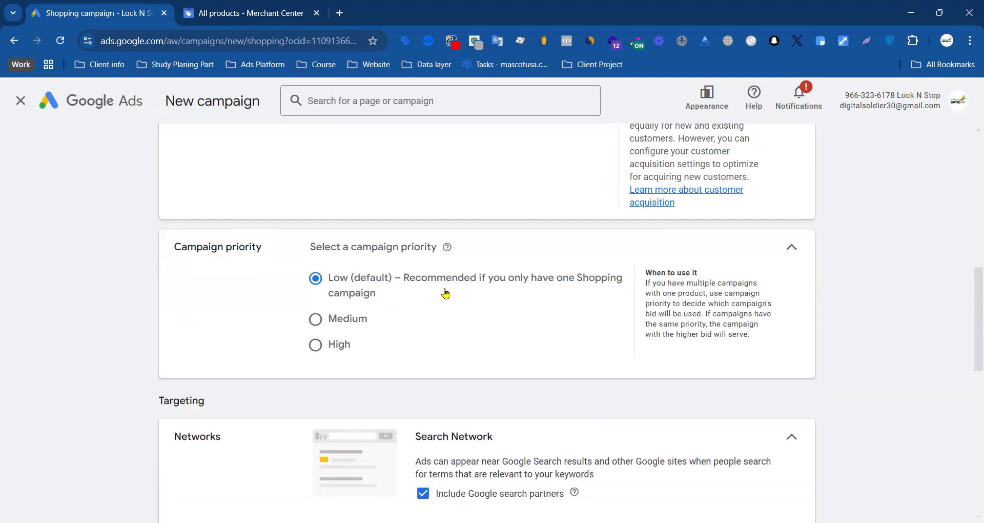
left_click_drag(387, 299, 332, 278)
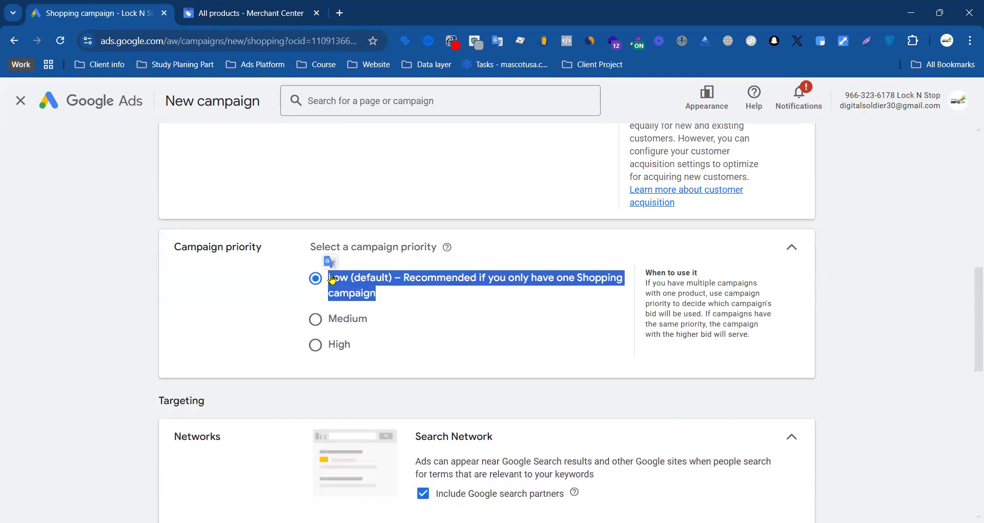
left_click(316, 343)
left_click(316, 281)
scroll(418, 296, "down", 3)
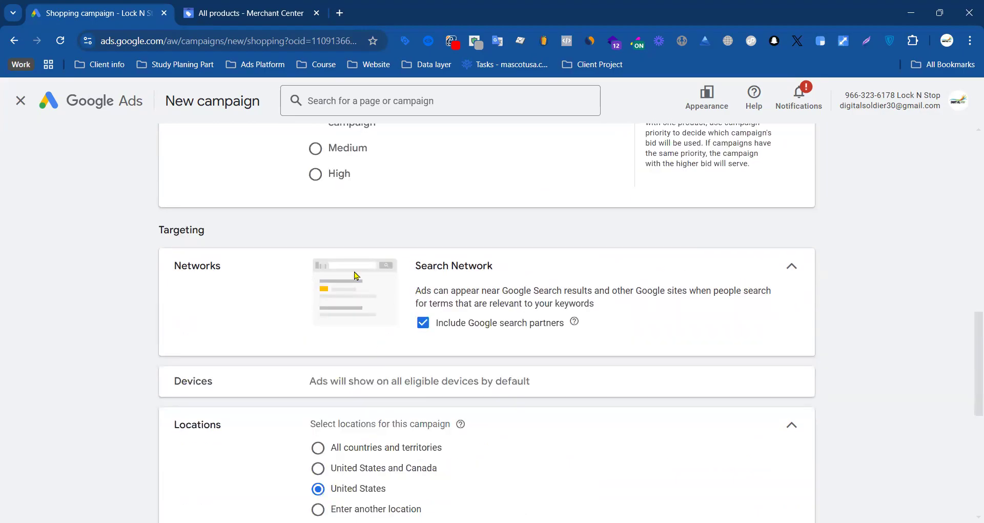
scroll(668, 284, "up", 3)
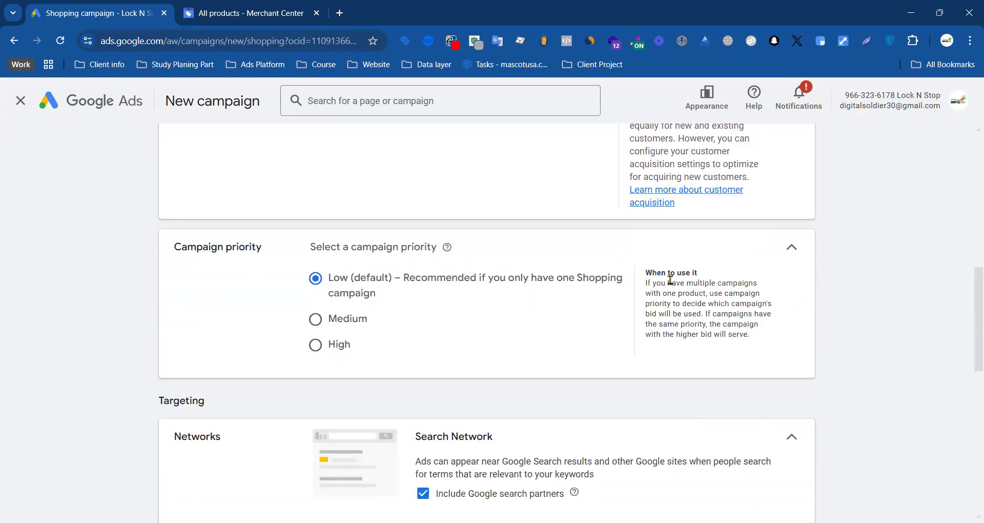
left_click(789, 255)
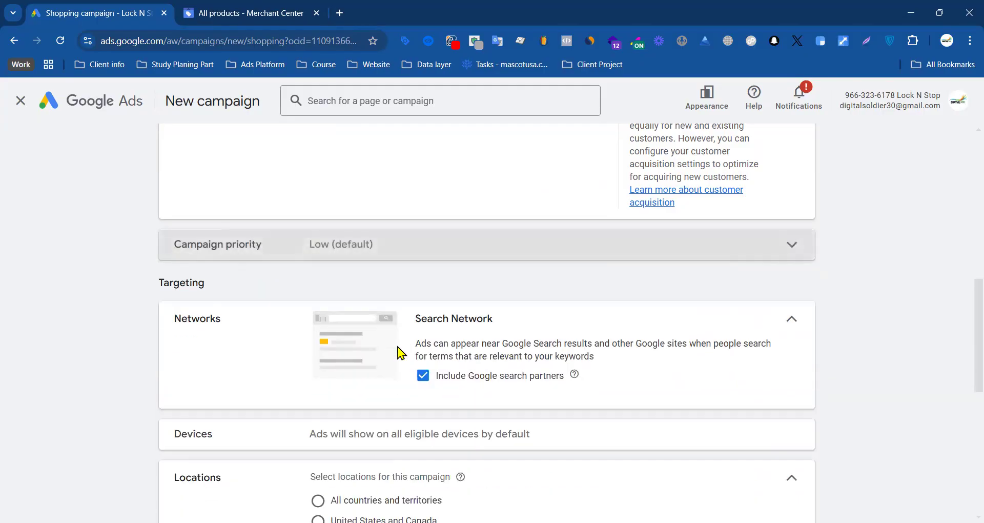
Step: Review the networks, devices, locations and start and end dates, keeping Google search partners and United States selected
scroll(448, 345, "down", 6)
scroll(432, 343, "up", 3)
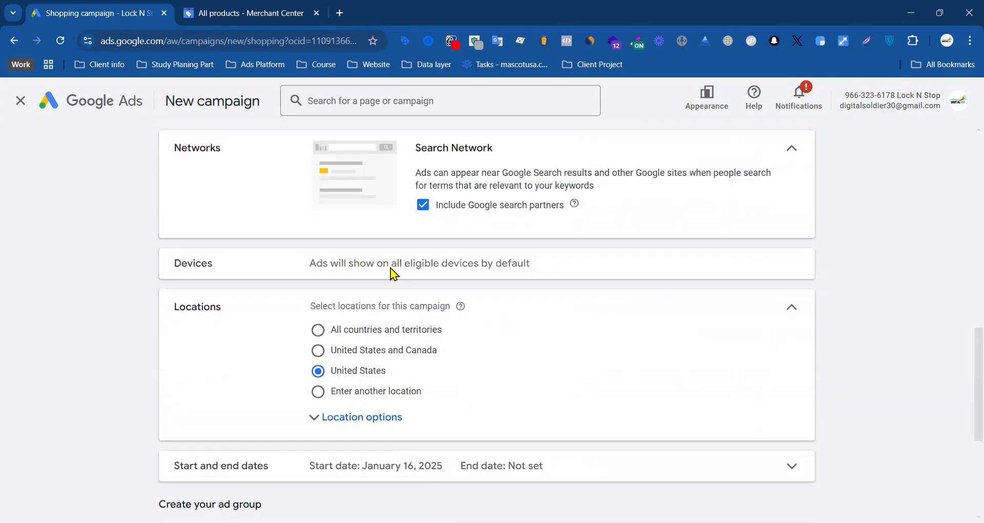
left_click_drag(310, 264, 561, 268)
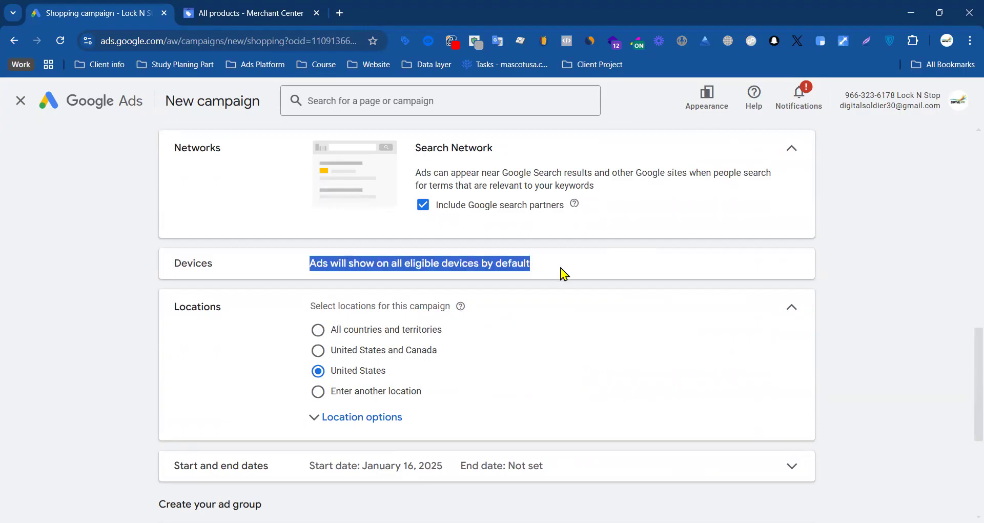
left_click(545, 288)
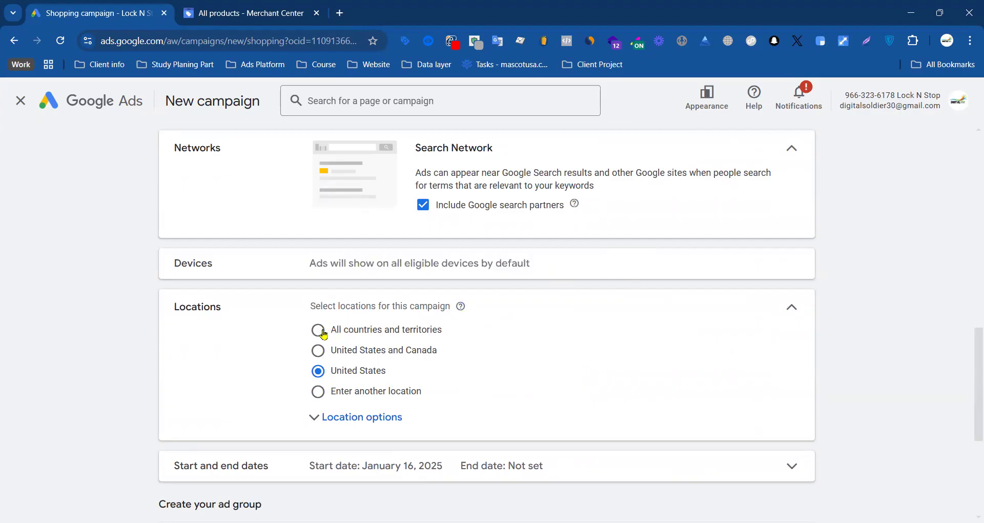
scroll(507, 341, "down", 3)
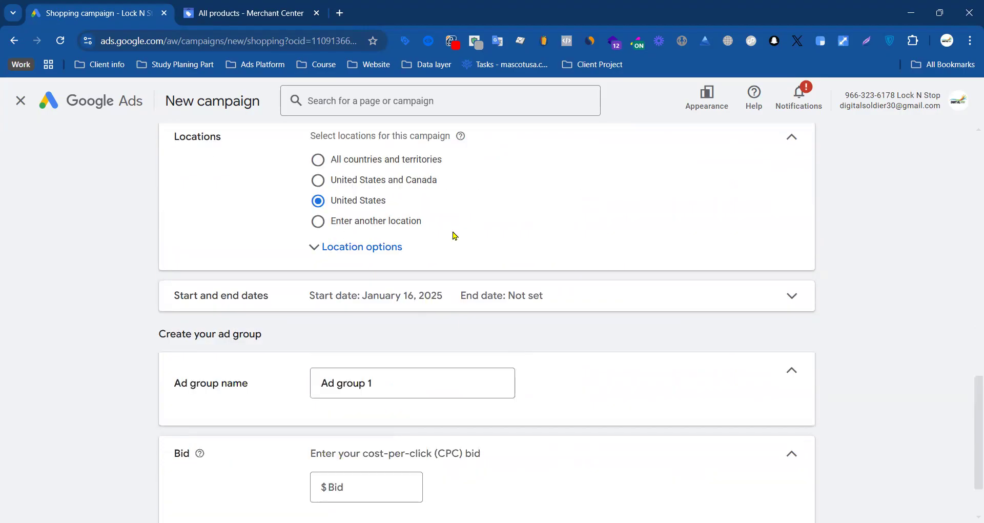
scroll(479, 258, "down", 2)
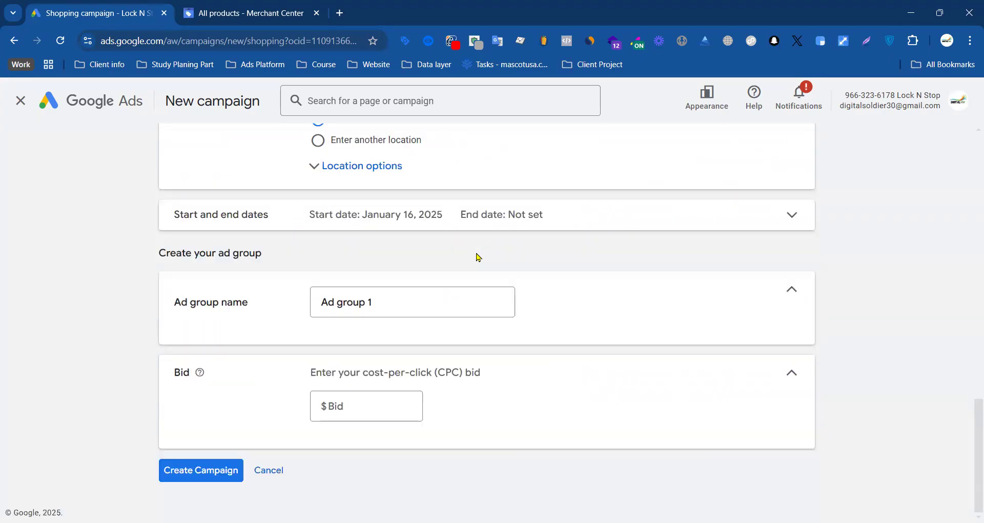
Step: Keep "Ad group 1" as the ad group name, set its cost-per-click bid to $0.55, and create the campaign
left_click(384, 302)
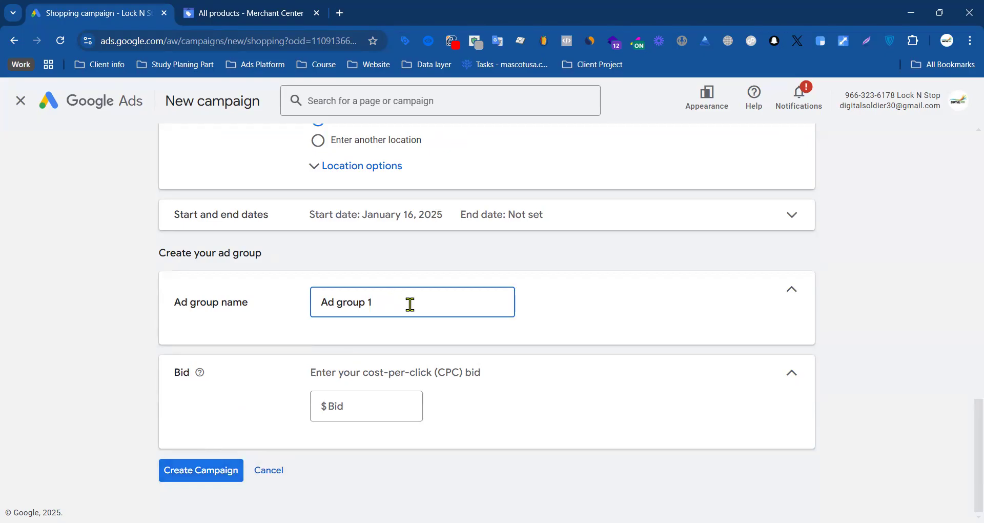
left_click_drag(410, 303, 322, 305)
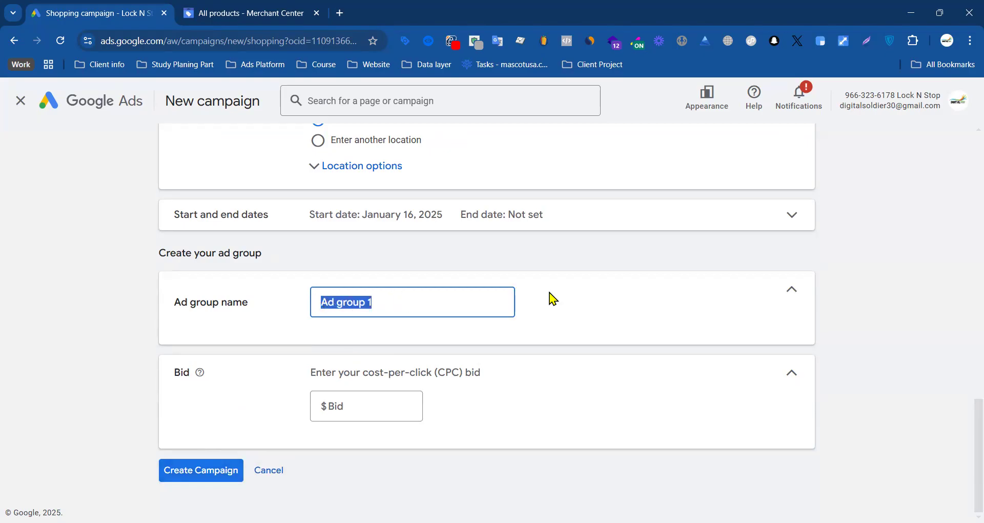
left_click(346, 404)
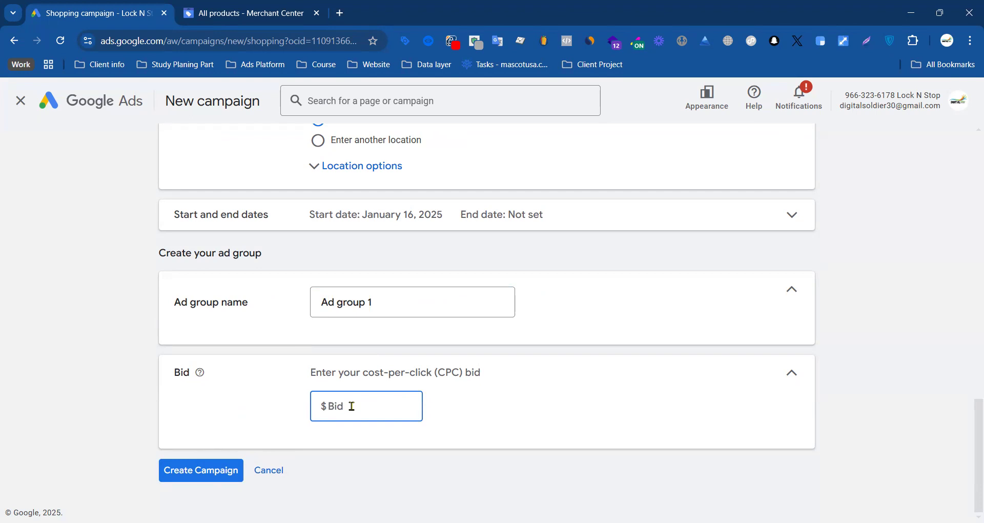
type(".")
type("5")
left_click(350, 452)
left_click(188, 474)
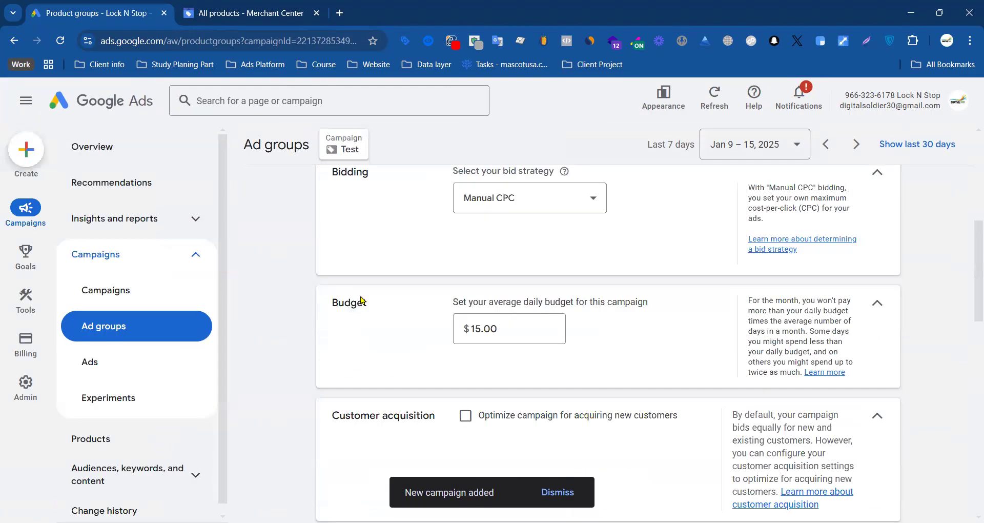
Step: Pause the new Test Shopping campaign from the campaigns list
scroll(449, 287, "up", 3)
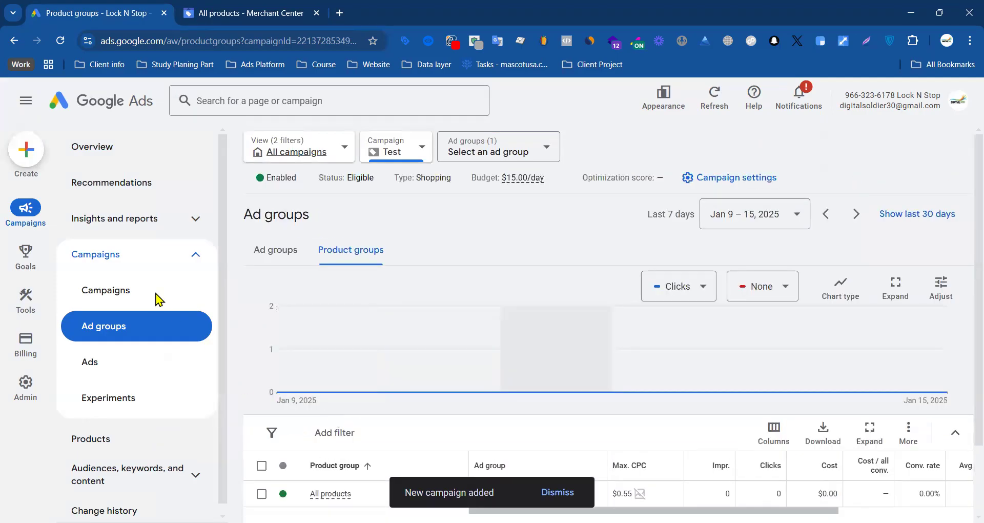
left_click(98, 290)
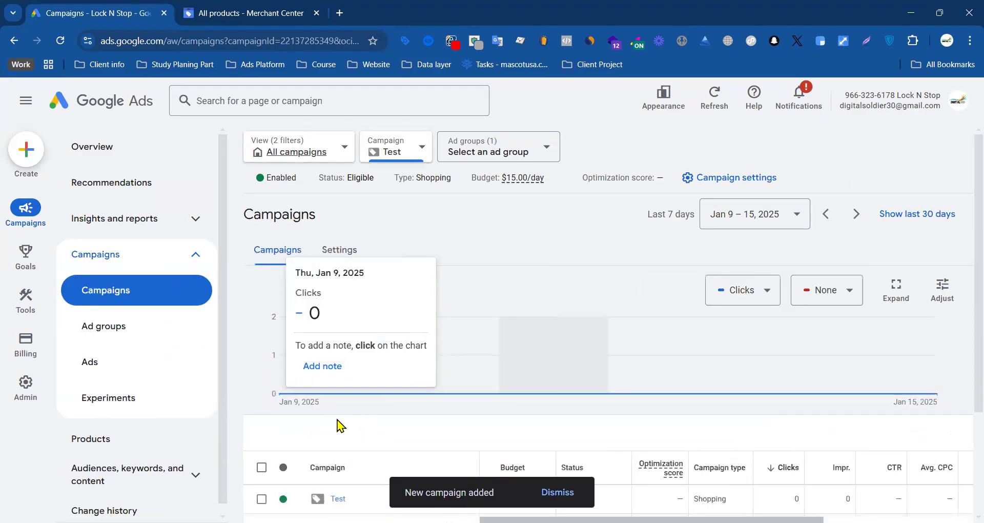
scroll(333, 442, "down", 3)
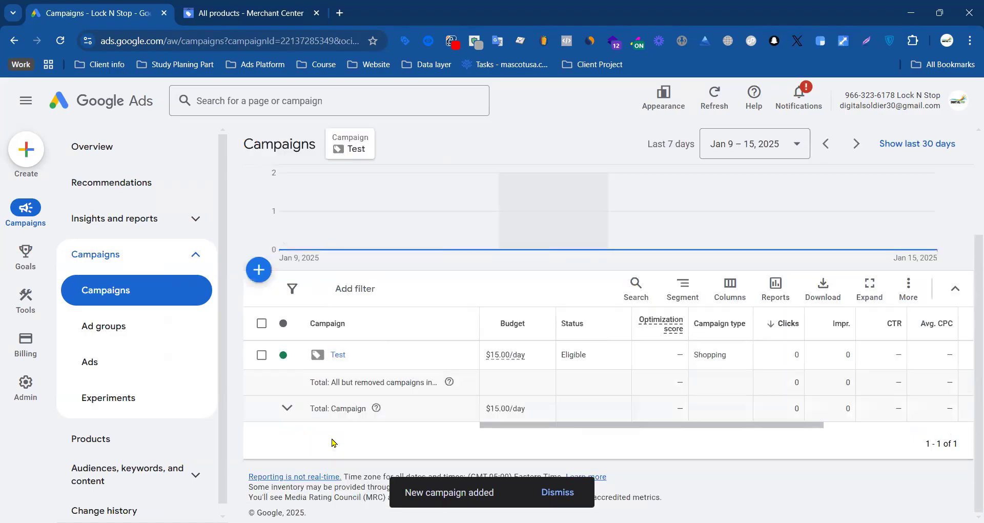
left_click(284, 356)
left_click(311, 400)
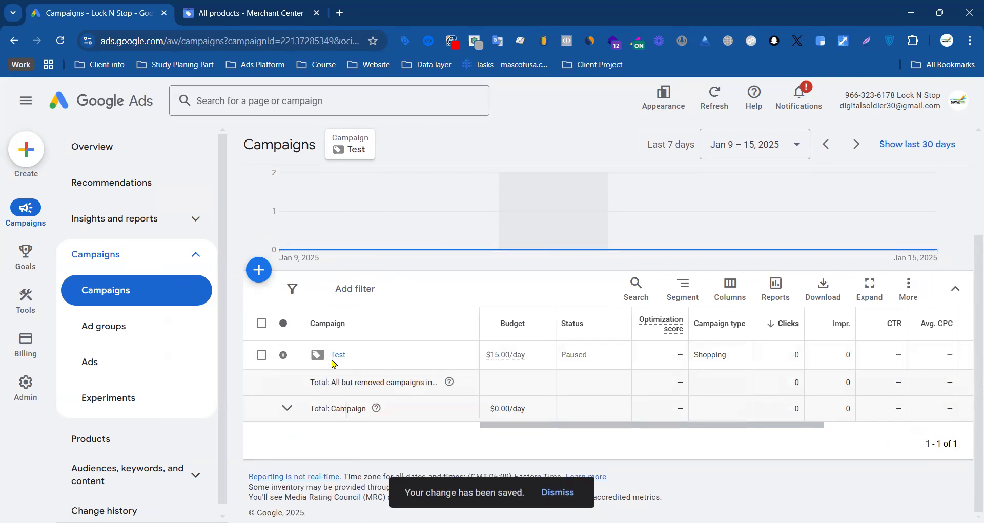
left_click(289, 359)
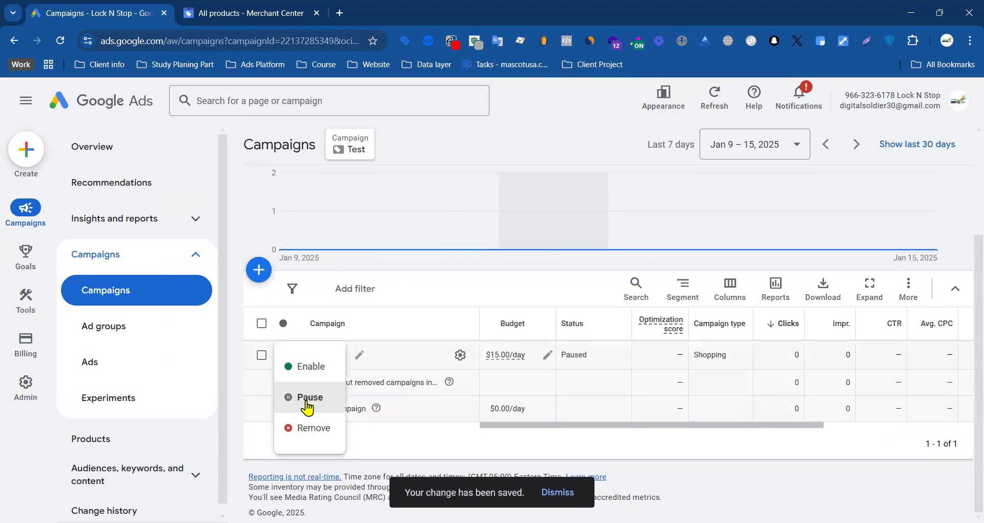
left_click(238, 377)
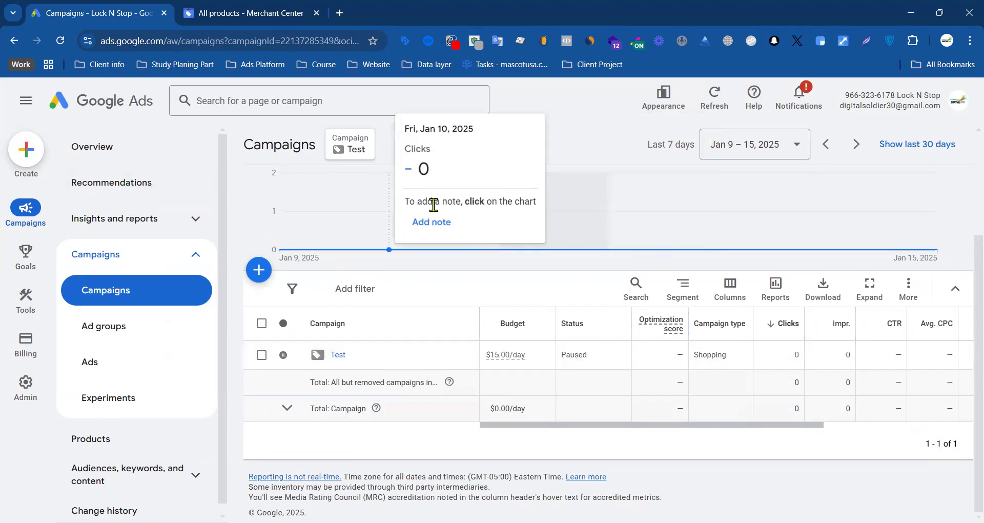
Step: Start another new campaign from the campaigns list and choose the Sales objective
scroll(359, 236, "up", 3)
scroll(533, 384, "down", 3)
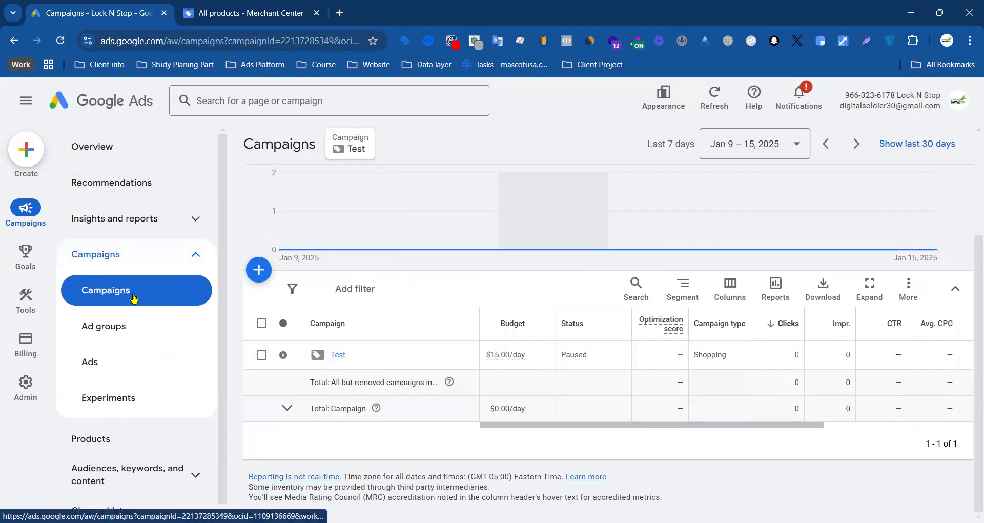
left_click(262, 274)
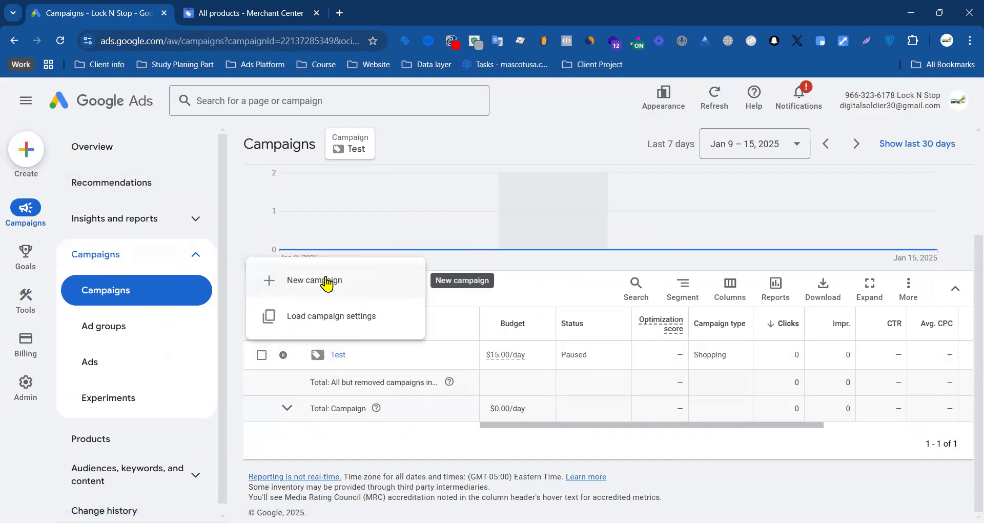
left_click(317, 282)
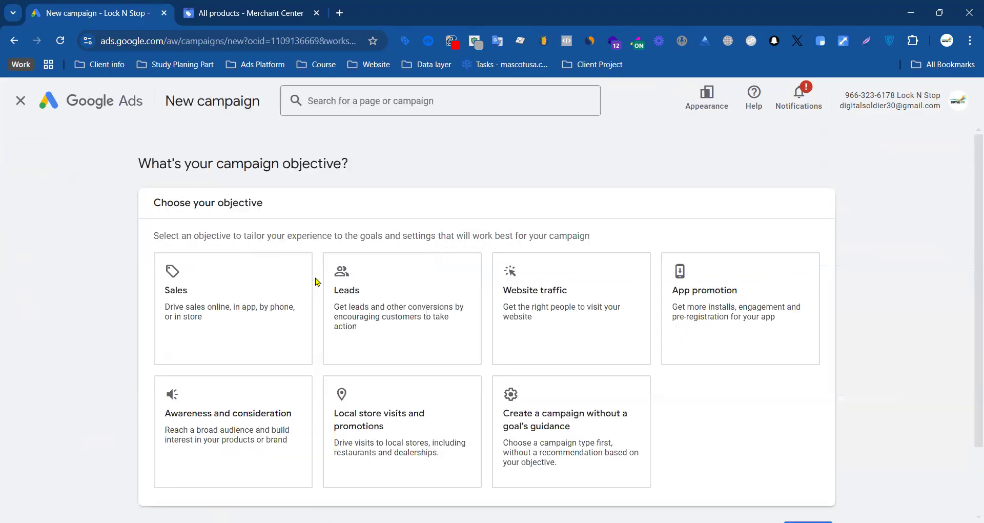
left_click(222, 312)
Step: Remove the Phone call leads conversion goal from the Sales campaign
scroll(367, 318, "down", 5)
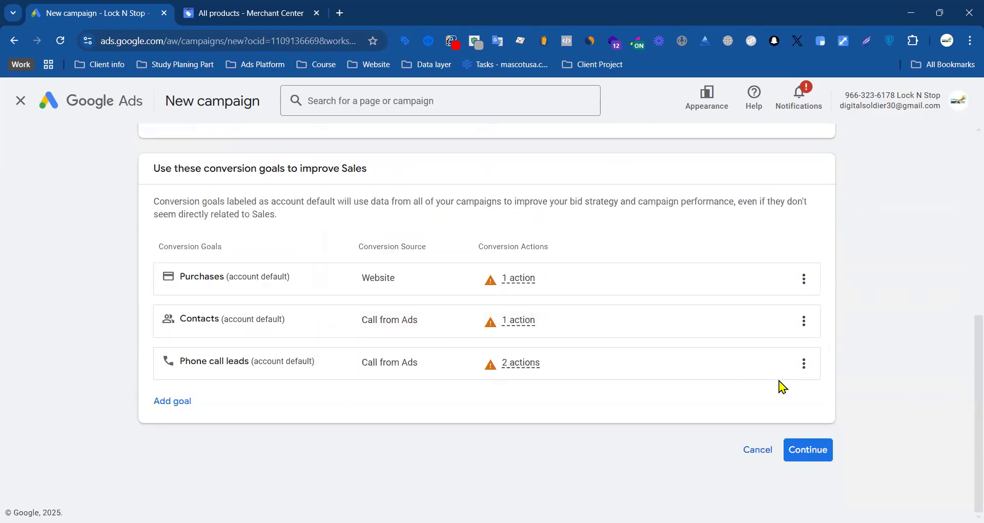
left_click(805, 368)
left_click(809, 379)
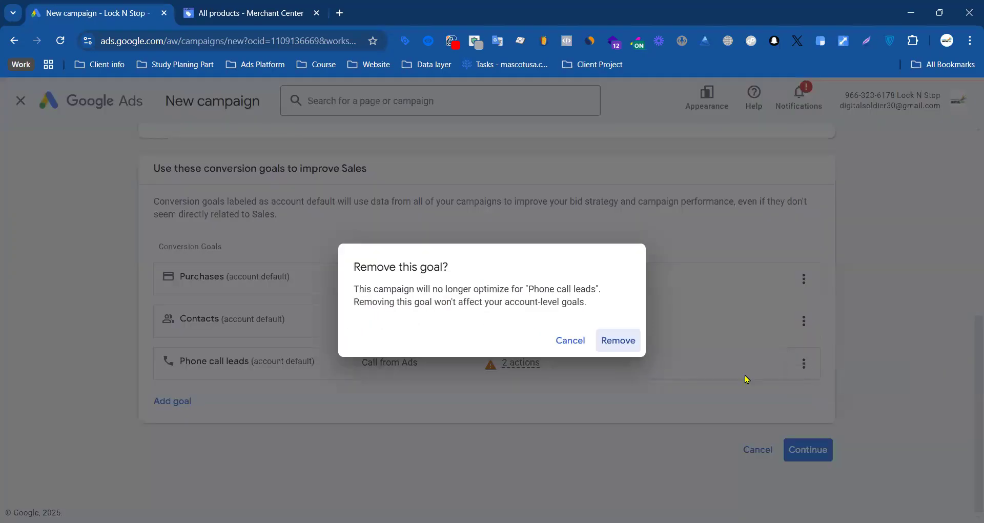
left_click(618, 341)
Step: Remove the Contacts conversion goal, keeping only Purchases for the campaign
left_click(803, 365)
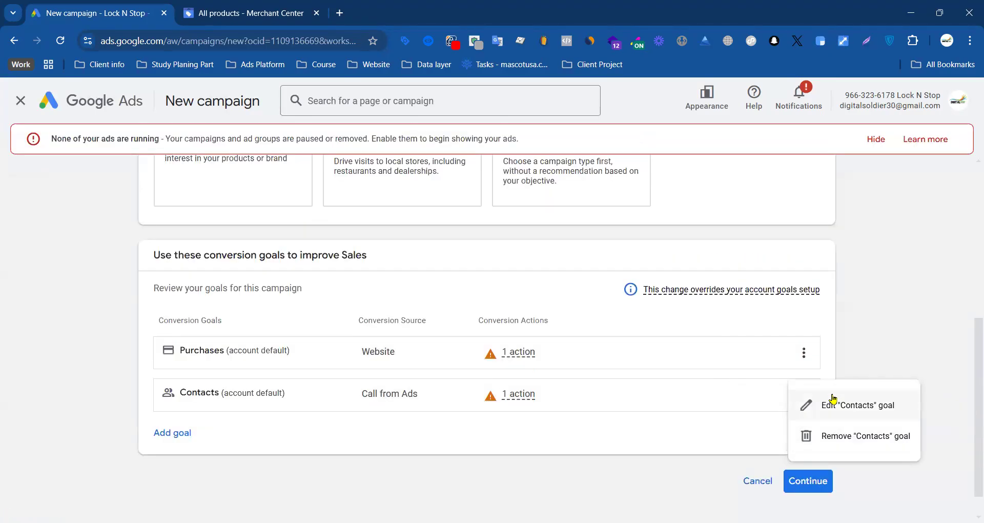
left_click(833, 402)
left_click(590, 388)
left_click(804, 395)
left_click(804, 433)
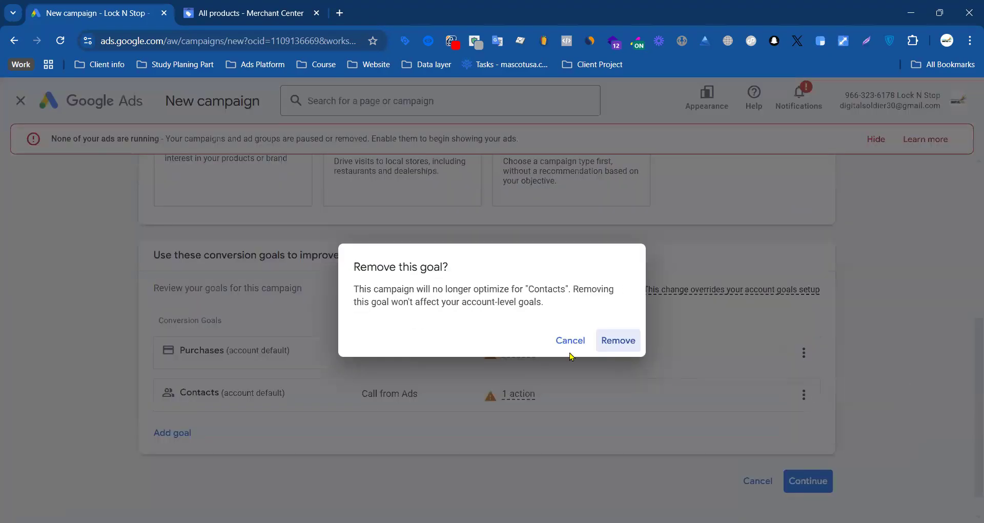
left_click(613, 341)
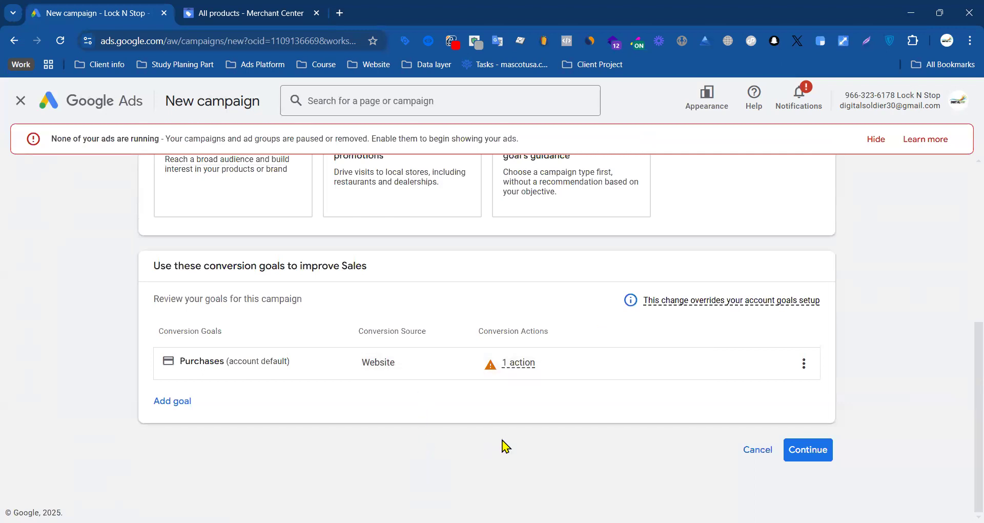
Step: Accept the conversion goals and choose Performance Max as the campaign type
left_click(802, 452)
left_click(440, 185)
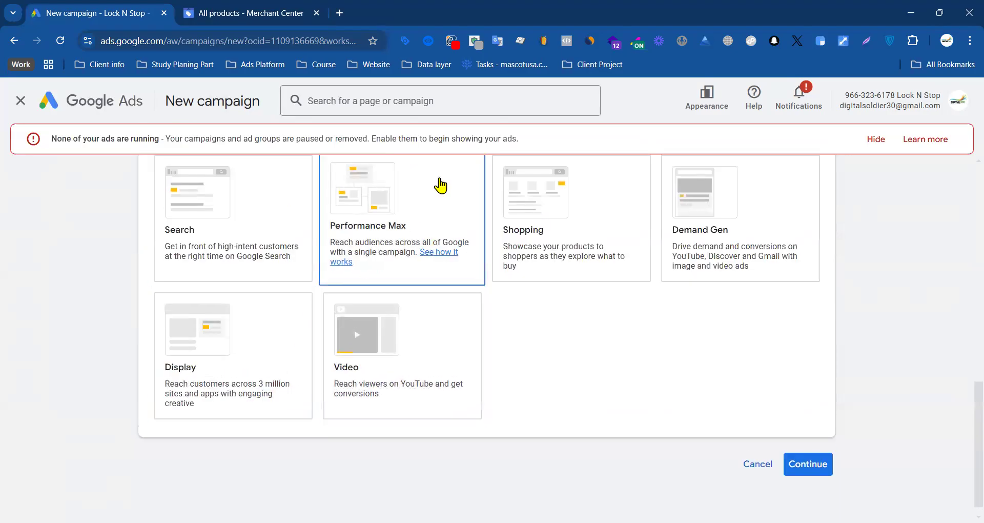
left_click(461, 212)
Step: Select the Lock-N-Stop Merchant Center account as the source of the advertised products
scroll(591, 290, "down", 3)
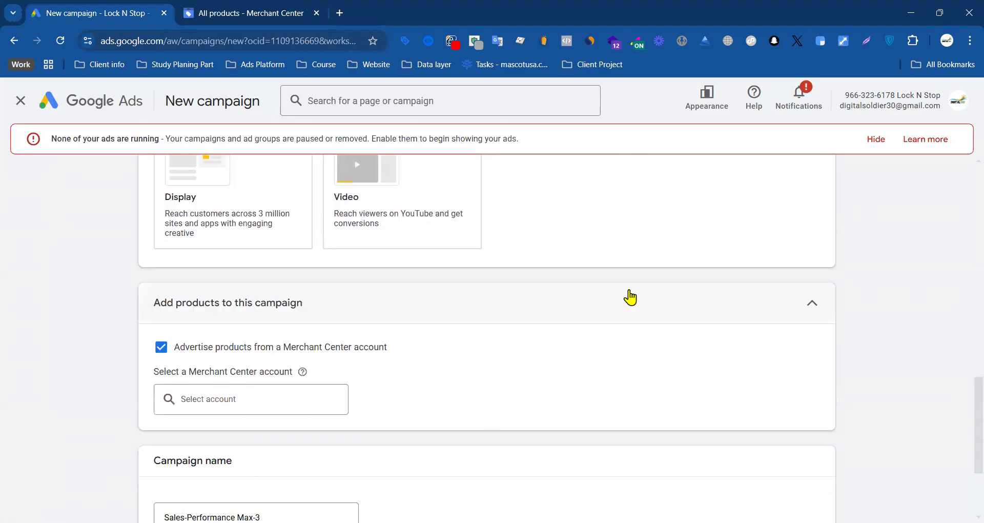
left_click(203, 398)
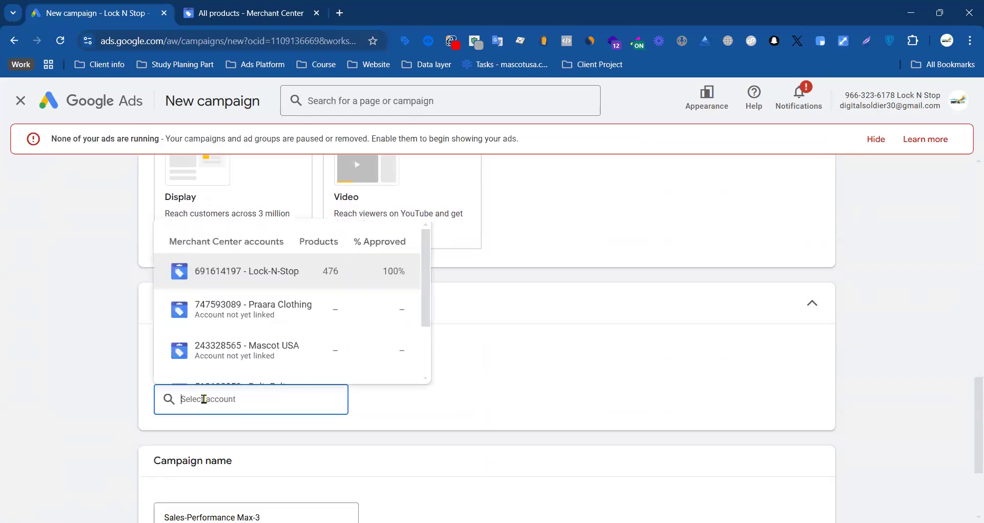
left_click(298, 275)
Step: Keep the campaign name Sales-Performance Max-3, resume the saved campaign draft and hide the alert about ads not running
scroll(108, 363, "down", 3)
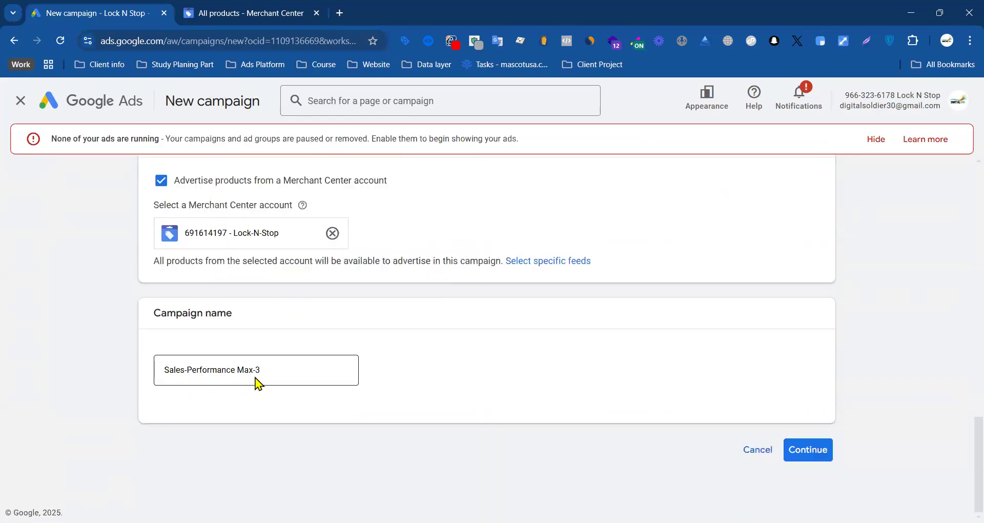
left_click(807, 450)
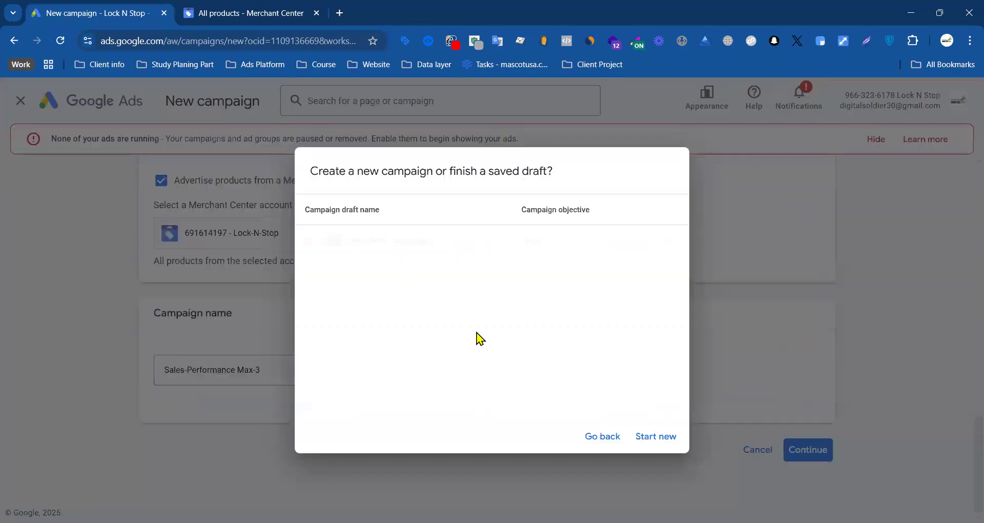
left_click(435, 245)
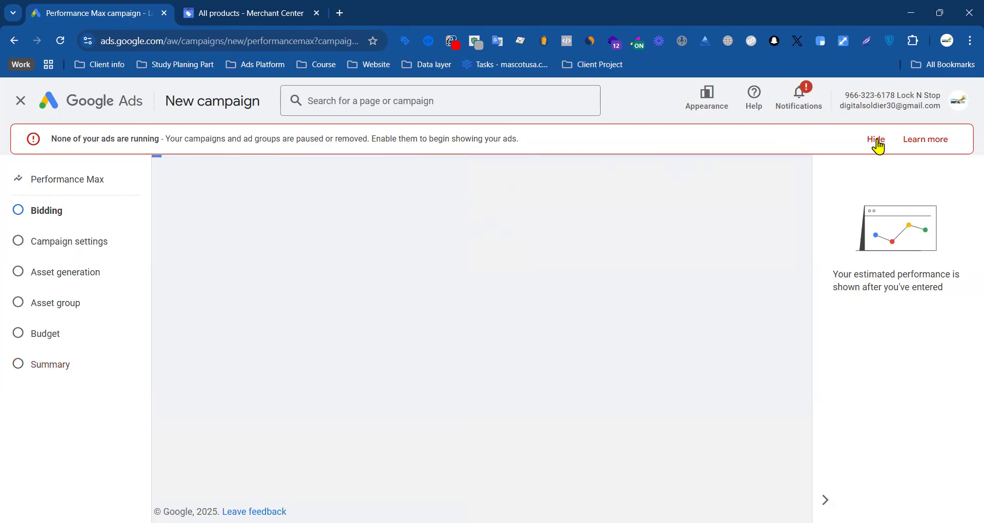
left_click(877, 141)
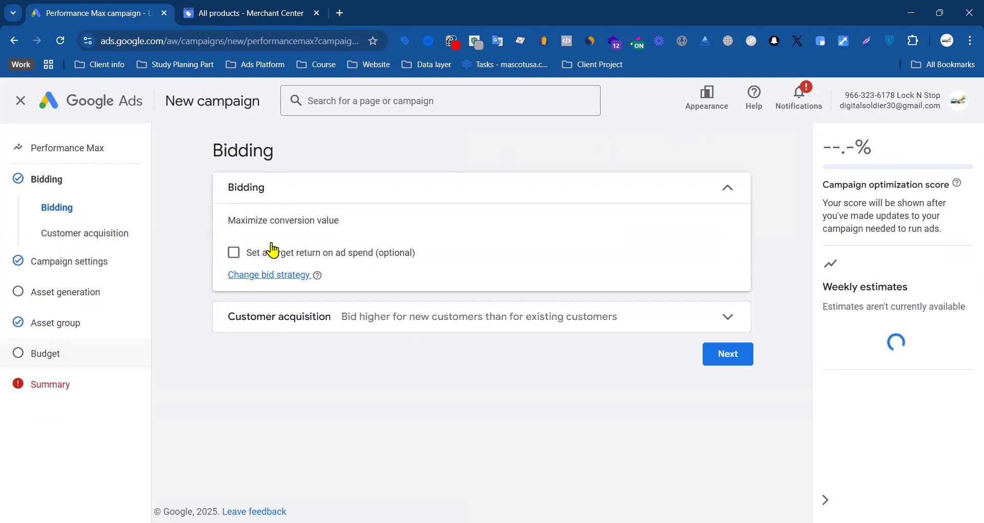
left_click(233, 253)
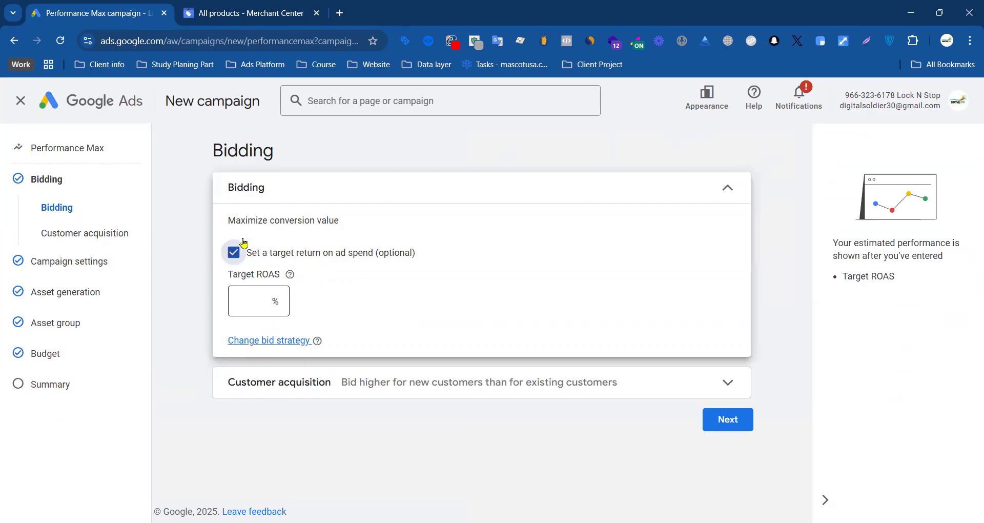
left_click(244, 243)
left_click_drag(230, 220, 339, 221)
Step: Change the bid strategy to focus on Conversions without a target cost per action
left_click(267, 276)
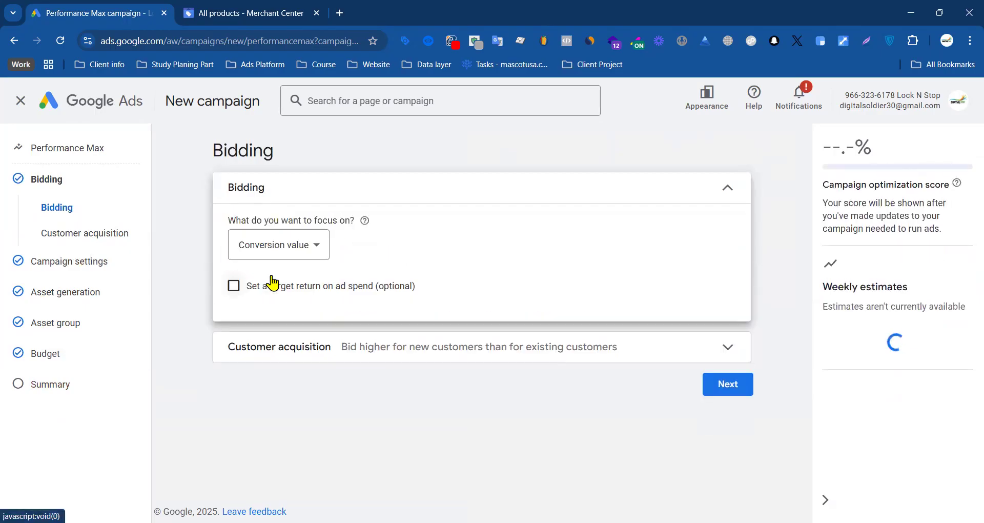
left_click(303, 251)
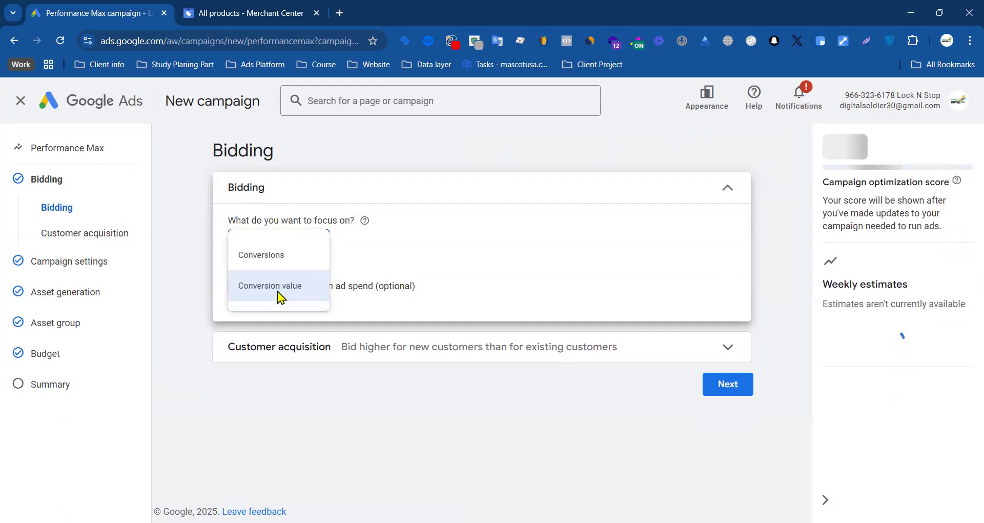
left_click(282, 256)
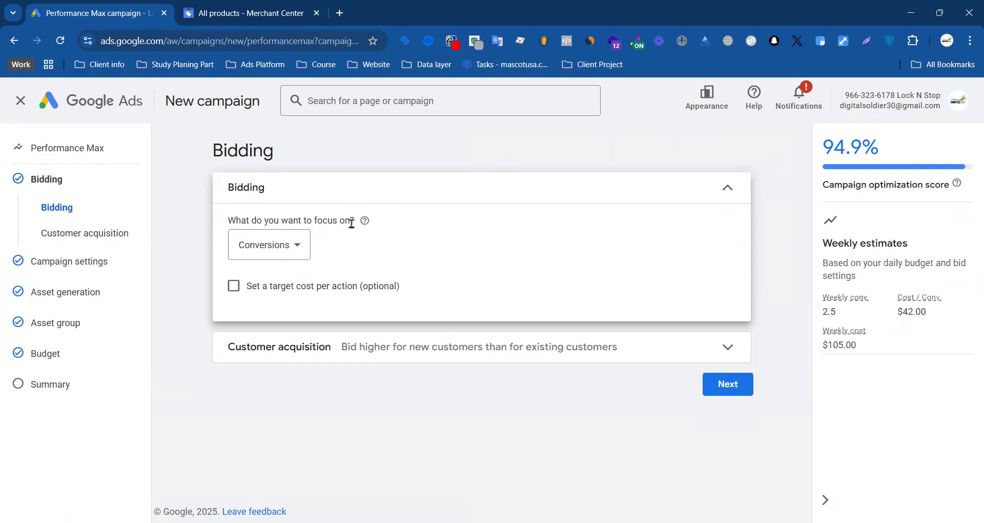
left_click(270, 245)
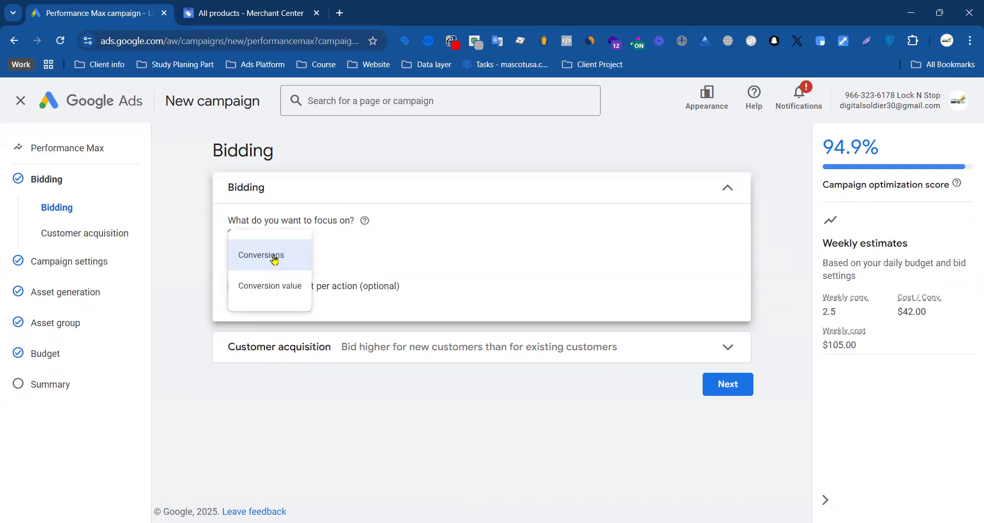
left_click(275, 260)
Step: Examine the customer acquisition bidding options, leaving the optimization for acquiring new customers switched off
left_click(341, 345)
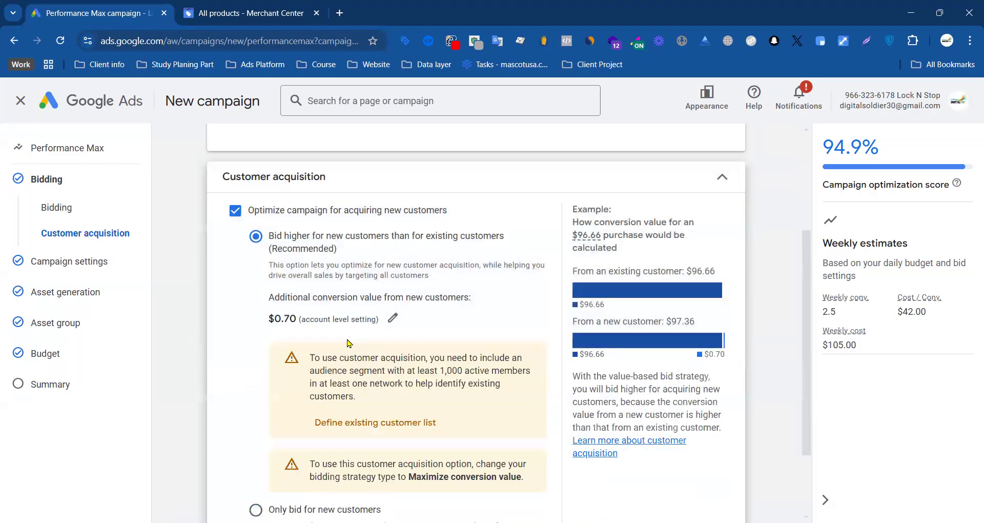
left_click(235, 211)
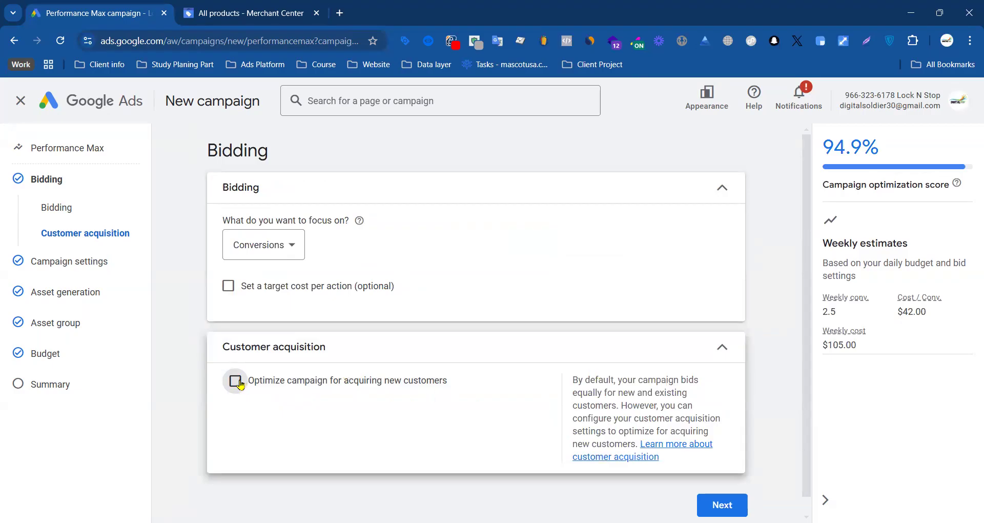
left_click(430, 380)
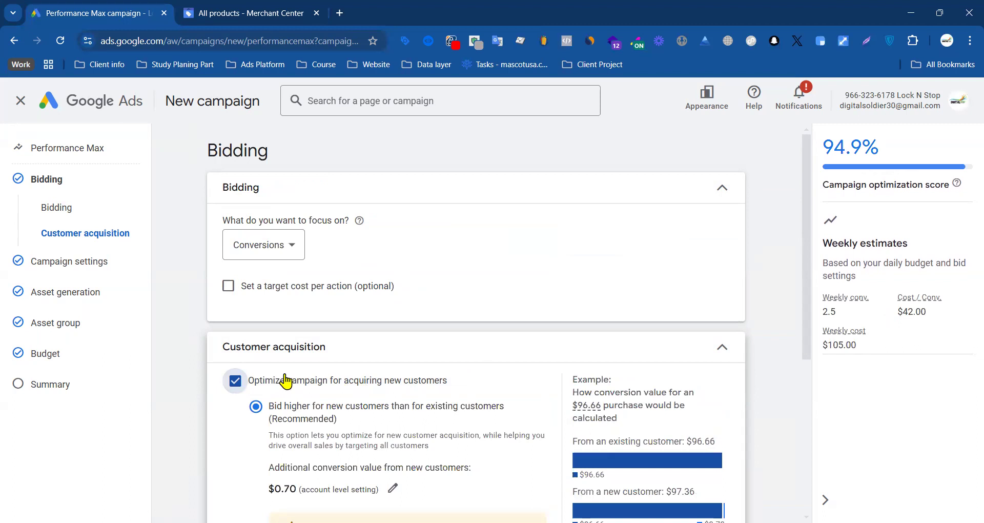
scroll(316, 368, "down", 3)
scroll(326, 367, "up", 3)
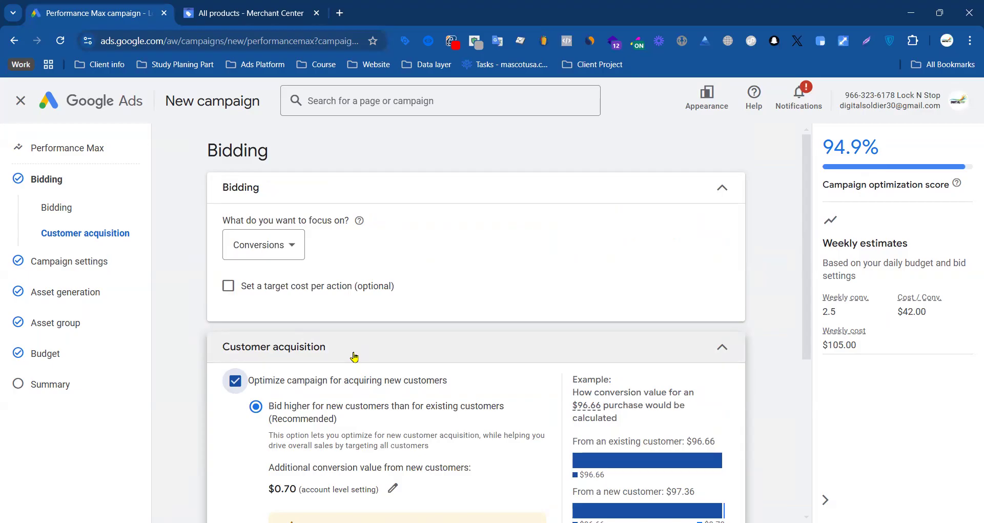
scroll(244, 382, "down", 3)
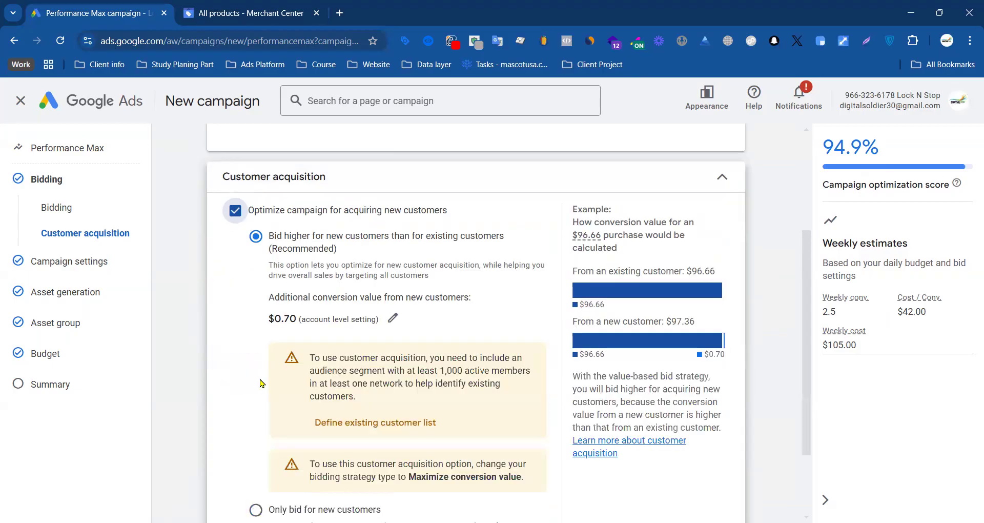
scroll(428, 330, "down", 2)
scroll(422, 274, "up", 3)
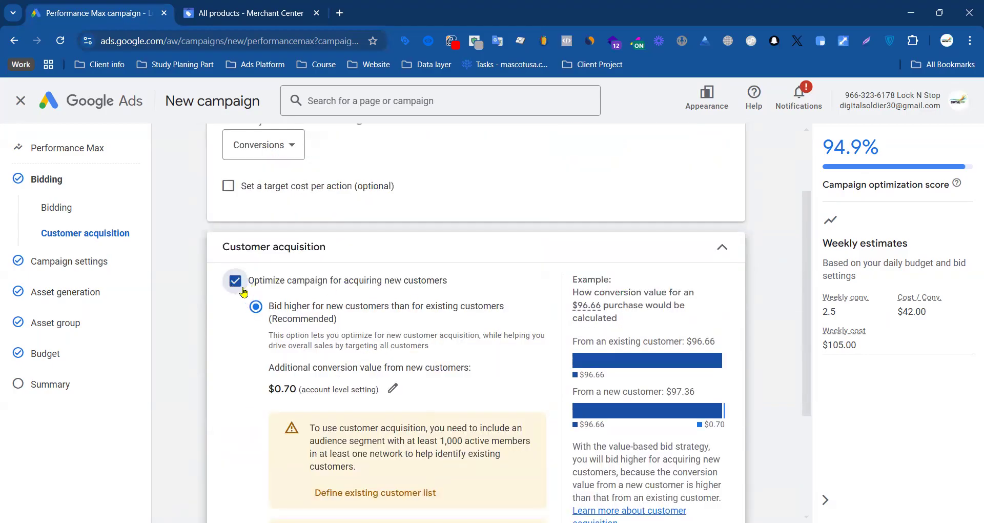
left_click_drag(272, 403, 367, 389)
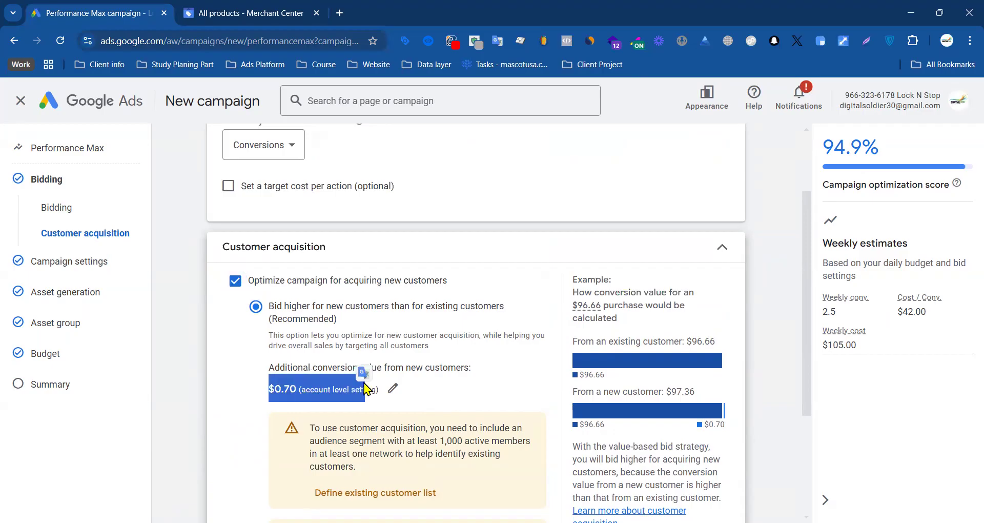
scroll(490, 324, "down", 3)
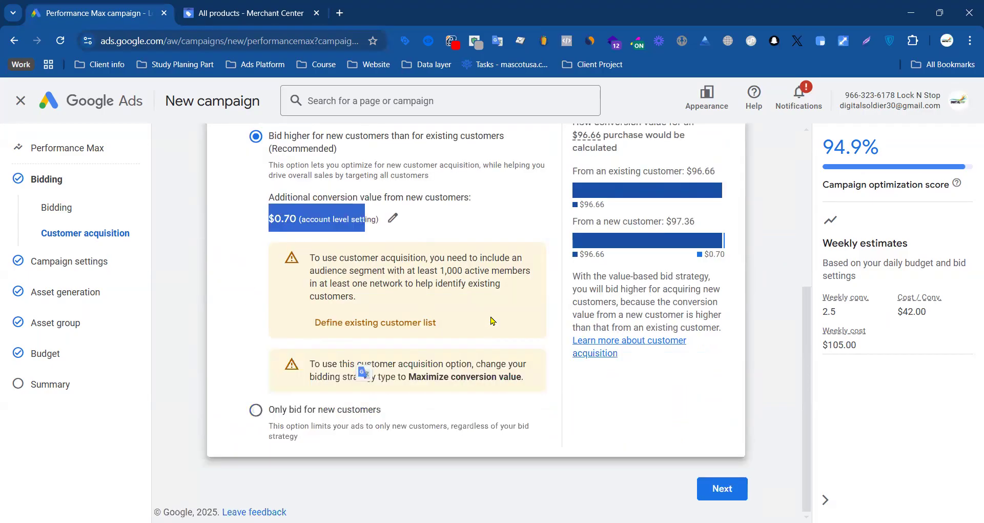
scroll(496, 317, "up", 3)
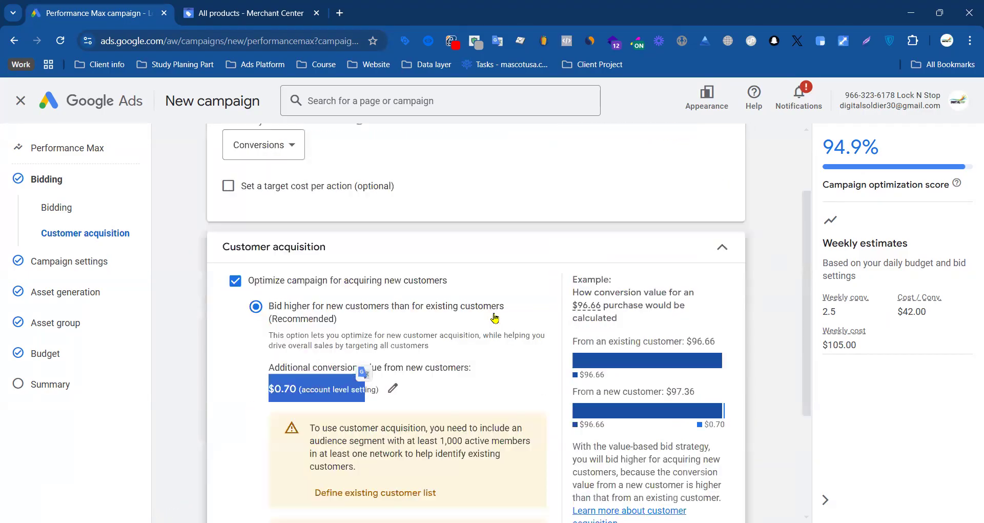
left_click(234, 282)
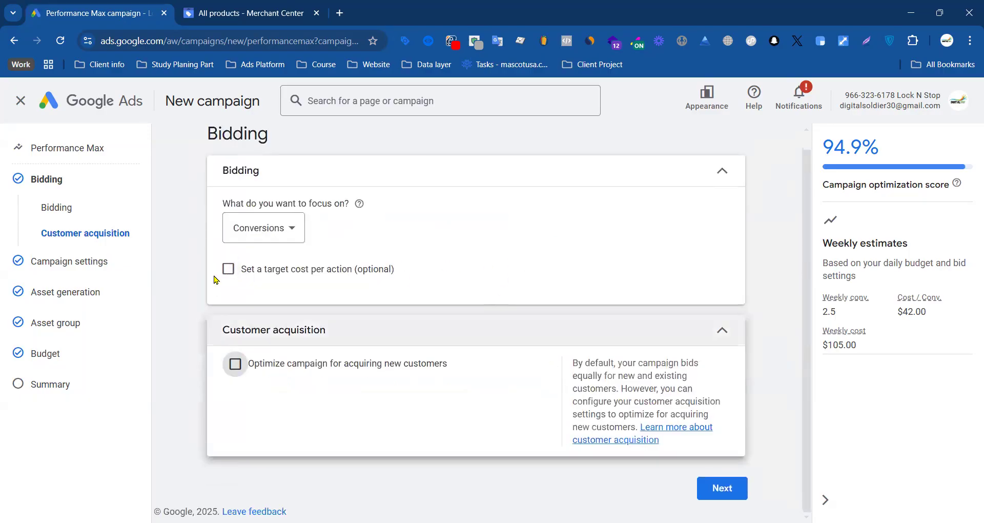
Step: In the campaign settings, target United States only and remove English so the campaign covers all languages
left_click(725, 487)
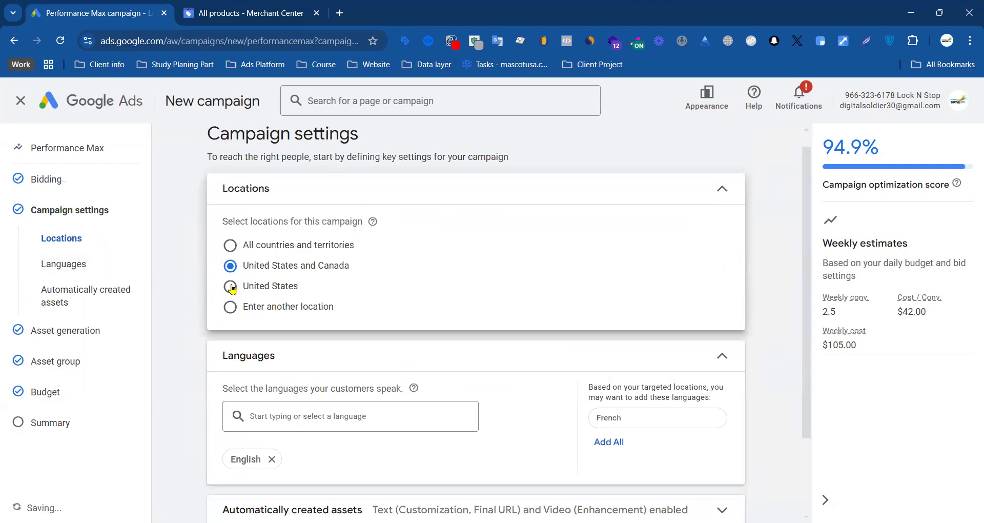
left_click(230, 286)
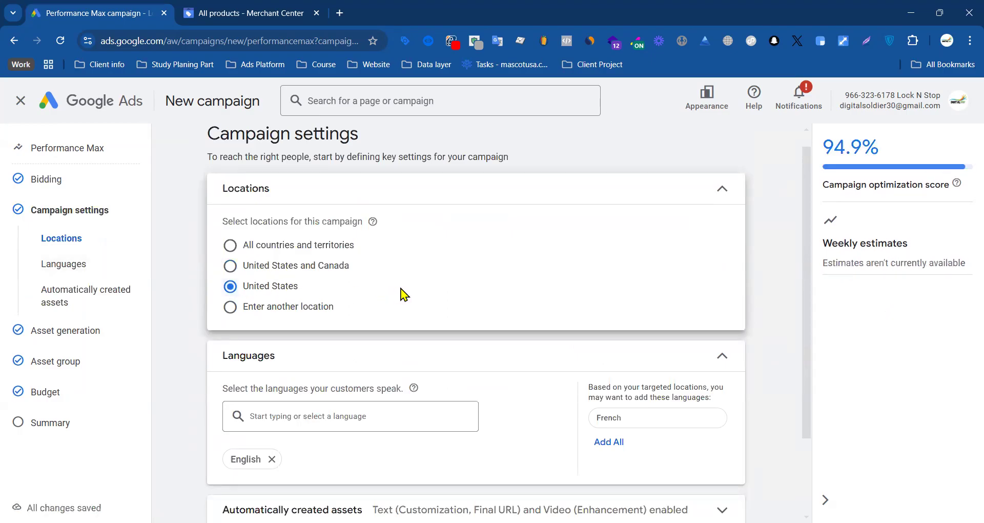
scroll(390, 292, "down", 2)
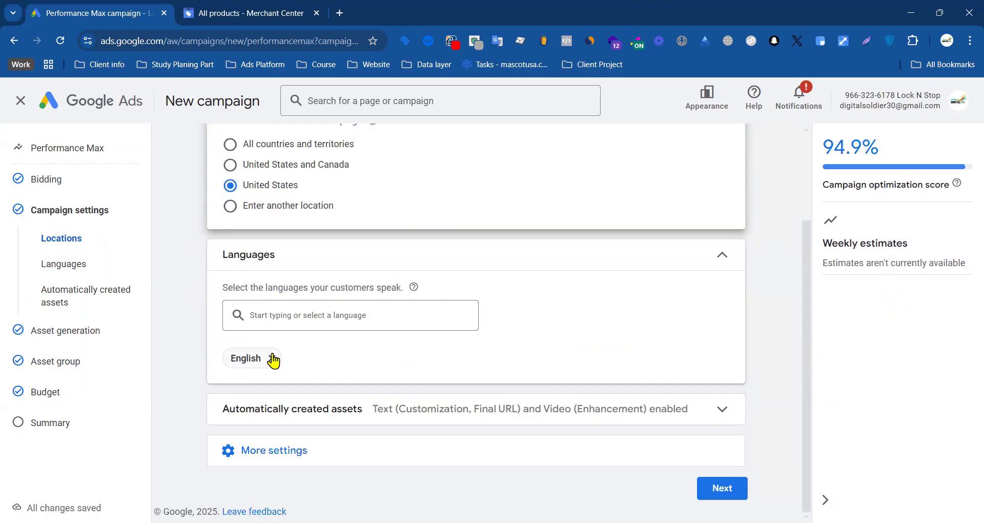
left_click(273, 358)
left_click(319, 318)
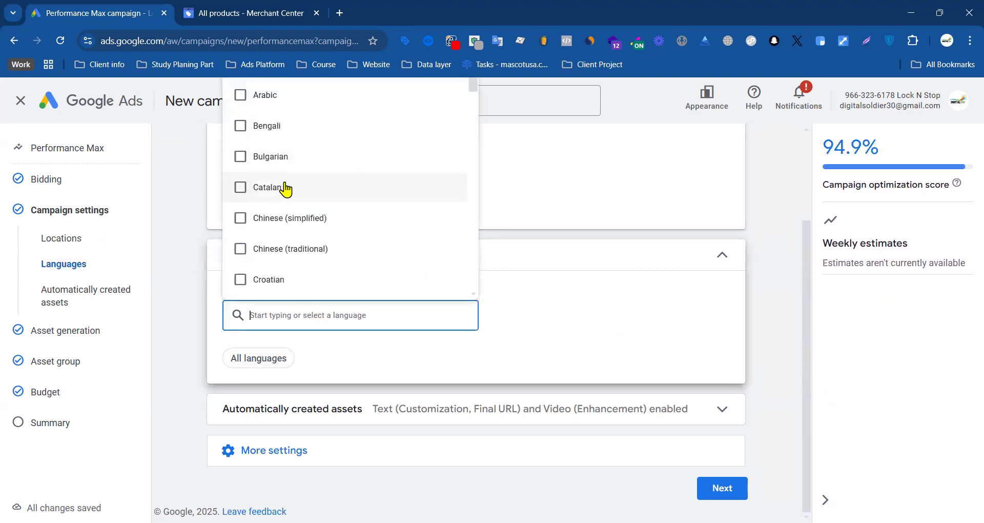
left_click(179, 337)
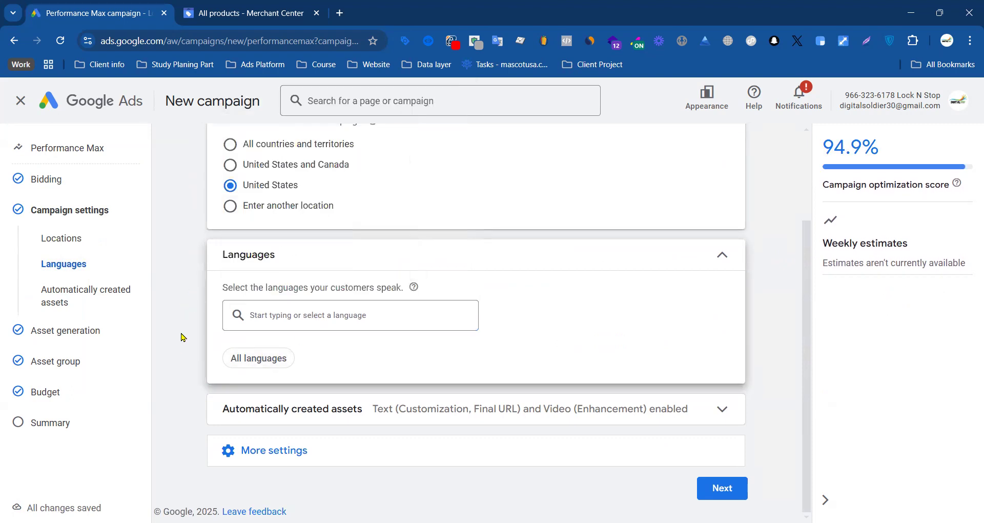
Step: Review the text and video options under automatically created assets, leaving them all enabled
left_click(467, 410)
scroll(387, 358, "down", 4)
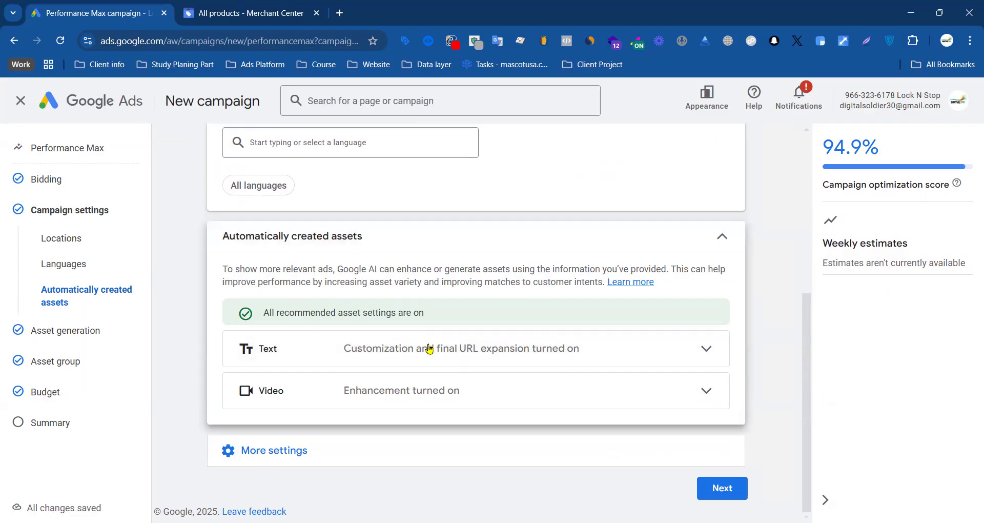
left_click(488, 351)
left_click(457, 389)
scroll(373, 331, "up", 3)
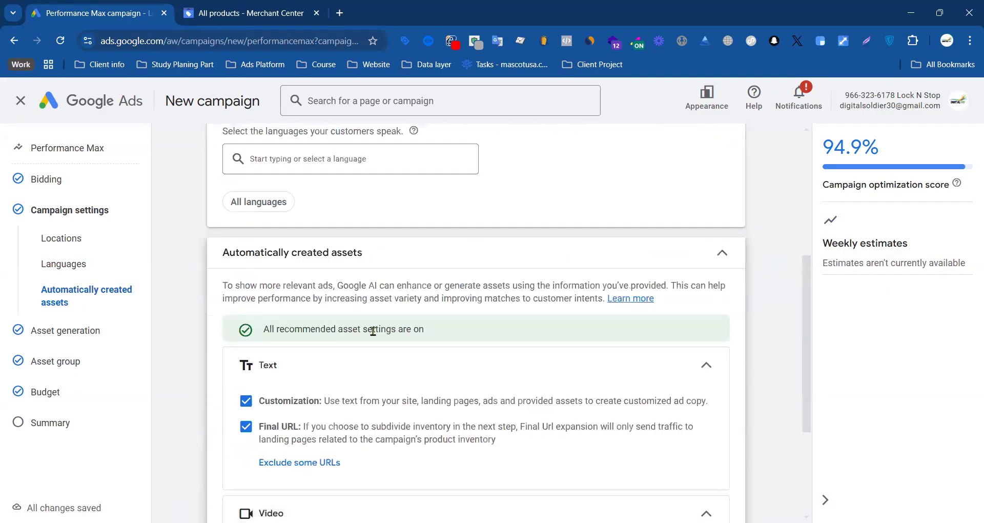
left_click(715, 258)
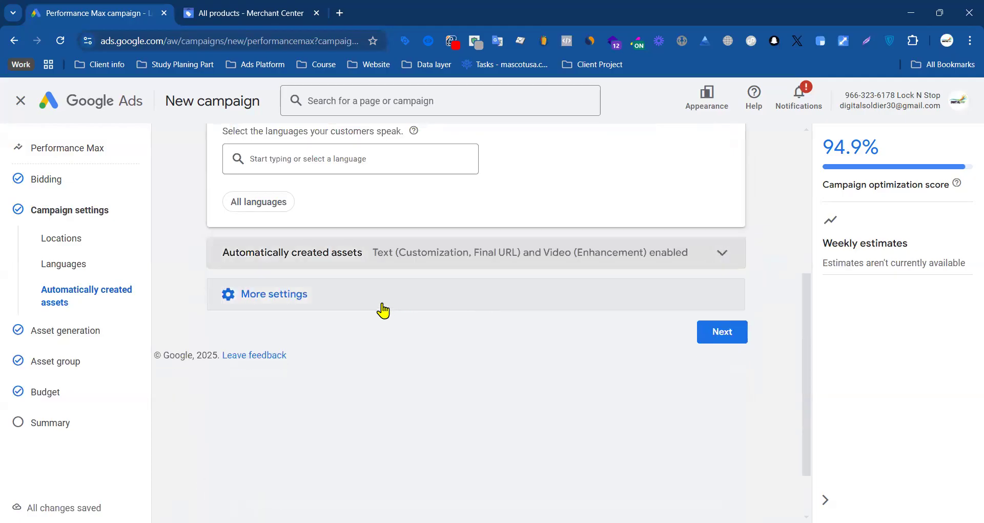
Step: Review the additional campaign settings, including ad schedule, dates, URL options and brand exclusions, and continue to asset generation
left_click(382, 308)
scroll(383, 307, "down", 2)
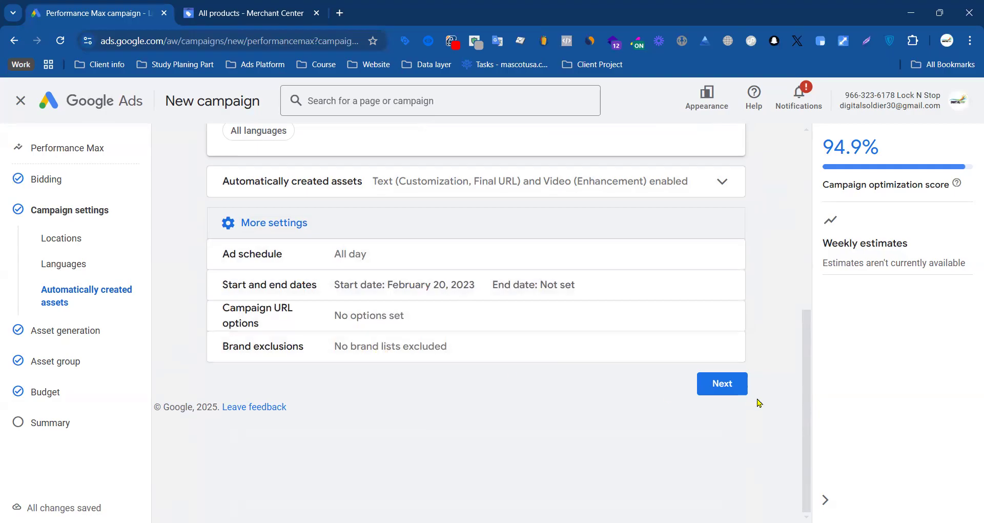
left_click(732, 387)
Step: Search the web for the advertiser name Lock N Stop in a new browser tab and open the store's website
left_click(346, 322)
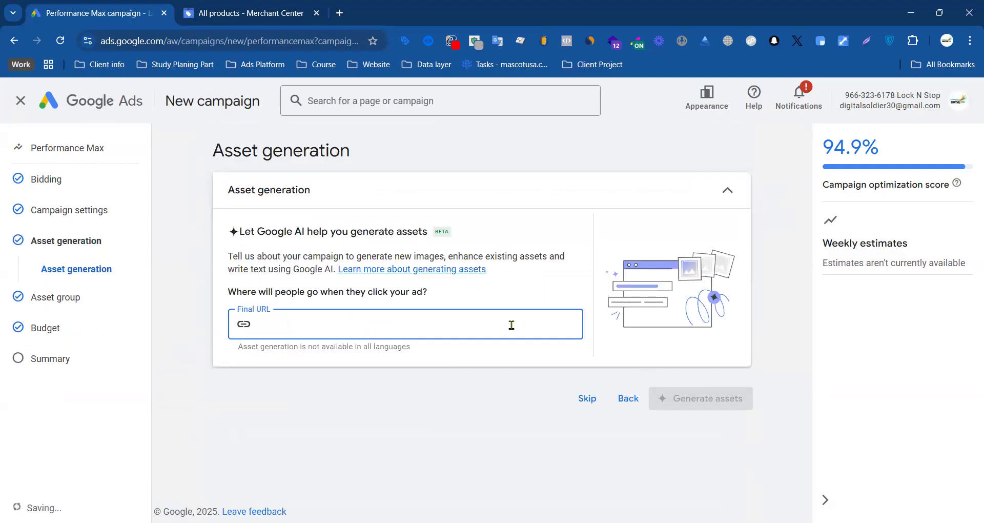
left_click(339, 12)
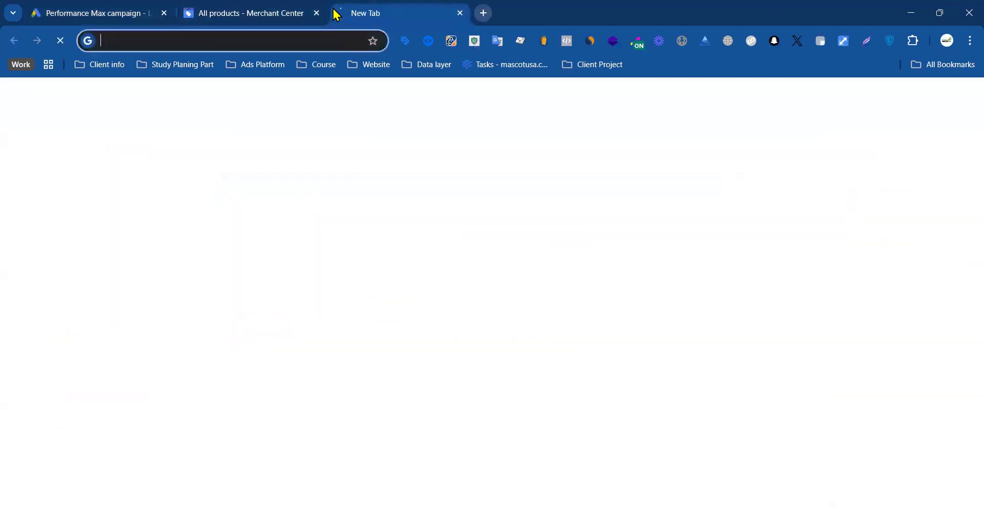
type("loungewearrepublic.com.au")
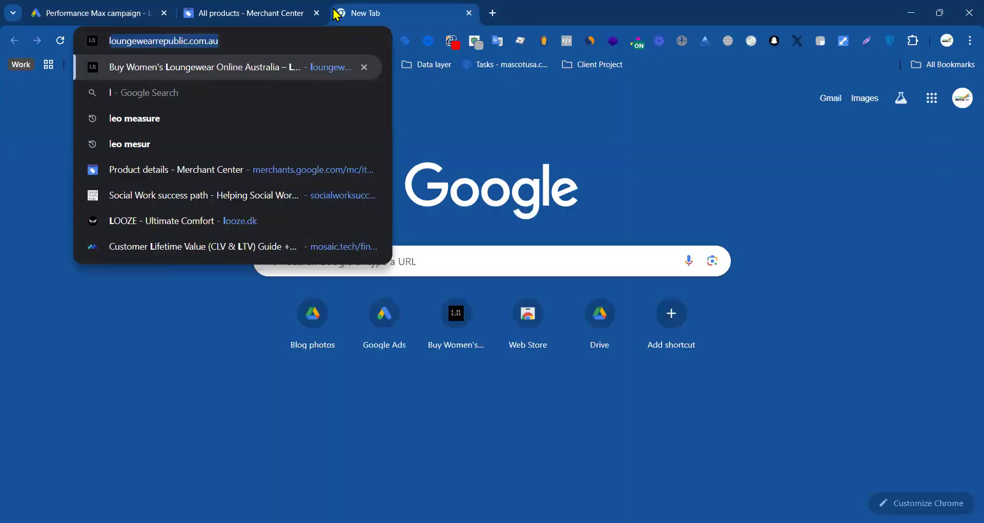
left_click(93, 13)
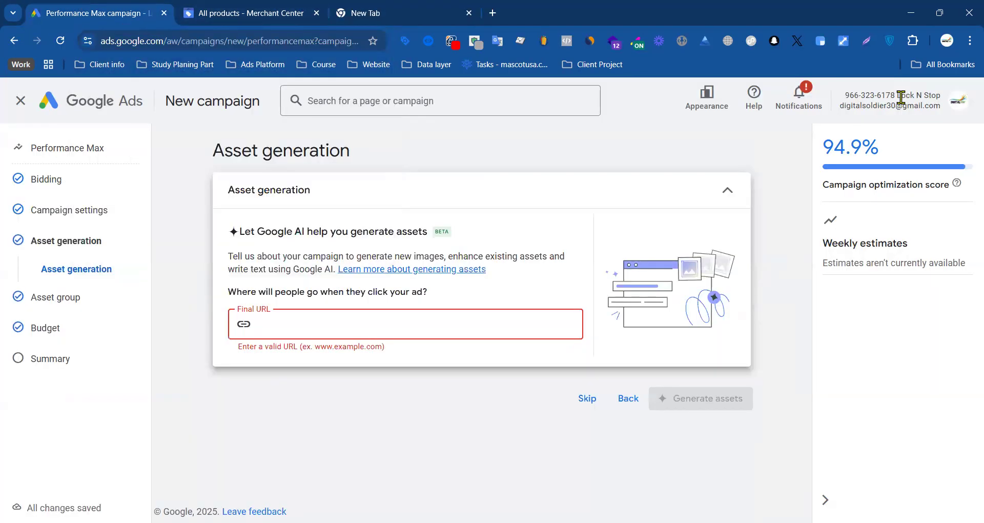
left_click_drag(896, 96, 924, 96)
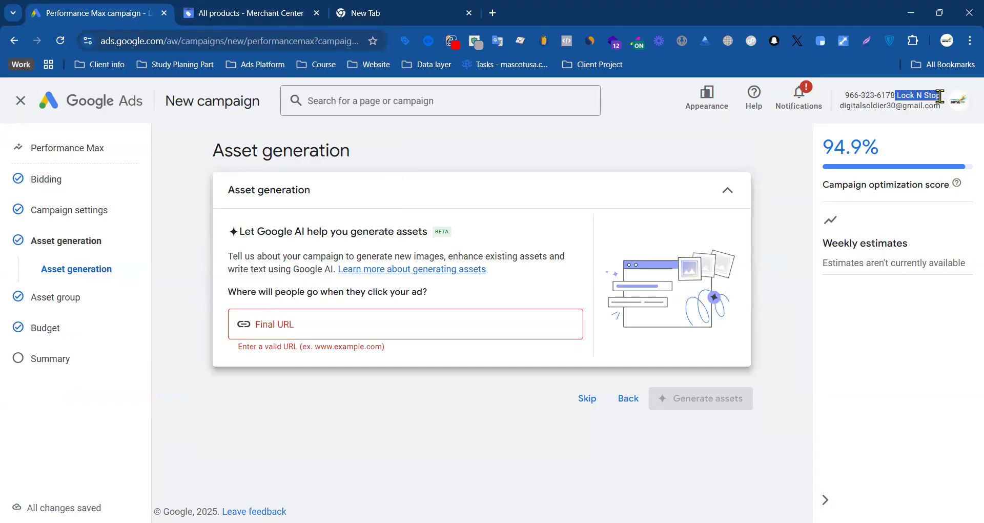
left_click(457, 10)
type("ILock N Stop")
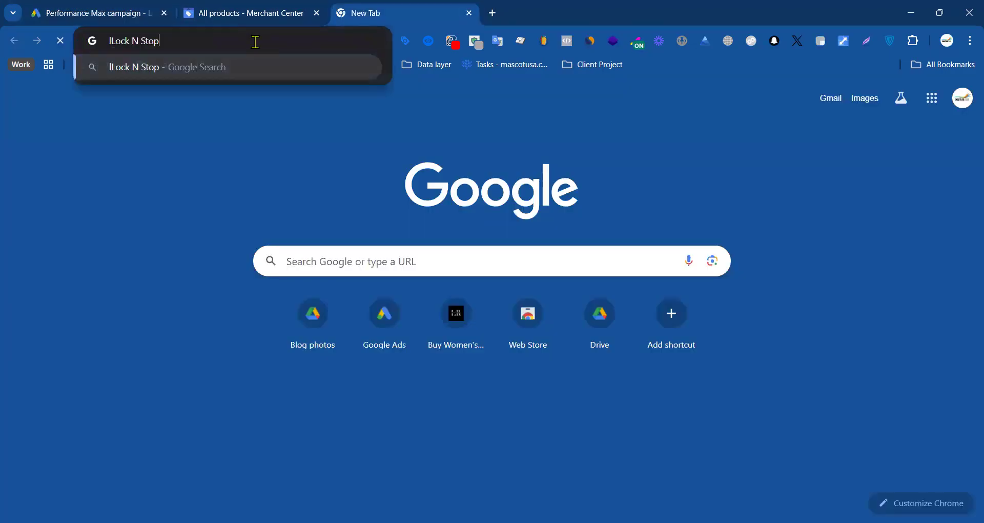
key("Return")
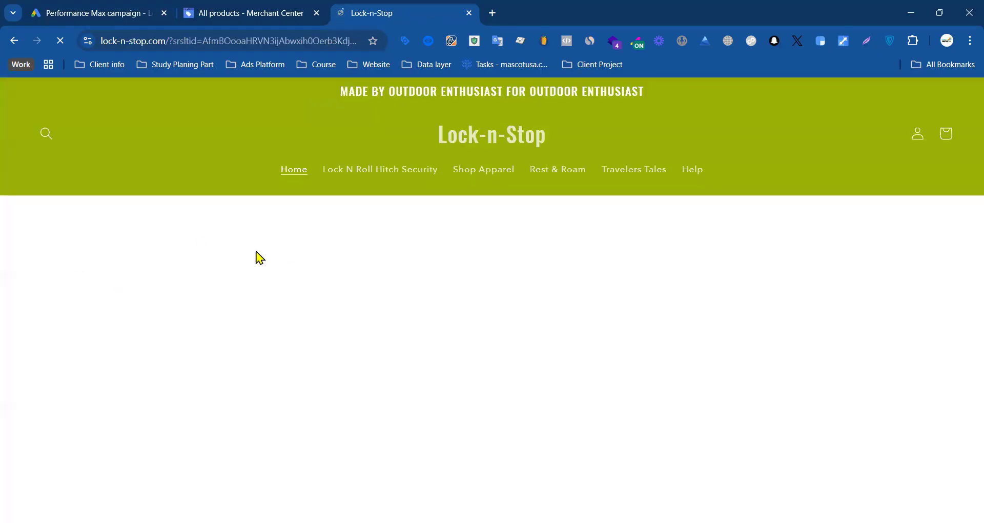
Step: Look through the Lock-n-Stop home page from the hero banner down to the footer
scroll(251, 220, "down", 3)
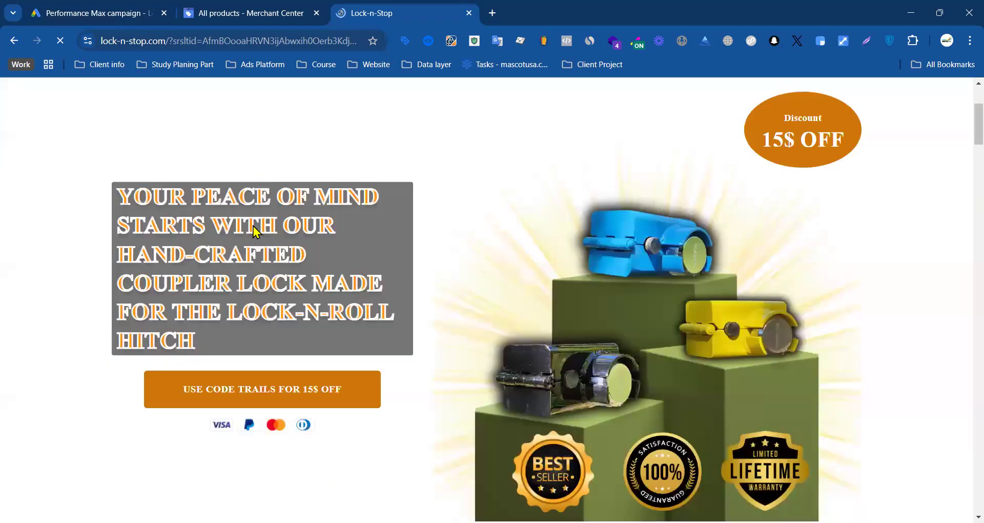
scroll(487, 200, "down", 6)
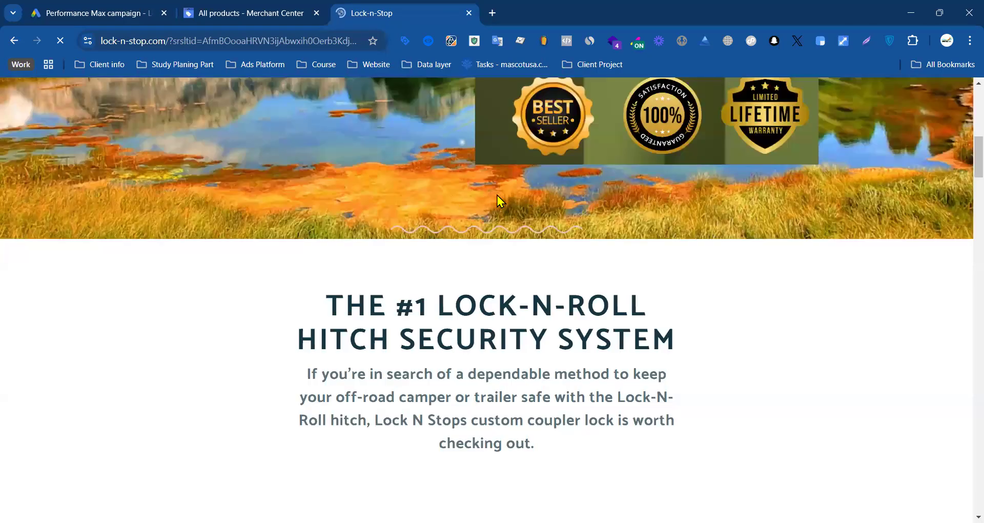
scroll(481, 202, "up", 6)
scroll(531, 201, "down", 6)
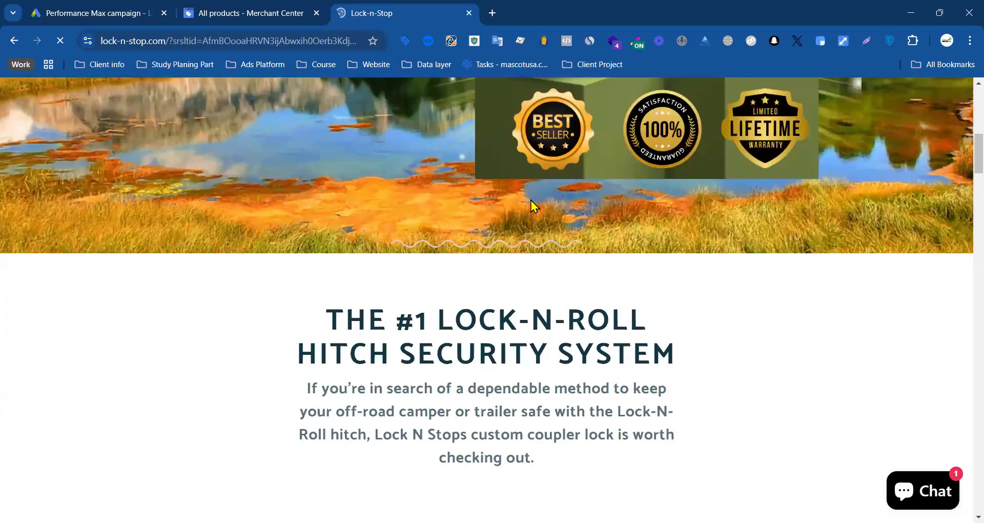
scroll(358, 242, "down", 10)
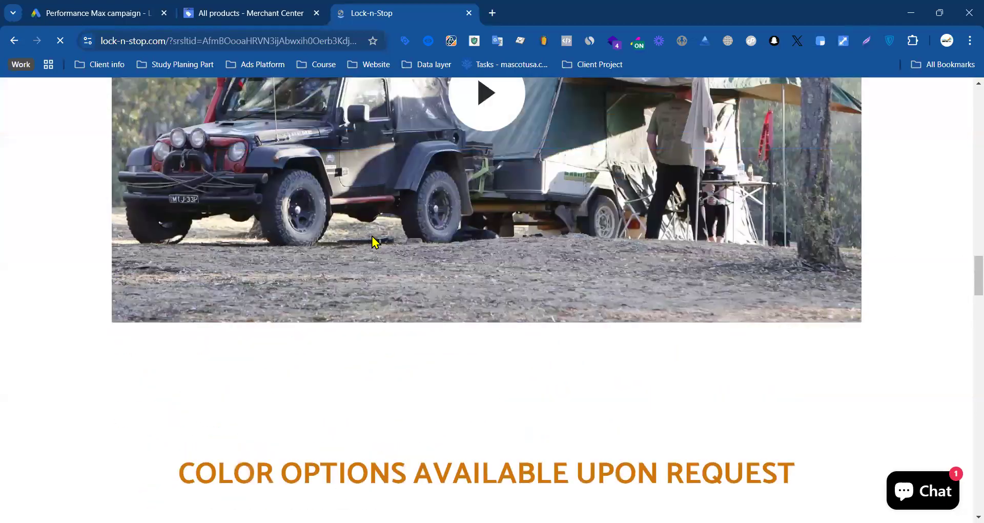
scroll(379, 241, "down", 10)
scroll(412, 233, "down", 15)
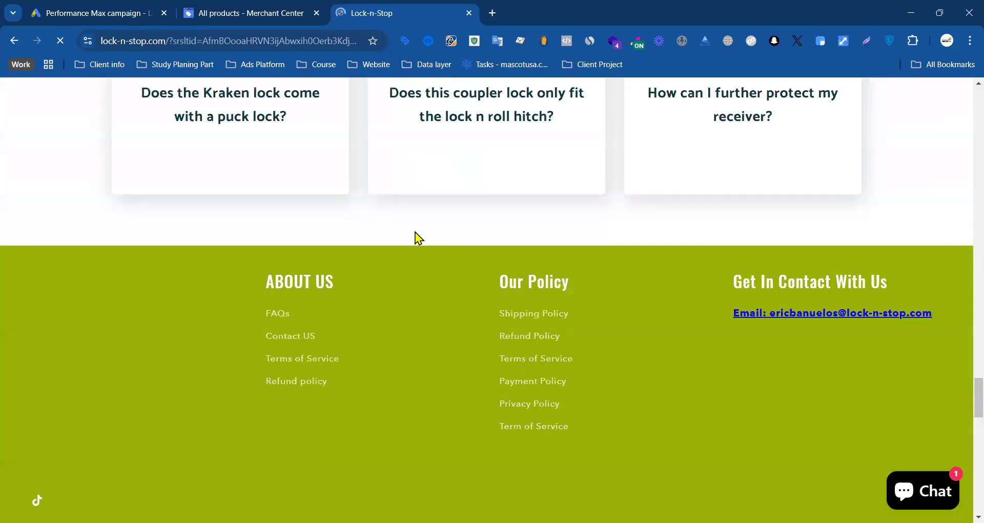
scroll(416, 232, "up", 14)
scroll(436, 237, "up", 5)
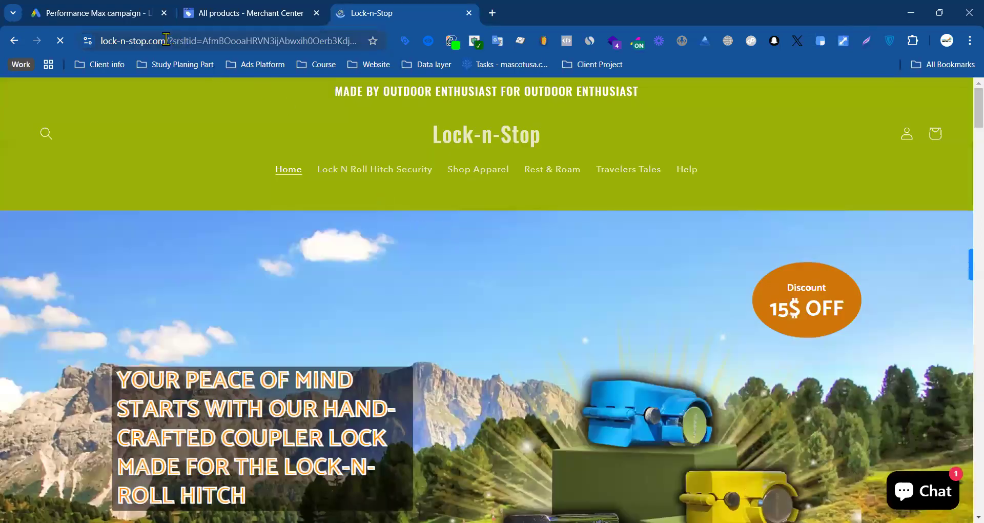
left_click(169, 37)
left_click(224, 41)
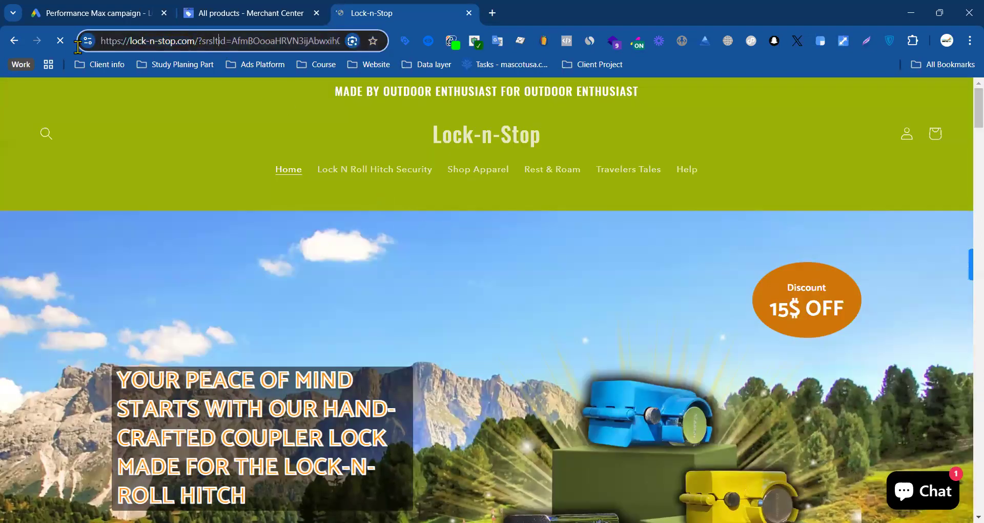
left_click_drag(78, 46, 199, 42)
key("ctrl+c")
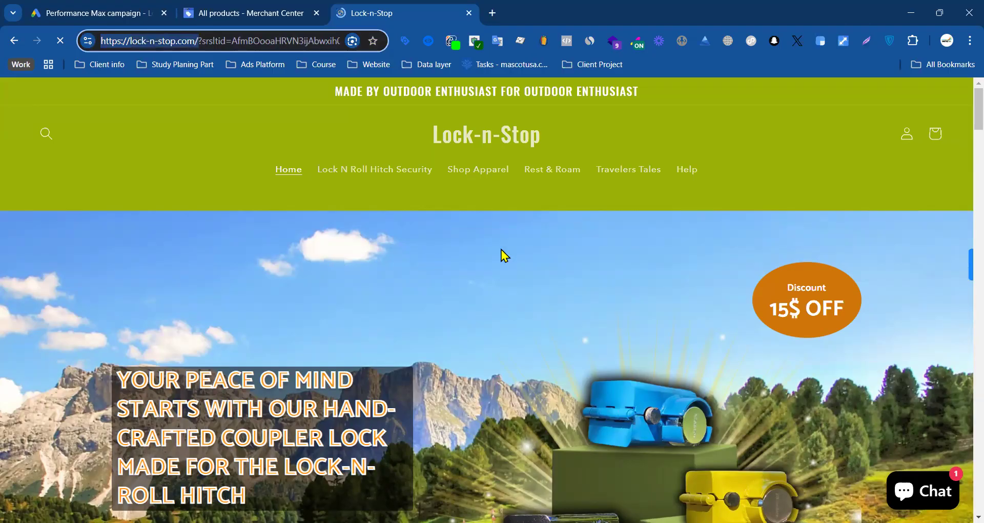
Step: Examine the store's home page content and its data layer events with the datalayer checker extension
scroll(608, 237, "down", 6)
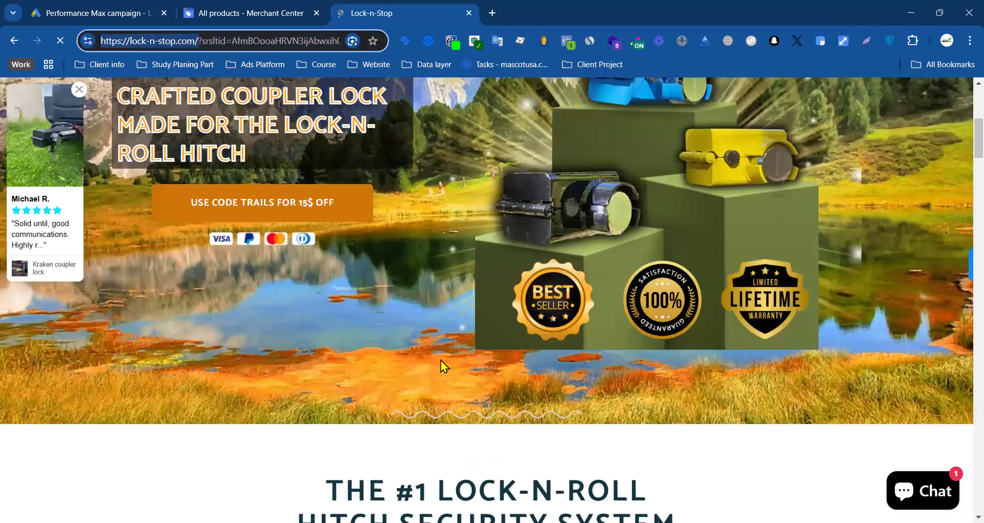
scroll(441, 361, "down", 10)
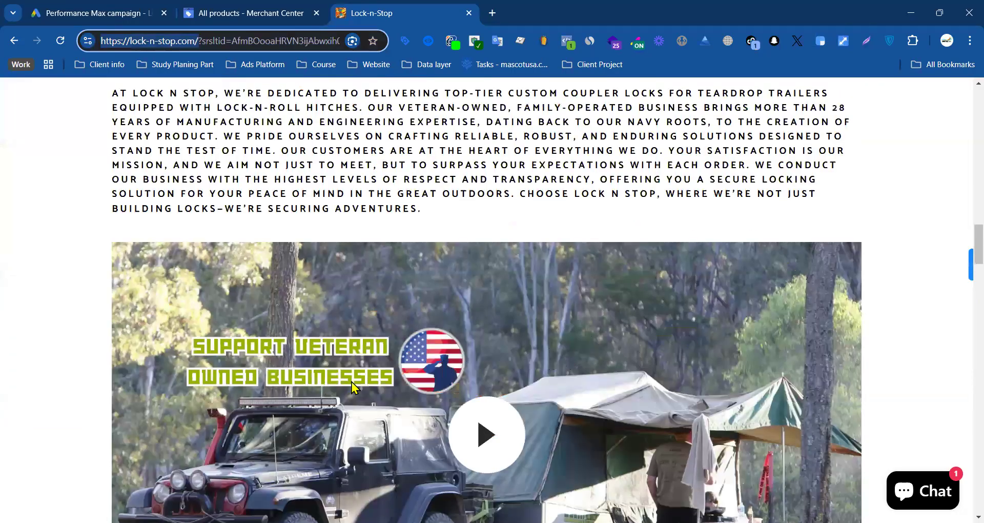
scroll(519, 369, "down", 8)
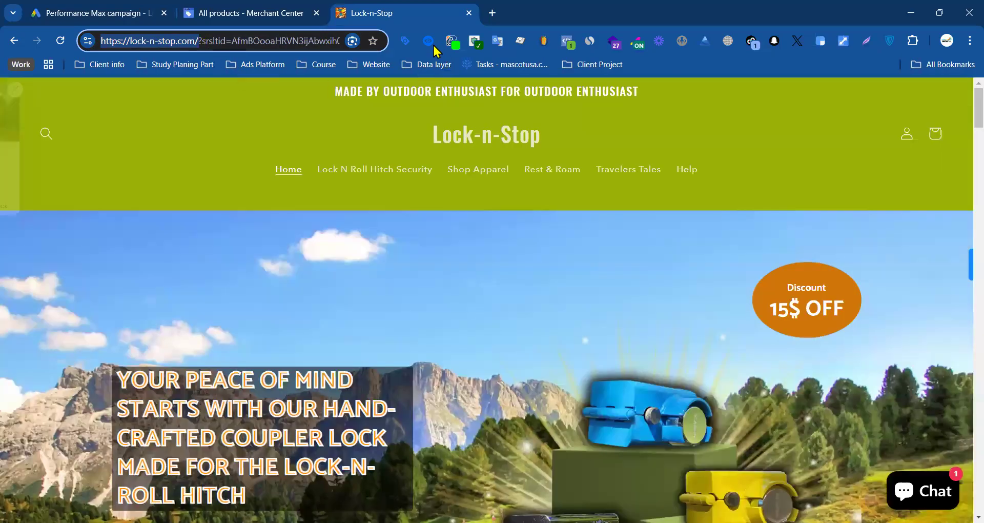
left_click(428, 40)
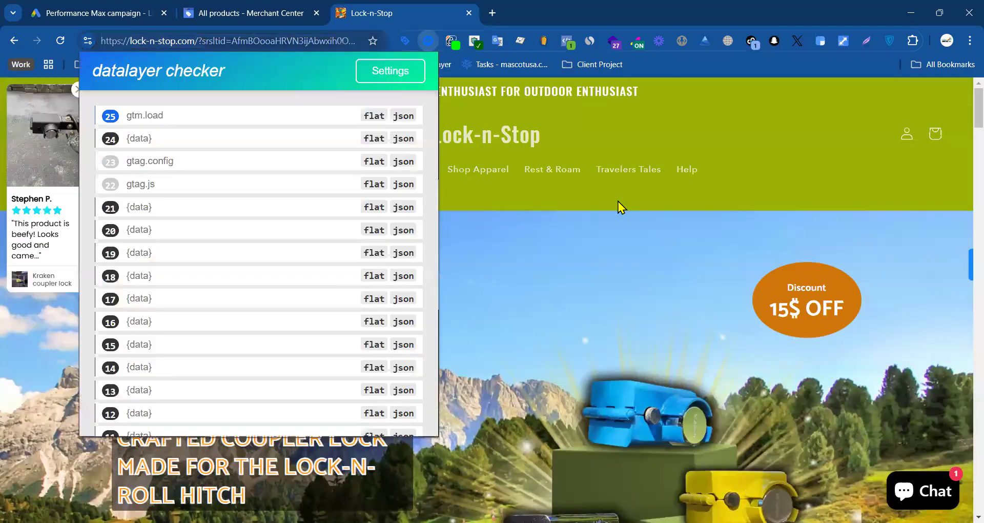
left_click(129, 15)
left_click_drag(388, 231, 361, 325)
left_click(361, 324)
key("ctrl+v")
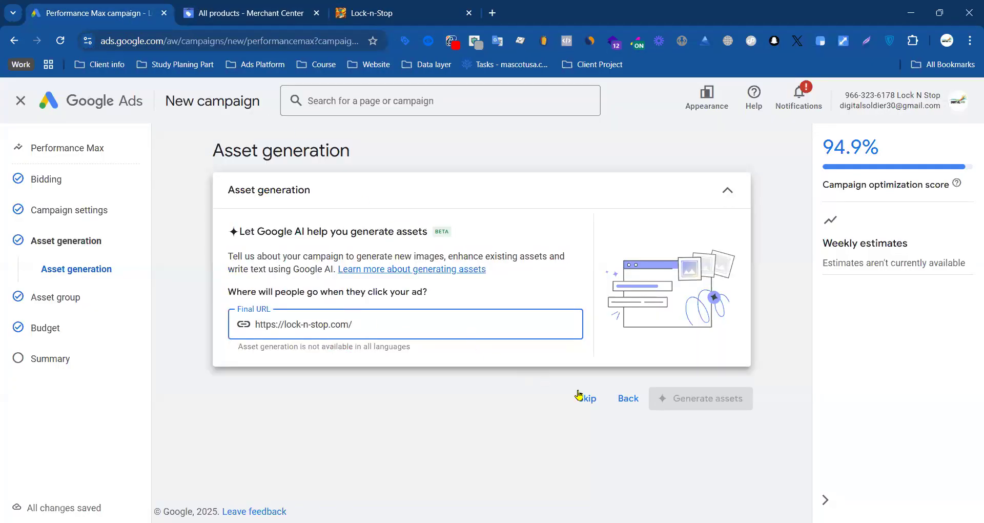
Step: Review the suggested products and description, and generate assets using the store website, Facebook and Instagram pages as image sources
scroll(424, 321, "down", 3)
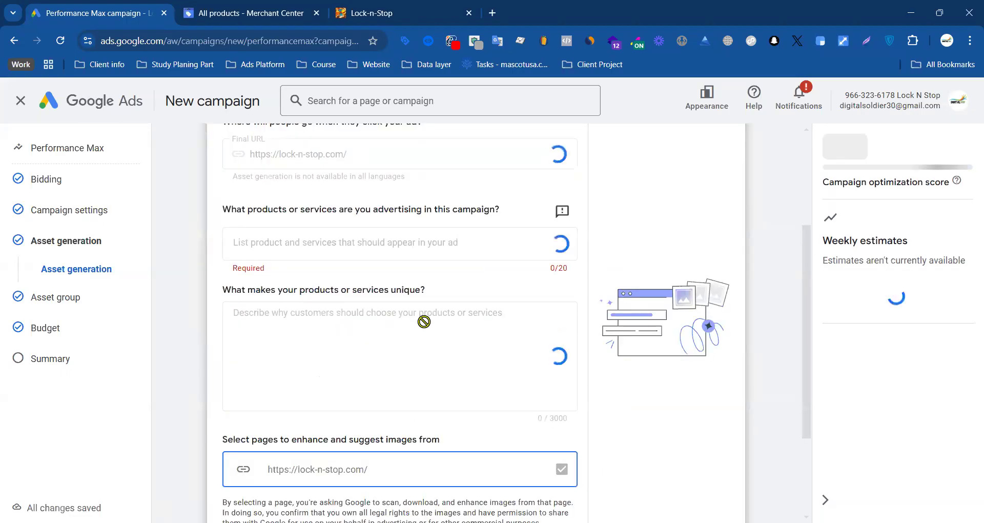
scroll(424, 322, "down", 3)
scroll(386, 342, "up", 3)
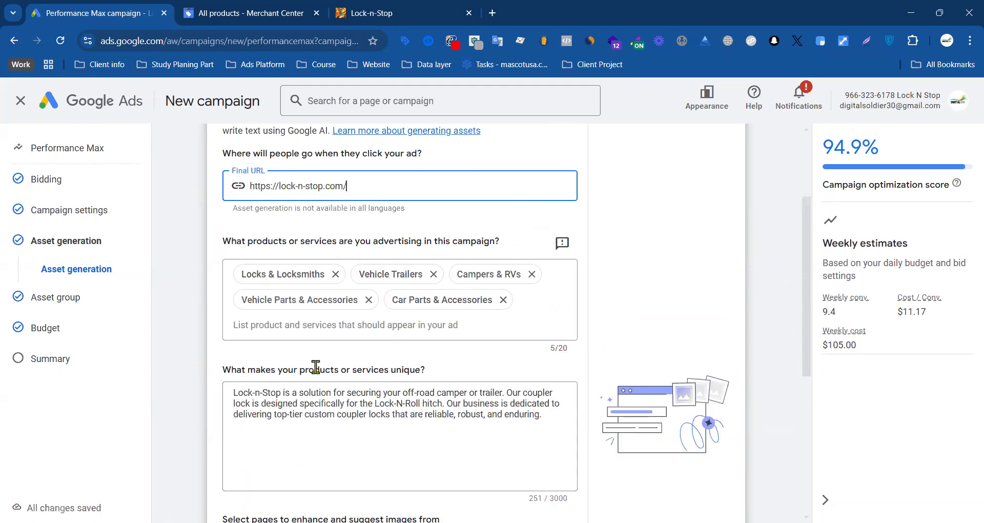
scroll(314, 369, "down", 5)
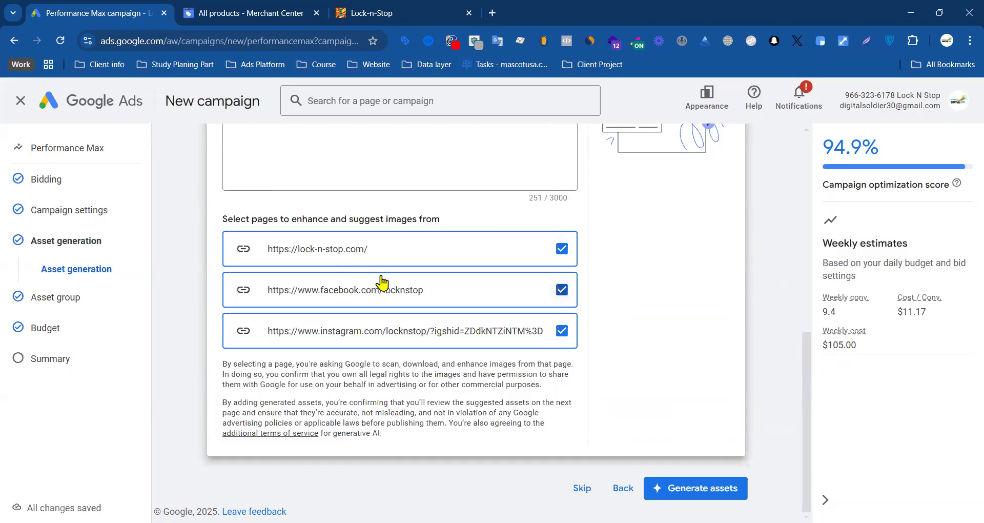
left_click_drag(440, 219, 234, 224)
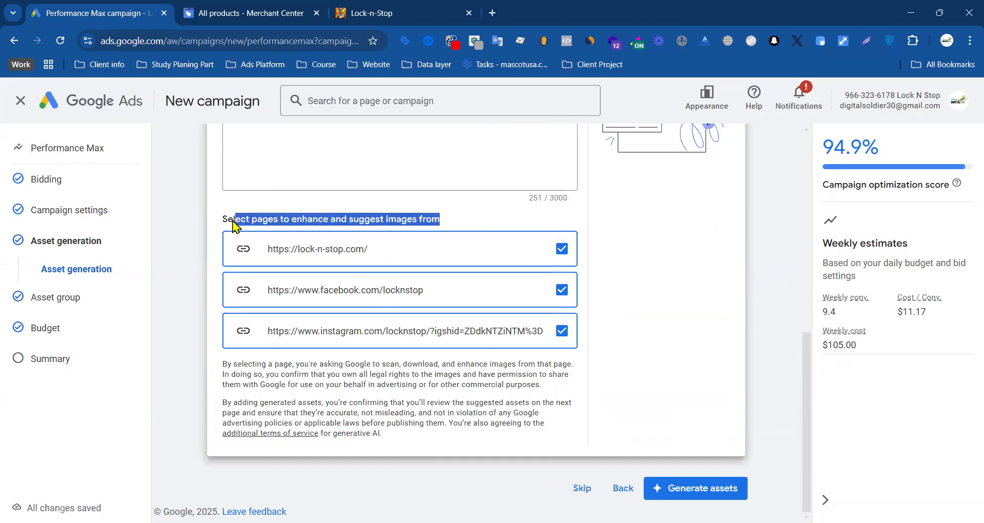
left_click(348, 224)
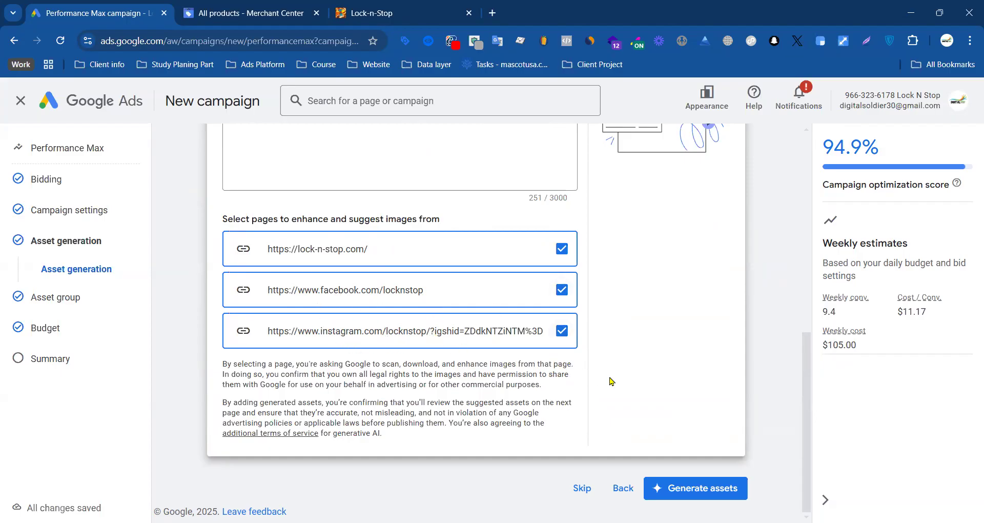
left_click(696, 496)
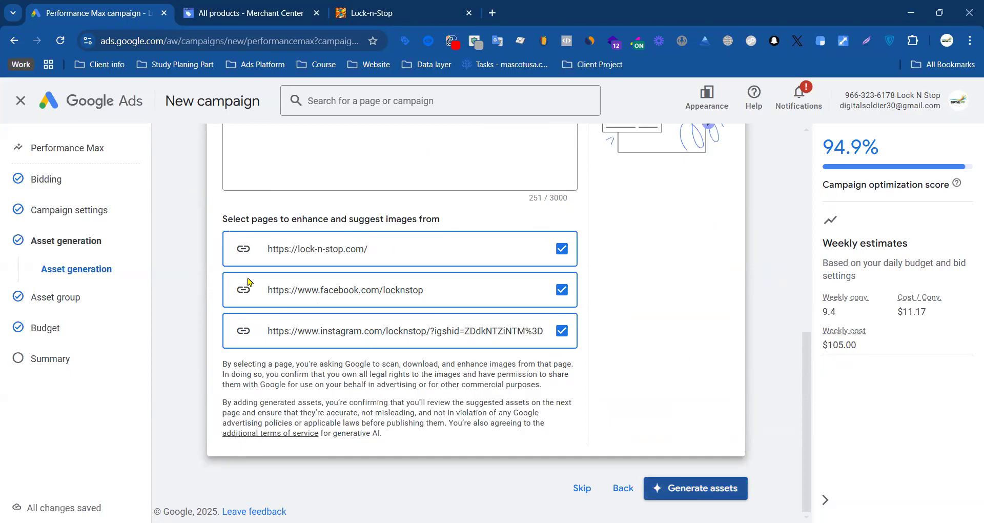
Step: Examine the asset group's name, listing group, ad strength, final URL, headline and long headline sections
scroll(339, 344, "down", 8)
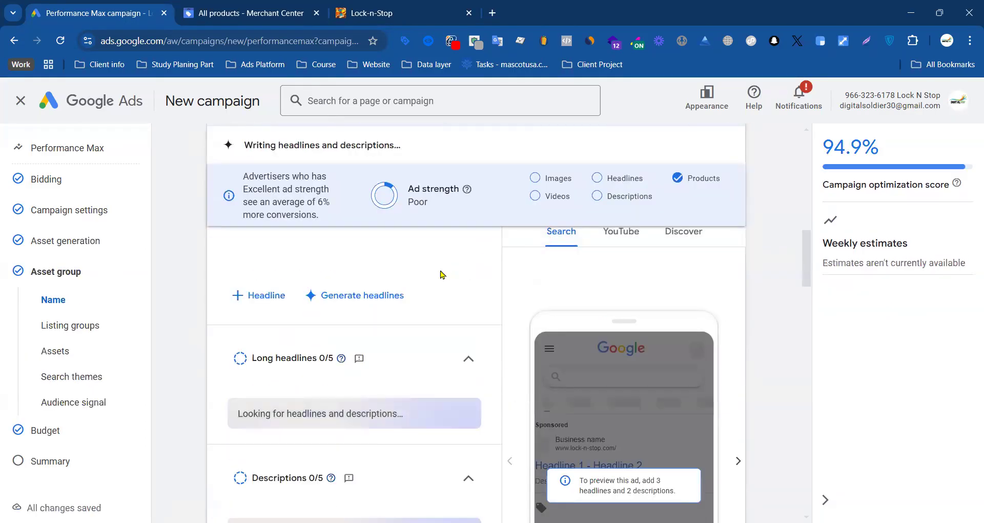
scroll(287, 340, "up", 3)
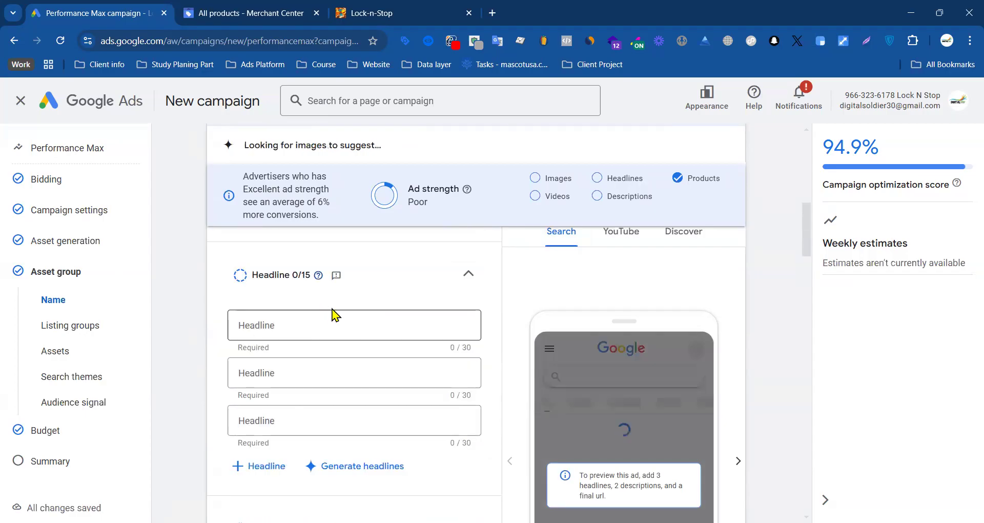
scroll(409, 286, "up", 3)
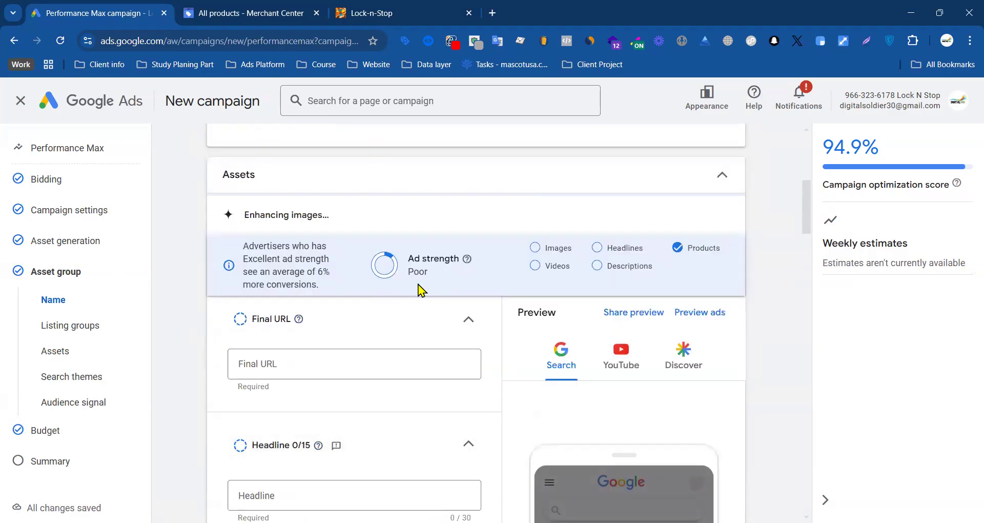
scroll(376, 295, "down", 3)
scroll(288, 325, "down", 3)
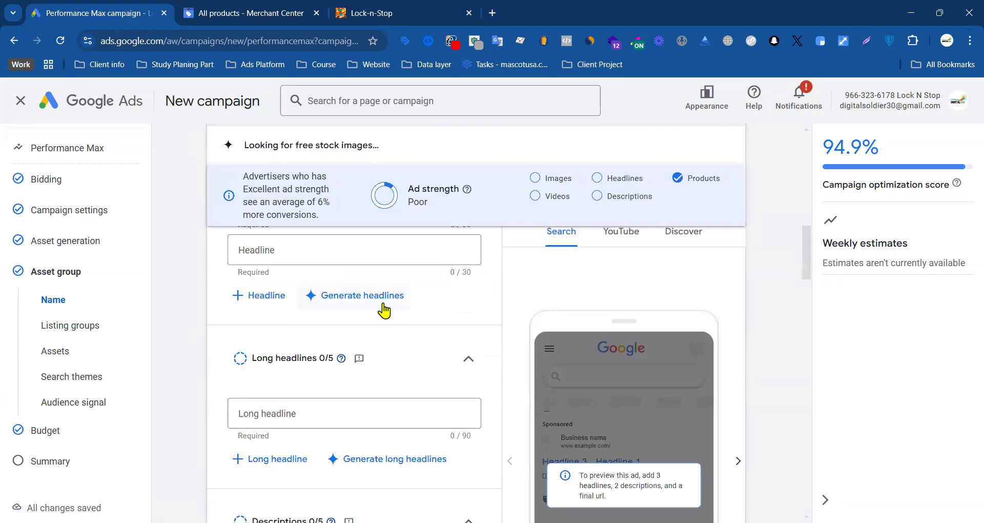
scroll(374, 307, "down", 5)
scroll(479, 318, "up", 5)
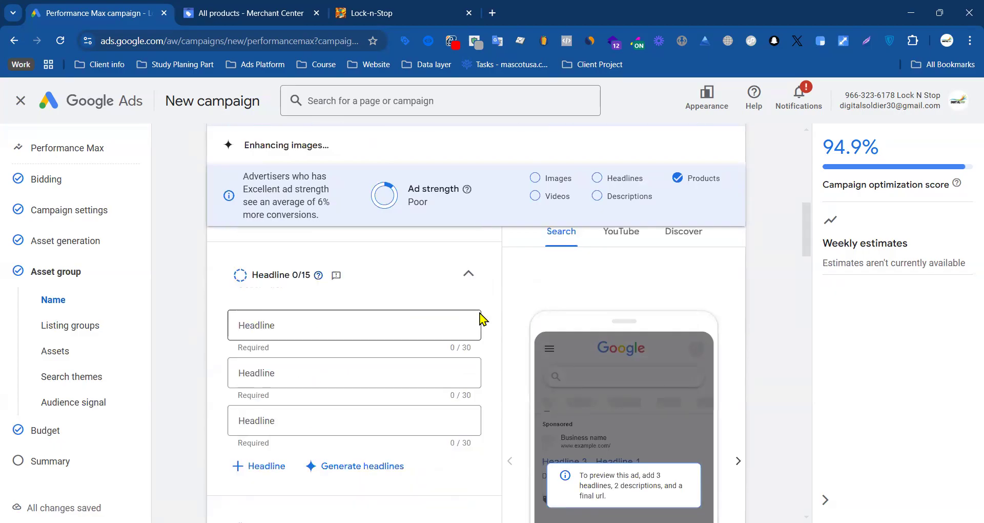
scroll(331, 285, "up", 10)
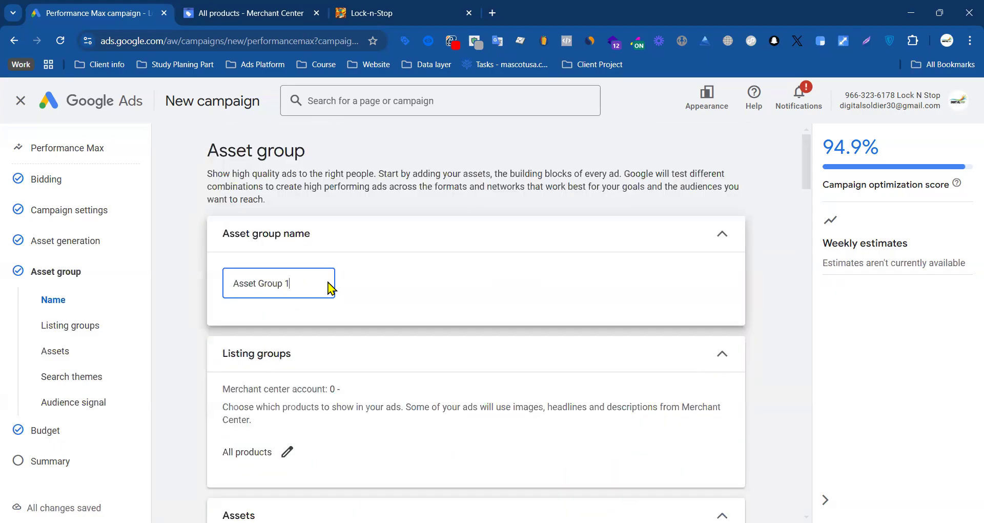
scroll(421, 264, "down", 3)
scroll(347, 281, "up", 3)
scroll(314, 275, "down", 6)
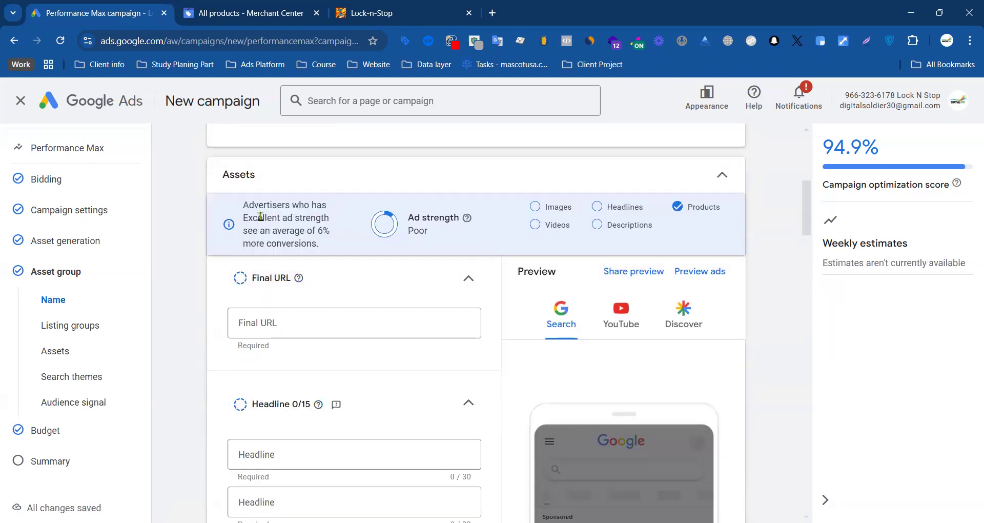
scroll(335, 278, "down", 10)
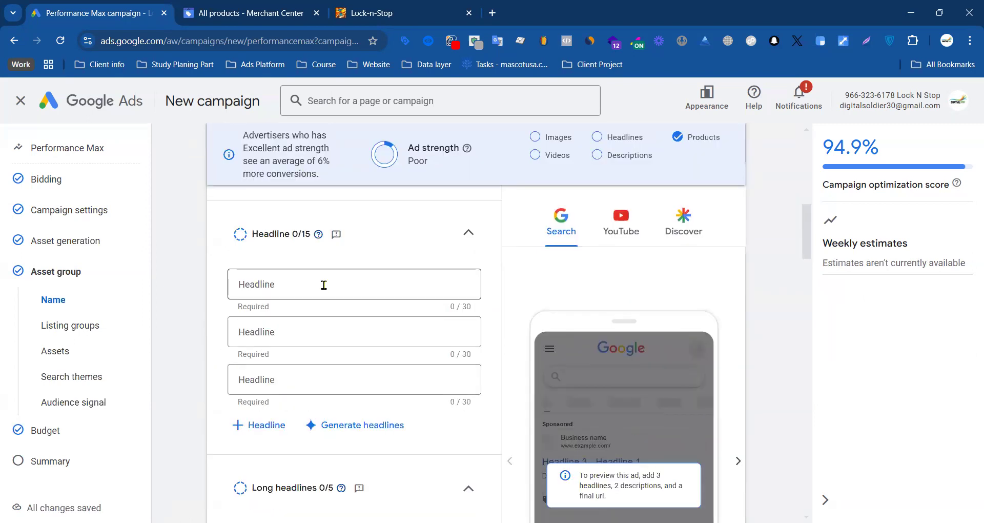
Step: Examine the asset group's headline, long headline, image, logo and call-to-action sections and the ad strength checklist
scroll(387, 312, "down", 3)
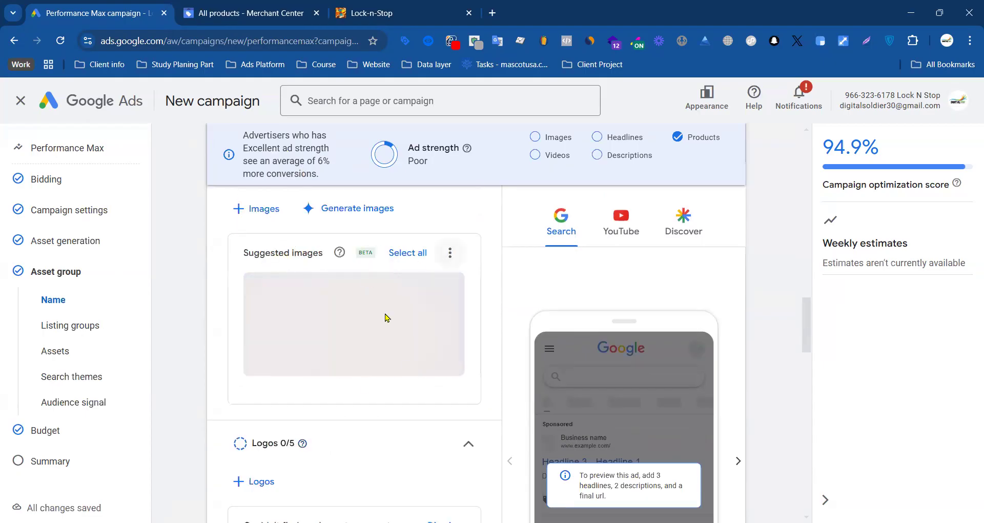
scroll(387, 318, "down", 3)
scroll(354, 354, "down", 10)
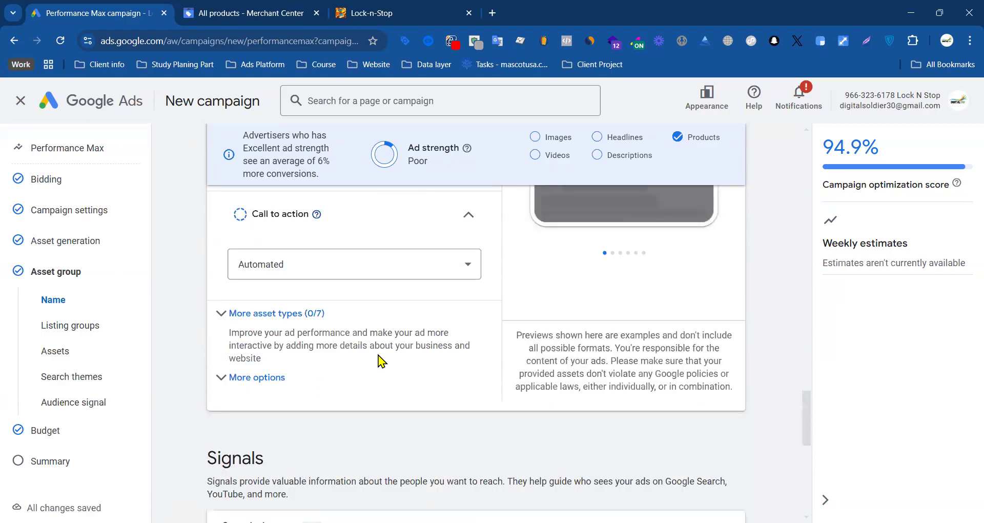
scroll(348, 366, "up", 15)
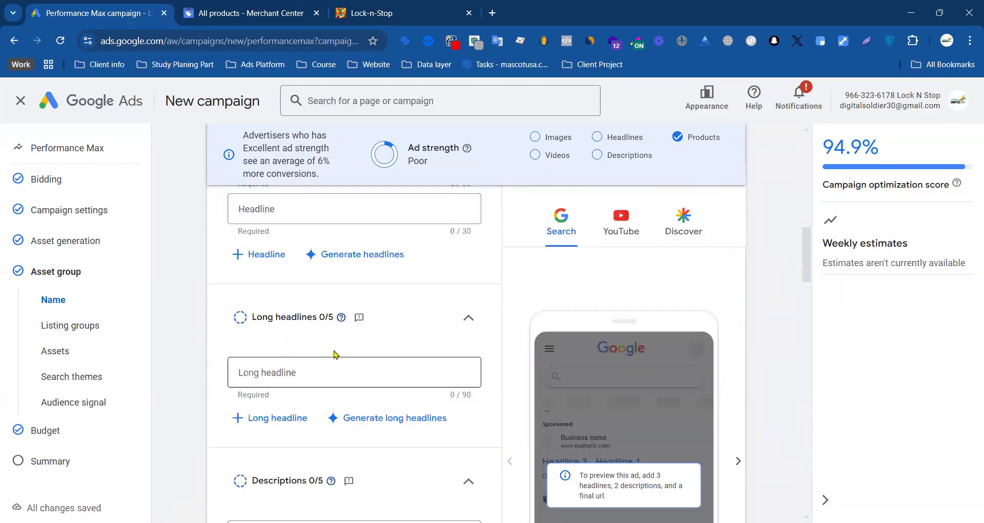
left_click(288, 284)
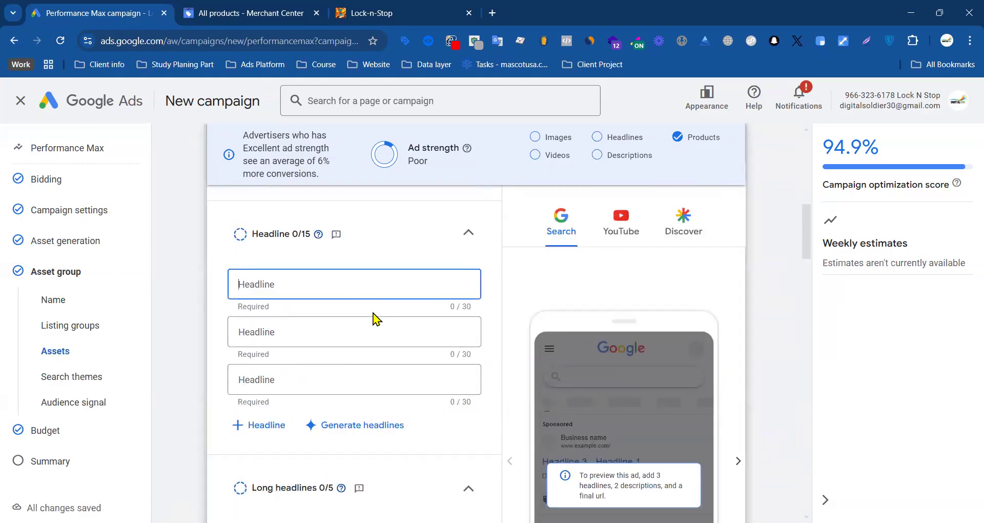
scroll(390, 314, "down", 3)
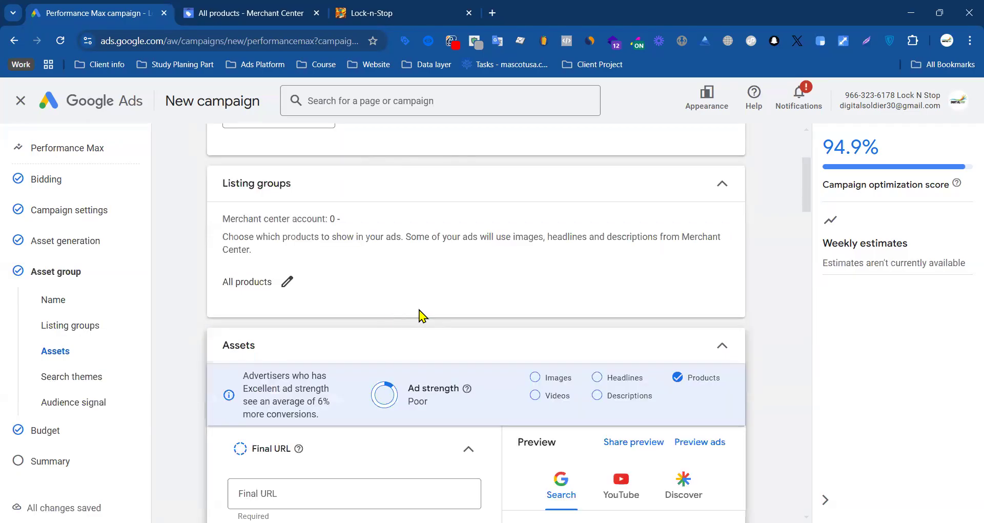
scroll(420, 315, "down", 3)
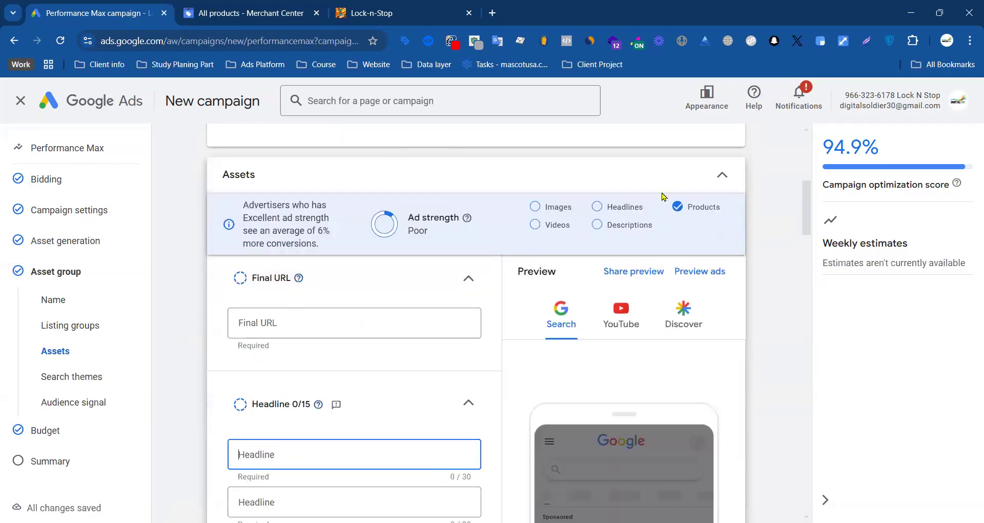
left_click(587, 210)
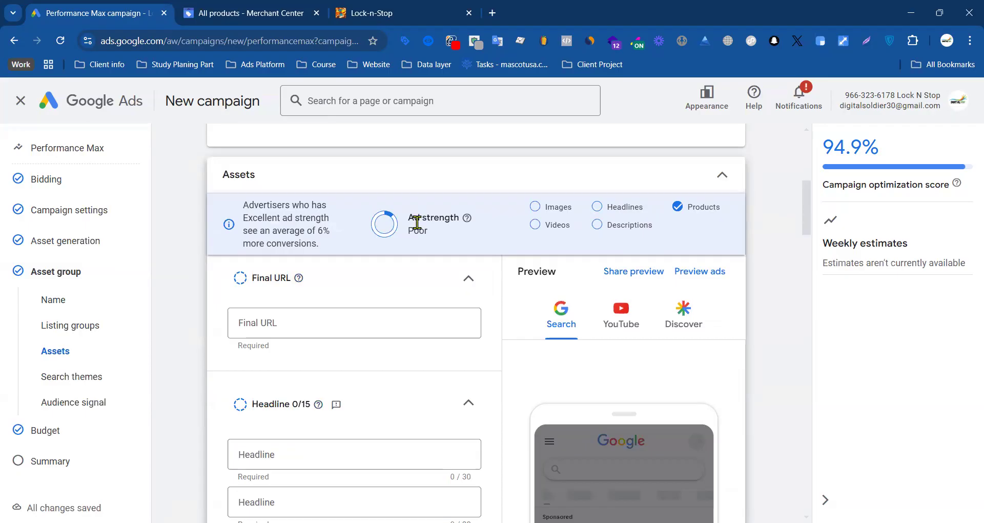
left_click(328, 326)
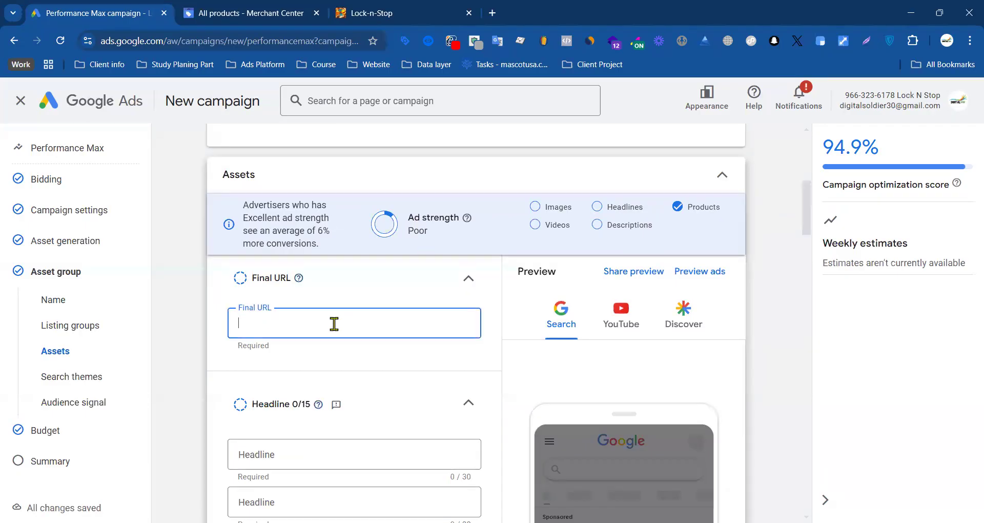
type("https://lock-n-stop.com/")
left_click(286, 354)
Step: Open the Google AI headline generator for the asset group's headlines
scroll(307, 292, "down", 3)
left_click(308, 292)
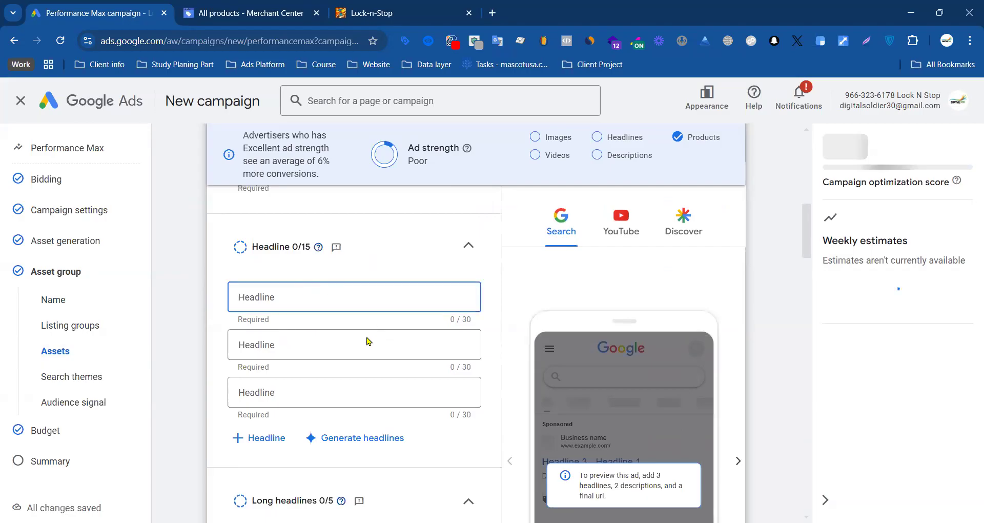
left_click(360, 438)
left_click(339, 249)
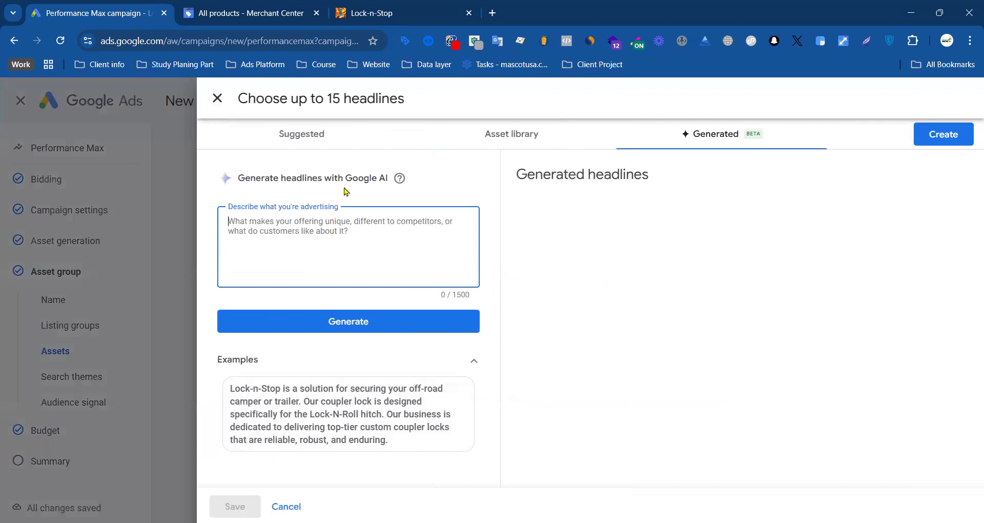
Step: Switch to the Lock-n-Stop store page and copy the hand-made hitch locks heading with the company paragraph below it
left_click(279, 6)
left_click(368, 13)
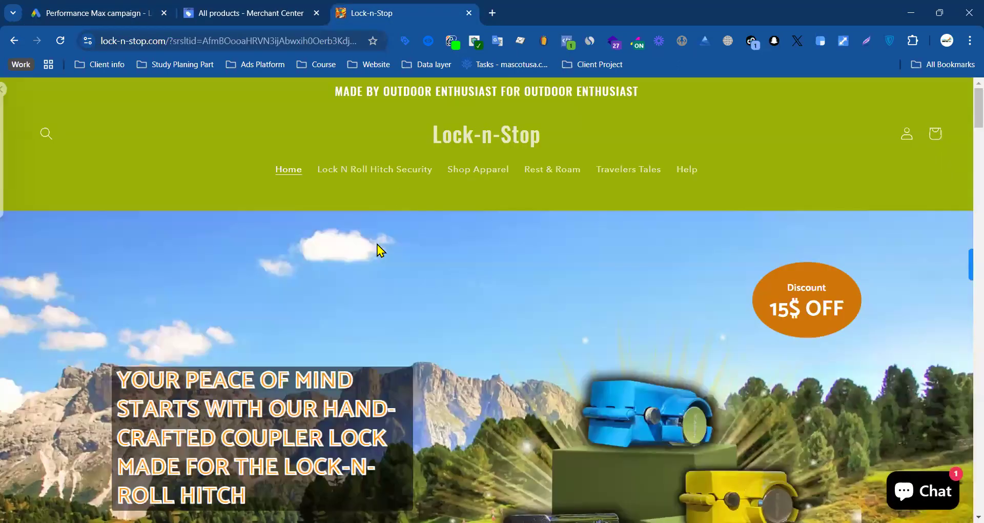
scroll(386, 266, "down", 15)
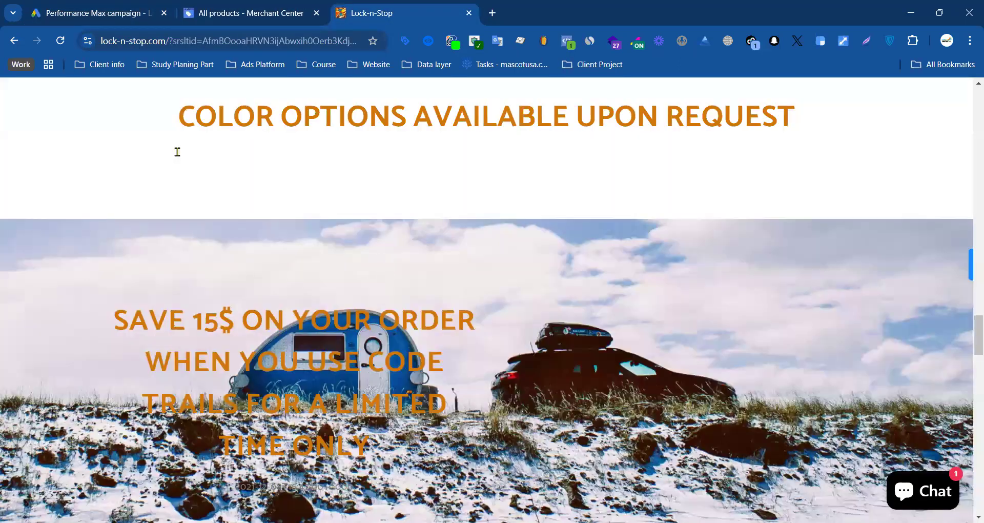
scroll(120, 218, "up", 7)
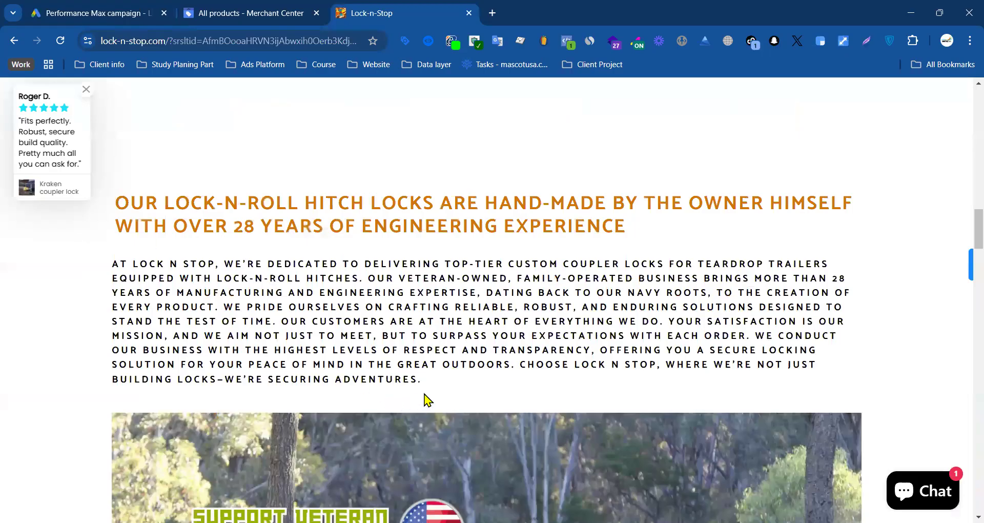
left_click_drag(425, 393, 116, 200)
Step: Back in Google Ads, use the copied store text as the advertising description and generate headlines from it
left_click(147, 6)
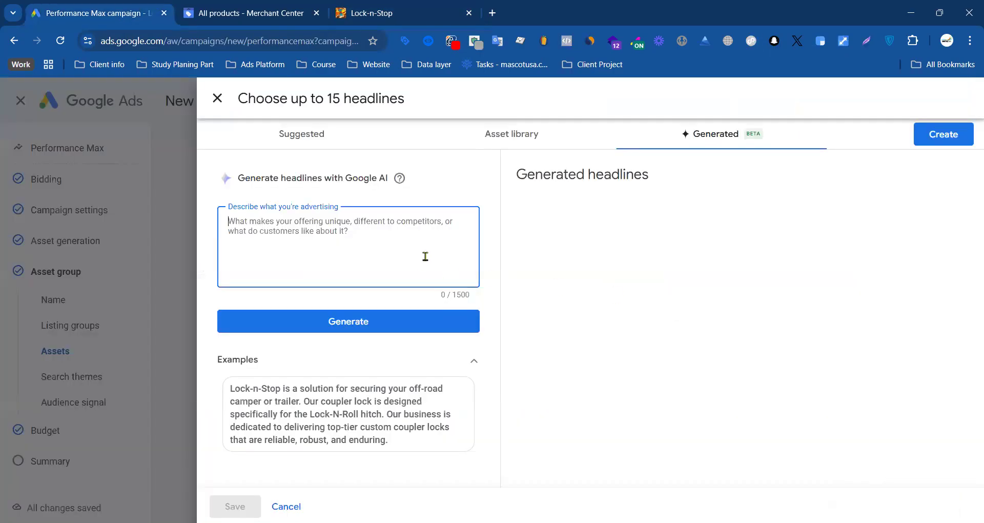
key("ctrl+v")
left_click(381, 425)
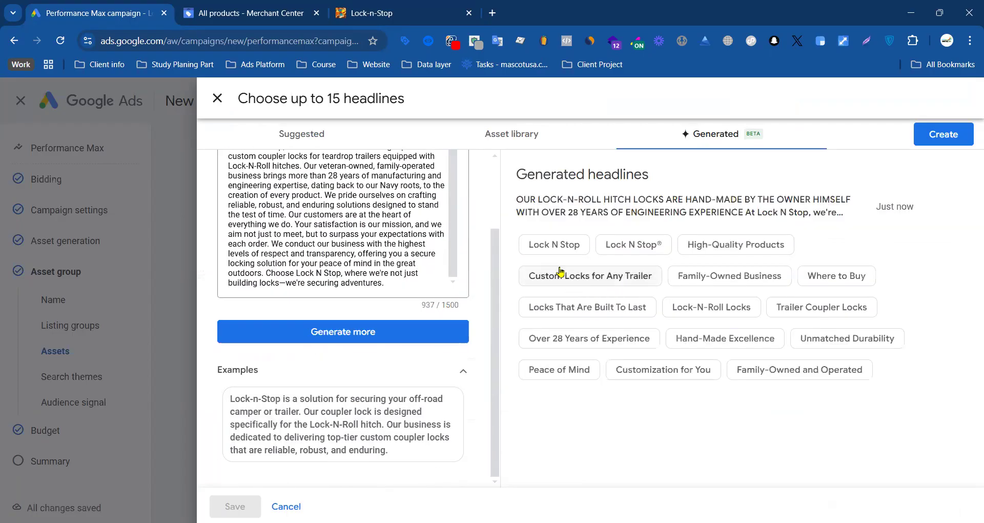
Step: Add the first twelve generated headlines, from Lock N Stop through Unmatched Durability, to the ad and save them
left_click(630, 279)
left_click(746, 277)
left_click(711, 307)
left_click(589, 308)
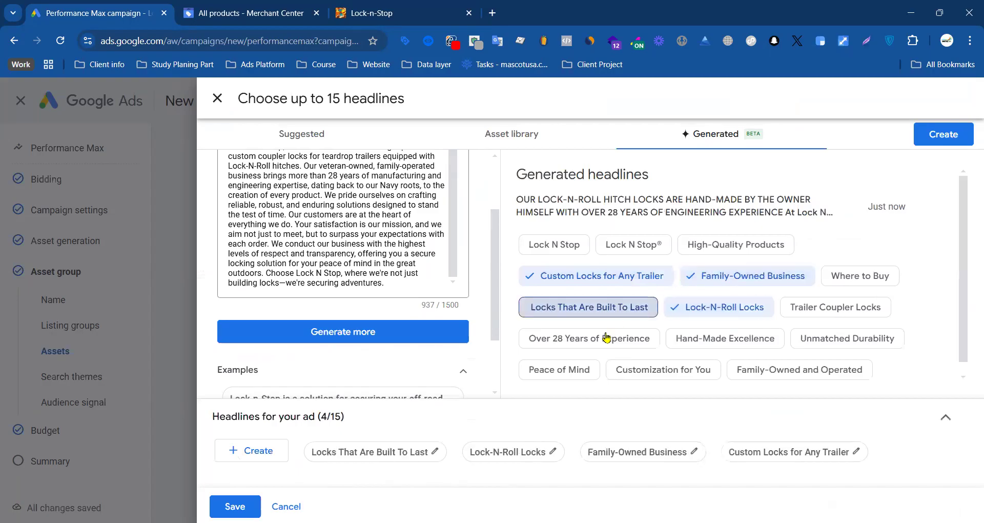
left_click(590, 338)
left_click(784, 338)
left_click(859, 338)
left_click(845, 307)
left_click(860, 275)
left_click(736, 244)
left_click(625, 252)
left_click(555, 244)
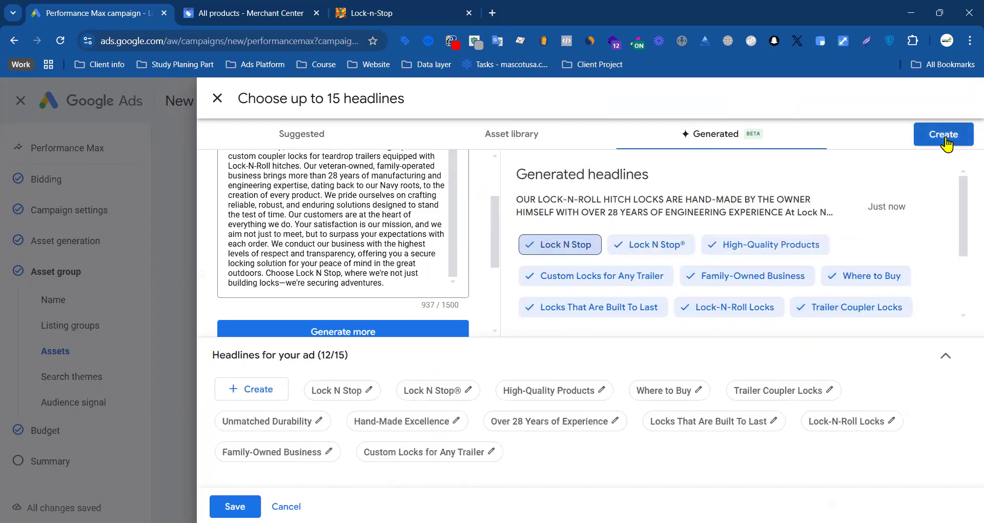
left_click(235, 506)
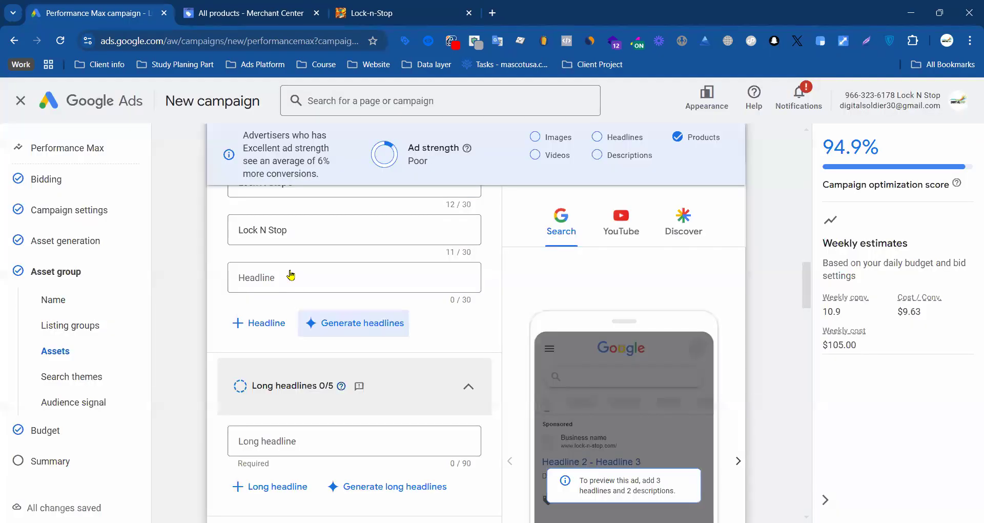
Step: Generate long headlines from the same store description, select all four suggestions and save them
scroll(334, 287, "down", 10)
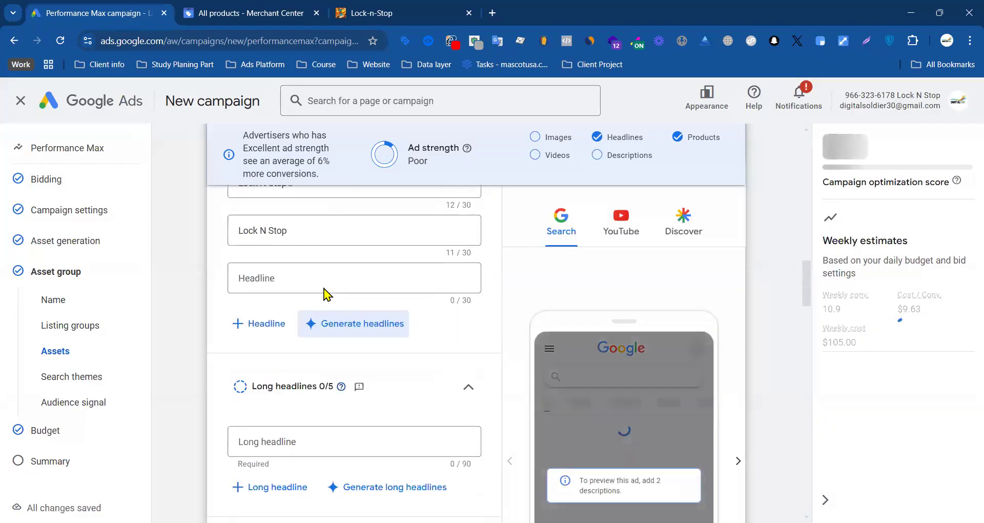
left_click(404, 323)
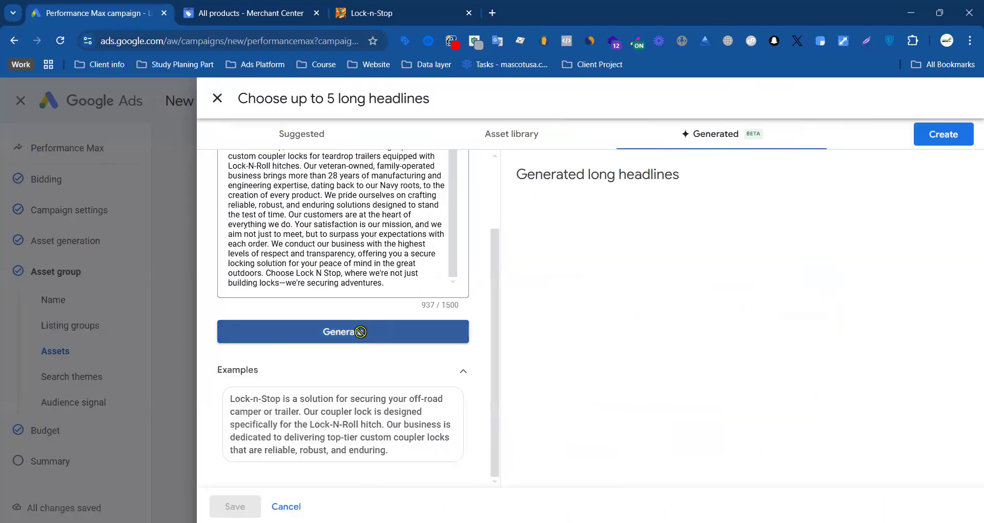
left_click(360, 332)
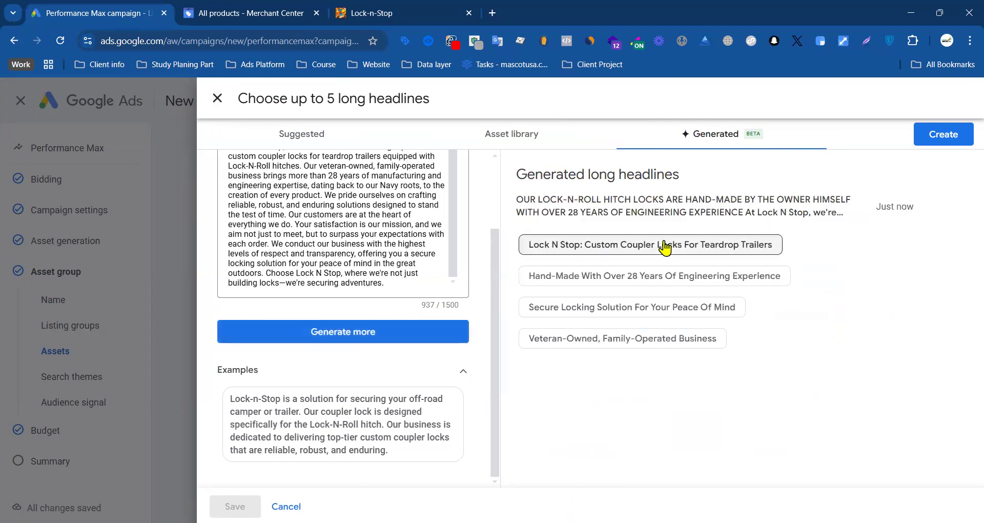
left_click(637, 245)
left_click(639, 276)
left_click(637, 312)
left_click(618, 338)
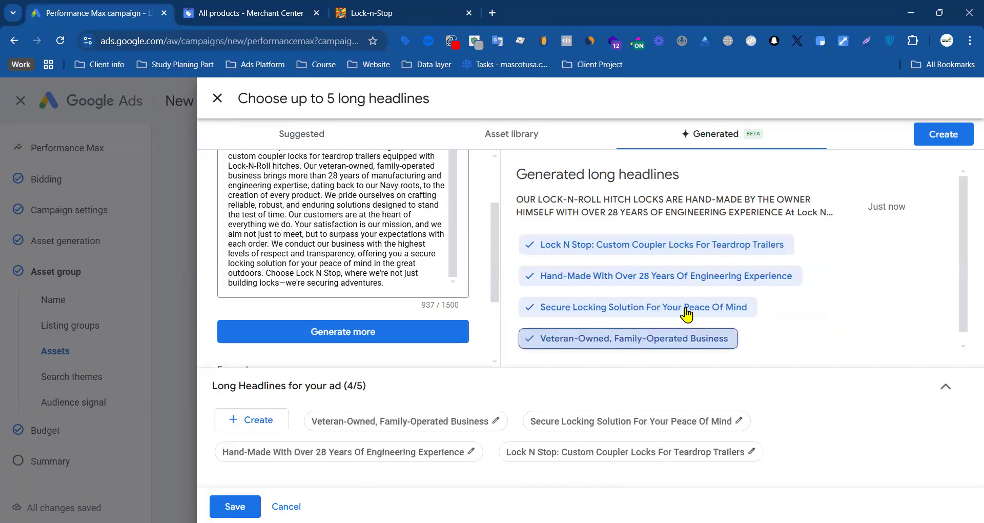
left_click(235, 506)
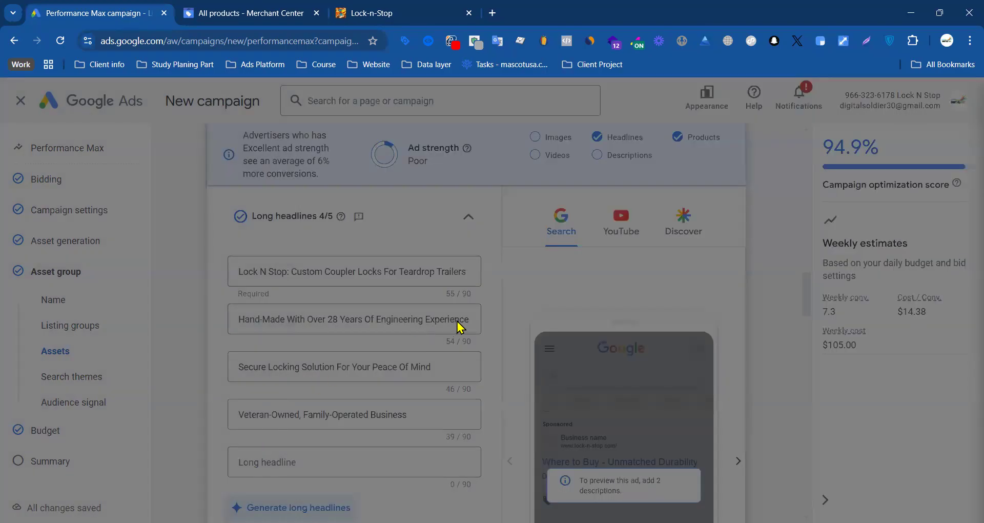
Step: Generate descriptions from the same store description, select all five suggestions and save them
scroll(390, 336, "down", 3)
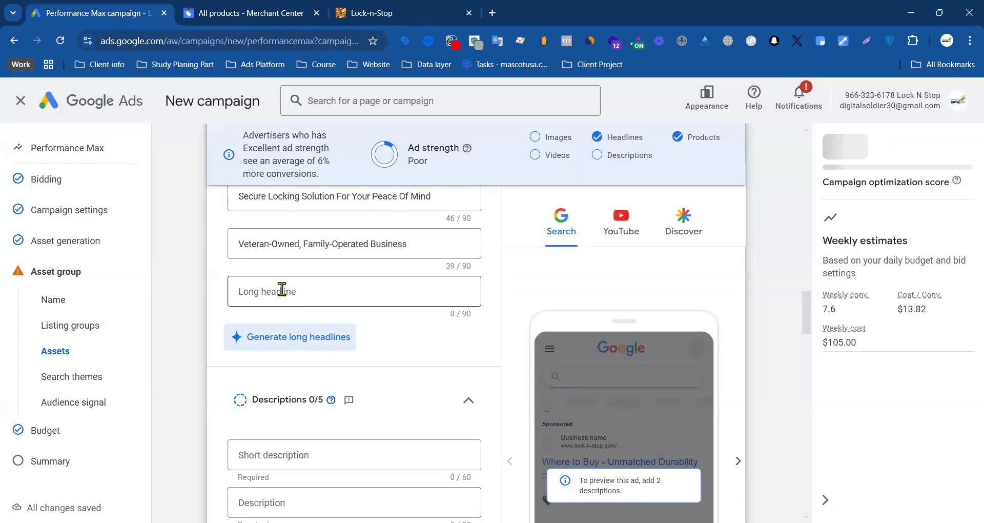
scroll(328, 398, "down", 3)
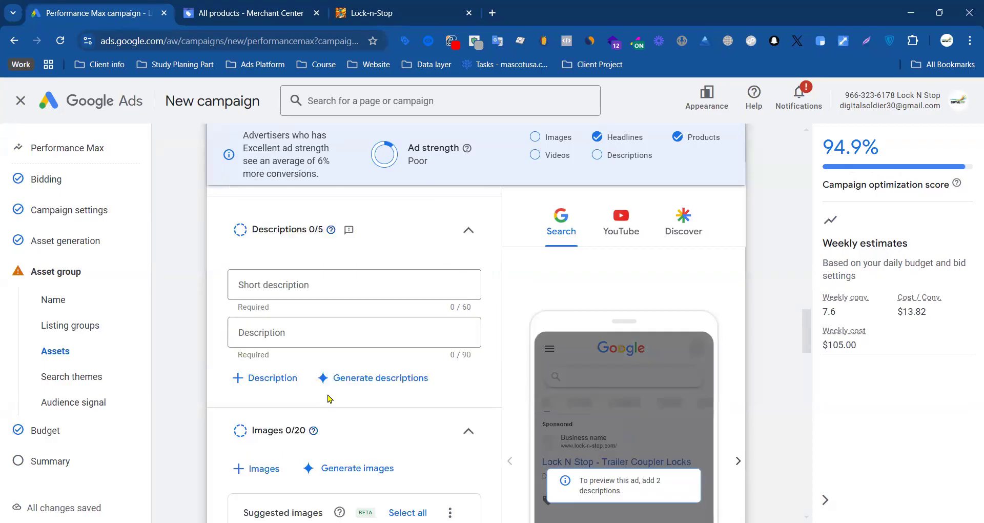
left_click(382, 379)
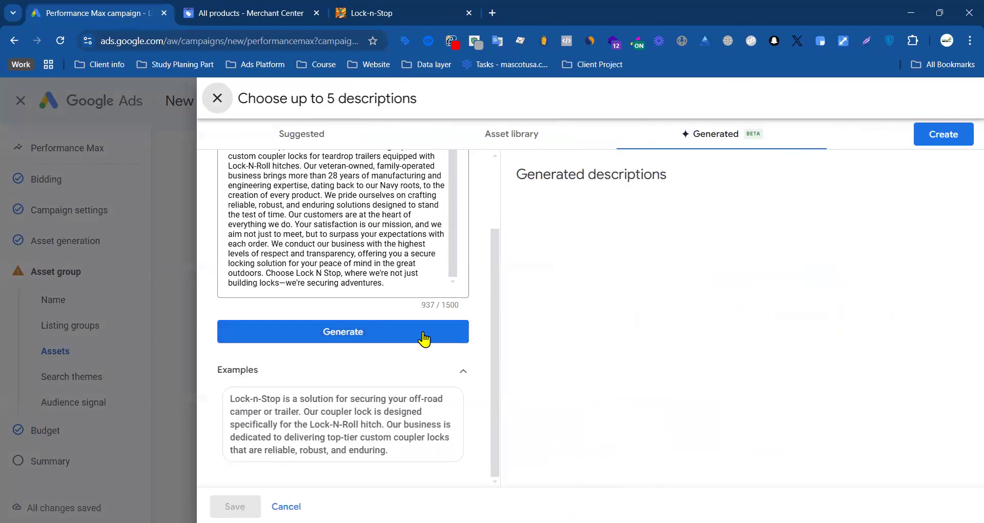
left_click(390, 333)
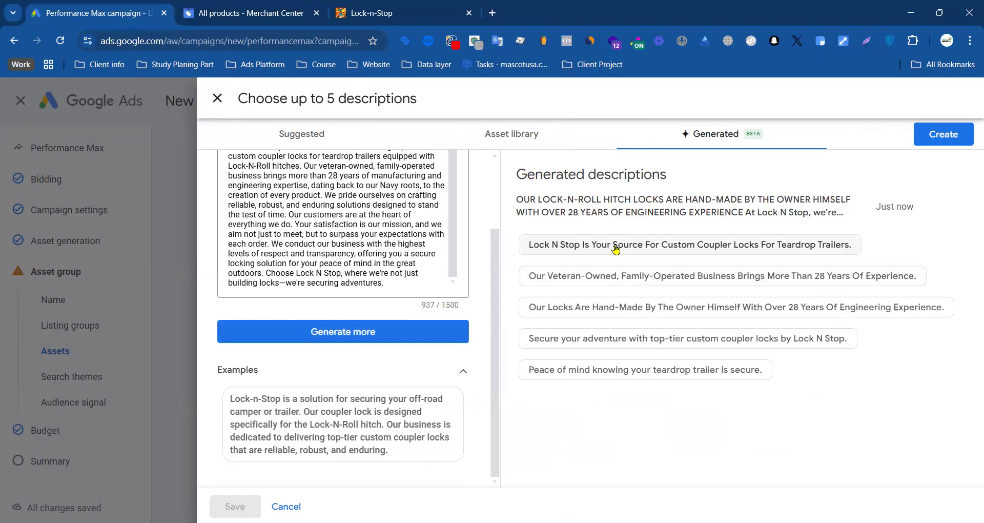
left_click(616, 245)
left_click(615, 281)
left_click(620, 308)
scroll(615, 308, "down", 2)
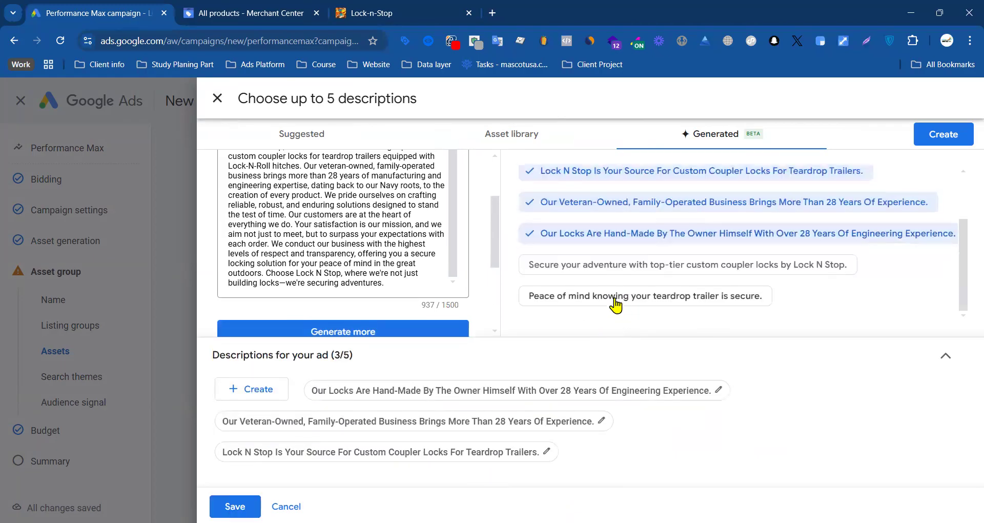
left_click(606, 267)
left_click(604, 293)
left_click(239, 506)
Step: Start adding images to the asset group and select all five suggestions based on the lock-n-stop.com final URL
scroll(351, 369, "up", 10)
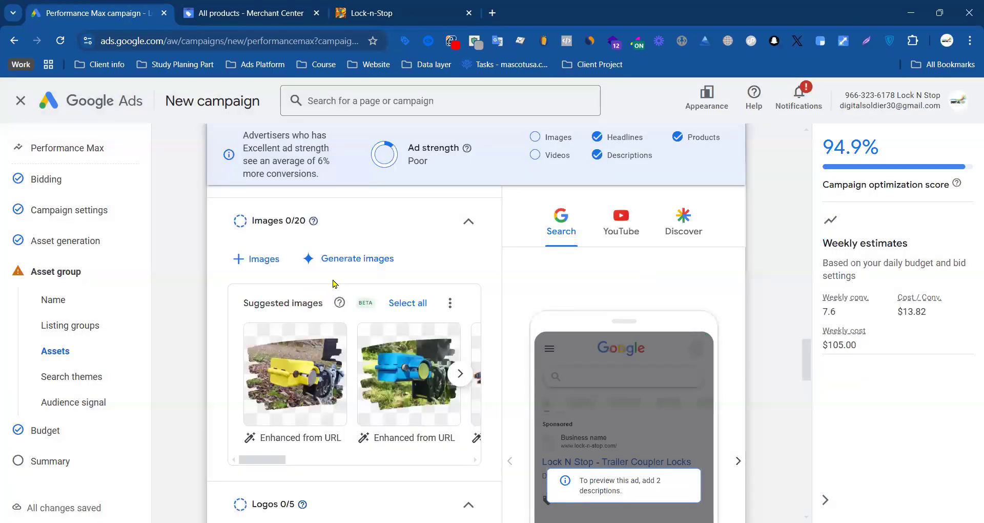
left_click(276, 261)
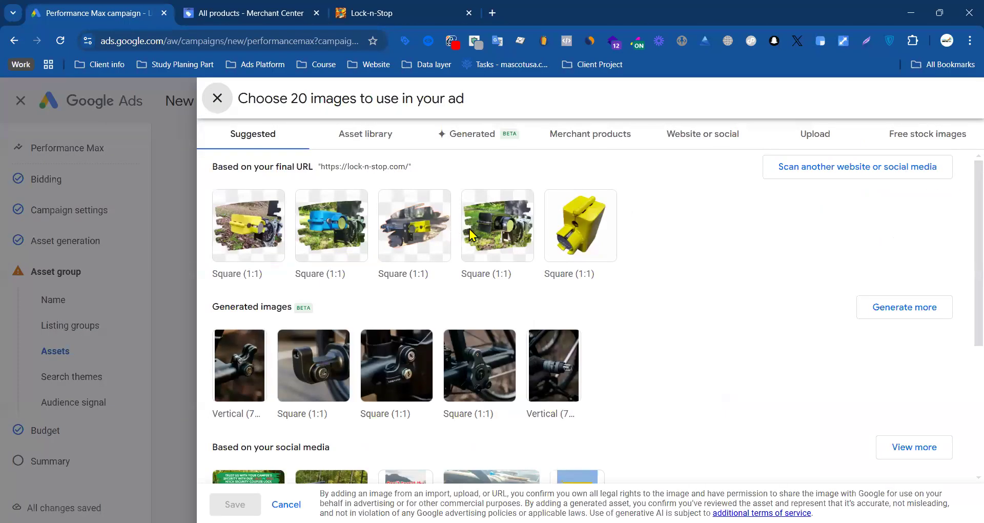
left_click(249, 226)
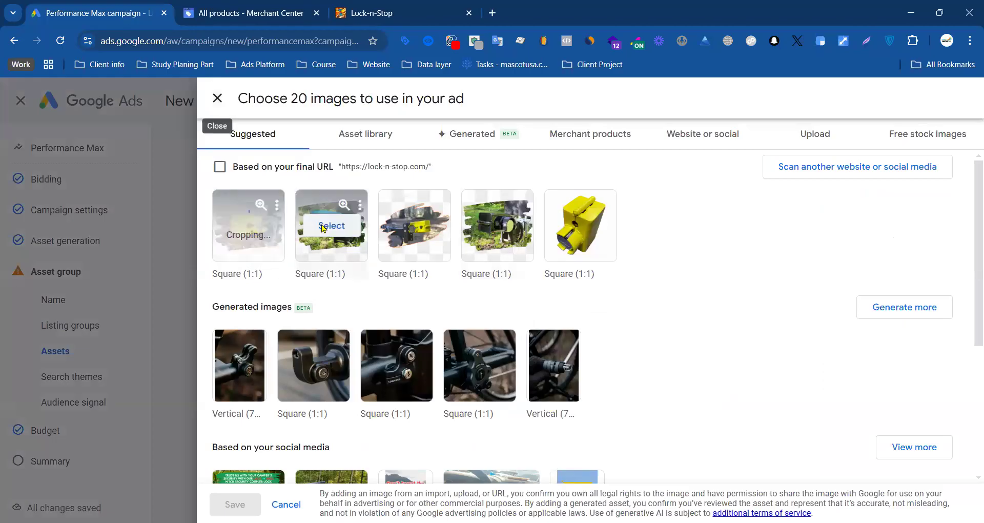
left_click(330, 225)
left_click(415, 227)
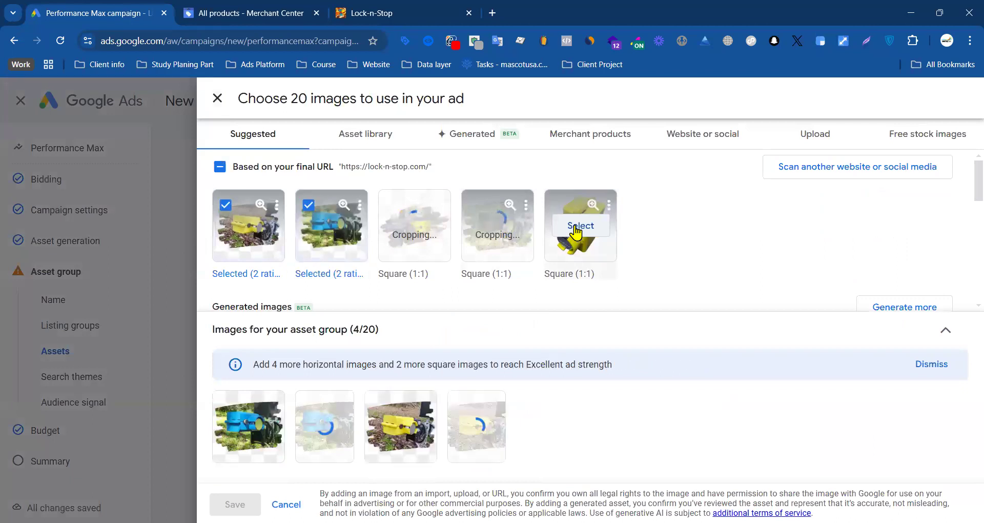
left_click(576, 230)
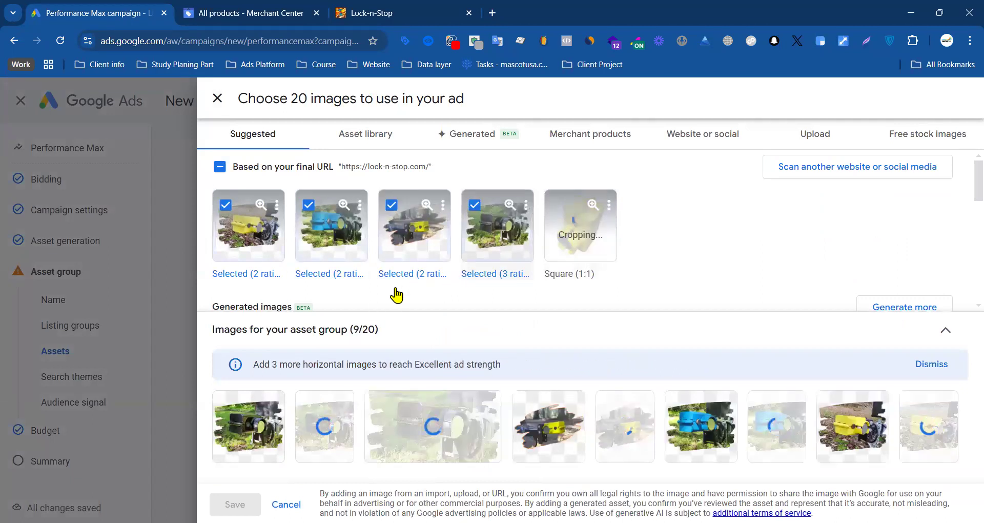
Step: Add the first and fifth free stock images to the selection, check the chosen images and save them
scroll(448, 282, "down", 5)
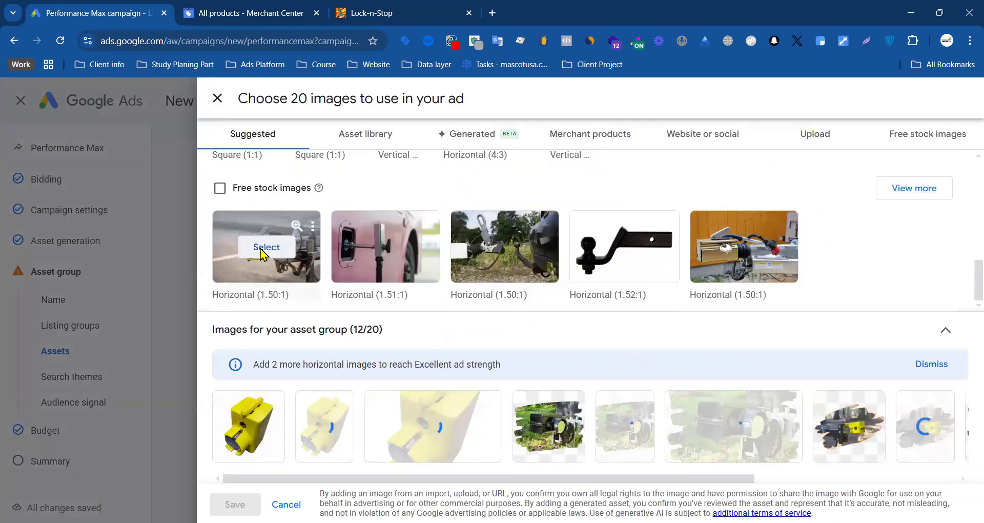
left_click(266, 247)
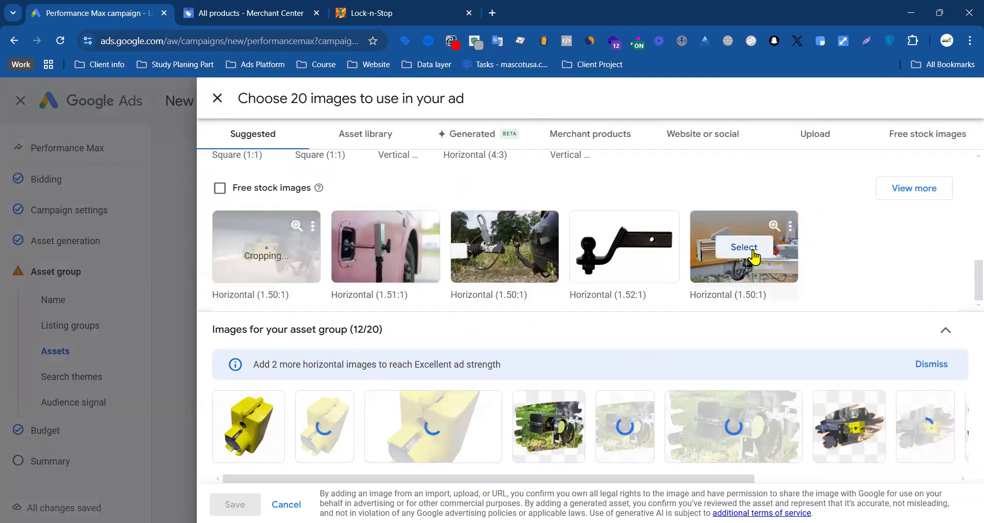
left_click(739, 260)
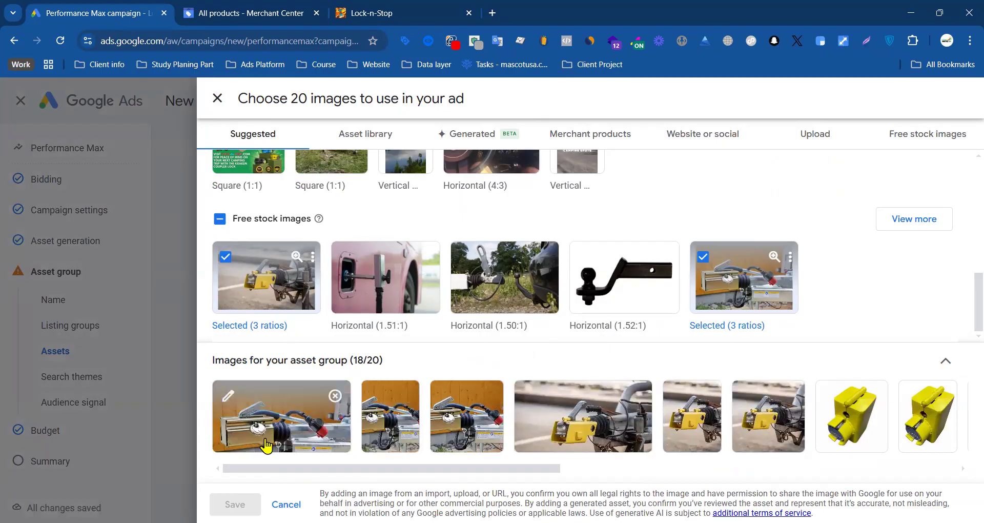
left_click_drag(324, 468, 645, 467)
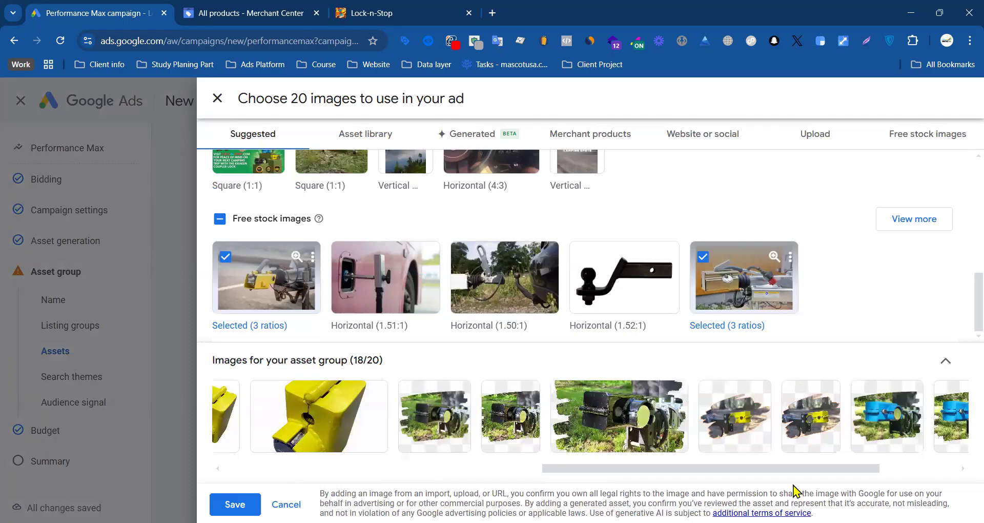
left_click(235, 504)
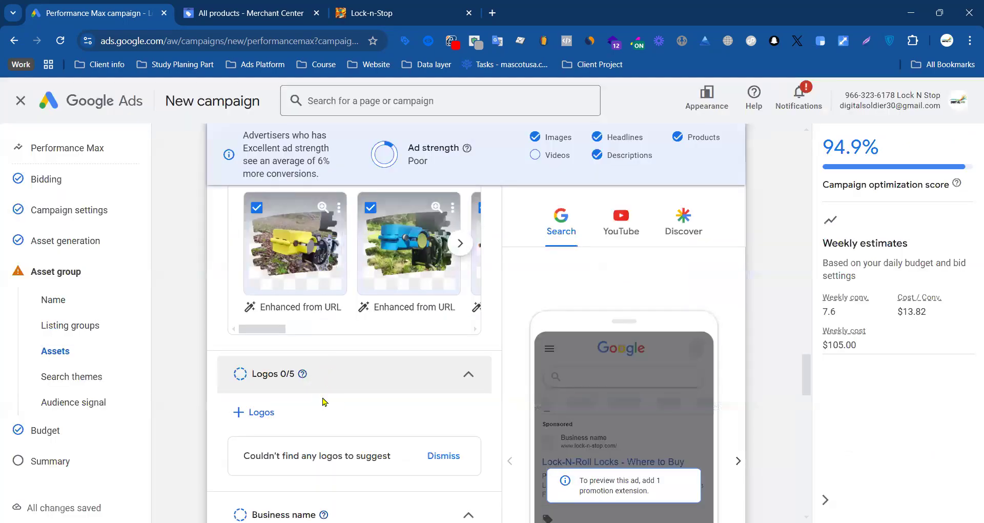
Step: Scan the store's Facebook and Instagram pages for logos, select the square logo from the Facebook page and save it
scroll(266, 408, "down", 3)
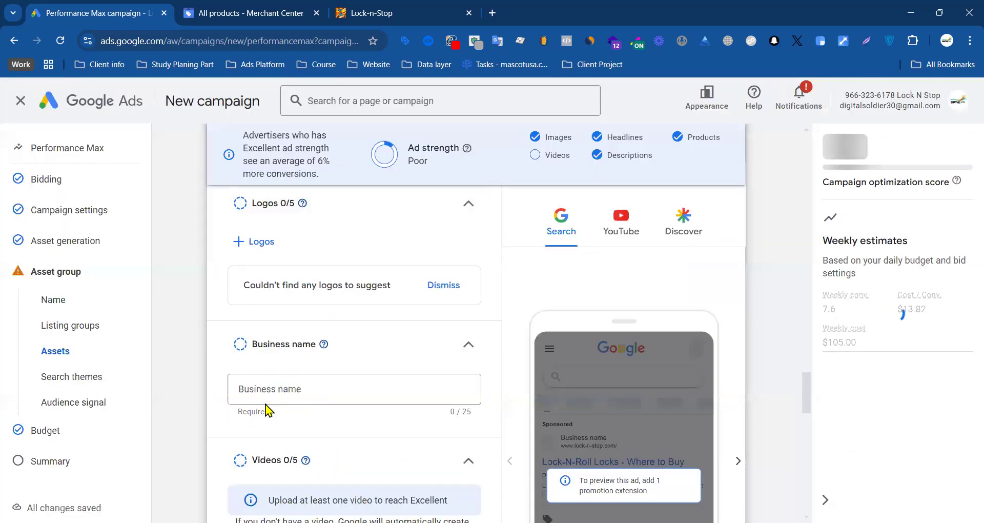
left_click(268, 250)
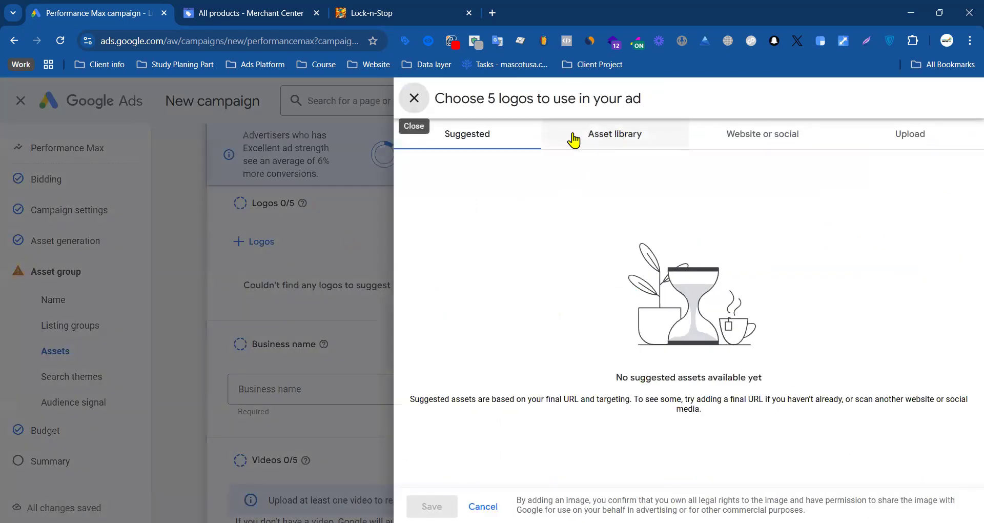
left_click(739, 135)
left_click(542, 198)
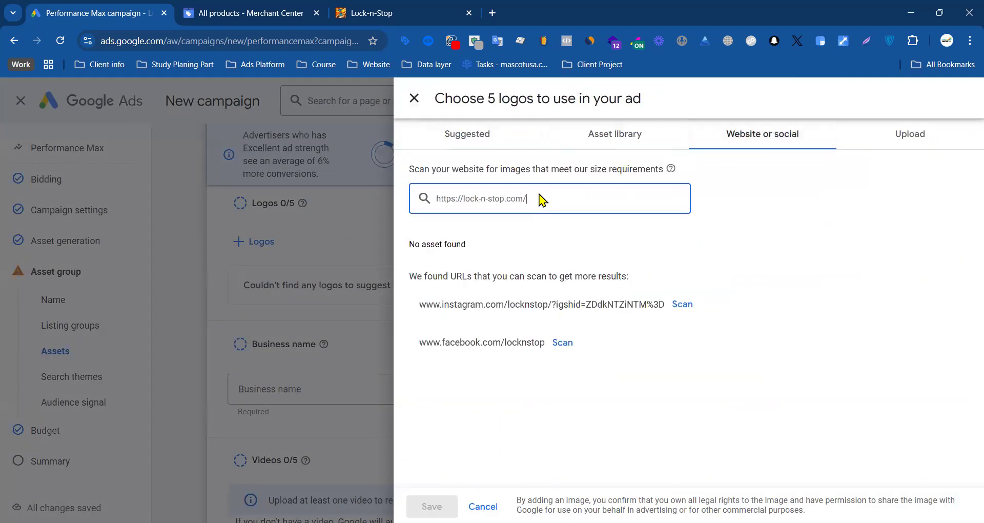
left_click(562, 342)
left_click(682, 304)
mouse_move(438, 400)
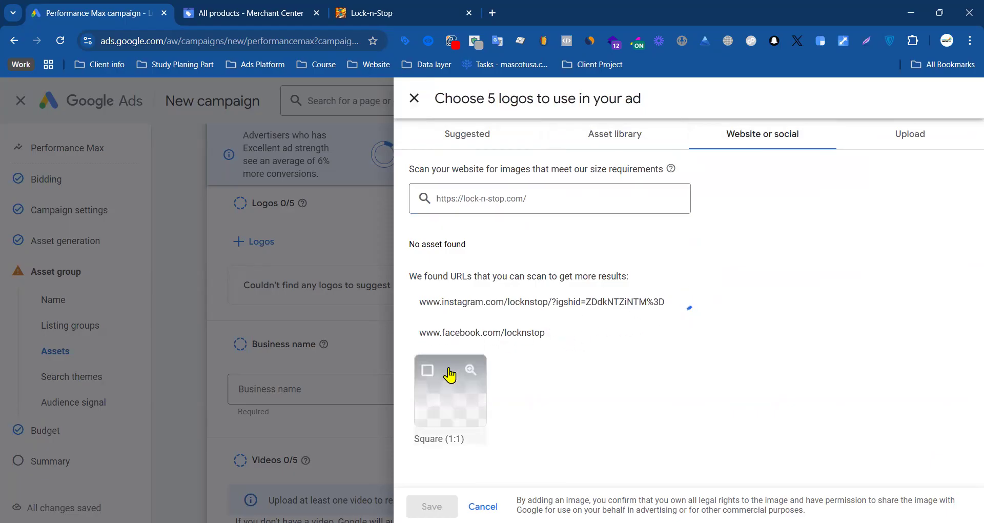
left_click(428, 374)
left_click(451, 501)
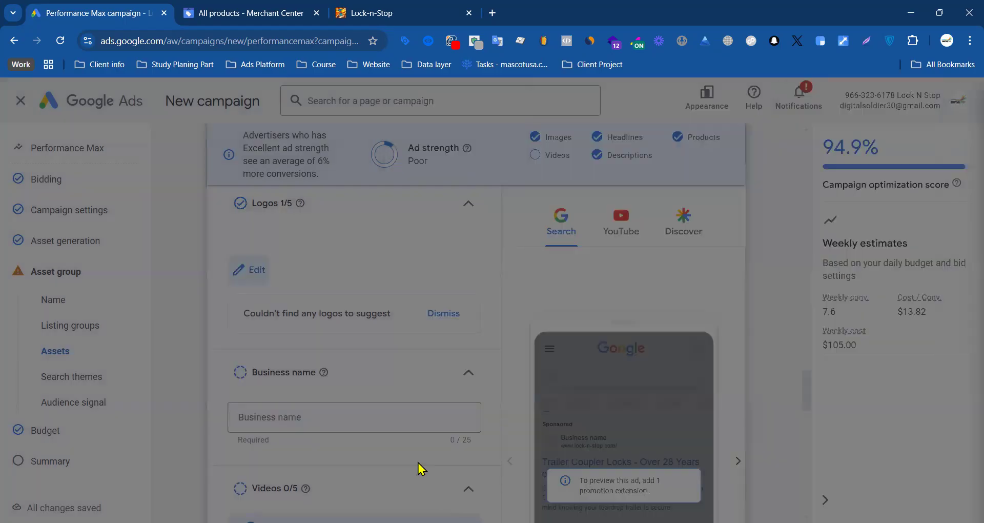
Step: Set the business name to Lock N Stop, copying it from the account name
scroll(318, 382, "down", 3)
left_click(300, 276)
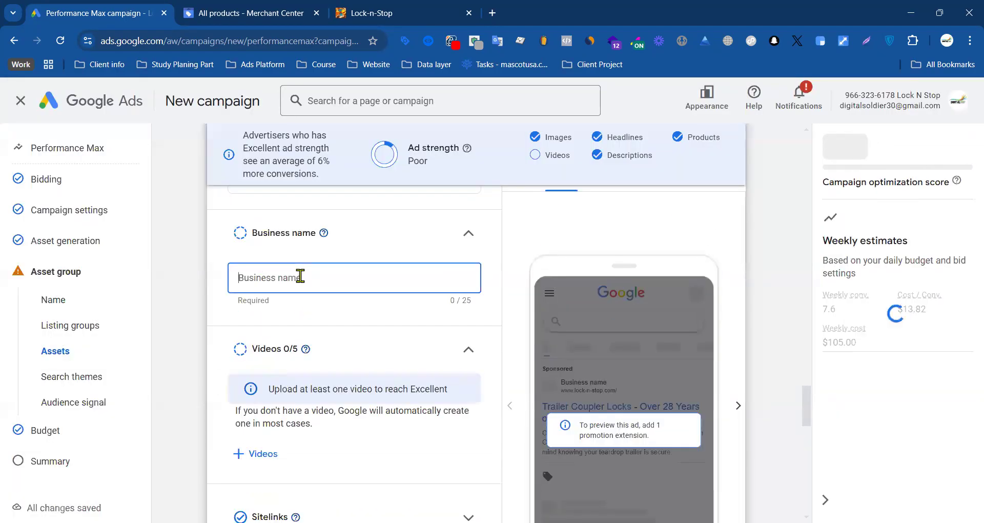
double_click(906, 95)
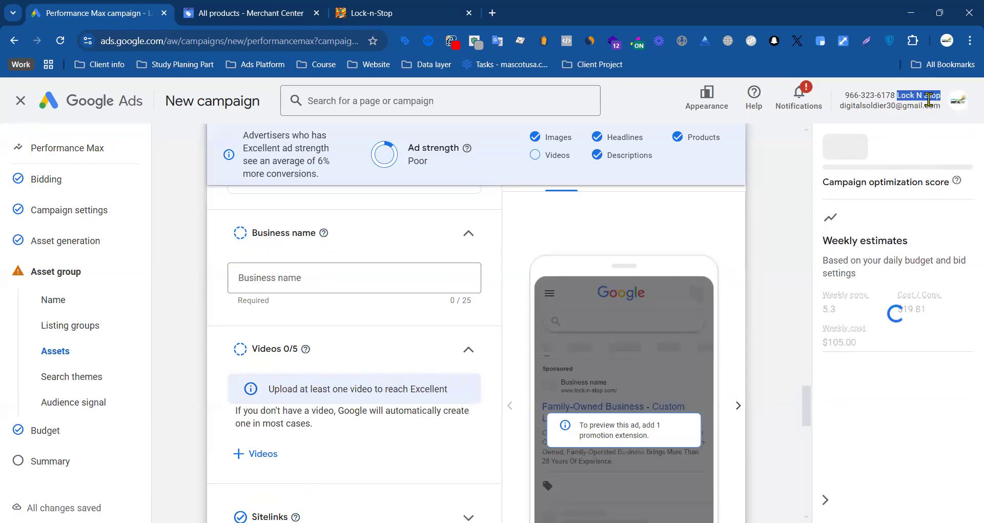
left_click(306, 278)
type("Lock N Stop")
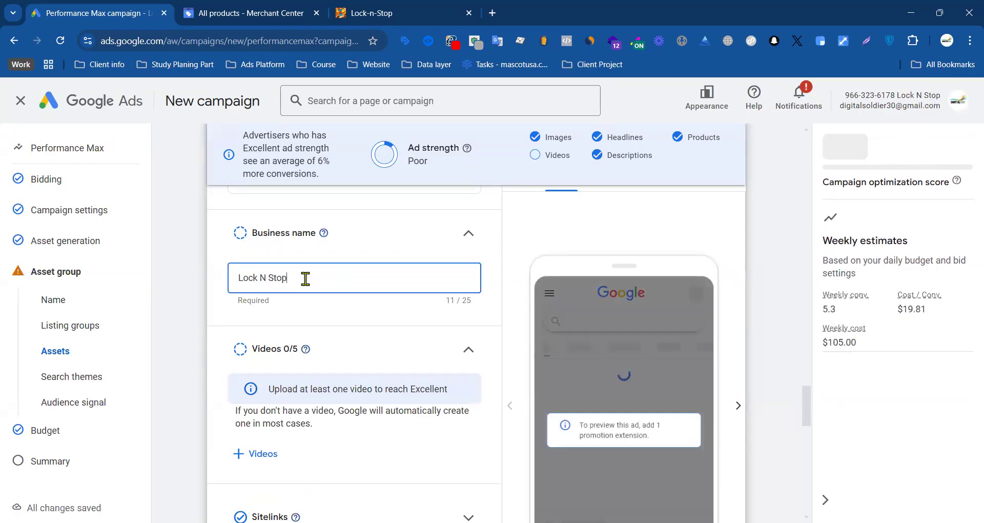
left_click(212, 338)
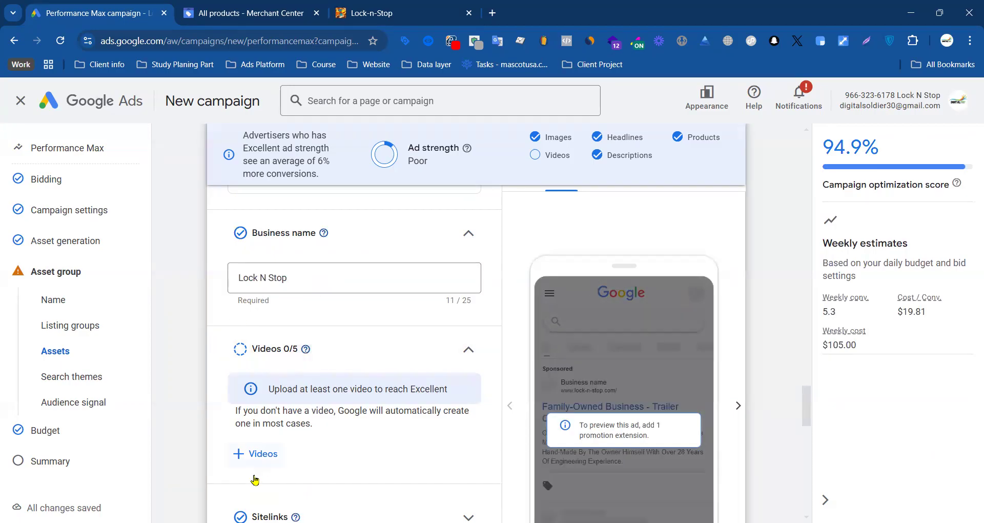
Step: Add the horizontal "The premiere camper…" video from the asset library to the asset group and save it
left_click(259, 457)
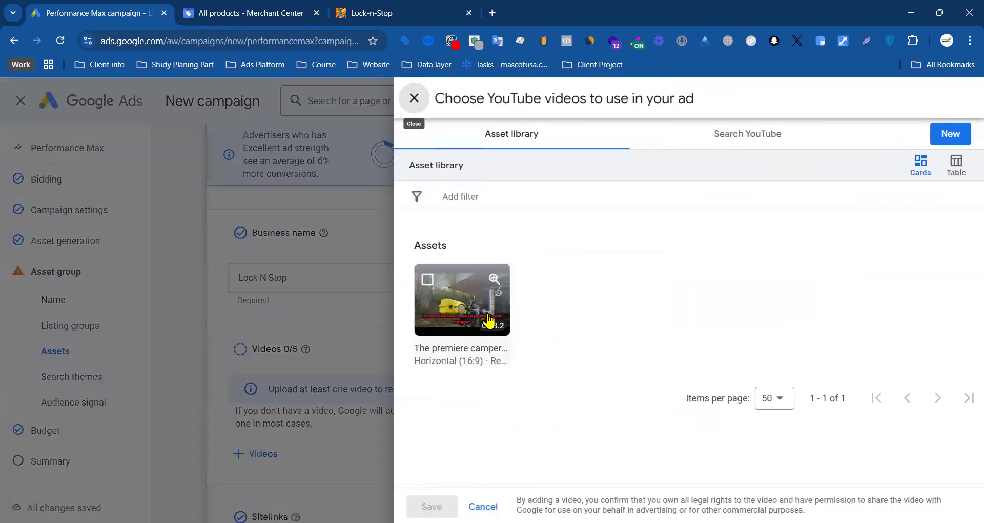
left_click(428, 280)
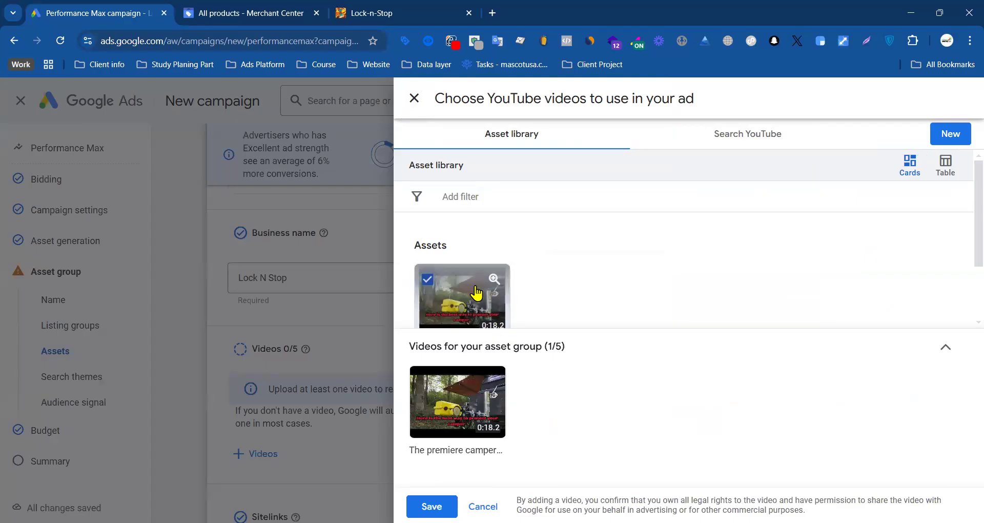
left_click(432, 506)
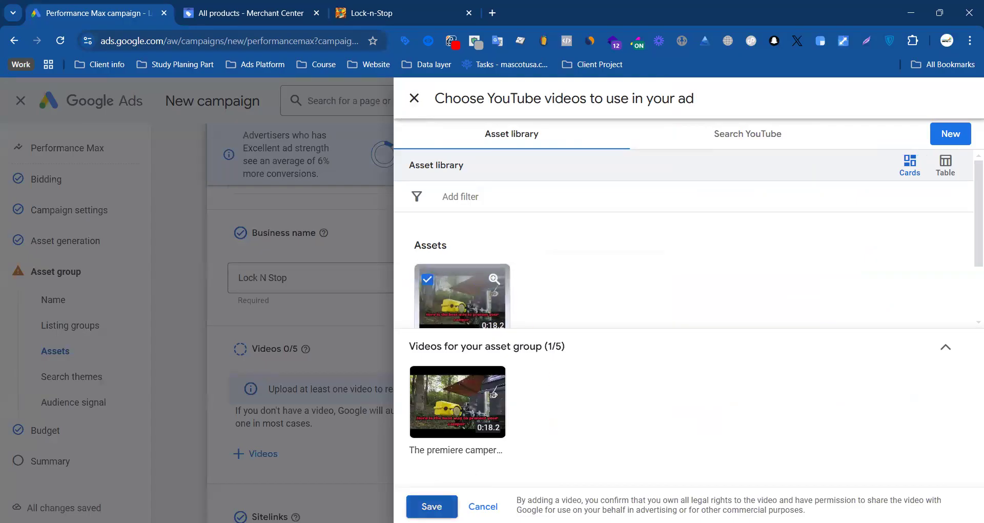
Step: Review the asset group's videos and ad strength, and set the call to action to Shop now
scroll(320, 312, "down", 5)
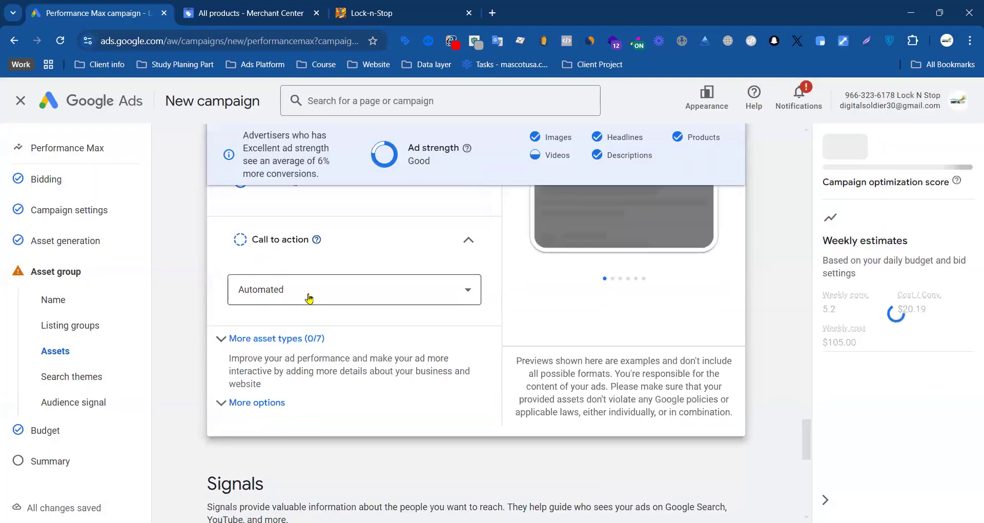
scroll(341, 281, "up", 7)
scroll(367, 354, "down", 3)
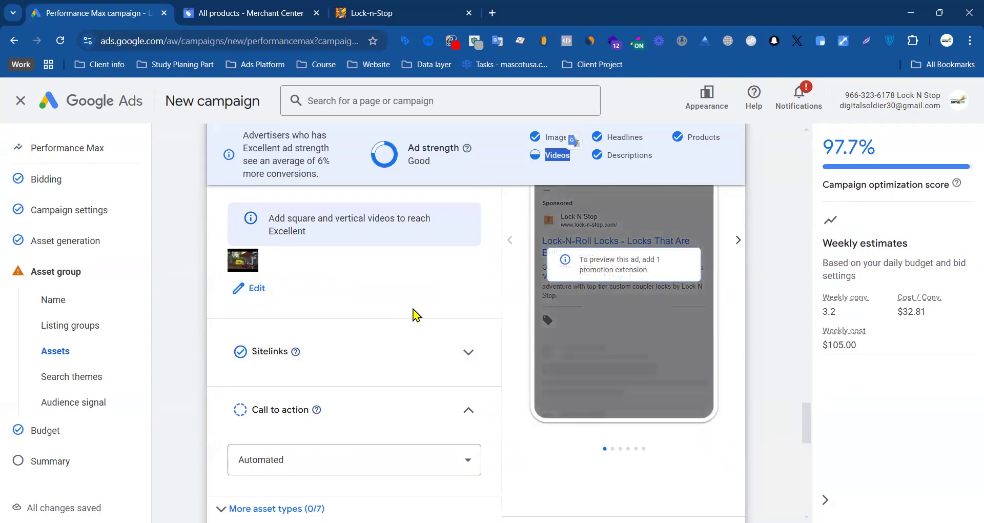
scroll(414, 313, "down", 3)
scroll(314, 322, "up", 3)
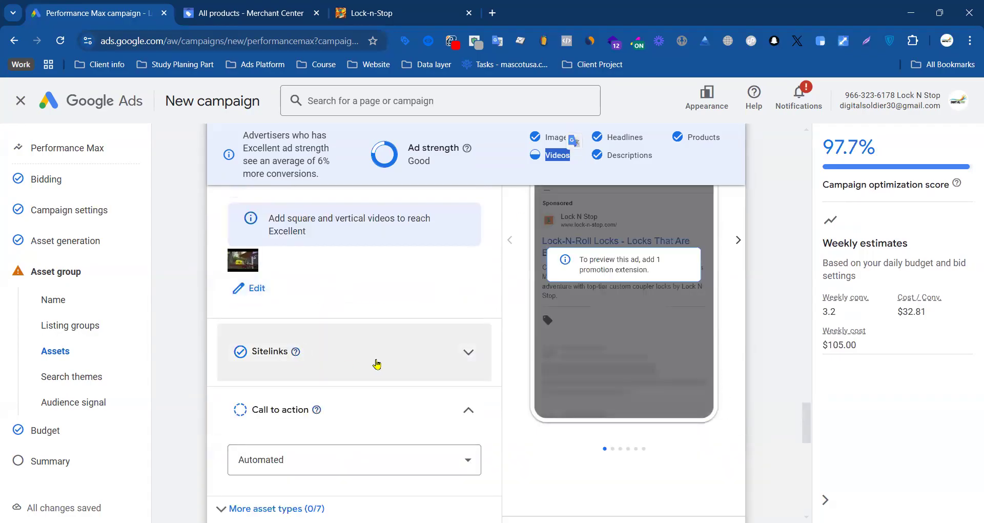
left_click(300, 463)
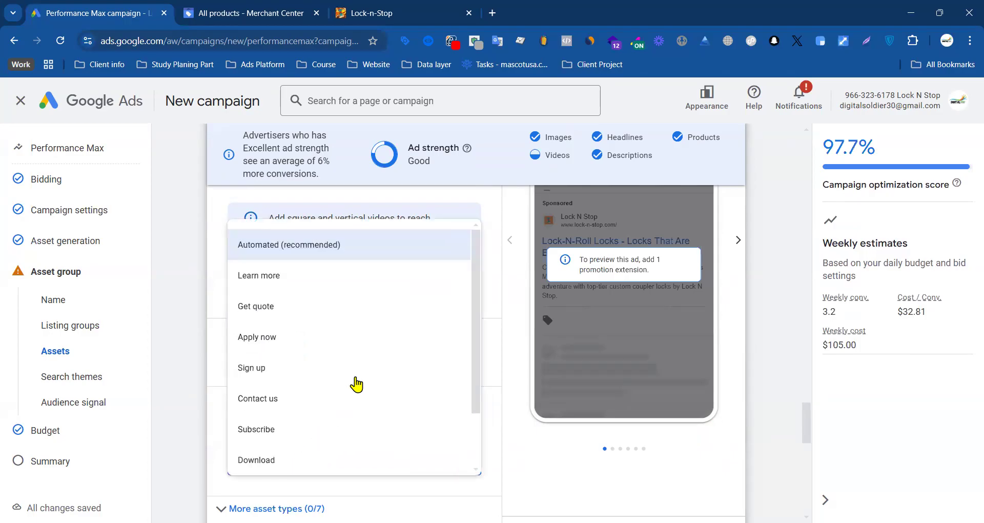
scroll(298, 410, "down", 1)
scroll(296, 410, "down", 1)
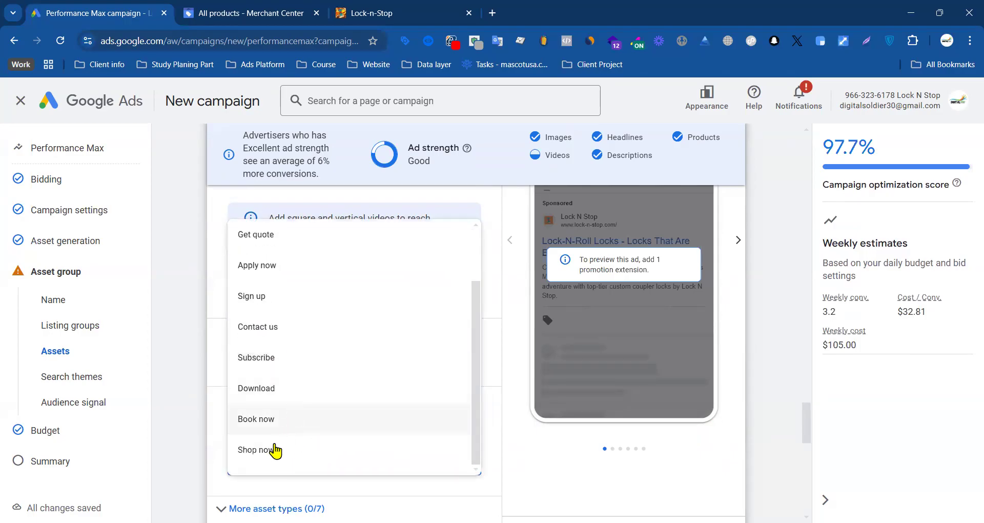
left_click(271, 451)
Step: Expand the additional asset types and look through promotions, prices, calls, messages, callouts and structured snippets
scroll(226, 433, "down", 3)
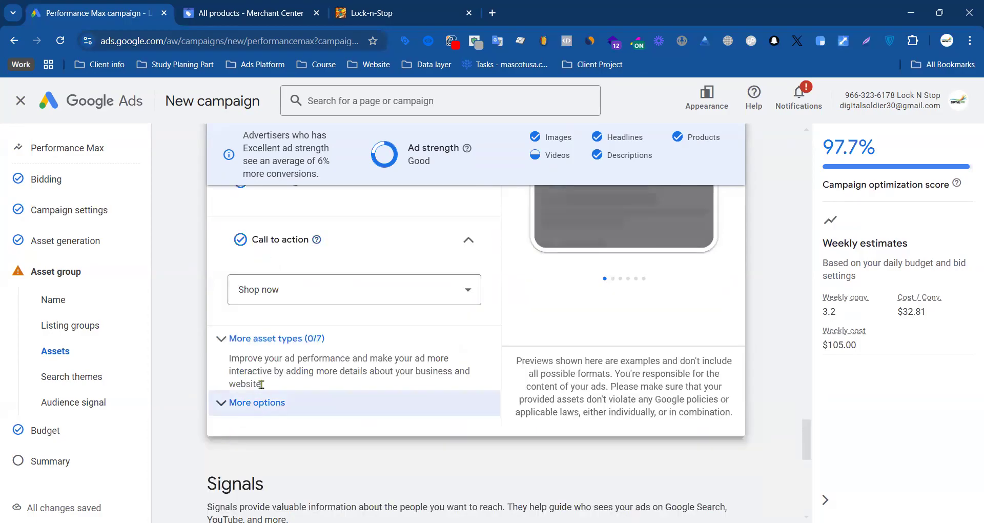
left_click(266, 343)
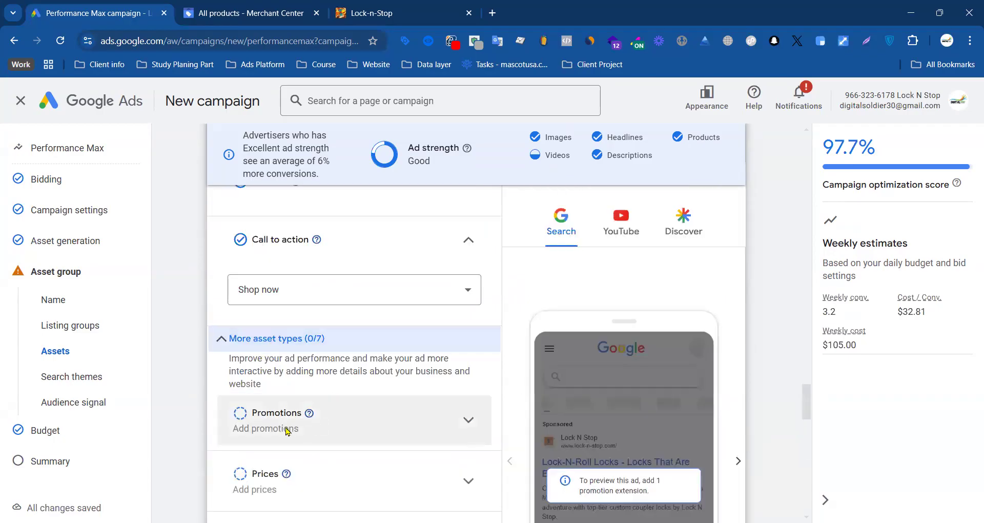
scroll(453, 347, "down", 6)
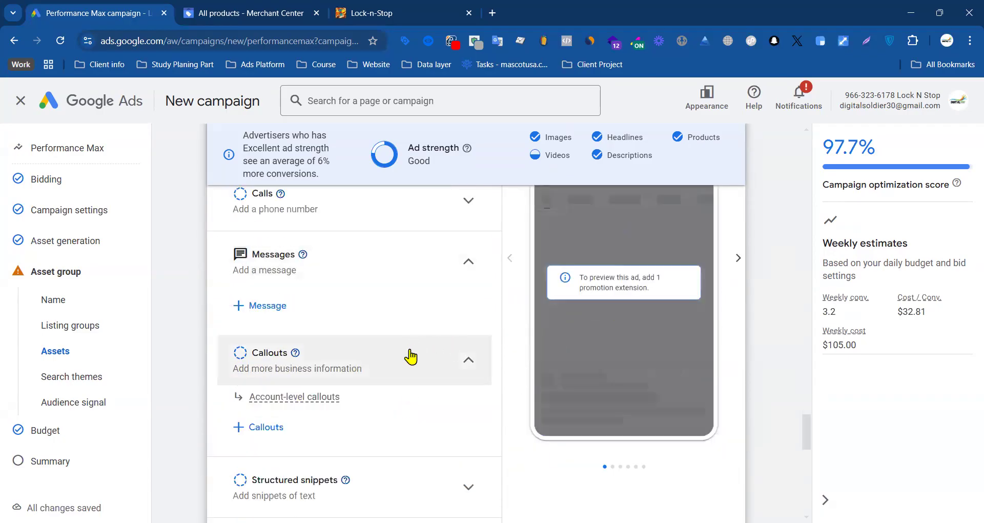
scroll(389, 366, "down", 12)
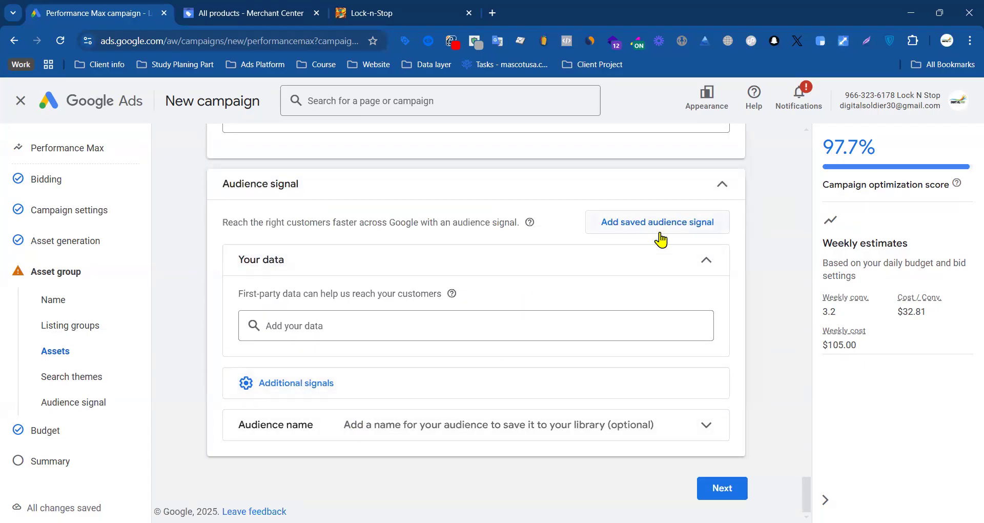
Step: Look over the audience signal section, including its first-party data and audience name settings
left_click(408, 331)
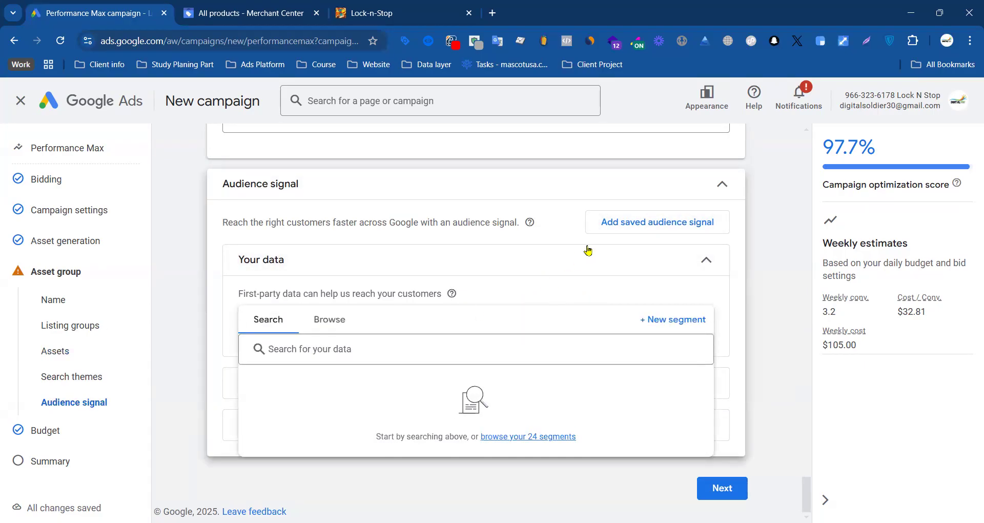
left_click(590, 262)
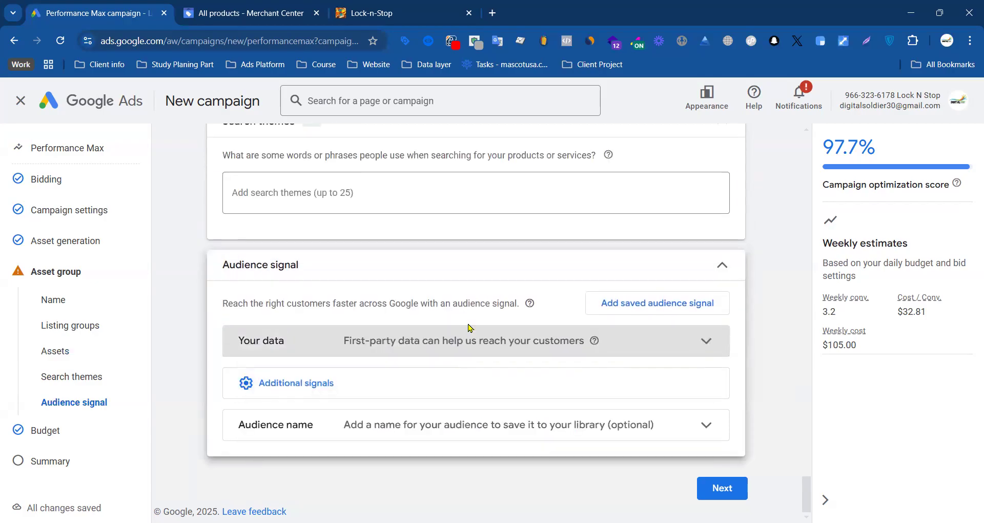
left_click(674, 340)
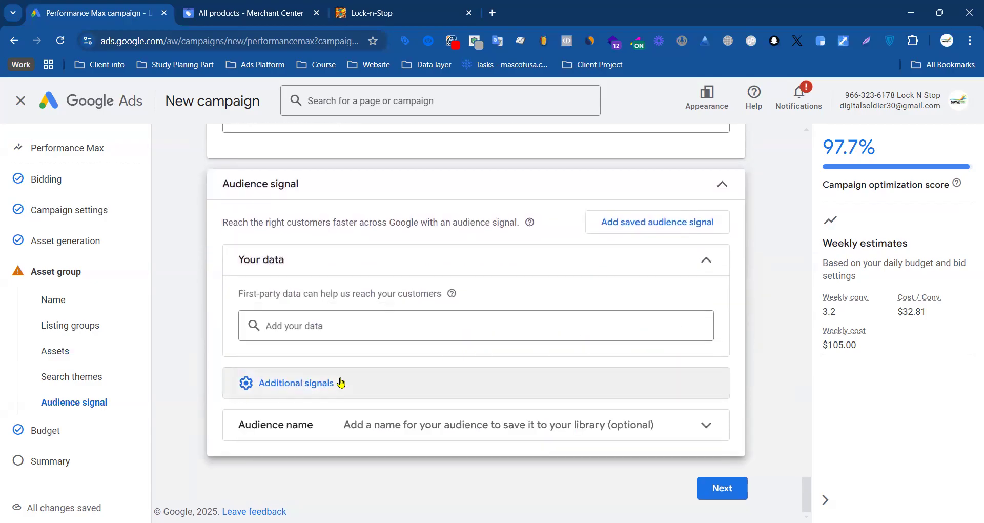
left_click(702, 427)
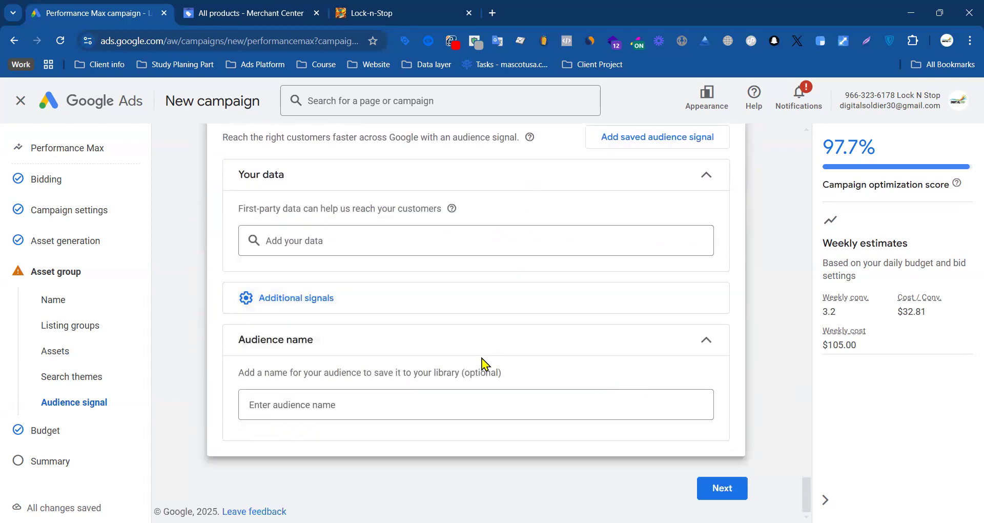
scroll(543, 373, "up", 3)
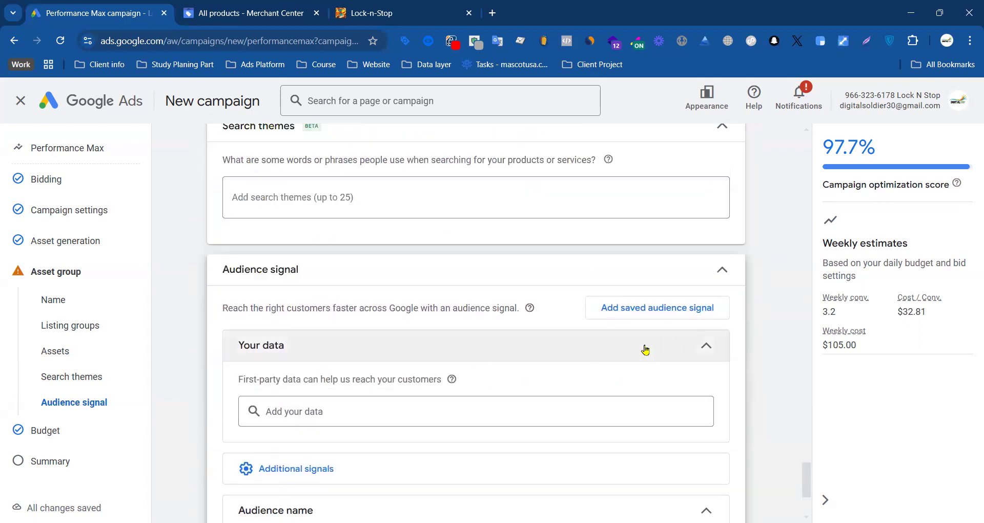
Step: Add the website visitor segments All converters, Cart abandoners, All Users of lock-n-stop.com - GA4 and All visitors (Google Ads) to the audience signal's data
left_click(315, 410)
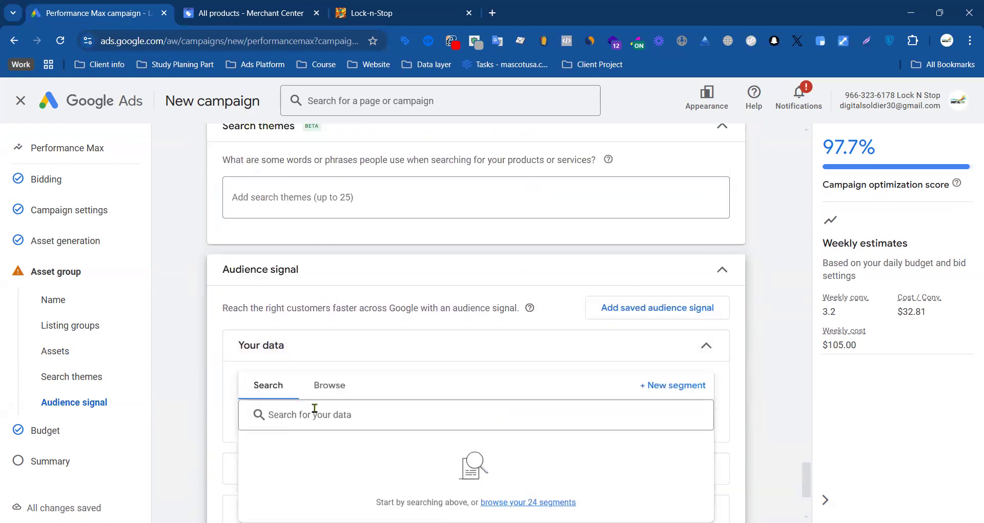
left_click(188, 390)
left_click(295, 408)
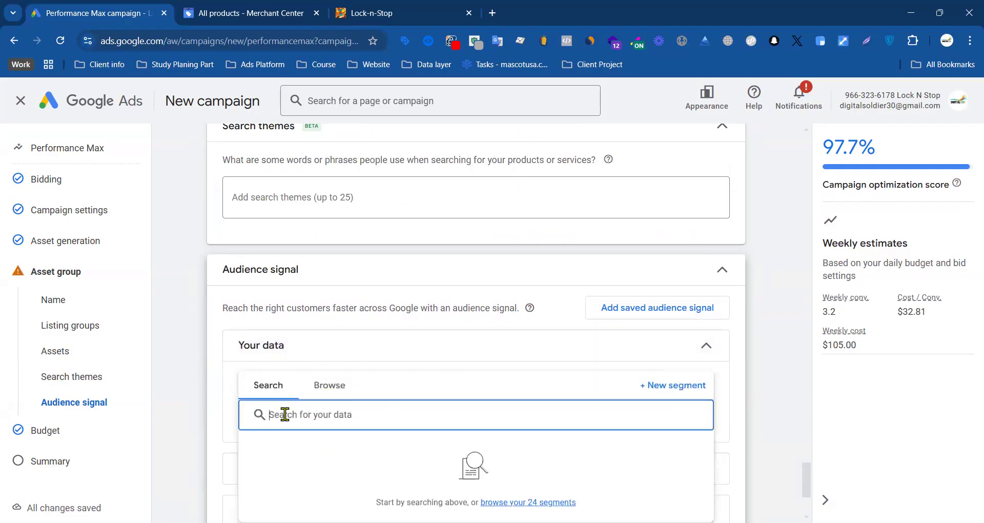
scroll(736, 404, "down", 3)
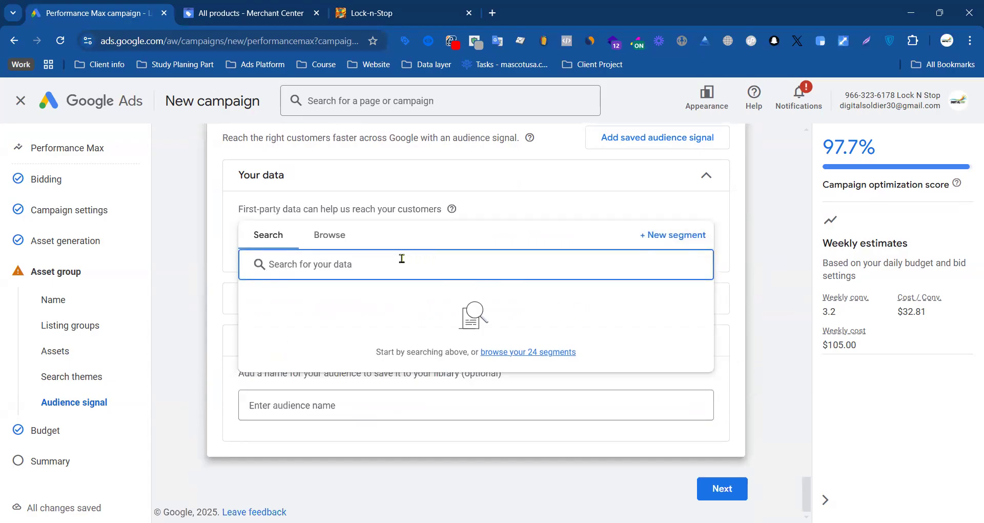
left_click(319, 241)
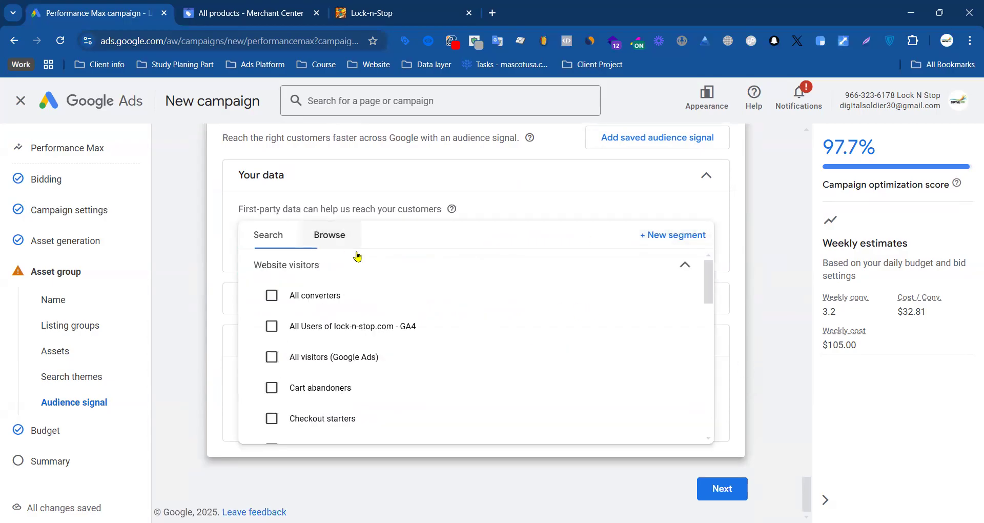
left_click(271, 297)
left_click(271, 368)
left_click(271, 397)
left_click(271, 429)
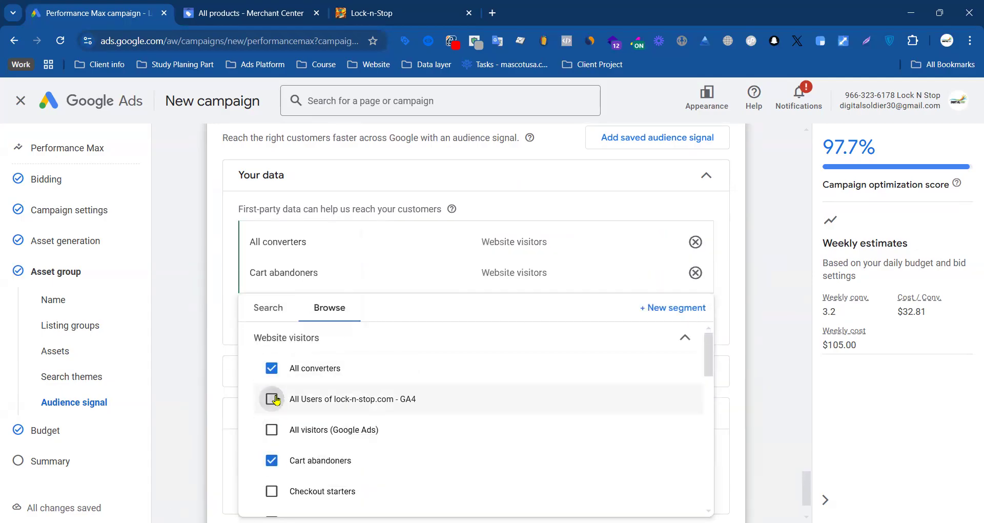
left_click(272, 404)
left_click(281, 430)
Step: Add Item viewers, General visitors (Retail) System defined, Purchasers of lock-n-stop.com - GA4 and Shopping cart abandoners (Retail) (Google Ads) to the signal's data
scroll(279, 390, "down", 3)
left_click(272, 417)
left_click(272, 388)
scroll(299, 410, "down", 5)
left_click(318, 405)
left_click(307, 442)
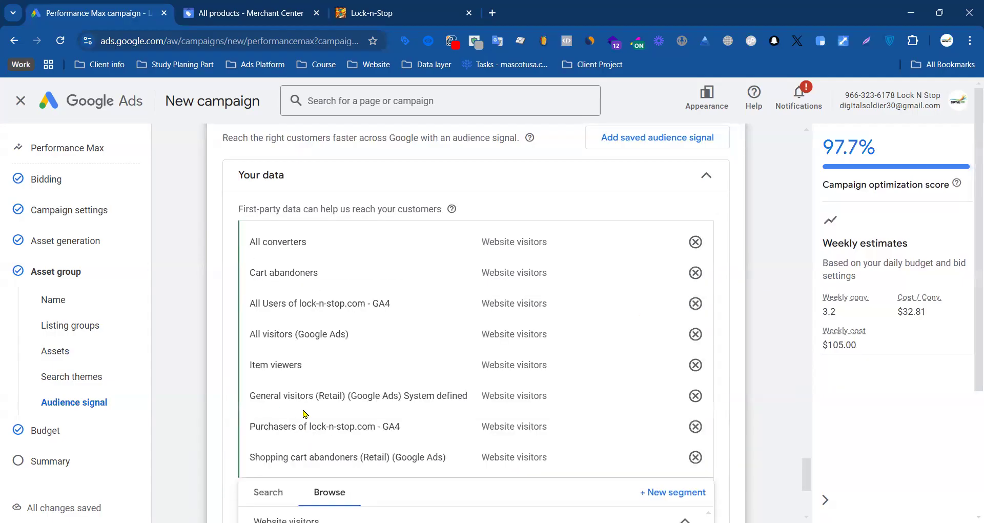
Step: Add the system-defined Product viewers (Retail) and Shopping cart abandoners (Retail) segments plus Untitled audience, and close the segment list
left_click(310, 382)
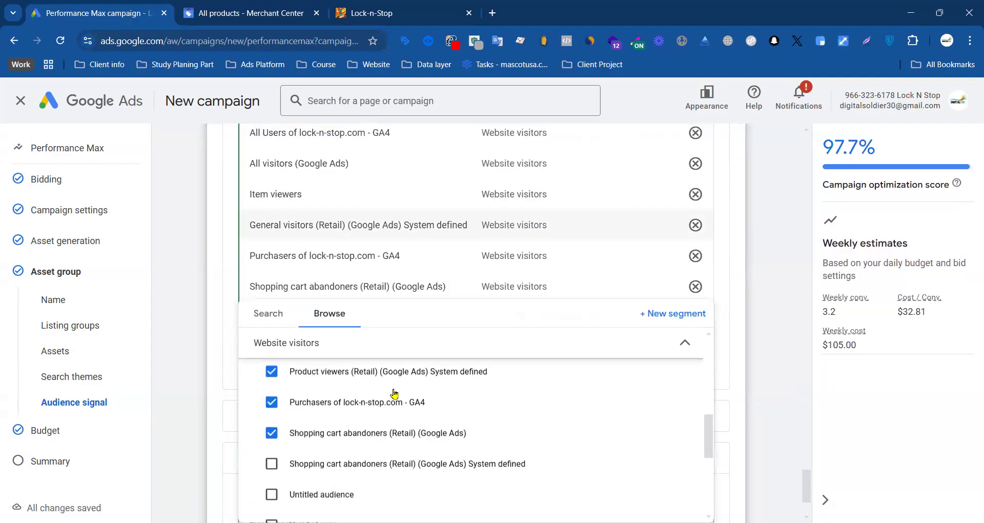
left_click(314, 463)
left_click(307, 495)
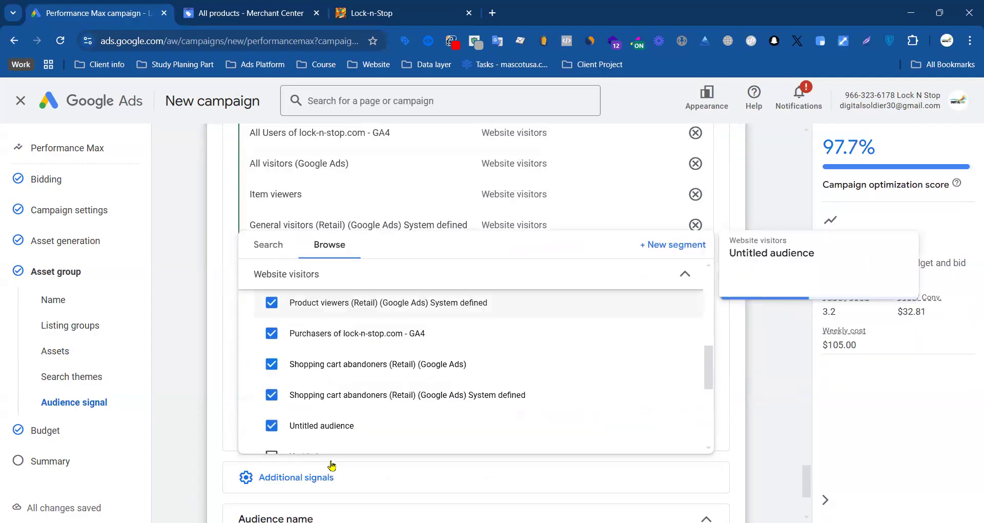
left_click(219, 373)
Step: Open the saved audience Kraken Keywords for editing and review its name, data segments and interests
scroll(343, 364, "down", 3)
scroll(319, 317, "up", 3)
scroll(311, 350, "down", 3)
scroll(308, 340, "up", 8)
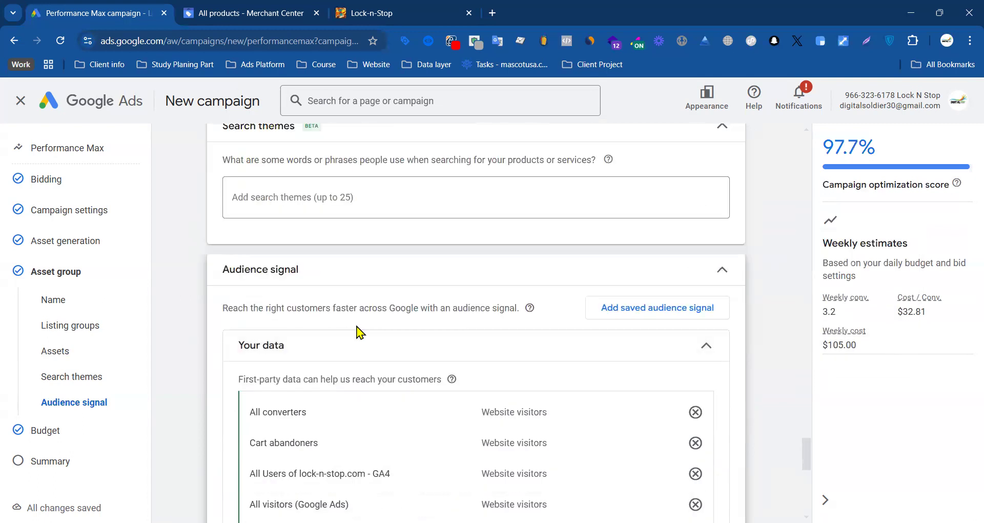
left_click(624, 313)
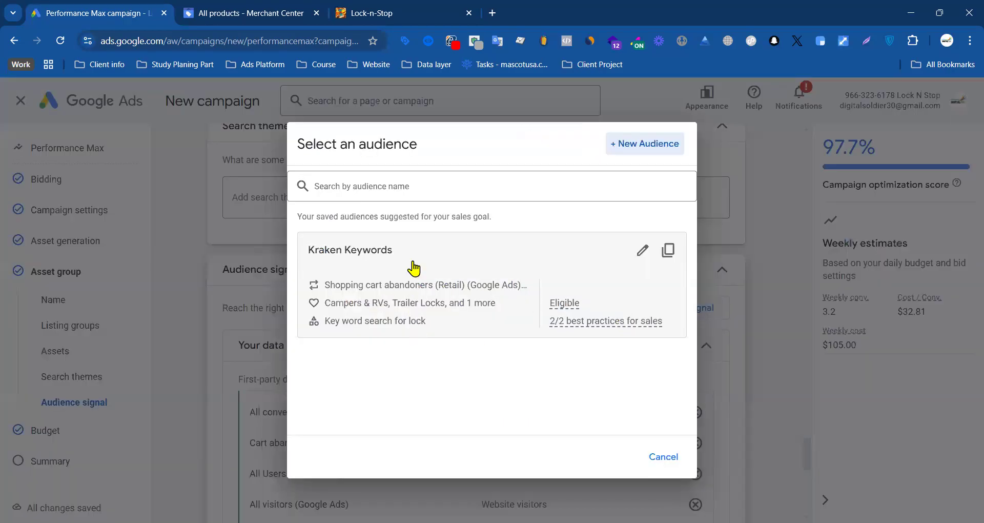
left_click(642, 251)
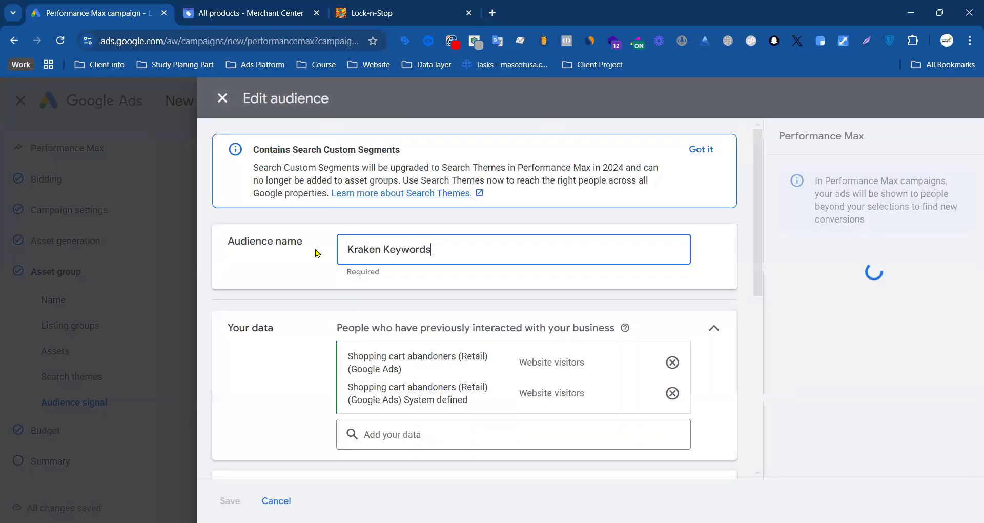
scroll(373, 245, "down", 3)
scroll(317, 234, "up", 3)
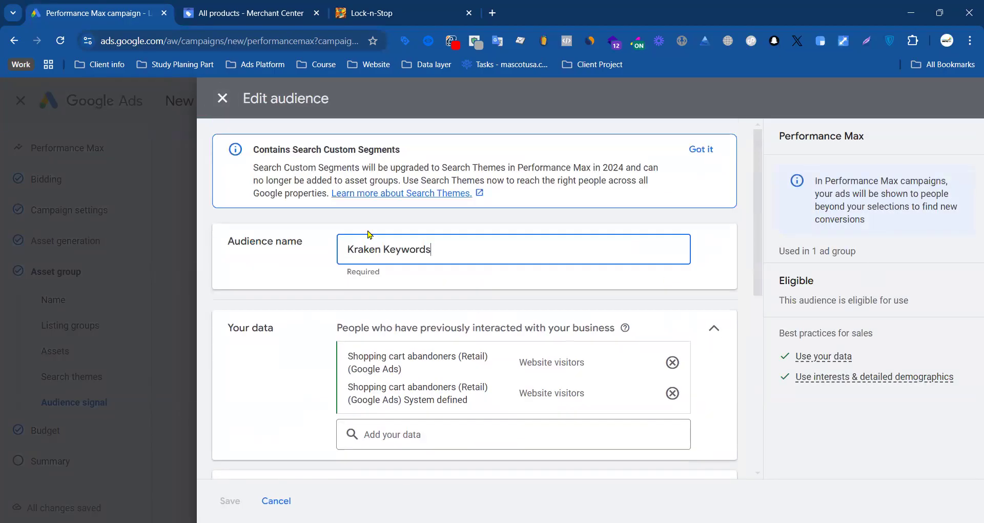
left_click_drag(510, 244, 338, 257)
scroll(288, 270, "down", 3)
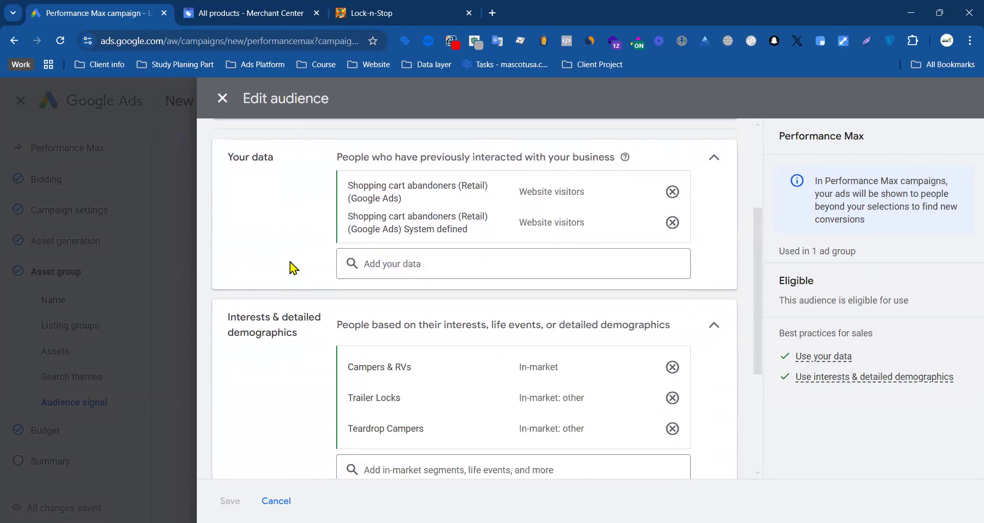
scroll(461, 202, "down", 4)
scroll(464, 207, "up", 5)
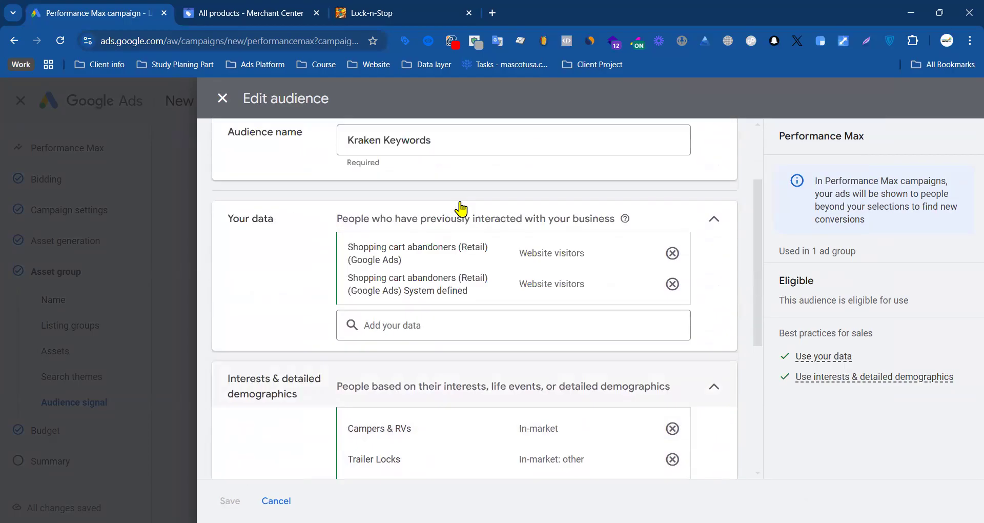
Step: Search Kraken Keywords' data segments for "w" and add Item viewers, Product viewers (Retail), Website First Visitors lest 7 days, Canada & USA and Product Page visitors
left_click(427, 372)
left_click(434, 377)
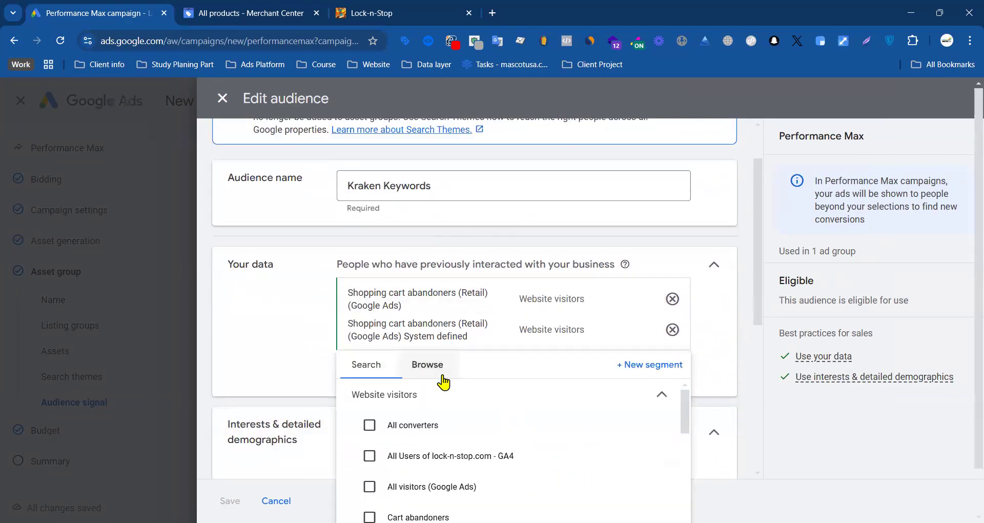
scroll(413, 380, "down", 3)
left_click(366, 297)
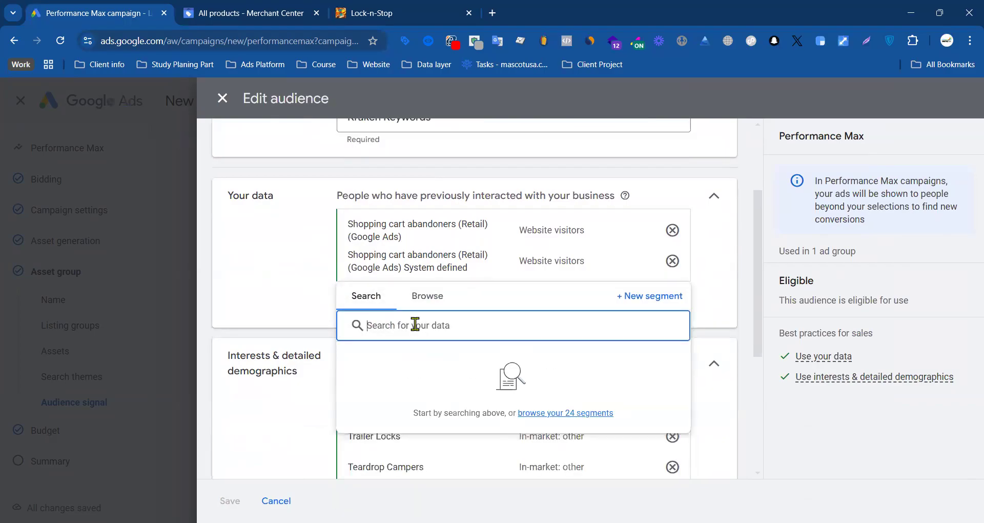
type("w")
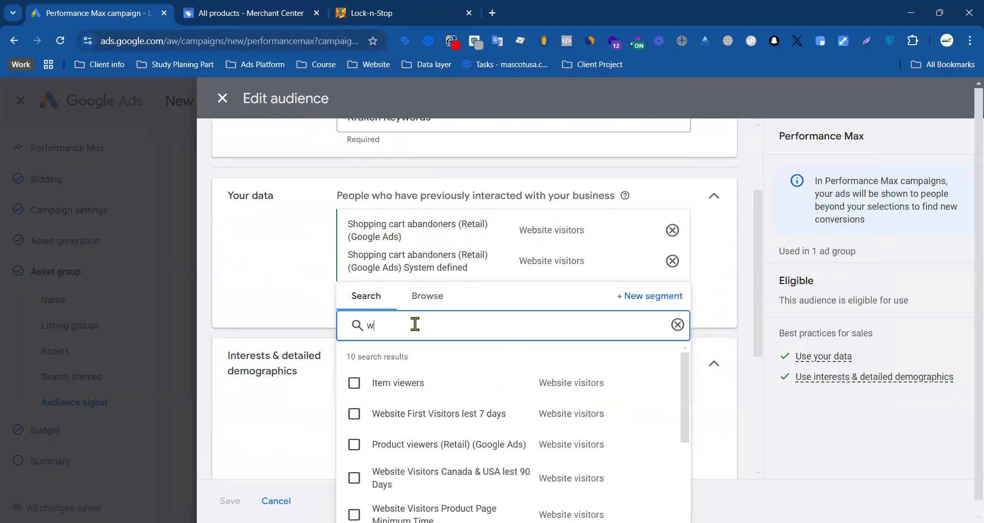
left_click(356, 382)
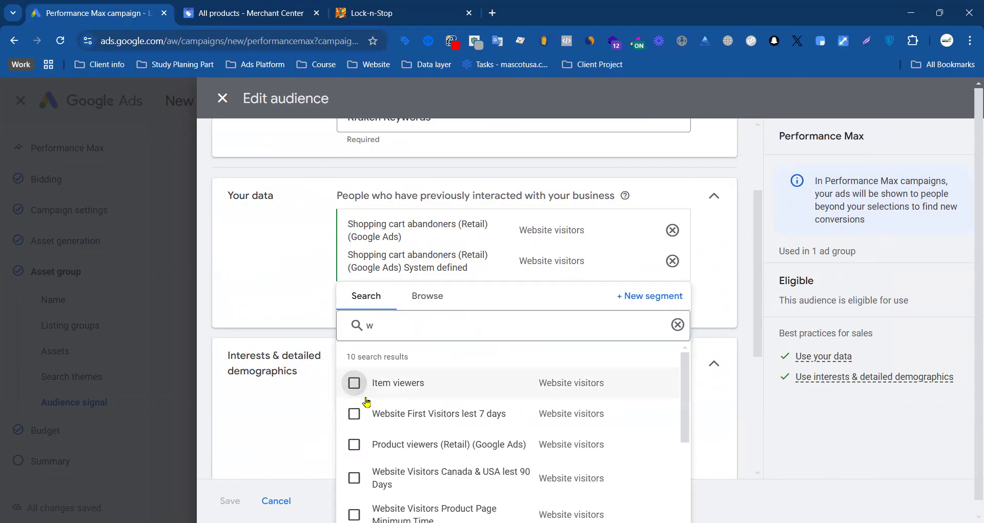
left_click(362, 433)
left_click(354, 385)
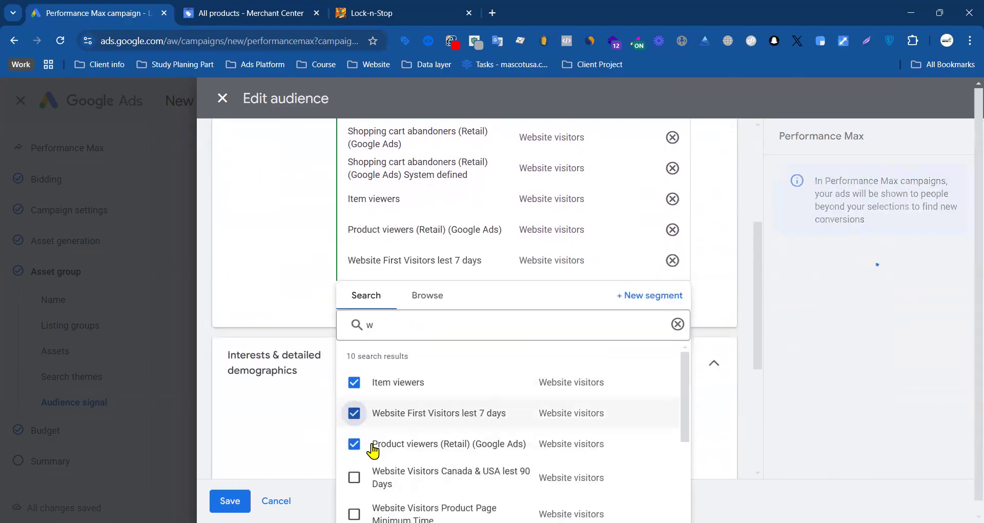
left_click(364, 465)
left_click(355, 485)
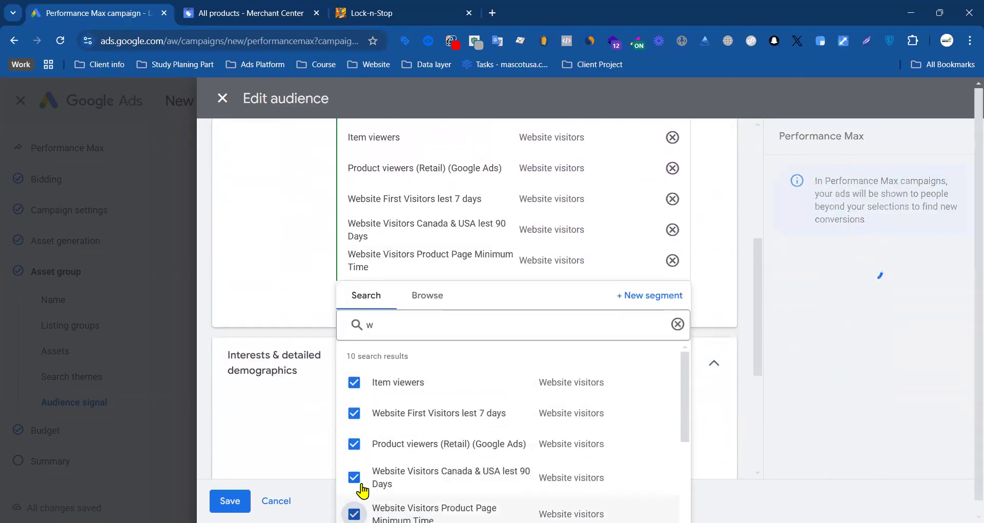
Step: Clear the segment search, then add All converters, Checkout starters, Cart abandoners and All visitors (Google Ads) to the Kraken Keywords audience
key("ctrl+a")
key("BackSpace")
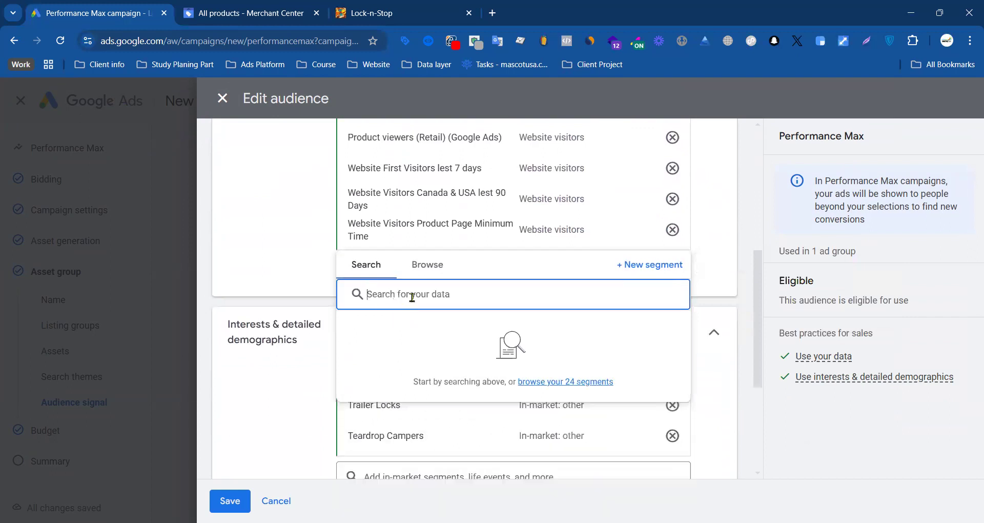
left_click(425, 269)
left_click(388, 328)
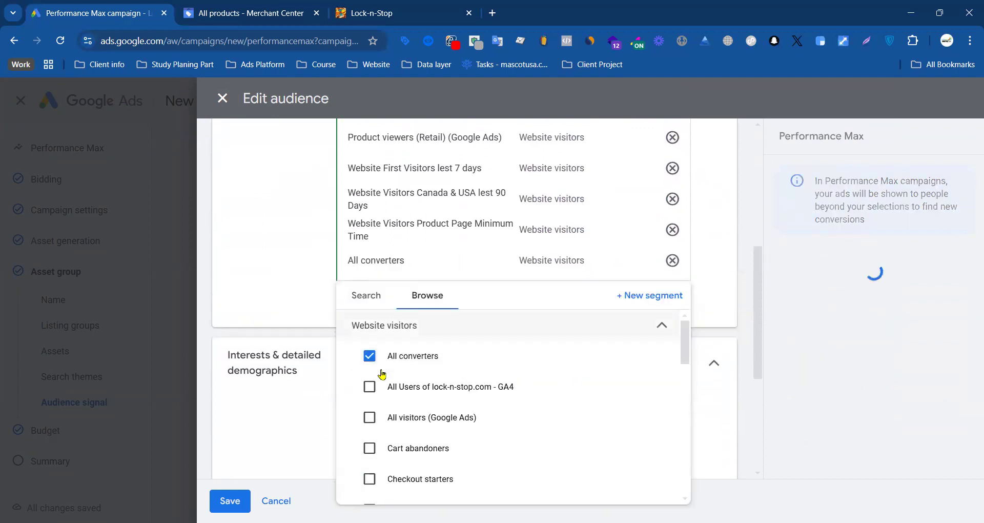
left_click(389, 387)
left_click(401, 425)
left_click(403, 467)
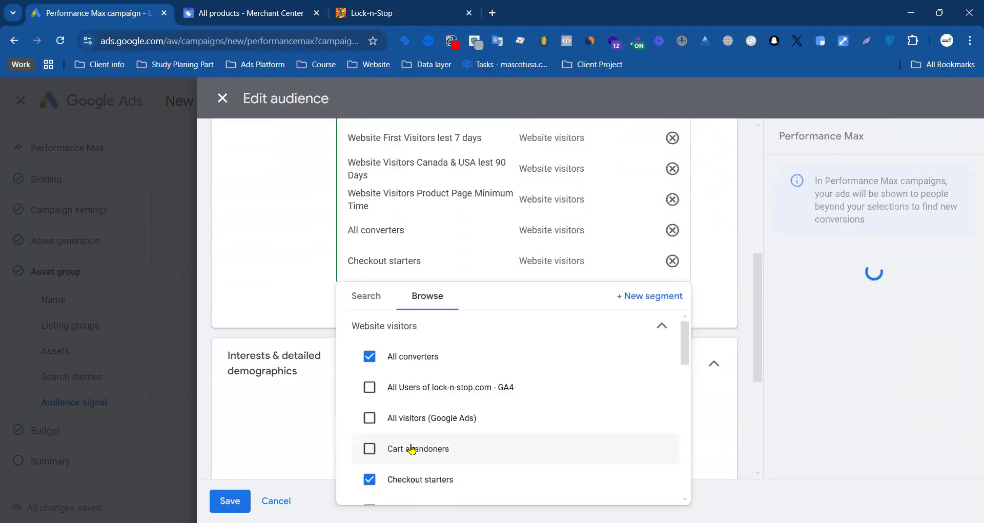
left_click(411, 449)
left_click(415, 442)
left_click(302, 414)
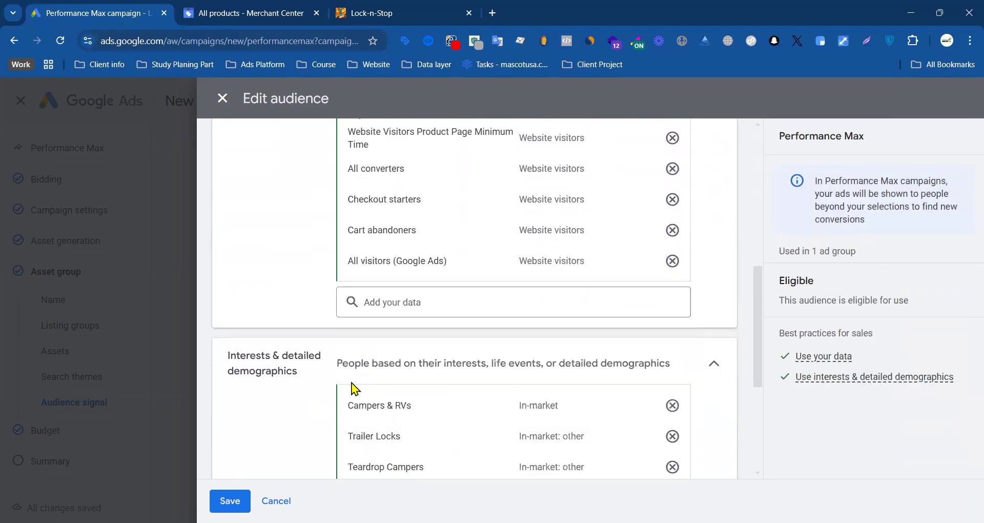
Step: Examine the audience's interests and detailed demographics, checking the Campers & RVs and Trailer Locks segments
scroll(356, 389, "down", 2)
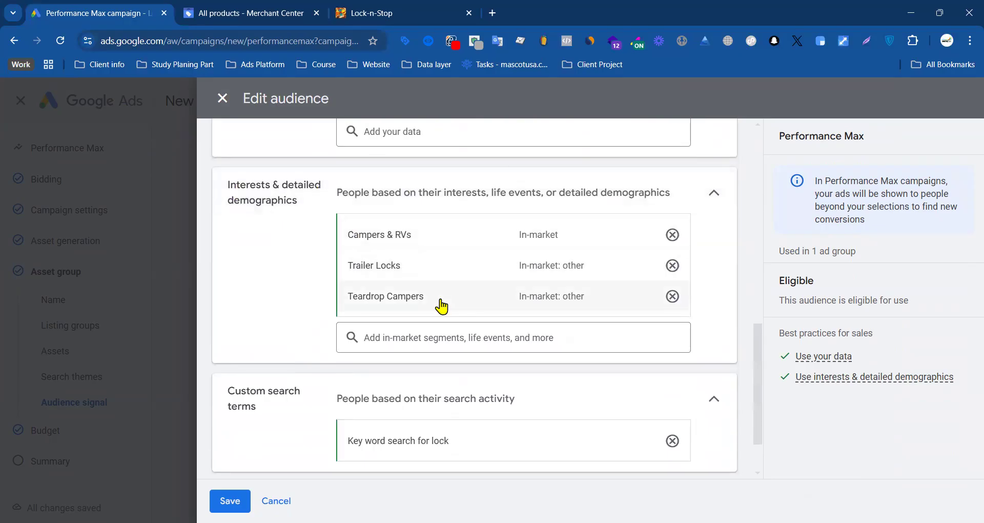
scroll(402, 302, "up", 5)
scroll(401, 302, "down", 5)
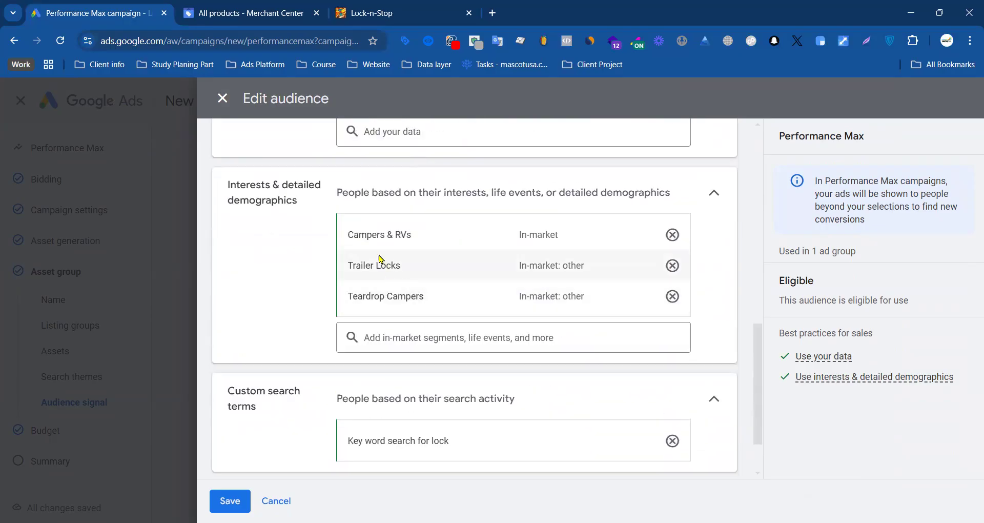
mouse_move(386, 237)
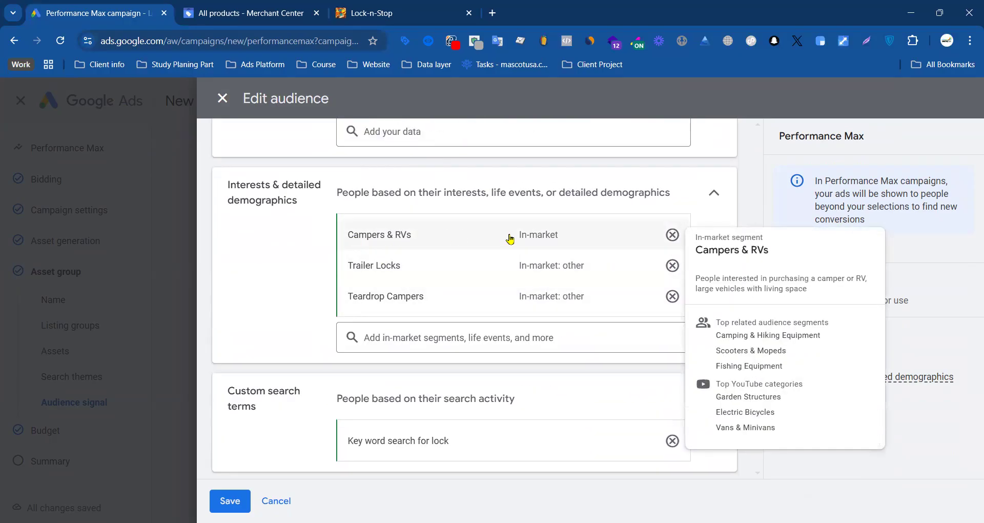
left_click_drag(347, 236, 414, 237)
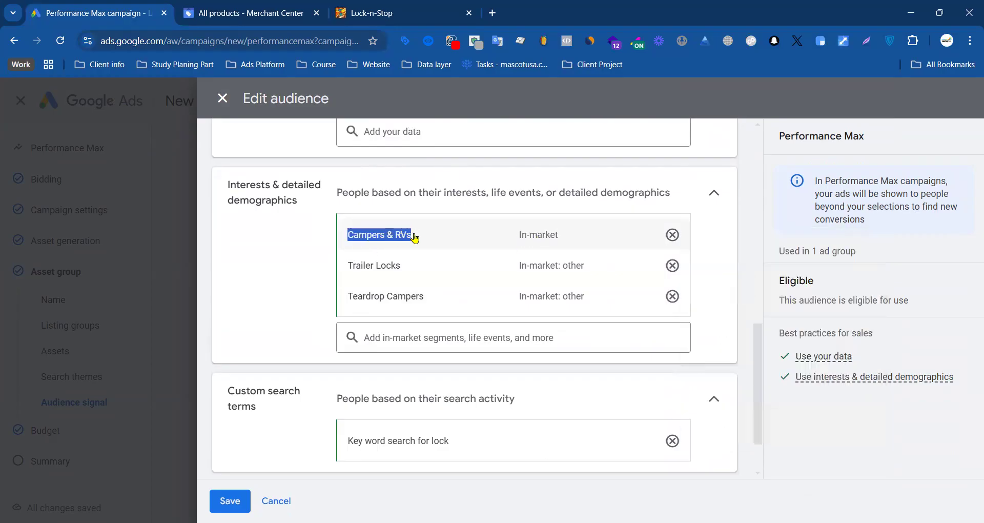
mouse_move(408, 275)
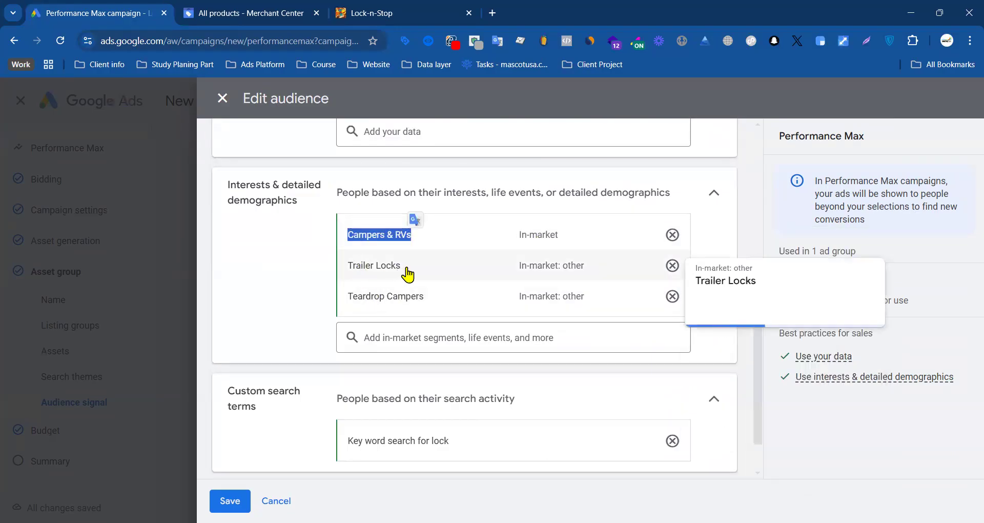
left_click_drag(401, 266, 354, 265)
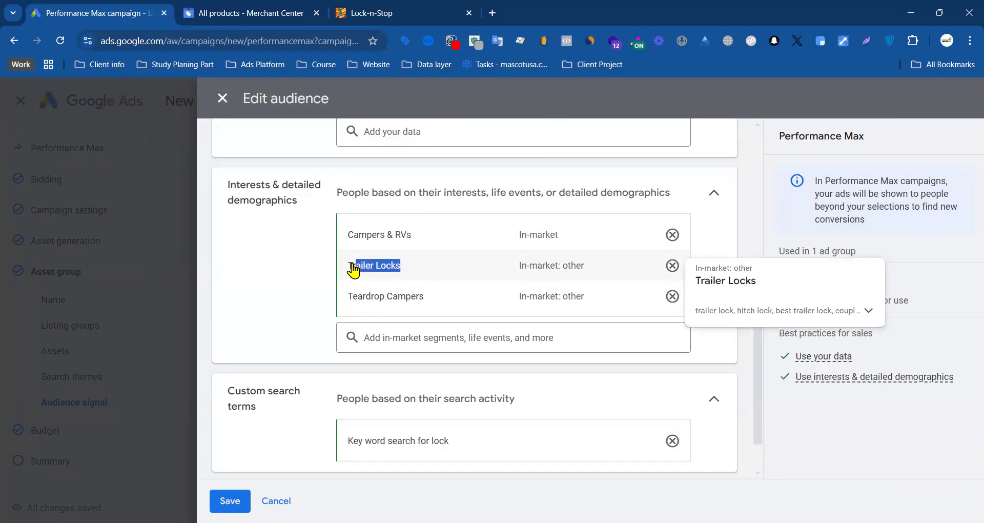
Step: Copy the Trailer Locks segment name into the interests search and shorten the query to "Locks"
right_click(396, 274)
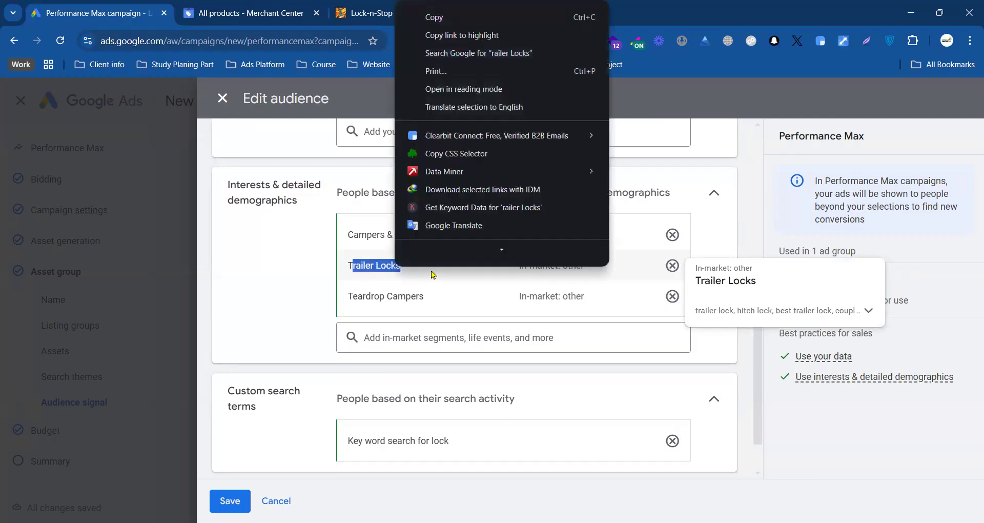
left_click(439, 19)
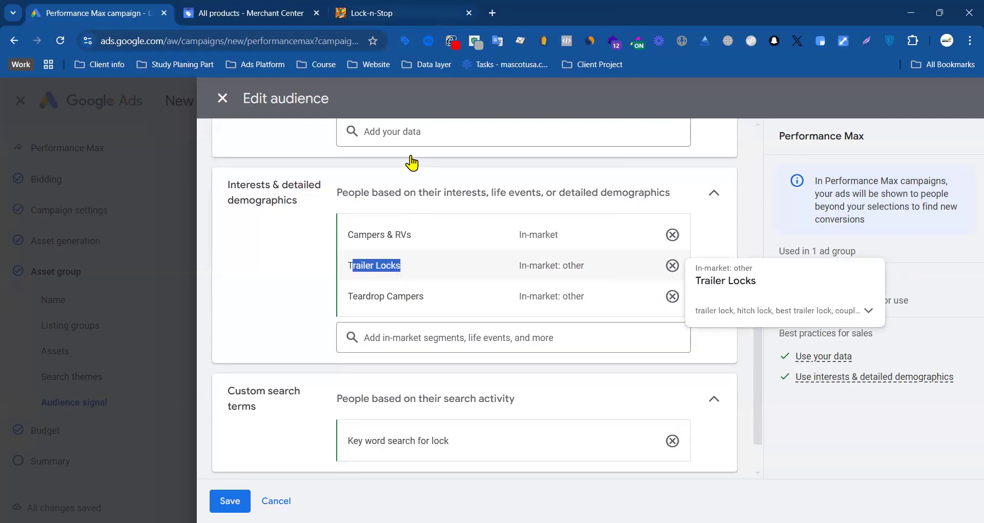
left_click(464, 340)
key("ctrl+v")
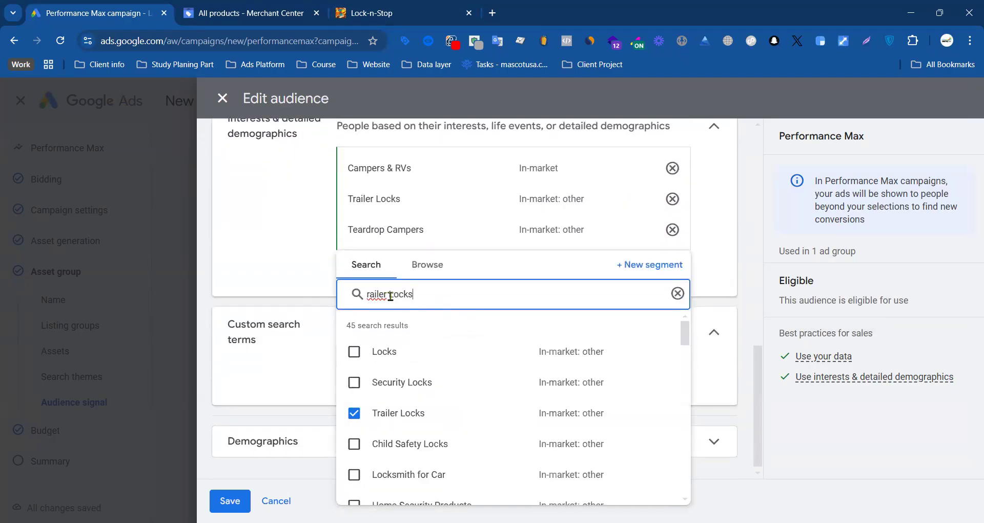
key("BackSpace")
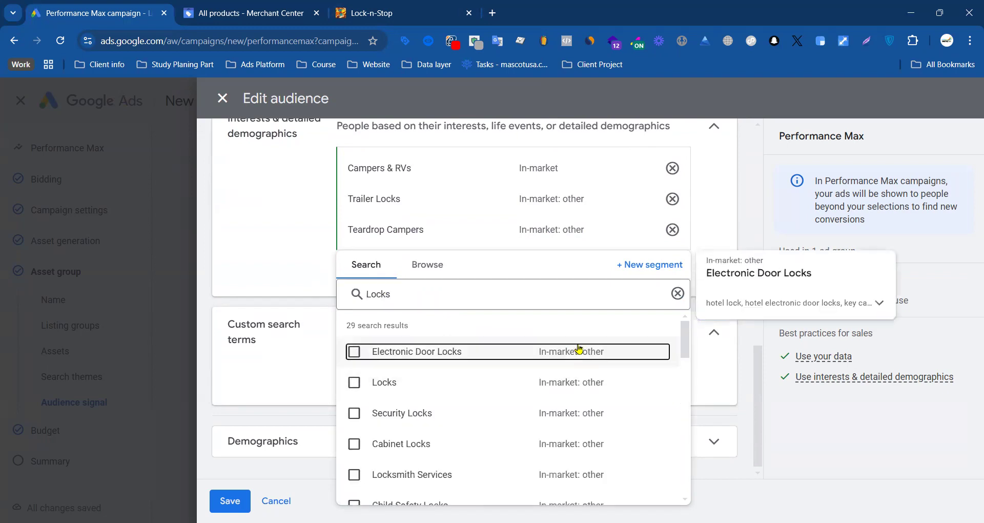
Step: Add the in-market segments Electronic Door Locks, Locks and Security Locks to the audience's interests
scroll(415, 398, "down", 3)
scroll(419, 387, "up", 3)
left_click(354, 352)
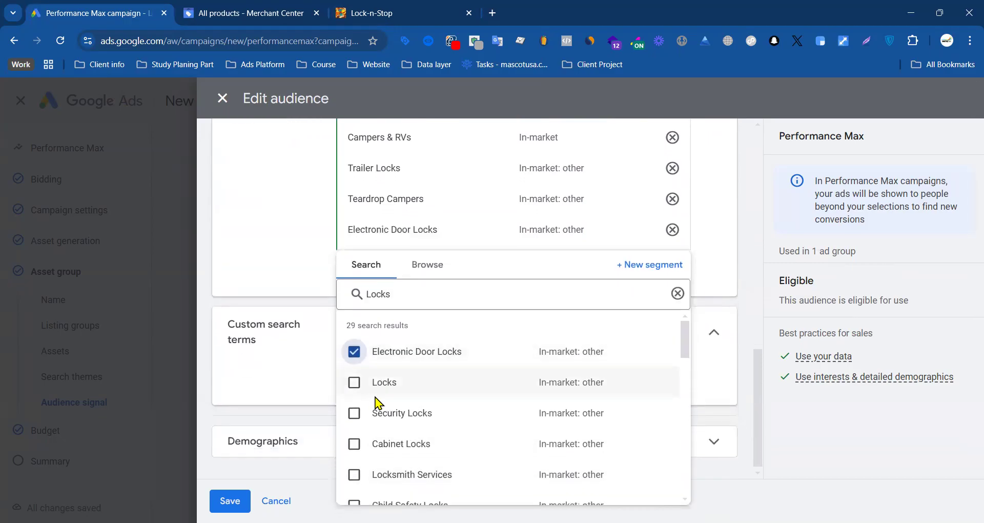
left_click(355, 382)
left_click(354, 413)
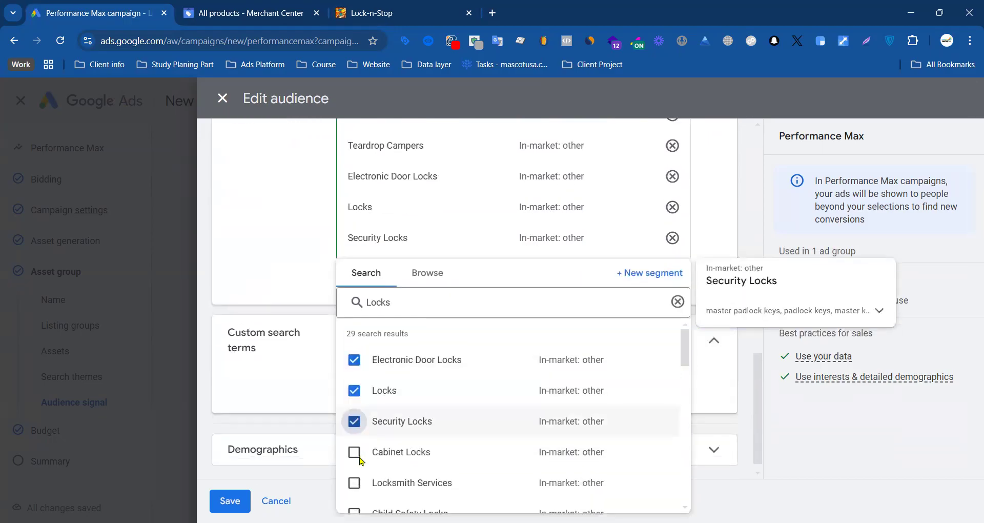
key("Escape")
scroll(451, 287, "up", 7)
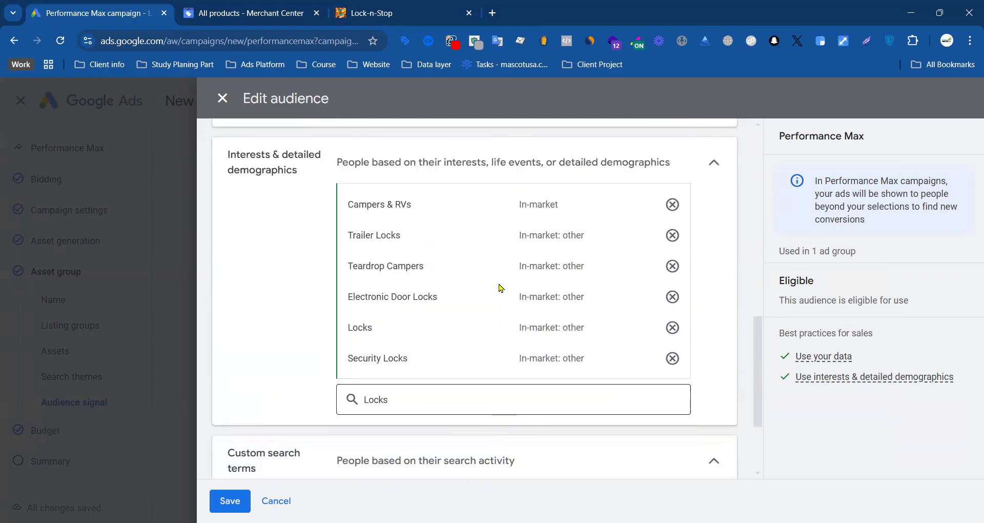
Step: Show the full keyword list of the custom search segment Key word search for lock
scroll(413, 373, "down", 3)
scroll(354, 307, "down", 3)
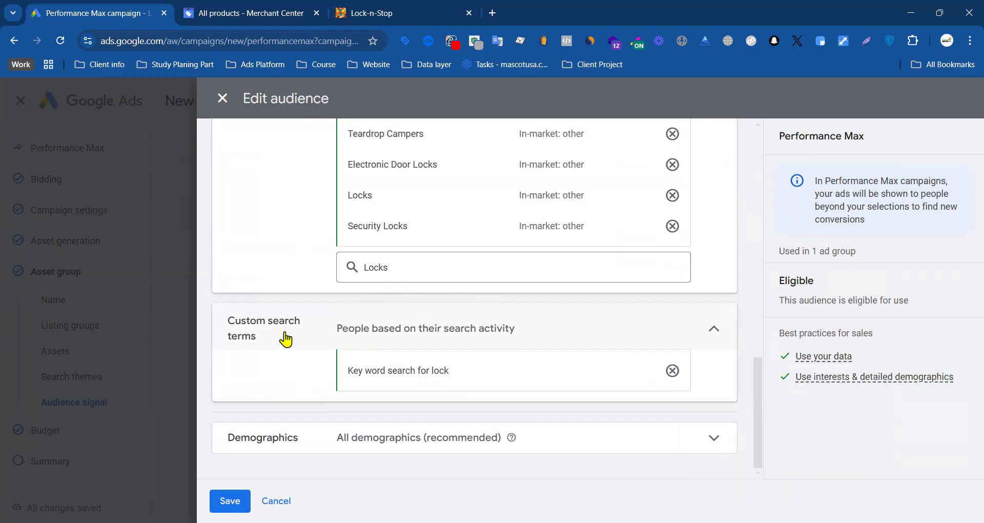
mouse_move(503, 373)
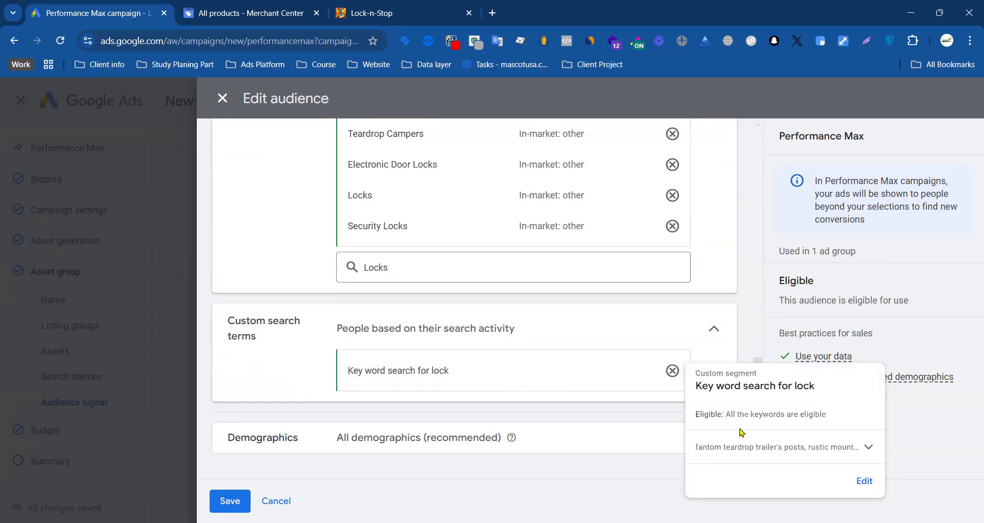
left_click(867, 447)
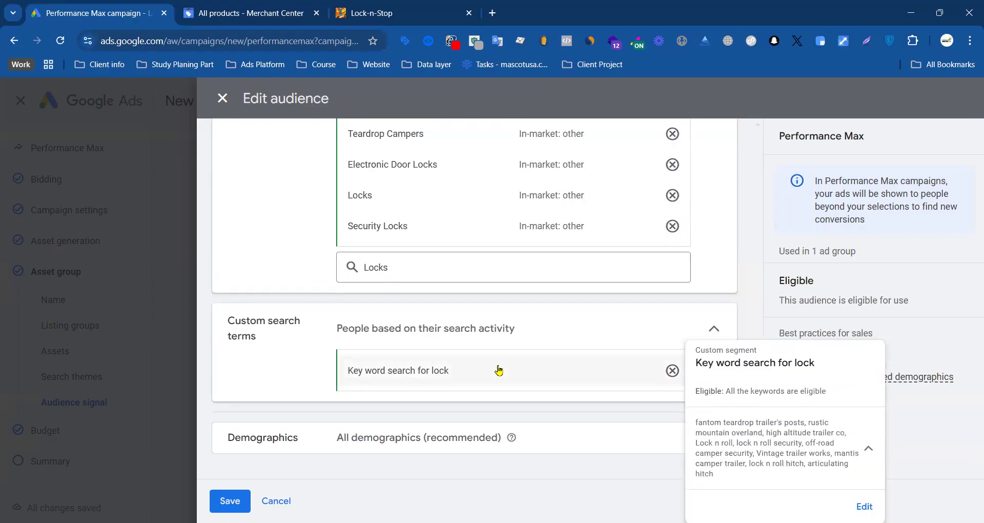
Step: Expand the audience's demographics and additional demographics, and review the age, parental status and household income settings
left_click(413, 439)
scroll(468, 415, "down", 4)
left_click(398, 421)
scroll(430, 402, "down", 4)
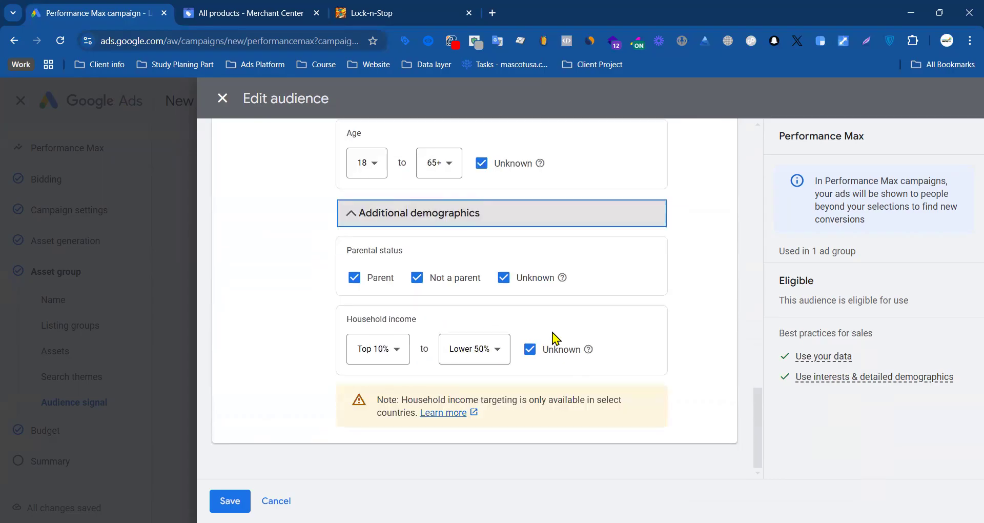
scroll(510, 334, "up", 6)
scroll(398, 345, "down", 6)
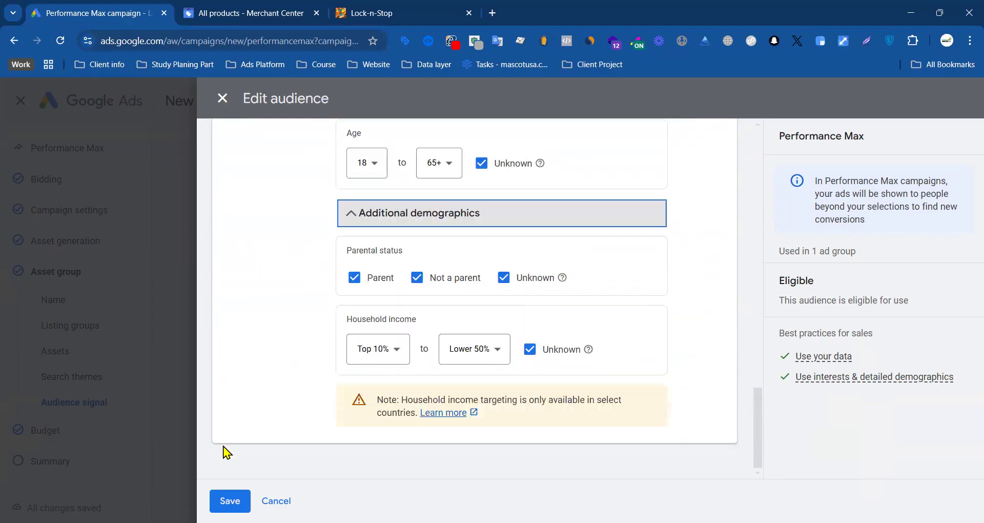
Step: Save the changes to the existing Kraken Keywords audience rather than a copy, and continue to the campaign budget
left_click(236, 501)
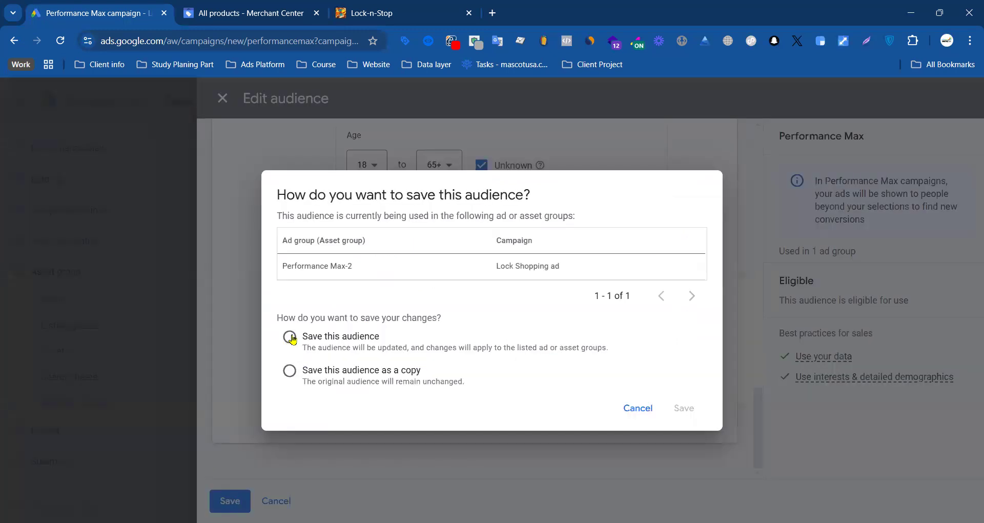
left_click(691, 416)
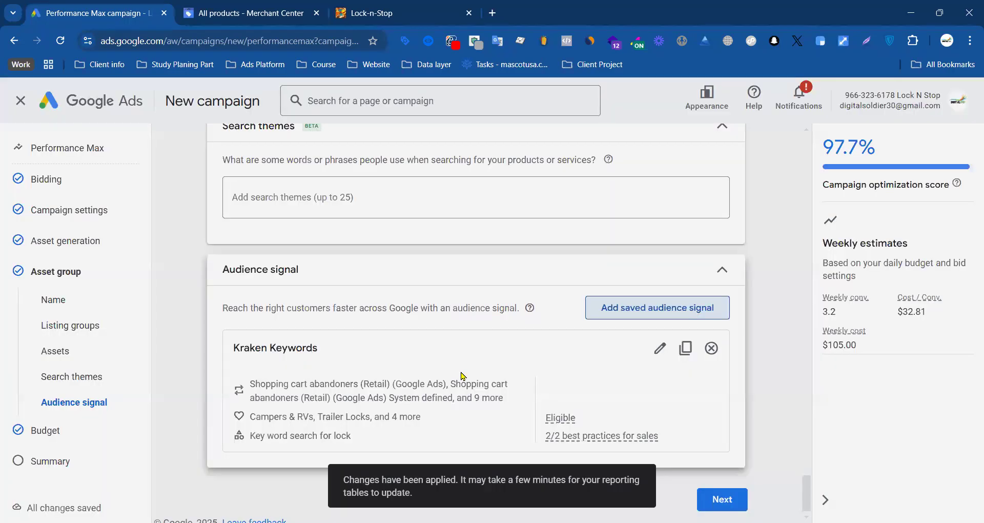
scroll(392, 351, "down", 1)
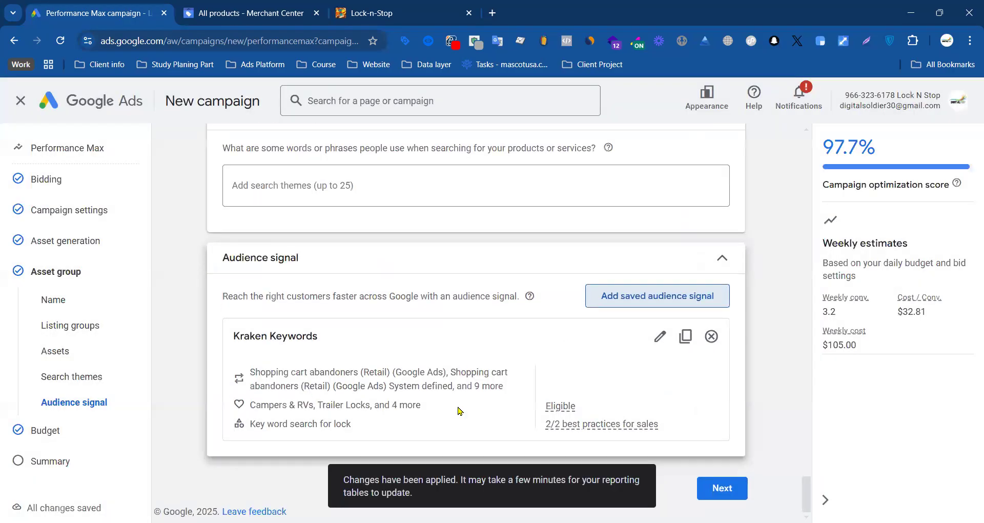
left_click(723, 488)
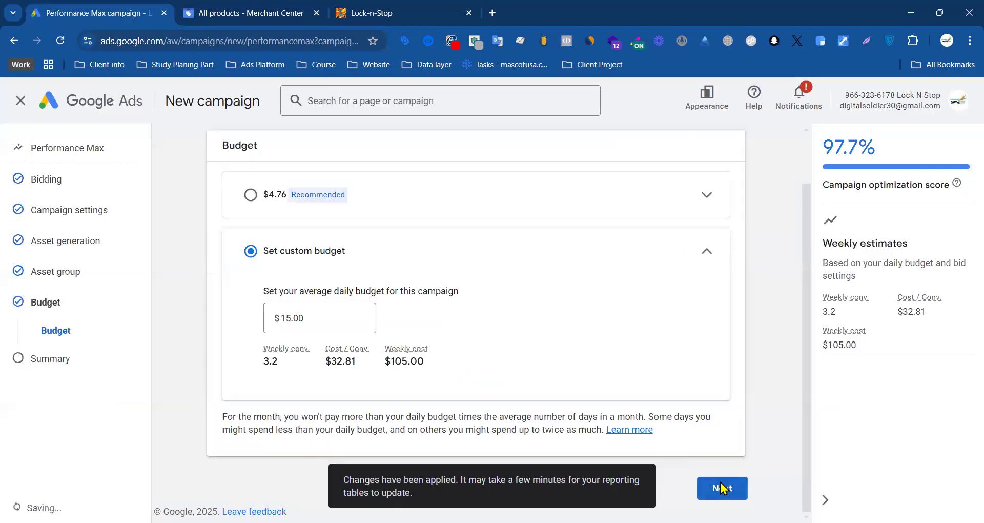
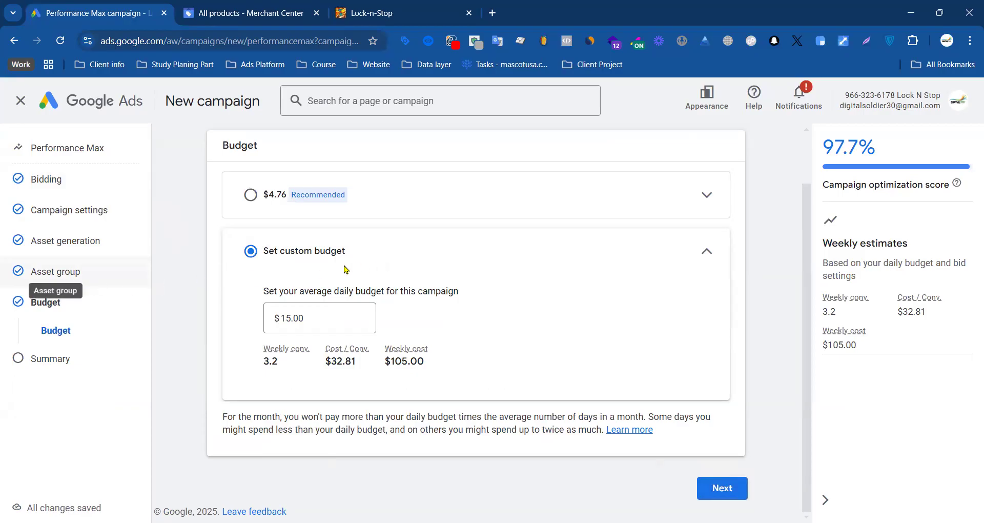
Step: Return to the campaign's asset group and open the listing groups' product choice for editing
left_click(56, 272)
scroll(368, 278, "down", 3)
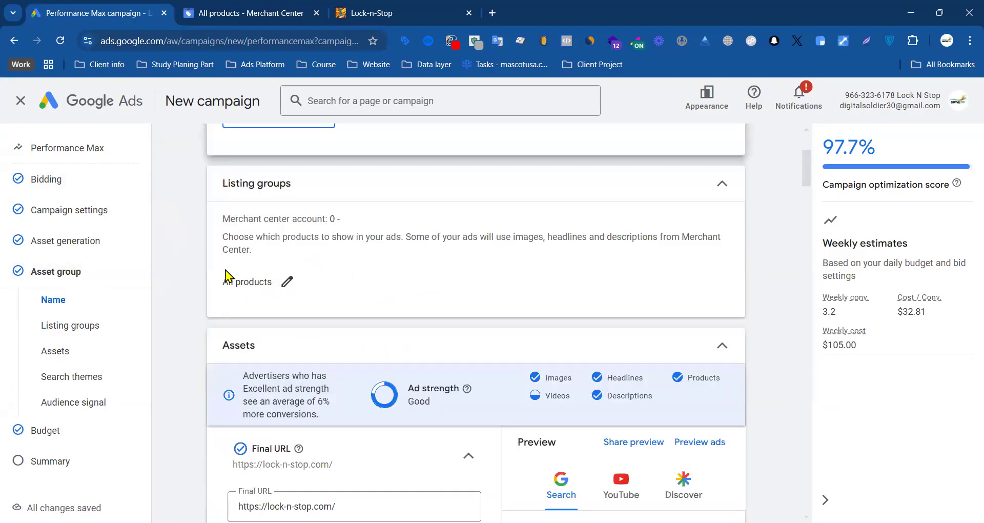
left_click_drag(220, 188, 321, 182)
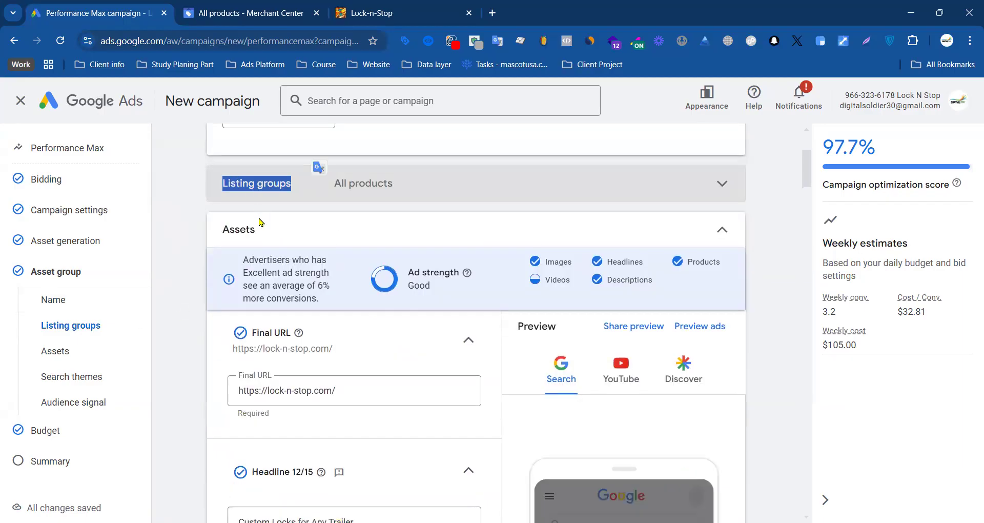
left_click(413, 185)
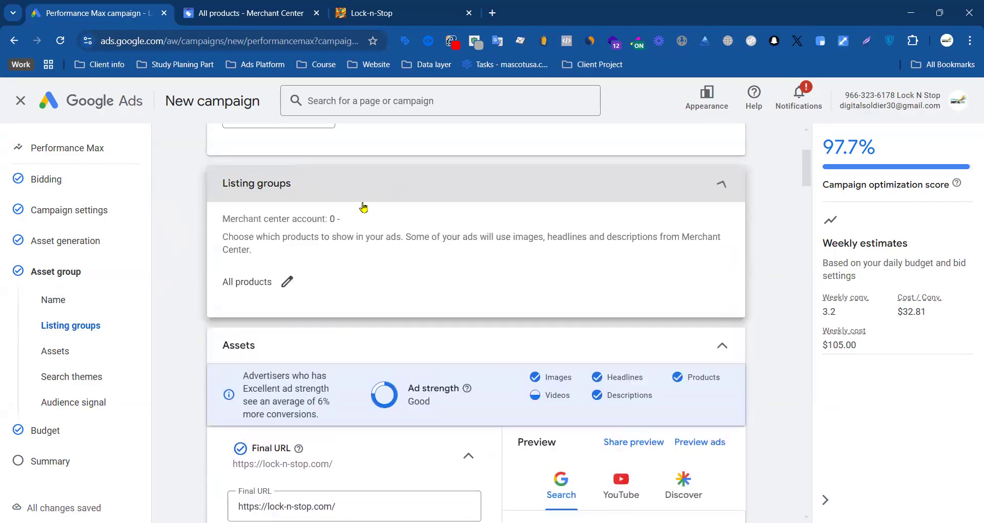
left_click_drag(222, 288, 257, 282)
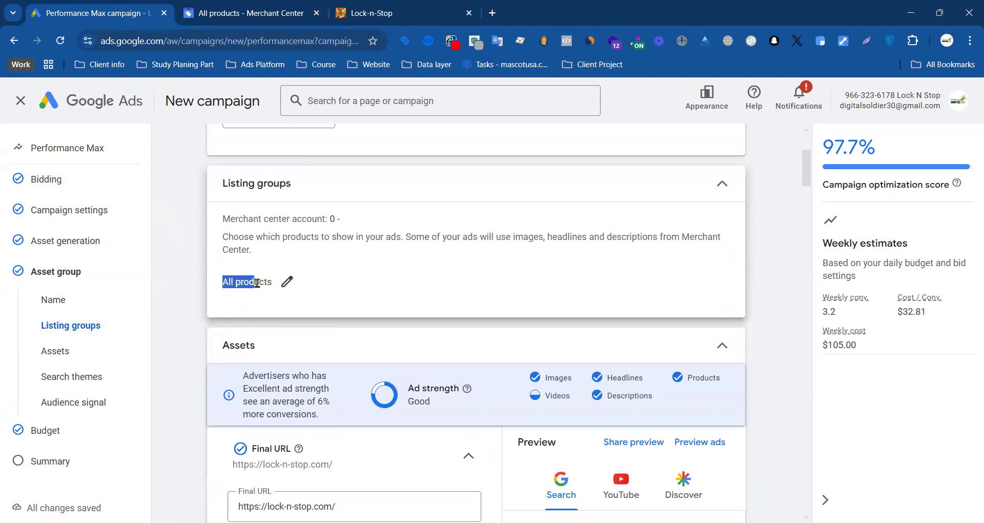
left_click(285, 282)
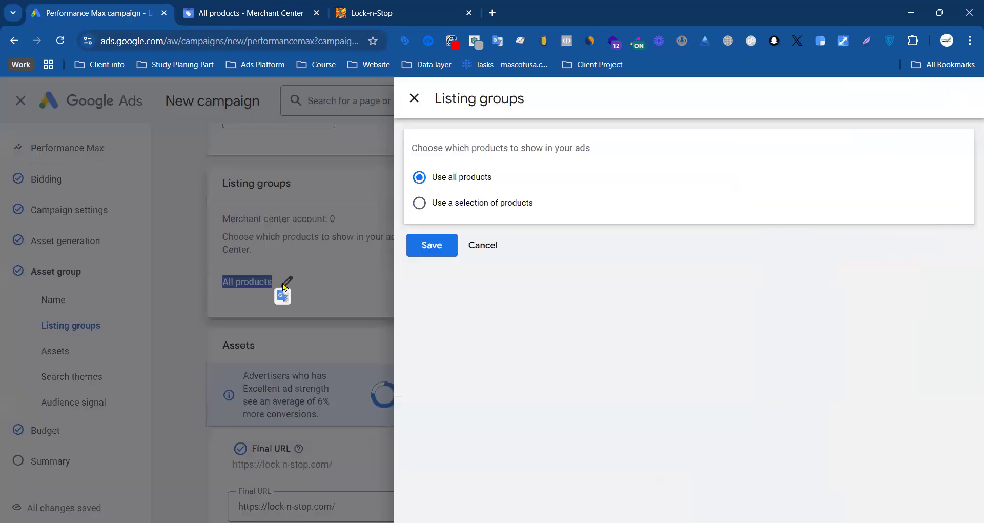
Step: Set the listing groups to use a selection of products and list them by Item ID
left_click(457, 205)
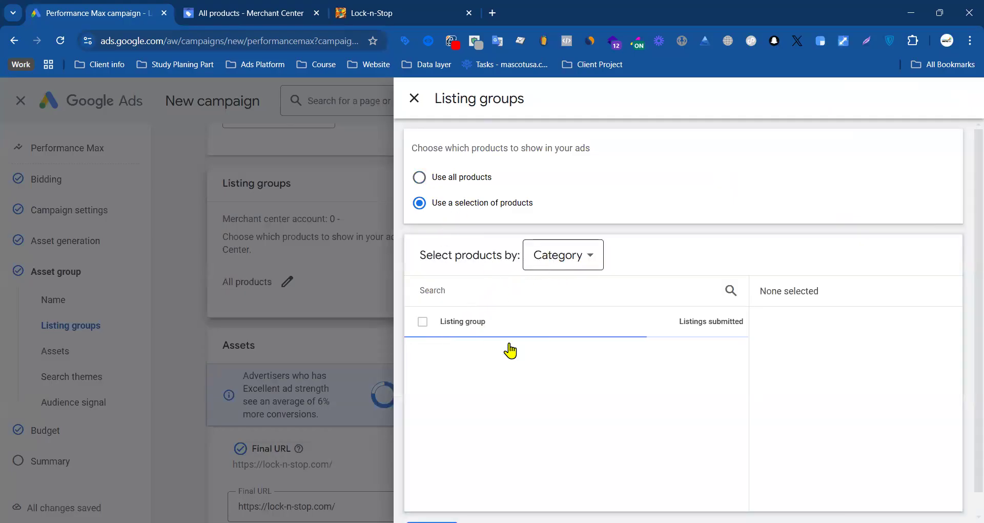
scroll(538, 339, "down", 3)
scroll(548, 336, "up", 3)
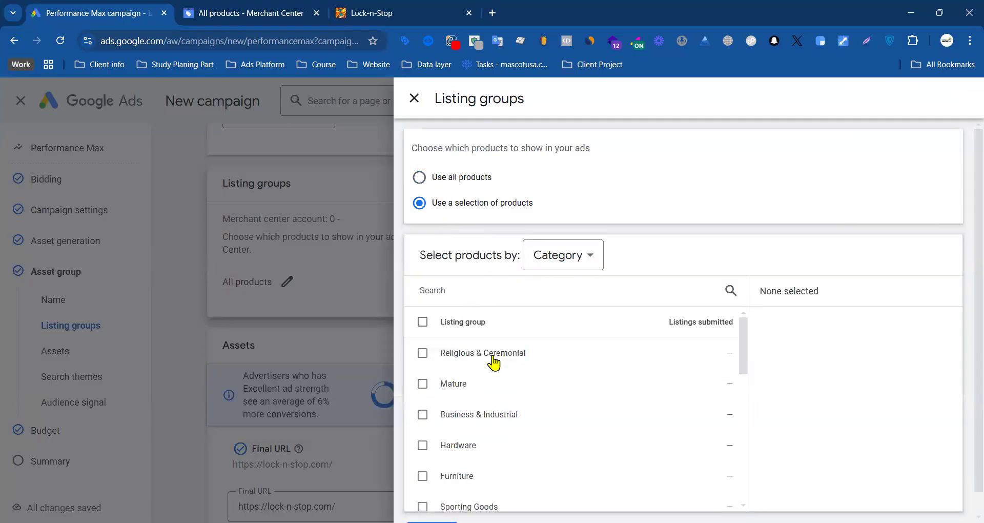
left_click(588, 254)
left_click(558, 301)
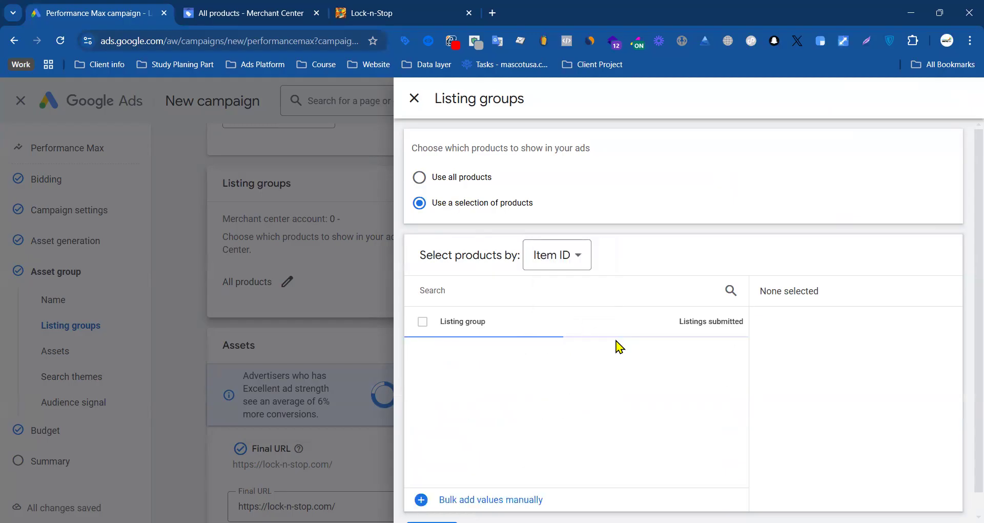
Step: List the selectable product groups by Condition and by Custom label 1, and return to listing them by Category
left_click(565, 243)
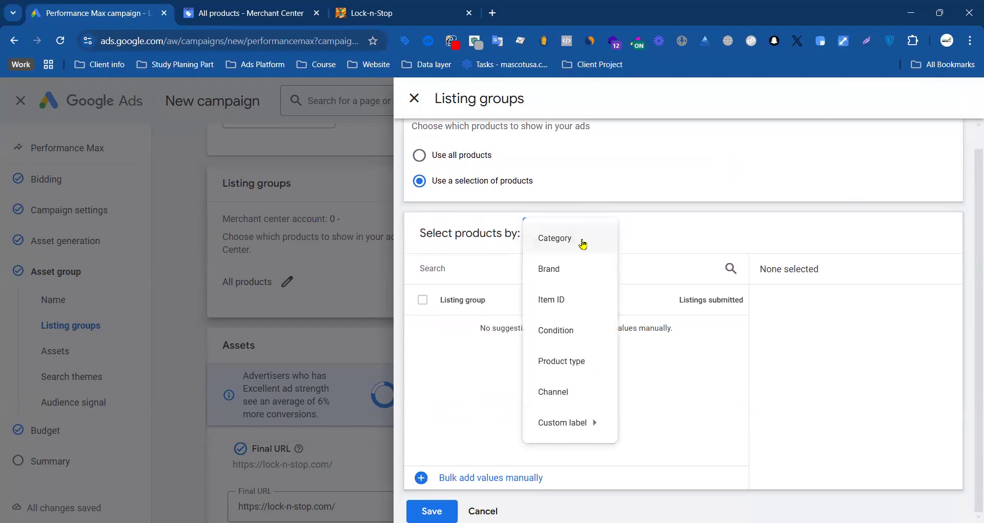
left_click(567, 333)
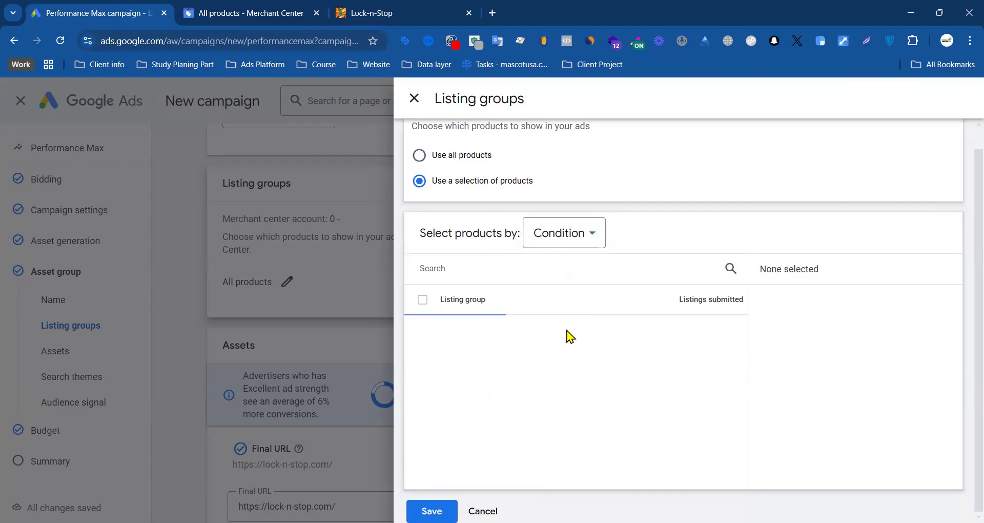
left_click(591, 235)
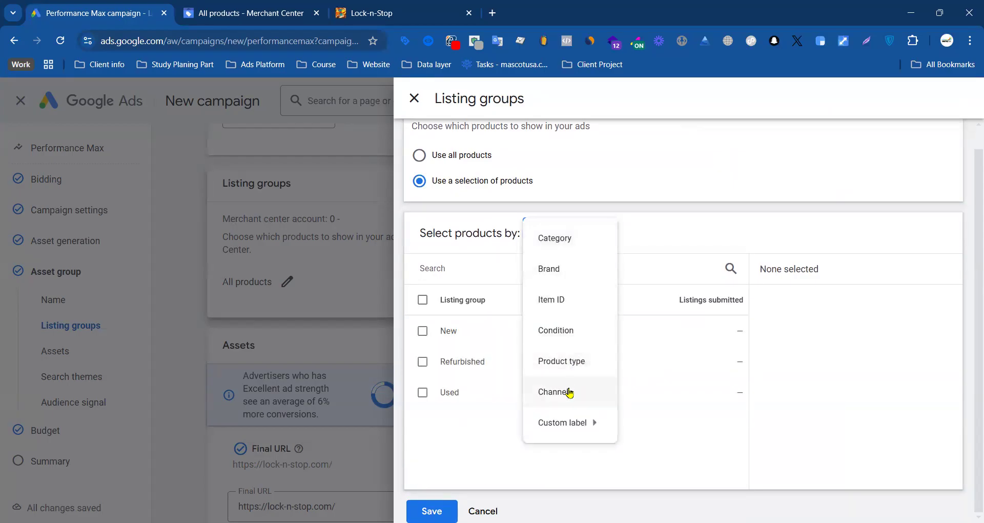
mouse_move(589, 423)
left_click(675, 404)
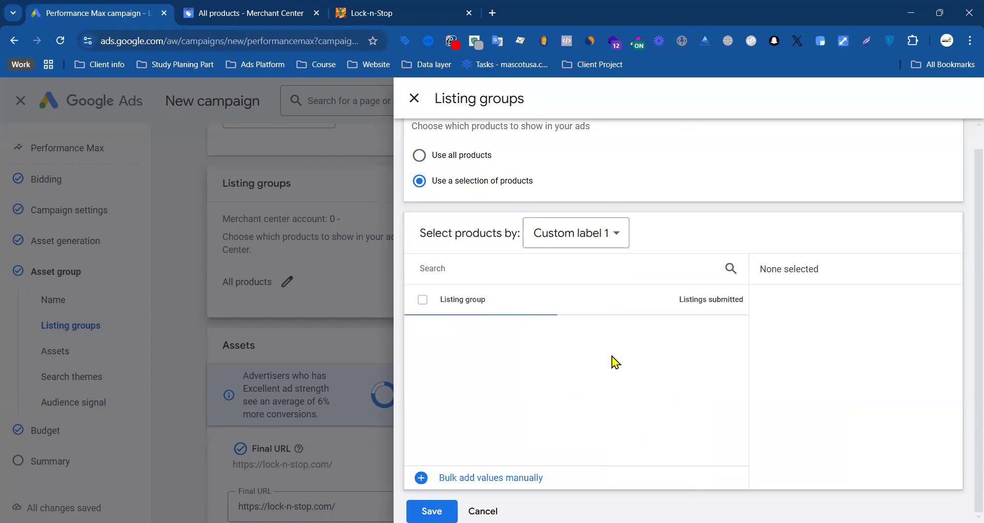
left_click(593, 229)
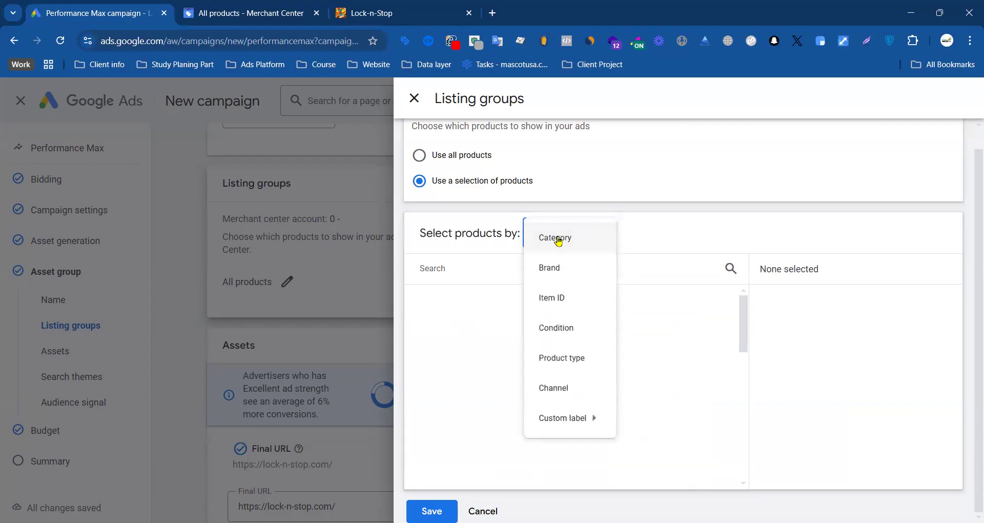
left_click(558, 241)
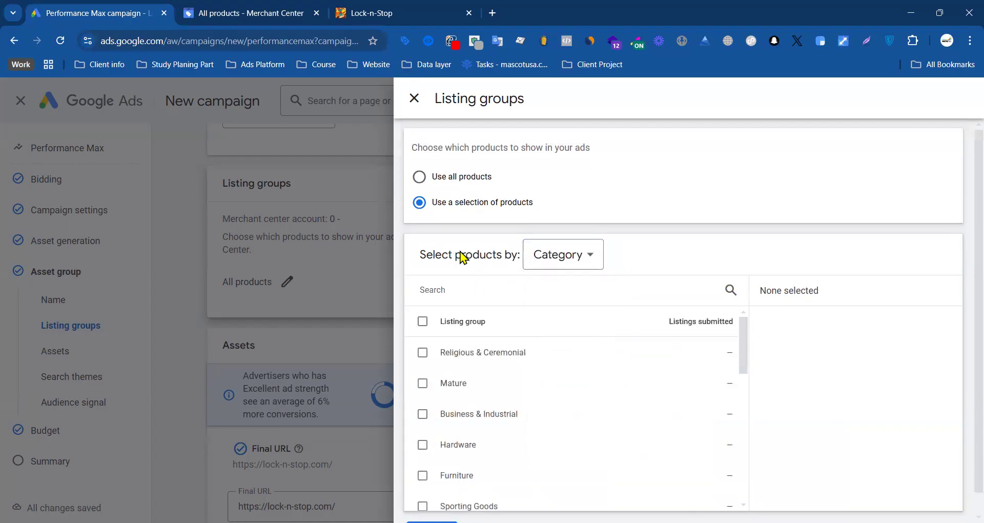
Step: Switch the listing groups to all products and back to a selection of products, and show the available grouping attributes
left_click(276, 10)
left_click(147, 10)
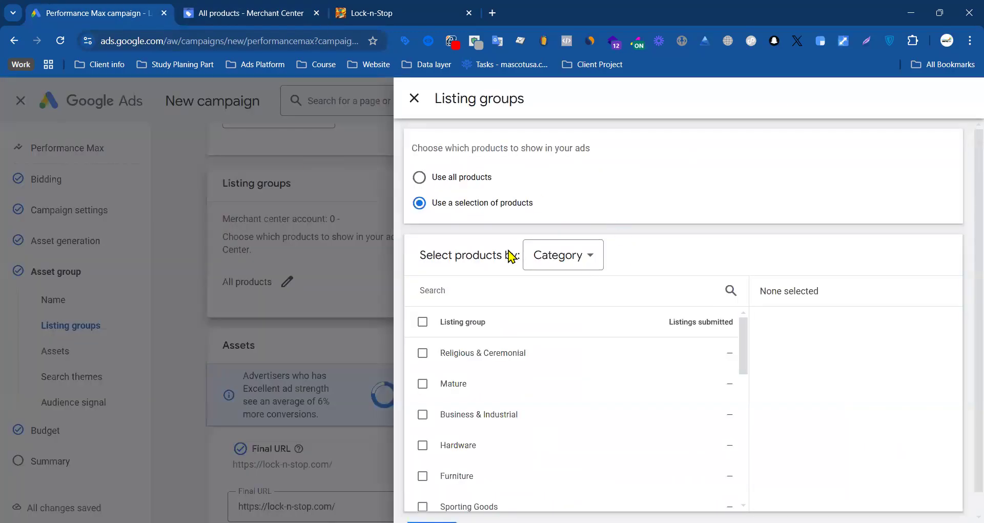
left_click(420, 178)
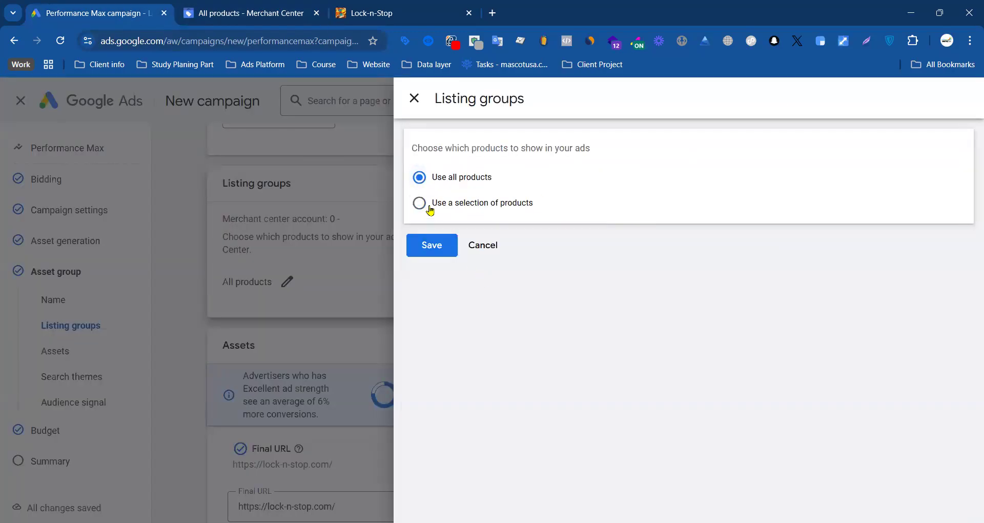
left_click(430, 207)
left_click(584, 258)
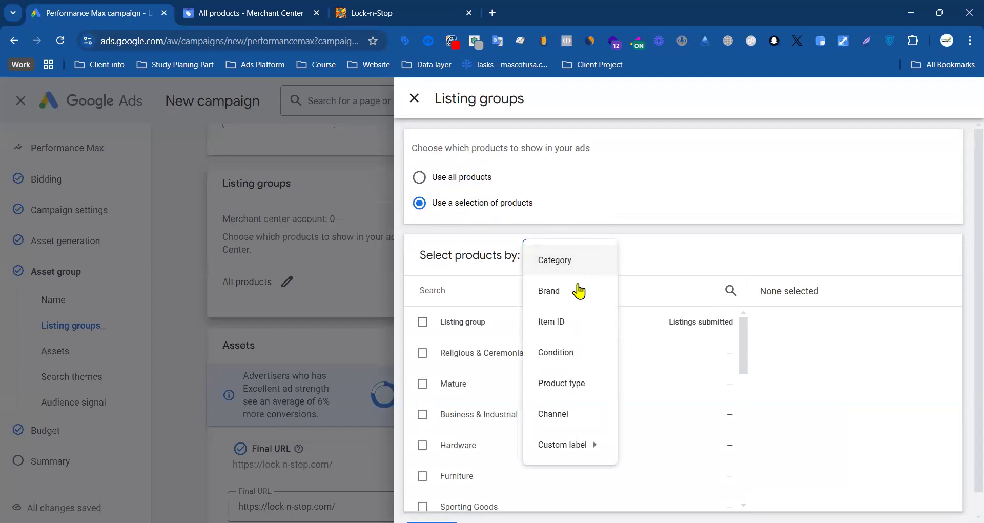
Step: Open deltabelt.com in a new browser tab and place the Lock-n-Stop tab beside the campaign tab
left_click(491, 13)
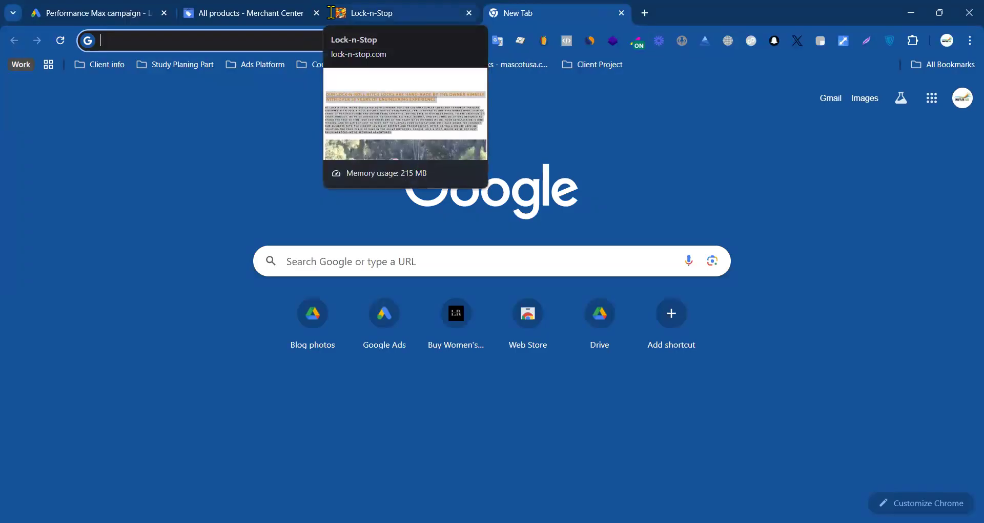
type("d")
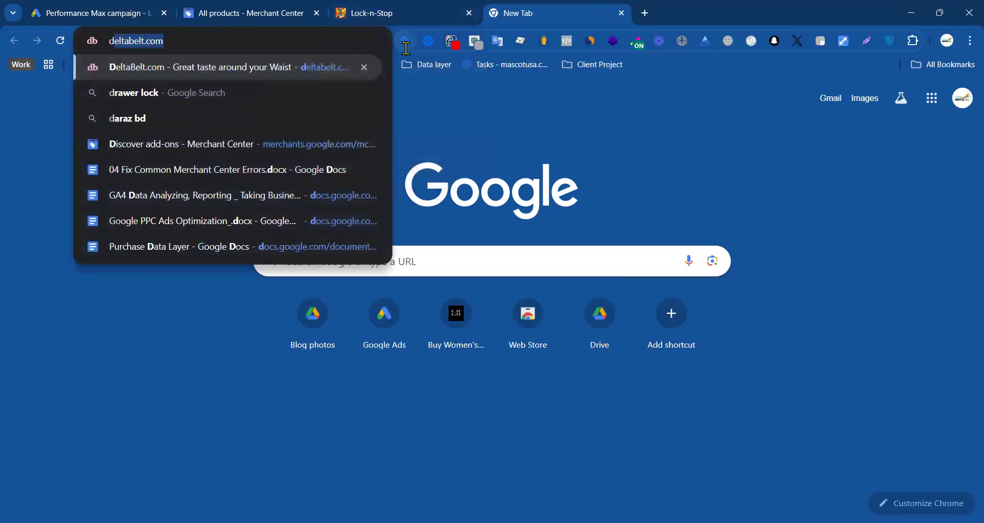
key("Return")
left_click_drag(423, 12, 309, 12)
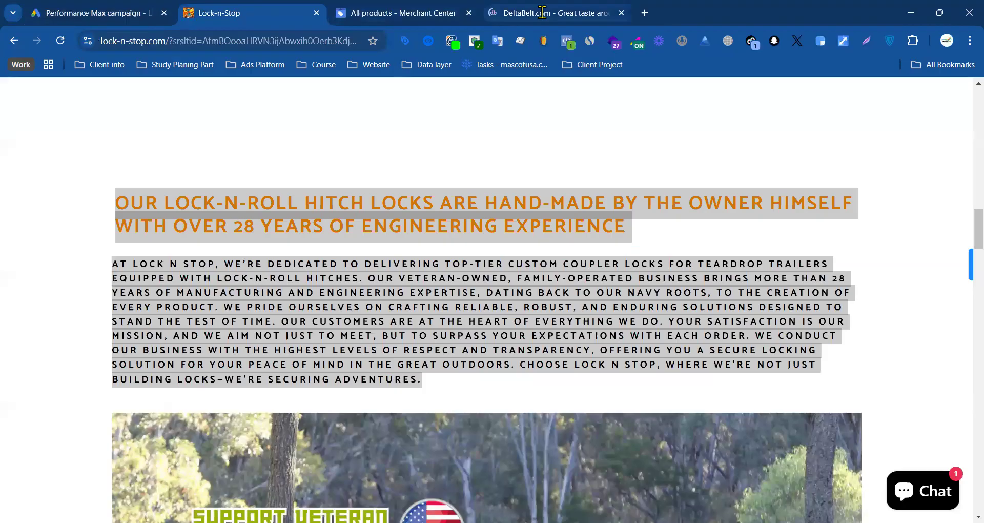
left_click(542, 12)
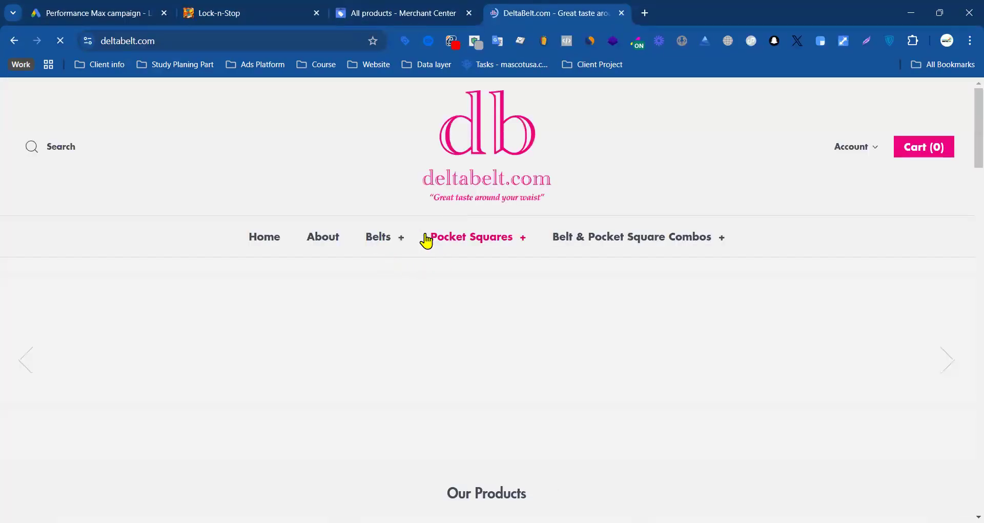
Step: Look over the deltabelt.com home page and its main product categories
scroll(480, 236, "down", 5)
scroll(481, 237, "up", 6)
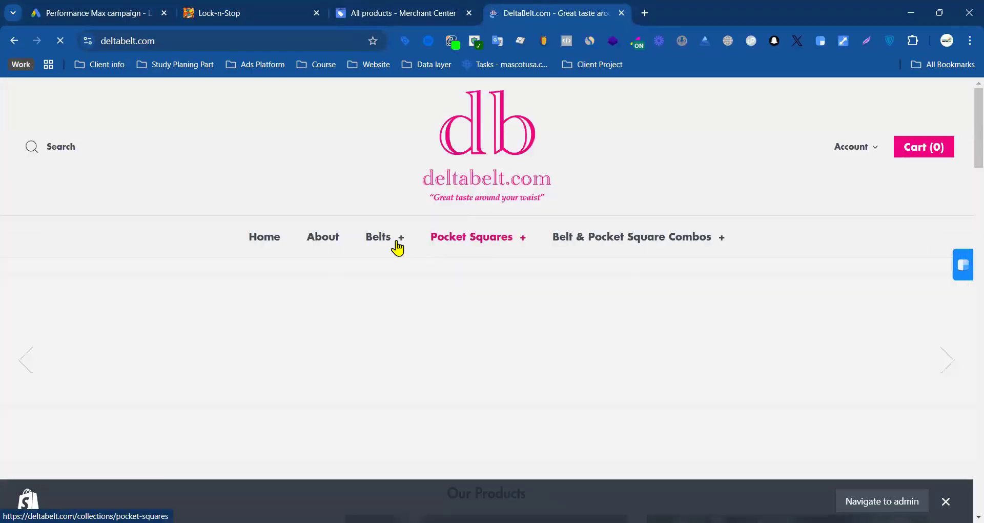
scroll(398, 248, "down", 15)
scroll(408, 244, "up", 10)
scroll(619, 203, "up", 6)
scroll(379, 208, "down", 3)
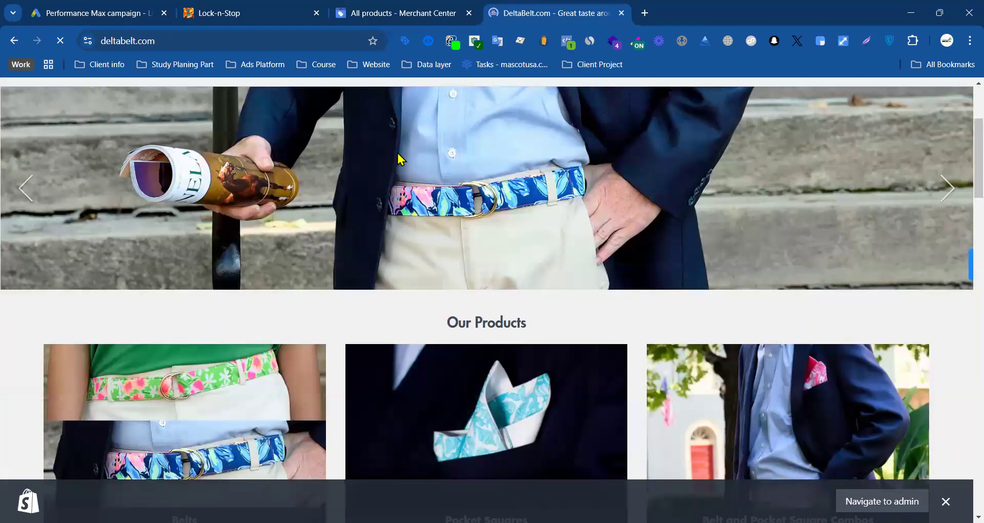
scroll(399, 161, "up", 3)
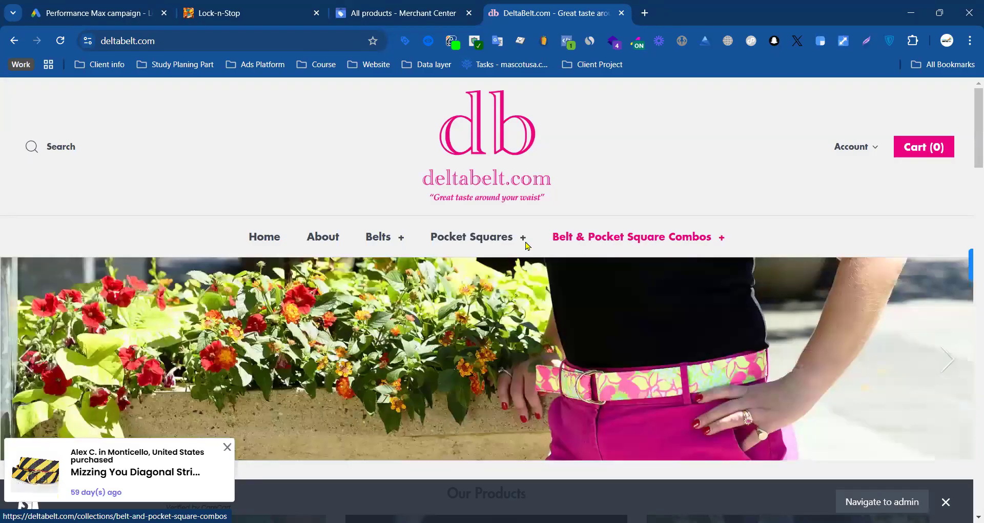
Step: Browse the Collegiate Collection under Belts and the one under Pocket Squares
left_click(377, 245)
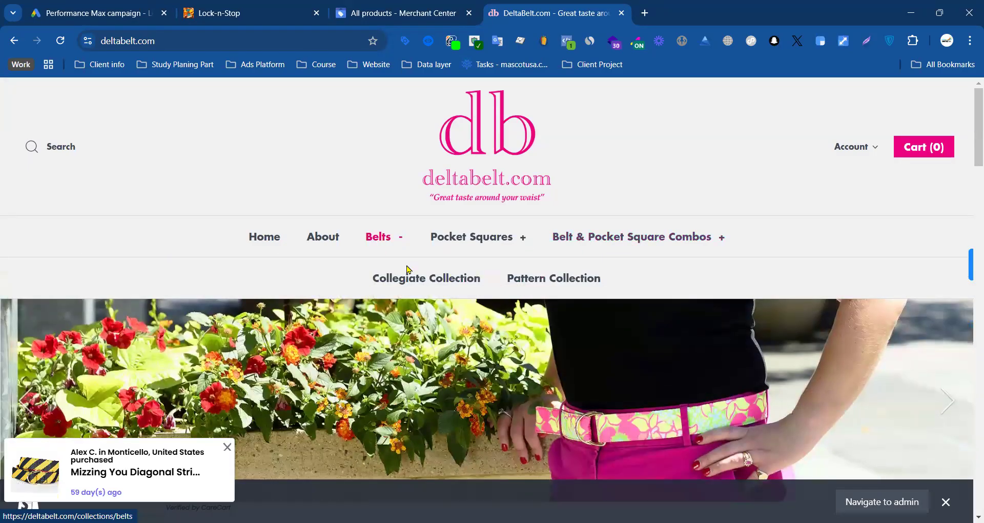
left_click(416, 285)
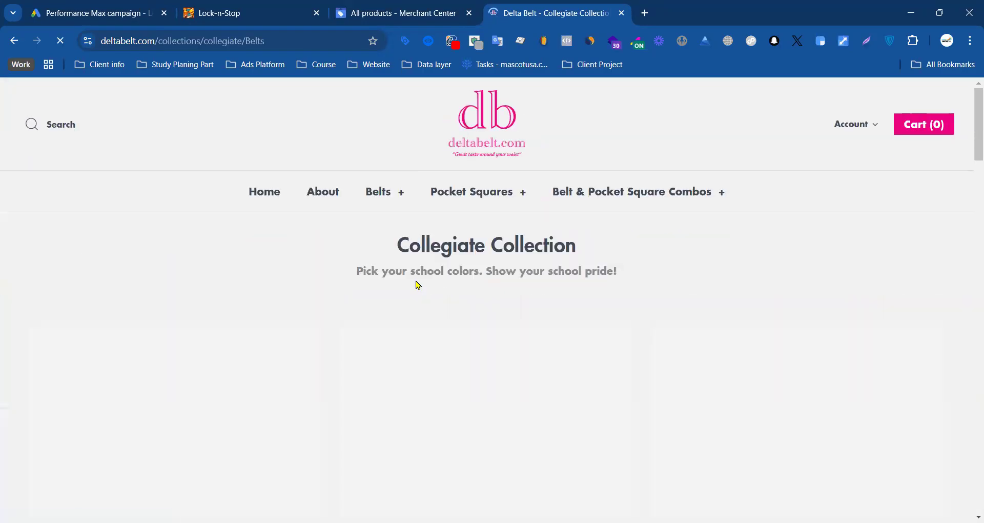
scroll(431, 302, "down", 5)
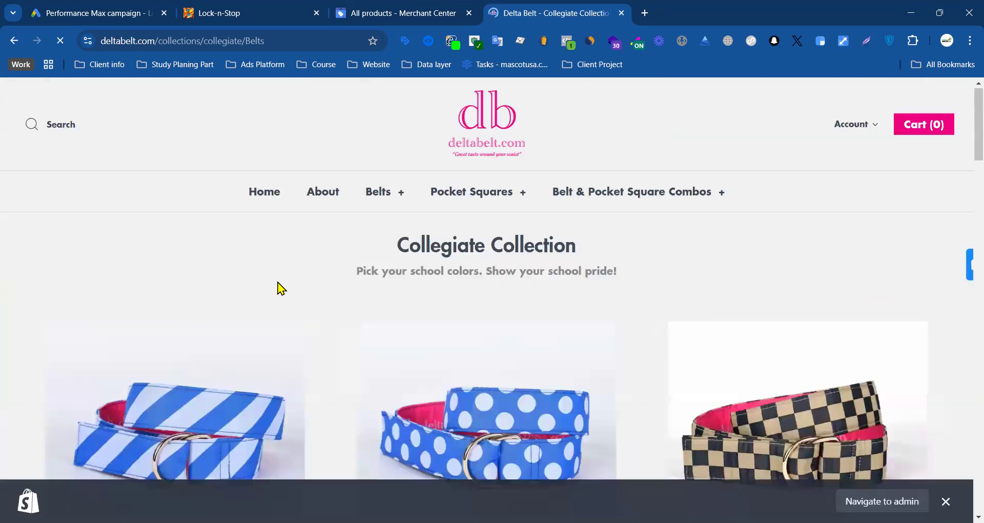
left_click(503, 198)
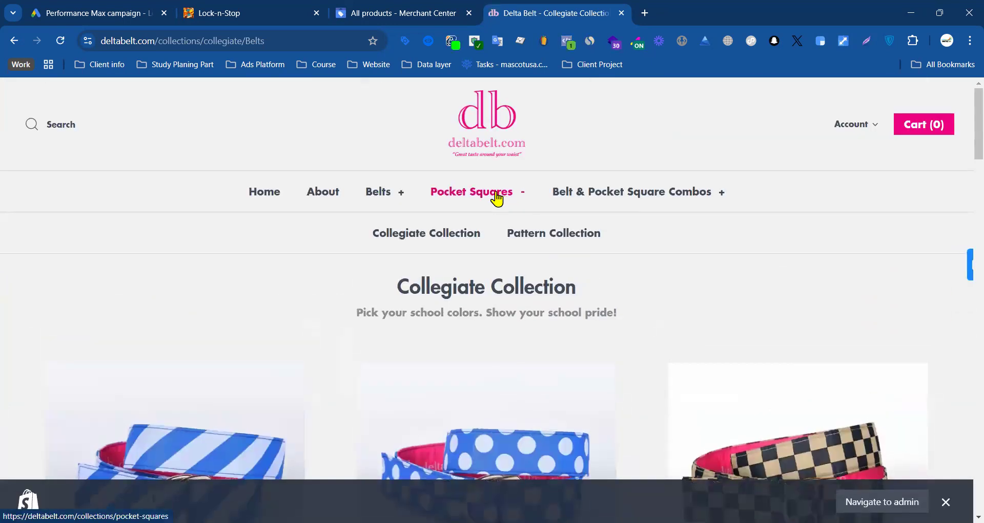
left_click(460, 240)
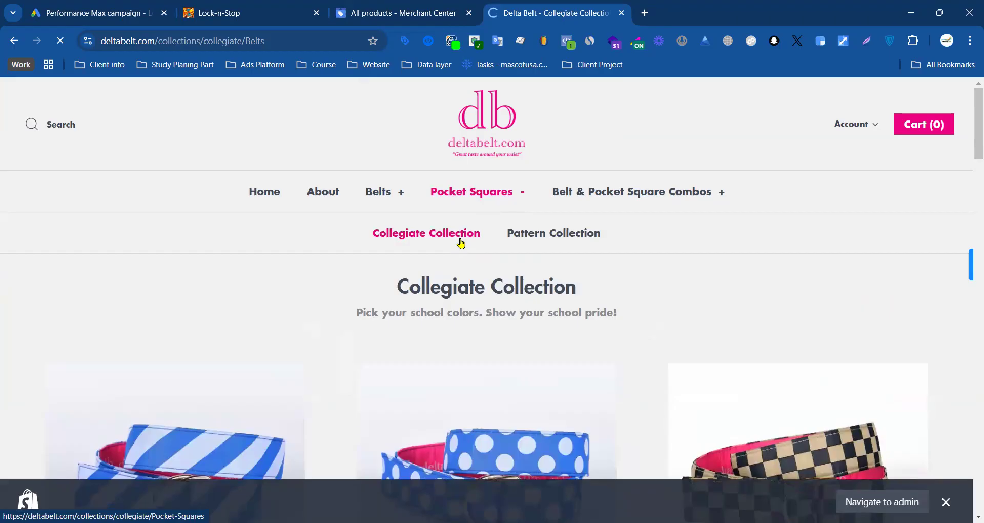
scroll(421, 260, "down", 6)
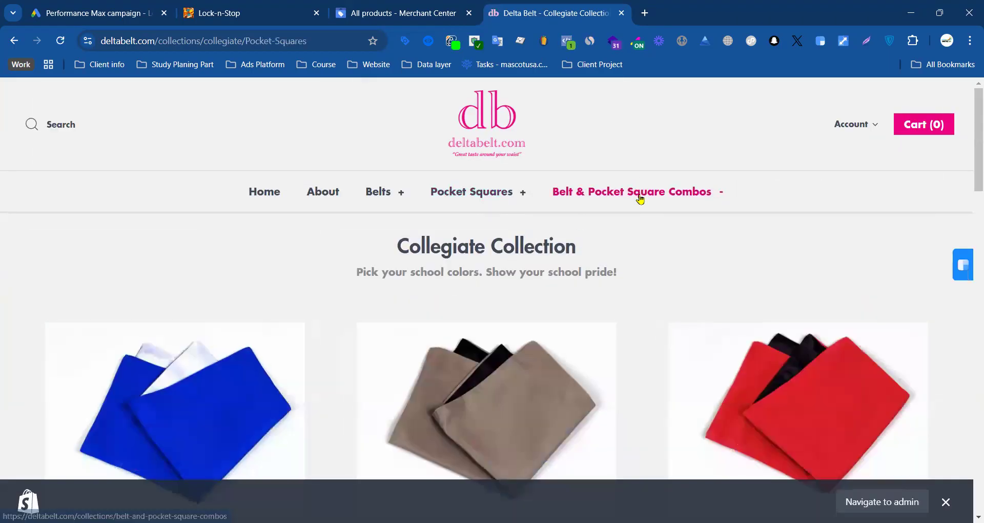
Step: Browse the Collegiate Collection under Belt & Pocket Square Combos, and return to the one under Belts
mouse_move(664, 201)
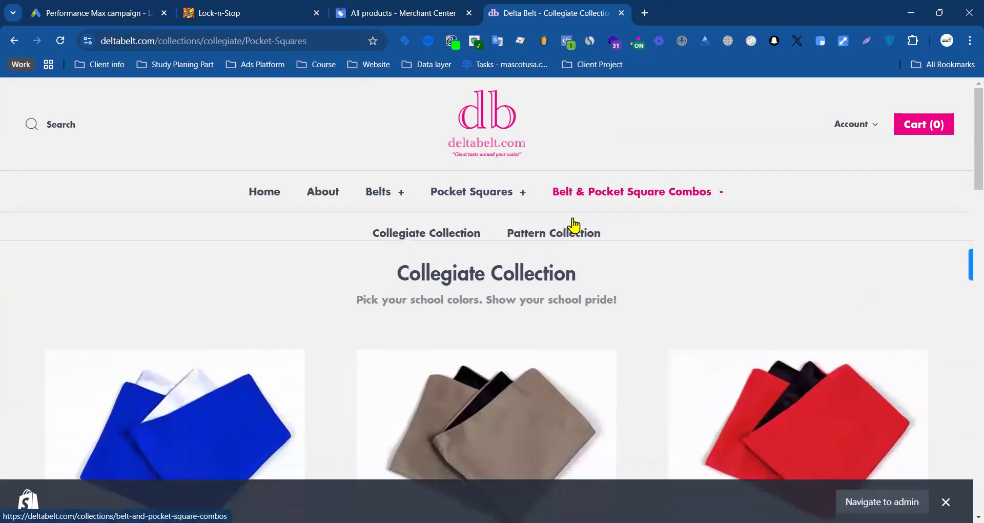
left_click(481, 241)
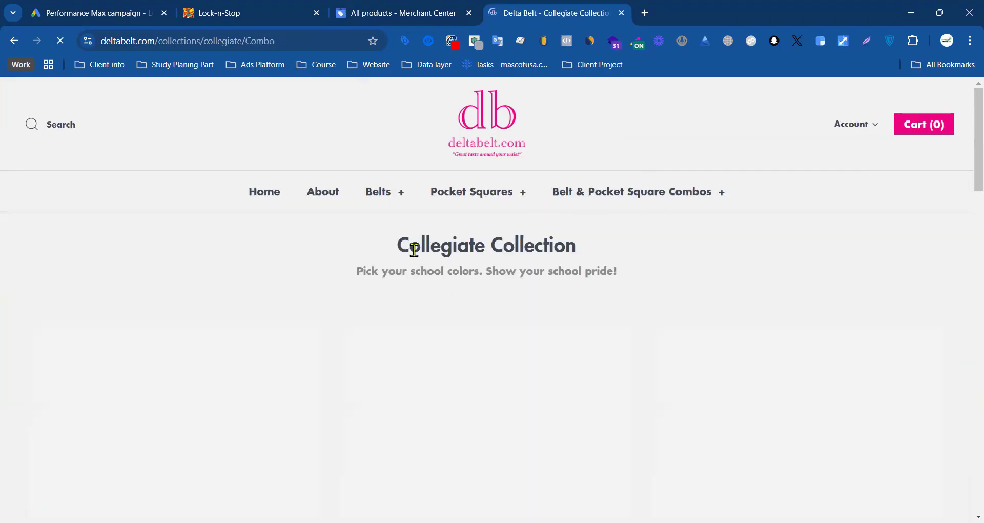
scroll(349, 268, "down", 8)
scroll(380, 256, "up", 6)
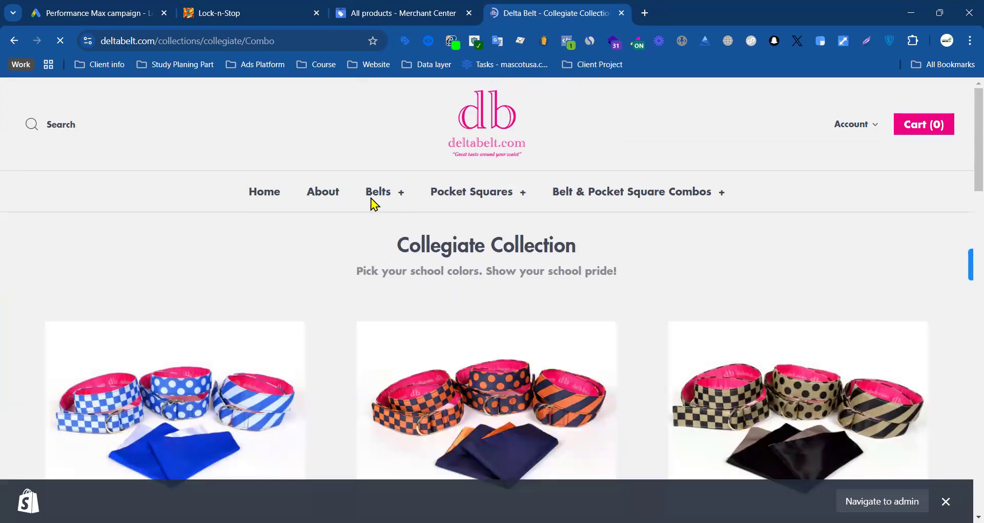
mouse_move(376, 203)
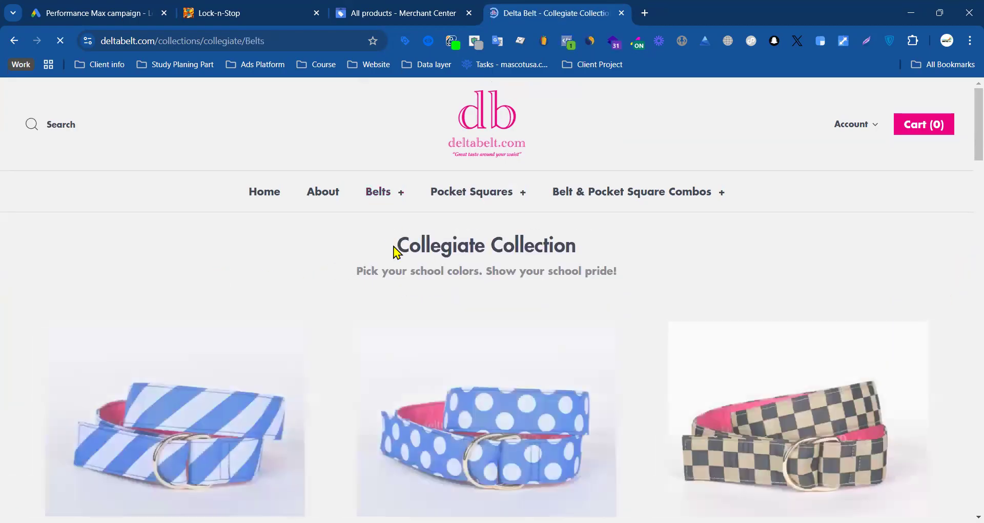
scroll(300, 259, "down", 3)
scroll(345, 215, "up", 3)
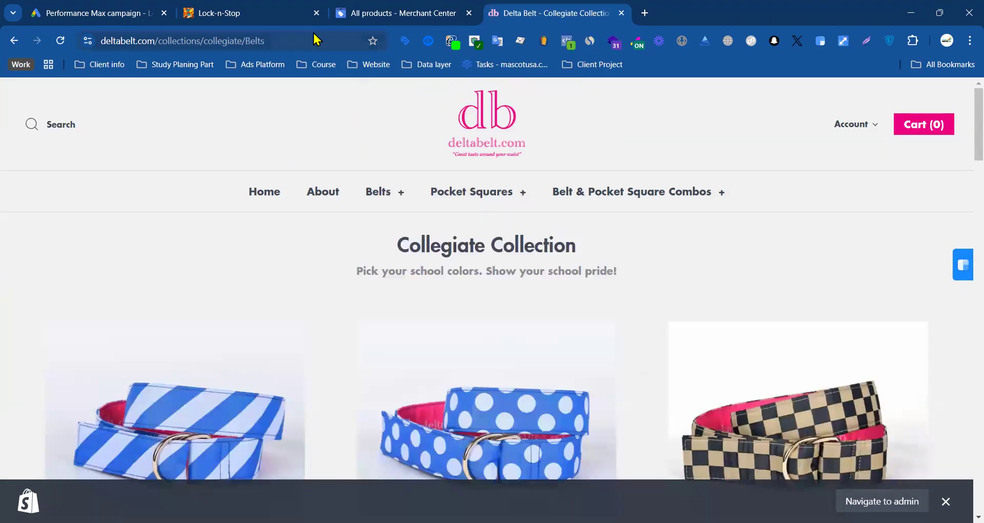
Step: Return to the Performance Max campaign, close the listing groups editor and examine the asset group's Final URL and Listing groups sections
left_click(171, 49)
left_click(129, 160)
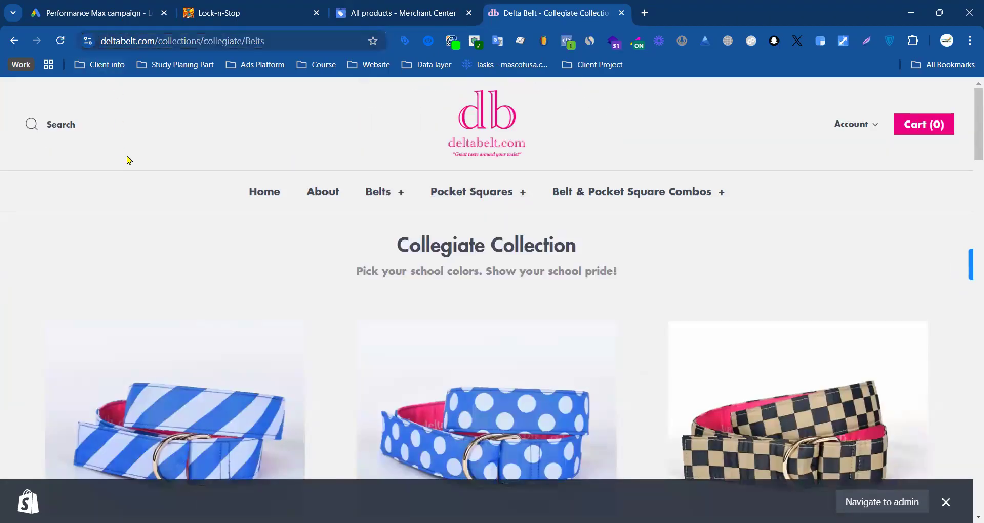
left_click(125, 13)
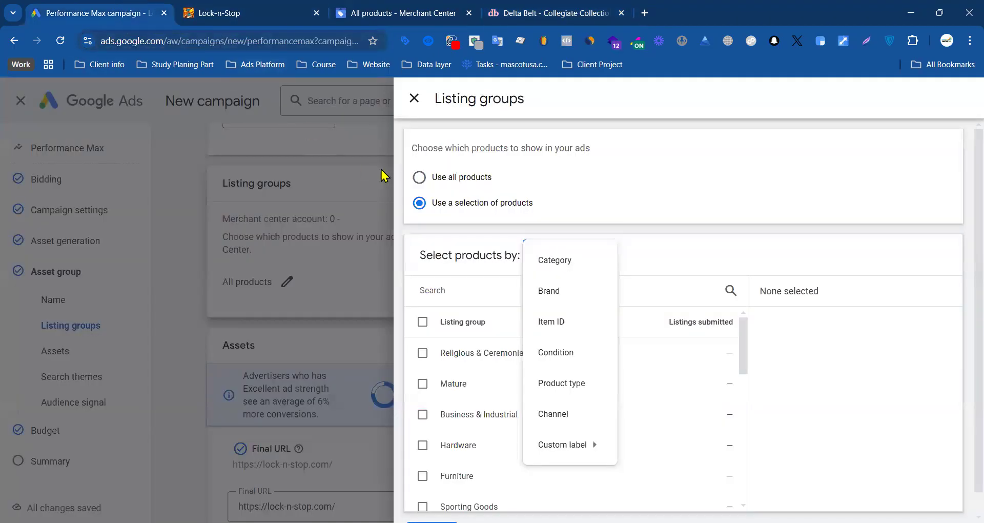
left_click(414, 98)
scroll(297, 400, "down", 3)
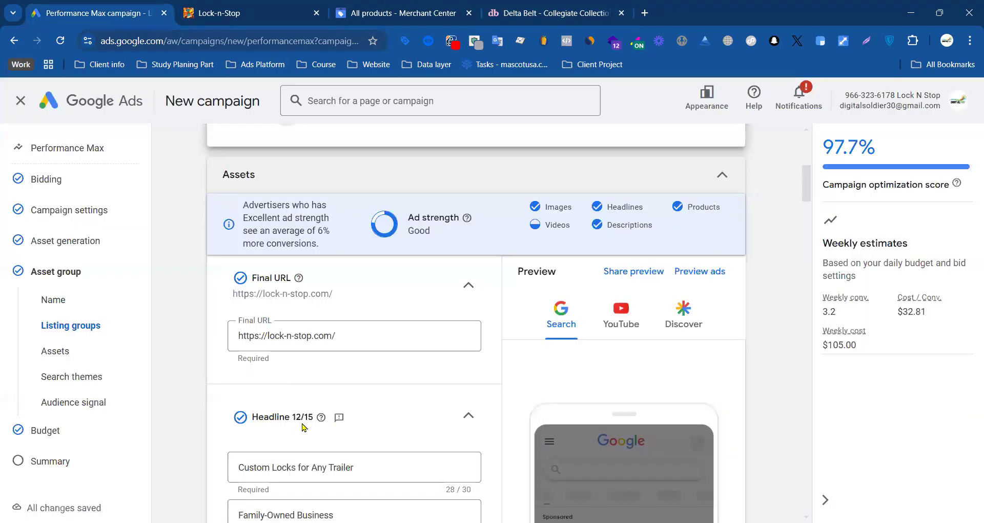
left_click_drag(358, 337, 238, 338)
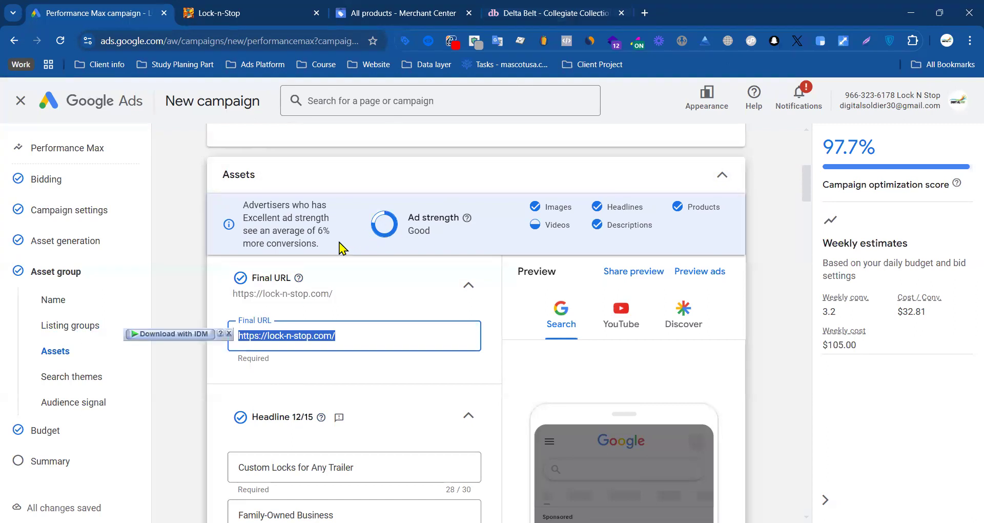
scroll(290, 234, "up", 6)
scroll(292, 306, "down", 3)
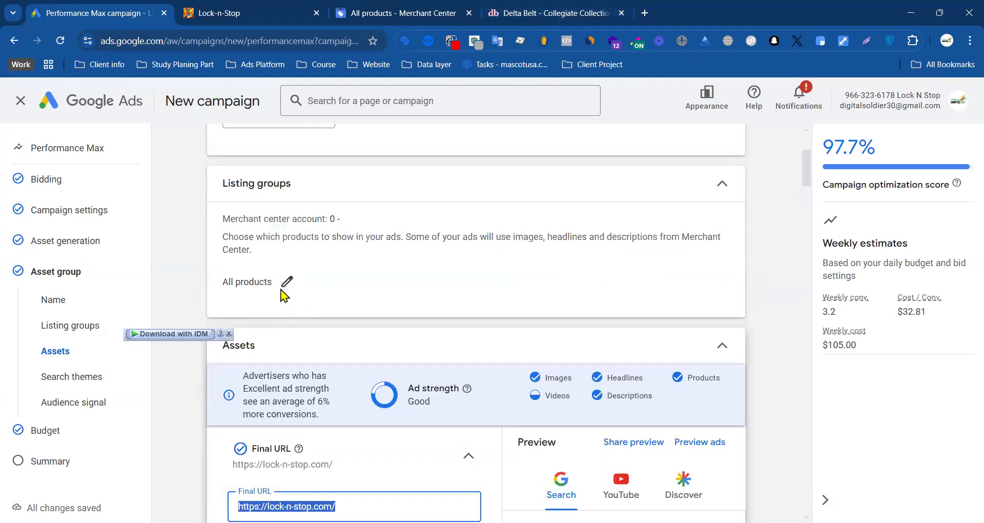
Step: Switch to the deltabelt.com page and highlight the Collegiate Collection heading and tagline
left_click(548, 13)
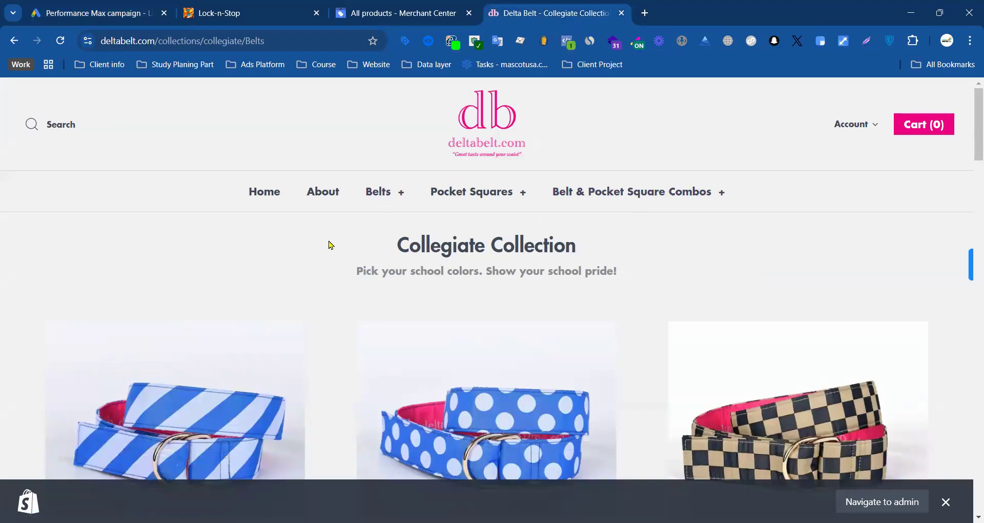
left_click_drag(533, 268, 637, 279)
left_click(482, 254)
left_click_drag(358, 256, 641, 273)
left_click(622, 277)
left_click(410, 243)
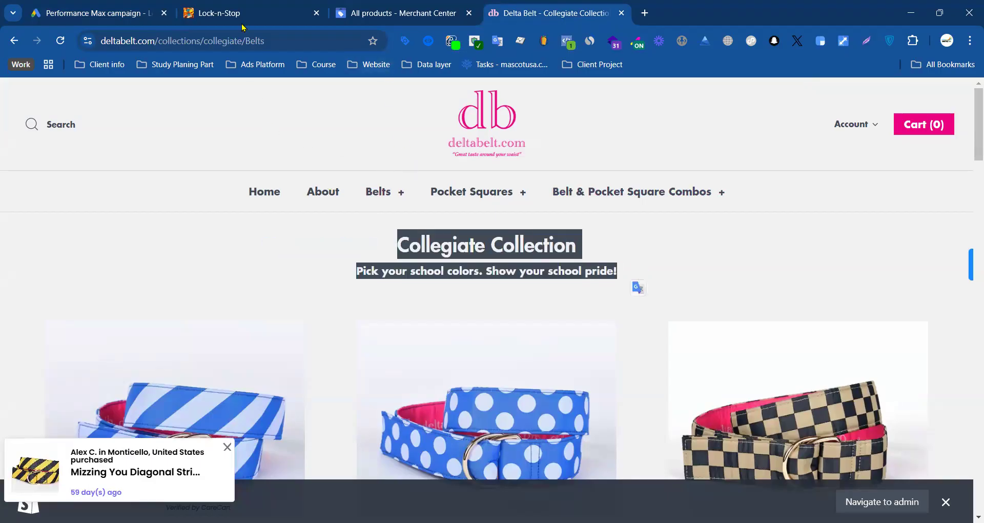
Step: Return to the campaign, reopen the listing groups editor and look through the product categories and the selection attributes
left_click(132, 19)
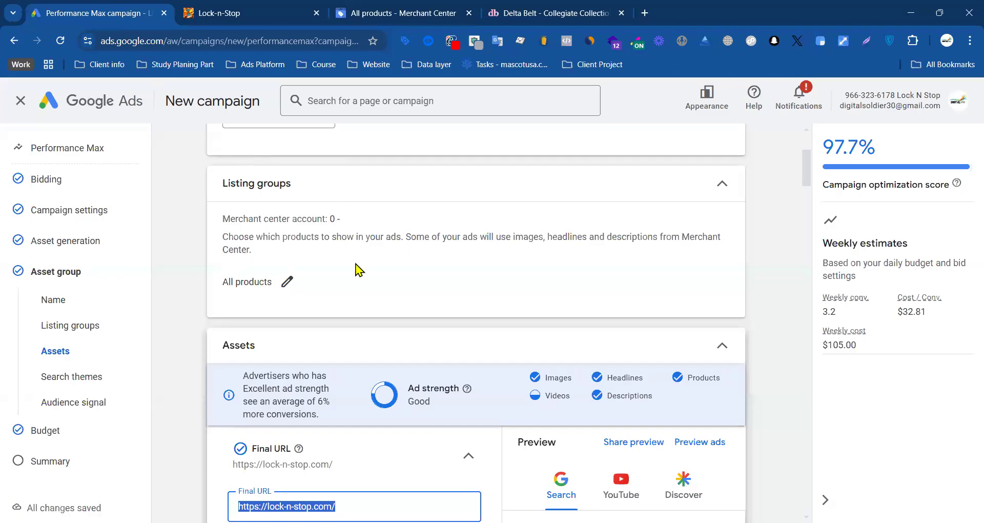
left_click(288, 282)
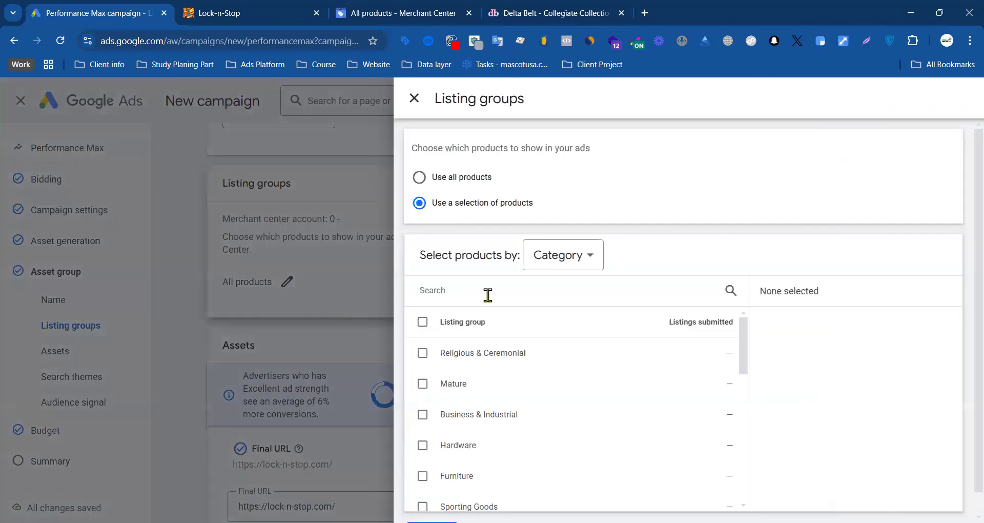
scroll(540, 385, "down", 5)
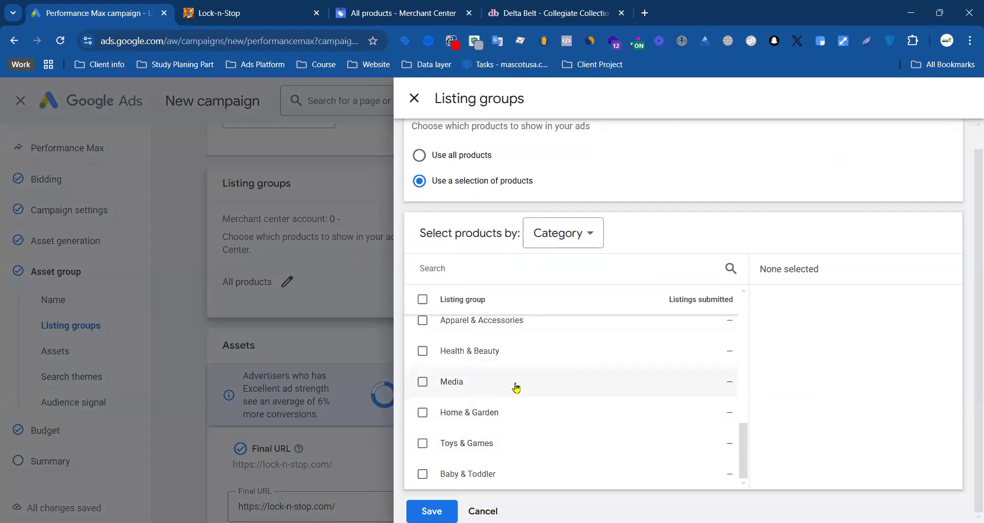
scroll(481, 392, "up", 5)
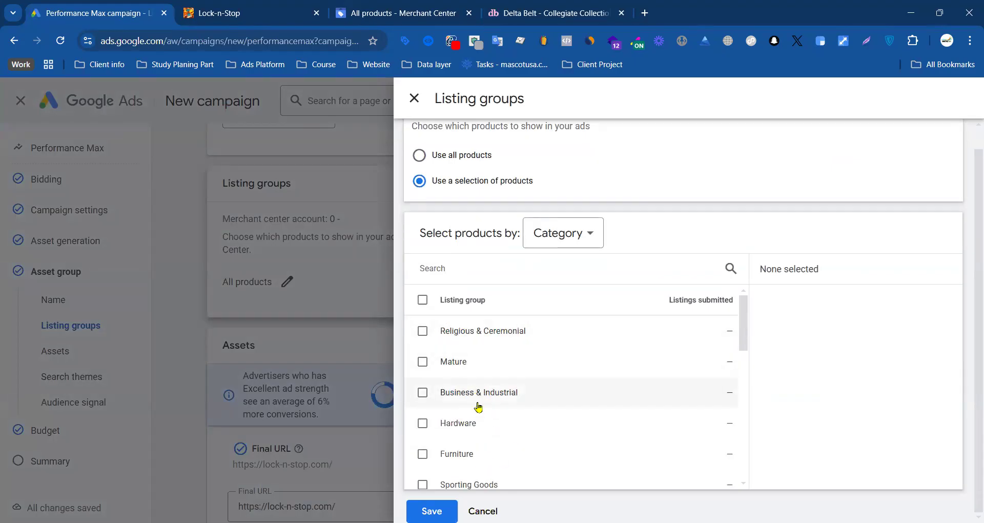
left_click(589, 231)
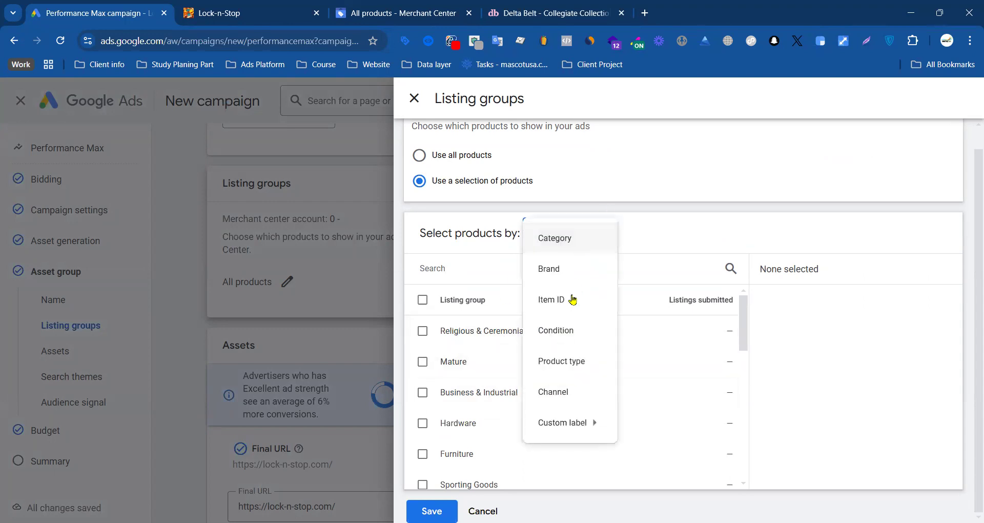
left_click(718, 234)
scroll(484, 345, "down", 5)
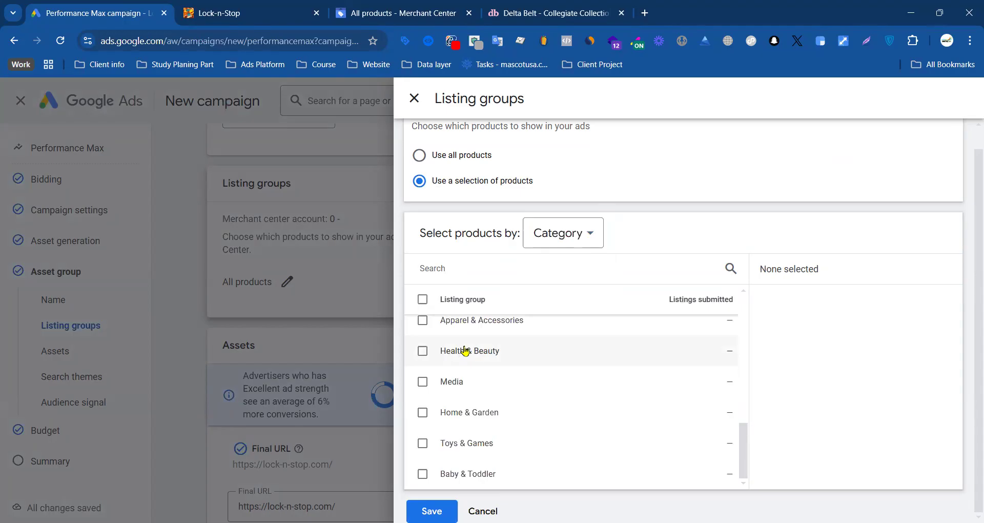
scroll(464, 348, "up", 6)
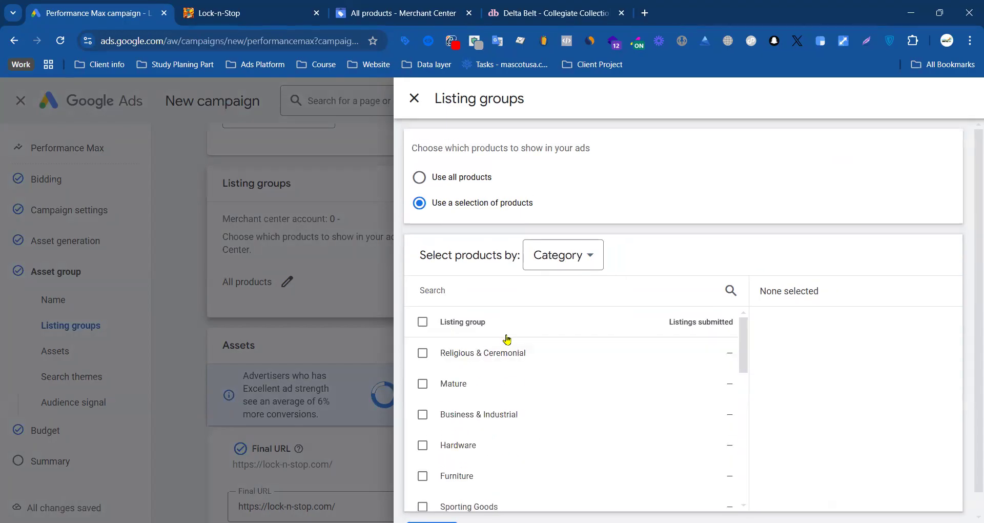
scroll(439, 369, "down", 3)
scroll(457, 431, "down", 3)
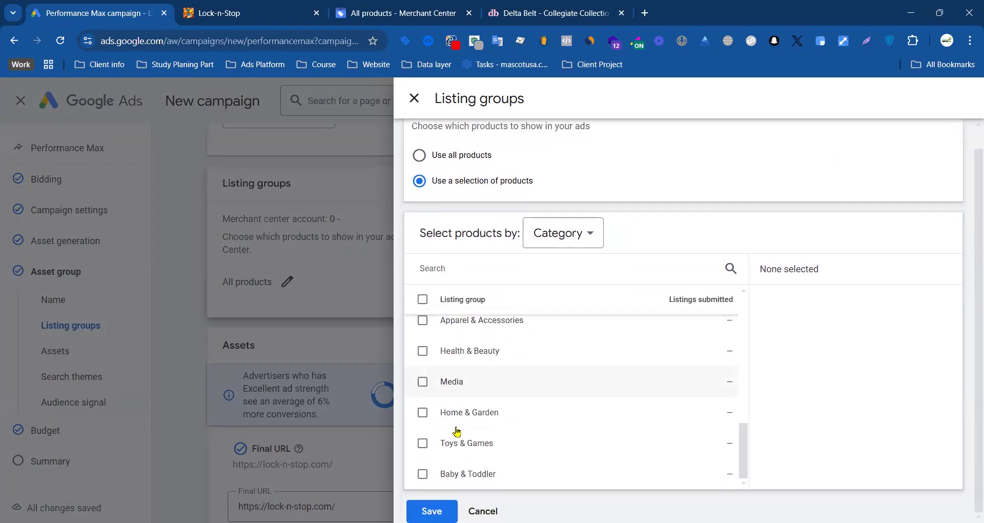
Step: Show the attributes available for selecting products and expand the custom label choices
scroll(492, 400, "up", 5)
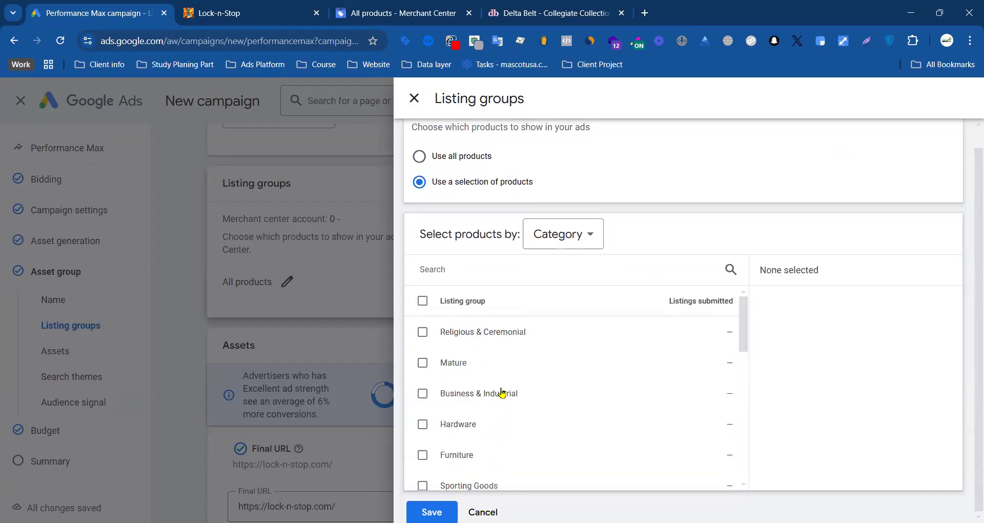
scroll(502, 393, "up", 1)
left_click(570, 247)
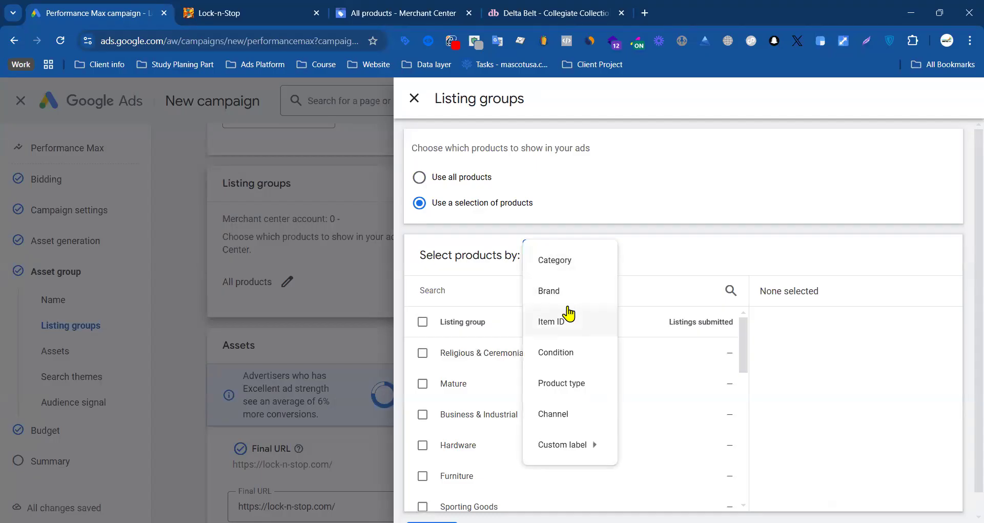
mouse_move(567, 442)
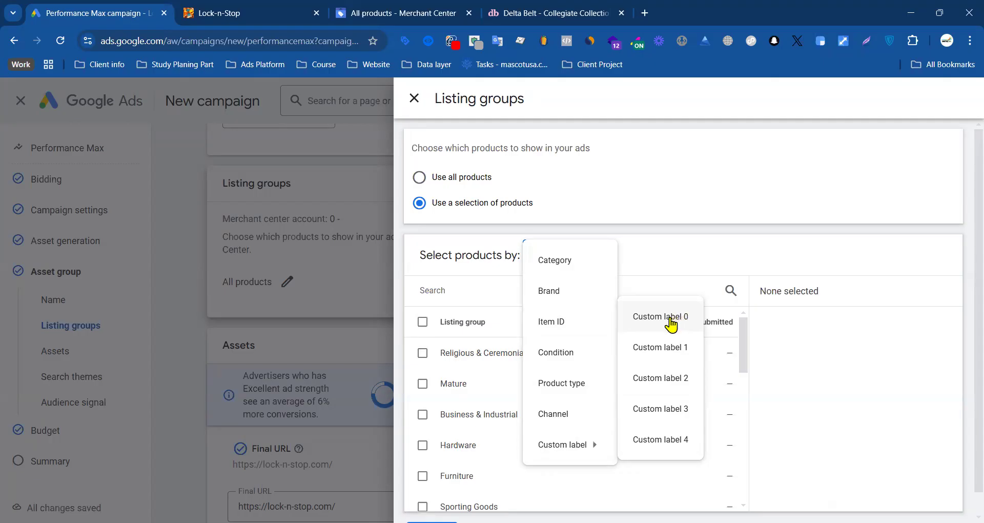
Step: Switch to Merchant Center and open the Crazy Blue Kitty Pocket Square product for editing
left_click(395, 13)
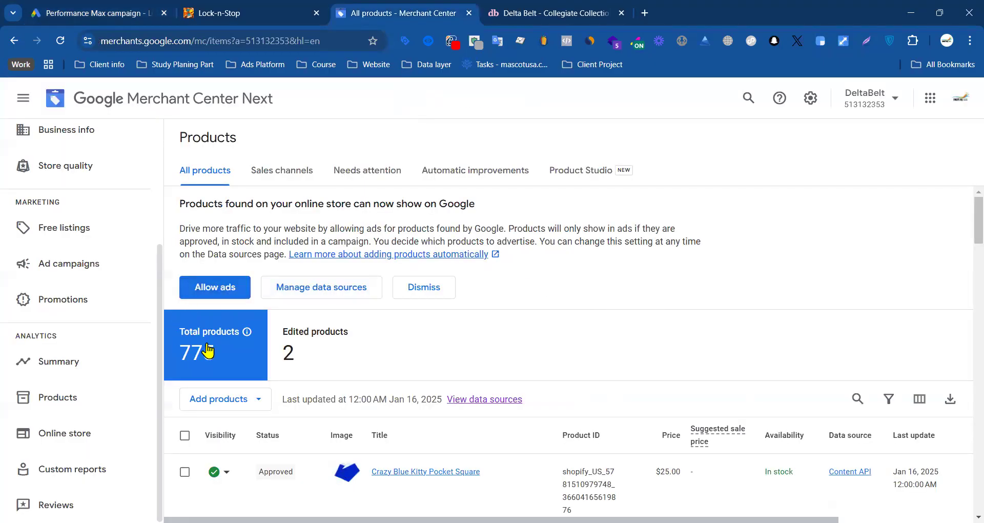
scroll(297, 333, "down", 3)
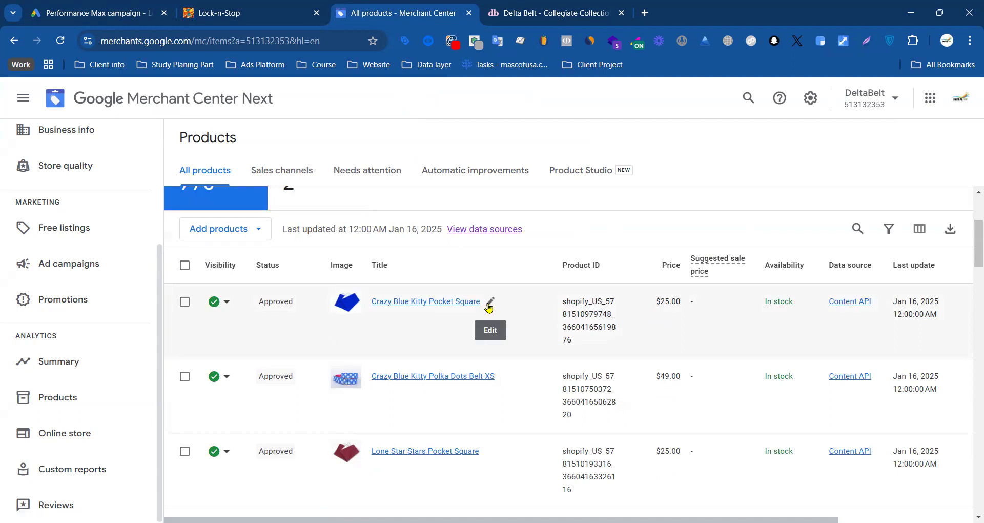
left_click(413, 304)
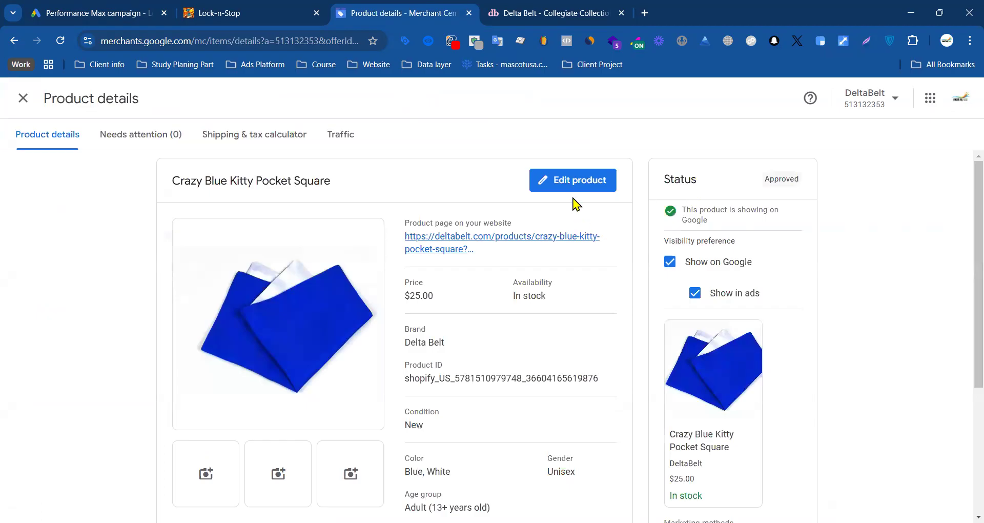
left_click(569, 191)
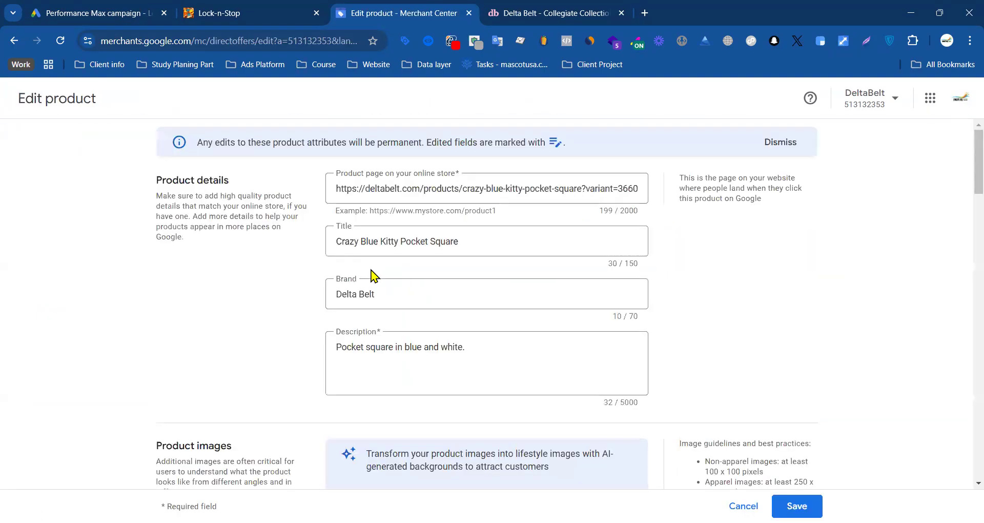
Step: Examine the product's Labels section, highlighting Custom label 0 through Custom label 4 and the value of Custom label 3
scroll(239, 310, "down", 10)
scroll(250, 314, "down", 12)
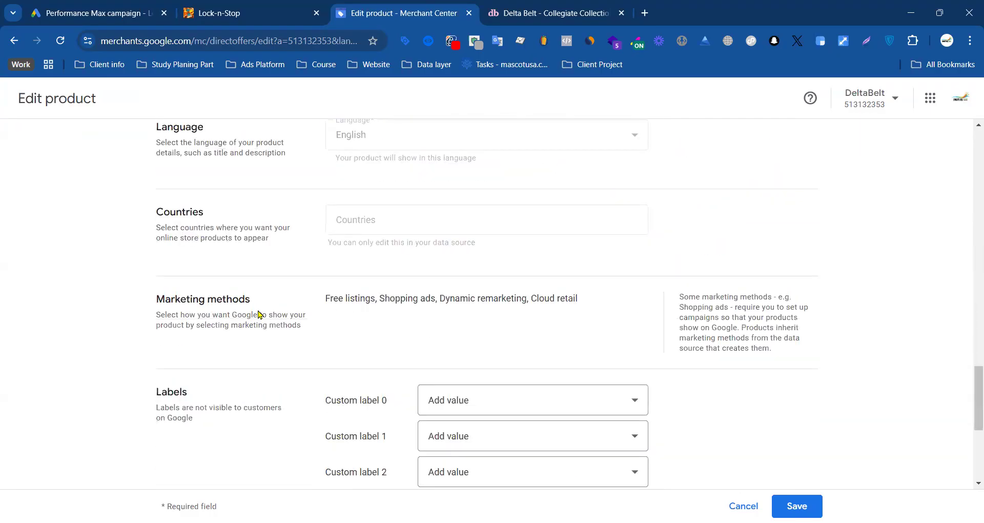
scroll(258, 314, "down", 3)
left_click_drag(168, 221, 253, 228)
left_click_drag(325, 232, 380, 244)
left_click_drag(326, 266, 392, 275)
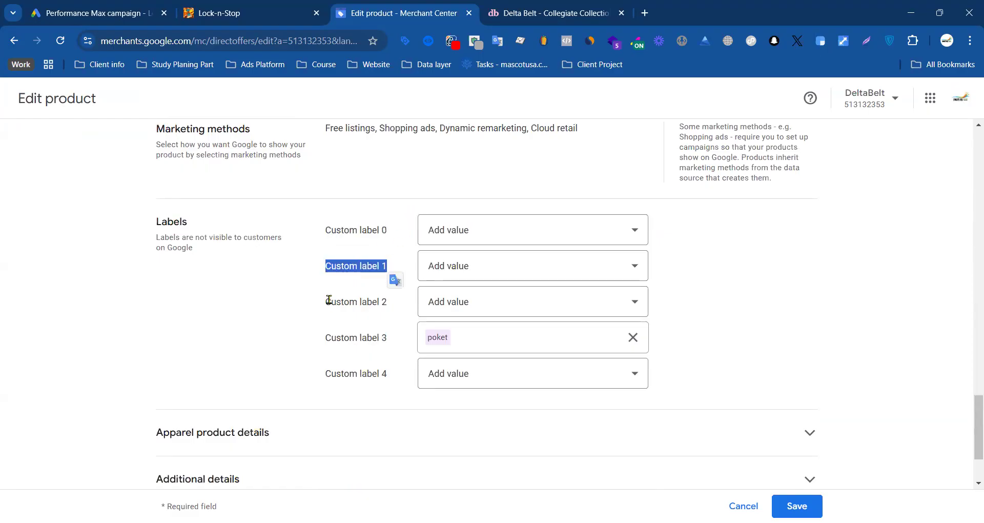
left_click_drag(330, 301, 388, 302)
left_click_drag(326, 340, 387, 340)
left_click_drag(332, 373, 393, 380)
left_click(253, 336)
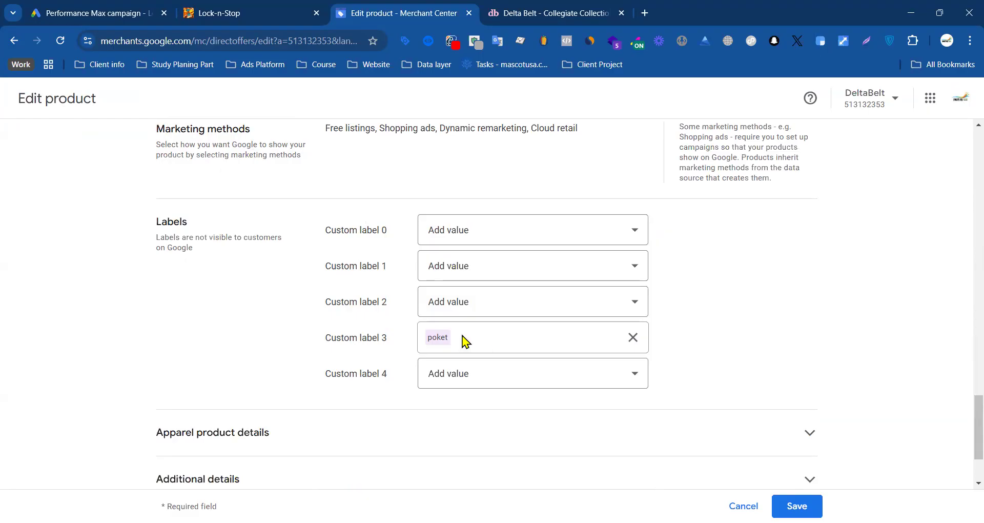
left_click_drag(435, 340, 427, 341)
left_click(303, 341)
Step: Switch to deltabelt.com and open the Collegiate Collection under Pocket Squares to look at its products
left_click(578, 11)
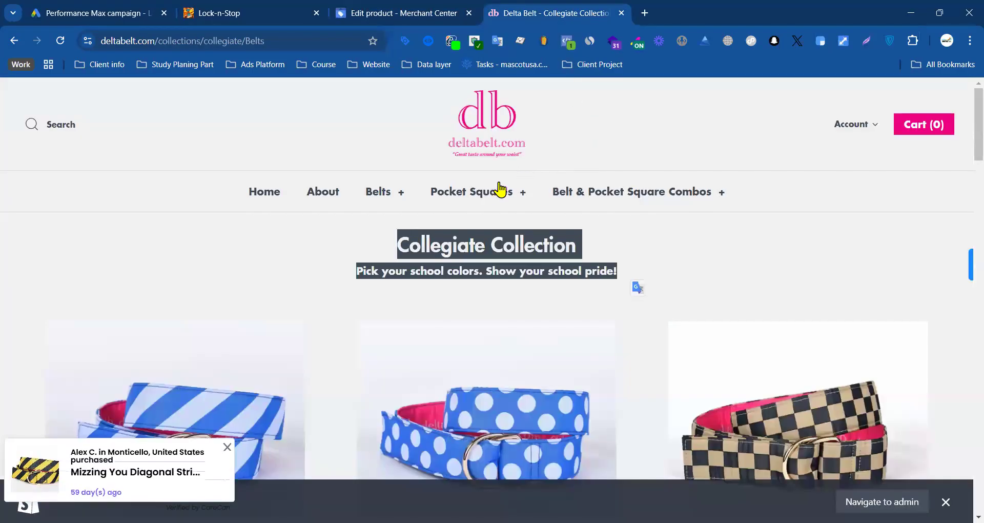
mouse_move(489, 194)
left_click(446, 233)
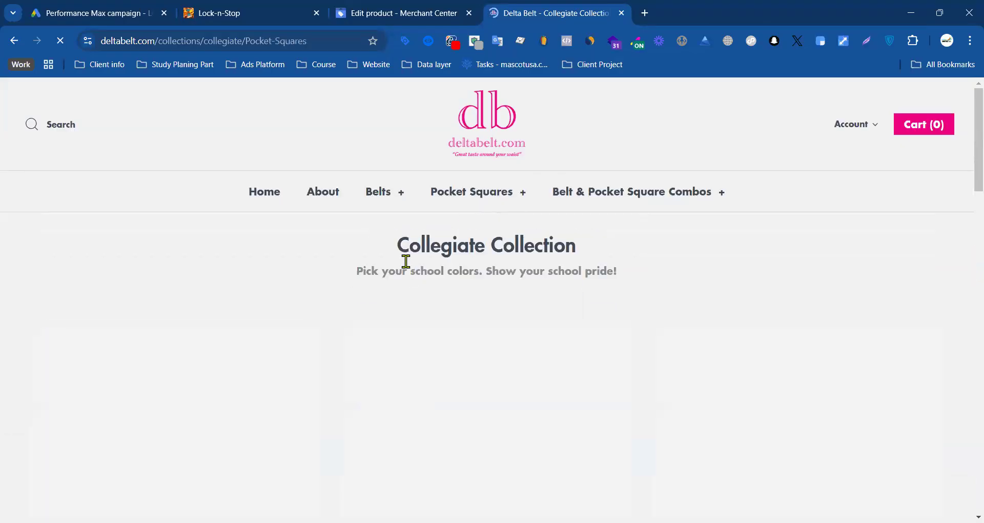
left_click_drag(601, 261, 619, 275)
left_click(439, 242)
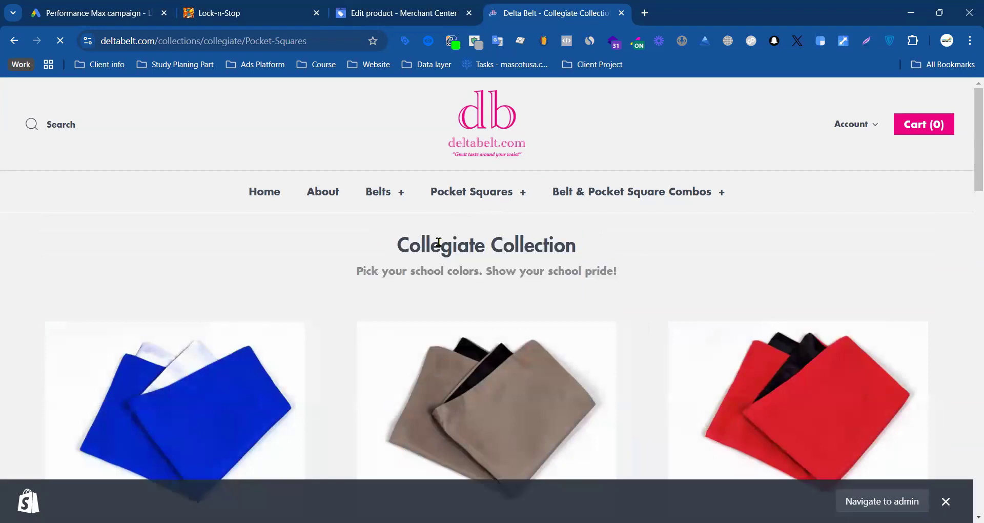
Step: Compare the pocket square's labels and product type in Merchant Center with the campaign's listing group attributes
left_click(414, 13)
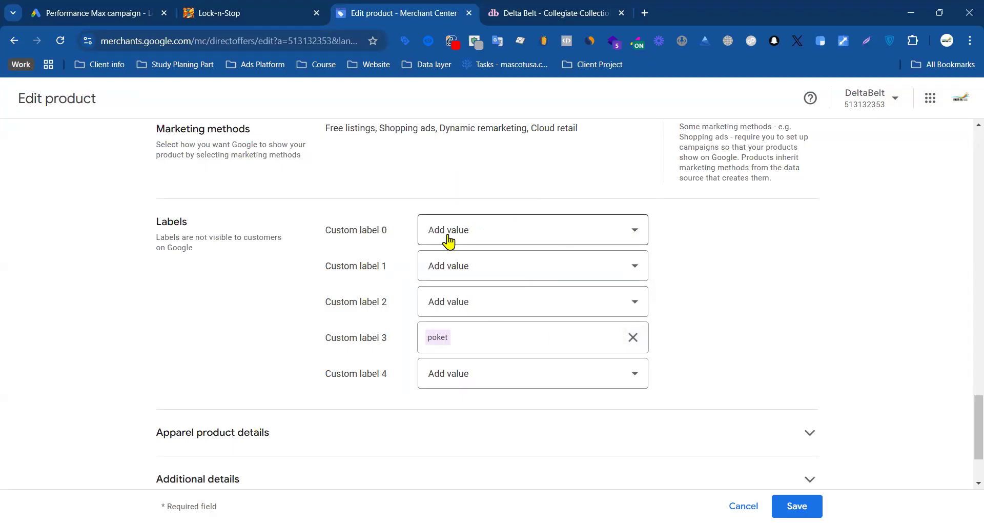
scroll(410, 242, "down", 2)
scroll(443, 242, "up", 10)
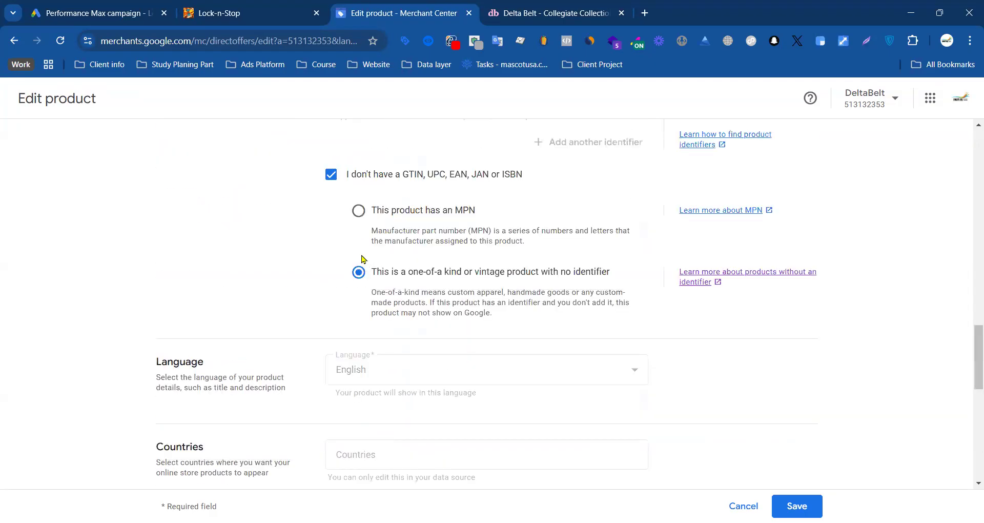
left_click(139, 7)
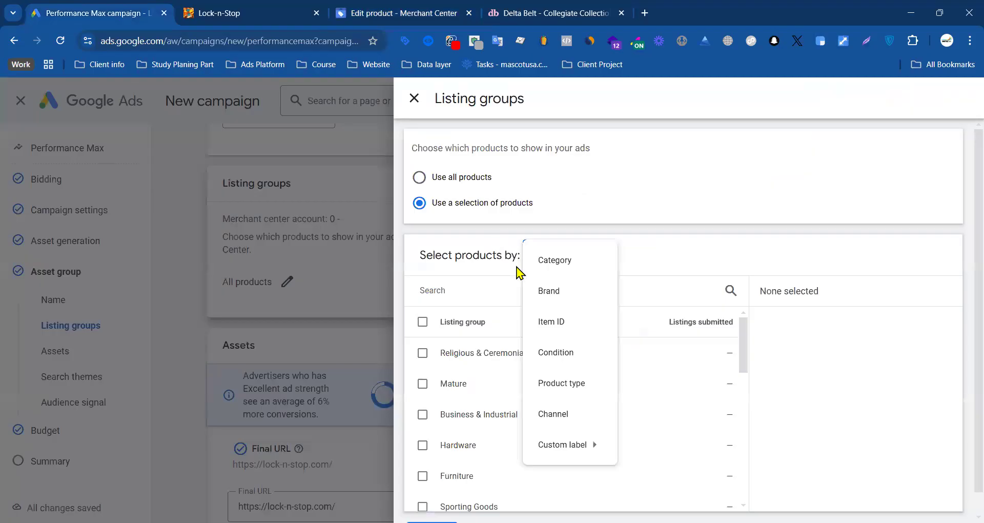
left_click(418, 23)
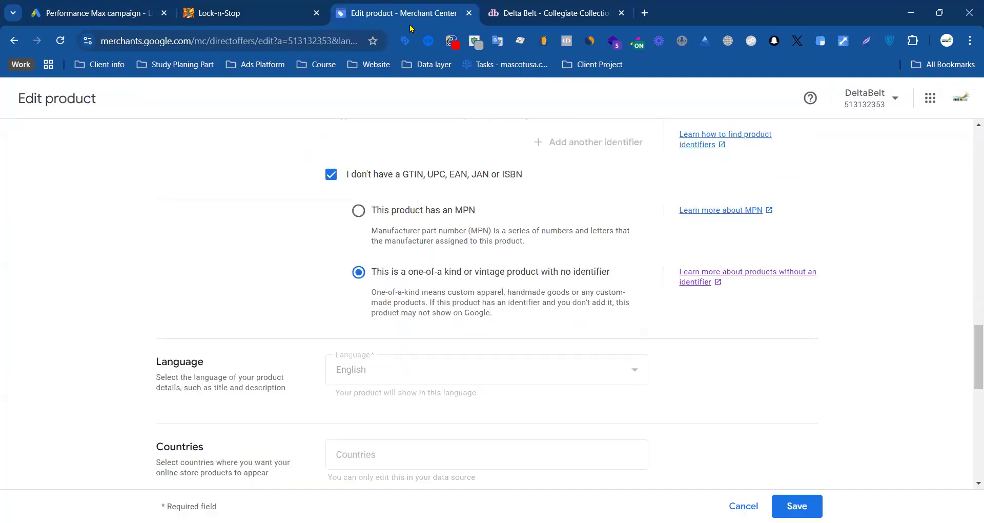
scroll(389, 270, "up", 6)
scroll(390, 270, "up", 10)
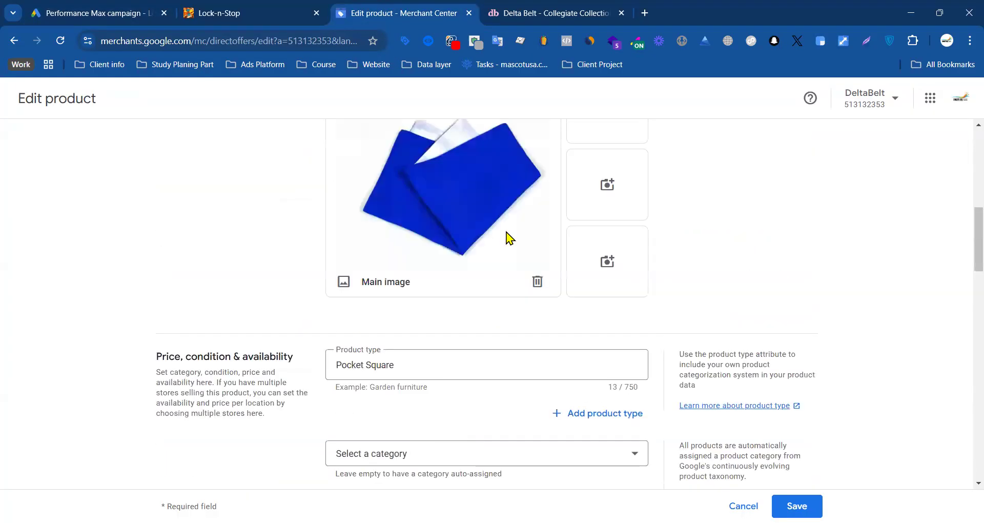
scroll(424, 270, "down", 20)
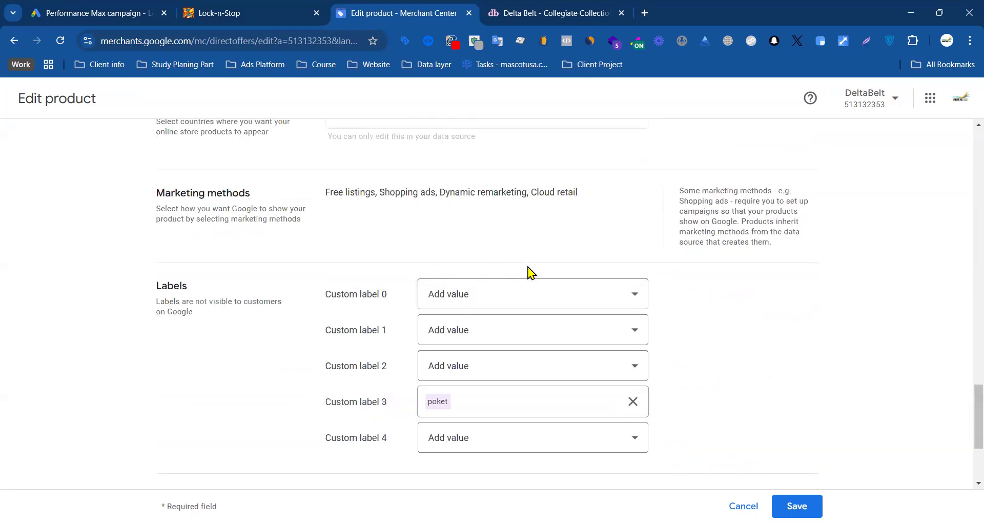
scroll(254, 282, "up", 20)
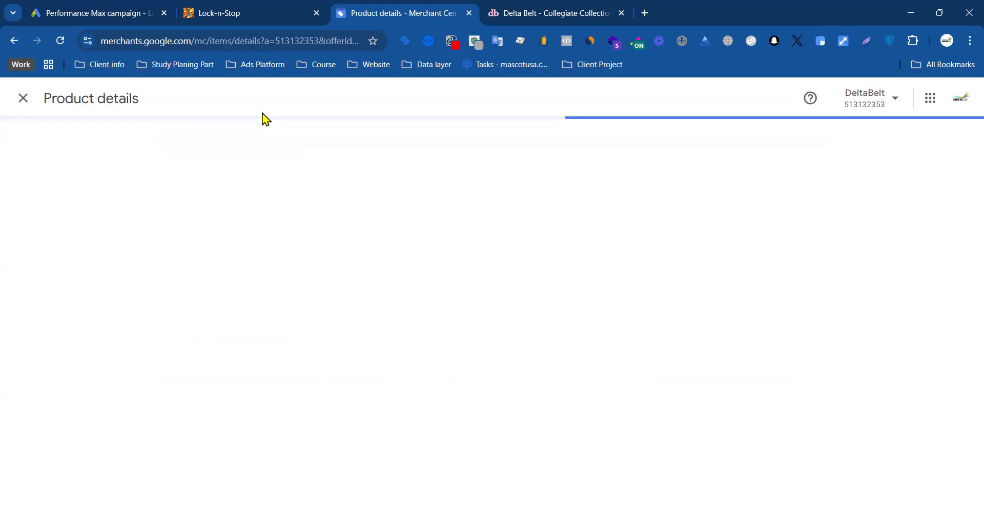
Step: Leave the pocket square's editing page in Merchant Center and look over the open Lock-n-Stop and Delta Belt pages
left_click(23, 97)
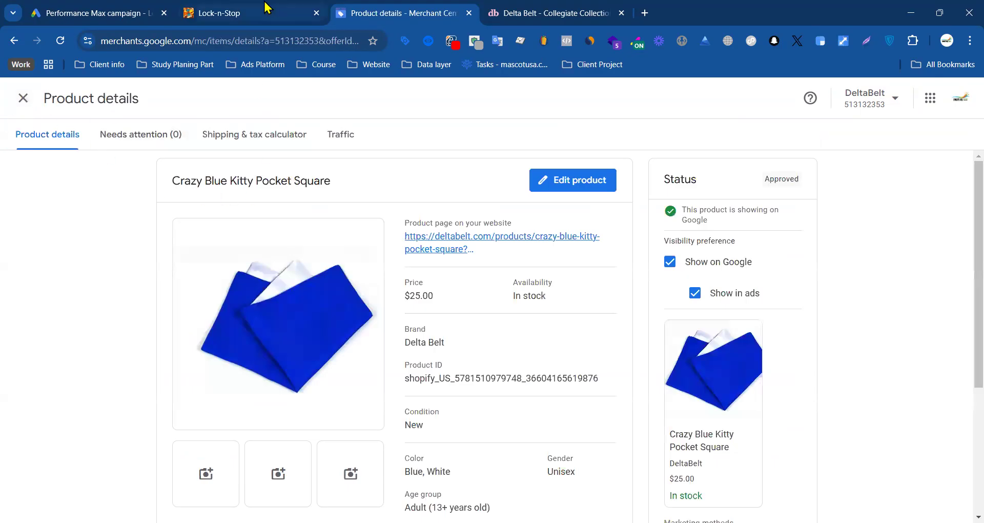
left_click(110, 13)
left_click(219, 16)
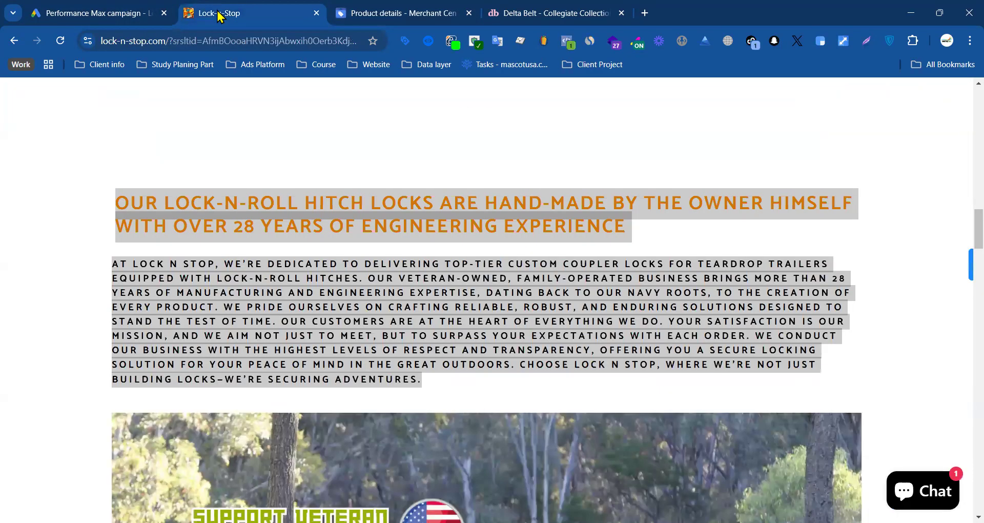
left_click(410, 14)
left_click(552, 19)
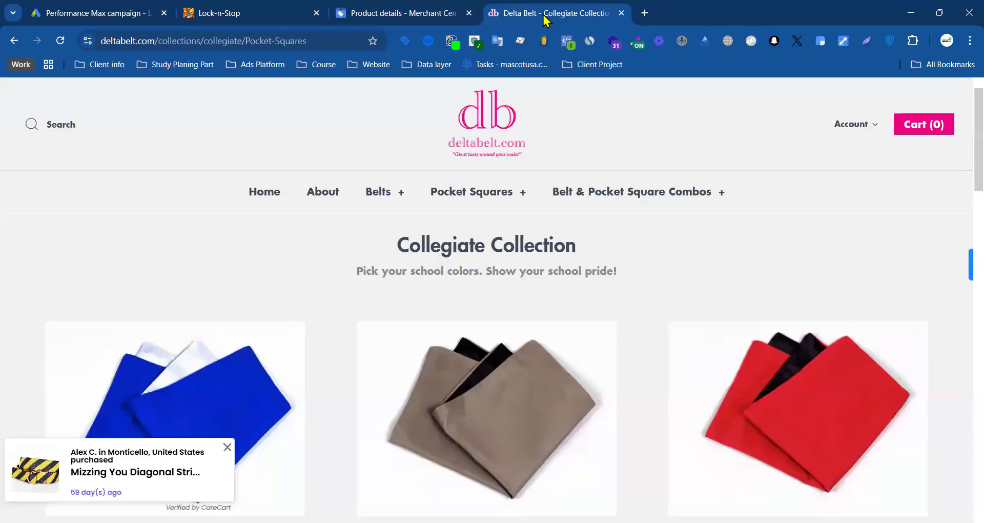
left_click(253, 15)
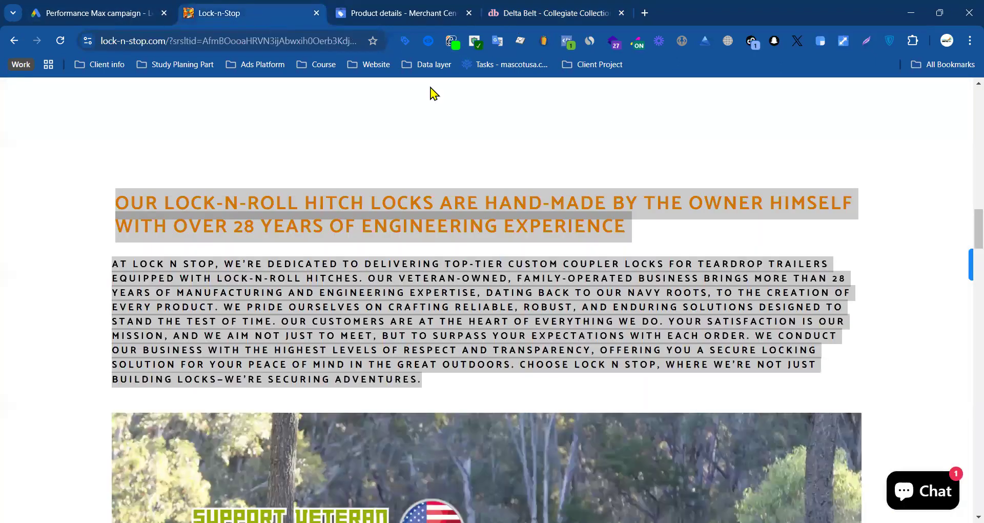
Step: Open onlinenotepad.org/notepad in a new browser tab and place that tab directly after the Performance Max campaign one
left_click(642, 12)
type("online")
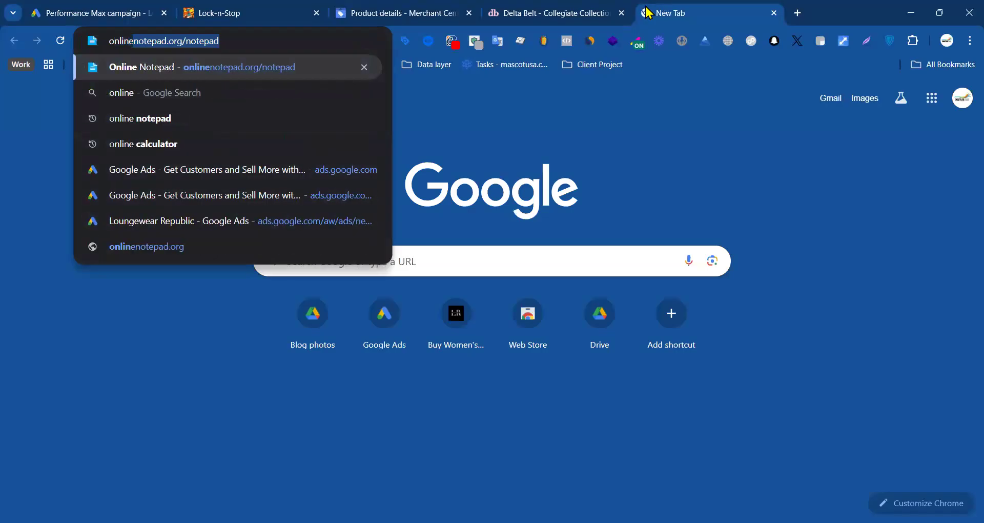
key("Return")
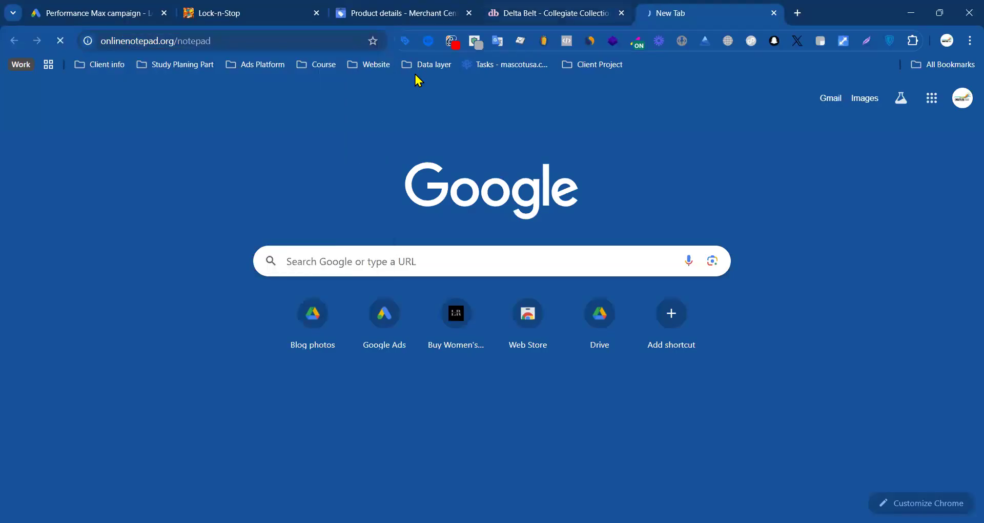
left_click_drag(662, 12, 218, 21)
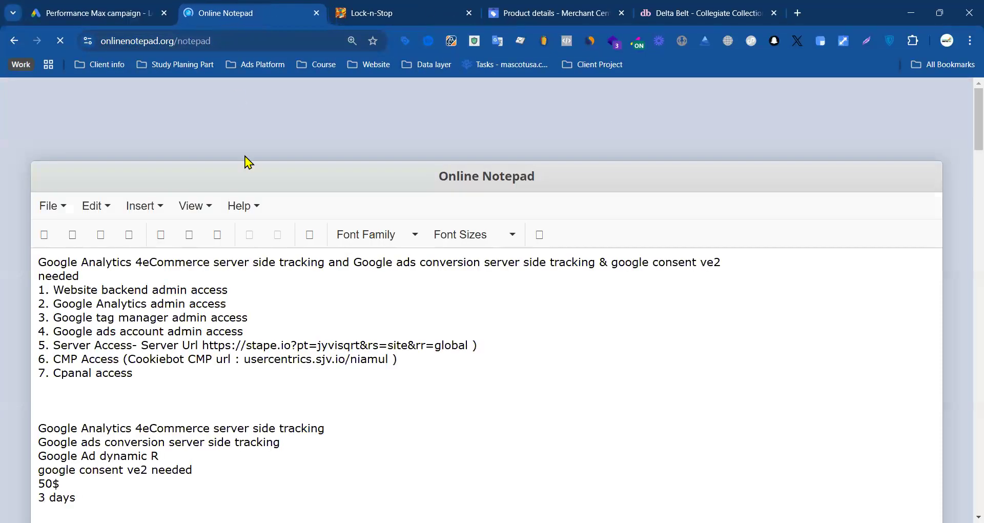
Step: Delete all existing notes in Online Notepad and place the cursor at the start of the empty document
scroll(211, 292, "down", 7)
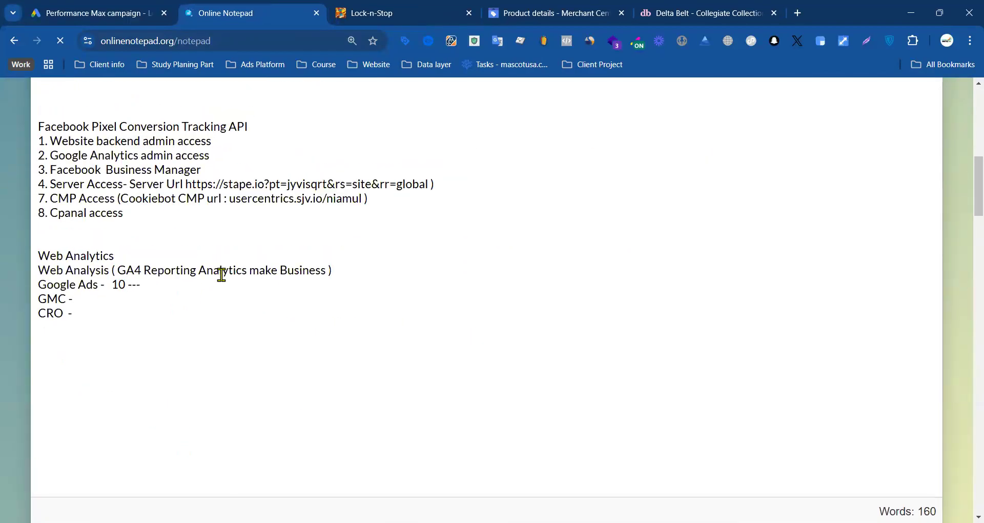
scroll(221, 272, "up", 10)
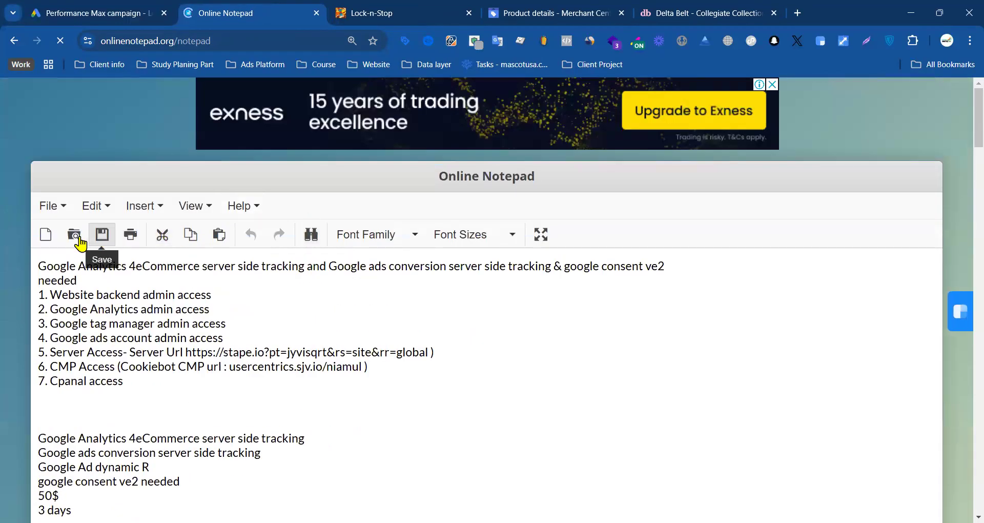
scroll(394, 255, "down", 3)
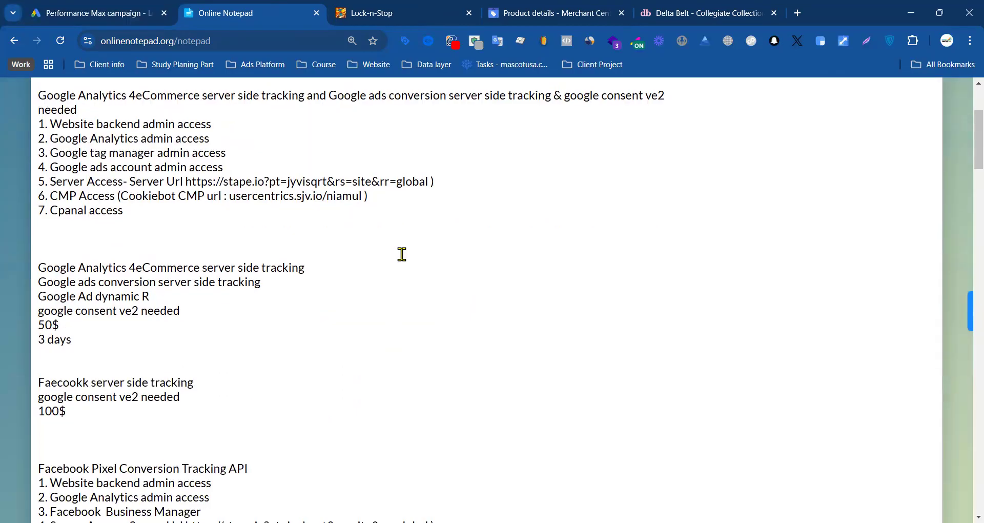
scroll(384, 293, "down", 3)
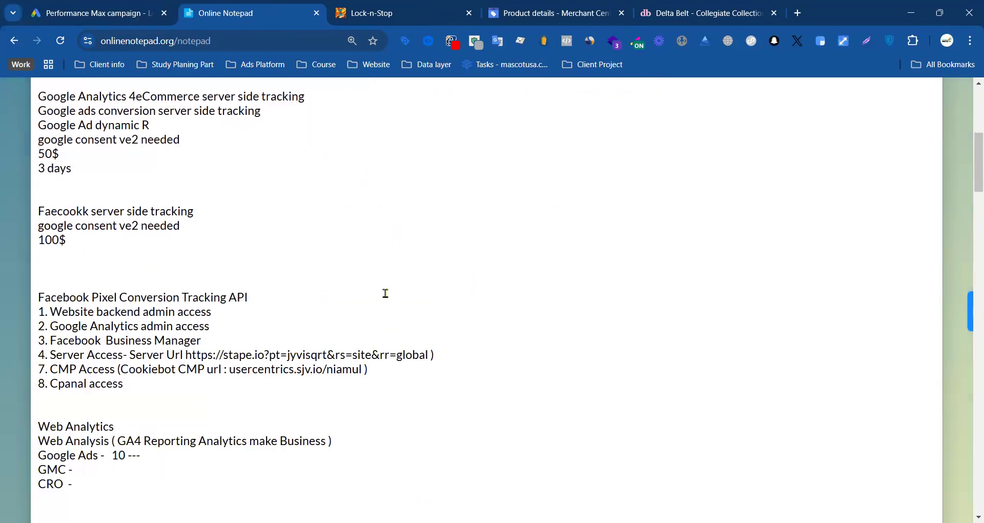
key("ctrl+a")
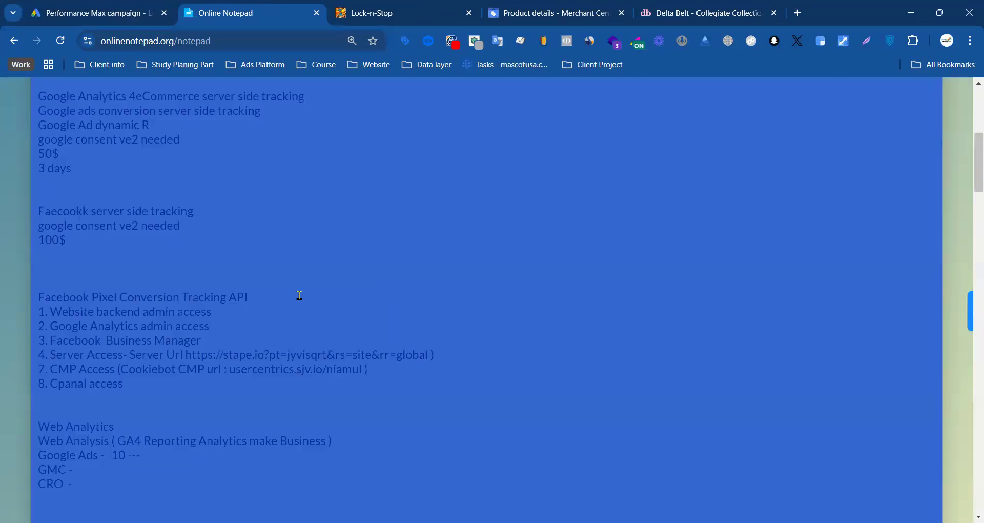
scroll(344, 303, "up", 6)
left_click(348, 312)
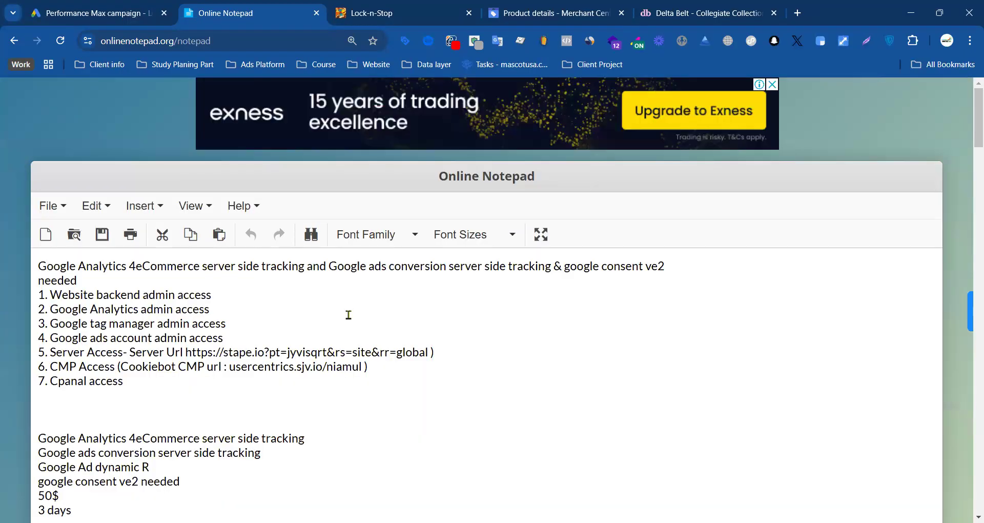
key("ctrl+a")
scroll(276, 315, "down", 2)
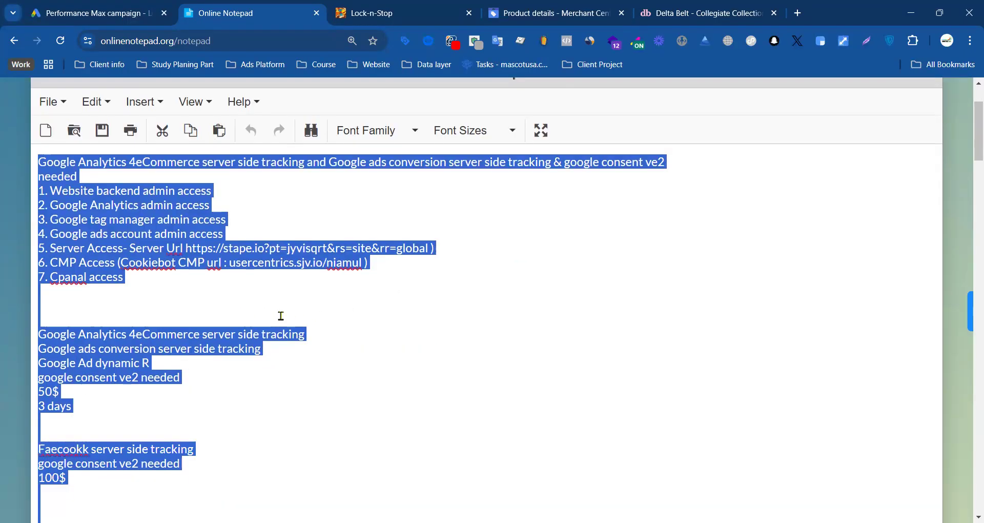
scroll(281, 315, "down", 5)
key("BackSpace")
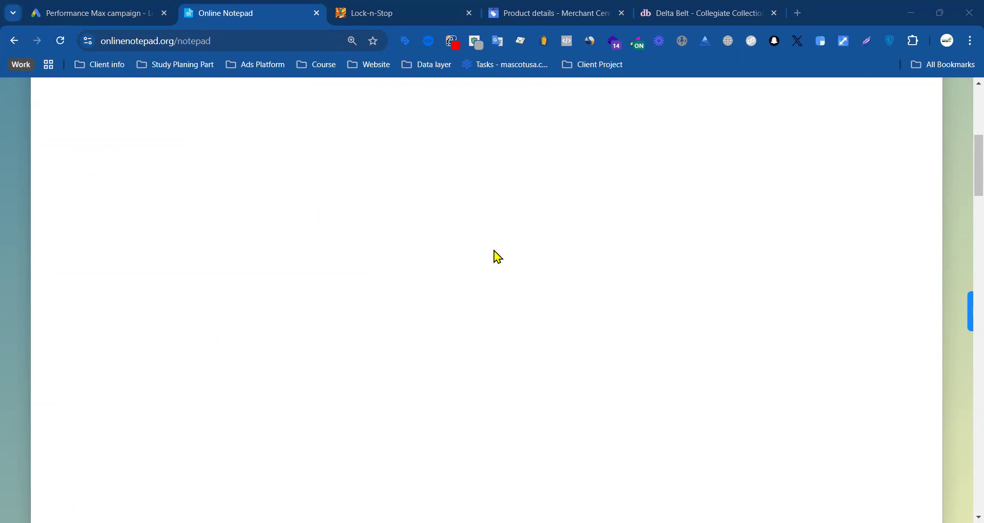
scroll(493, 250, "up", 5)
left_click(185, 265)
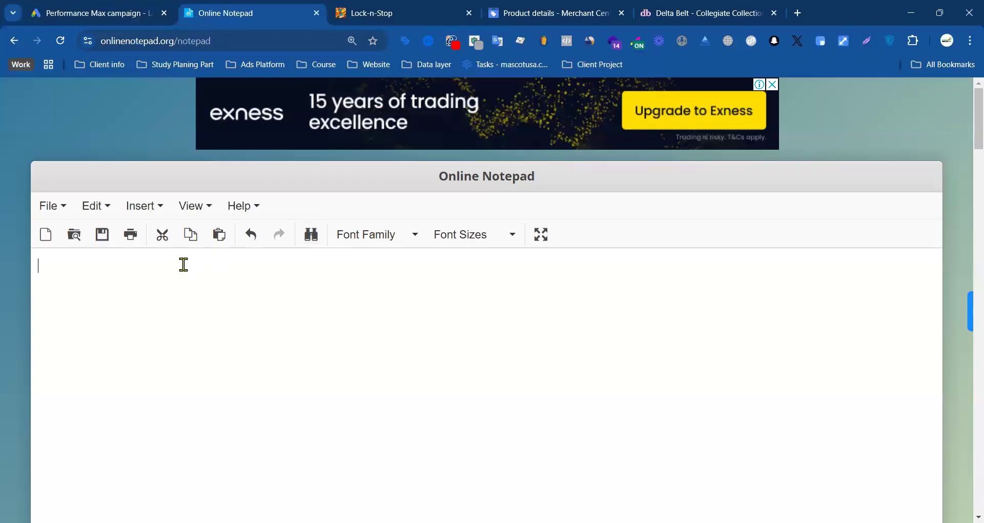
type("Whi")
key("BackSpace")
key("BackSpace")
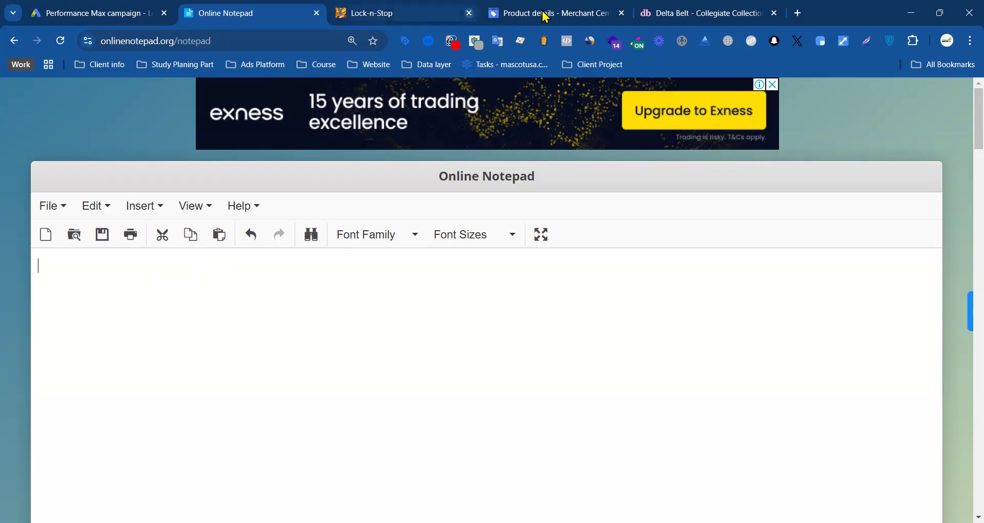
left_click(509, 18)
left_click(716, 14)
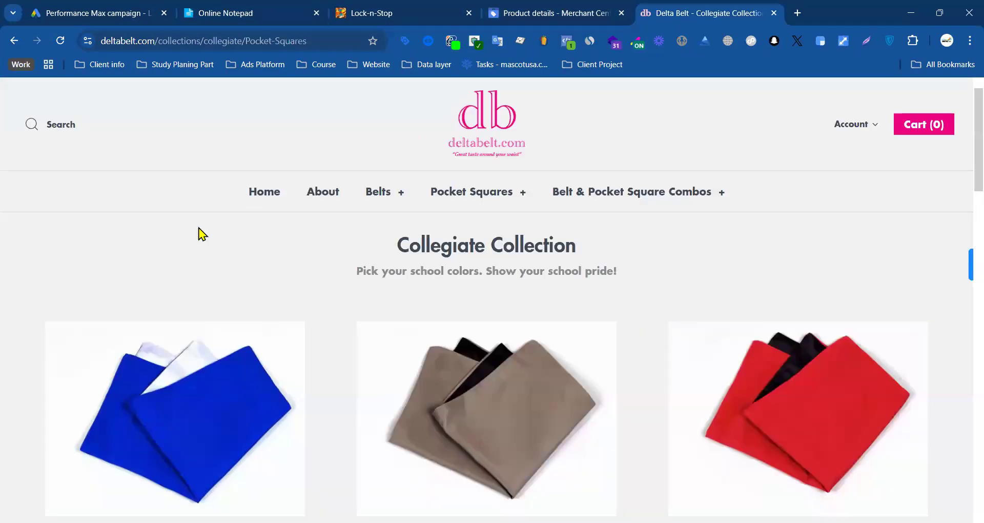
left_click(261, 13)
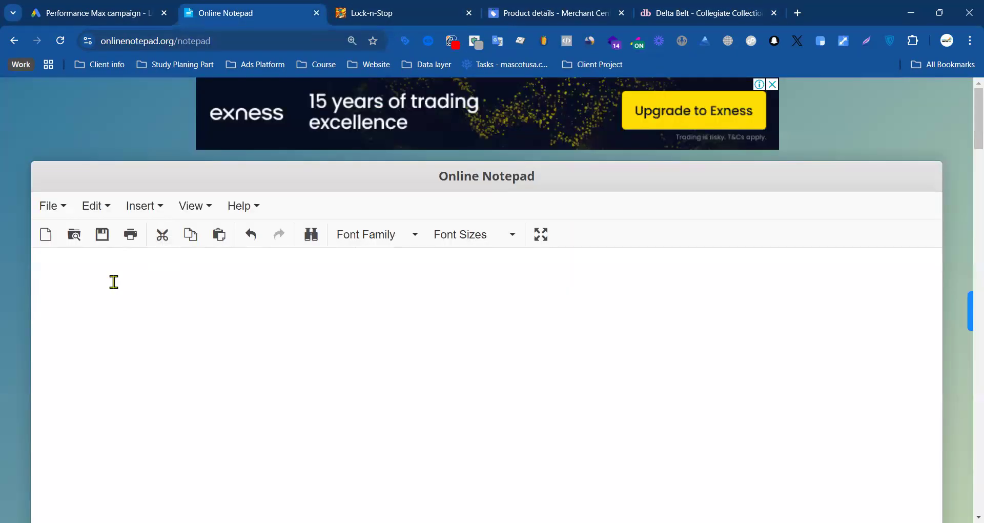
Step: Write "I need run campaign Specific industry wise." as the first line of the note
type("I need run campaign Spec")
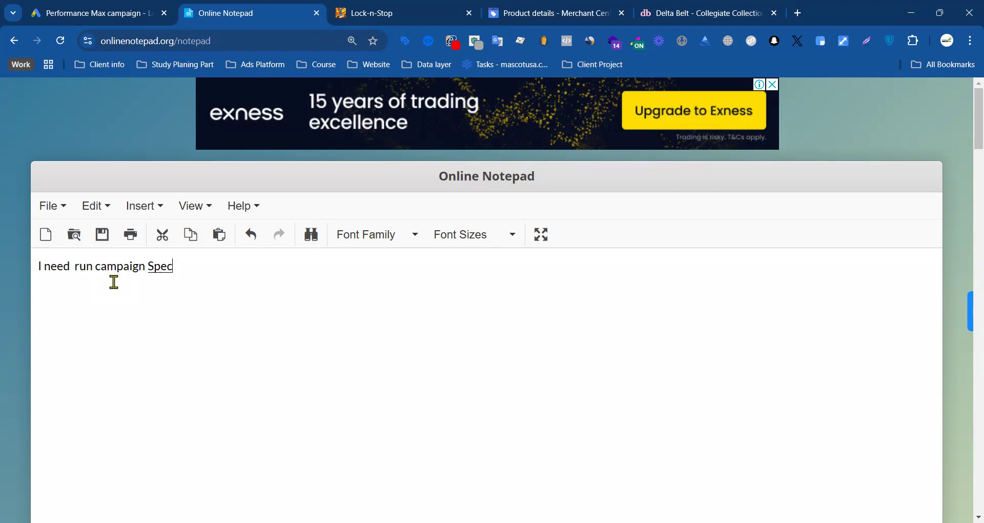
type("ific industry wise")
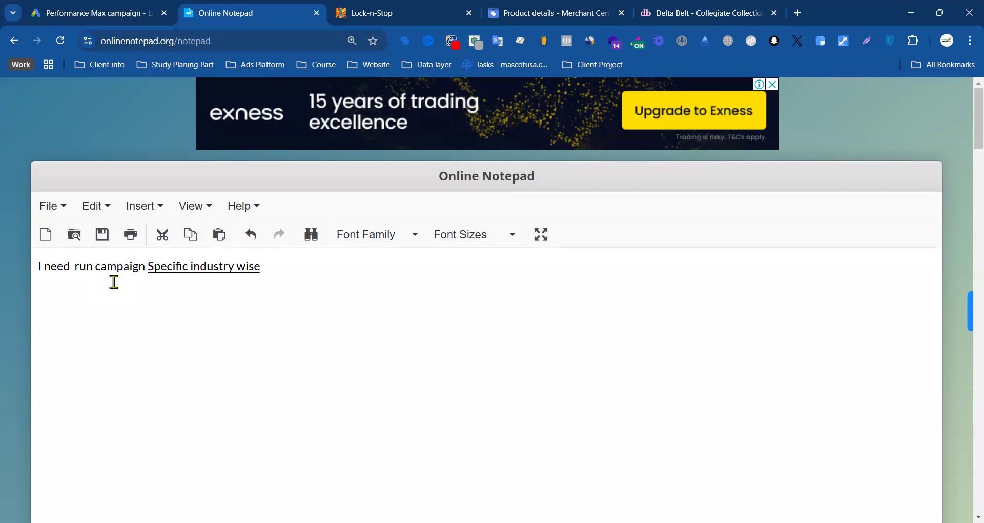
type(".")
Step: Add a second line reading "1. Cam :" beneath the opening sentence of the note
type("AM")
key("BackSpace")
key("BackSpace")
key("BackSpace")
key("BackSpace")
type("A")
type("cA")
type("m")
type(" :")
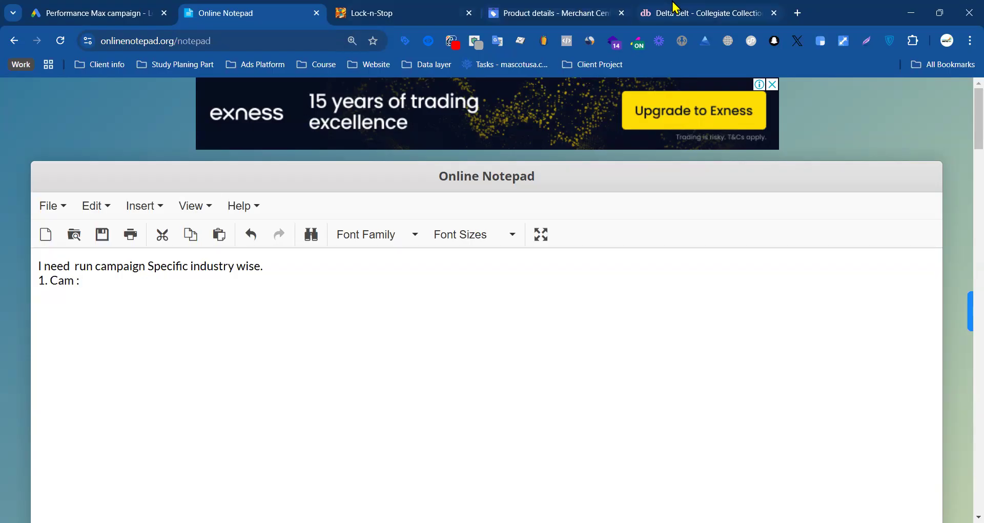
Step: On deltabelt.com, view the Belts Pattern Collection, open the Belts Collegiate Collection and select its web address
left_click(643, 10)
mouse_move(377, 193)
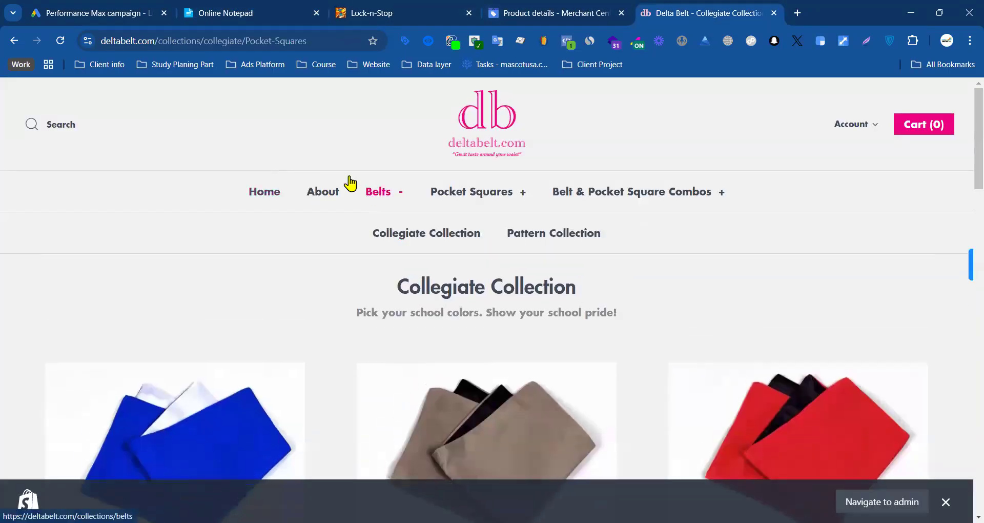
left_click(542, 235)
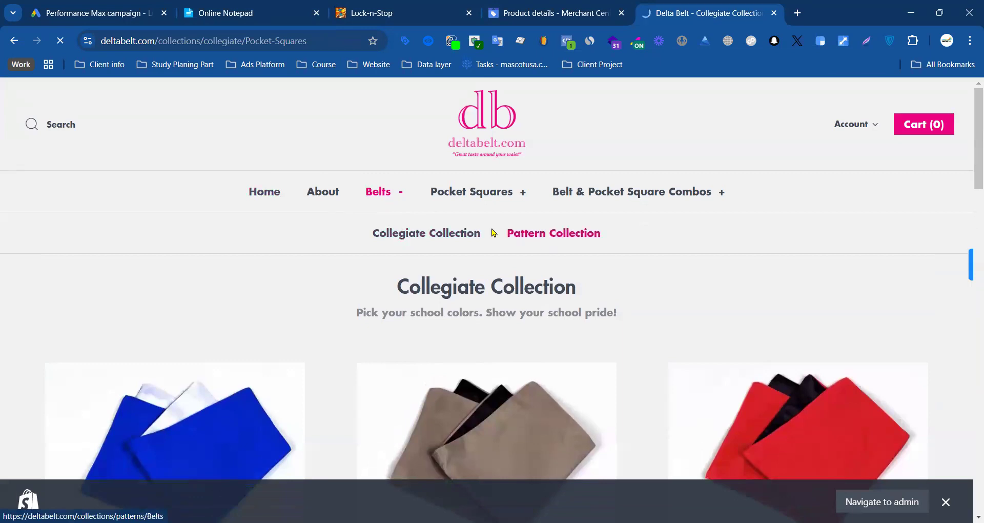
scroll(477, 225, "down", 6)
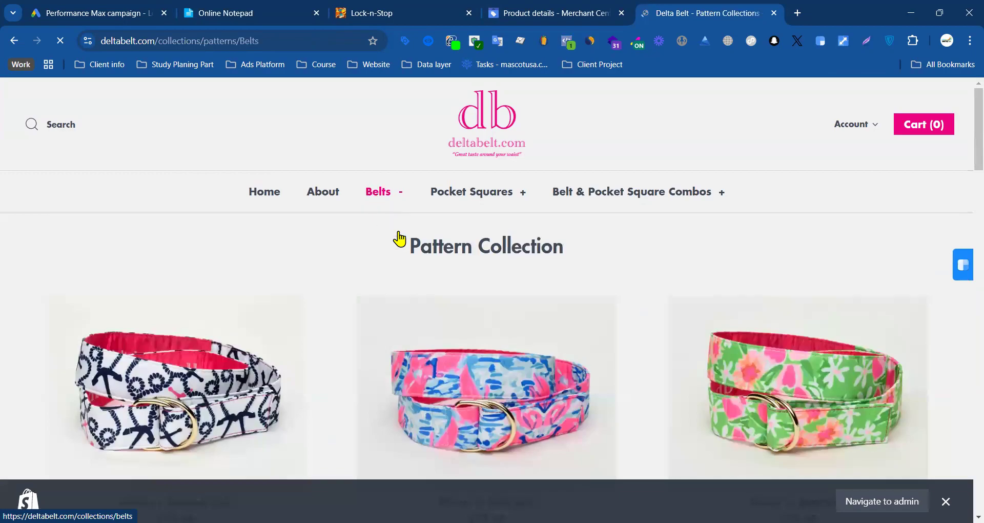
left_click(400, 238)
left_click_drag(242, 41, 81, 42)
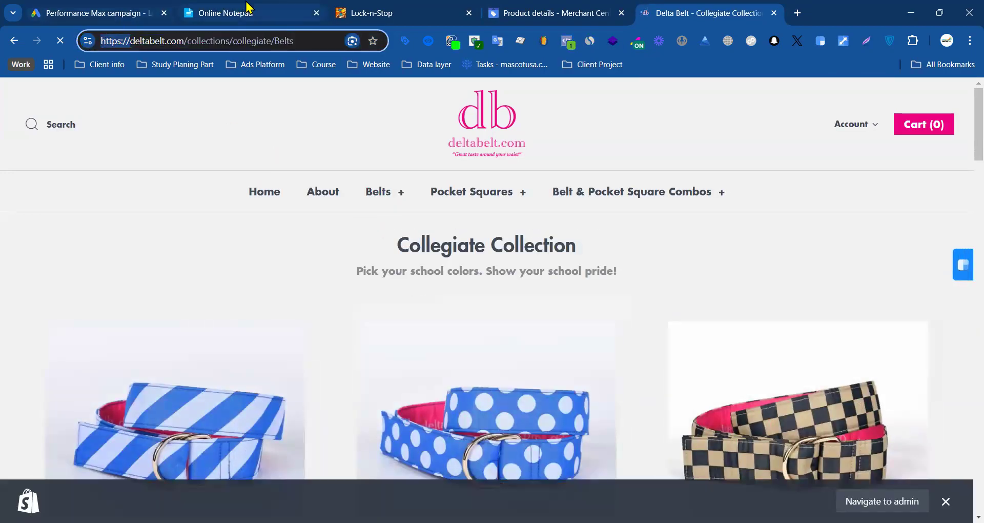
left_click(247, 7)
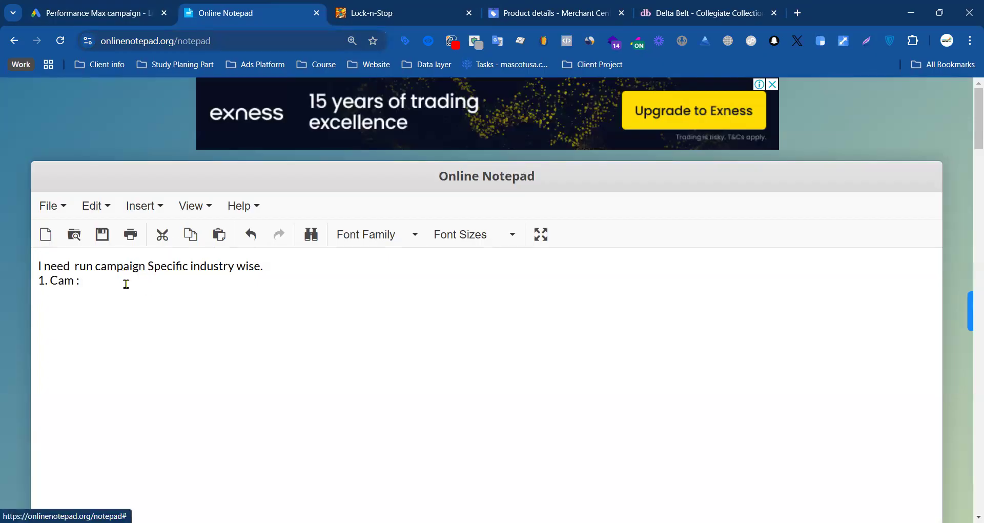
left_click(84, 286)
key("Return")
type("LD: https://")
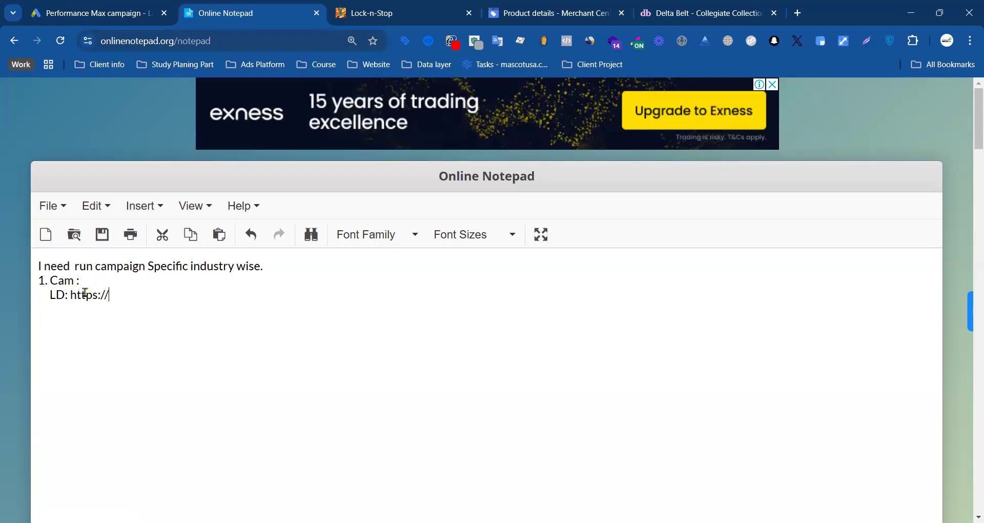
left_click(682, 12)
left_click(211, 40)
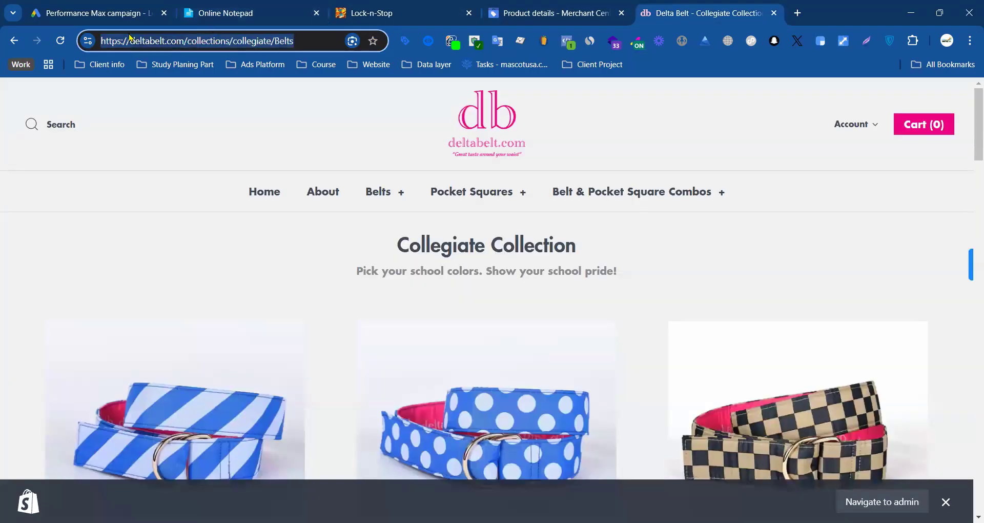
left_click(220, 13)
left_click_drag(136, 294, 70, 295)
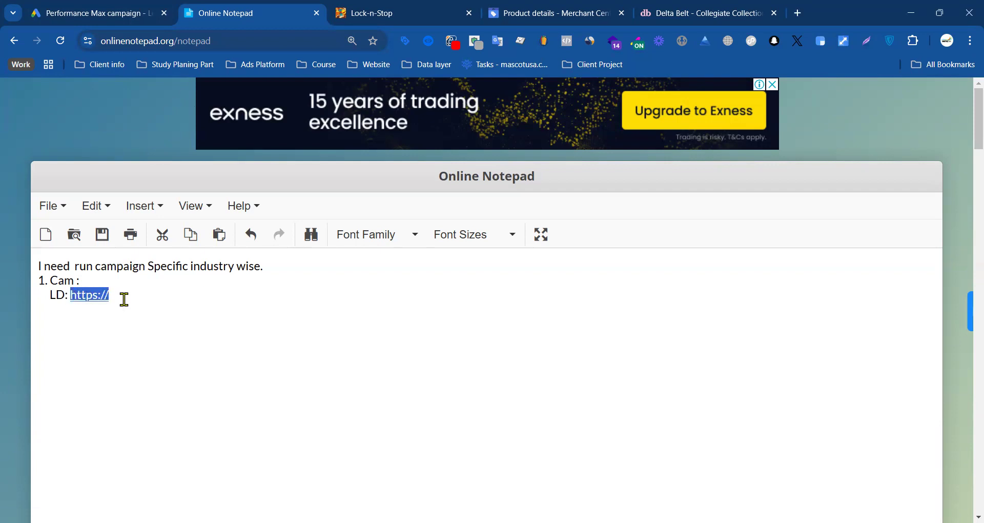
left_click(126, 15)
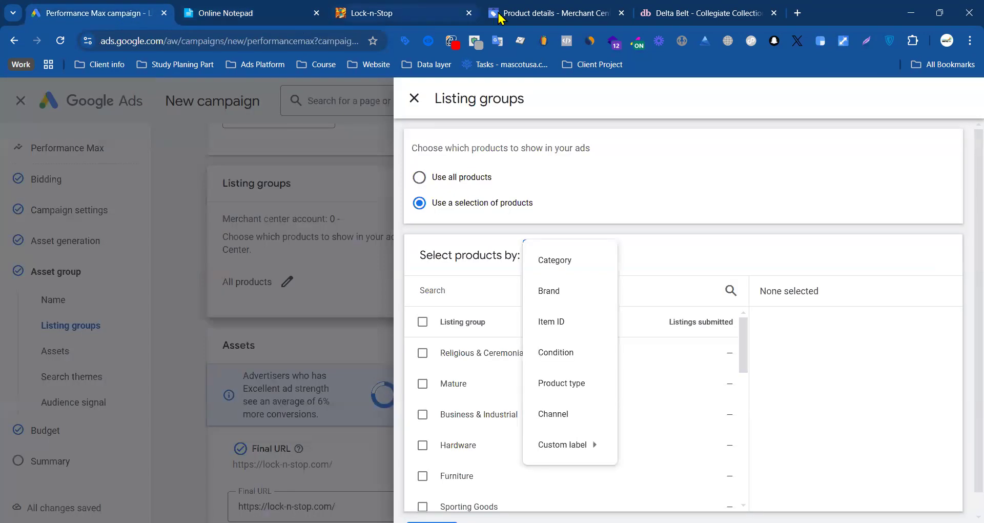
left_click(381, 18)
left_click(639, 14)
right_click(286, 41)
key("ctrl+c")
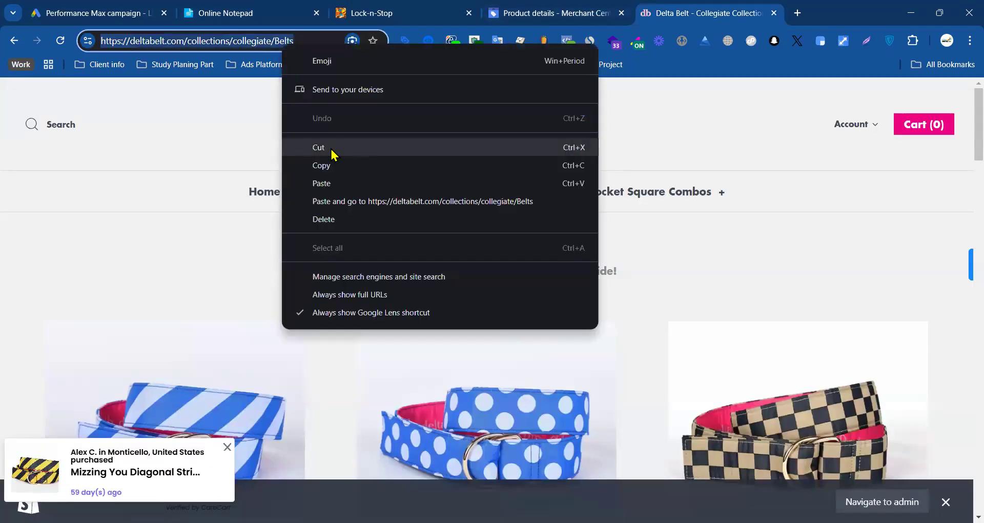
left_click(318, 148)
left_click(241, 13)
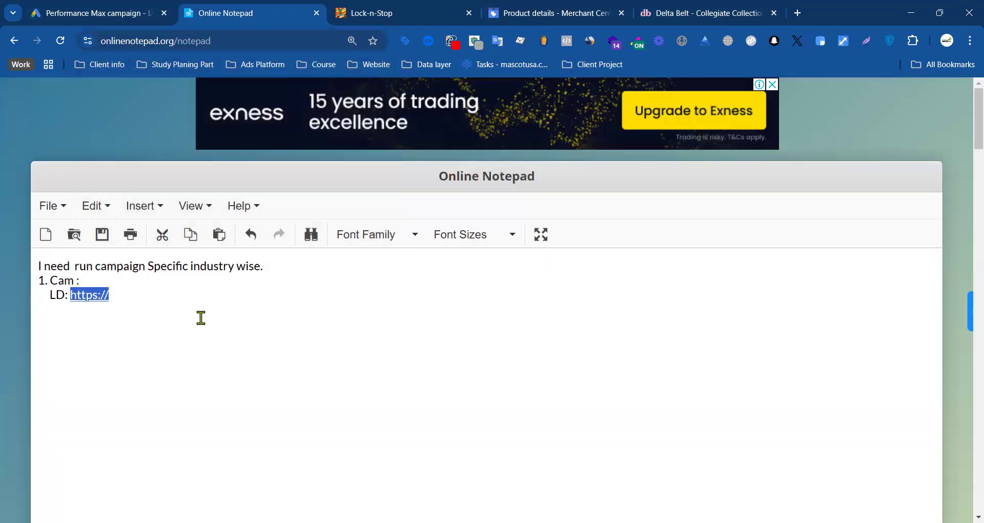
right_click(132, 295)
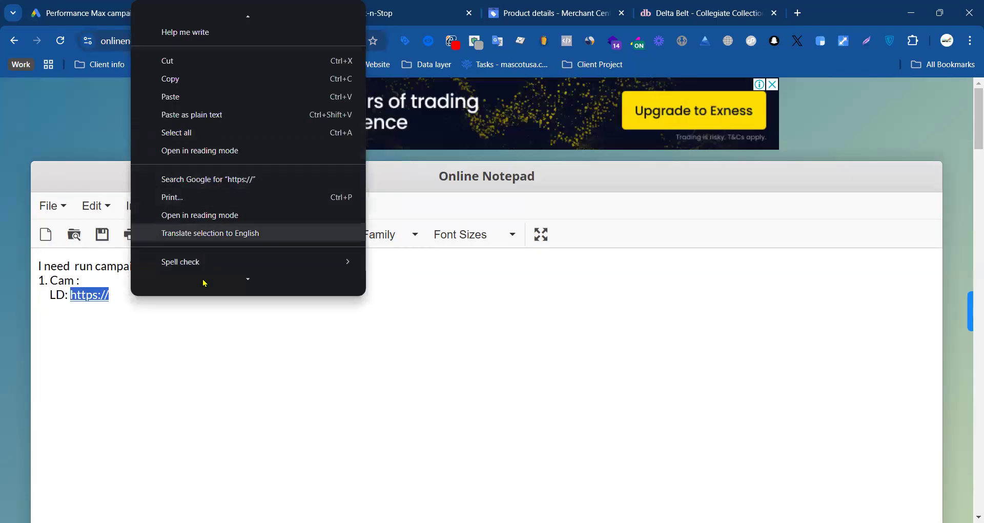
key("Escape")
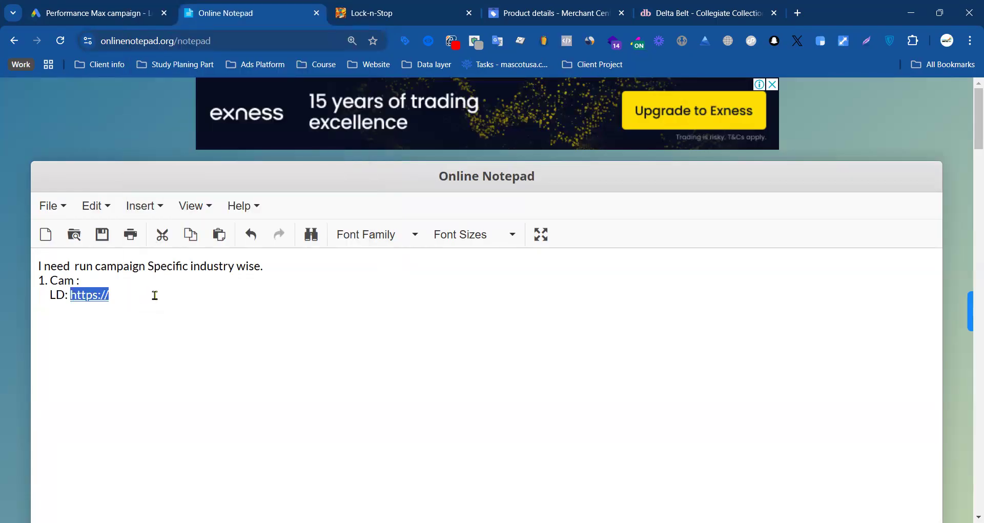
key("ctrl+v")
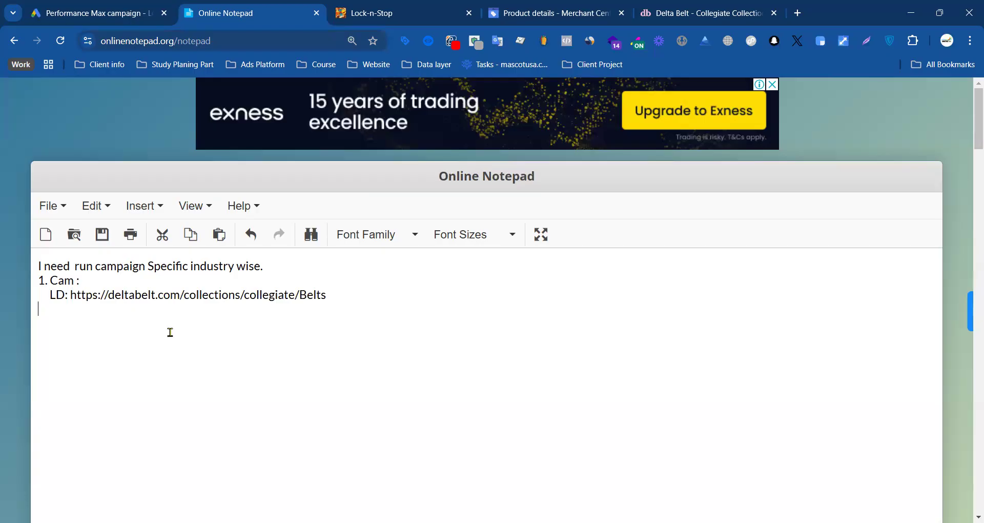
Step: Add the line "this pass Allproduct but anathore" beneath the LD address in the note
left_click(88, 311)
type("this pass Allproduct ")
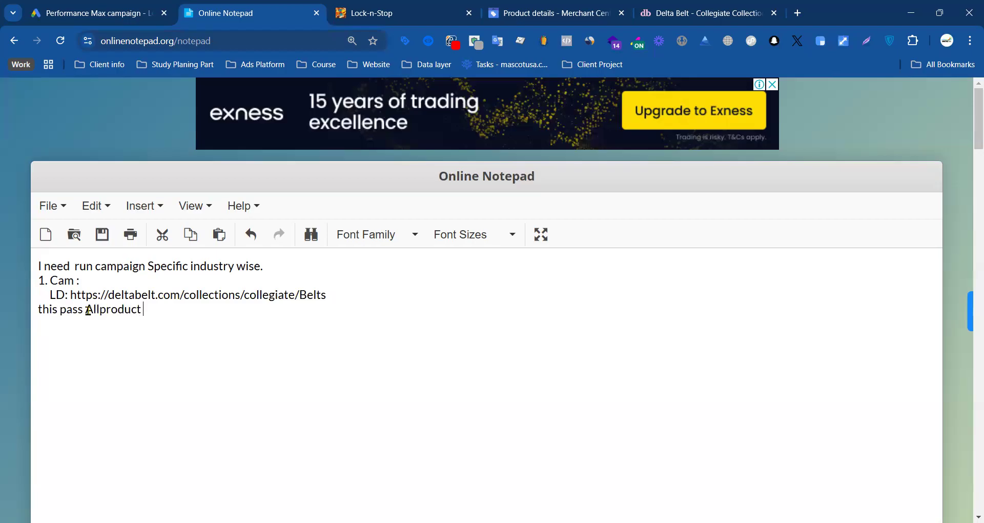
type("but anathore")
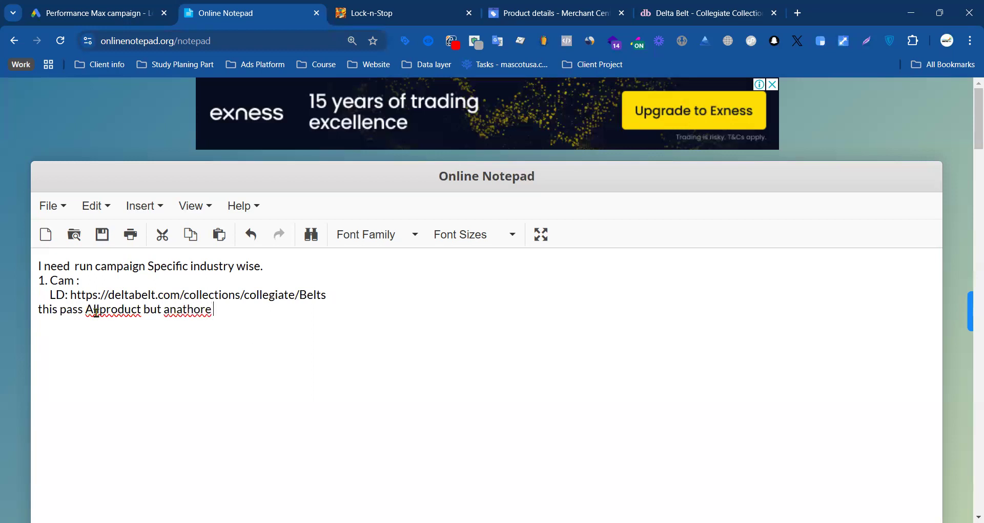
Step: Append the word "product" to the note's last line and try to fix the spelling of "anathore"
double_click(96, 312)
key("ctrl+c")
left_click(264, 316)
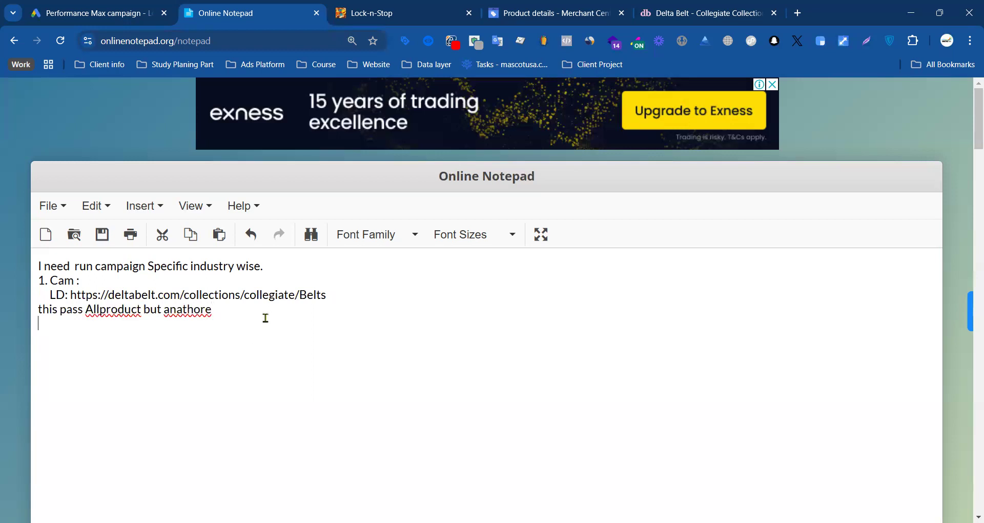
right_click(186, 310)
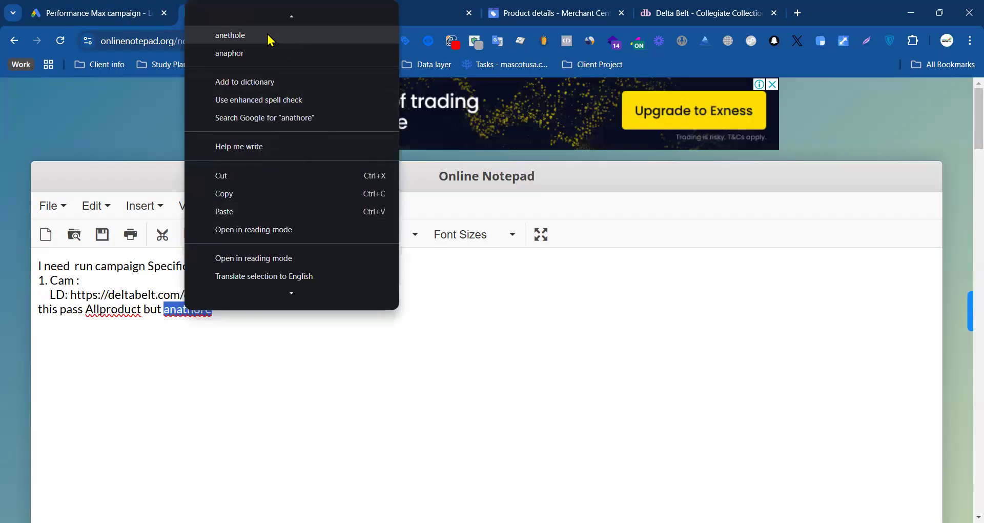
left_click(242, 314)
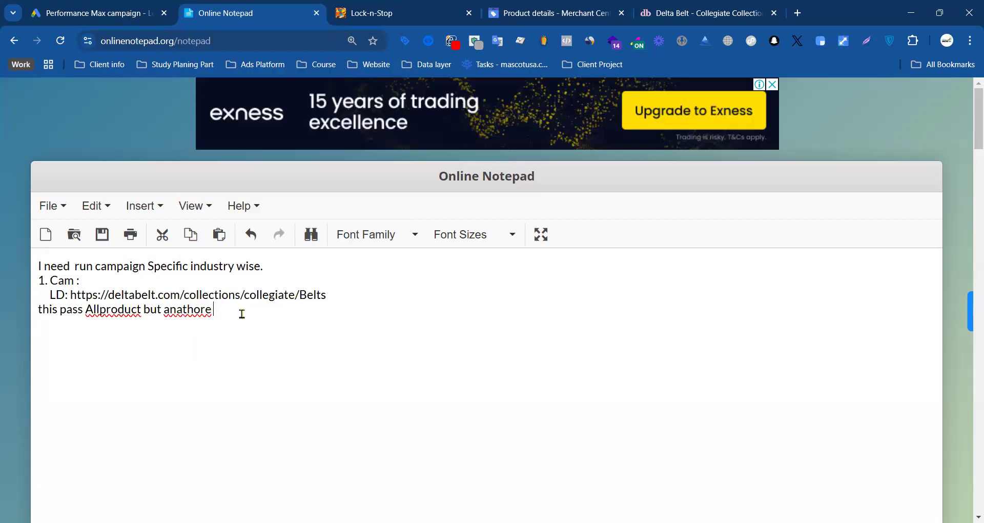
key("ctrl+v")
left_click(198, 311)
key("BackSpace")
left_click_drag(222, 310, 207, 310)
key("BackSpace")
Step: Correct the note's last line to read "this pass All product but another product" and indent it under the LD line
double_click(186, 310)
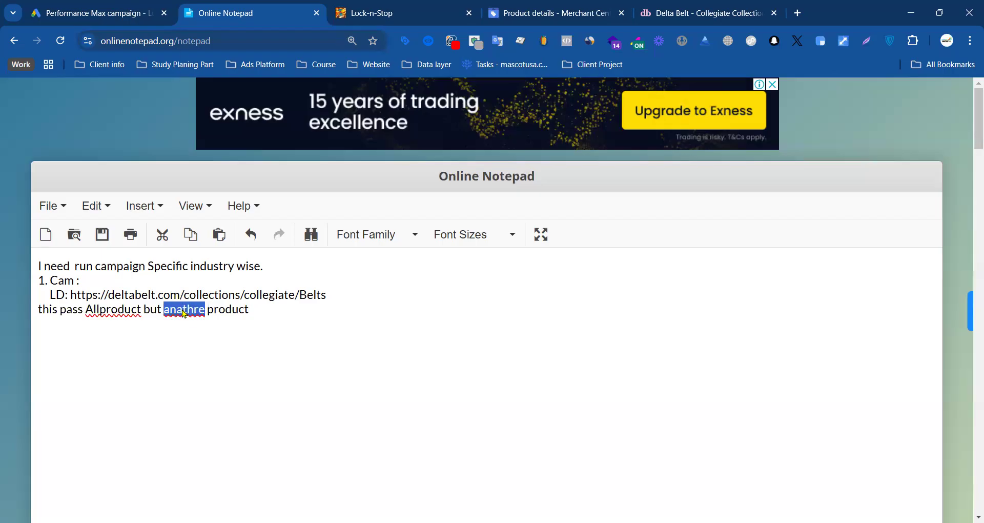
right_click(186, 313)
left_click(252, 18)
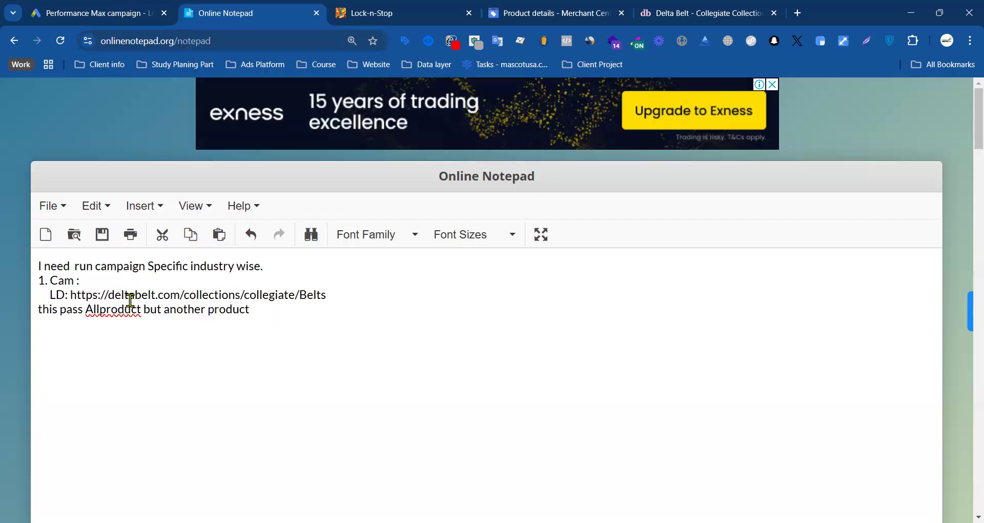
left_click(101, 312)
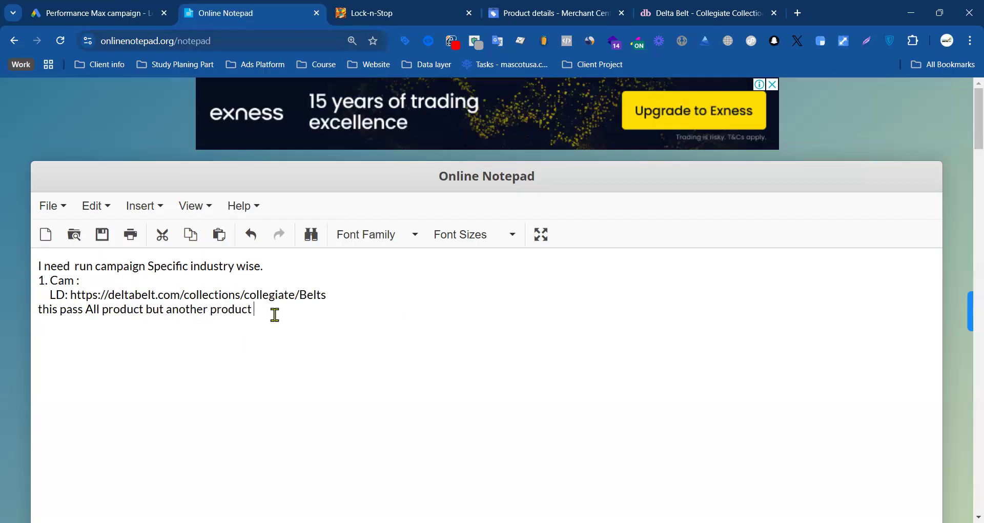
left_click(37, 309)
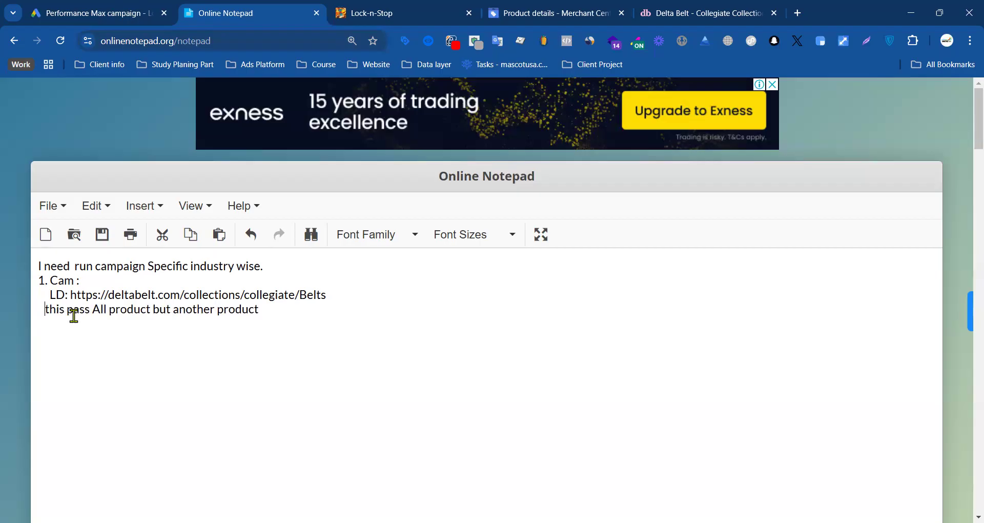
Step: On the Delta Belt Collegiate Collection page, inspect data layer entries 22 and 19 with the datalayer checker
left_click(722, 9)
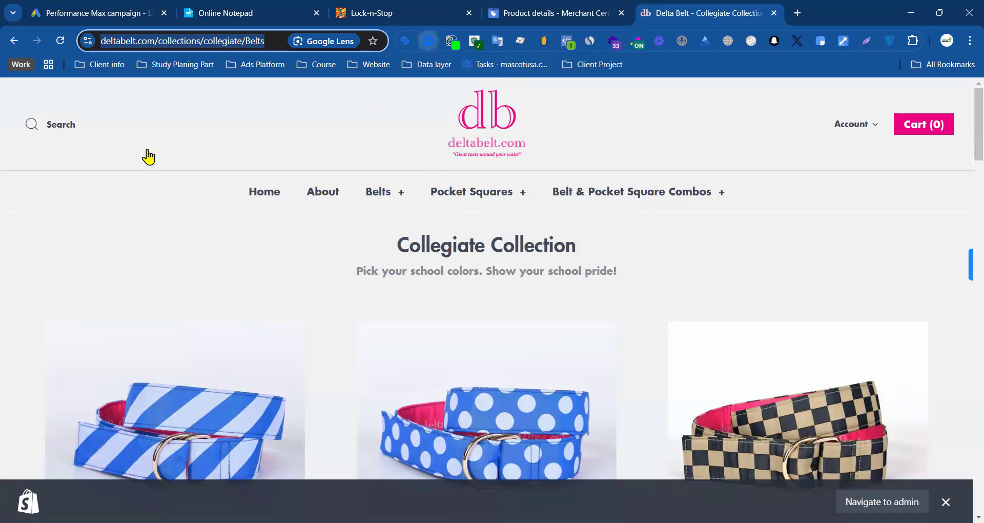
left_click(404, 138)
left_click(408, 144)
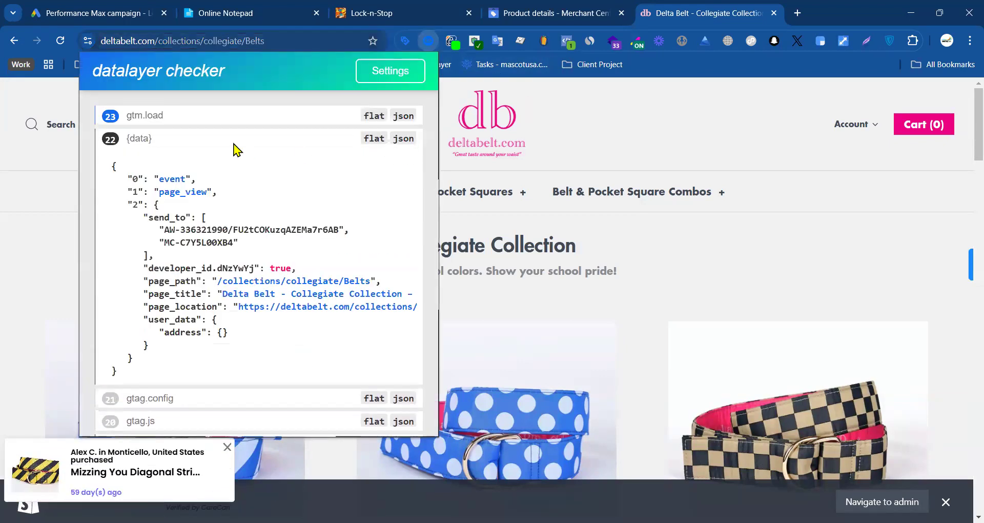
left_click(394, 143)
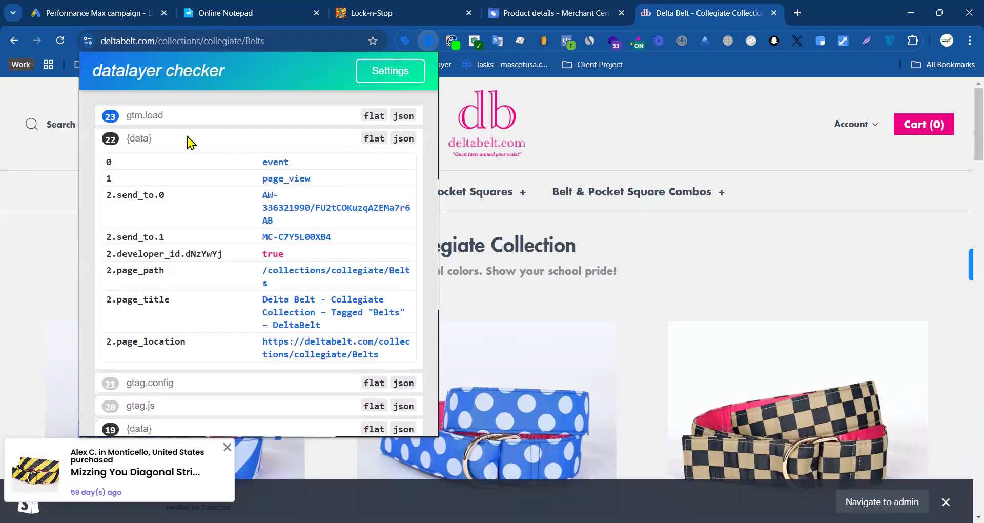
left_click(377, 140)
left_click(378, 207)
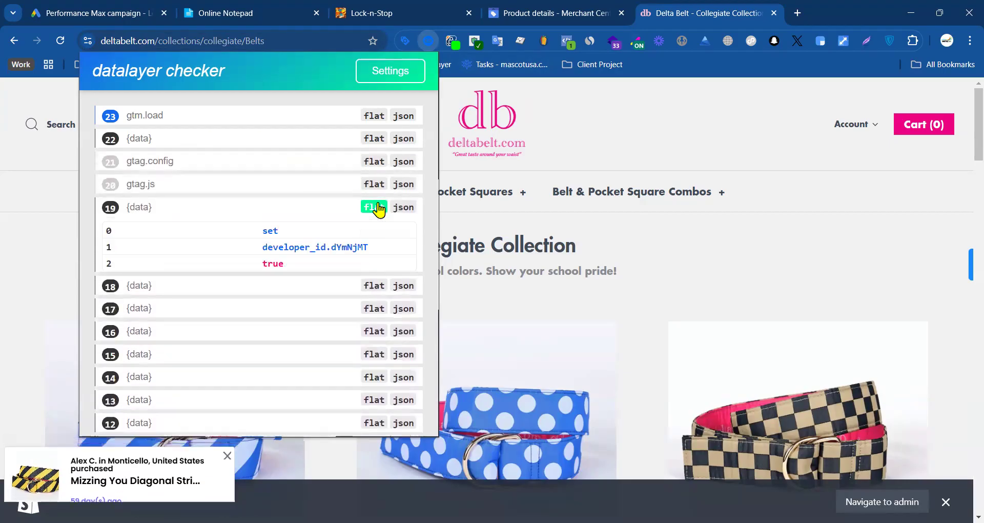
left_click(378, 209)
Step: Copy the nl_view_item_list event's JSON through the end of its ecommerce block and paste it beneath the last line of the note in Online Notepad
scroll(371, 277, "down", 5)
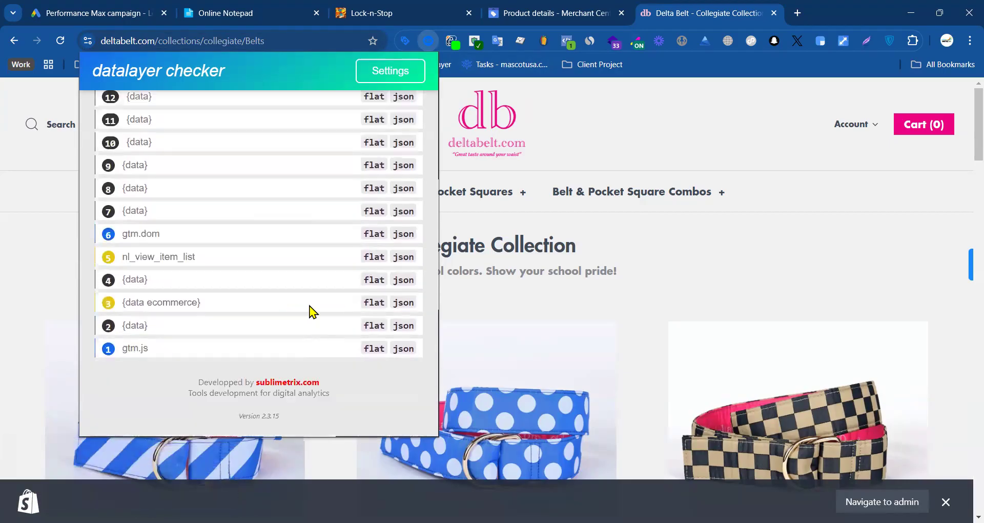
left_click(379, 260)
left_click(404, 256)
scroll(246, 287, "down", 4)
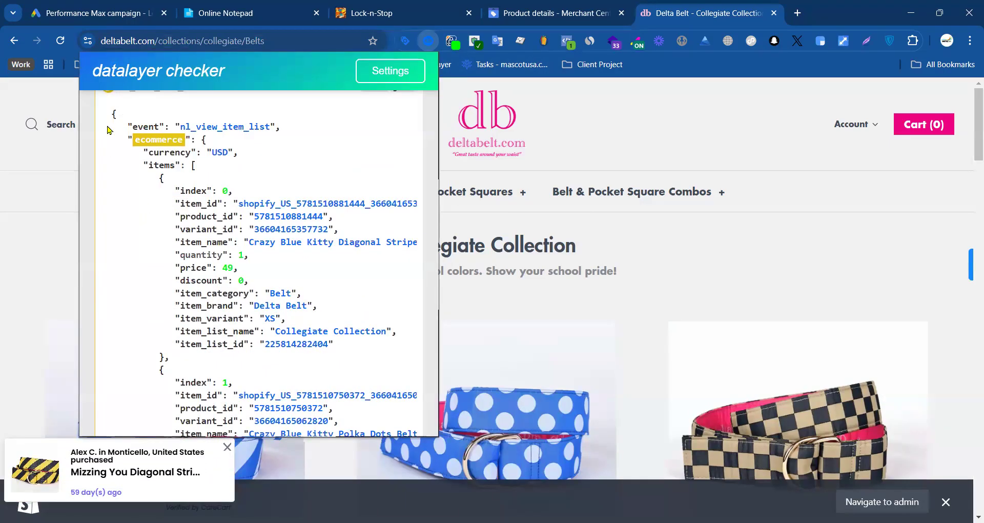
scroll(110, 128, "up", 4)
left_click_drag(113, 283, 232, 231)
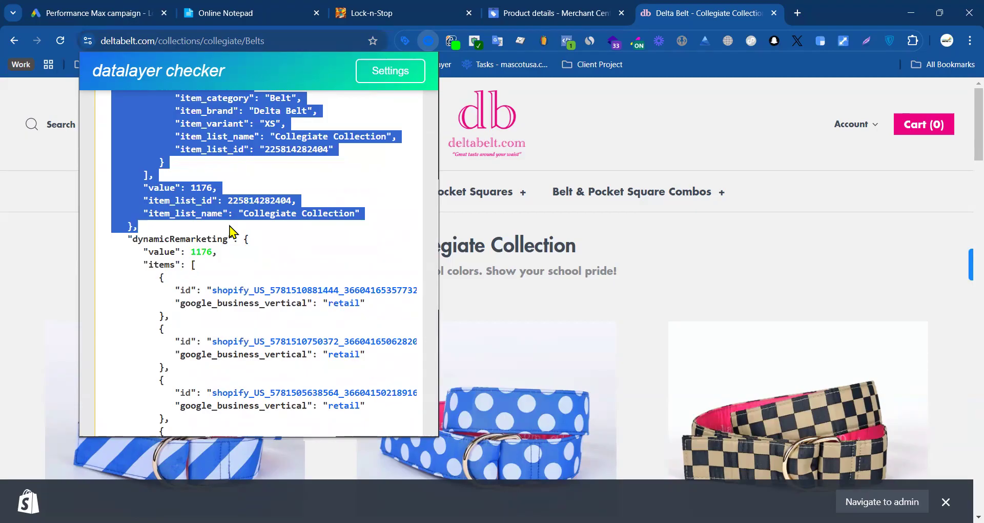
left_click(258, 11)
key("ctrl+v")
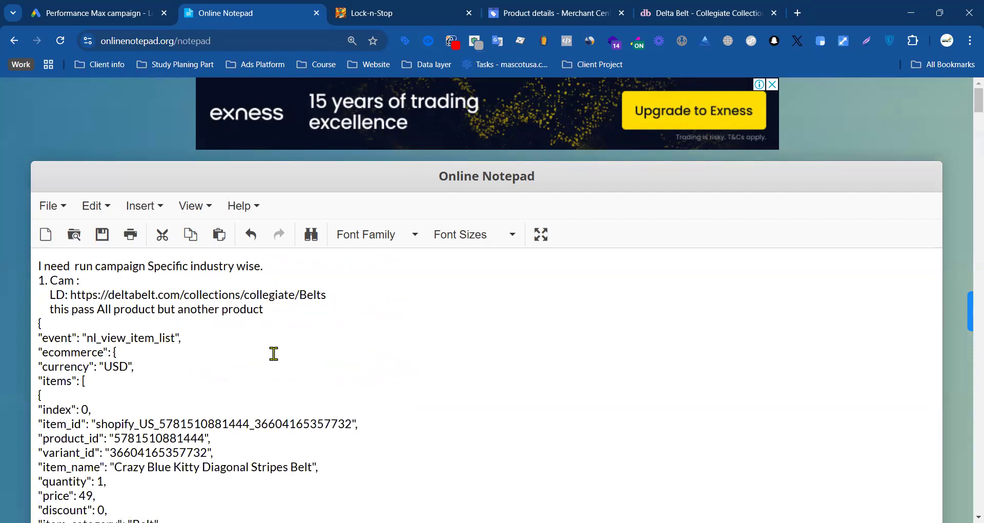
Step: Search the note for "item_id" and close the Find and replace dialog
key("ctrl+f")
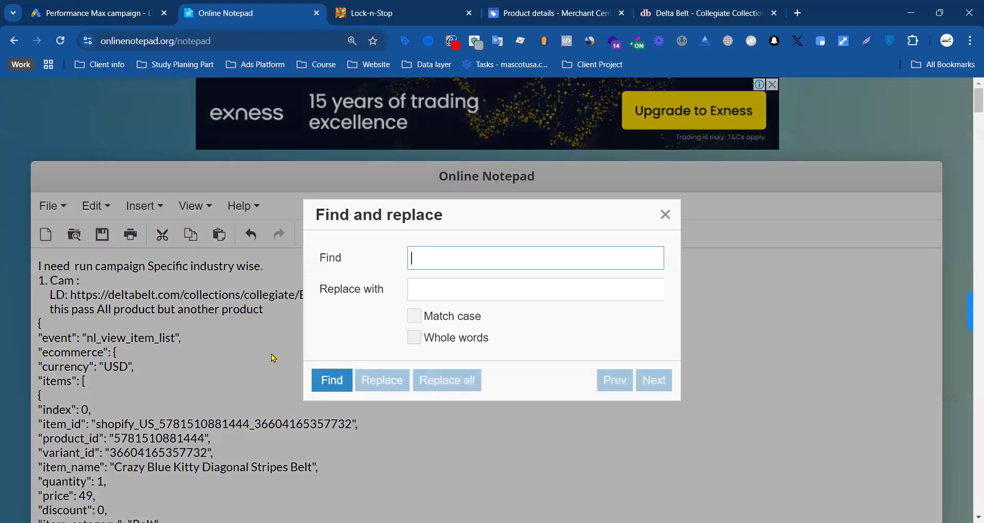
left_click(665, 214)
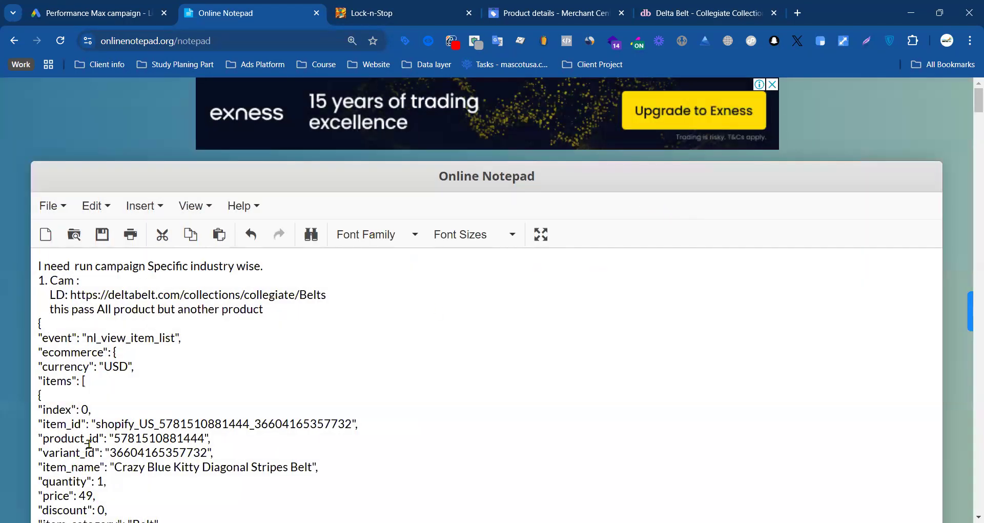
left_click_drag(80, 424, 65, 424)
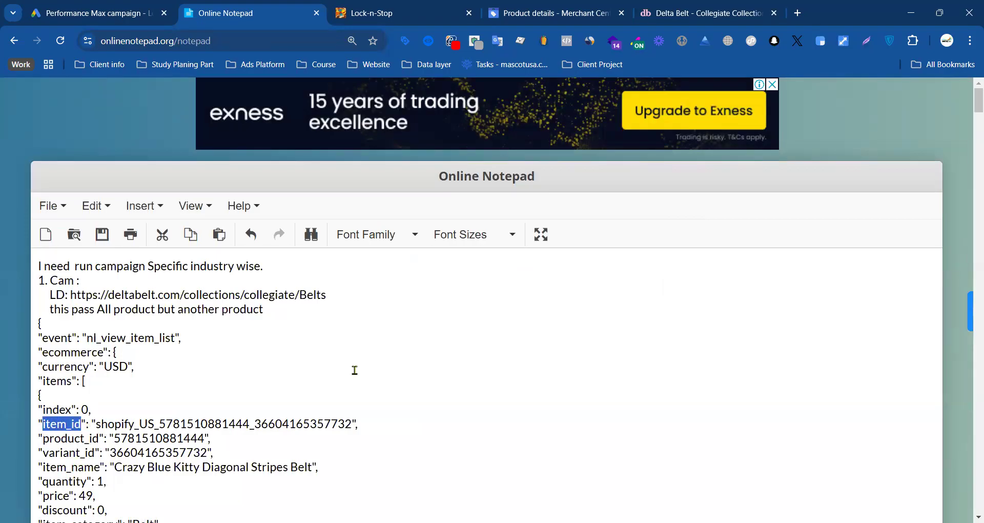
key("ctrl+f")
type("item_id")
double_click(464, 260)
type("item_id")
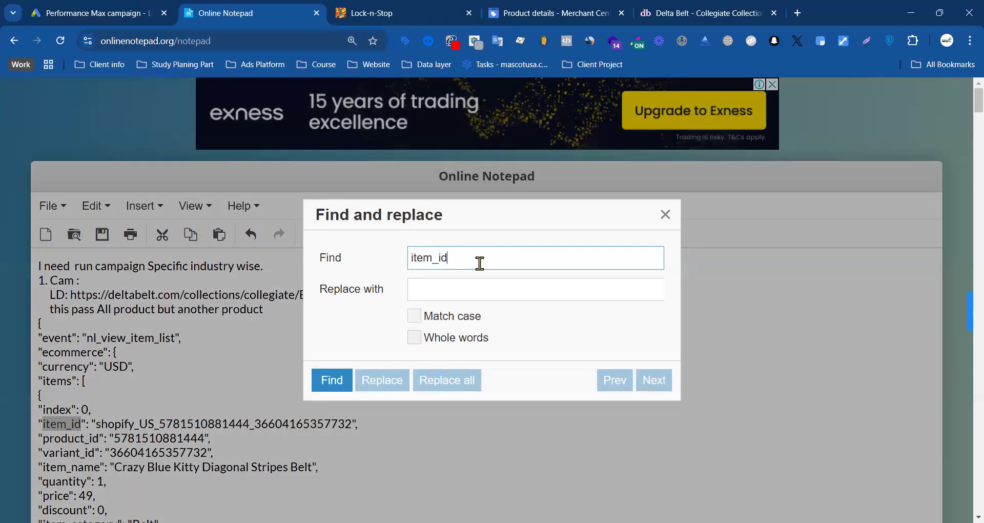
key("Return")
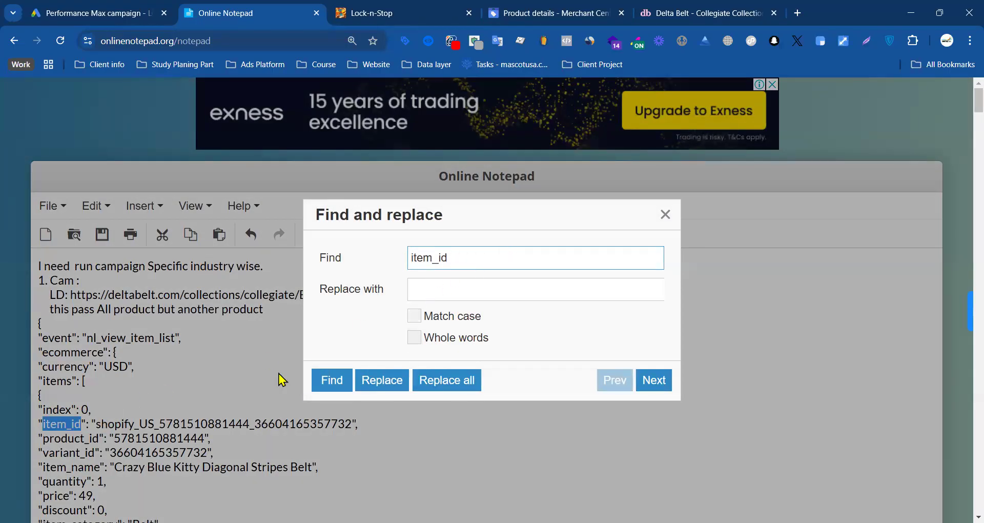
left_click(666, 214)
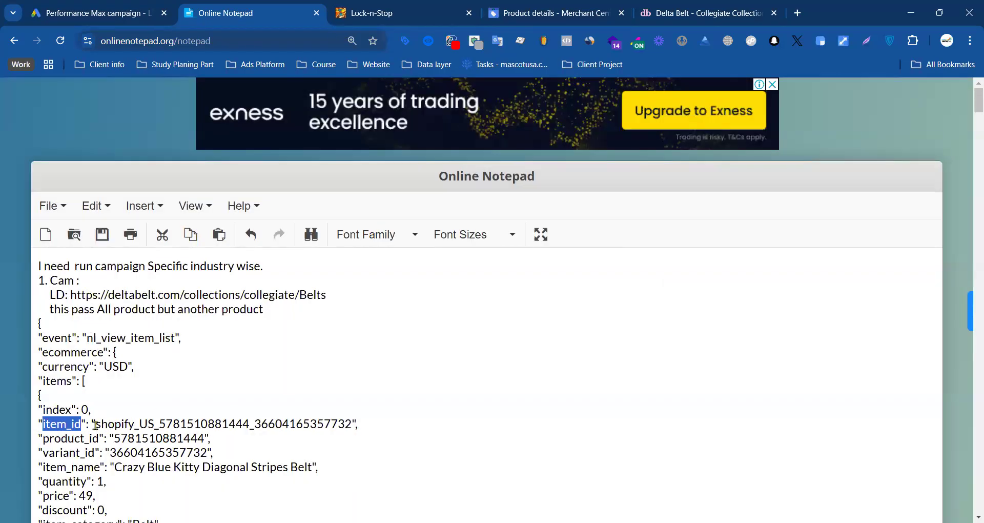
Step: Examine the item_id values in the pasted Collegiate Collection data, highlighting the one for the Crazy Blue Kitty Polka Dots Belt
scroll(115, 416, "down", 6)
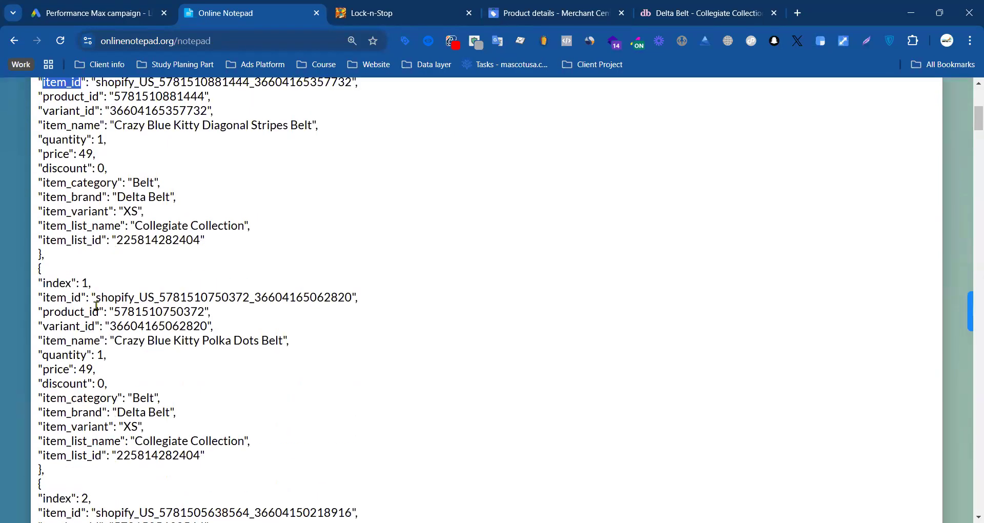
left_click_drag(98, 299, 346, 299)
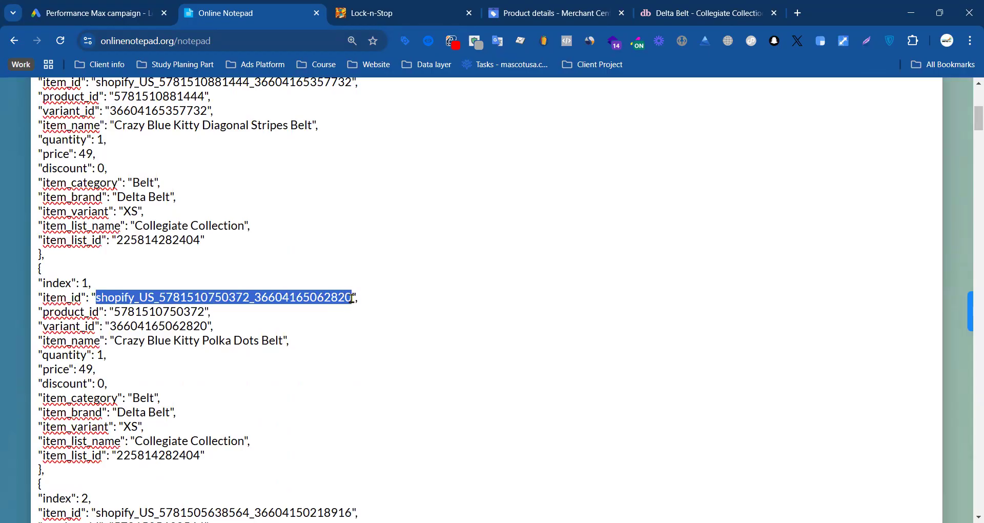
scroll(352, 302, "down", 20)
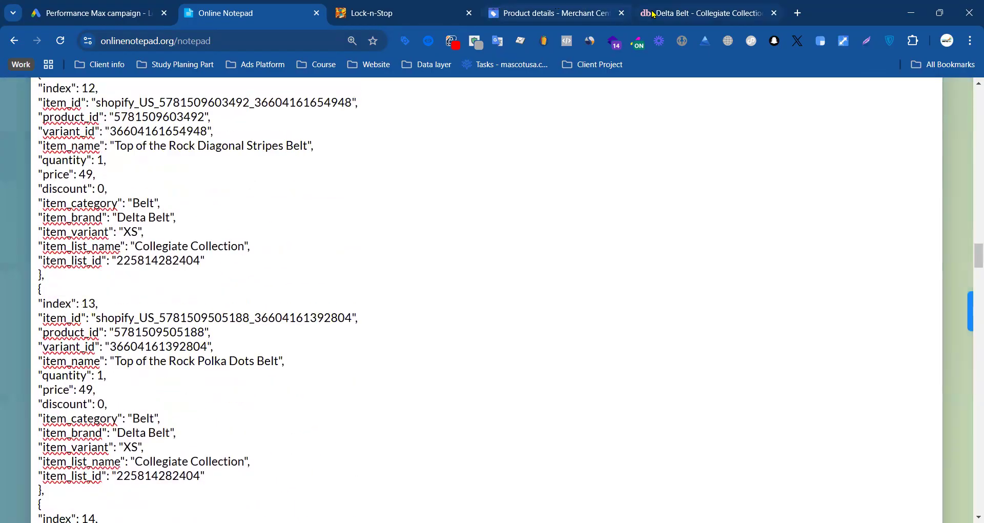
Step: Return to deltabelt.com and open page 2 of the Collegiate Collection belts
left_click(654, 14)
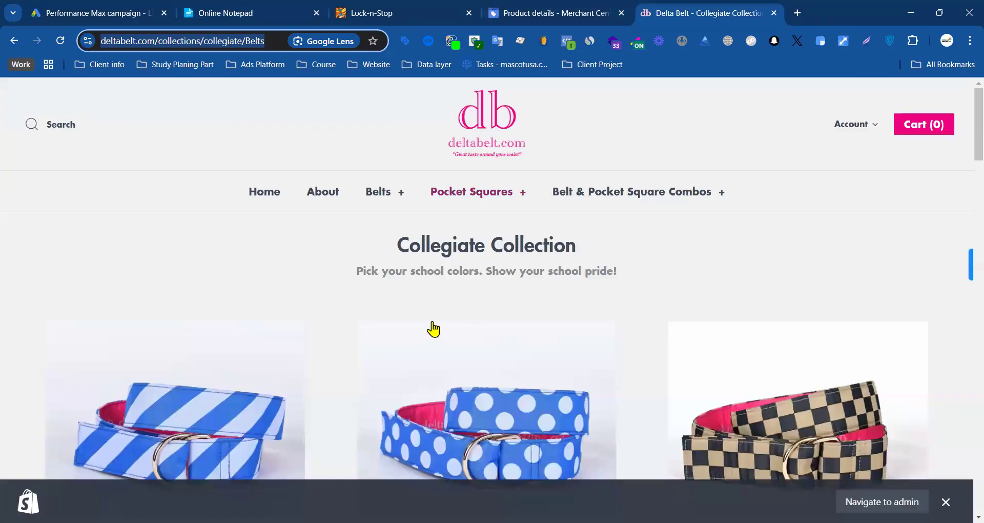
scroll(432, 329, "down", 15)
left_click(509, 346)
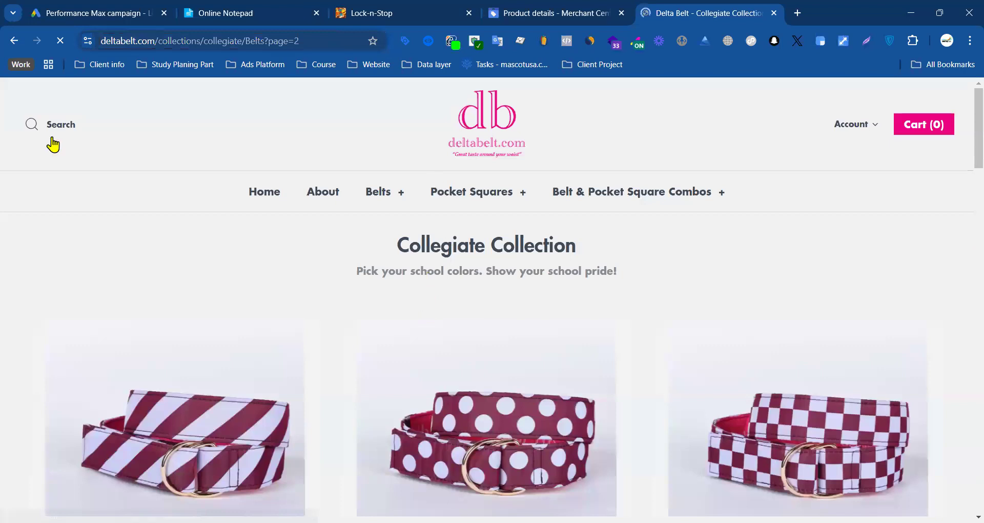
Step: Delete the pasted nl_view_item_list JSON from the note in Online Notepad and write "Find Product ID" in its place
left_click(219, 14)
scroll(134, 246, "up", 15)
scroll(109, 238, "up", 20)
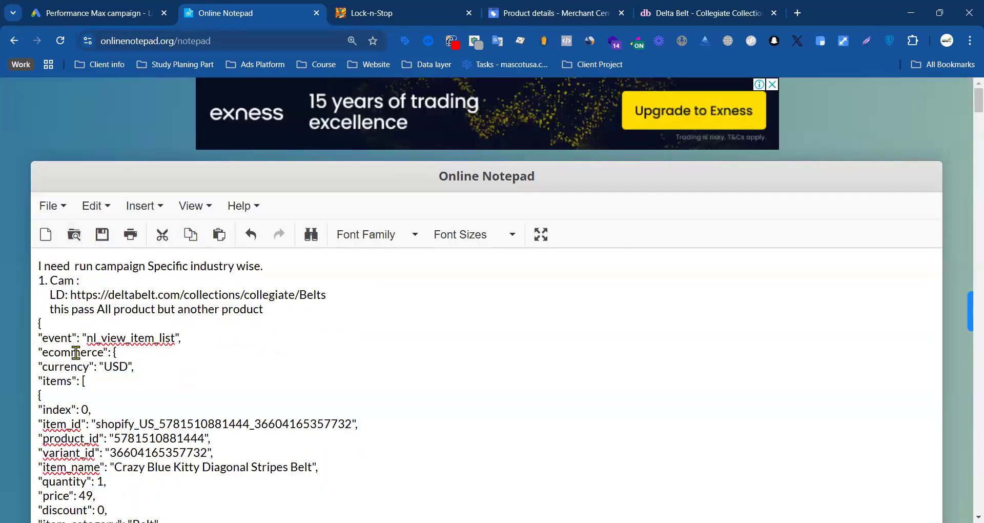
scroll(57, 389, "down", 1)
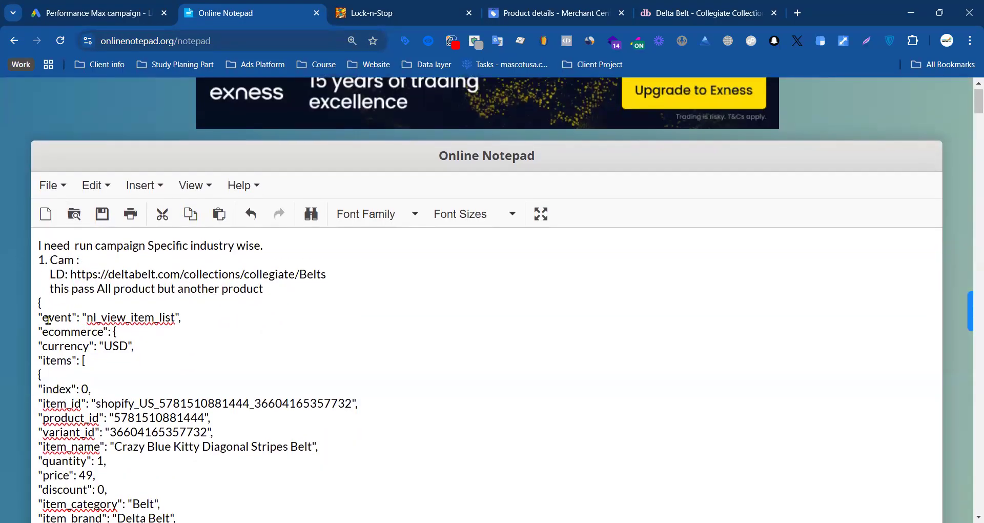
left_click_drag(40, 302, 322, 478)
scroll(322, 478, "up", 10)
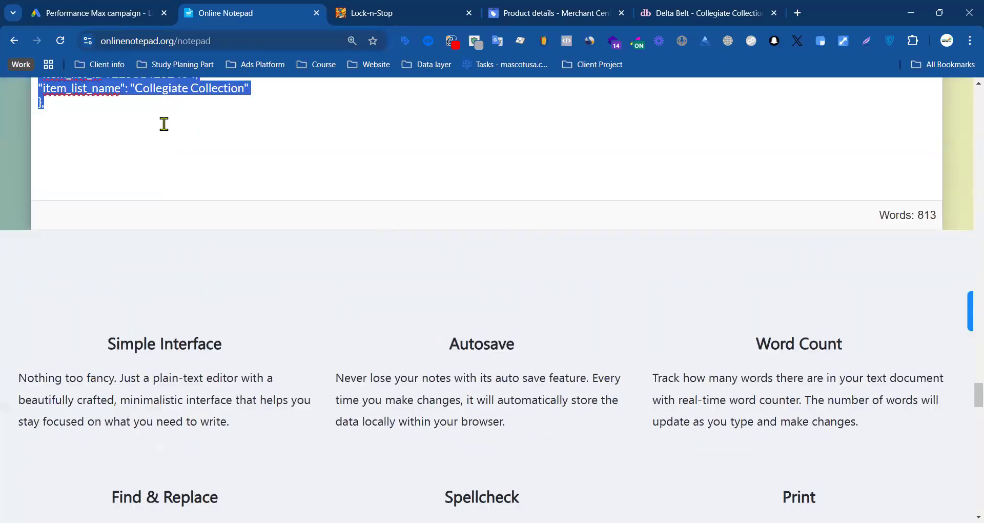
key("BackSpace")
scroll(174, 133, "up", 15)
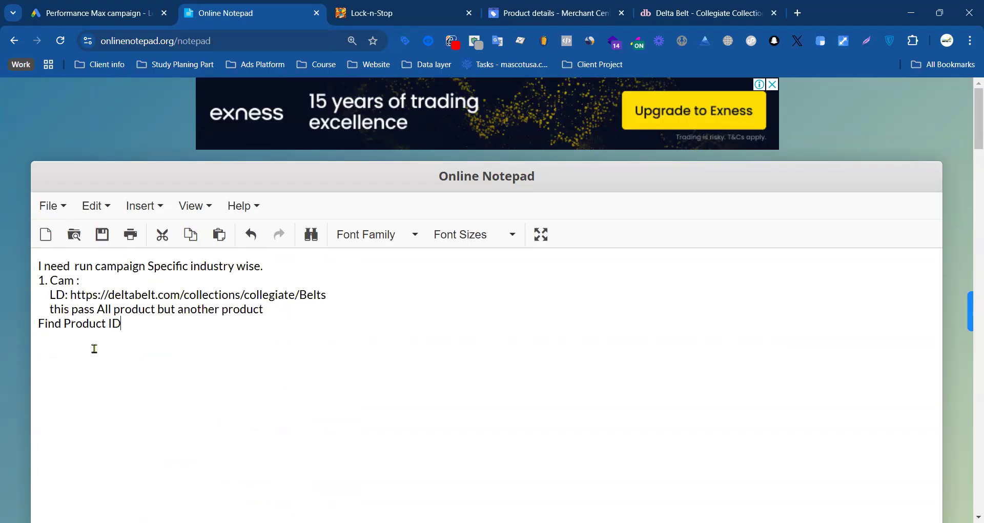
Step: Switch to Merchant Center, highlight the Crazy Blue Kitty Pocket Square's product ID and close its product details
left_click(105, 10)
left_click(251, 11)
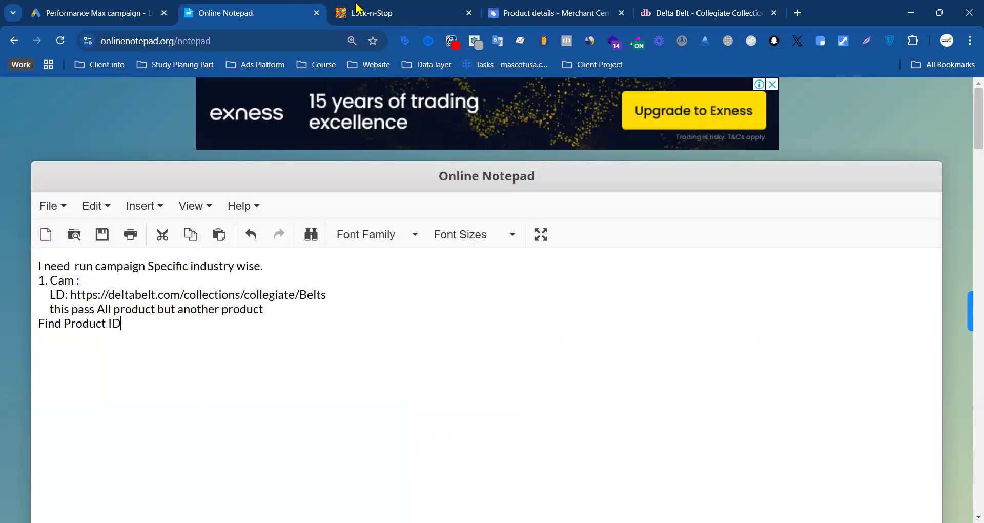
left_click(509, 10)
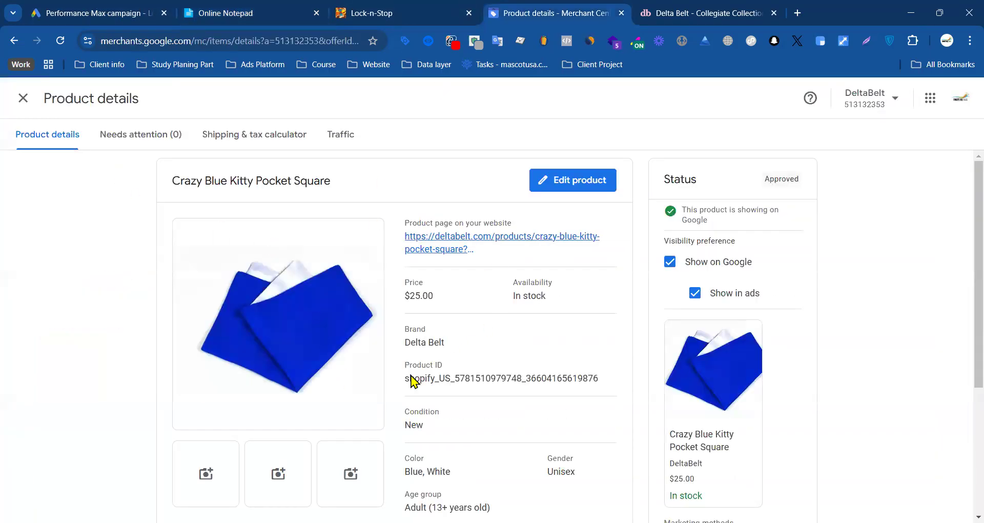
left_click_drag(406, 382, 610, 379)
left_click(24, 100)
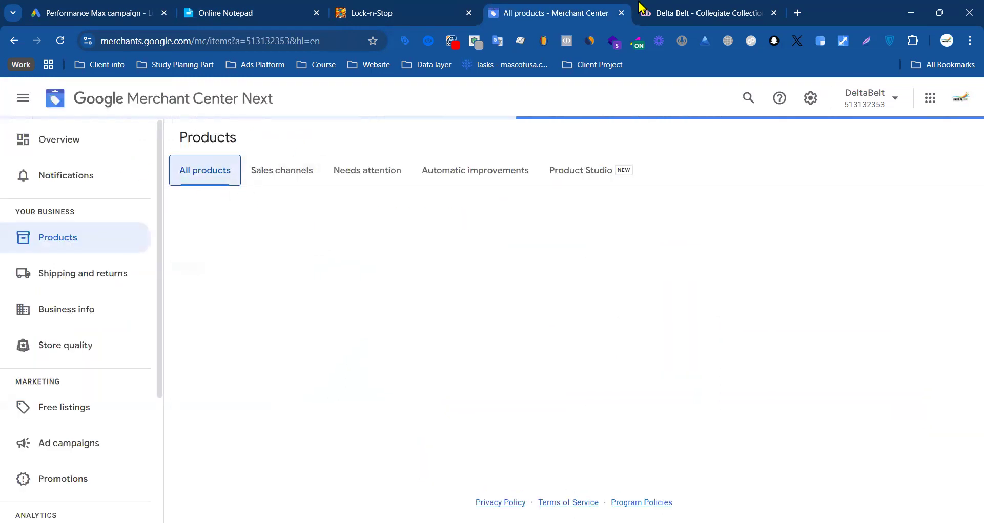
Step: Return to deltabelt.com and open the Ugga's Cousin Diagonal Stripes Belt from page 2 of the Collegiate Collection
left_click(712, 10)
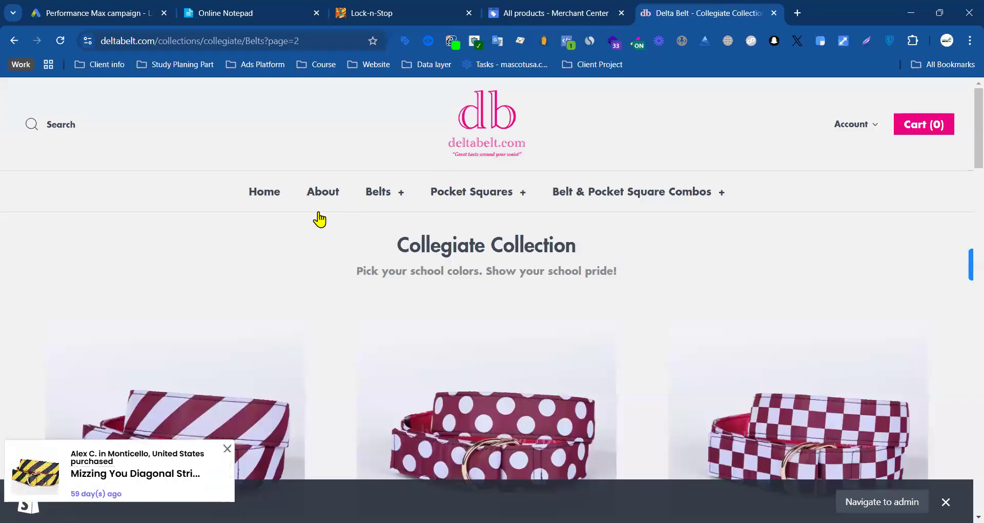
scroll(319, 217, "down", 1)
scroll(179, 263, "down", 2)
left_click(192, 263)
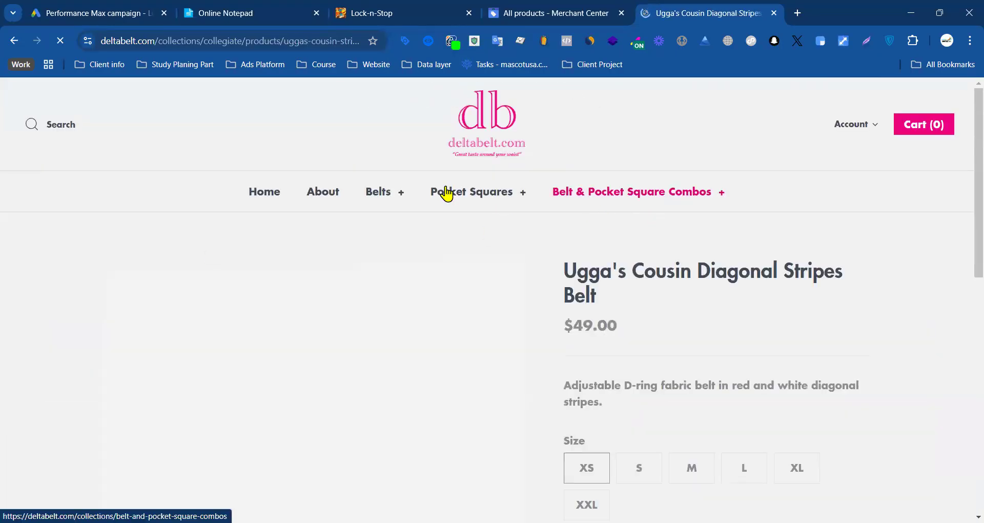
Step: Expand the belt's nl_view_item event in flat view in datalayer checker and copy its item_id value
left_click(428, 41)
left_click(429, 41)
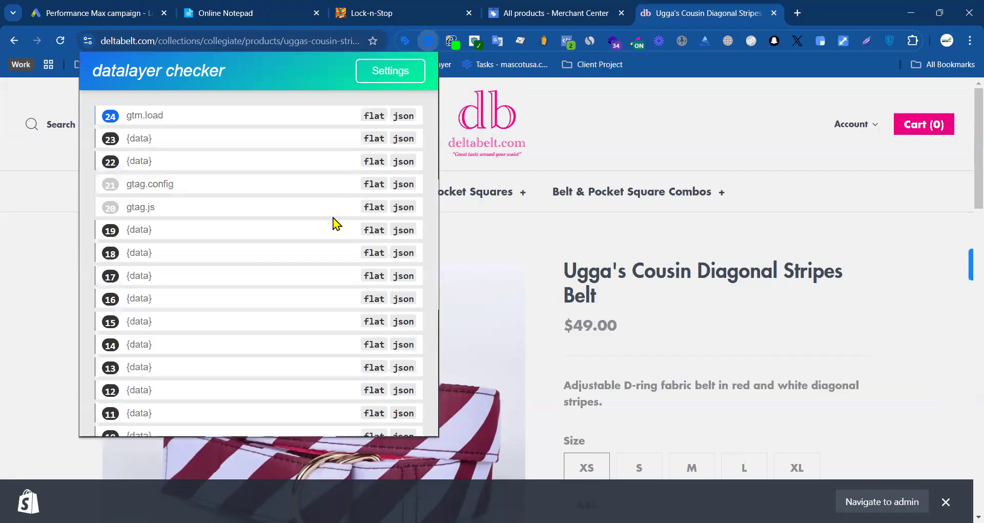
scroll(275, 302, "down", 3)
left_click(373, 356)
scroll(358, 308, "down", 5)
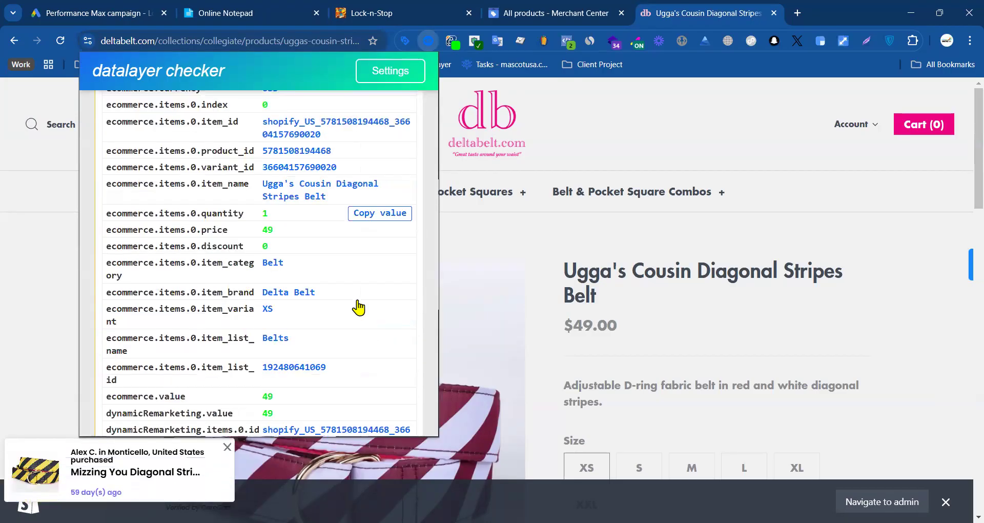
scroll(340, 268, "up", 6)
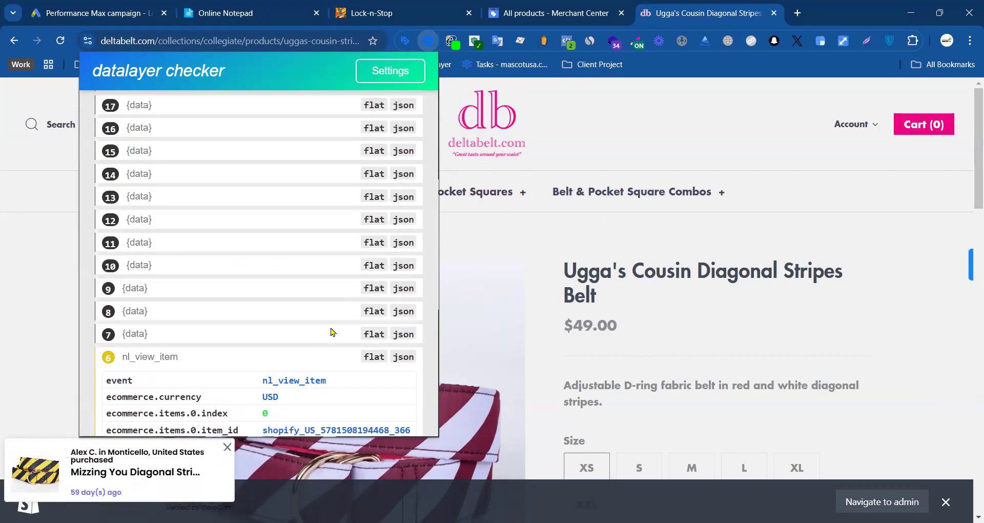
scroll(323, 308, "down", 3)
left_click(380, 259)
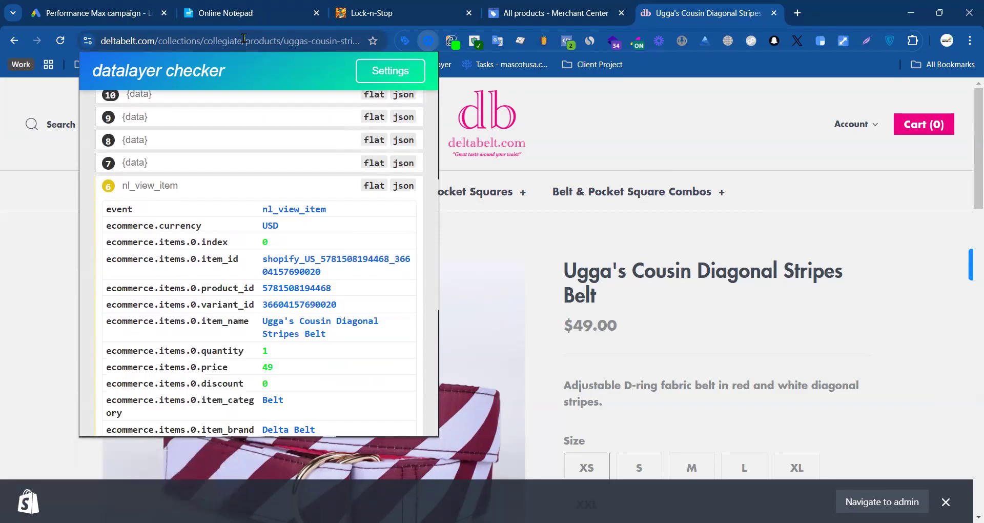
left_click(248, 13)
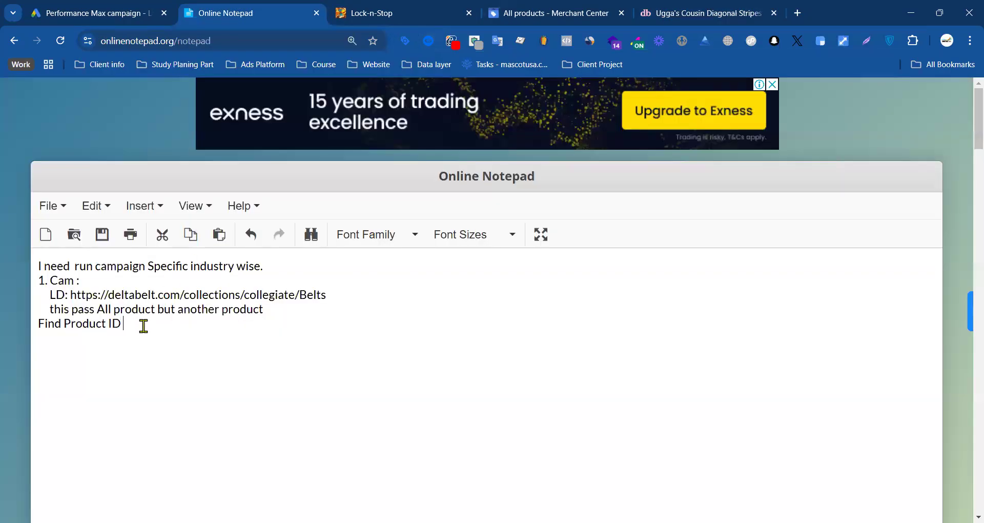
key("ctrl+v")
left_click(125, 324)
key("Return")
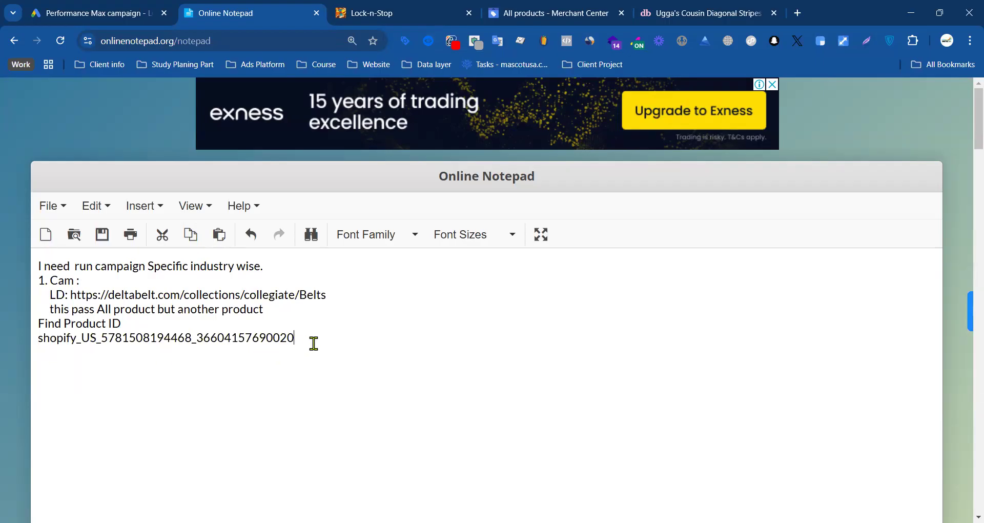
Step: Return to the Ugga's Cousin Diagonal Stripes Belt page and select size S followed by size M
left_click(678, 13)
scroll(494, 239, "down", 6)
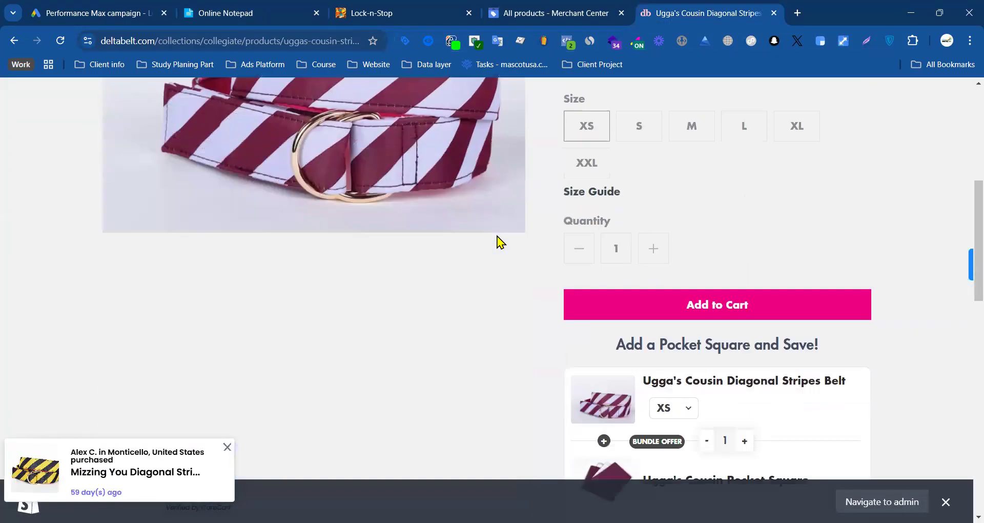
scroll(497, 236, "up", 3)
scroll(349, 221, "up", 3)
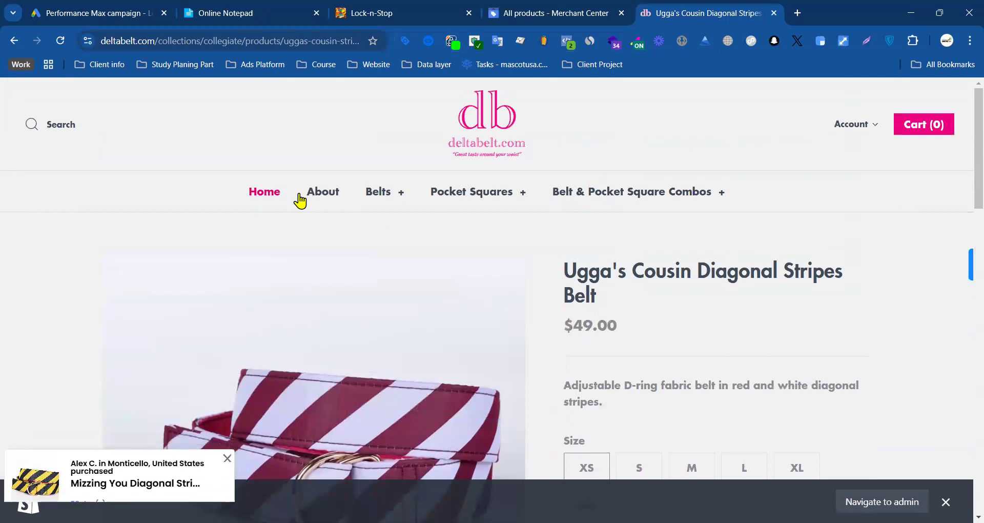
scroll(440, 172, "down", 3)
left_click(641, 300)
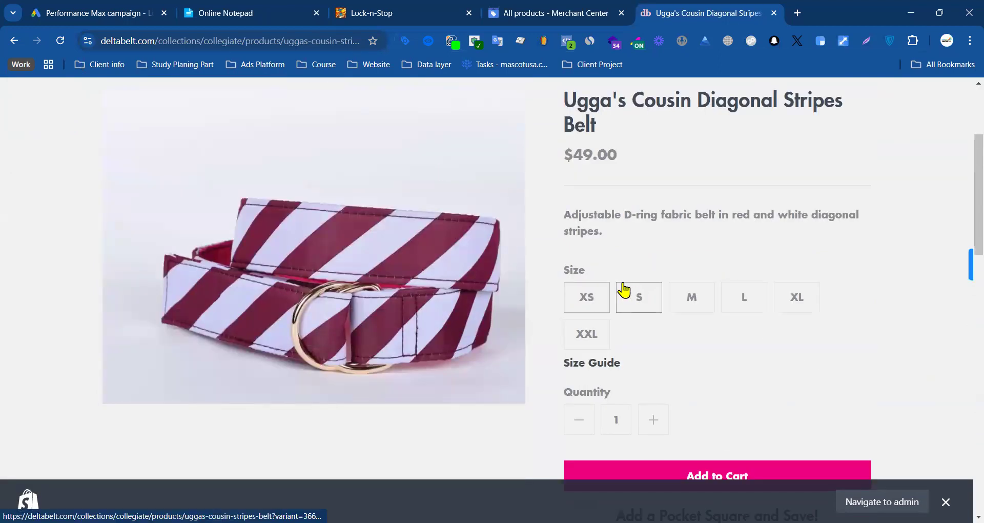
left_click(688, 301)
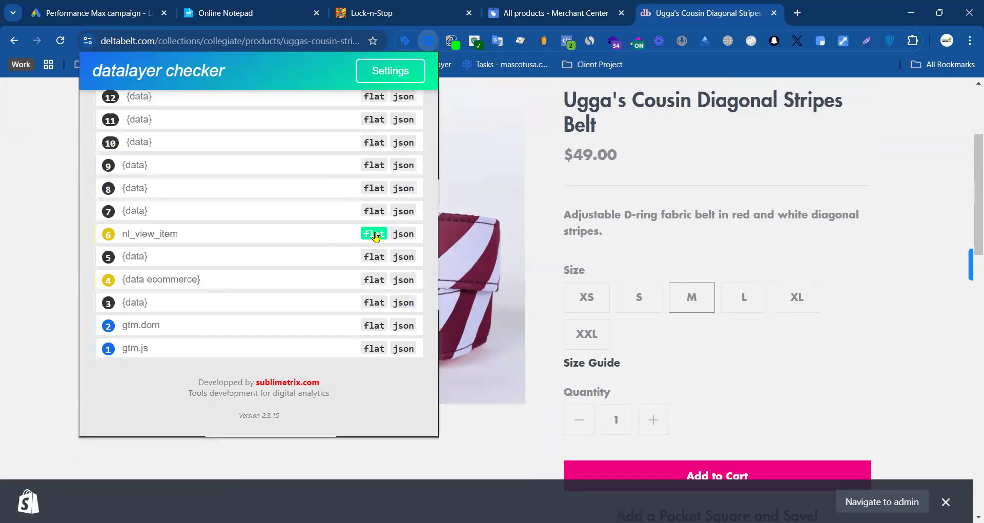
Step: Copy the item_id from the nl_view_item event with size M selected and compare it with the ID saved in the note
left_click(373, 233)
left_click(371, 308)
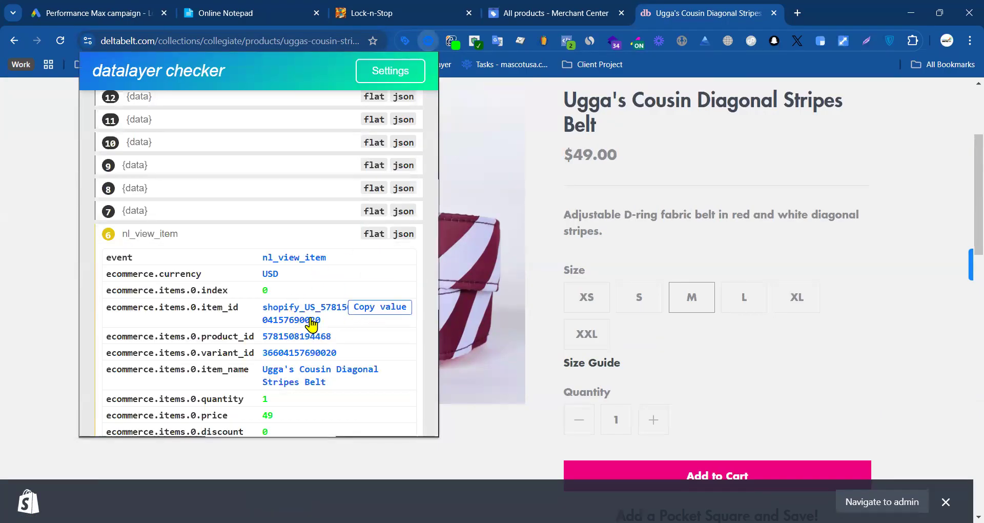
left_click(242, 5)
left_click_drag(303, 347, 156, 344)
left_click(125, 368)
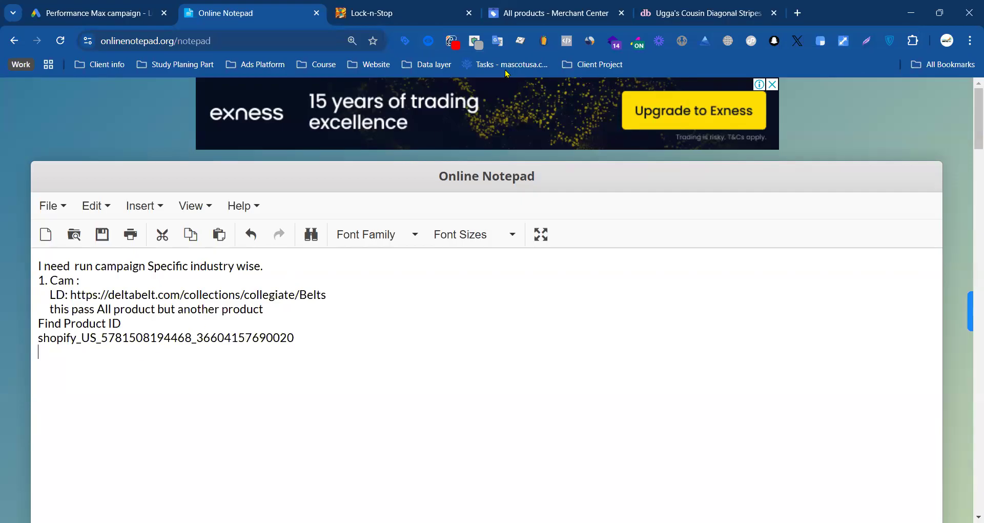
Step: Go back to the Collegiate Collection belts on deltabelt.com and open the Crazy Blue Kitty Polka Dots Belt
left_click(563, 13)
left_click(677, 10)
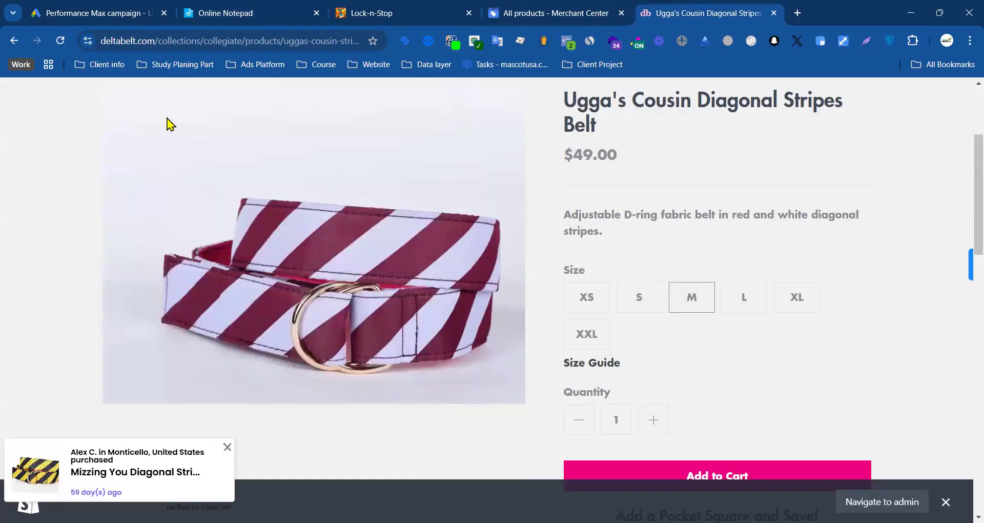
scroll(98, 185, "up", 3)
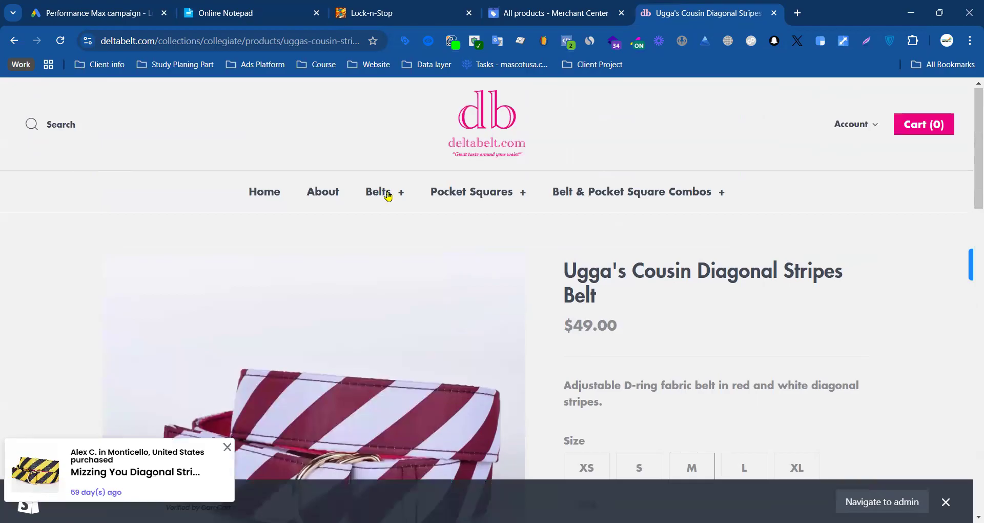
left_click(417, 241)
scroll(279, 259, "down", 5)
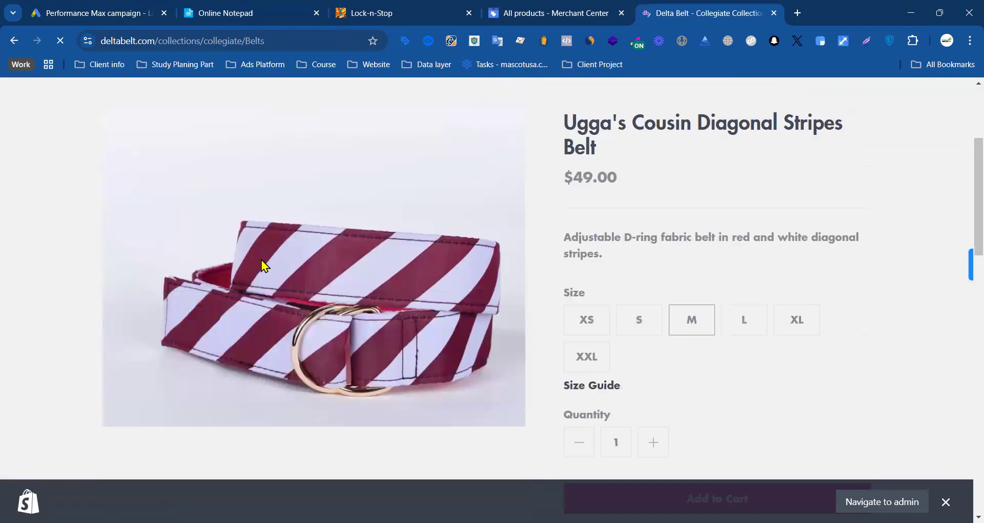
scroll(309, 314, "down", 5)
scroll(549, 241, "up", 3)
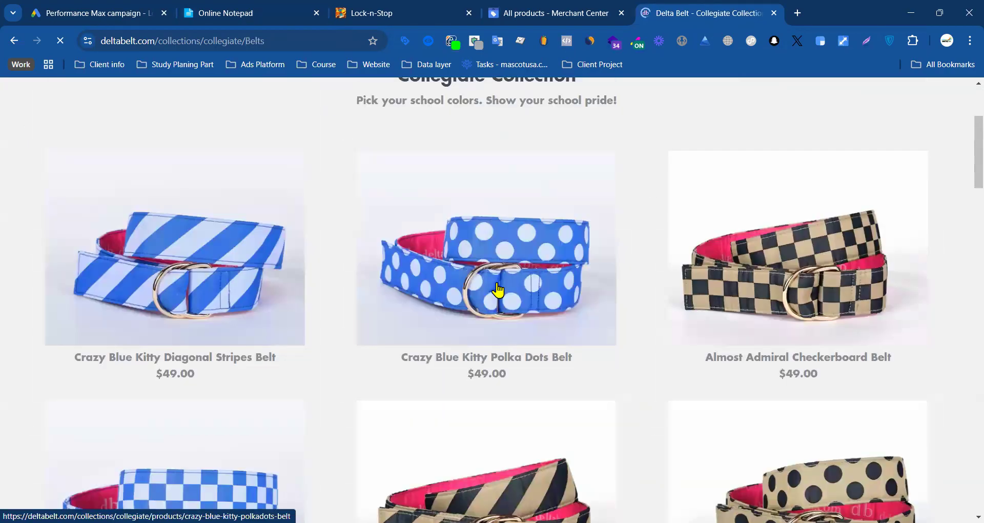
left_click(497, 286)
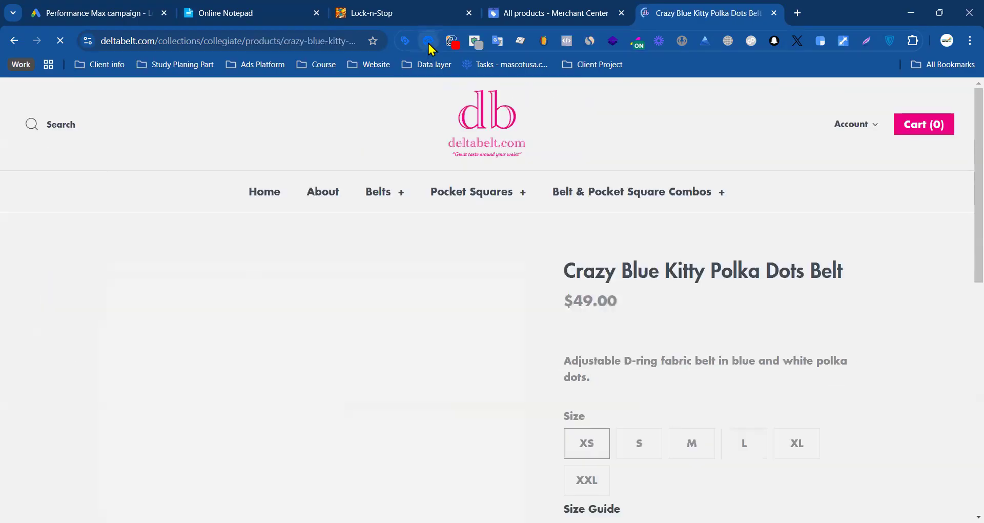
Step: Examine the item_id in the polka dots belt's nl_view_item event using datalayer checker's flat view, and close the checker
left_click(429, 42)
left_click(429, 42)
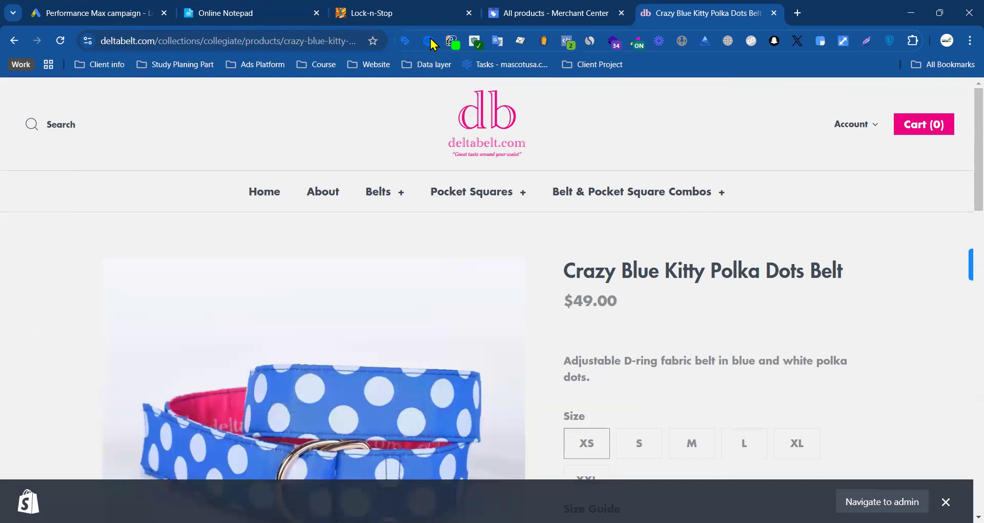
left_click(429, 42)
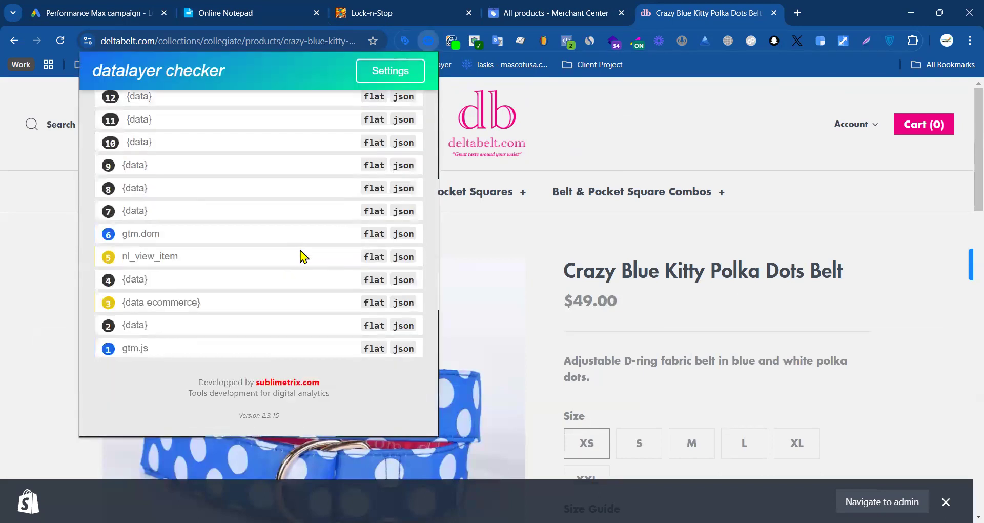
left_click(374, 257)
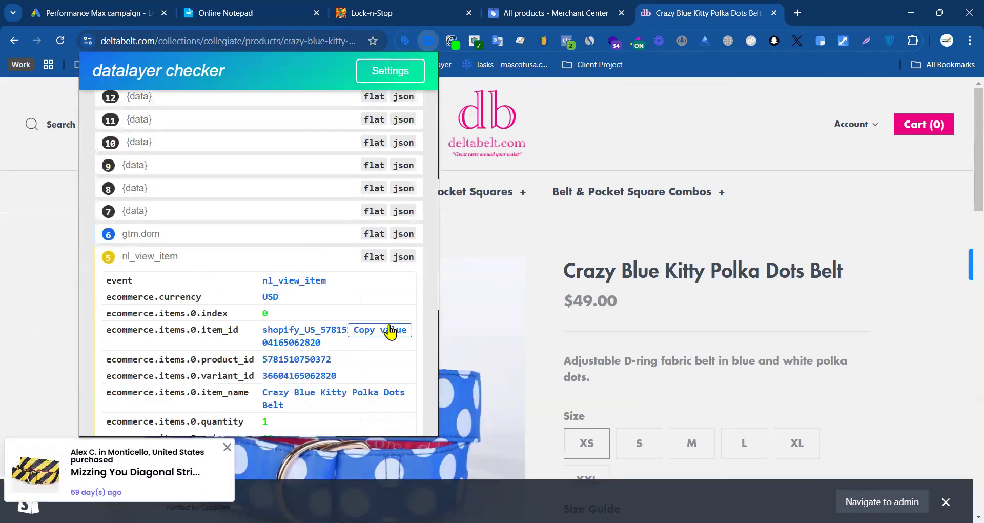
left_click(637, 133)
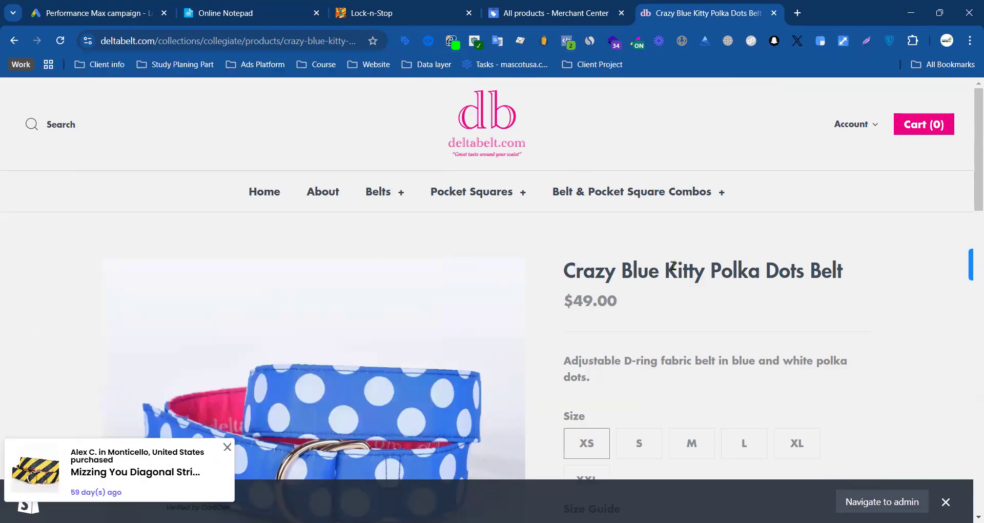
Step: Reopen the Collegiate Collection belts page and display its nl_view_item_list event as JSON in datalayer checker
left_click(418, 246)
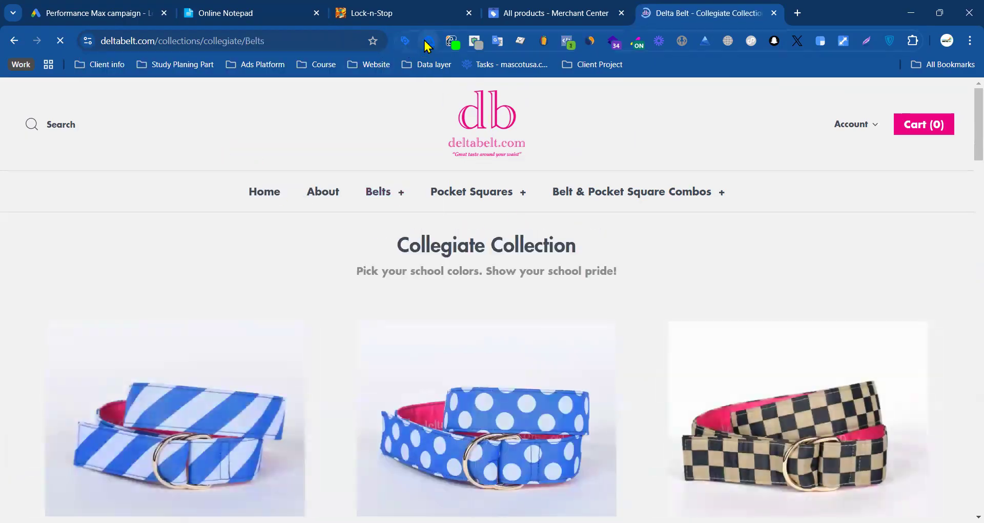
left_click(428, 41)
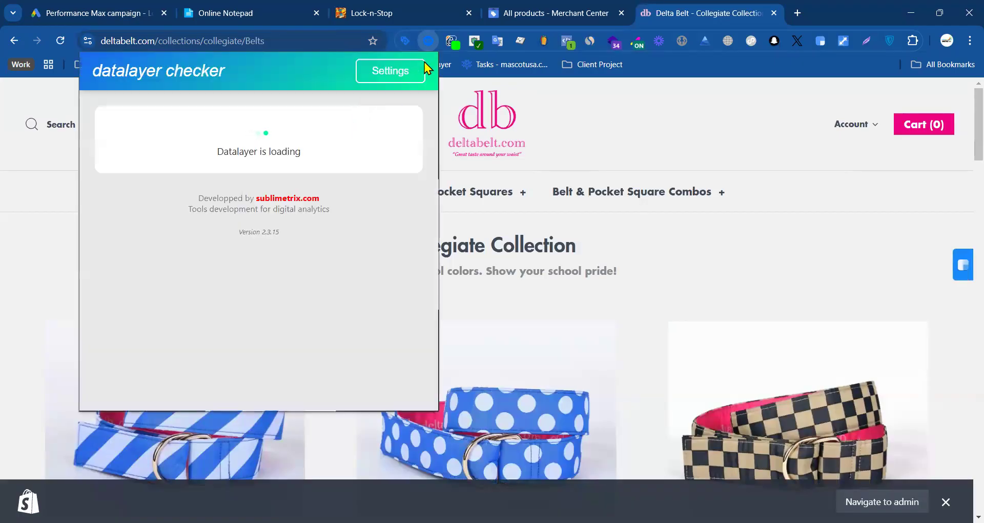
left_click(432, 45)
left_click(429, 41)
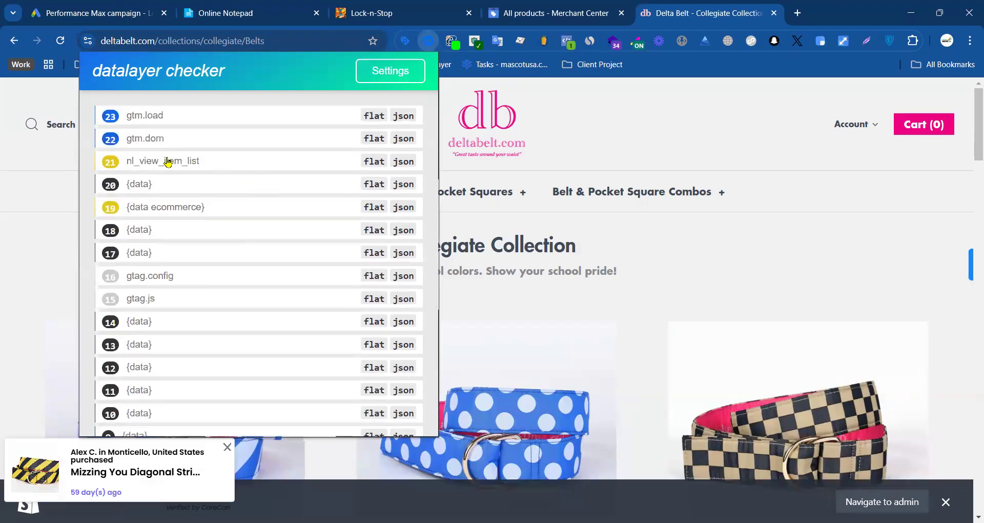
left_click(374, 162)
left_click(403, 162)
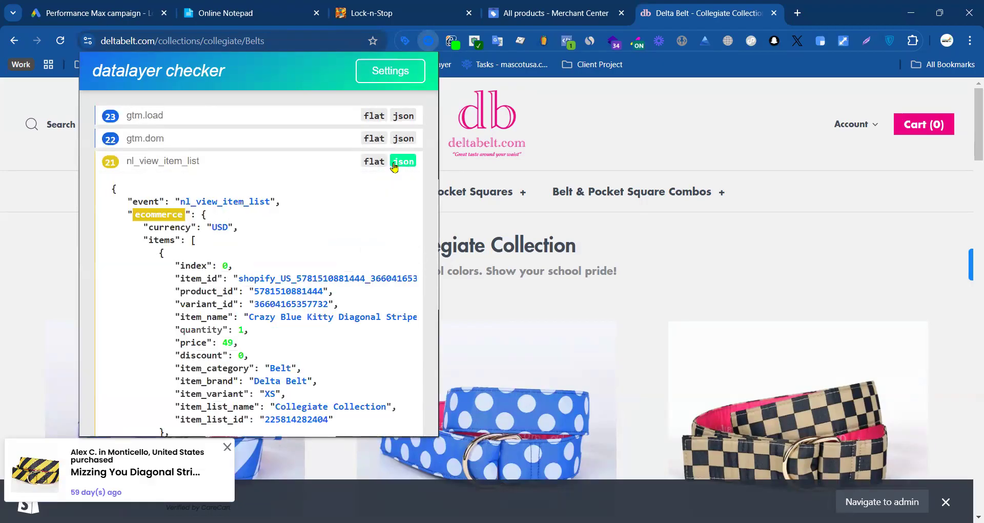
Step: Copy the nl_view_item_list event's JSON from datalayer checker and paste it into a new blank Google Docs document
left_click_drag(111, 192, 252, 383)
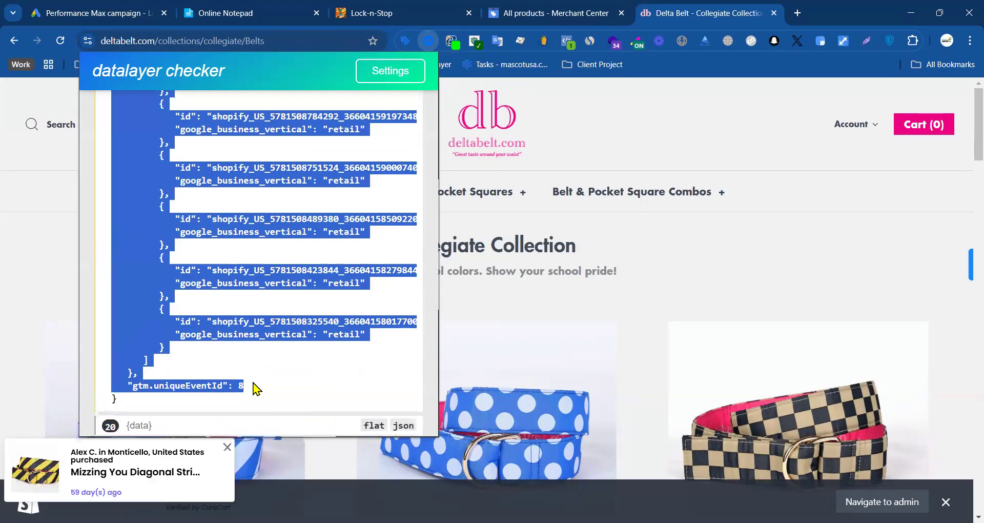
left_click(797, 15)
left_click(935, 97)
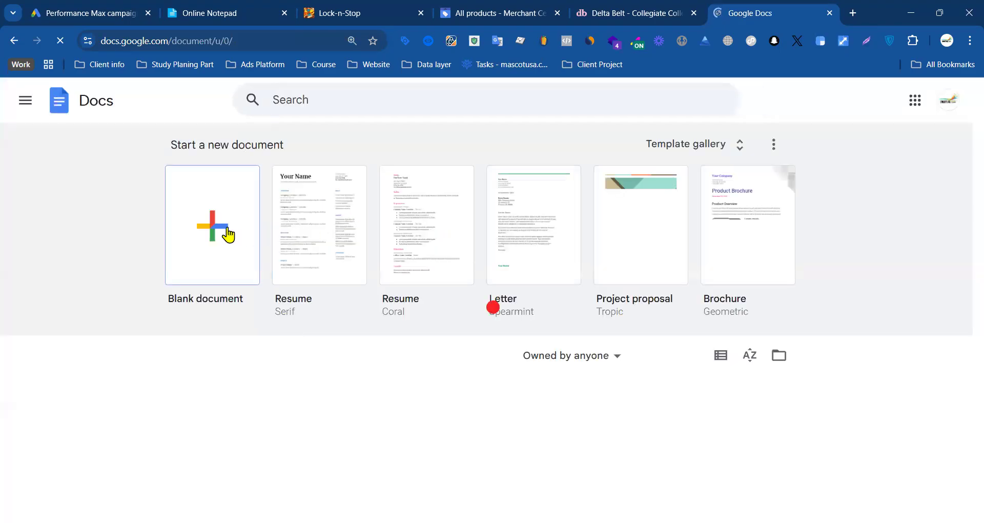
left_click(228, 235)
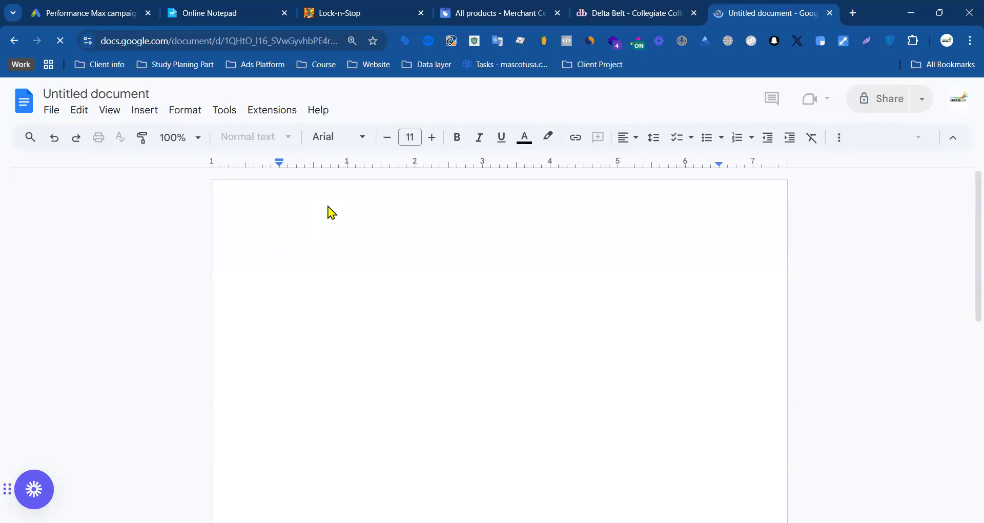
key("ctrl+v")
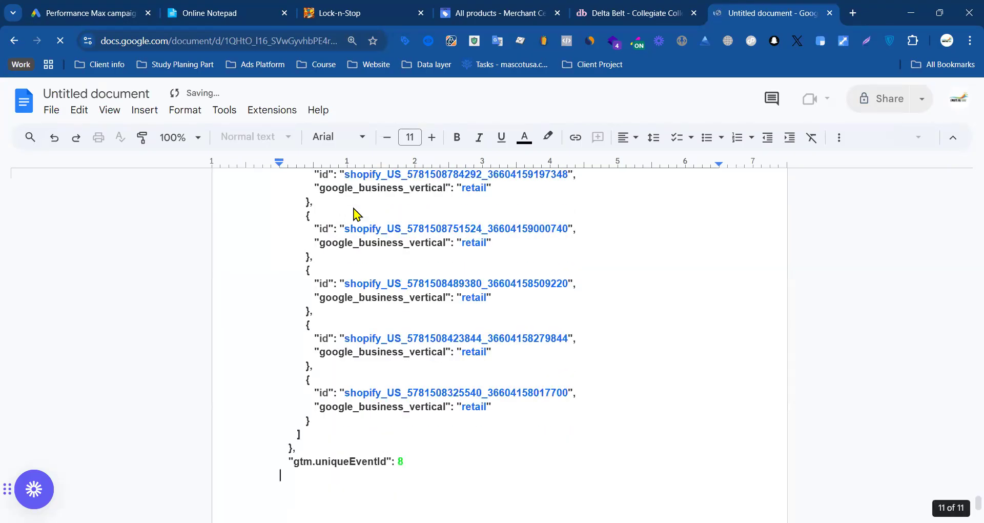
Step: Delete the dynamicRemarketing block and everything after it from the end of the document
scroll(368, 212, "up", 5)
scroll(368, 207, "up", 14)
scroll(373, 208, "down", 8)
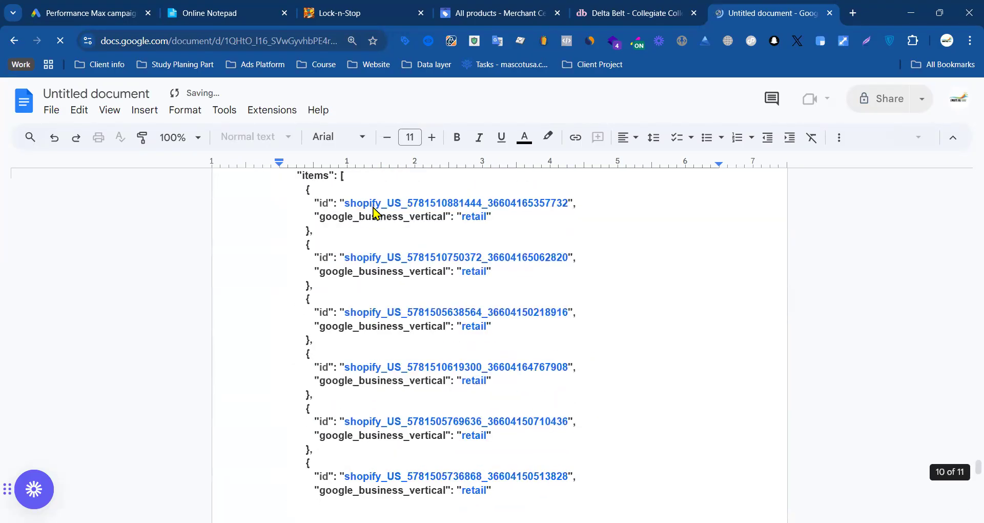
scroll(307, 196, "up", 3)
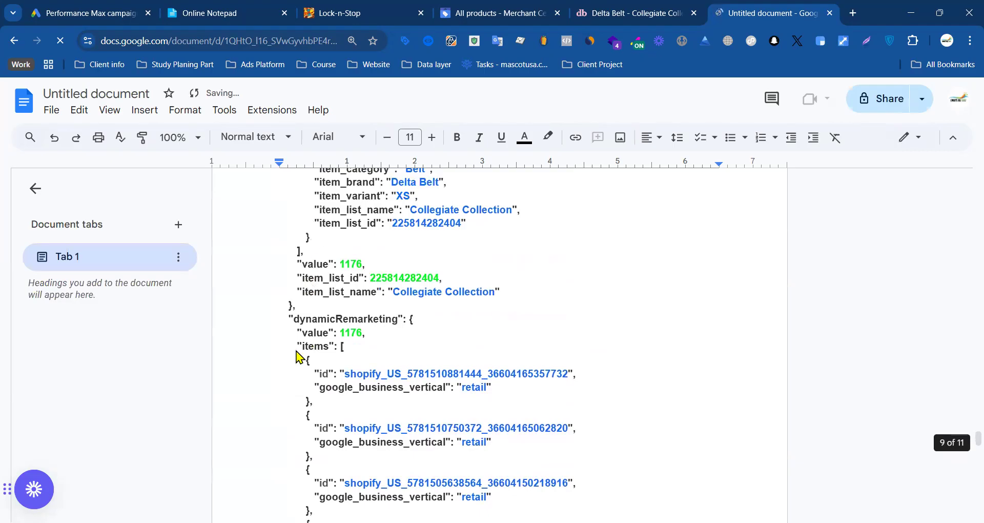
left_click(285, 307)
left_click_drag(309, 338, 351, 402)
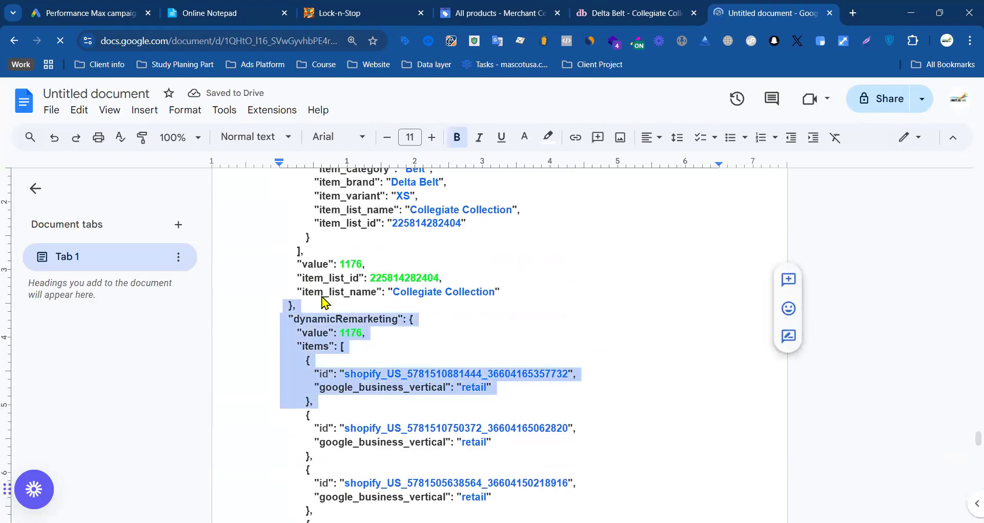
left_click(322, 296)
left_click_drag(290, 323, 450, 368)
scroll(369, 425, "down", 20)
scroll(411, 464, "down", 5)
scroll(459, 308, "up", 1)
key("BackSpace")
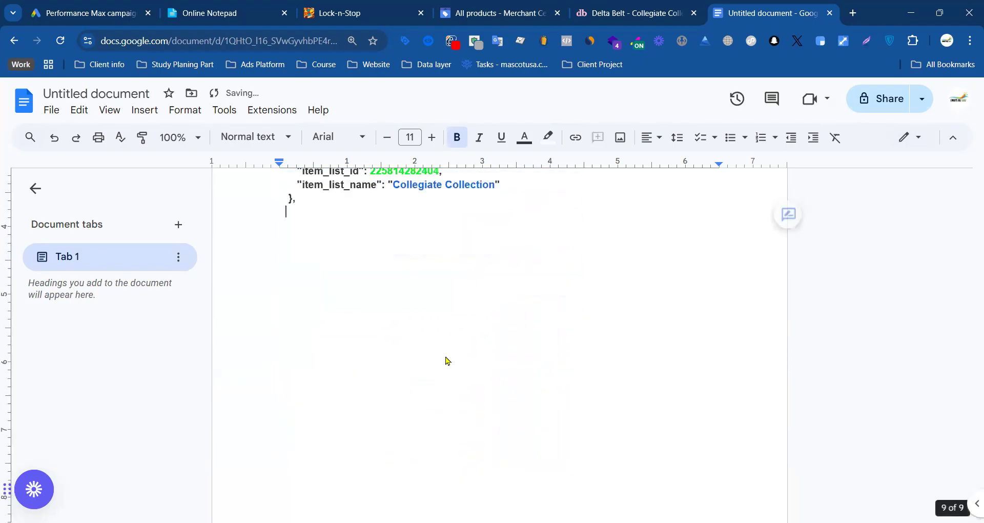
Step: Open the document search and copy the item_id key name from the index 22 entry
scroll(420, 354, "up", 8)
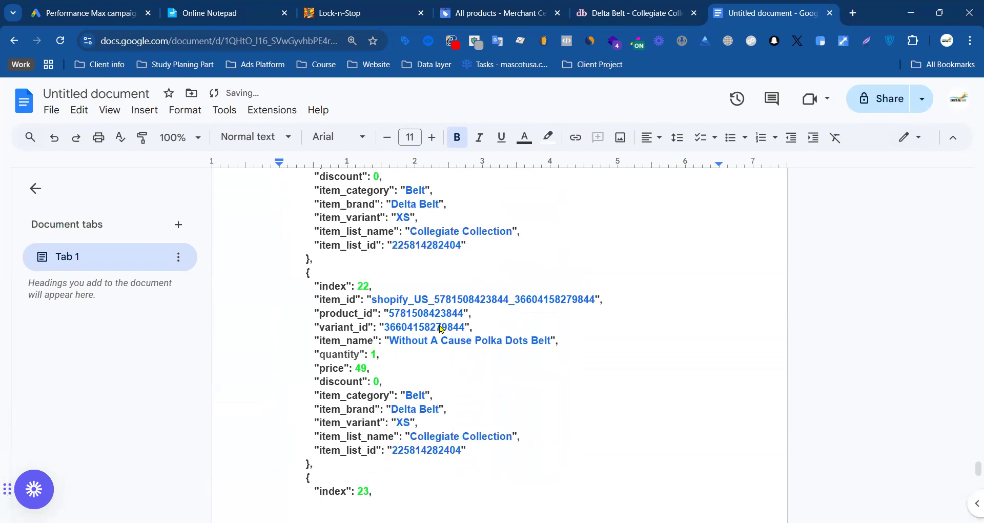
key("ctrl+f")
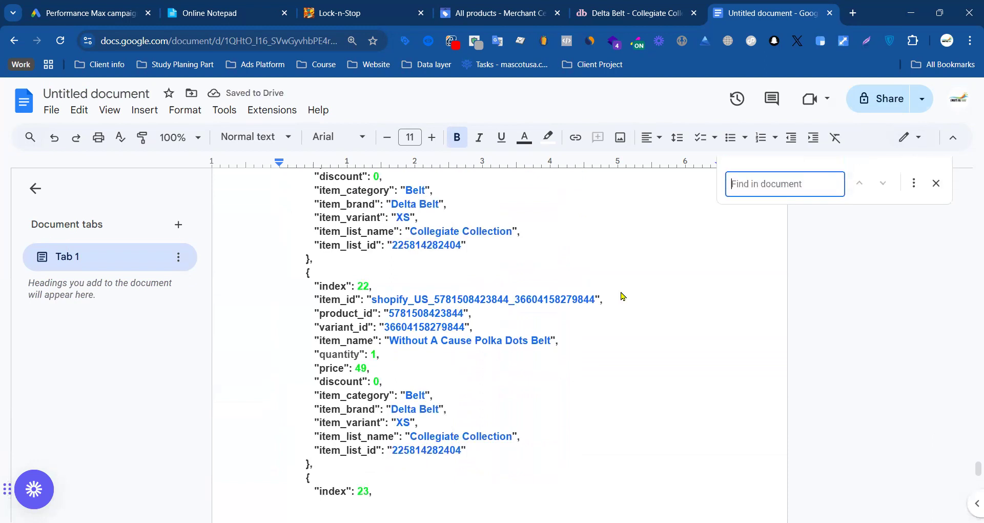
left_click_drag(356, 305, 326, 306)
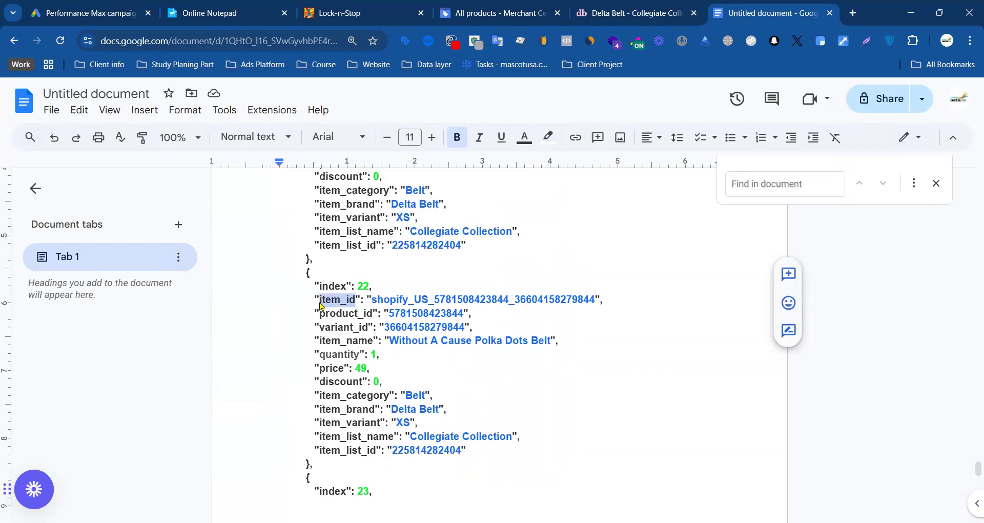
Step: Examine the Product ID column for DeltaBelt's products in Merchant Center, and return to the Google Docs document
left_click(471, 6)
scroll(461, 343, "down", 3)
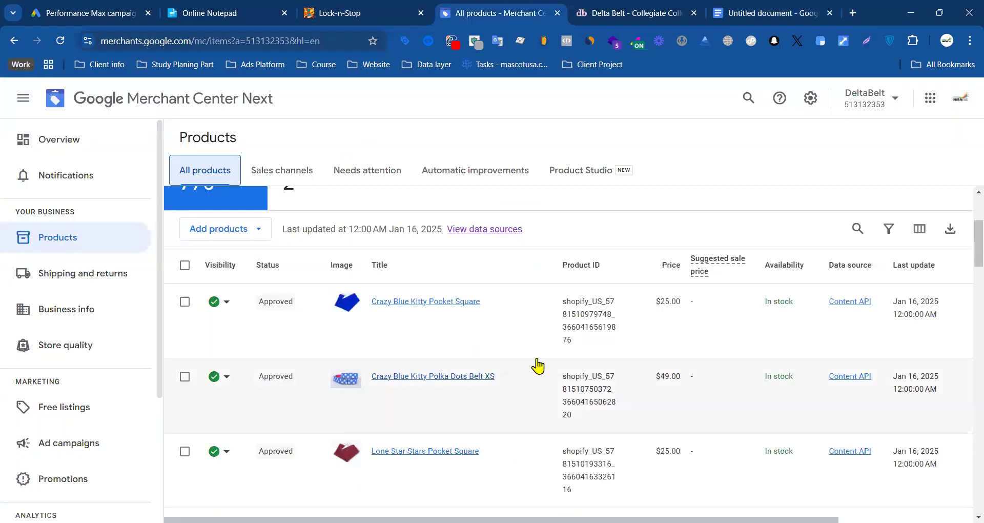
left_click_drag(563, 299, 574, 340)
left_click(746, 13)
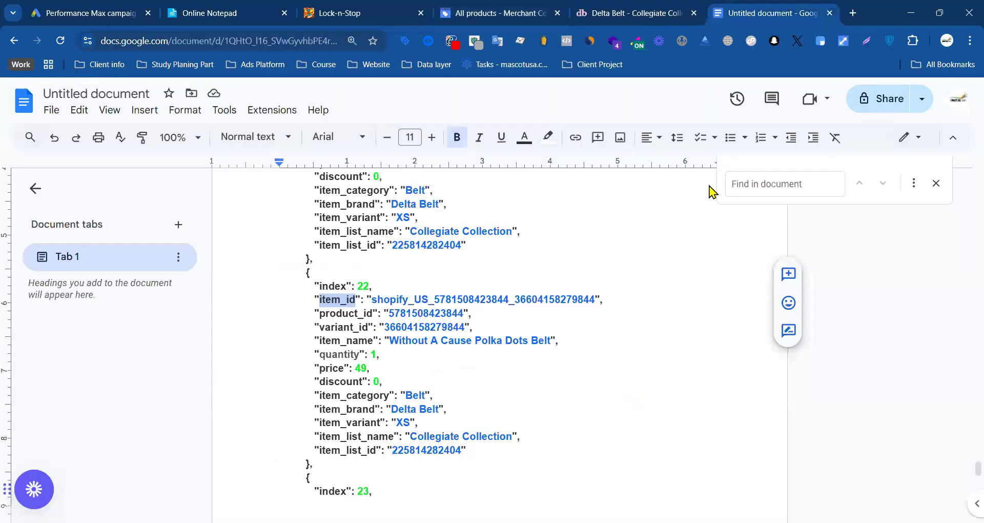
Step: Search the document for item_id to highlight its occurrences
left_click(758, 185)
type("item_id")
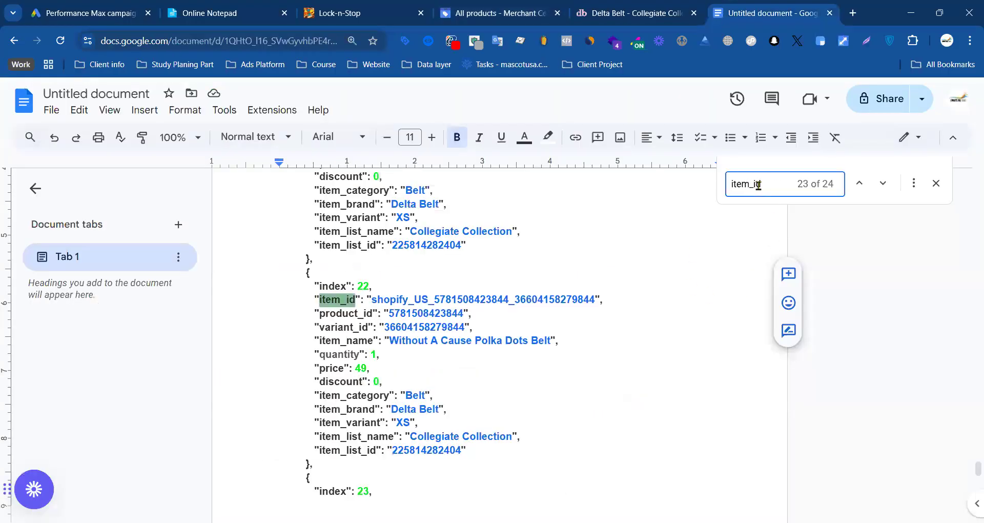
key("Return")
scroll(400, 280, "up", 3)
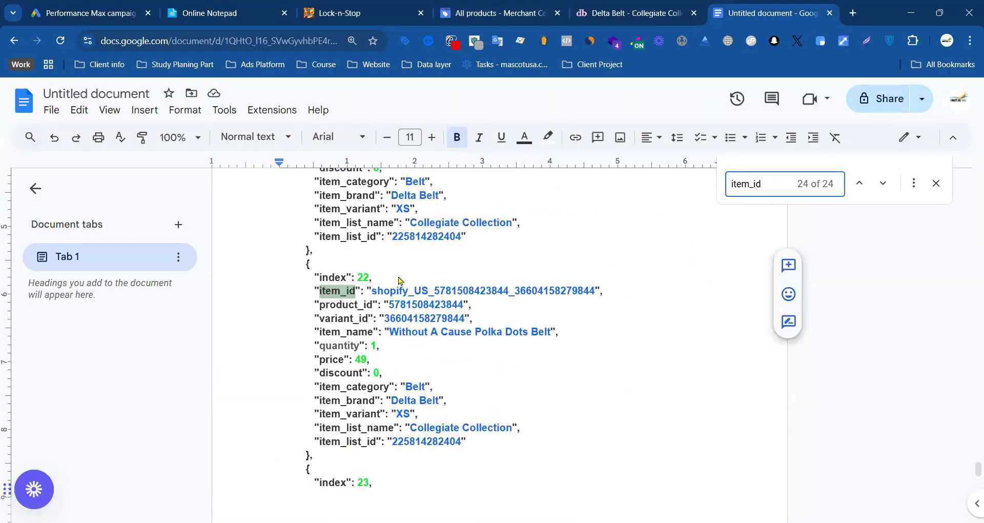
Step: Delete the lines around the index 22 item_id, from the preceding closing brace to the next item_id, keeping only its ID line
left_click(508, 402)
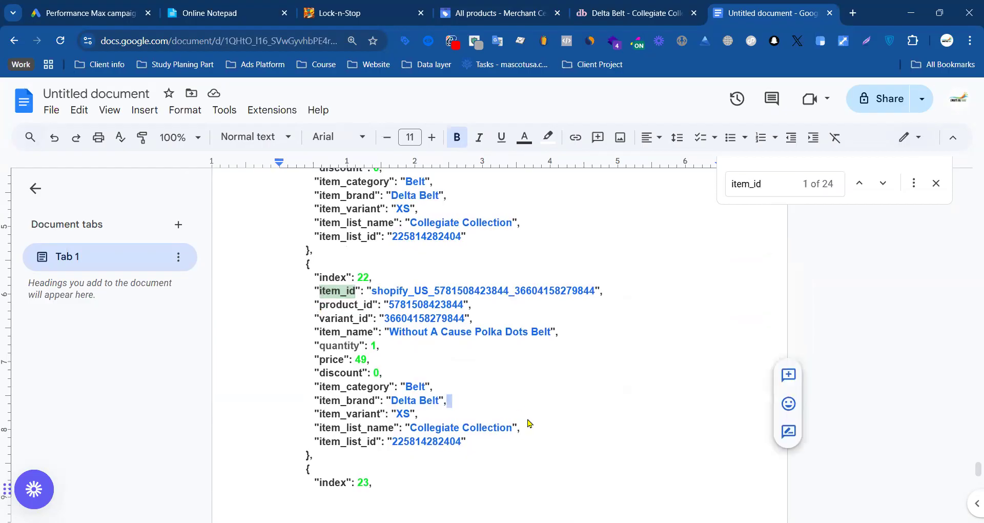
left_click_drag(474, 443, 439, 430)
left_click(395, 475)
left_click_drag(380, 482, 318, 311)
key("Delete")
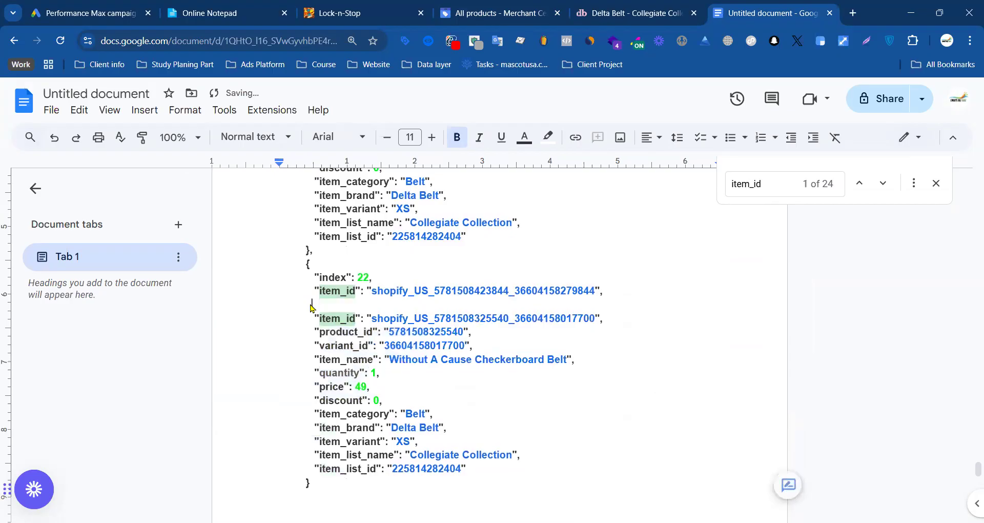
mouse_move(314, 264)
left_mouse_down()
mouse_move(373, 279)
mouse_move(306, 257)
left_mouse_up()
key("Delete")
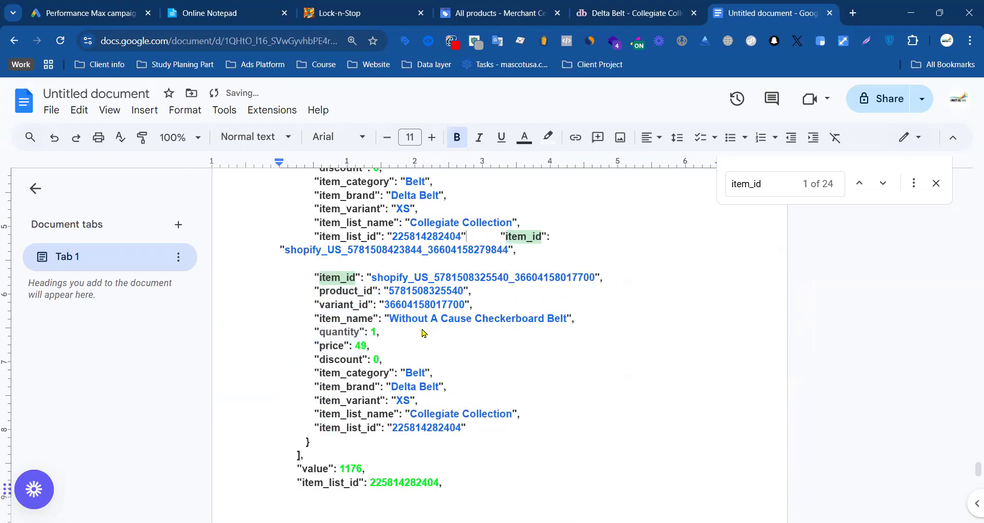
Step: Delete the product fields between the index 21 item_id and the following item_id, and tidy the spacing
left_click(495, 236)
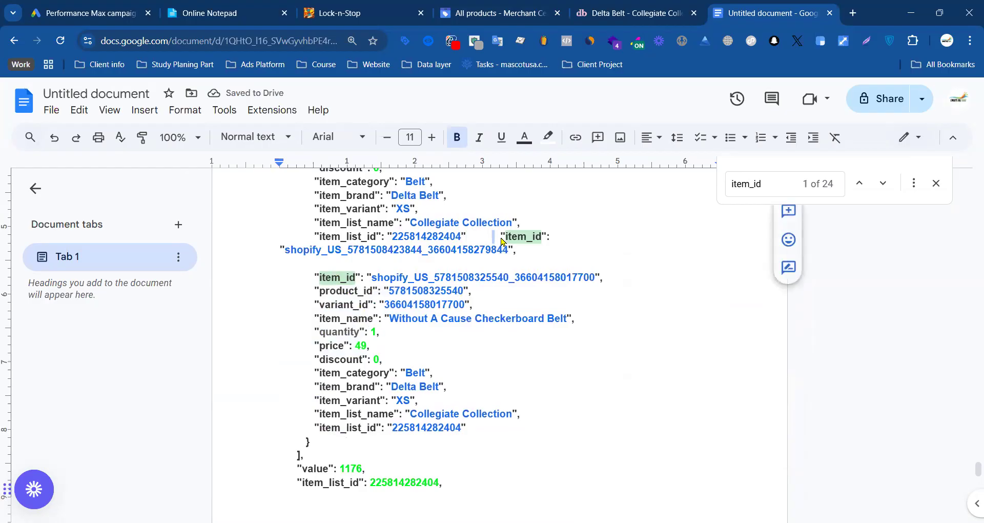
left_click_drag(415, 227, 410, 226)
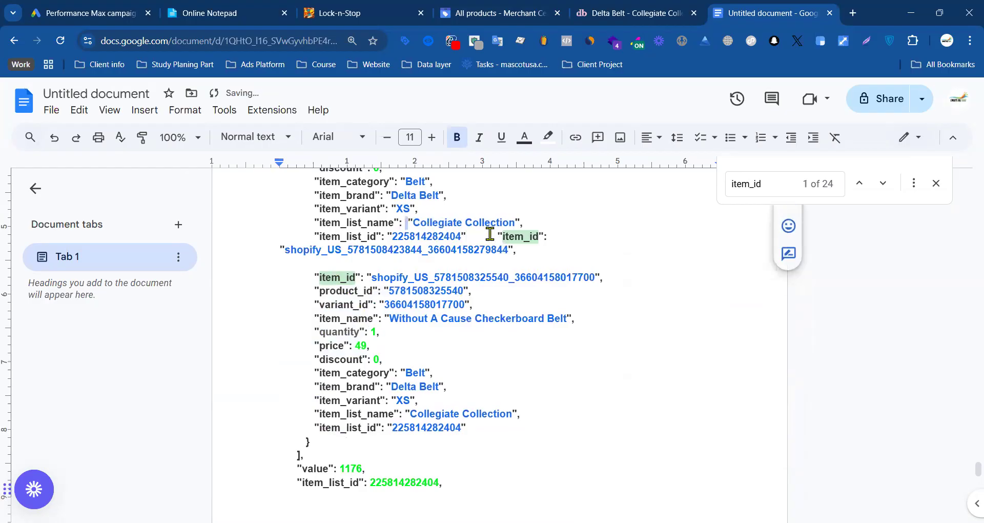
left_click_drag(490, 236, 312, 212)
scroll(352, 222, "up", 2)
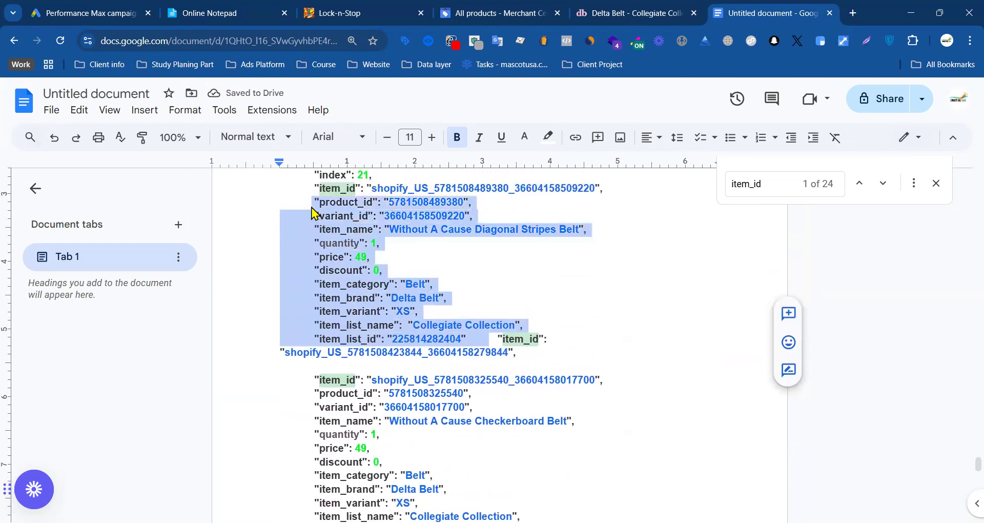
key("BackSpace")
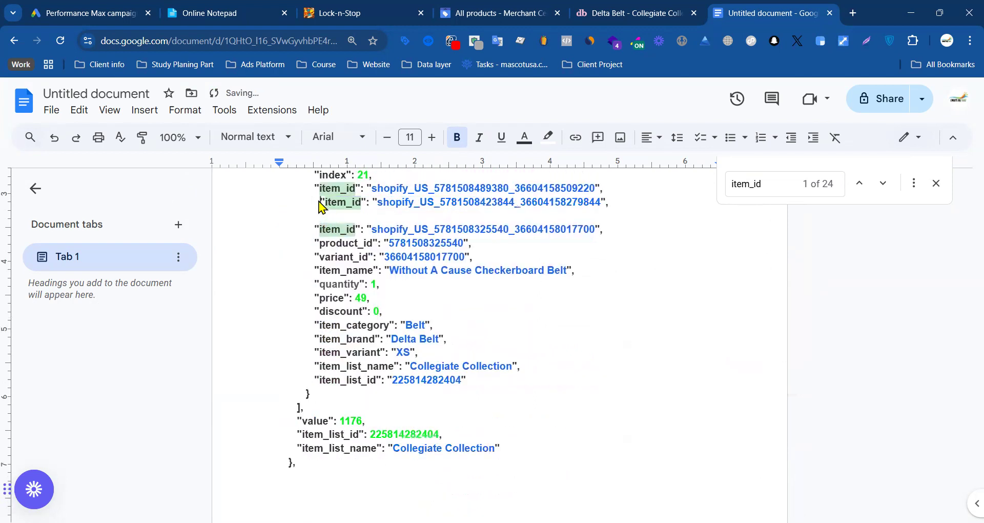
key("BackSpace")
Step: Delete the product fields and closing lines after the last item_id in the document
left_click_drag(312, 249, 472, 389)
key("BackSpace")
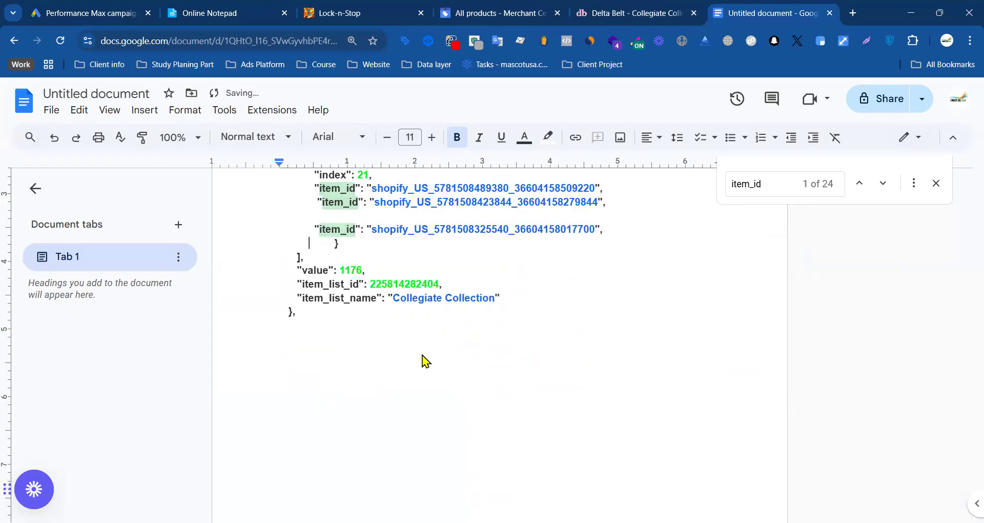
left_click_drag(297, 251, 309, 296)
key("BackSpace")
Step: Delete everything between the index 20 and index 21 item_id lines, including the leftover blank line
scroll(437, 326, "up", 3)
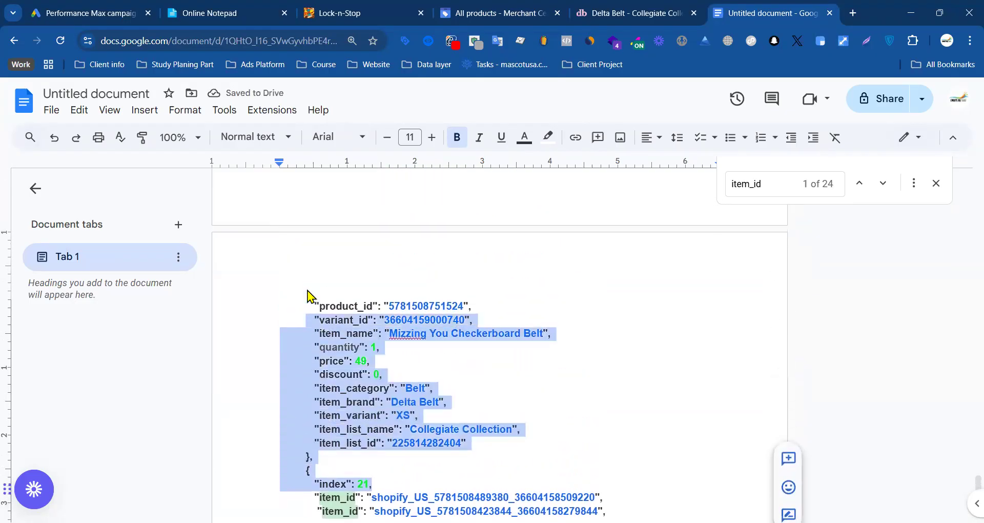
scroll(309, 296, "up", 3)
left_click(306, 302, "shift")
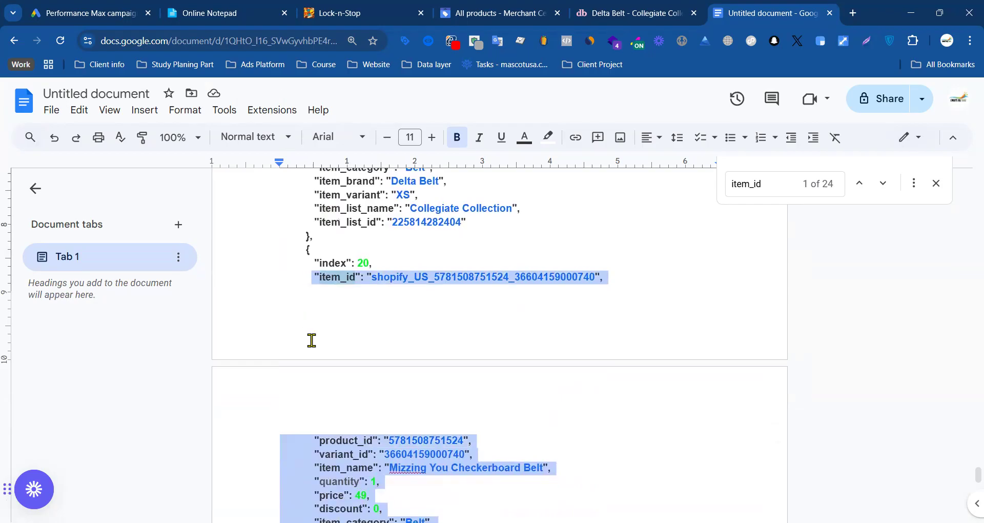
left_click(284, 413, "shift")
key("BackSpace")
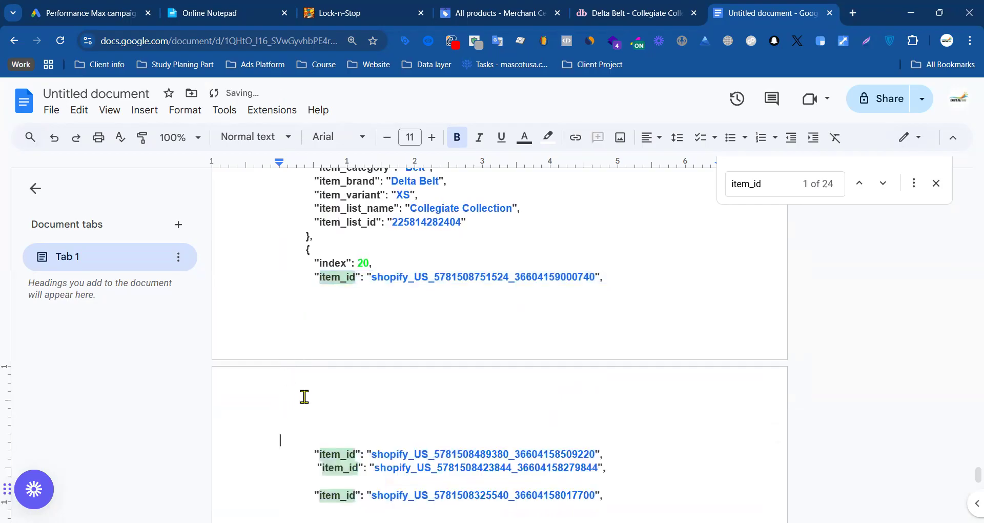
key("BackSpace")
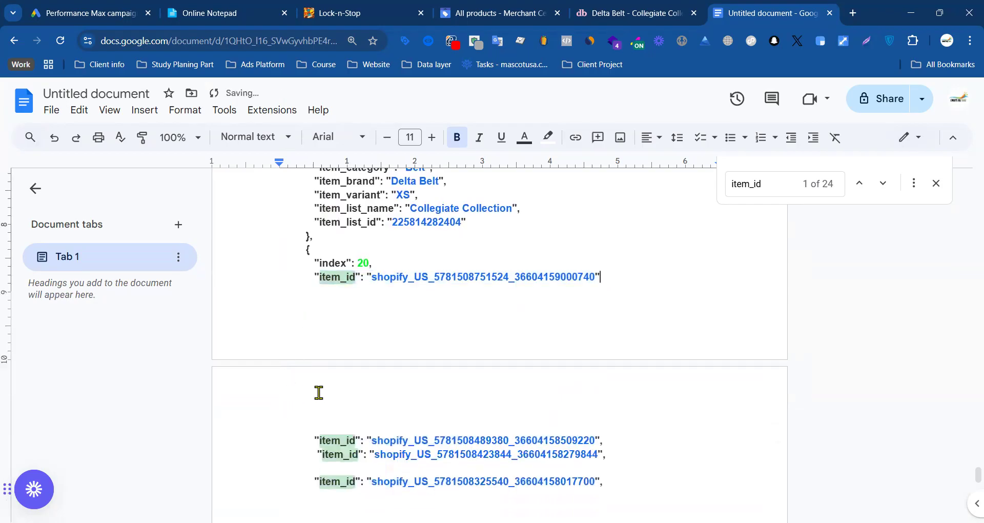
Step: Delete the text between the item_id lines of entries 17 through 20, keeping only their IDs
left_click_drag(374, 263, 309, 343)
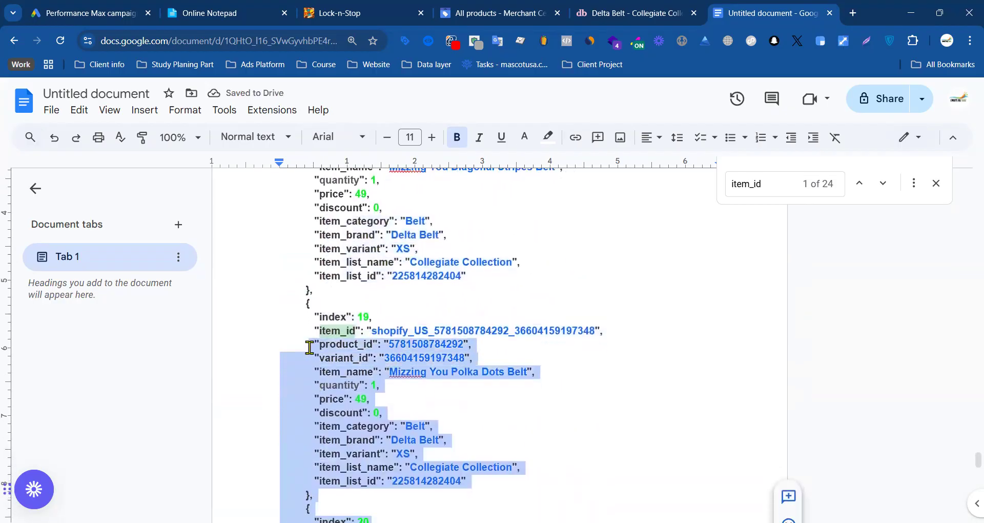
key("BackSpace")
left_click_drag(371, 317, 314, 284)
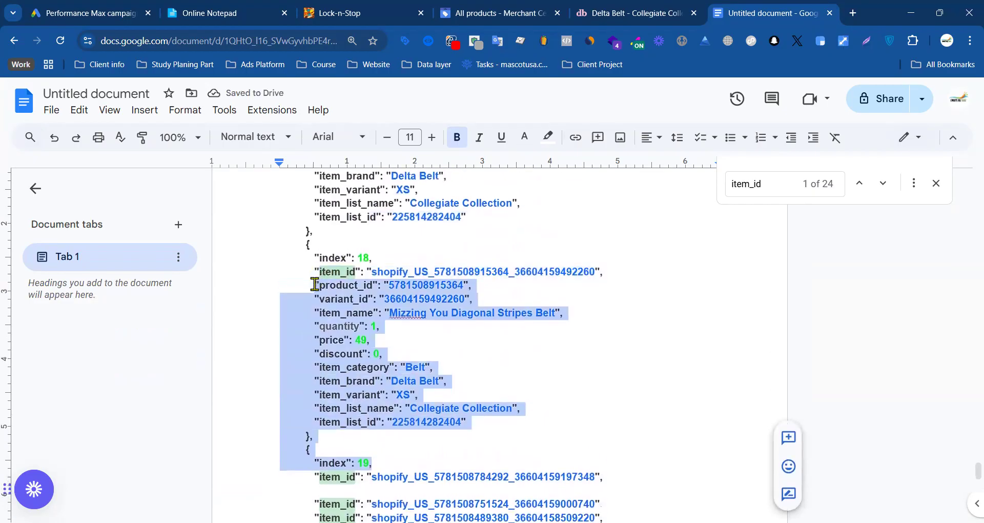
key("BackSpace")
scroll(380, 287, "up", 2)
left_click_drag(373, 301, 309, 325)
scroll(310, 275, "up", 6)
key("BackSpace")
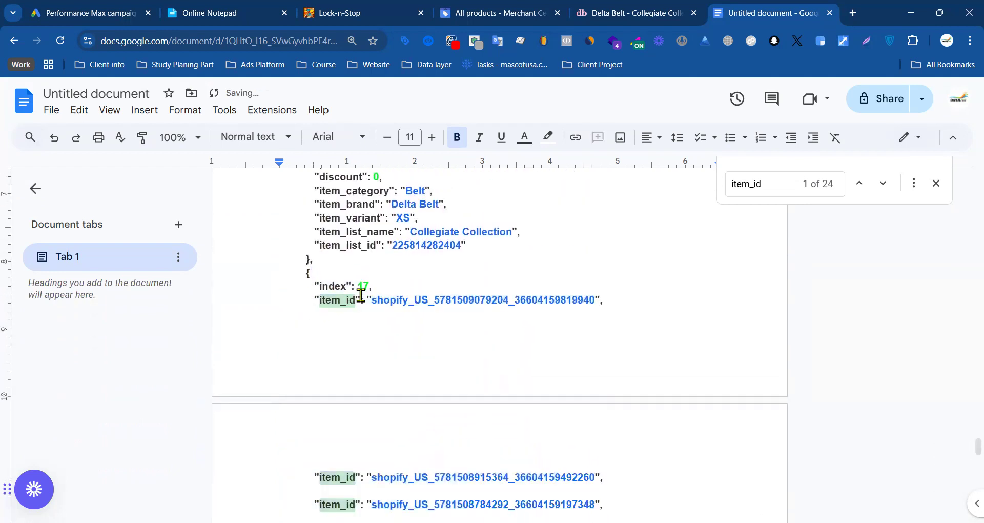
Step: Delete the fields between the index 16 and 17 item_id lines, plus the opening brace and index line of entry 16
left_click_drag(374, 288, 303, 312)
scroll(308, 264, "up", 4)
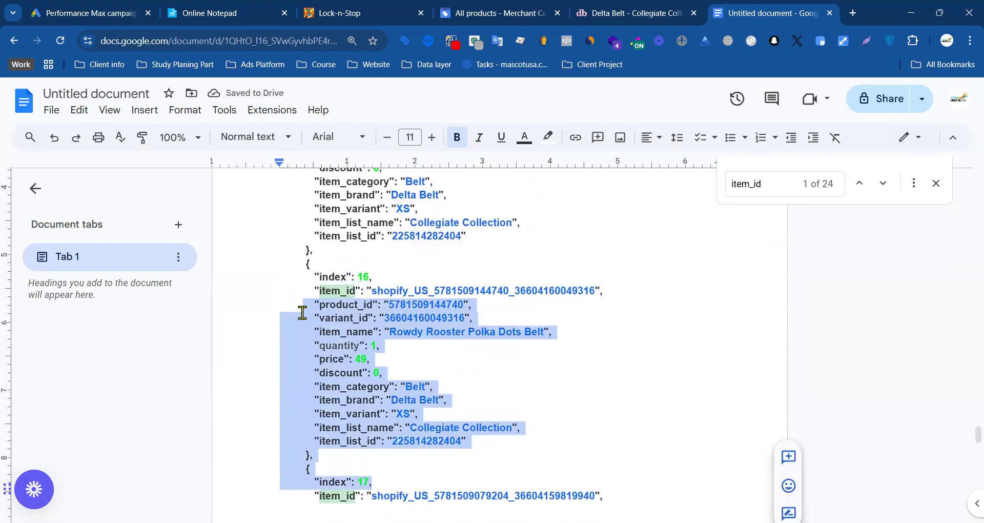
key("BackSpace")
left_click_drag(385, 272, 293, 266)
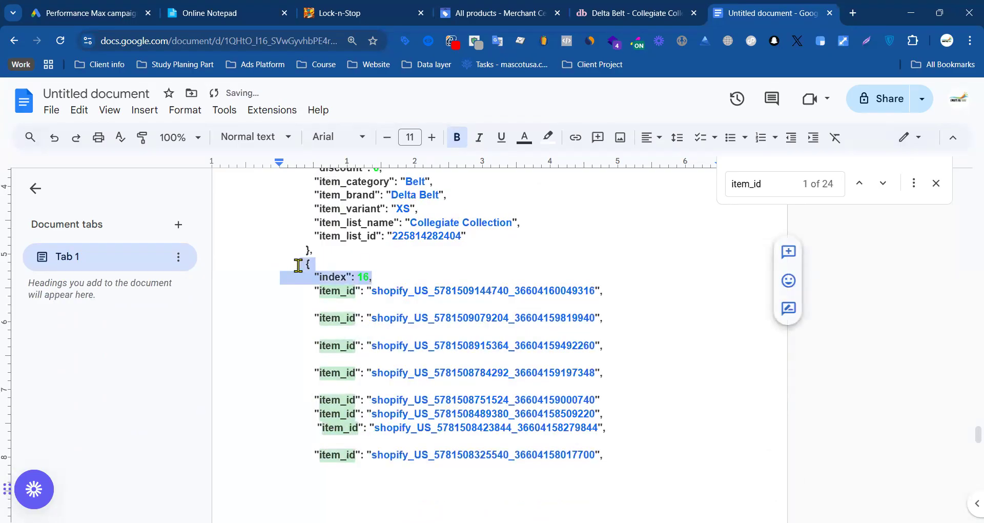
key("BackSpace")
Step: Delete the product fields and index lines following the item_ids of entries 15 and 14
scroll(383, 246, "up", 2)
left_click_drag(473, 247, 310, 217)
scroll(309, 261, "up", 2)
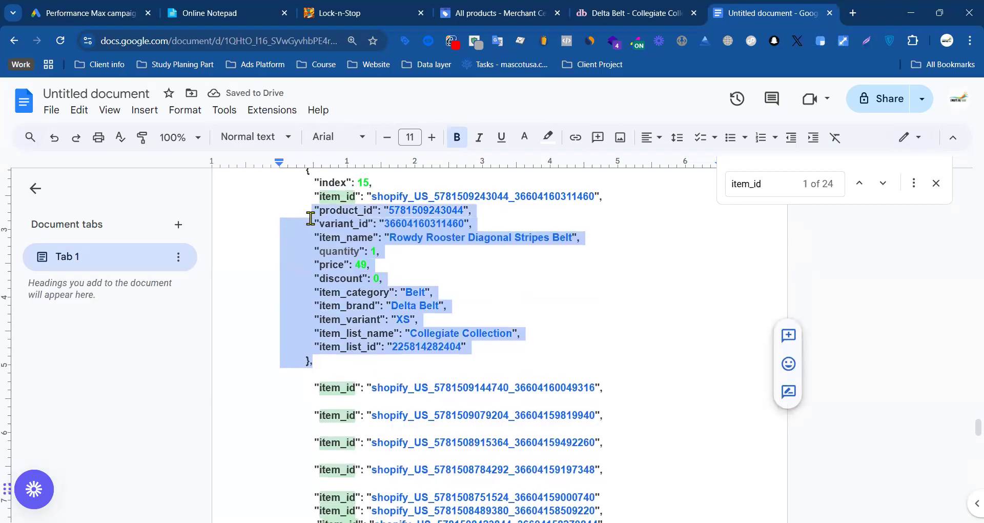
key("BackSpace")
left_click_drag(380, 182, 301, 219)
scroll(293, 201, "up", 3)
scroll(291, 246, "up", 2)
key("BackSpace")
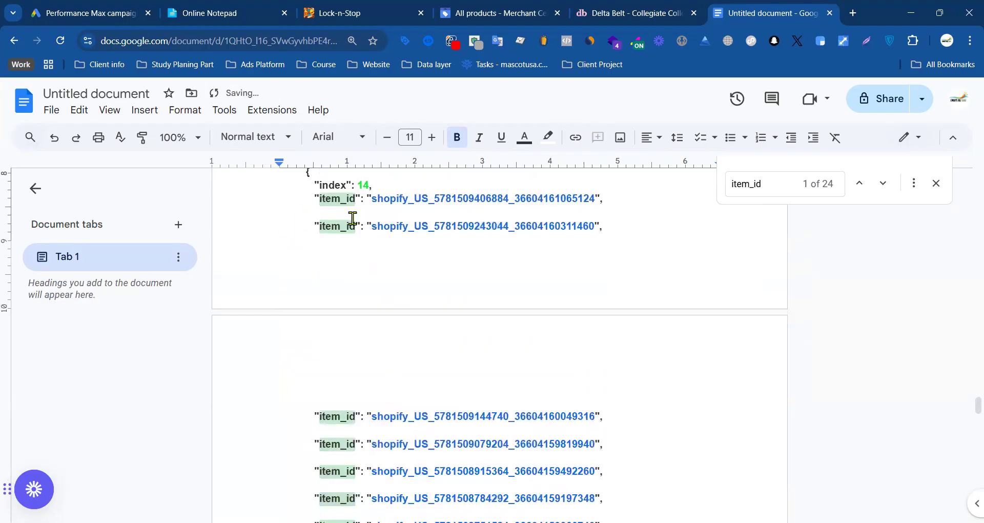
Step: Delete the text between the index 13 and index 14 item_id lines
scroll(395, 229, "up", 3)
left_click_drag(380, 352, 285, 415)
scroll(292, 307, "up", 4)
key("BackSpace")
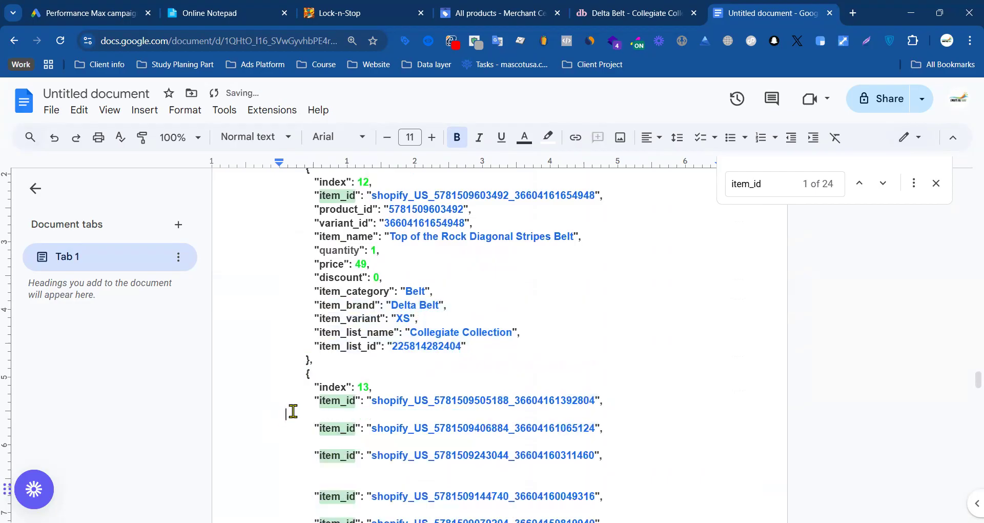
Step: Delete the product fields, braces and index lines between the item_id lines of entries 11, 12 and 13
left_click_drag(379, 382, 292, 221)
key("BackSpace")
scroll(328, 287, "up", 3)
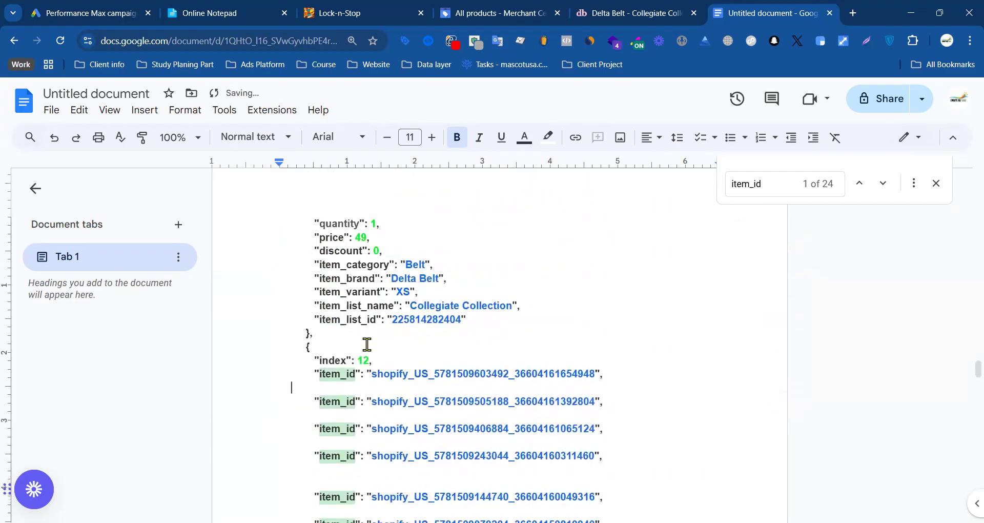
left_click_drag(381, 359, 306, 292)
scroll(294, 314, "up", 5)
key("BackSpace")
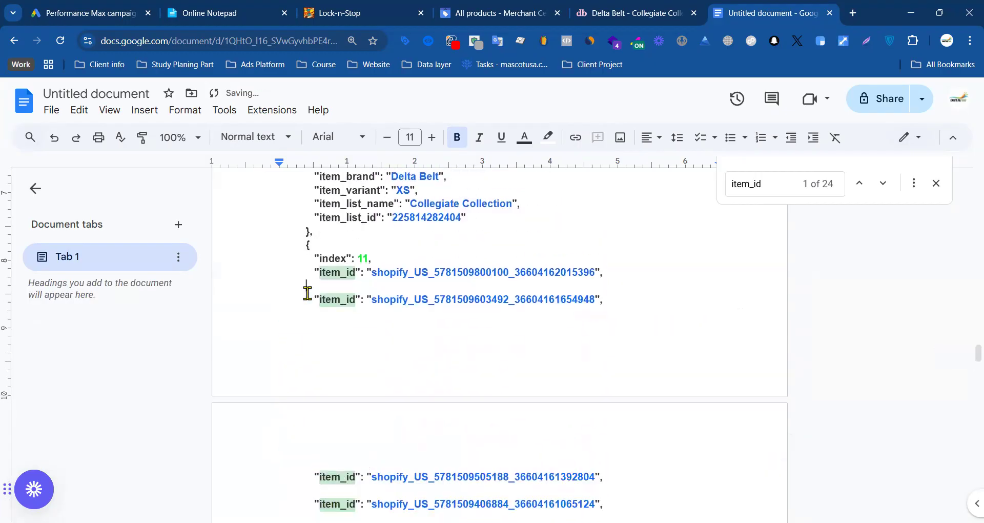
Step: Delete the text between the item_id lines of entries 9, 10 and 11, plus the opening brace and index line of entry 9
left_click_drag(373, 258, 298, 340)
scroll(292, 253, "up", 5)
key("BackSpace")
scroll(379, 373, "down", 5)
scroll(382, 353, "up", 8)
left_click_drag(373, 473, 314, 300)
key("BackSpace")
left_click_drag(431, 270, 294, 246)
key("BackSpace")
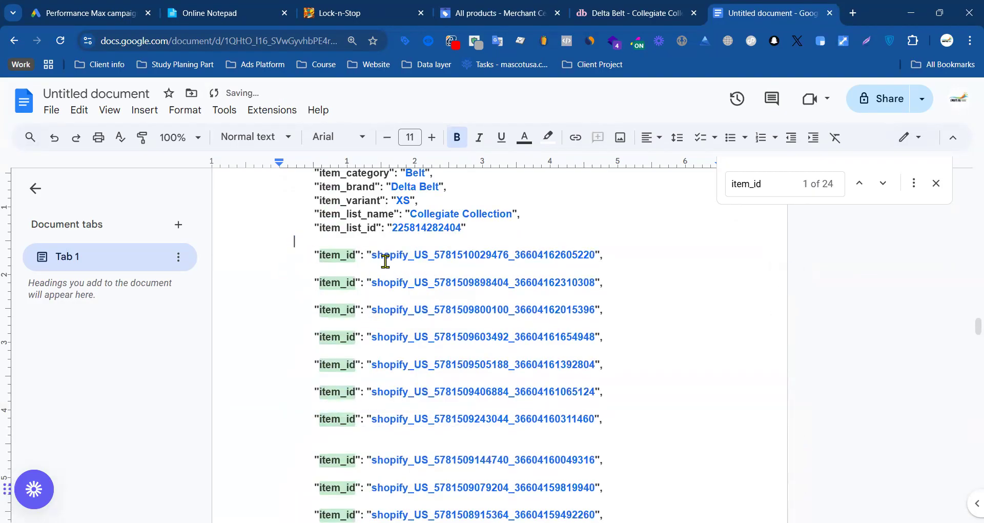
Step: Delete the product fields following the item_id of entry 8 and remove the extra blank line before the next item_id
scroll(493, 345, "up", 3)
left_click_drag(471, 390, 262, 336)
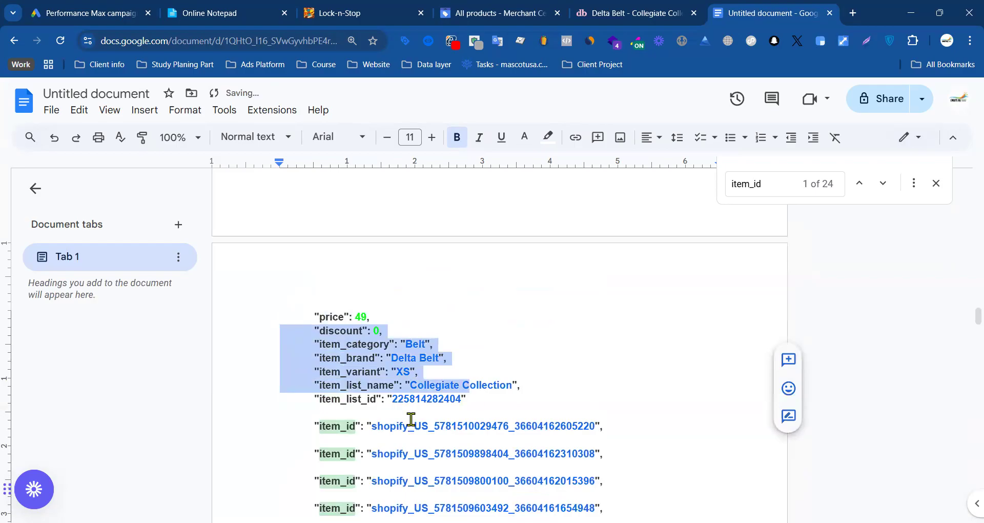
left_click(460, 410)
left_click_drag(469, 402, 308, 291)
scroll(352, 349, "up", 3)
key("BackSpace")
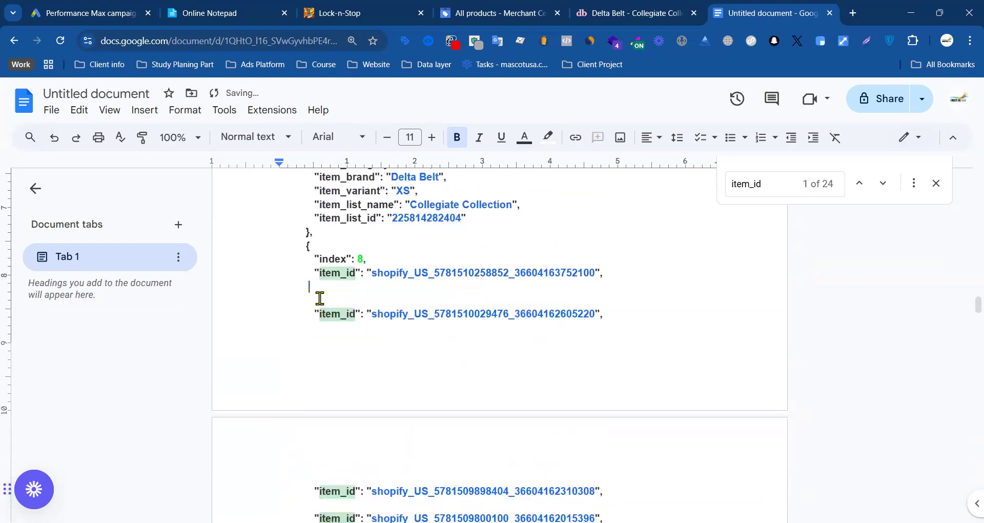
key("Delete")
key("BackSpace")
key("BackSpace")
key("BackSpace")
key("BackSpace")
key("BackSpace")
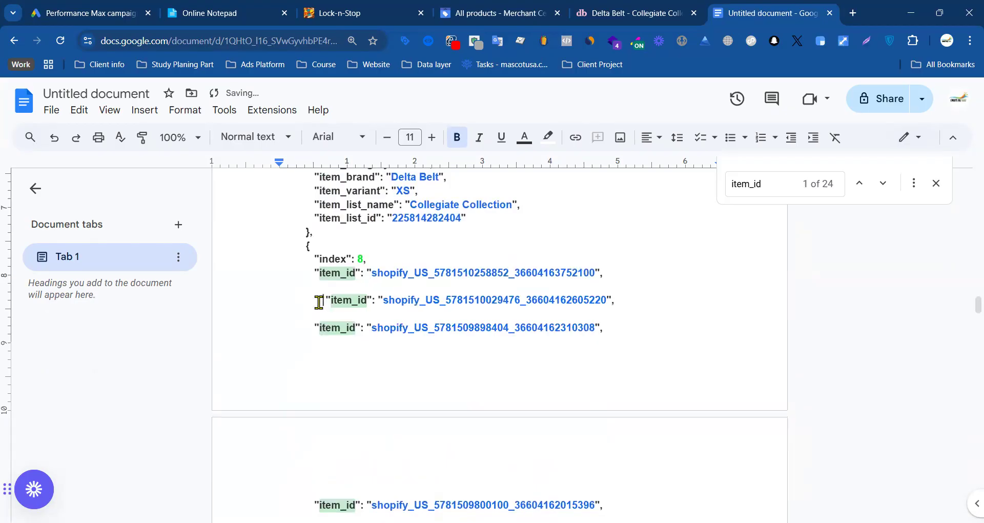
Step: Delete the product fields, braces and index lines between the item_id lines of entries 6, 7 and 8
left_click_drag(385, 263, 310, 257)
scroll(309, 248, "up", 3)
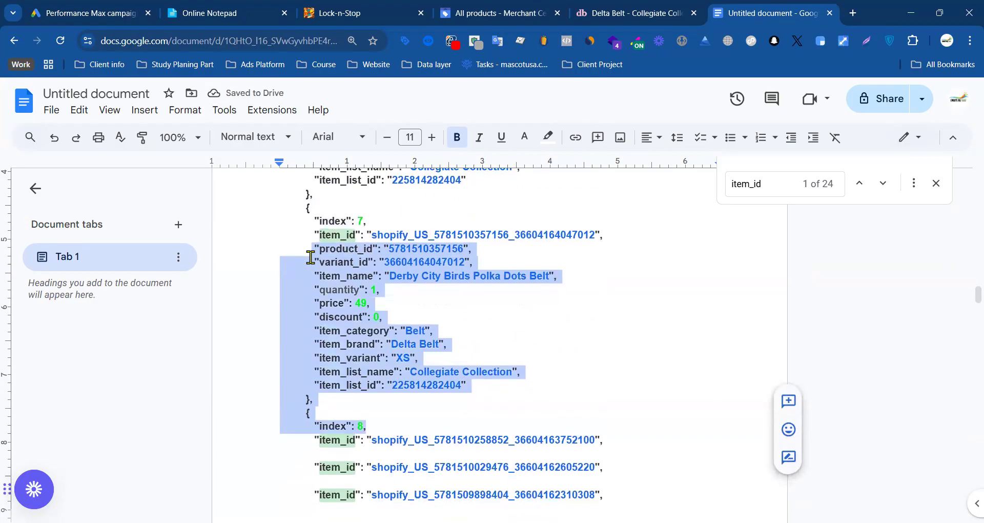
key("BackSpace")
left_click_drag(375, 219, 308, 226)
scroll(308, 208, "up", 3)
scroll(304, 220, "up", 1)
key("BackSpace")
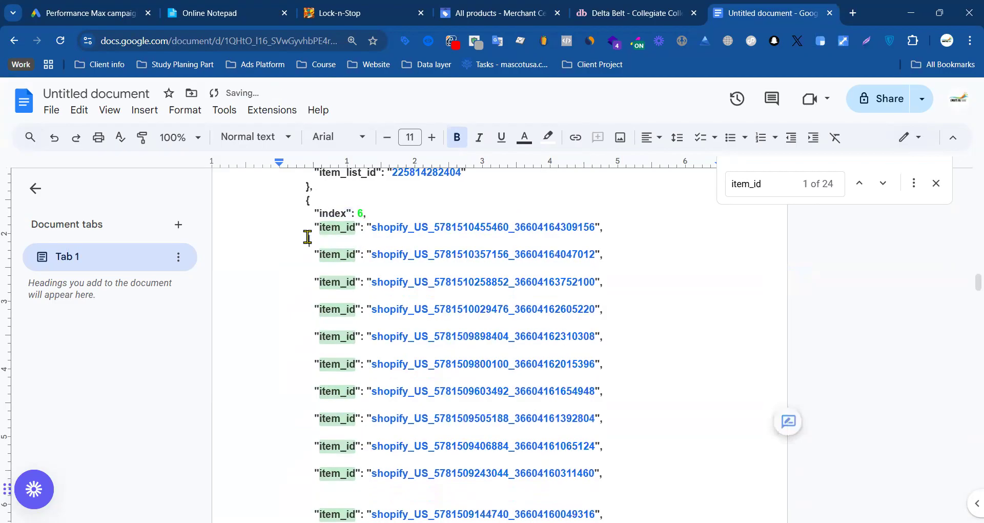
Step: Delete the product fields, braces and index lines between the item_id lines of entries 4, 5 and 6
left_click_drag(367, 213, 292, 241)
scroll(307, 215, "up", 4)
scroll(293, 232, "up", 3)
key("BackSpace")
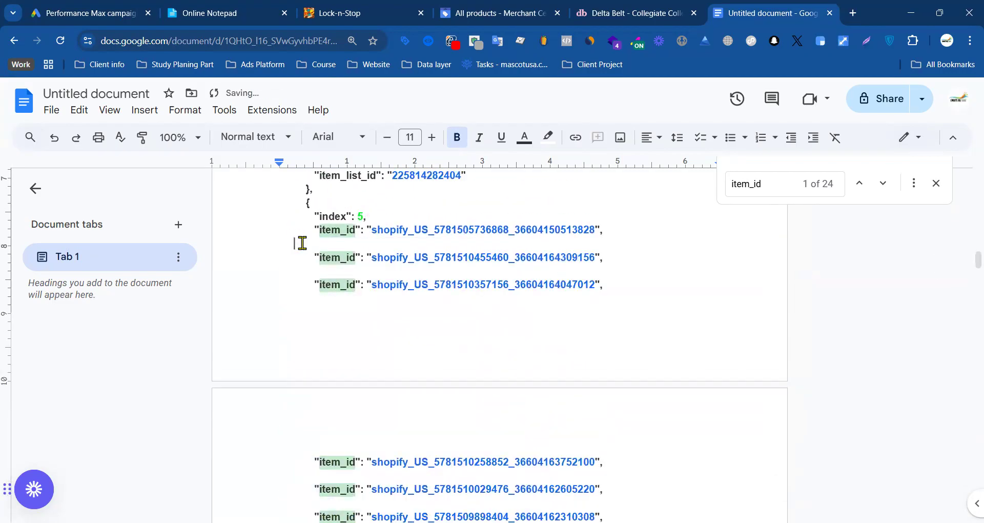
scroll(302, 243, "up", 3)
left_click_drag(367, 385, 304, 331)
scroll(308, 331, "up", 2)
key("BackSpace")
Step: Delete the text between the item_id lines of entries 3 and 4, and the product fields following the item_id of entry 2
left_click_drag(374, 299, 303, 301)
scroll(319, 246, "up", 3)
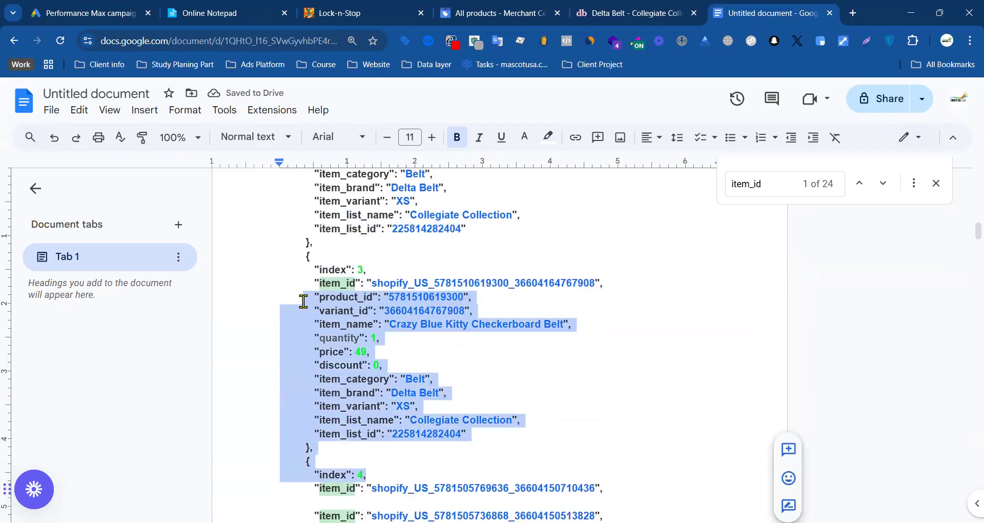
key("BackSpace")
left_click_drag(369, 264, 315, 278)
scroll(333, 248, "up", 3)
key("BackSpace")
left_click_drag(386, 393, 301, 326)
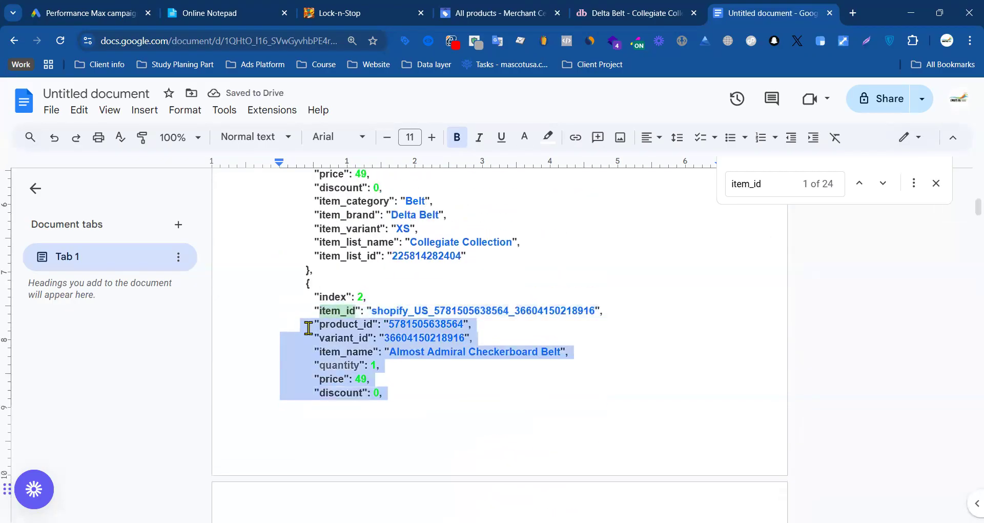
key("BackSpace")
Step: Delete the text between the item_id lines of entries 0, 1 and 2, plus the event, ecommerce and index lines above the first item_id
left_click_drag(375, 296, 302, 316)
scroll(314, 337, "up", 3)
key("BackSpace")
left_click_drag(370, 274, 303, 355)
scroll(301, 323, "up", 5)
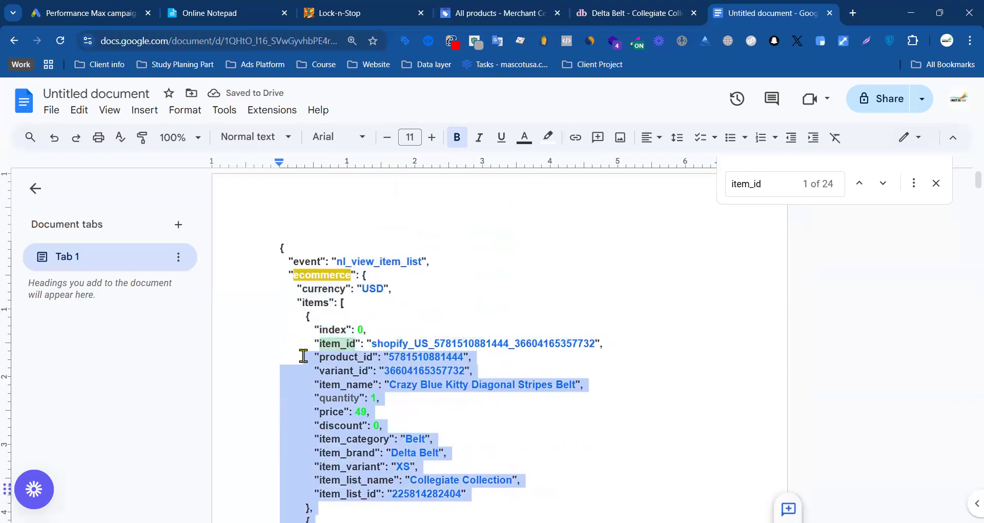
key("BackSpace")
left_click_drag(371, 324, 278, 246)
key("BackSpace")
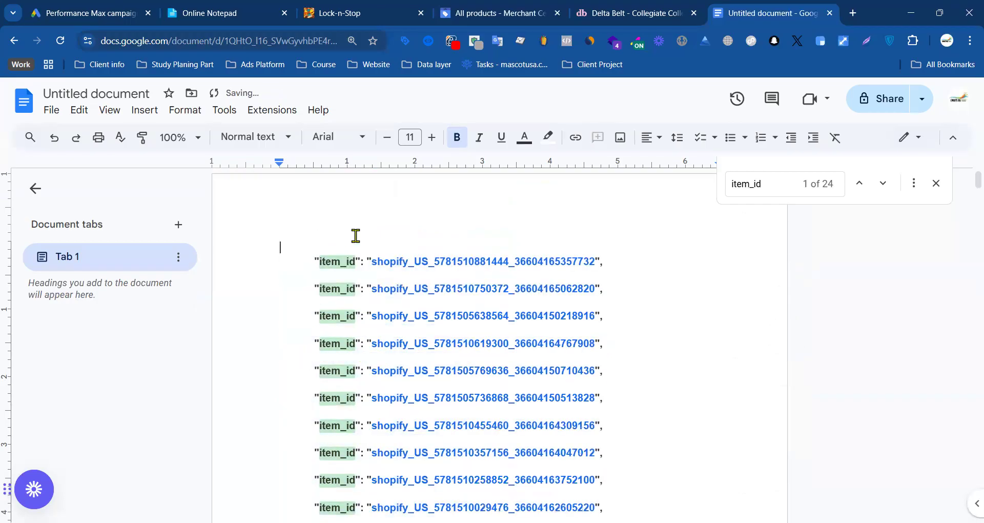
Step: Replace every occurrence of item_id in the document with a period
left_click(774, 183)
left_click(913, 184)
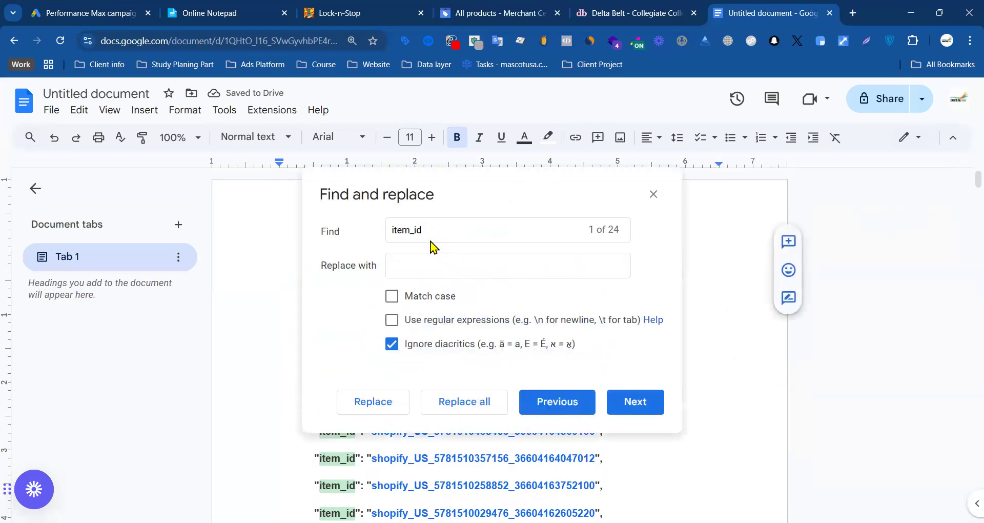
left_click(413, 266)
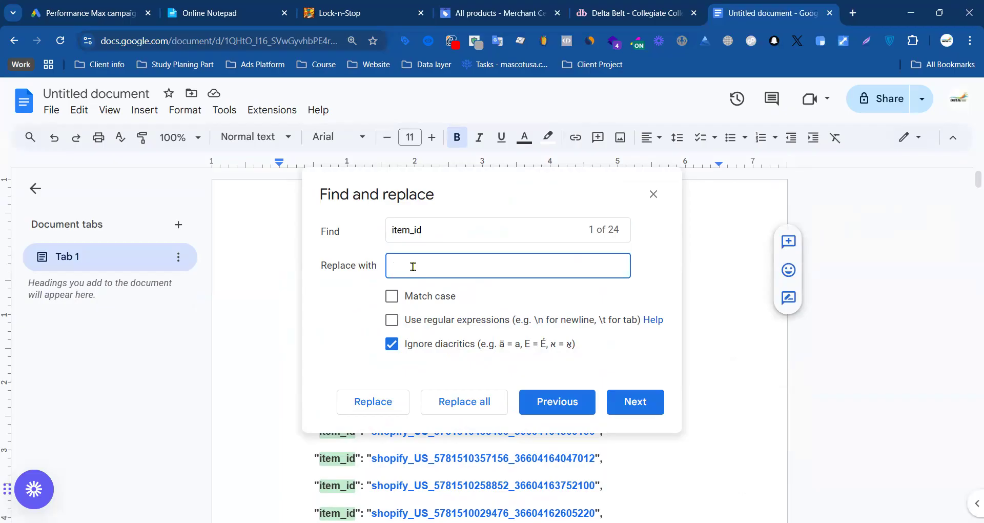
left_click(481, 398)
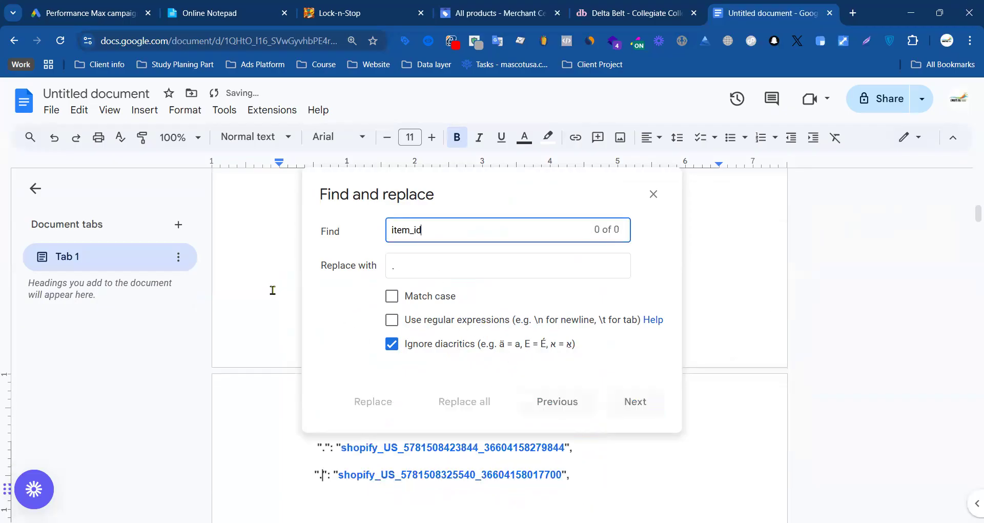
left_click(653, 194)
Step: Replace every ".": " prefix before the shopify_US IDs with a single period
left_click_drag(339, 272, 313, 272)
key("ctrl+c")
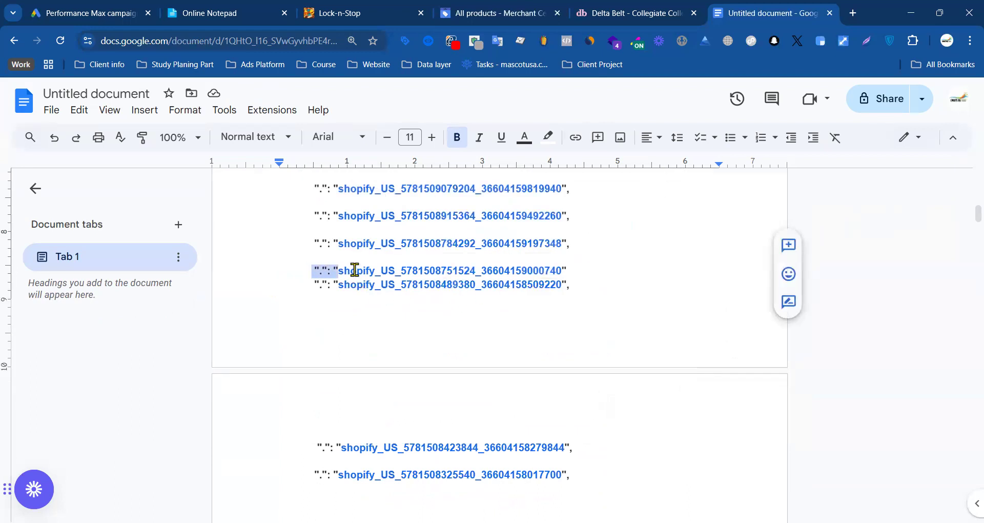
key("ctrl+f")
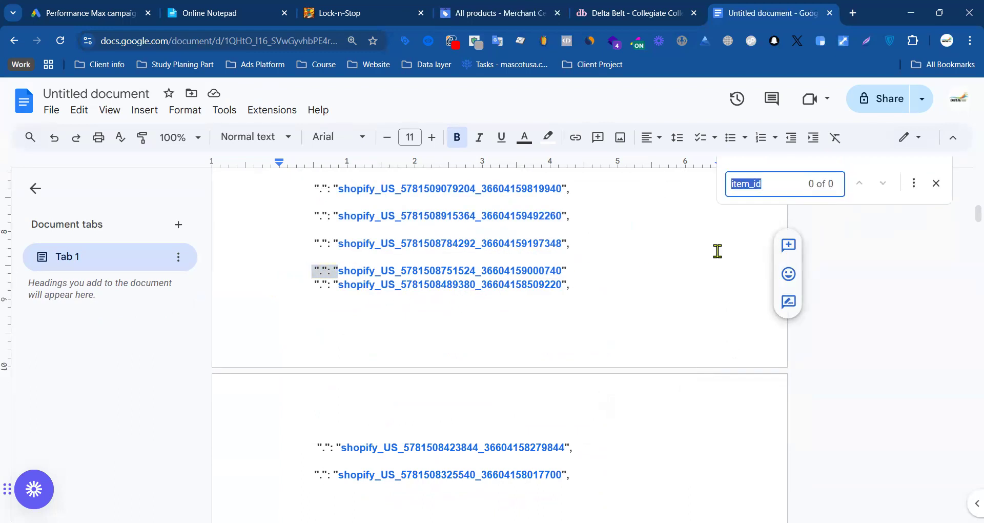
left_click(914, 183)
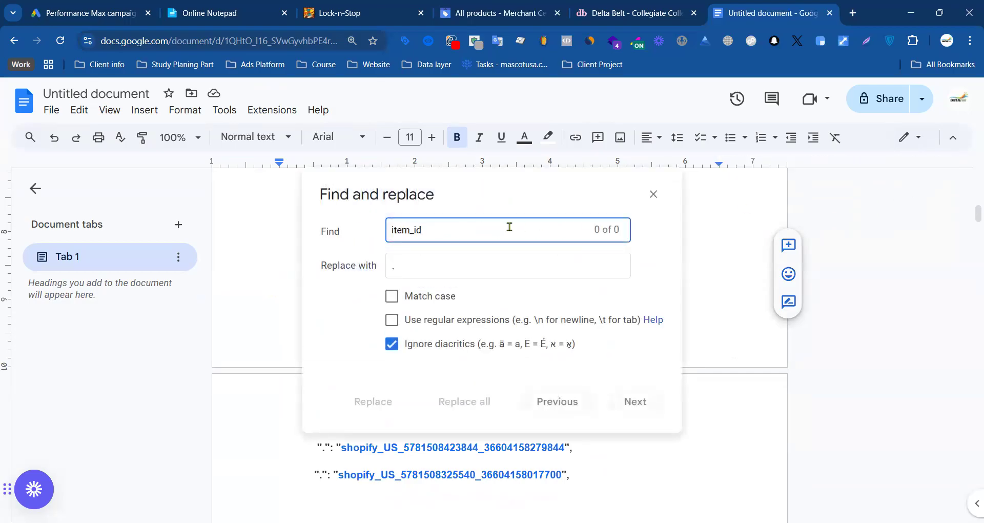
key("ctrl+v")
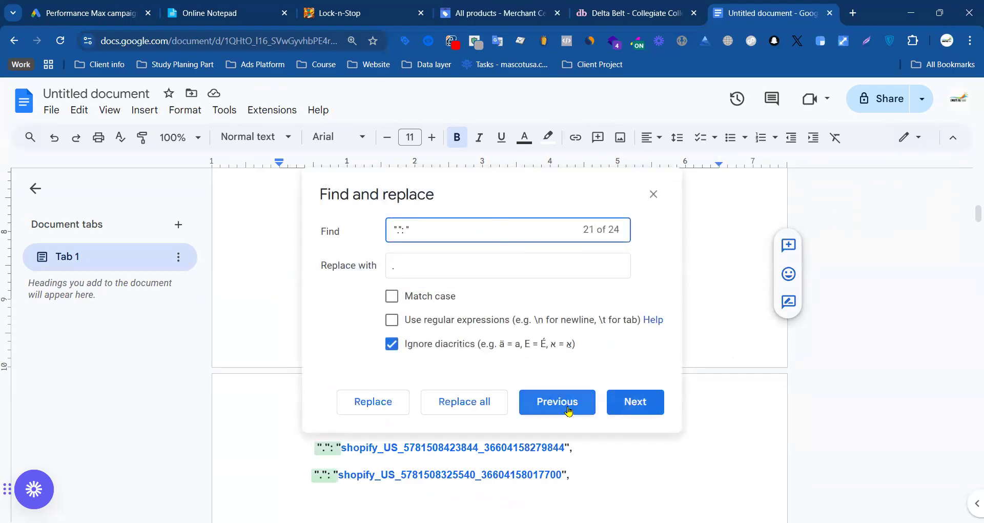
left_click(487, 403)
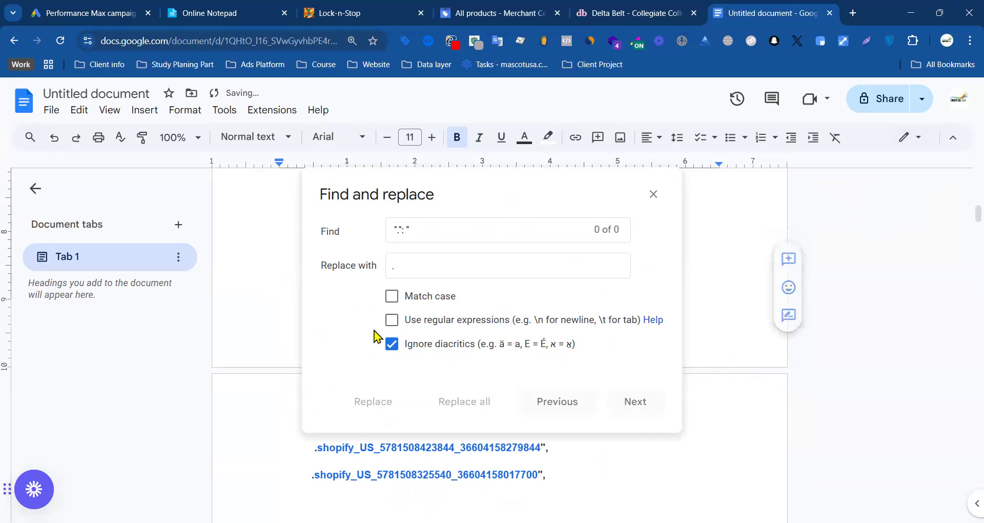
left_click(652, 194)
Step: Replace every space-plus-period sequence before the shopify_US IDs with a period alone
left_click_drag(315, 290, 306, 290)
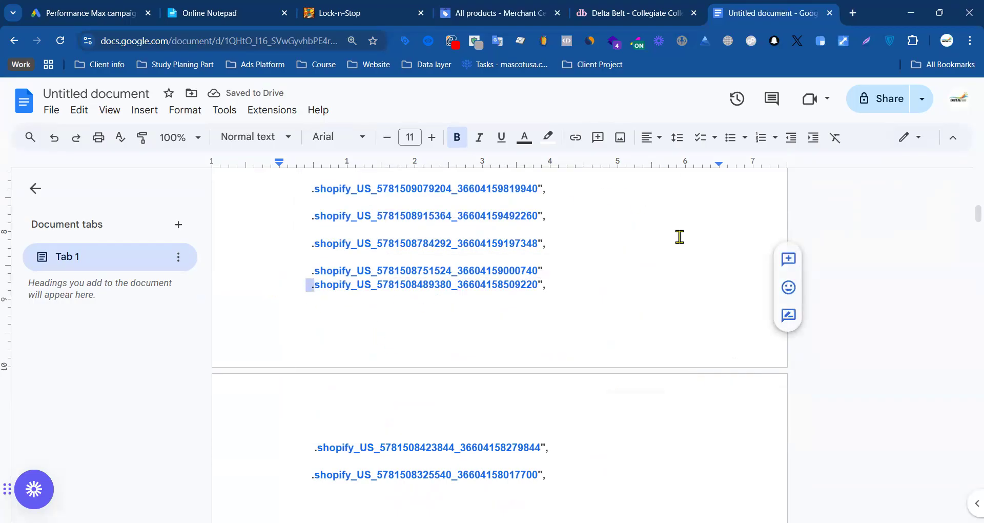
key("ctrl+f")
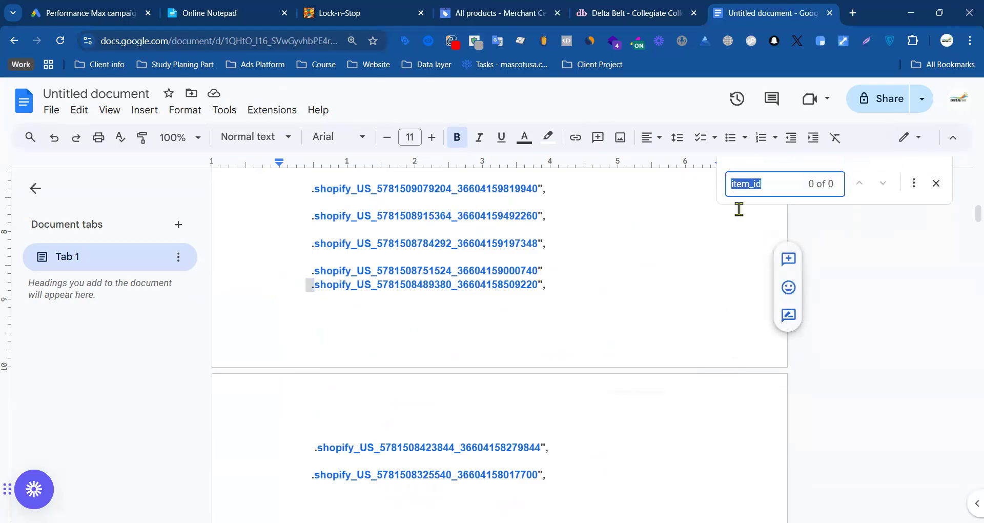
left_click(914, 187)
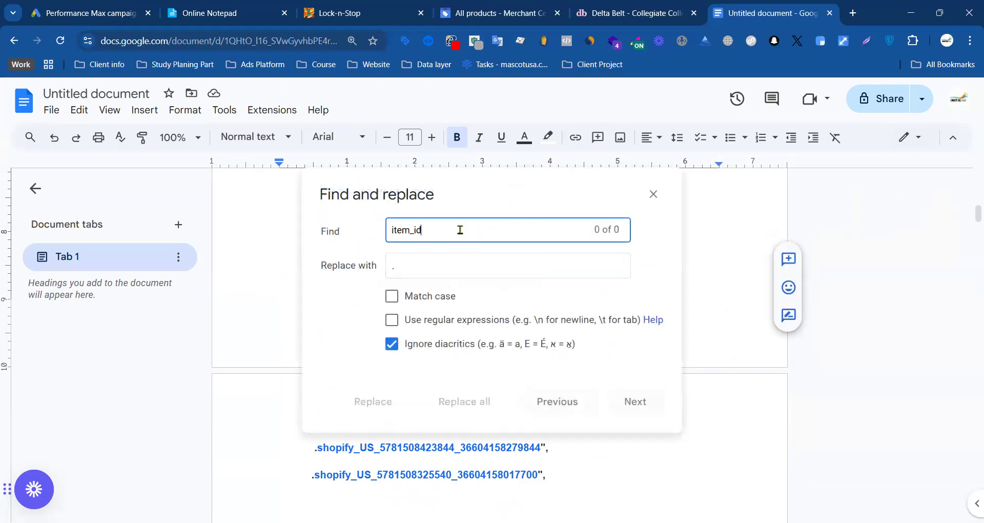
left_click(477, 402)
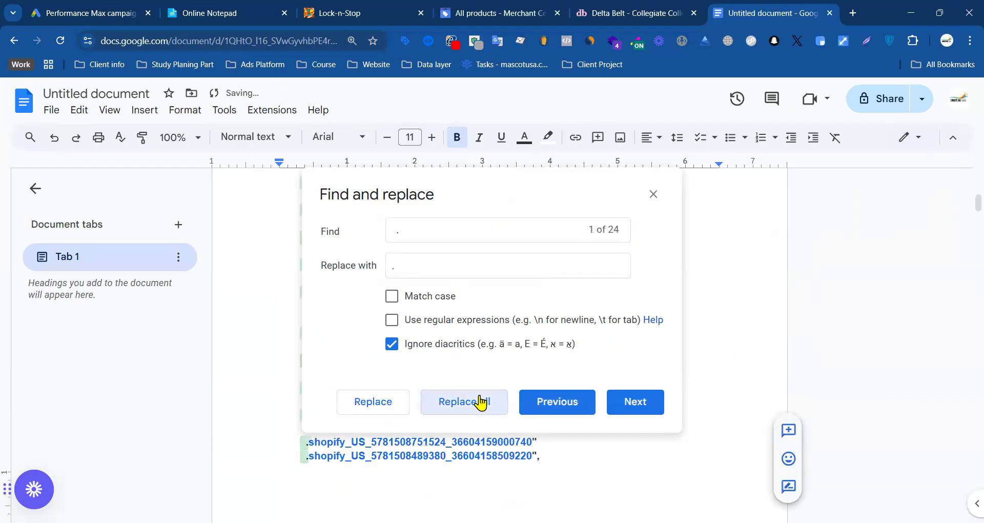
left_click(653, 194)
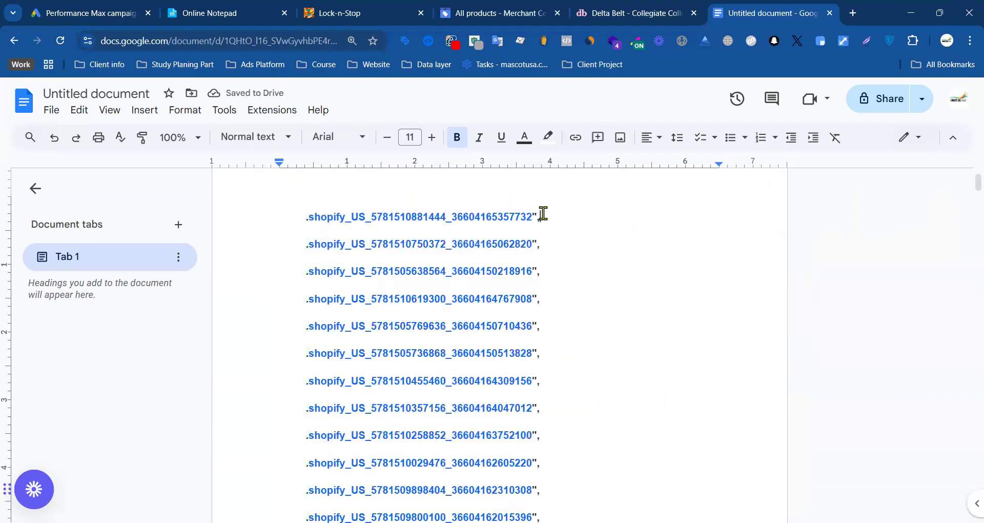
Step: Replace every remaining double quotation mark after the shopify_US IDs with a period
left_click_drag(535, 213, 531, 214)
key("ctrl+f")
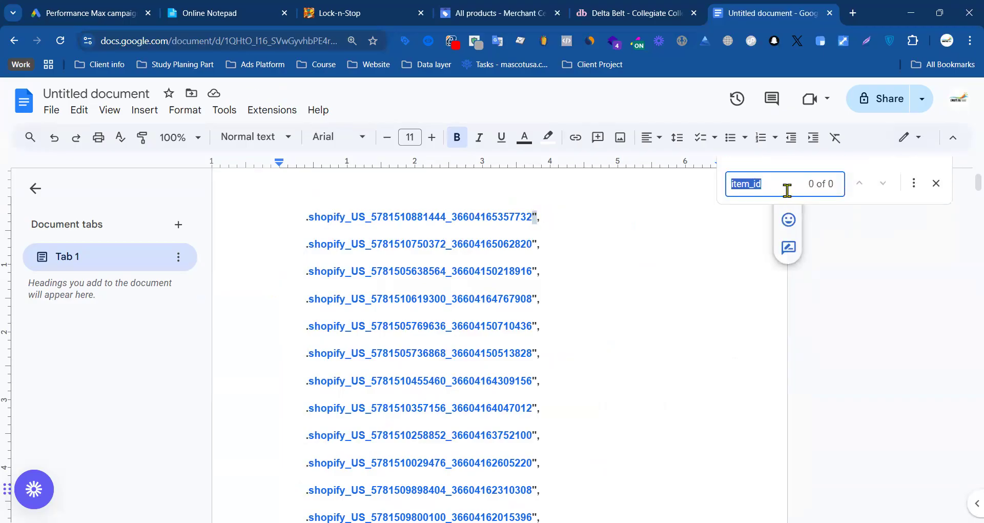
left_click(913, 183)
double_click(464, 234)
type("\"")
left_click(466, 404)
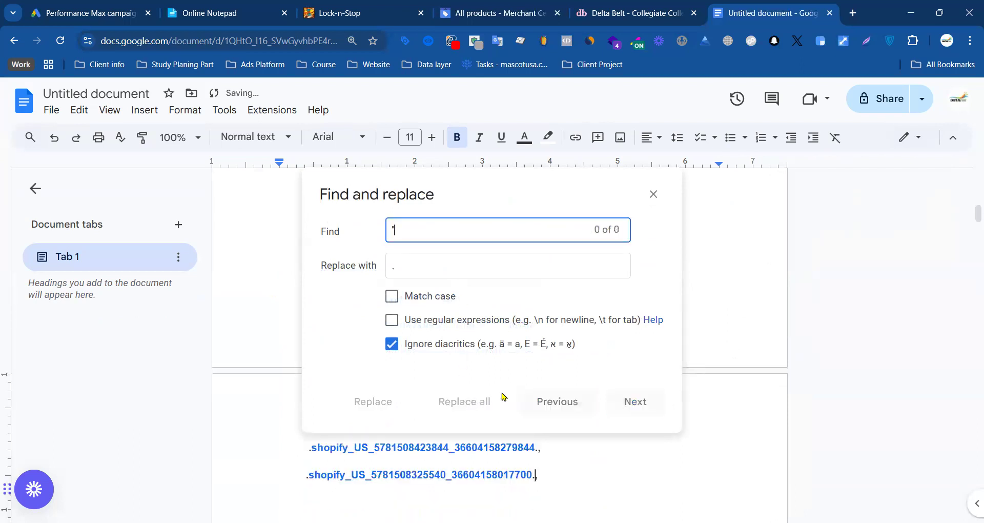
left_click(653, 194)
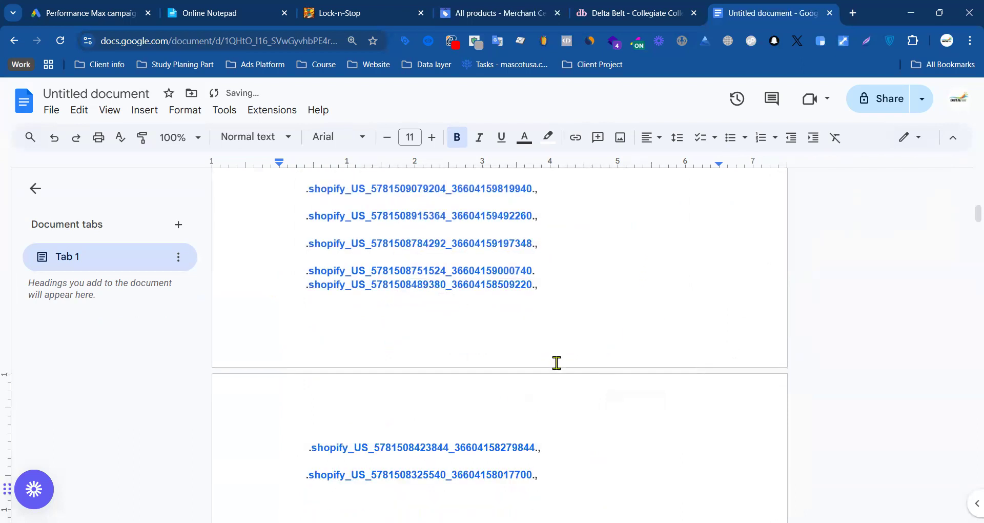
left_click(537, 286)
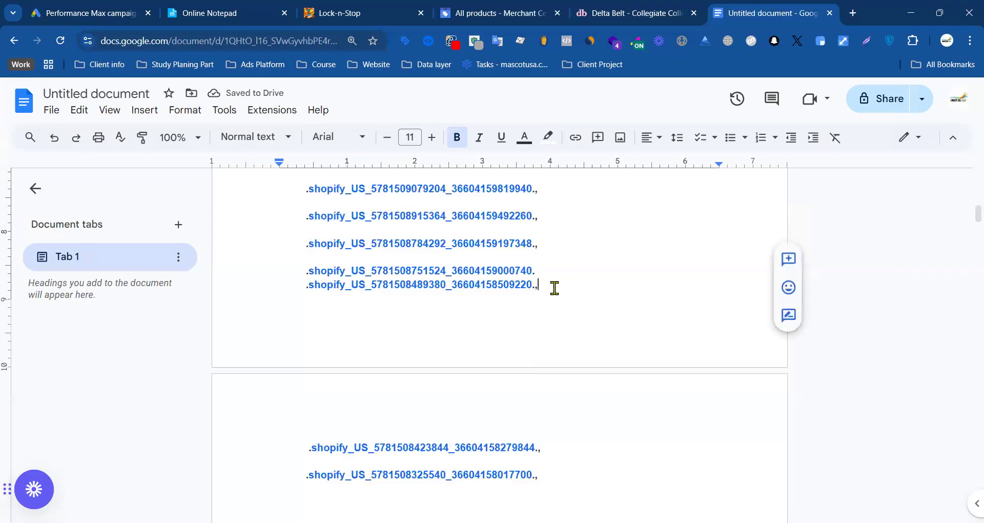
key("BackSpace")
key("ctrl+z")
Step: Replace every ".," ending after the shopify_US IDs with a single period
key("ctrl+f")
left_click(914, 183)
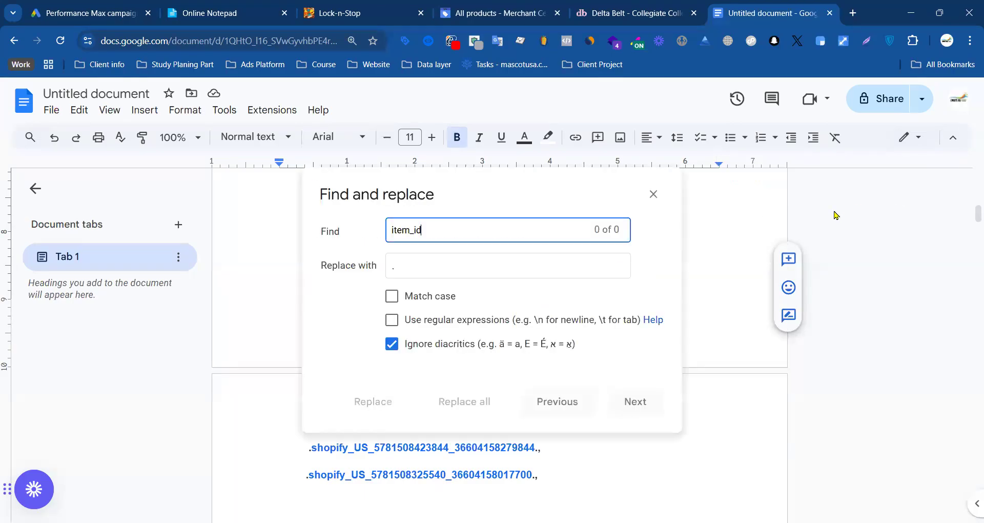
type(",")
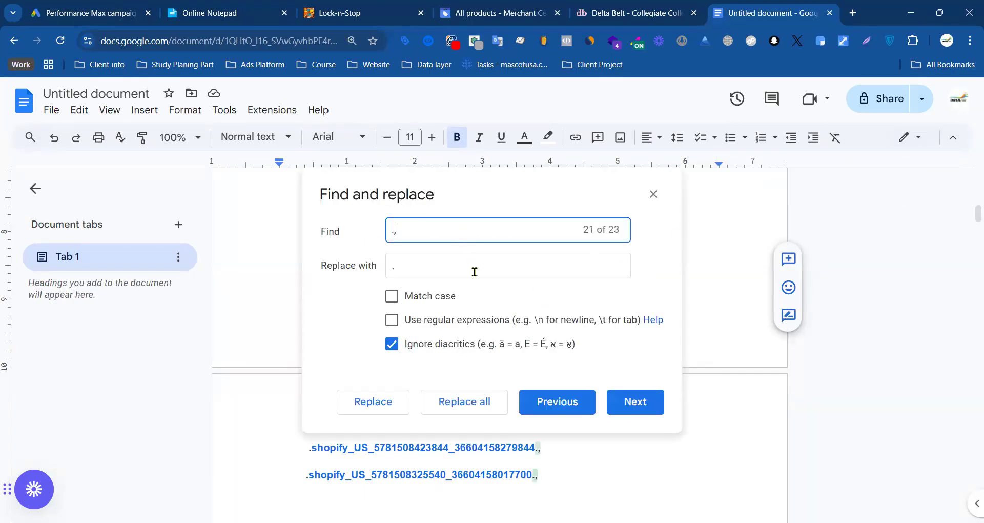
left_click(464, 402)
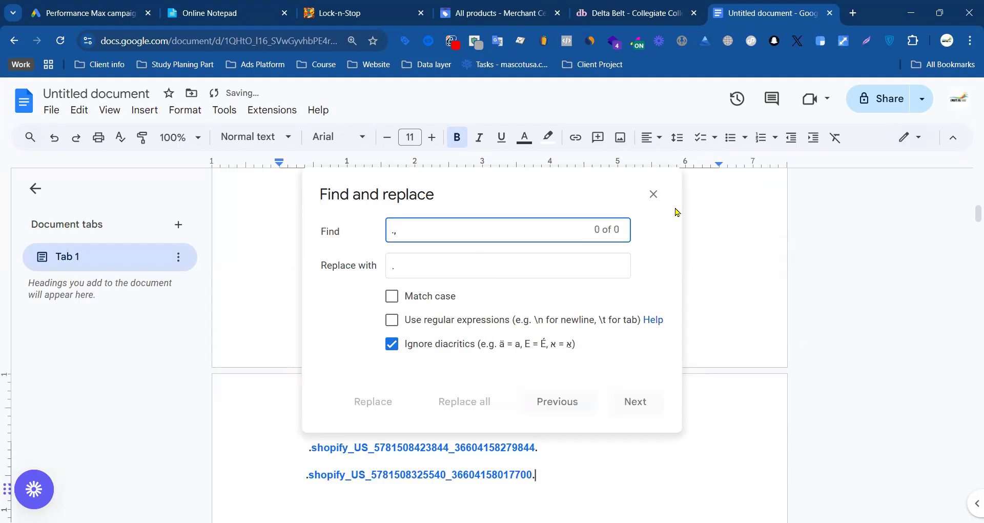
left_click(653, 193)
Step: Remove the period in front of every shopify_US ID by replacing all its occurrences with nothing
scroll(598, 354, "up", 5)
scroll(597, 353, "up", 5)
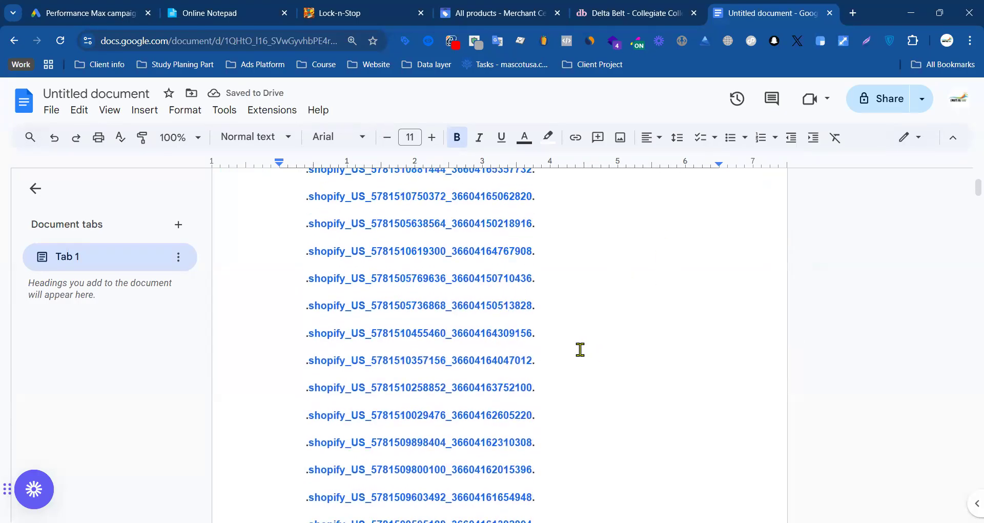
left_click_drag(308, 271, 305, 271)
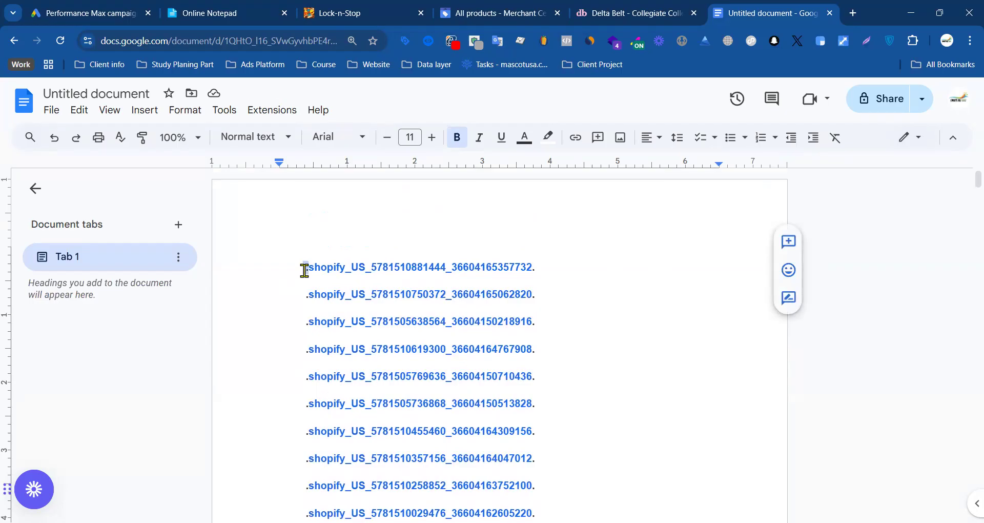
key("ctrl+f")
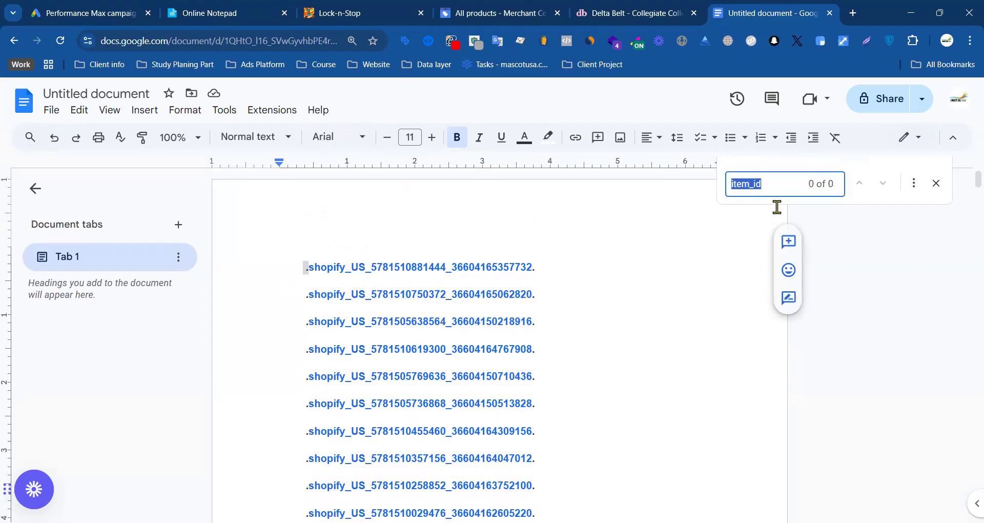
left_click(916, 183)
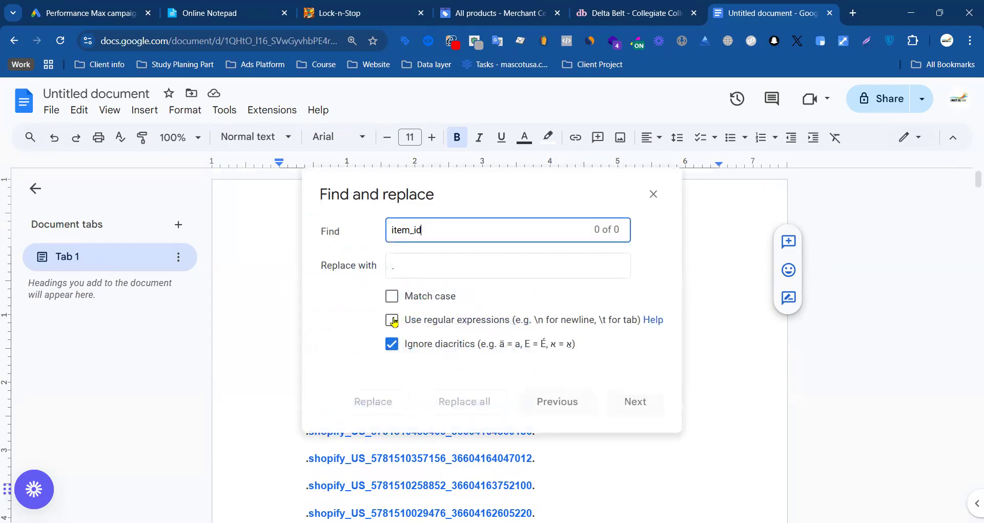
left_click(438, 234)
type(".")
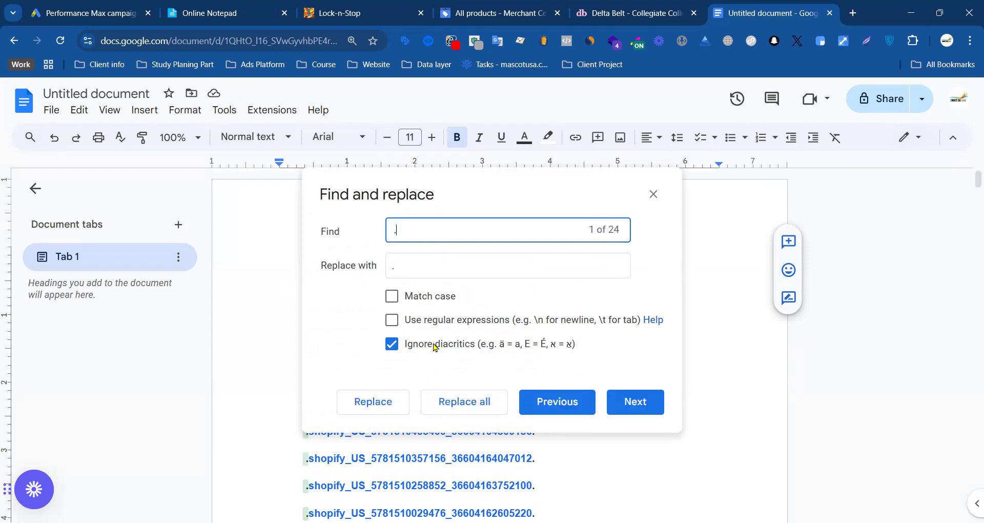
left_click(417, 265)
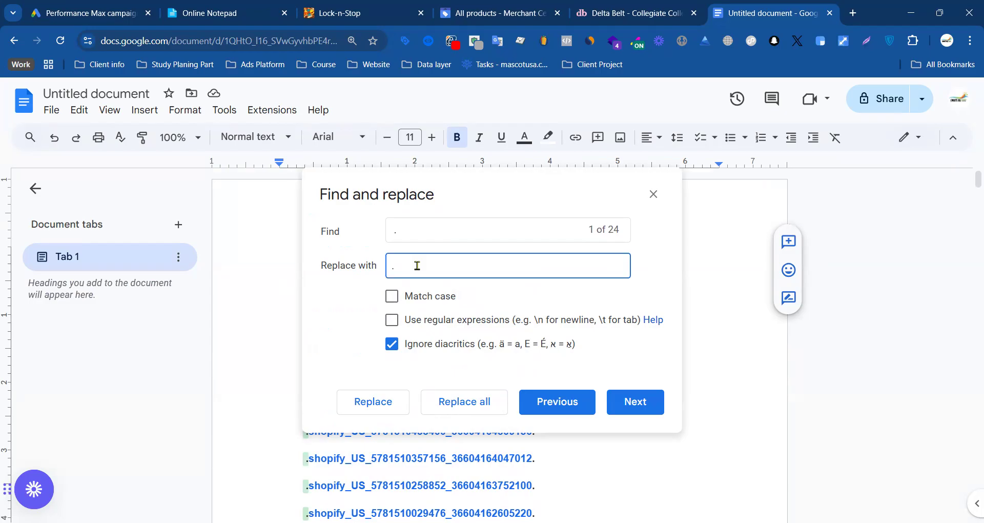
left_click(484, 403)
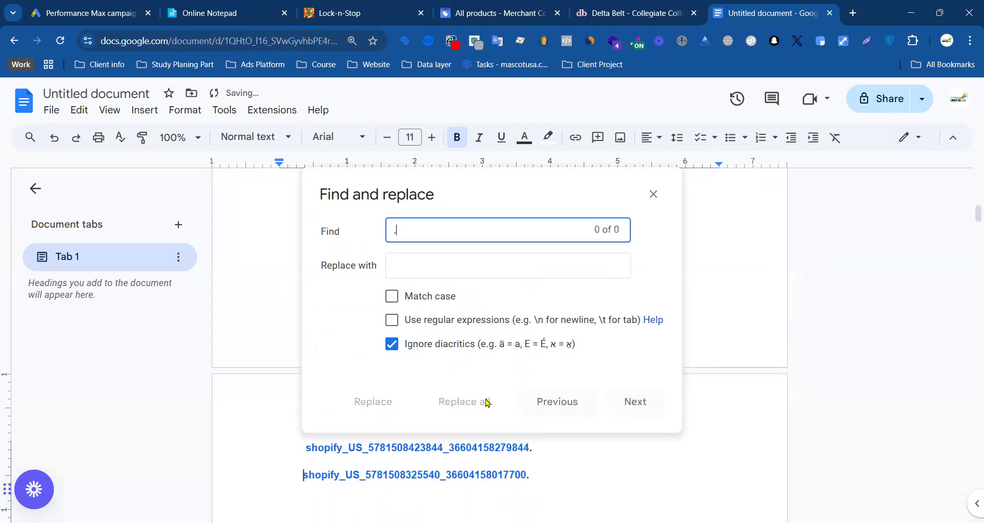
left_click(653, 194)
Step: Remove the period at the end of every shopify_US ID by replacing all its occurrences with nothing
left_click(529, 286)
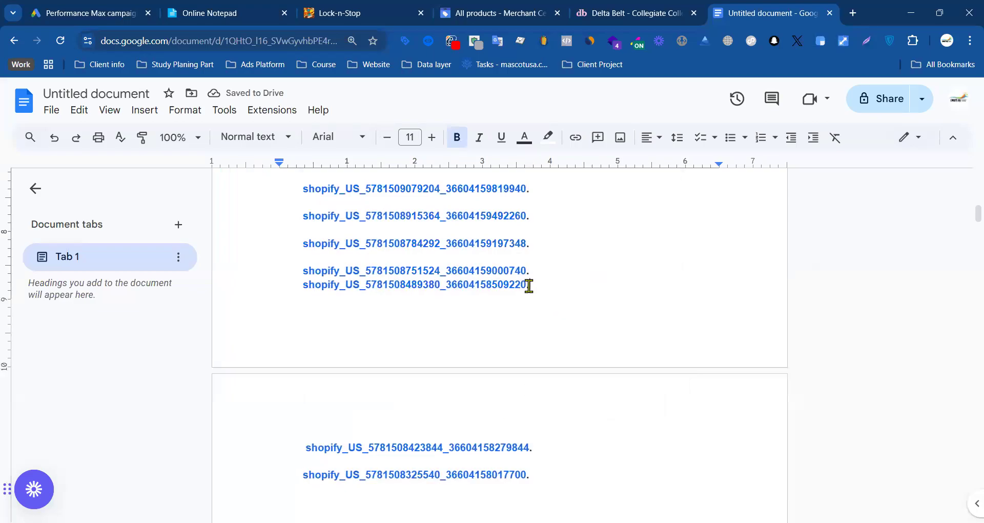
left_click_drag(529, 285, 526, 285)
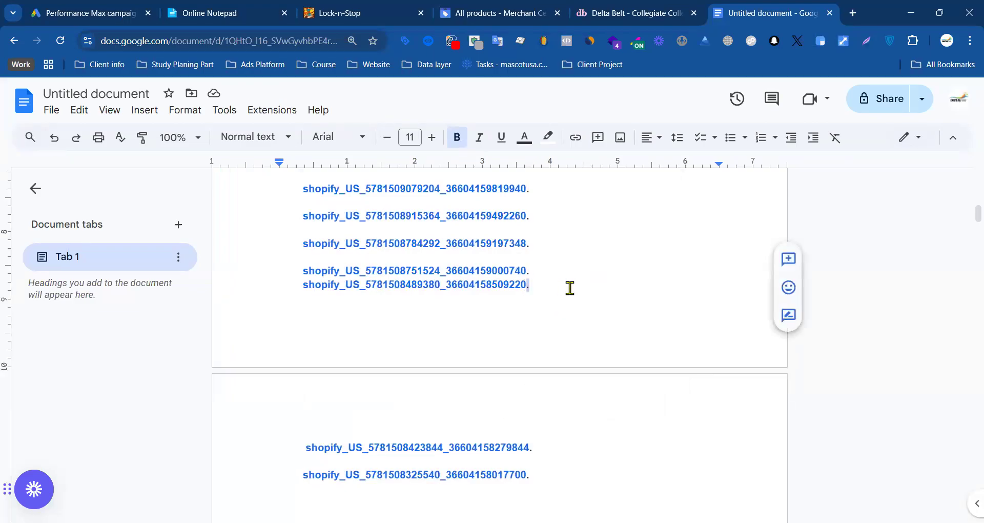
key("ctrl+f")
left_click(912, 185)
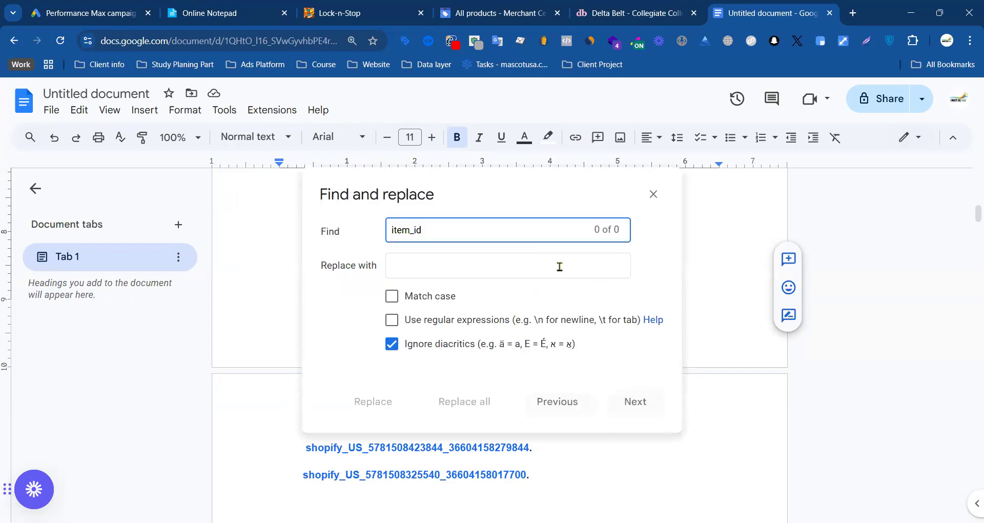
double_click(439, 229)
type(".")
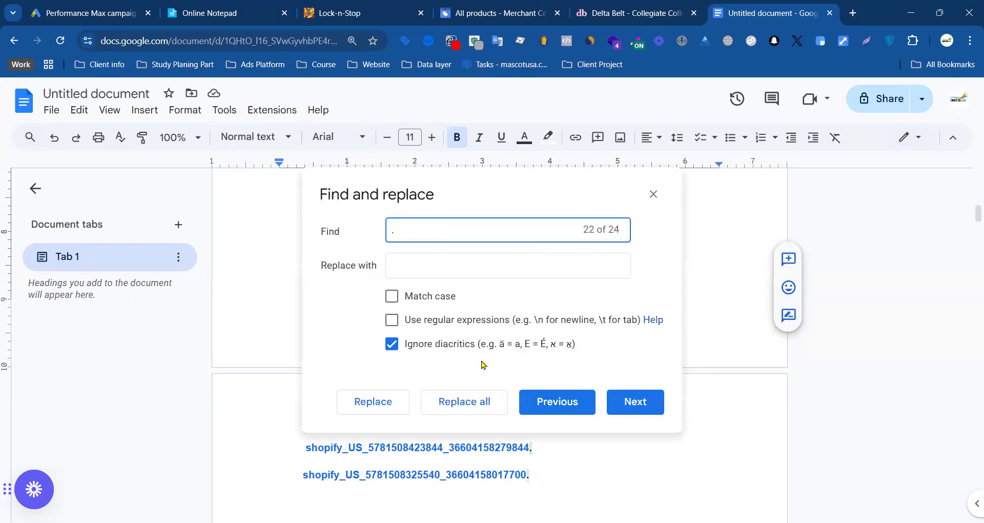
left_click(470, 401)
left_click(660, 192)
Step: Delete the blank line between the first and second shopify_US IDs, keeping the first ID's digits intact
scroll(364, 369, "up", 10)
left_click(315, 286)
key("BackSpace")
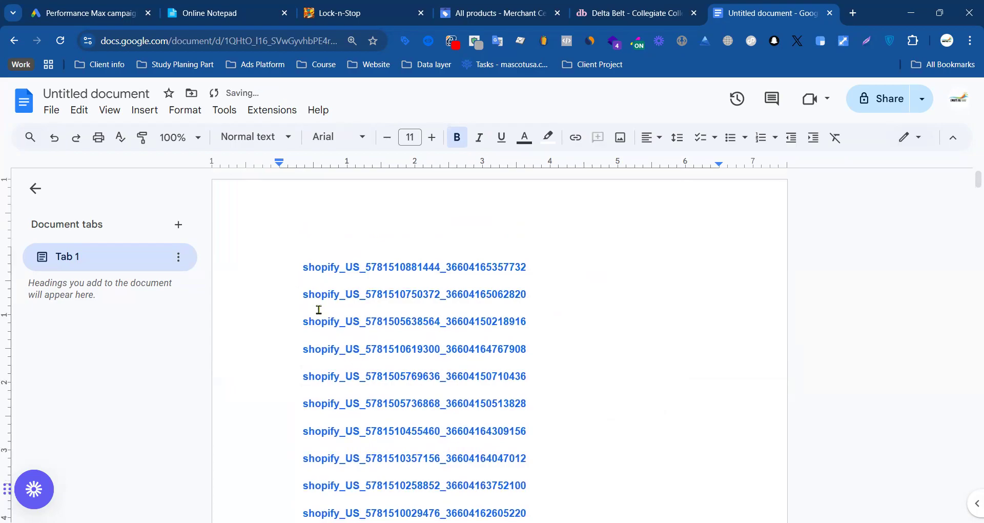
key("BackSpace")
key("BackSpace")
key("BackSpace")
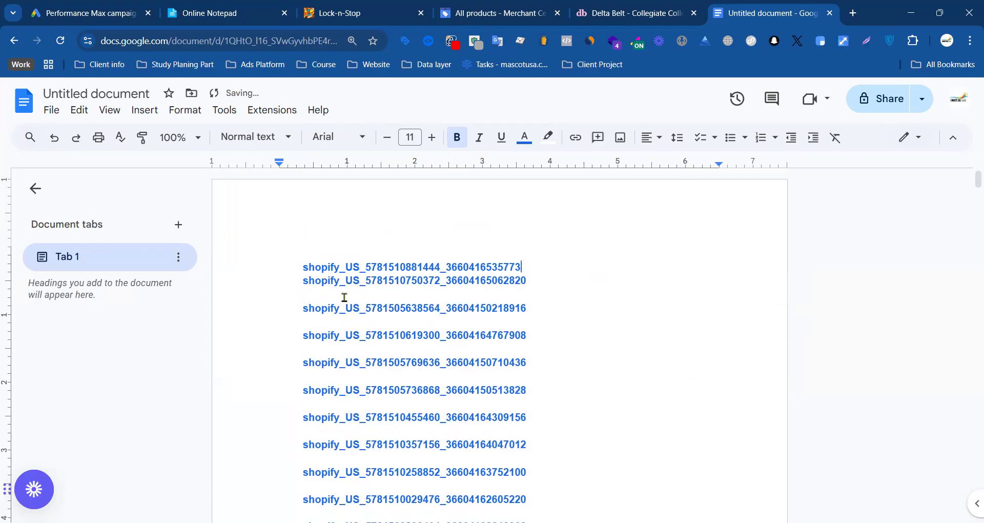
key("ctrl+z")
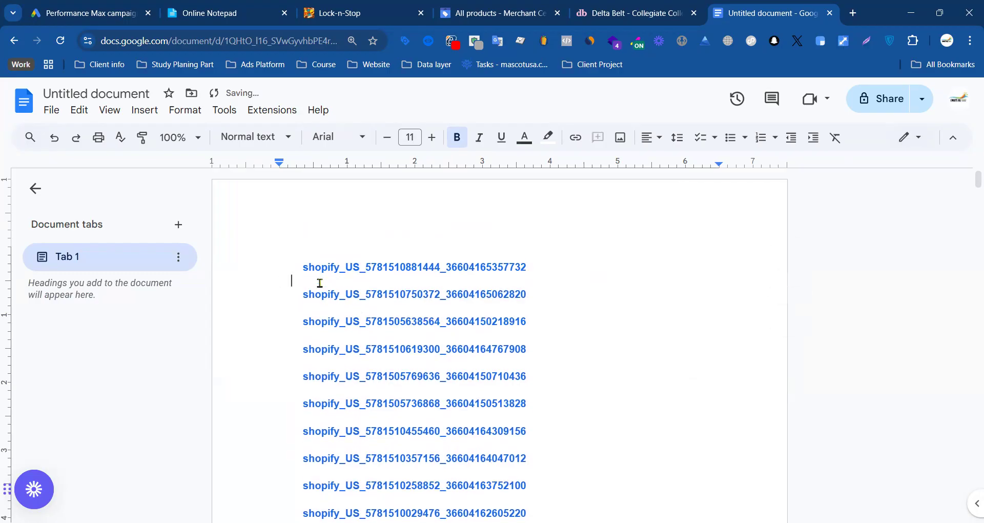
key("BackSpace")
Step: Delete the blank line between the second and third shopify_US IDs, keeping the second ID's final 0
key("BackSpace")
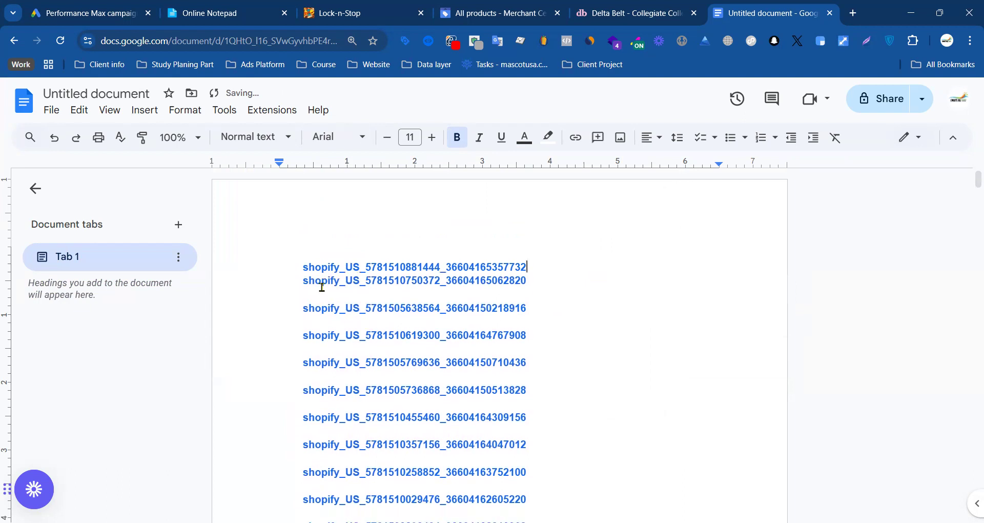
left_click(321, 295)
key("BackSpace")
key("BackSpace")
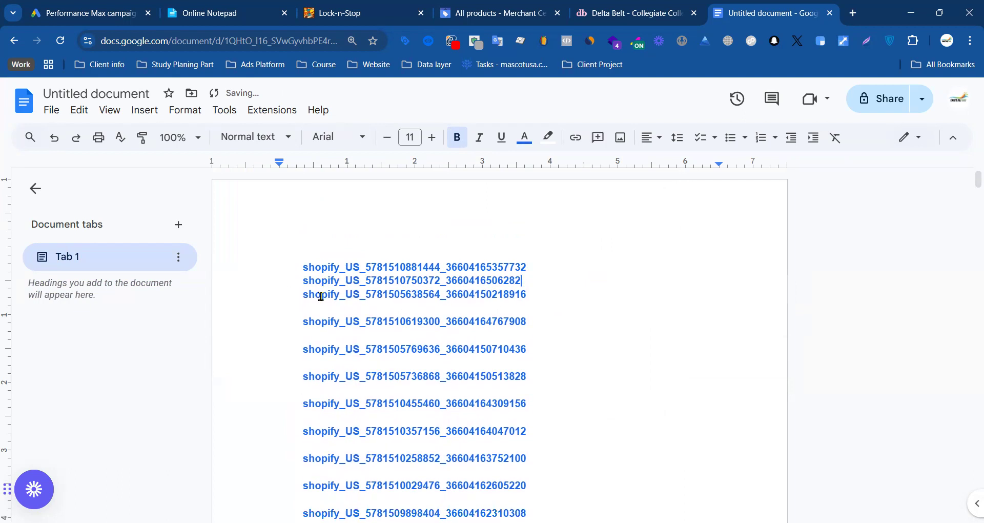
type("0")
key("Return")
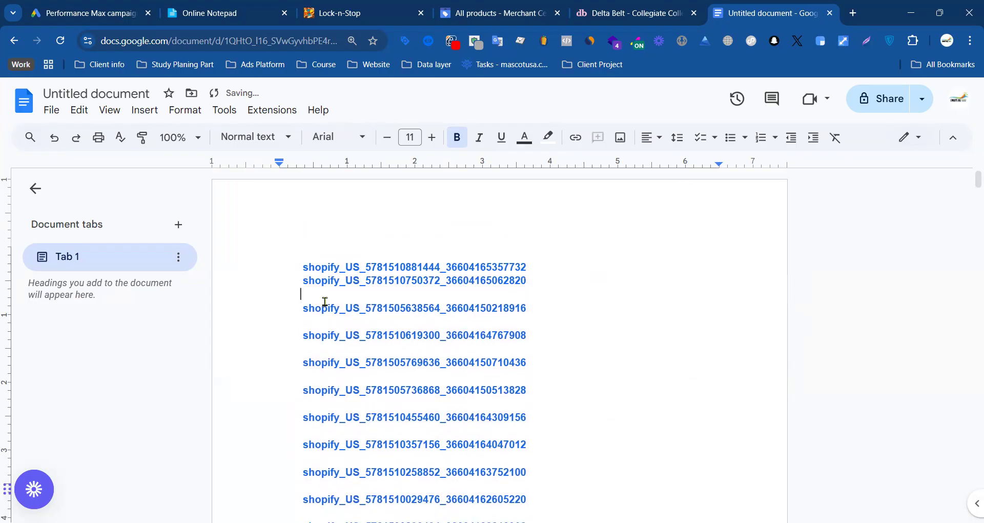
left_click_drag(299, 294, 218, 290)
key("BackSpace")
key("BackSpace")
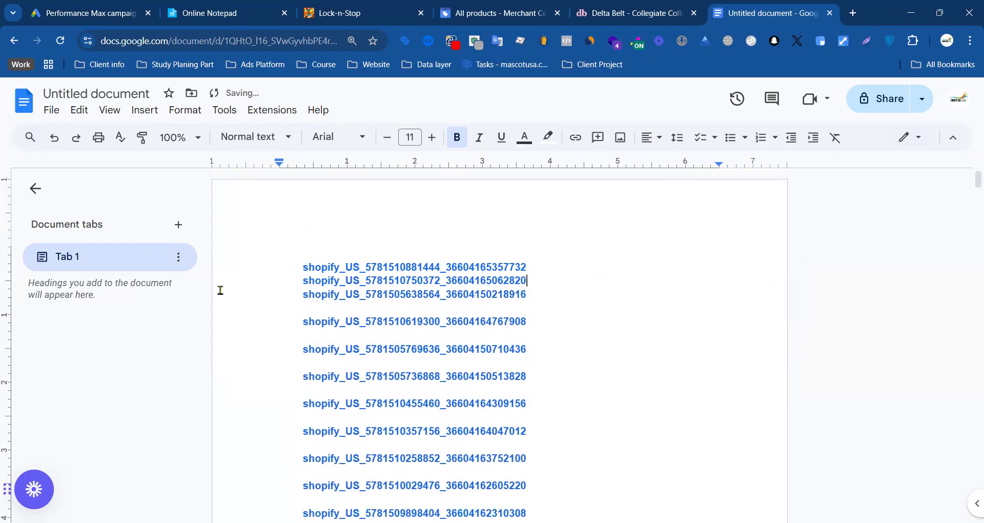
Step: Set a custom line spacing of 1 for the list of shopify_US IDs, from the first down to the second-to-last
left_click(317, 308)
left_click_drag(295, 259, 497, 422)
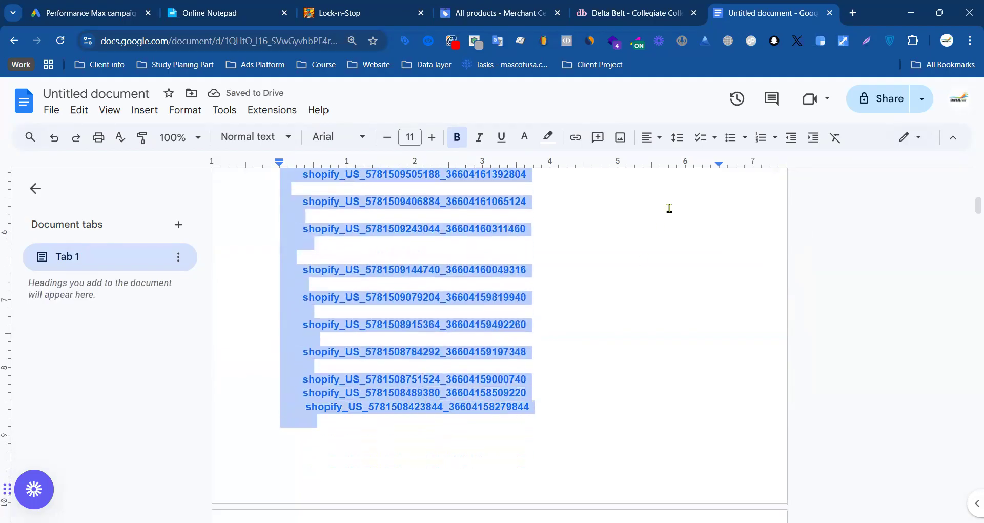
left_click(678, 137)
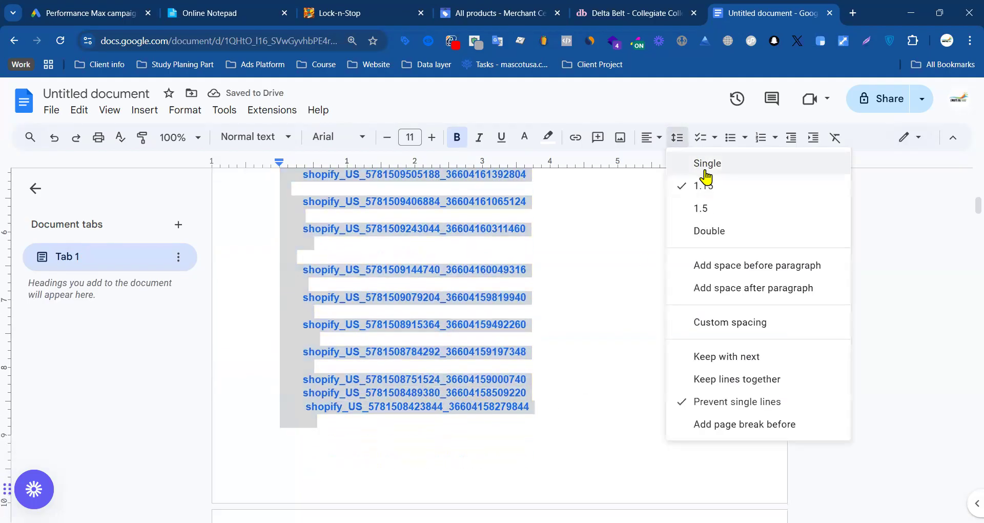
left_click(717, 322)
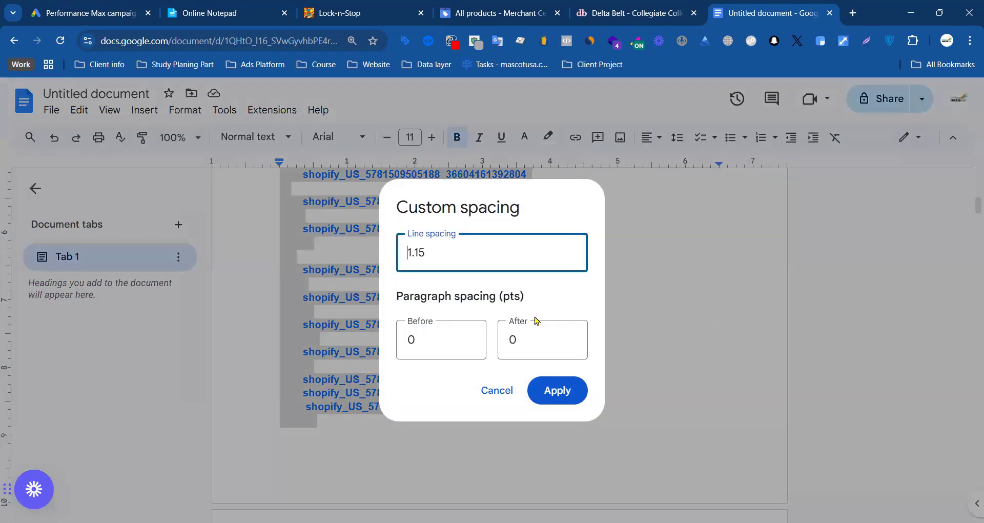
double_click(404, 255)
key("BackSpace")
type(".05")
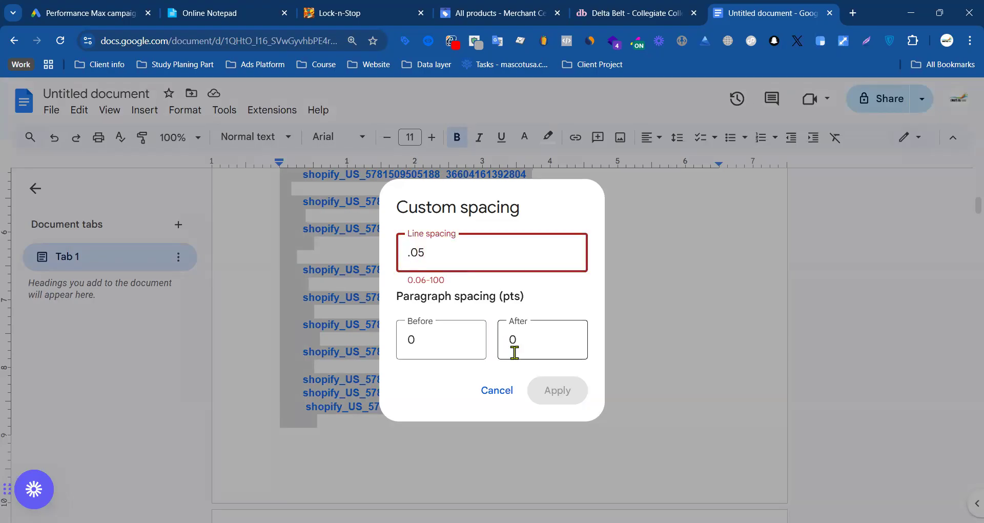
left_click_drag(430, 247, 408, 256)
type("1")
left_click(558, 392)
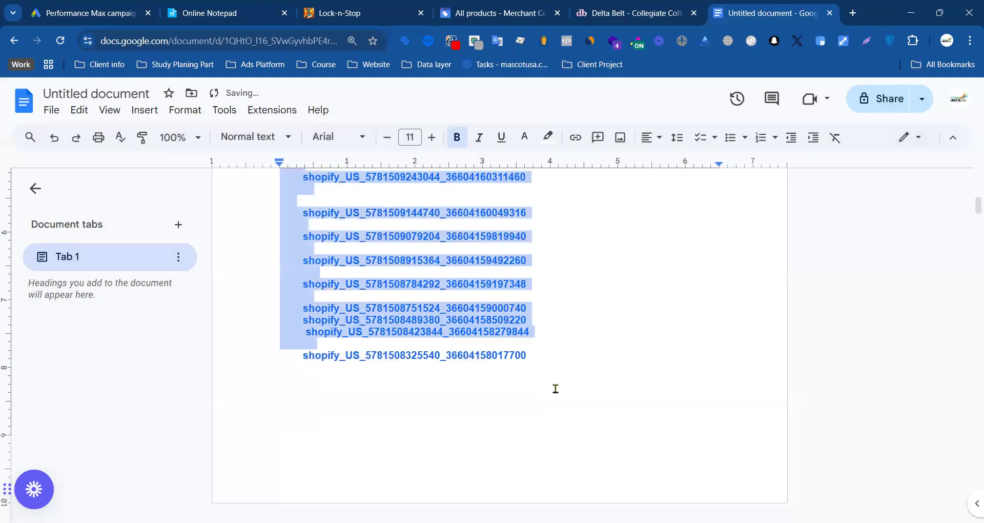
Step: Delete the blank line between the last two shopify_US IDs, keeping the second-to-last ID's final 4
left_click(357, 331)
scroll(335, 367, "up", 5)
scroll(336, 368, "down", 3)
left_click(319, 423)
key("BackSpace")
key("BackSpace")
key("BackSpace")
key("BackSpace")
key("BackSpace")
key("BackSpace")
key("BackSpace")
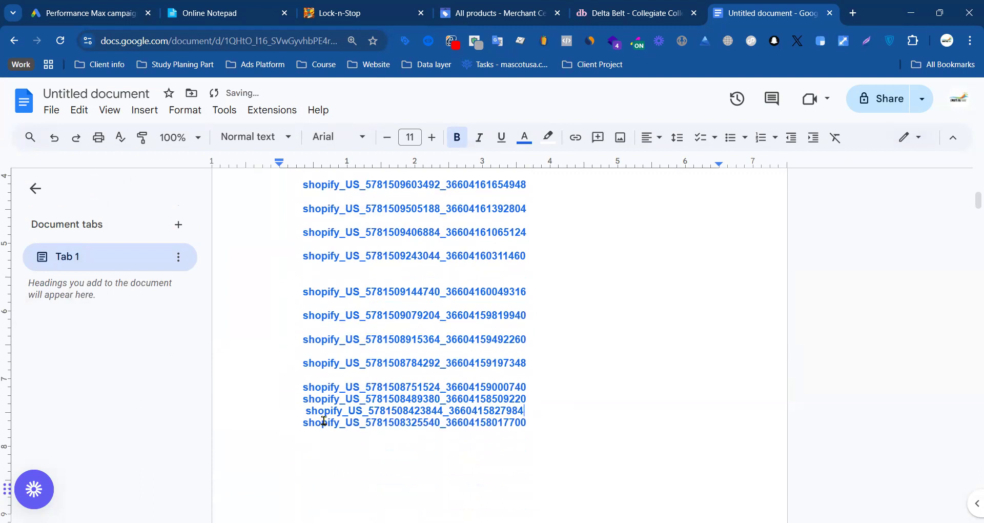
type("4")
key("Return")
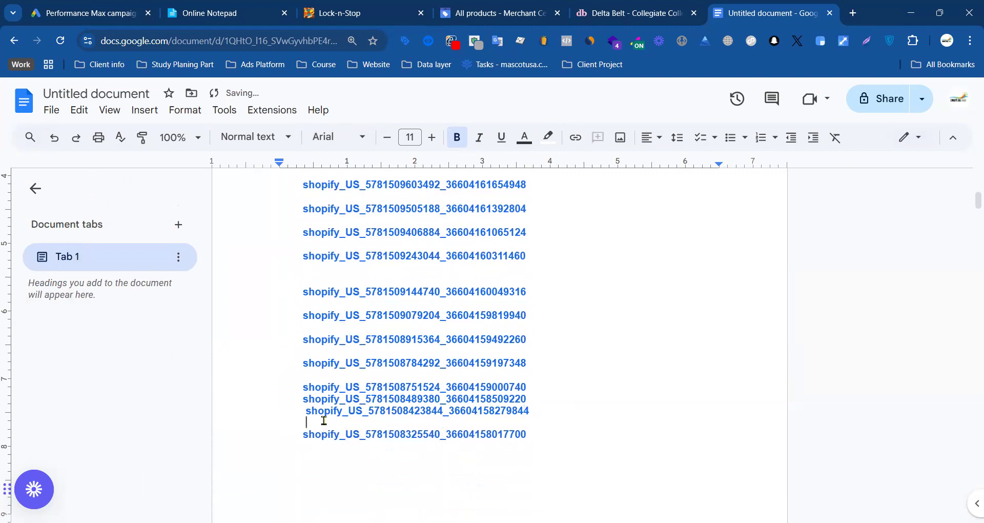
key("BackSpace")
key("BackSpace")
key("BackSpace")
key("BackSpace")
left_click_drag(321, 378, 219, 369)
left_click(316, 375)
left_click_drag(316, 374, 274, 375)
key("BackSpace")
key("BackSpace")
key("BackSpace")
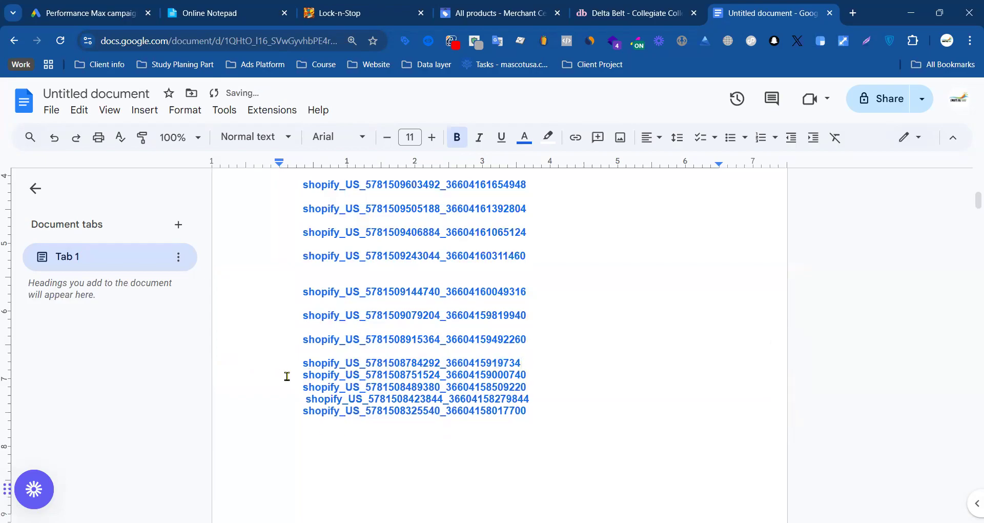
key("ctrl+z")
key("BackSpace")
key("BackSpace")
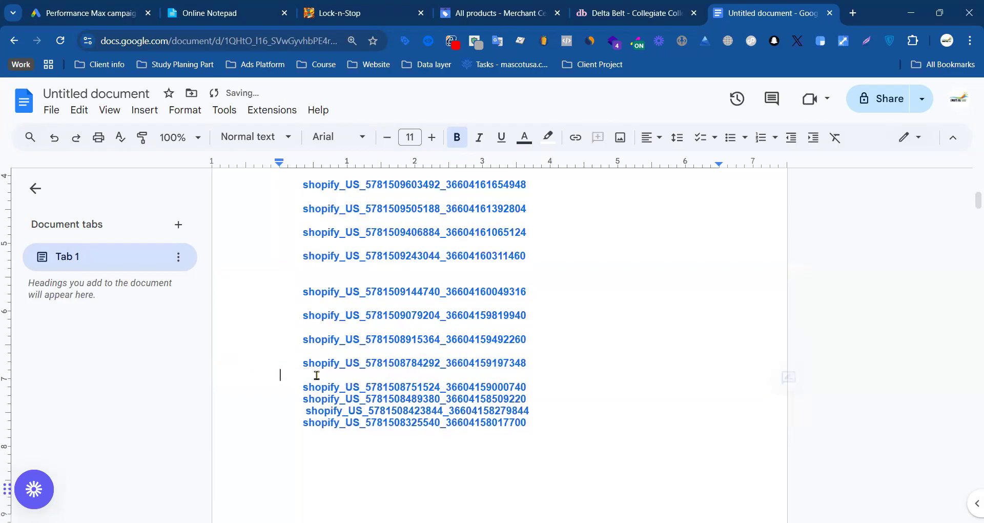
key("ctrl+z")
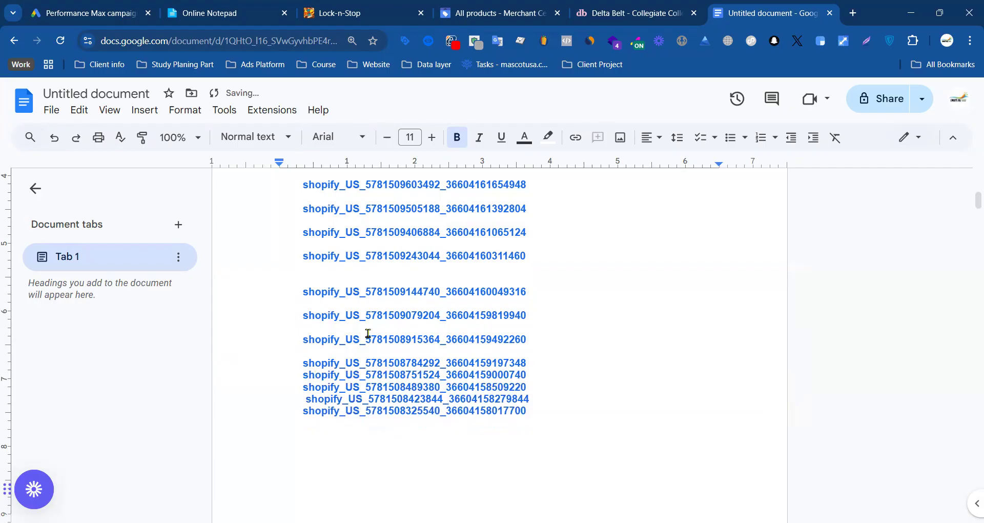
scroll(377, 332, "up", 3)
left_click_drag(335, 450, 276, 440)
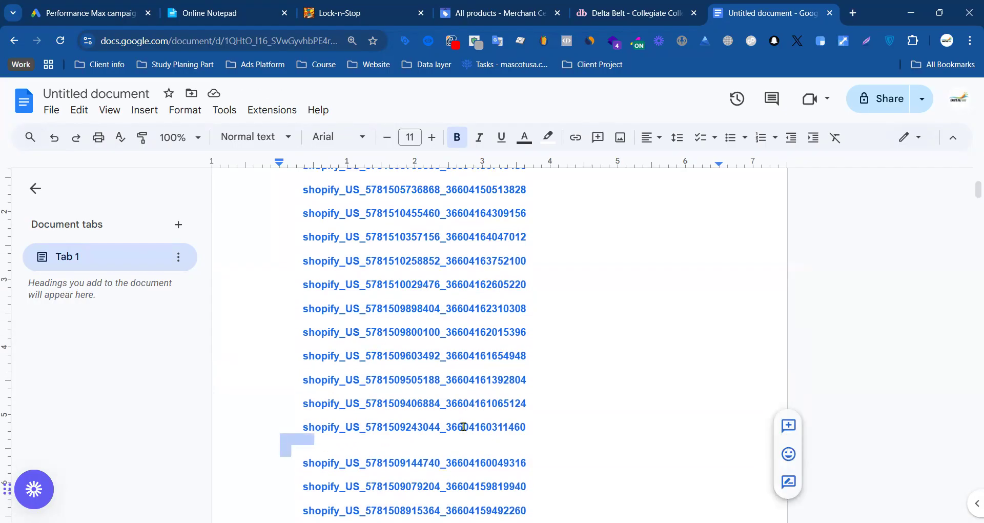
key("ctrl+f")
left_click(913, 186)
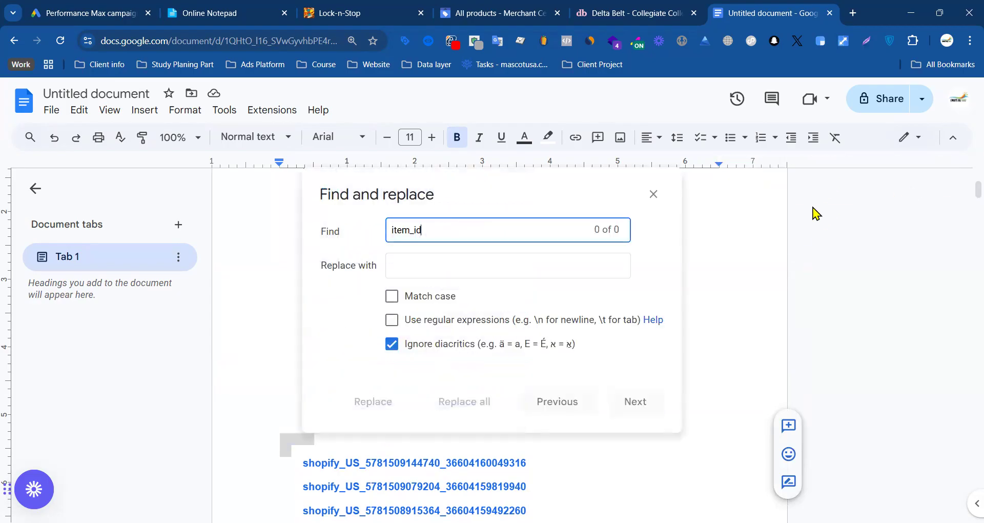
left_click(652, 195)
Step: Select the whole list of shopify_US IDs and remove it from the document
scroll(487, 338, "up", 3)
left_click(316, 300)
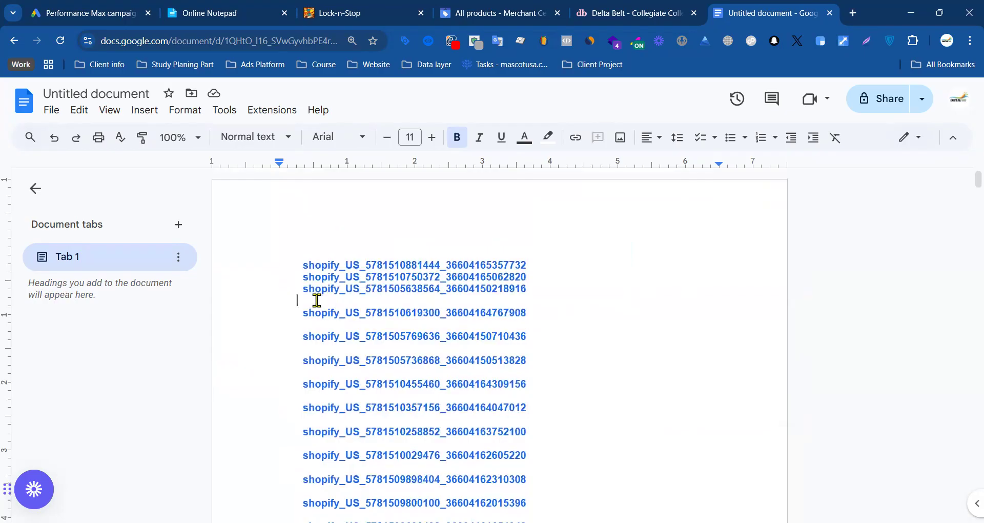
left_click_drag(294, 259, 482, 297)
scroll(369, 366, "down", 3)
scroll(369, 364, "down", 12)
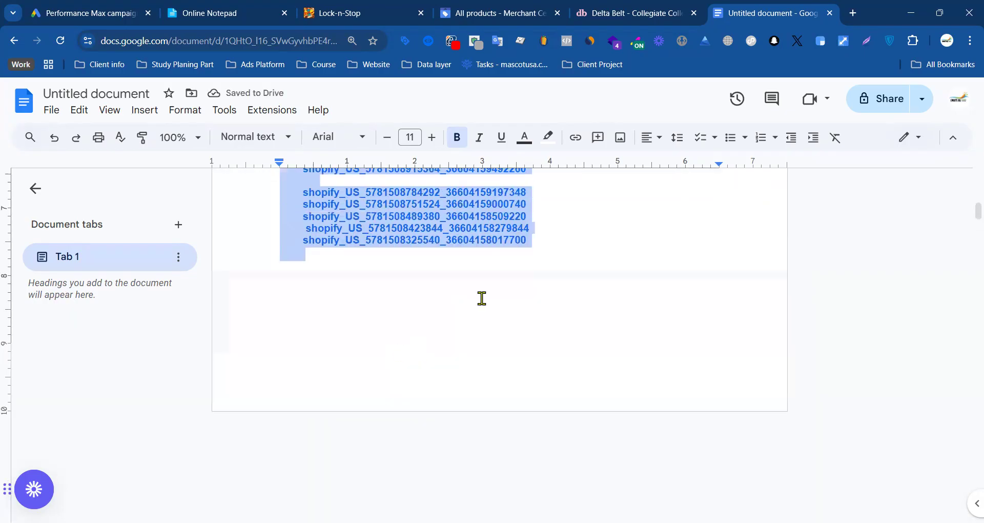
key("BackSpace")
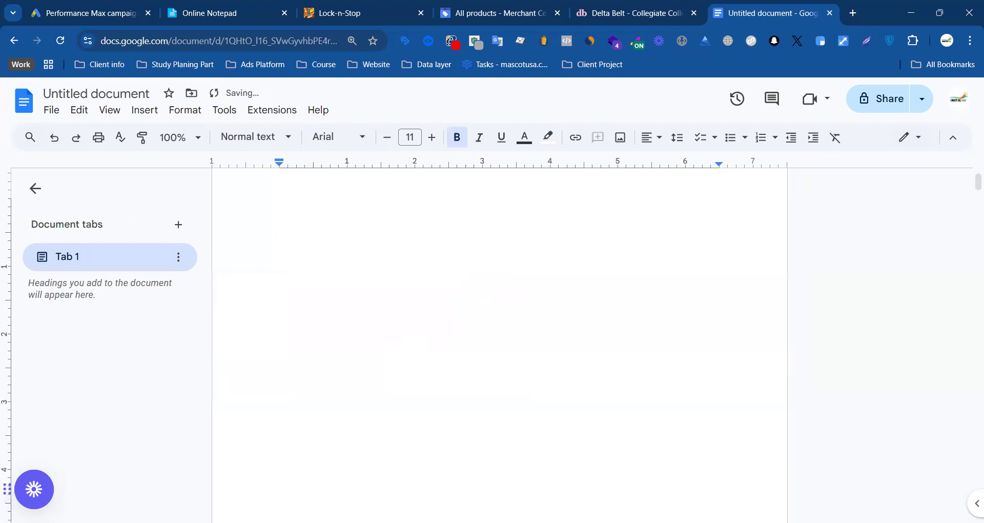
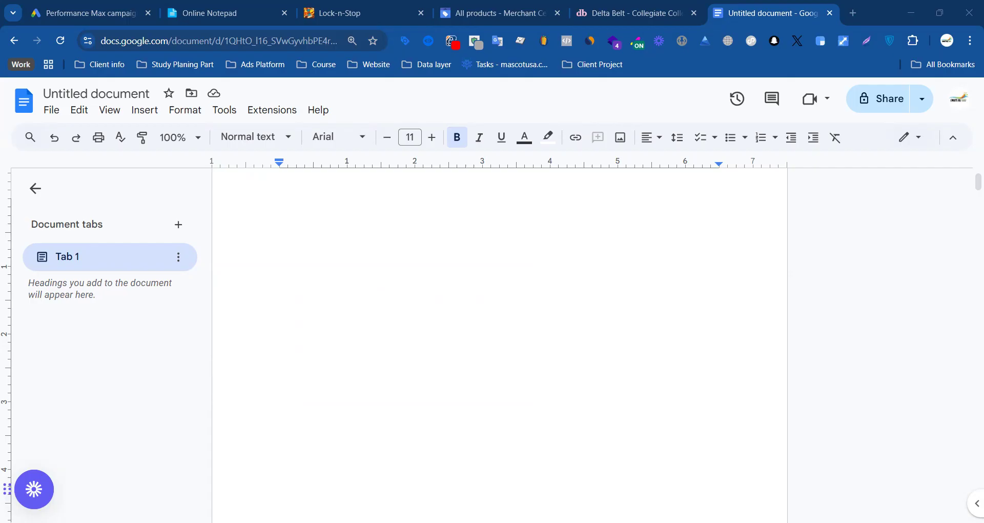
Step: Paste the list of shopify_US IDs back into the empty document
key("ctrl+v")
scroll(359, 224, "down", 3)
scroll(373, 229, "up", 3)
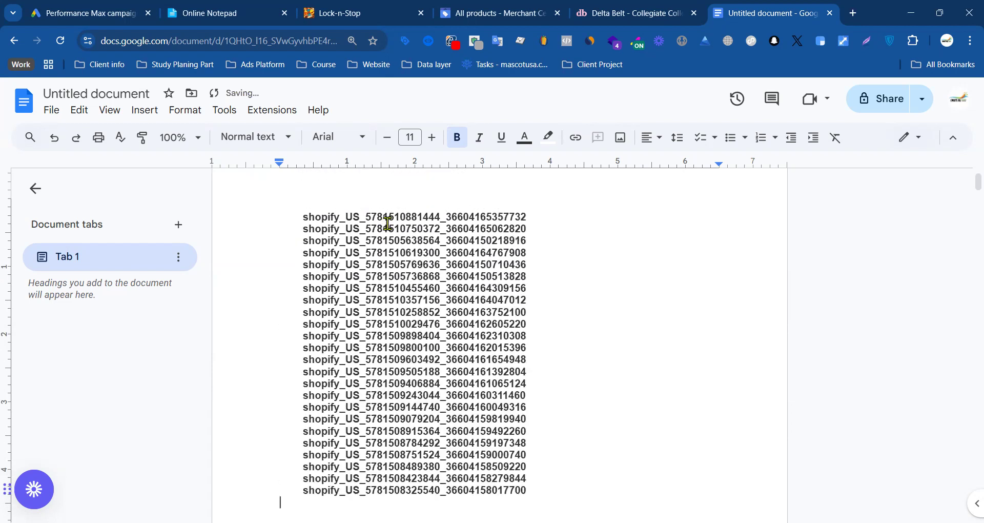
Step: Copy the first shopify_US ID from the document and return to the Merchant Center product list
left_click(528, 12)
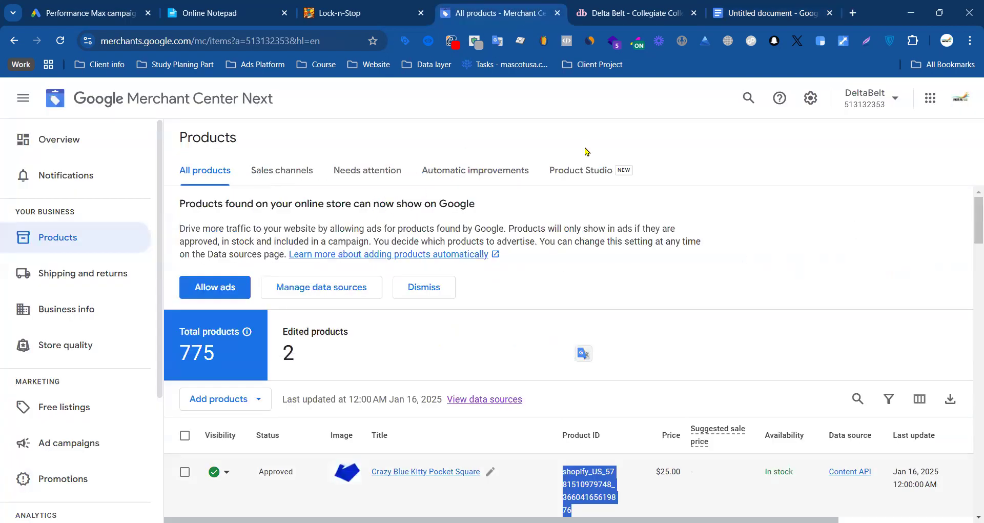
left_click(772, 143)
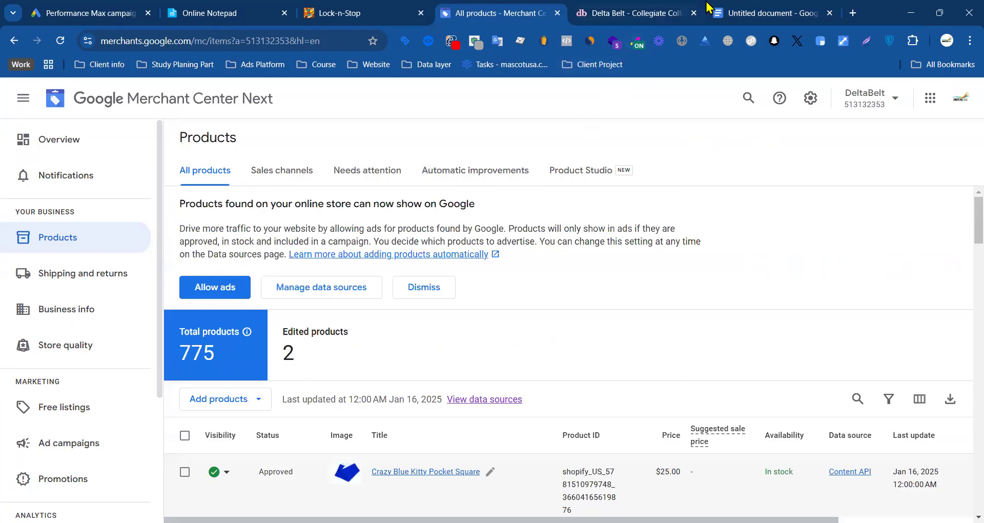
left_click(762, 12)
left_click_drag(528, 215, 299, 218)
key("ctrl+c")
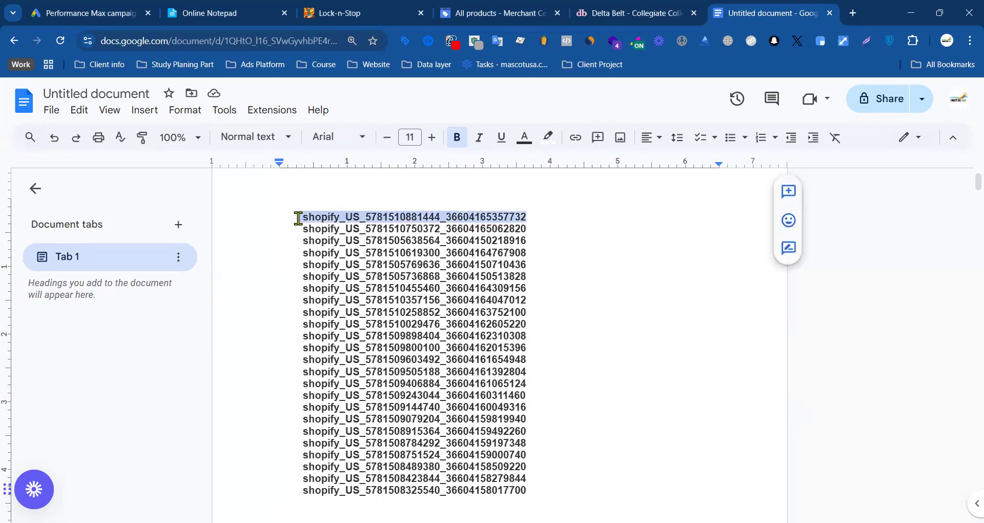
left_click(482, 12)
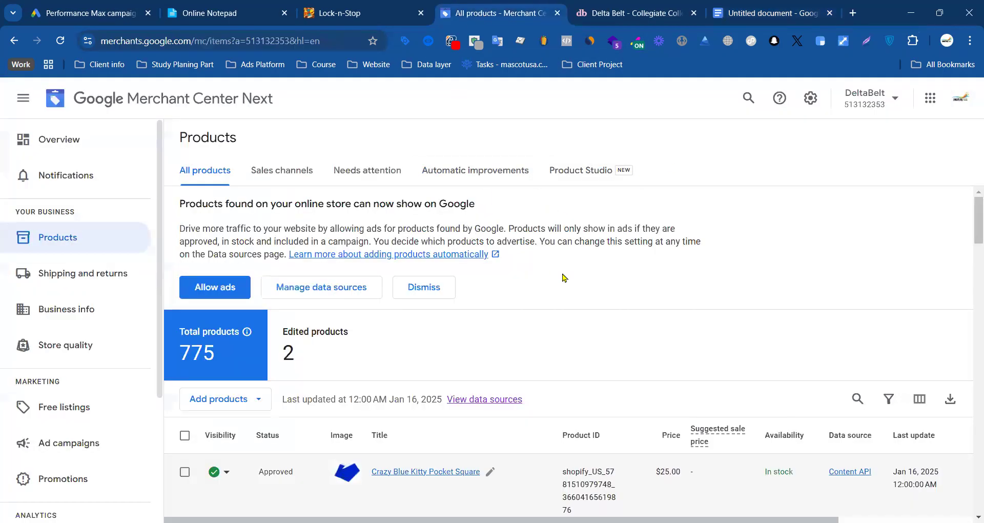
left_click(774, 15)
left_click(533, 16)
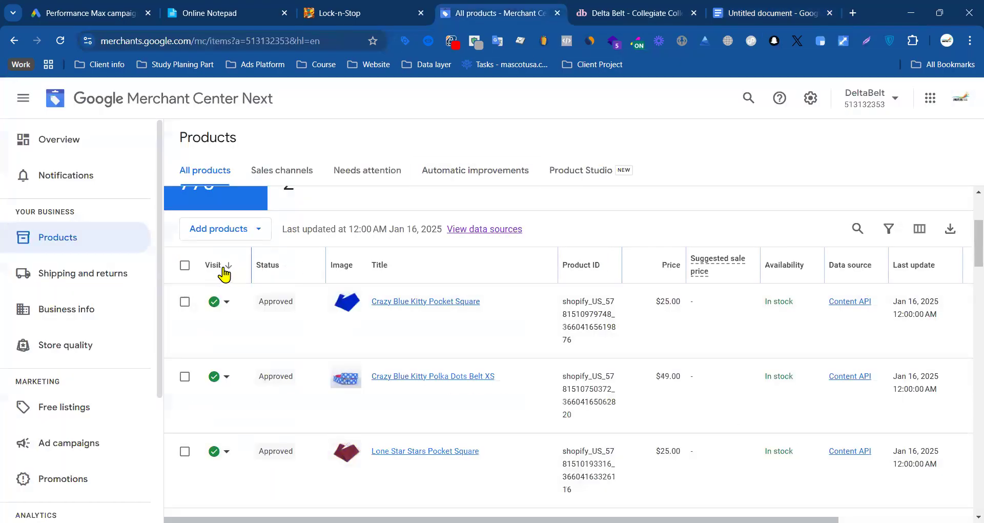
left_click(859, 228)
left_click(588, 261)
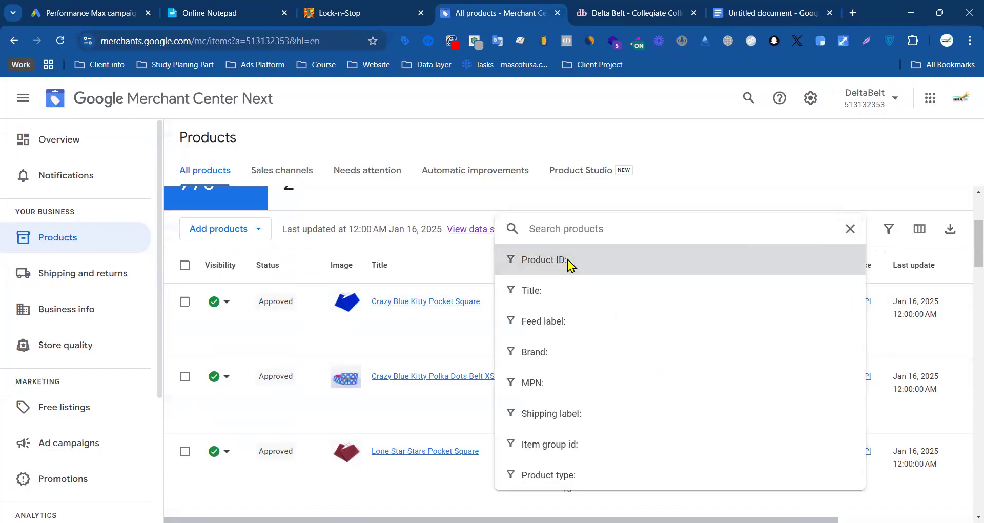
key("ctrl+v")
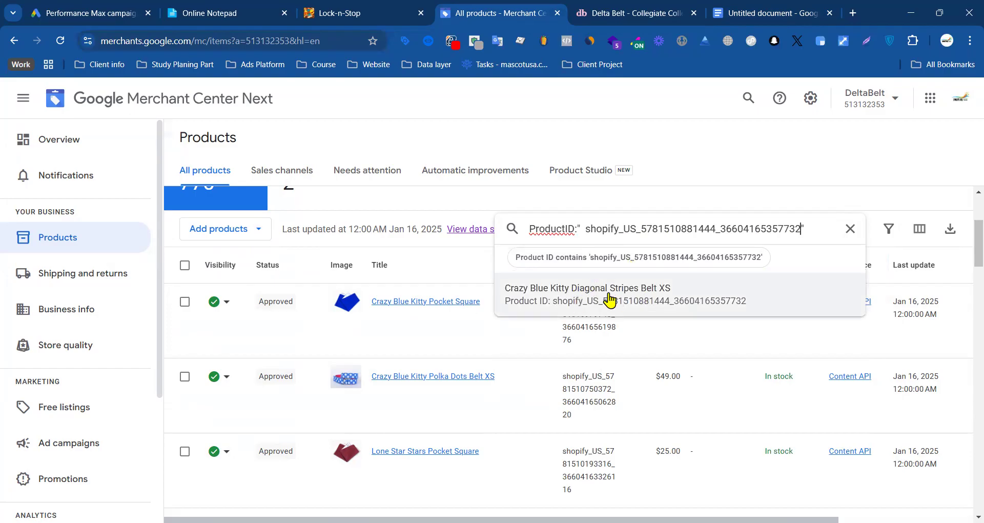
left_click(607, 299)
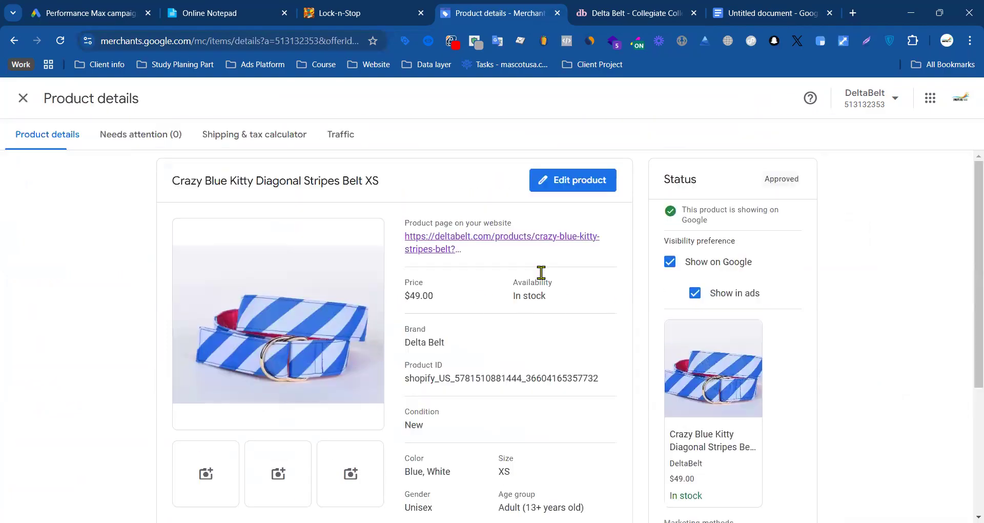
left_click(23, 98)
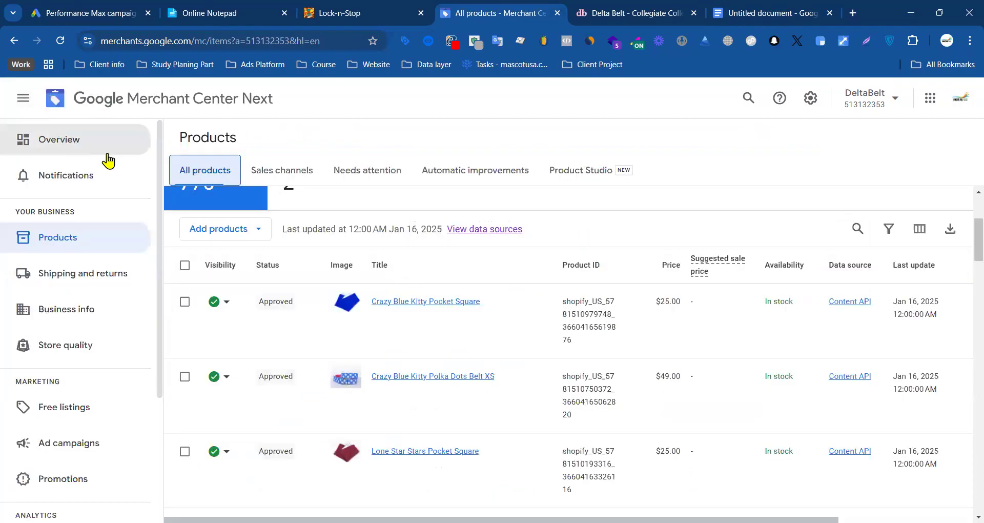
left_click(738, 9)
left_click(545, 229)
left_click_drag(534, 229, 302, 229)
key("ctrl+c")
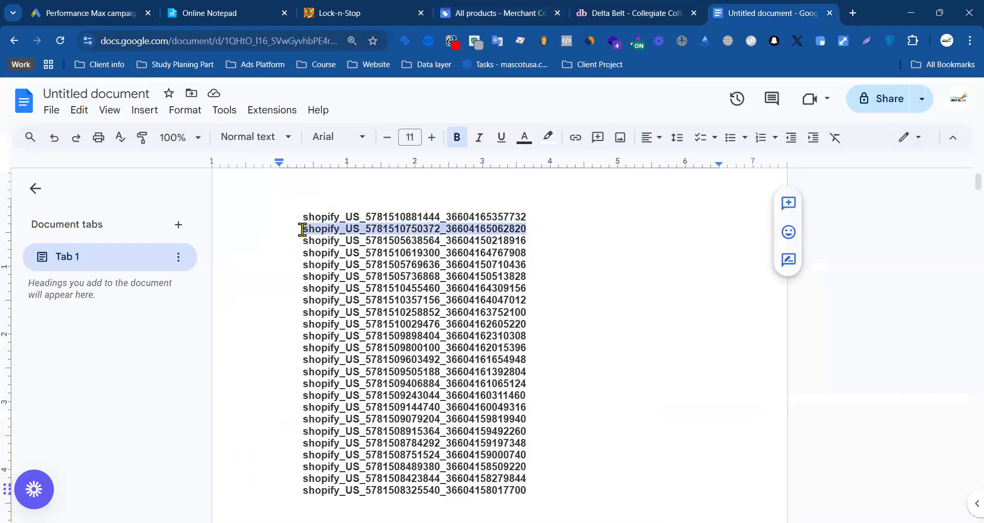
left_click(496, 12)
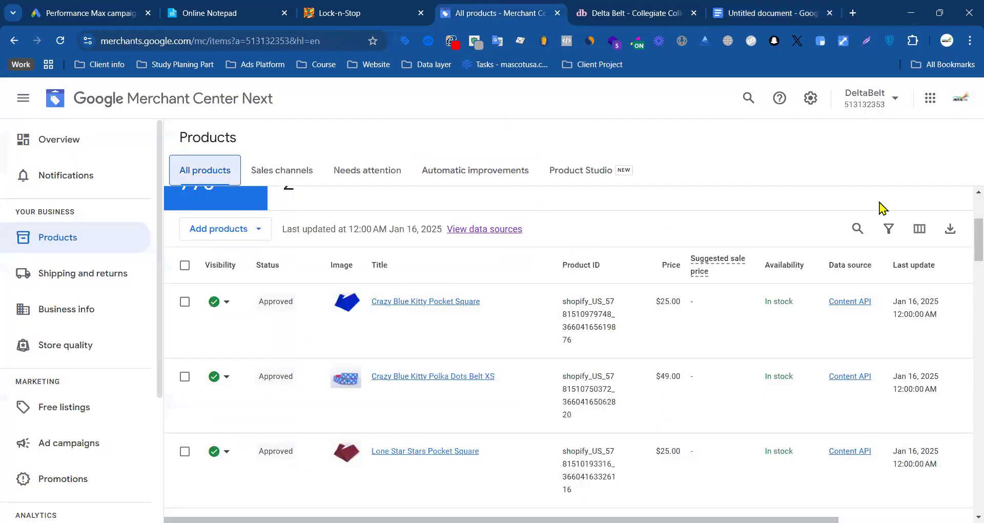
left_click(856, 227)
key("ctrl+v")
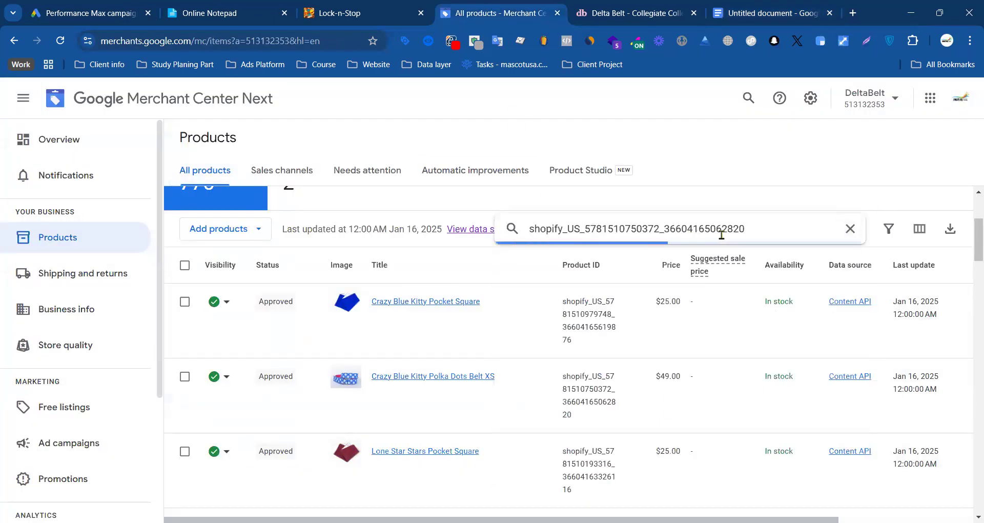
left_click(850, 229)
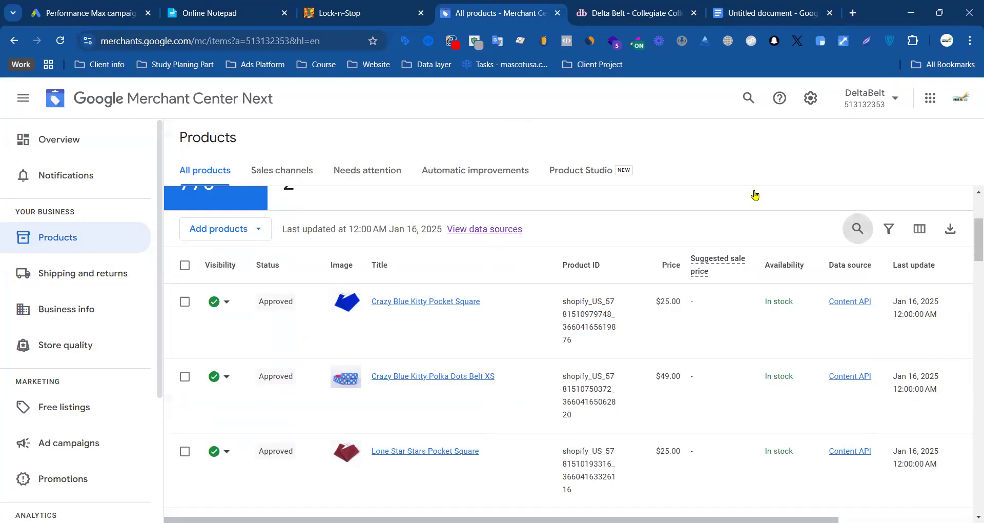
left_click(755, 10)
left_click_drag(535, 241, 303, 245)
key("ctrl+c")
left_click(479, 15)
left_click(856, 228)
key("ctrl+v")
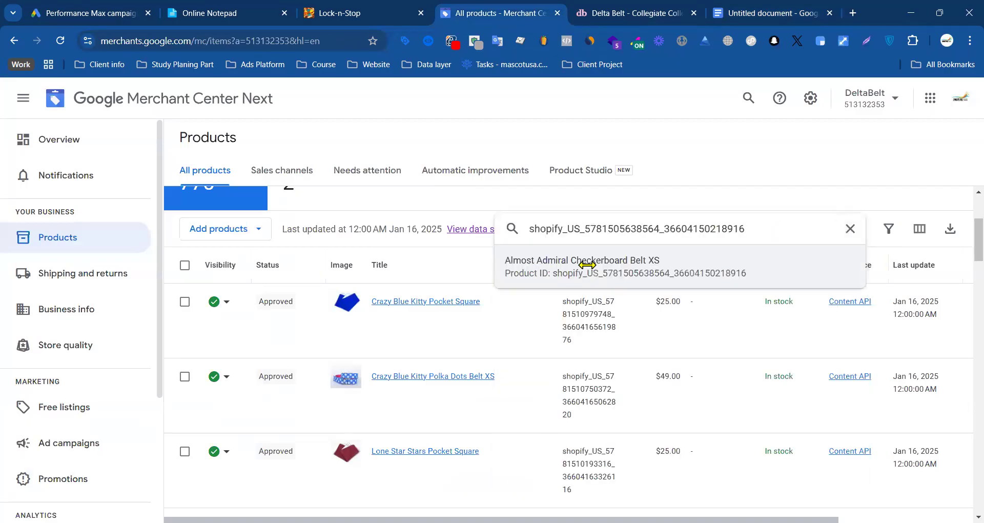
left_click(851, 229)
left_click(738, 7)
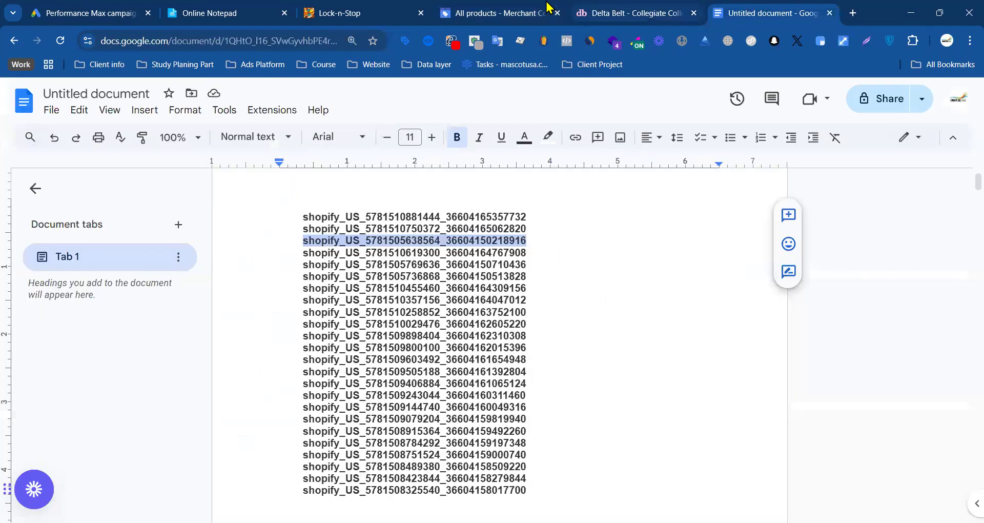
left_click(492, 13)
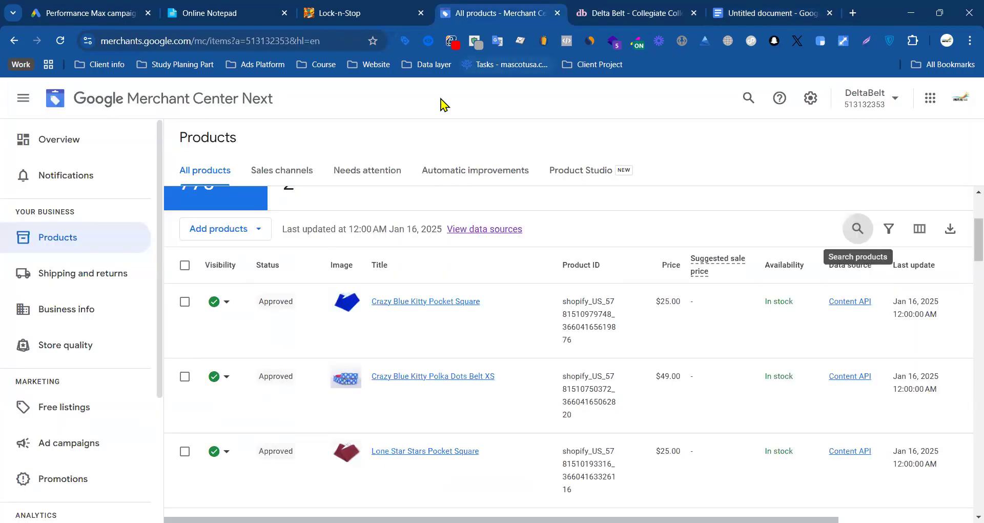
Step: Review the Merchant Center add-ons, checking Advanced data source management among the account's own add-ons
left_click(810, 97)
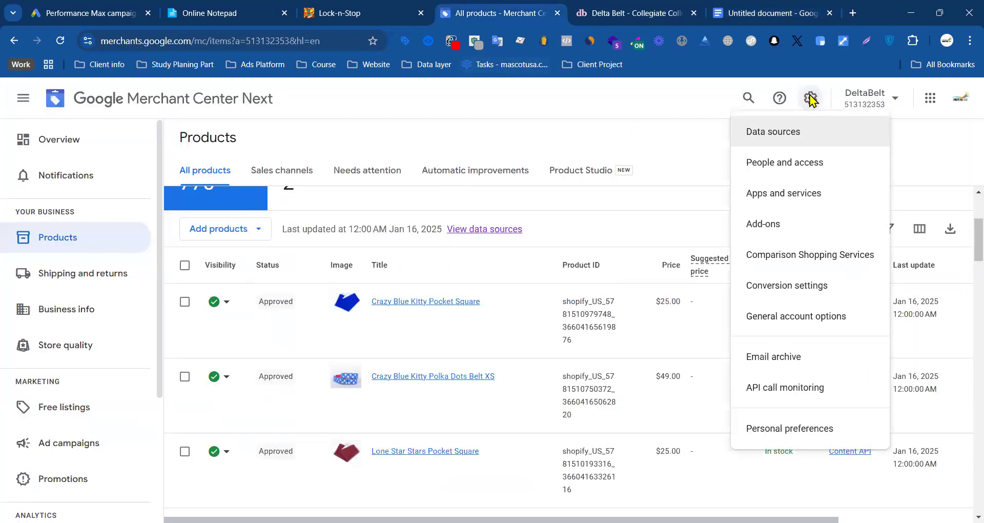
left_click(776, 226)
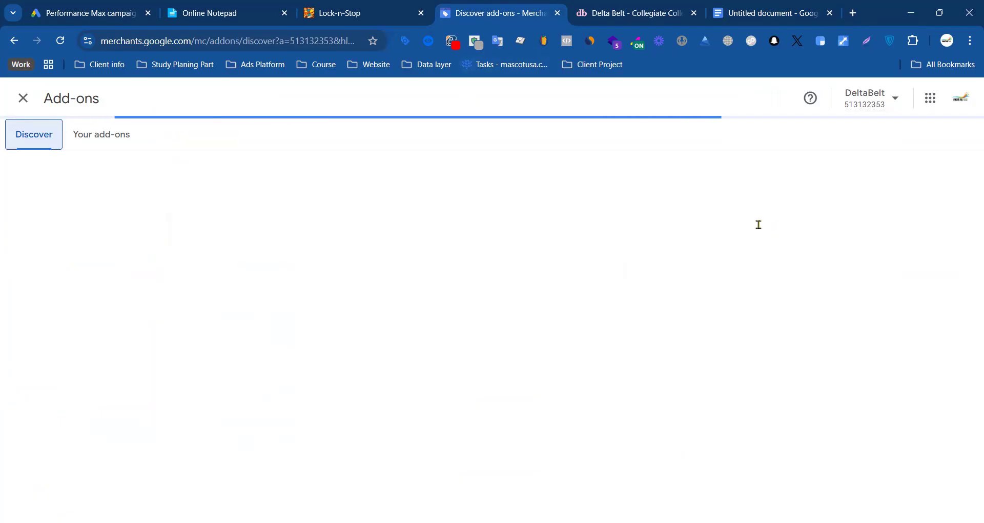
scroll(338, 219, "down", 2)
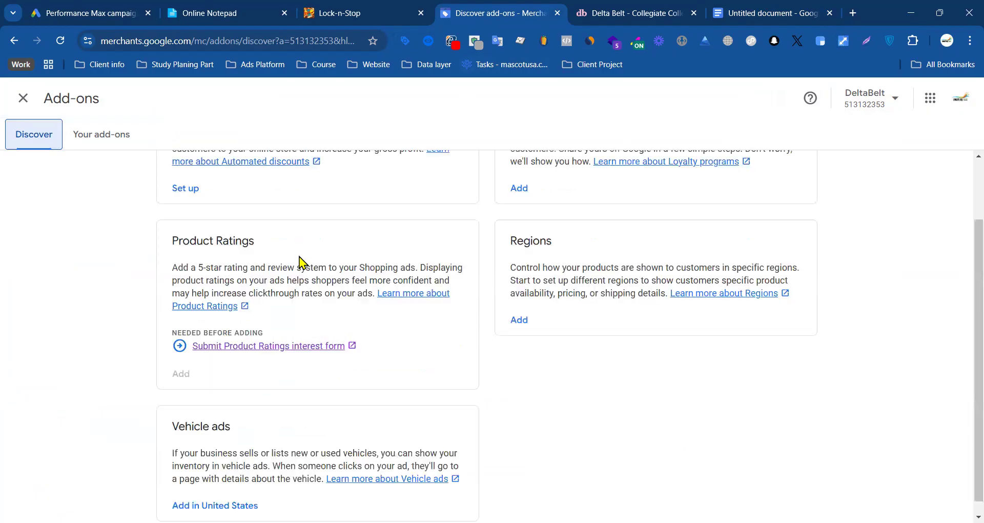
scroll(603, 283, "up", 2)
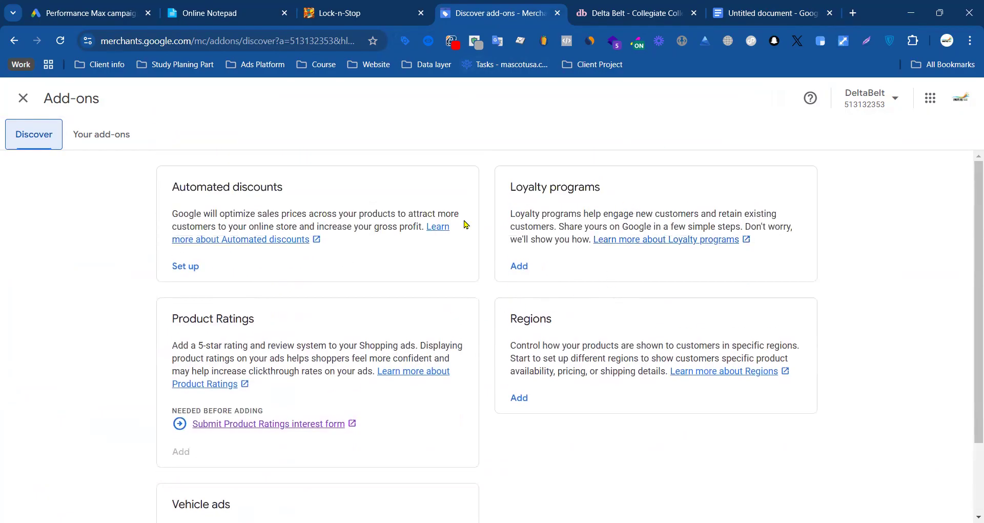
left_click(94, 135)
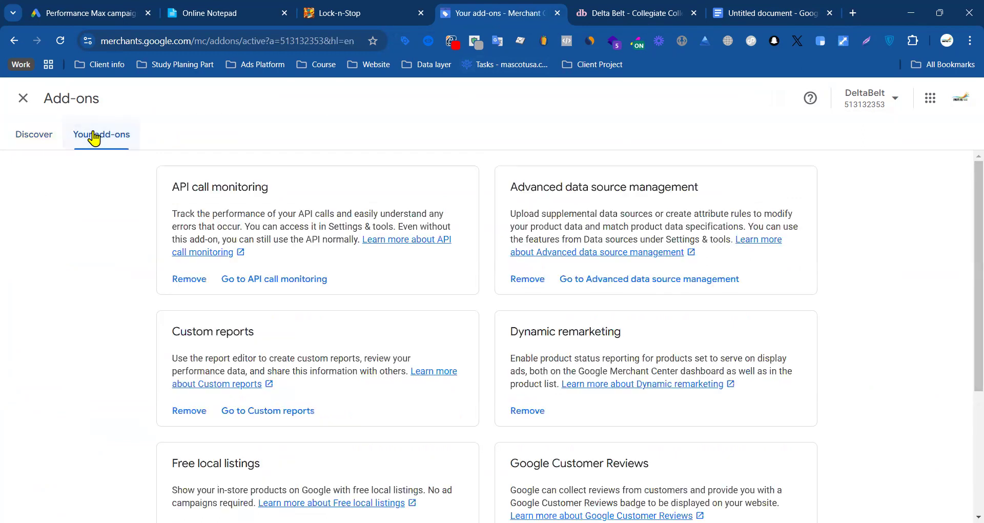
left_click_drag(519, 188, 712, 191)
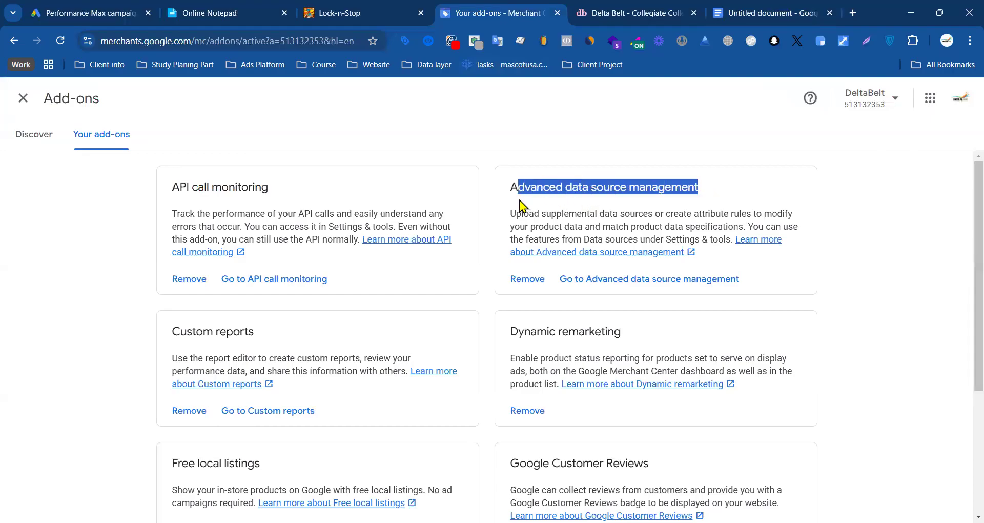
left_click(24, 134)
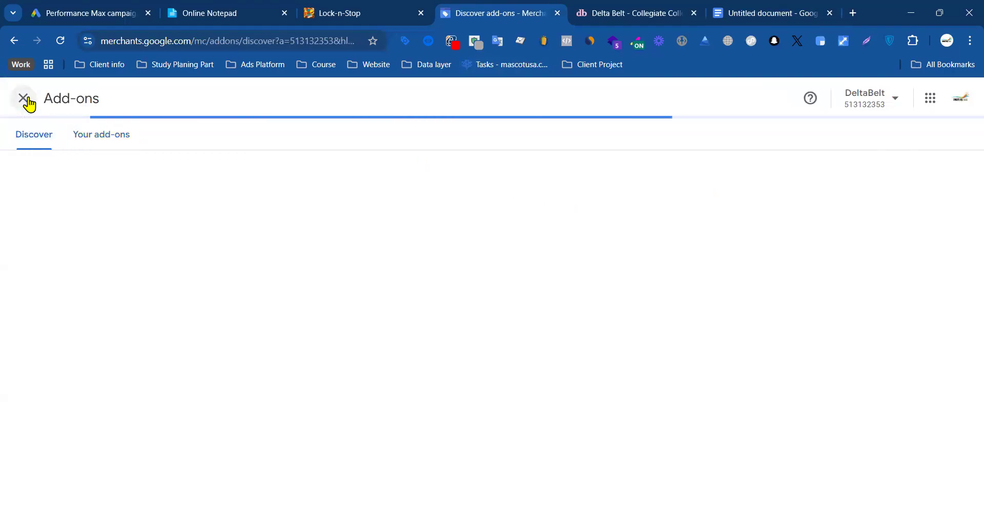
left_click(27, 102)
Step: Open the supplemental sources list in the Merchant Center data sources
left_click(810, 99)
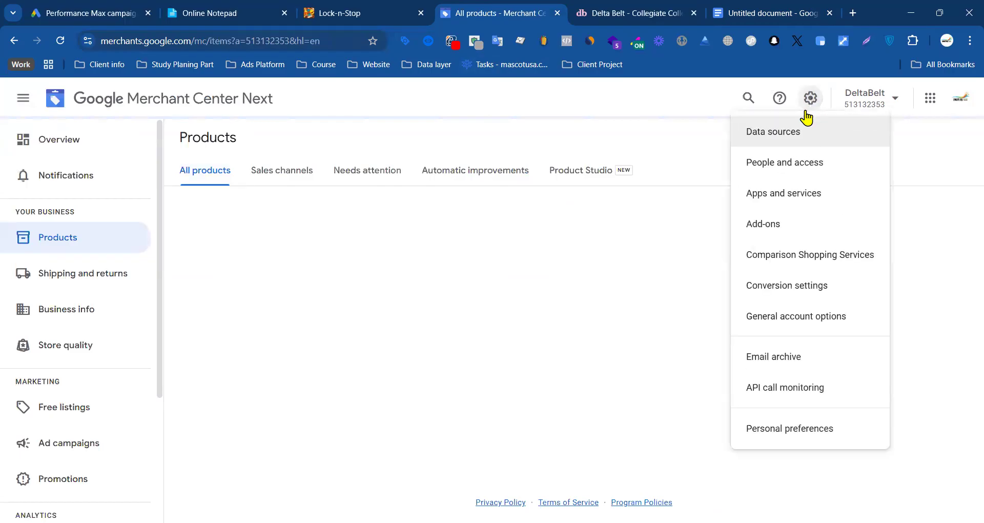
left_click(758, 134)
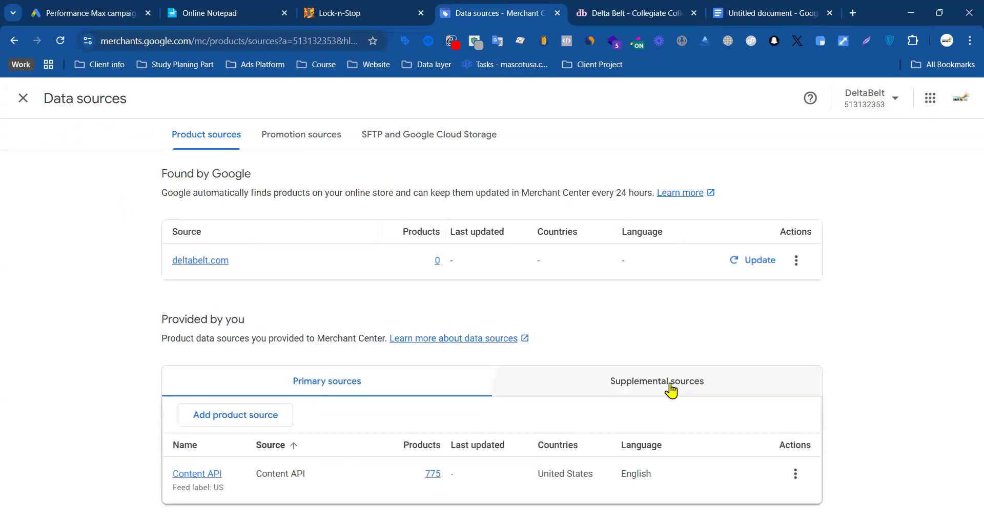
left_click(621, 388)
scroll(422, 287, "down", 10)
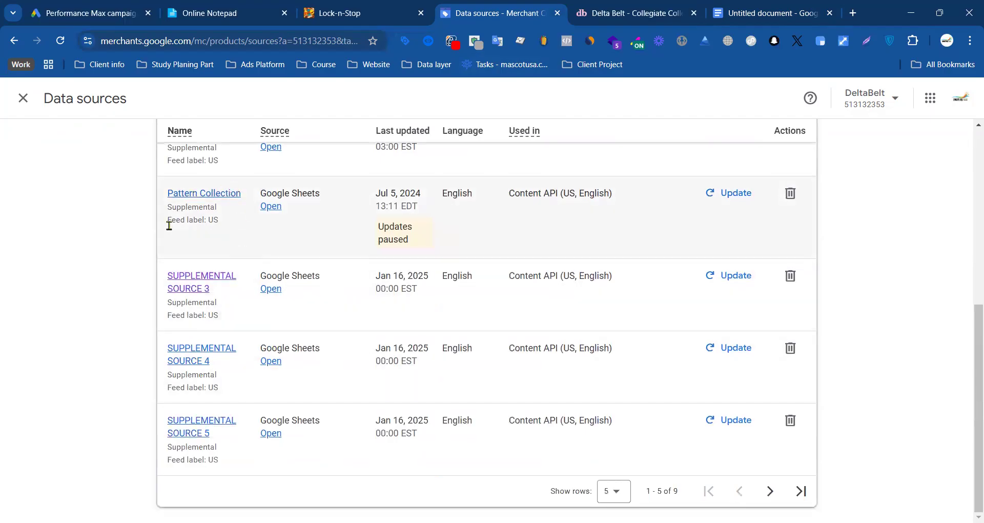
Step: Try to delete the supplemental sources Pattern Collection, SUPPLEMENTAL SOURCE 3, SUPPLEMENTAL SOURCE 4 and SUPPLEMENTAL SOURCE 5
left_click(791, 194)
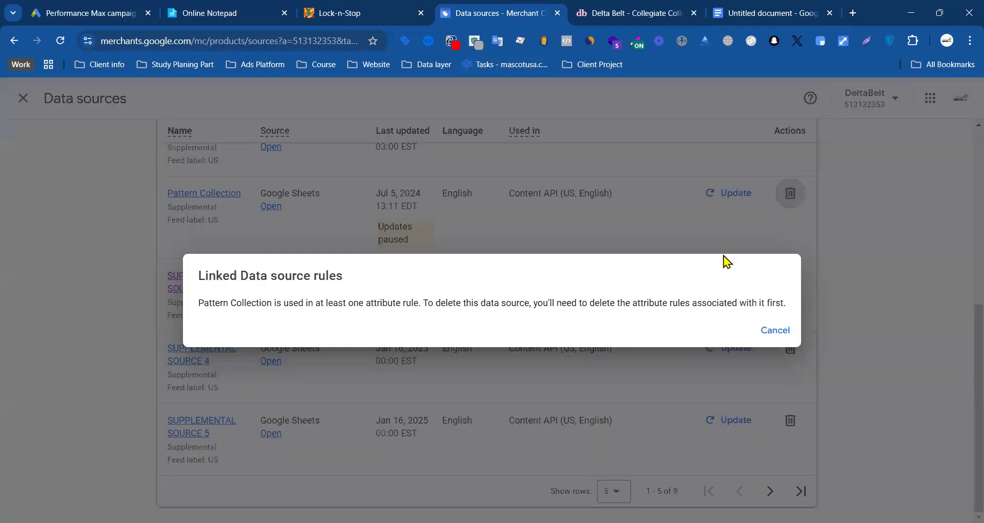
left_click(774, 332)
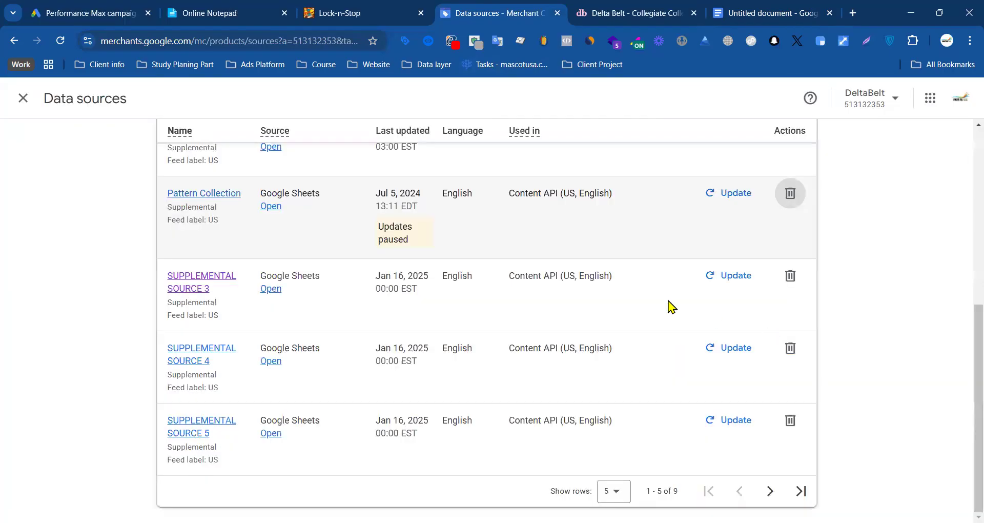
left_click(792, 280)
left_click(797, 340)
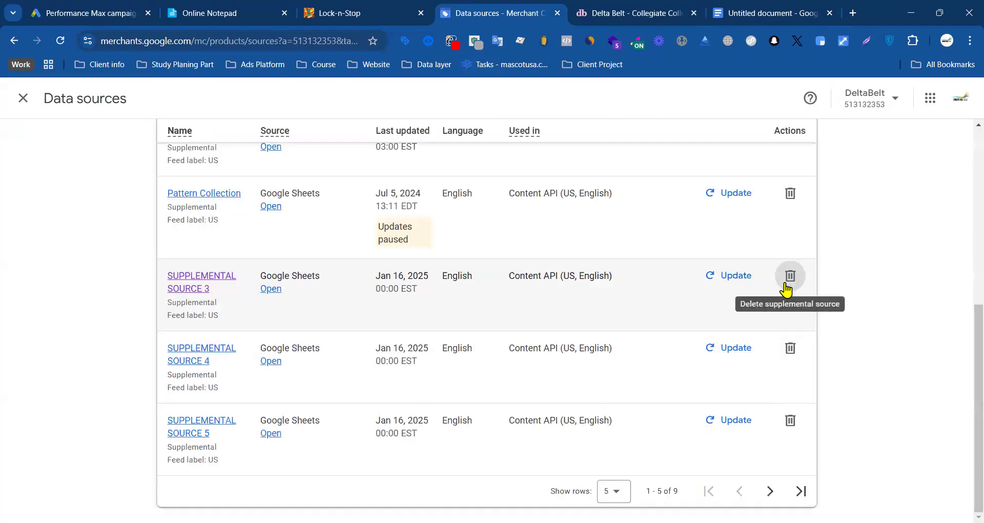
left_click(789, 282)
left_click(798, 333)
left_click(793, 350)
left_click(800, 331)
left_click(792, 422)
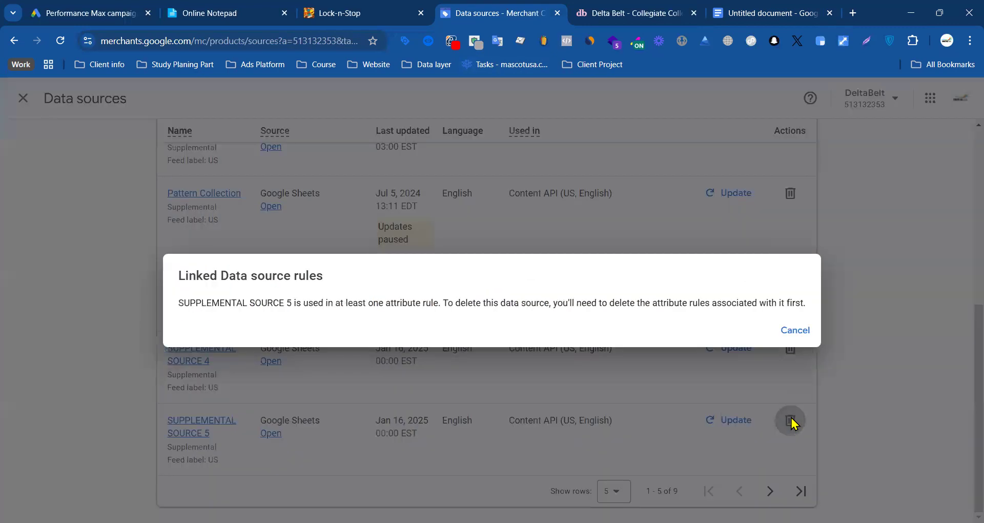
left_click(796, 330)
Step: Reload the data sources page and look through the list of supplemental sources
scroll(406, 270, "up", 6)
scroll(406, 271, "down", 3)
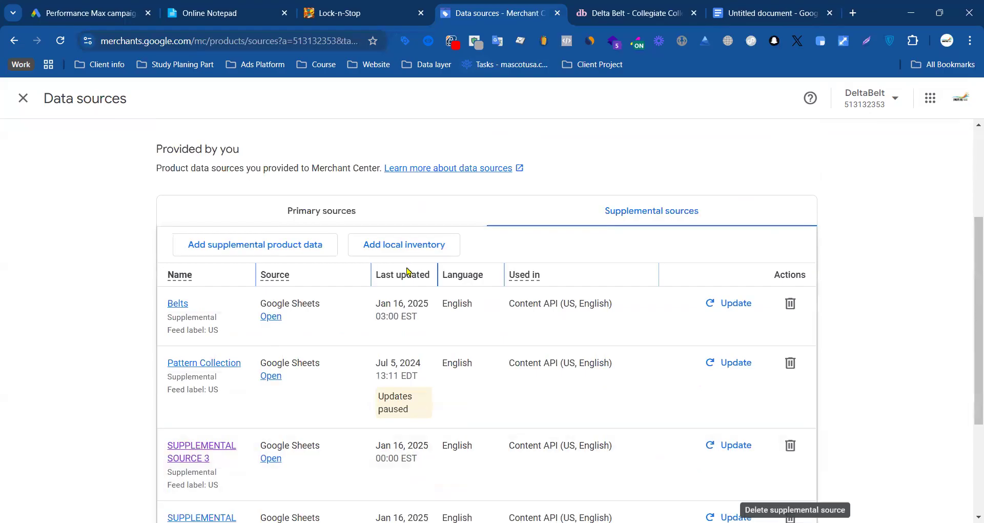
scroll(408, 271, "down", 3)
left_click(60, 42)
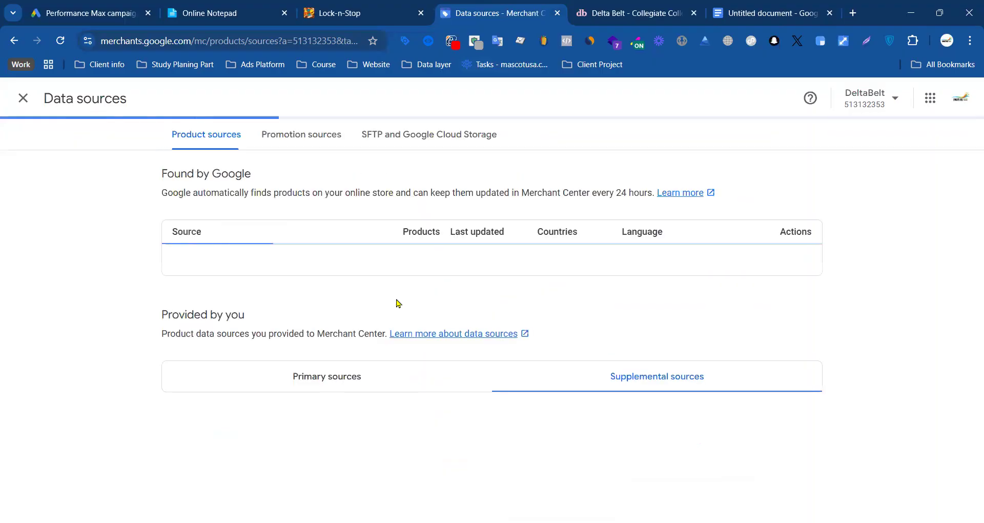
scroll(518, 381, "down", 6)
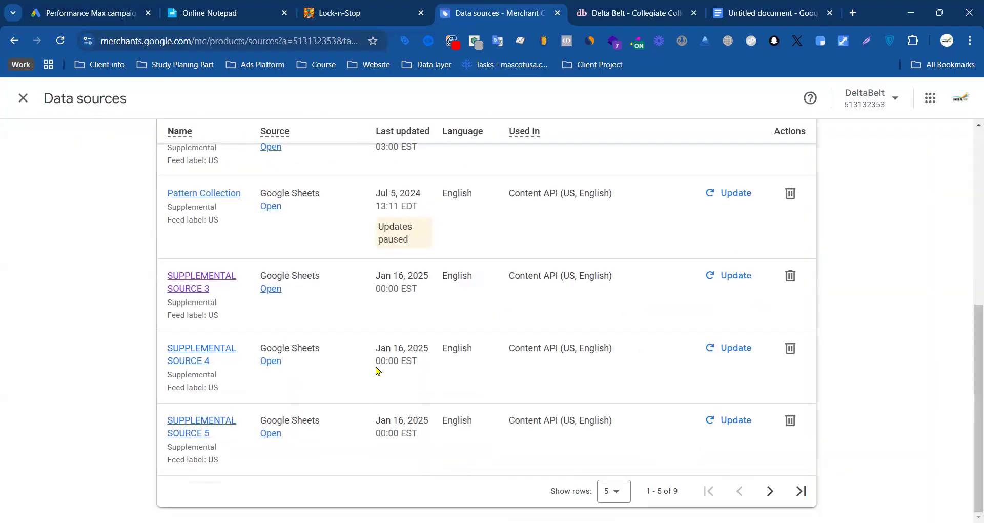
scroll(378, 369, "up", 3)
scroll(373, 328, "down", 3)
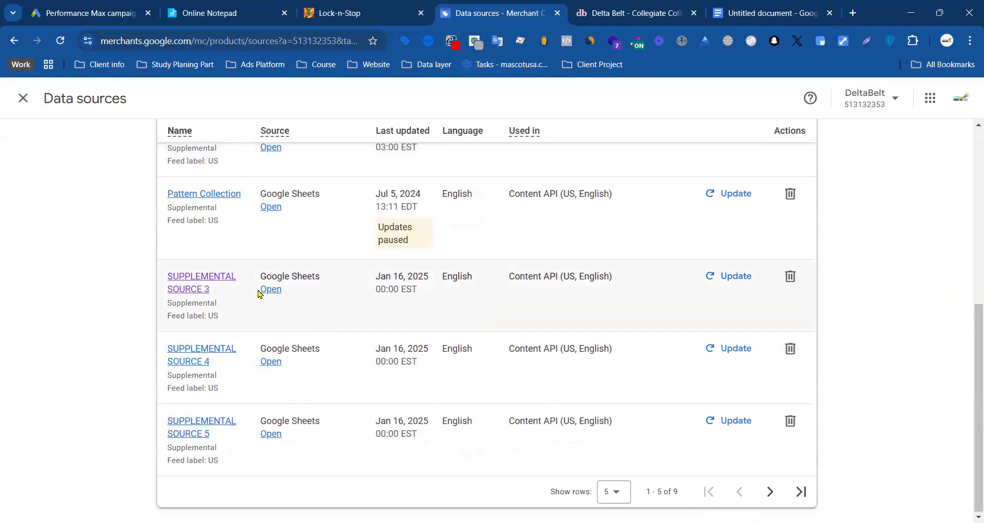
Step: Start adding supplemental product data through Google Sheets and create a new spreadsheet from the template
scroll(443, 299, "up", 3)
scroll(435, 287, "down", 3)
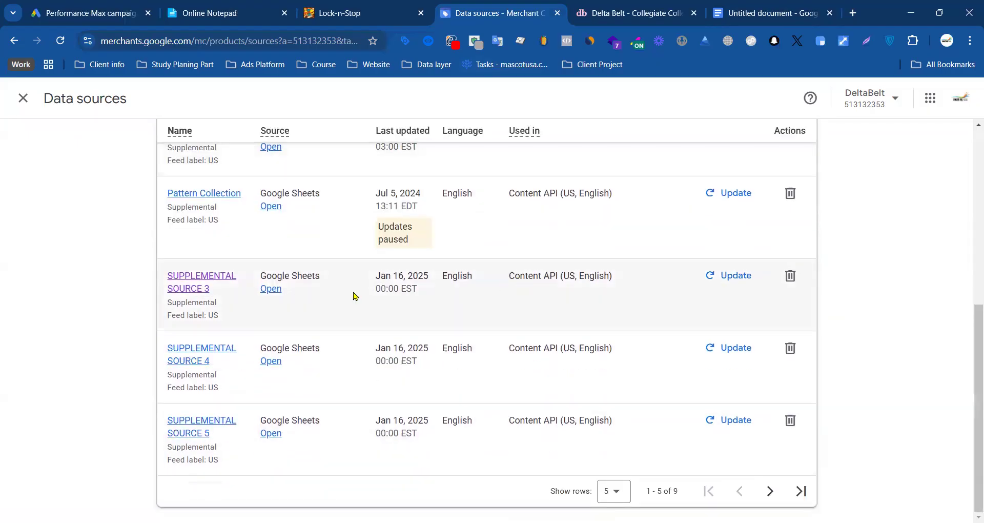
scroll(308, 295, "up", 6)
scroll(263, 294, "down", 3)
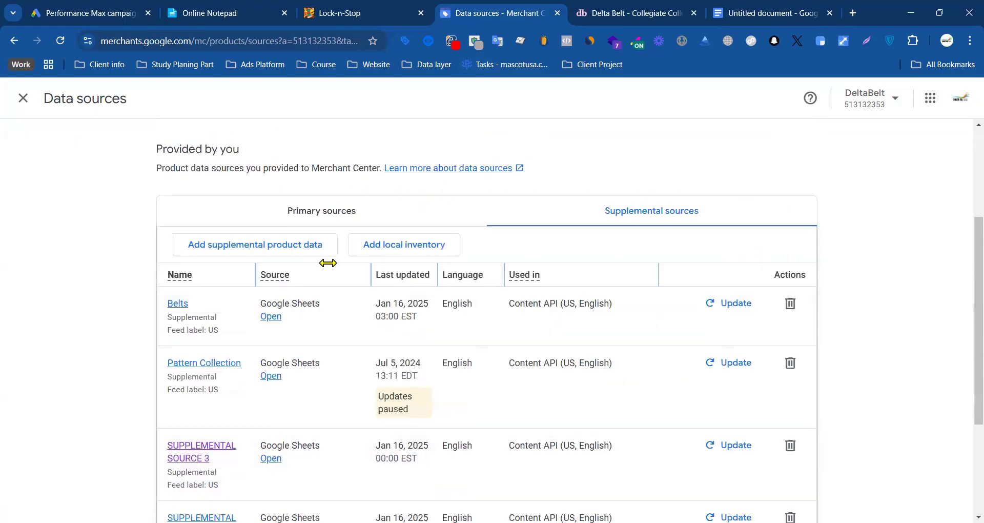
left_click(246, 251)
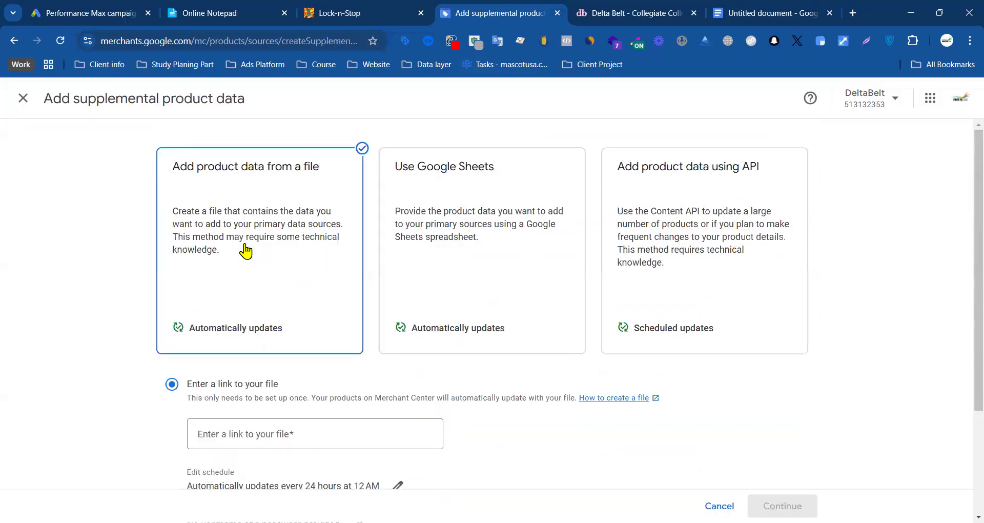
left_click(424, 217)
scroll(467, 225, "down", 2)
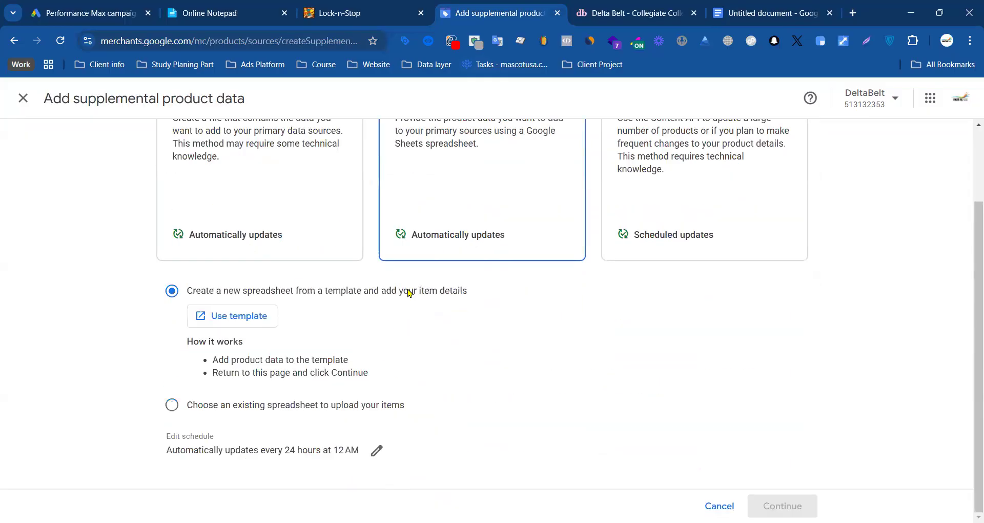
left_click(223, 317)
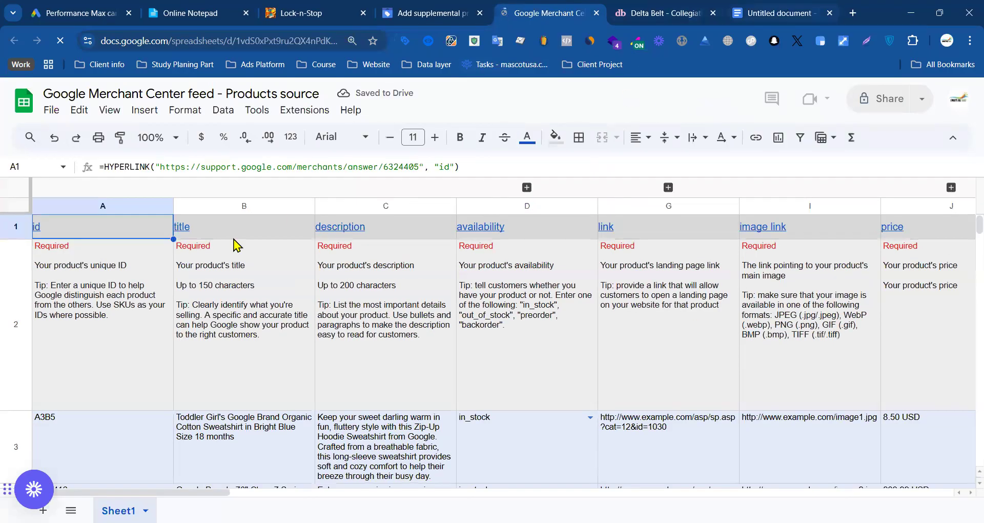
Step: Delete the instruction, sample and blank rows 2 to 28 below the template's header row
left_click(131, 289)
left_click(15, 265)
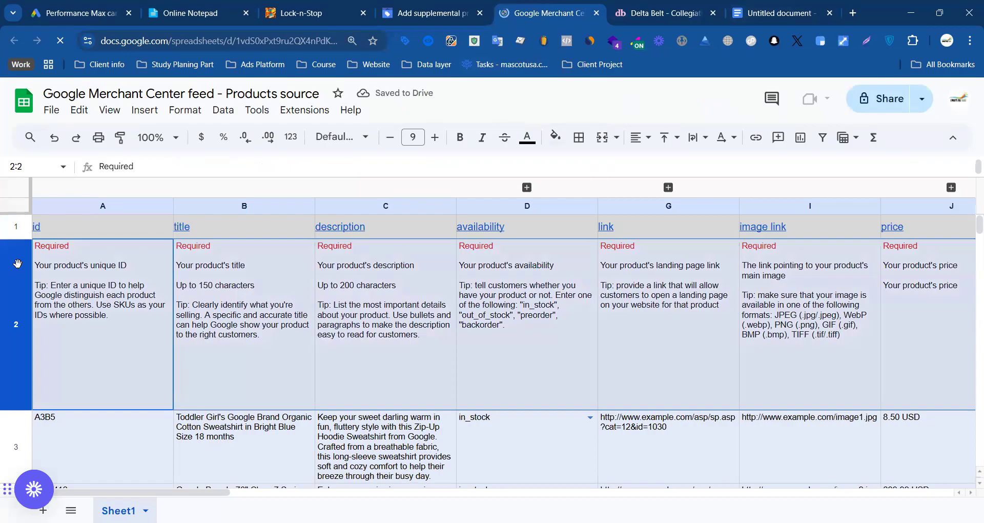
left_click(198, 297)
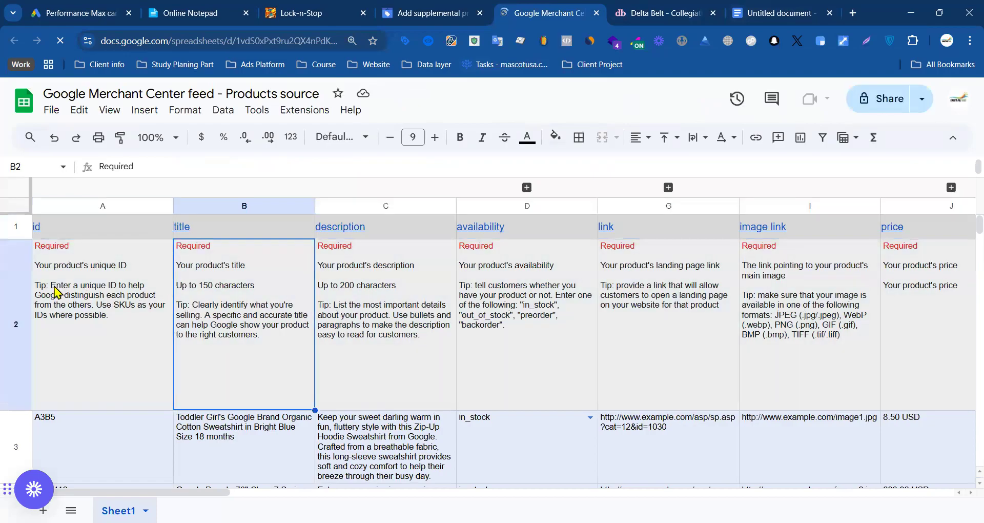
left_click(43, 425)
left_click_drag(28, 337, 121, 444)
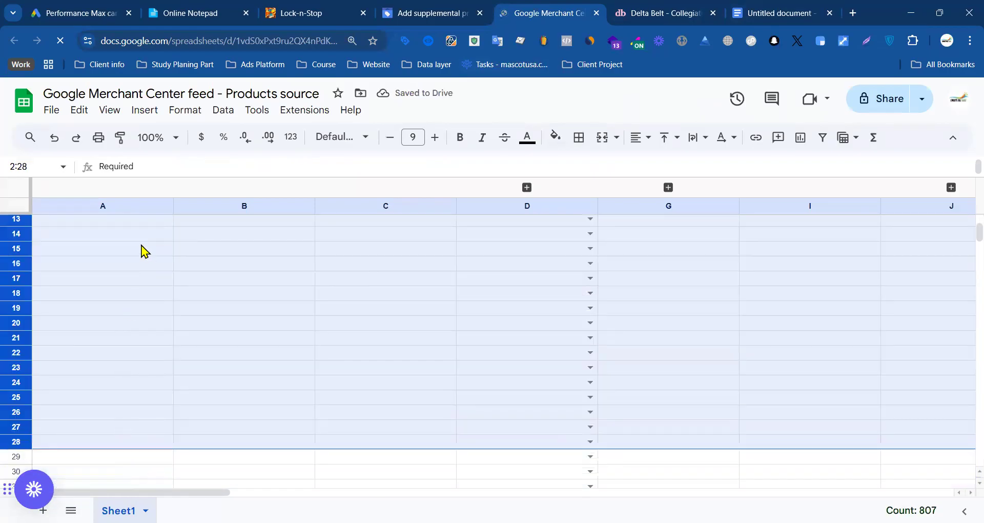
right_click(142, 252)
left_click(203, 315)
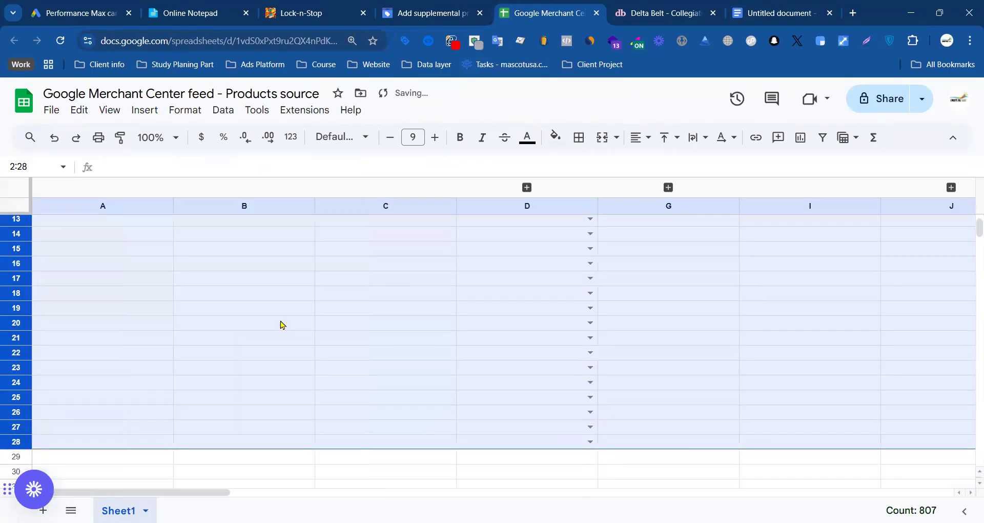
scroll(356, 334, "up", 4)
left_click(284, 324)
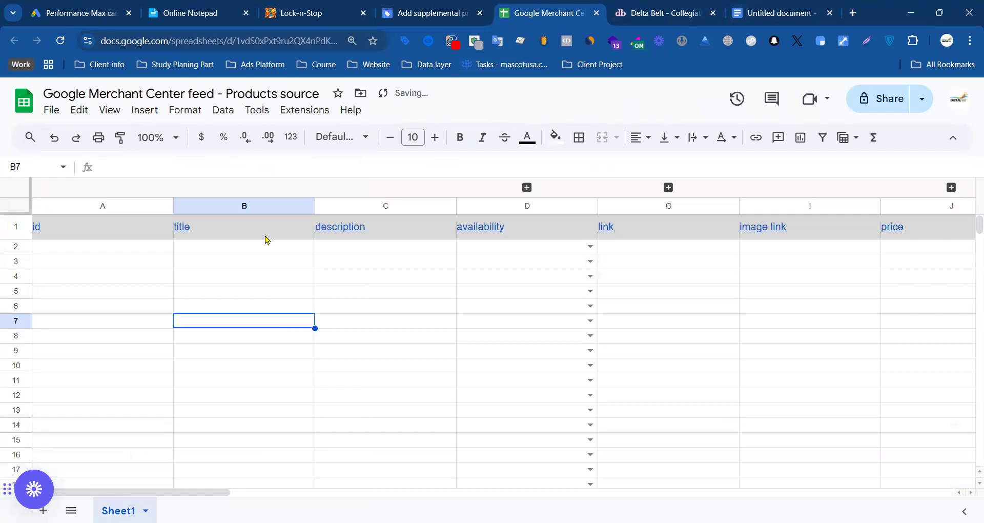
Step: Delete columns B through AL, from title to sell on google quantity, keeping only the id column
left_click(271, 225)
left_click_drag(285, 205, 528, 206)
left_click_drag(735, 205, 970, 183)
left_click_drag(760, 116, 902, 237)
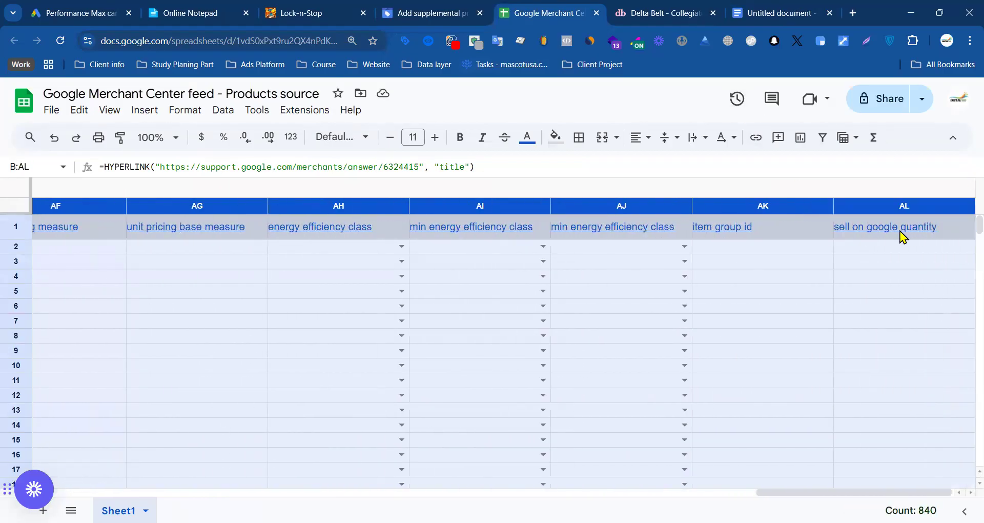
right_click(959, 228)
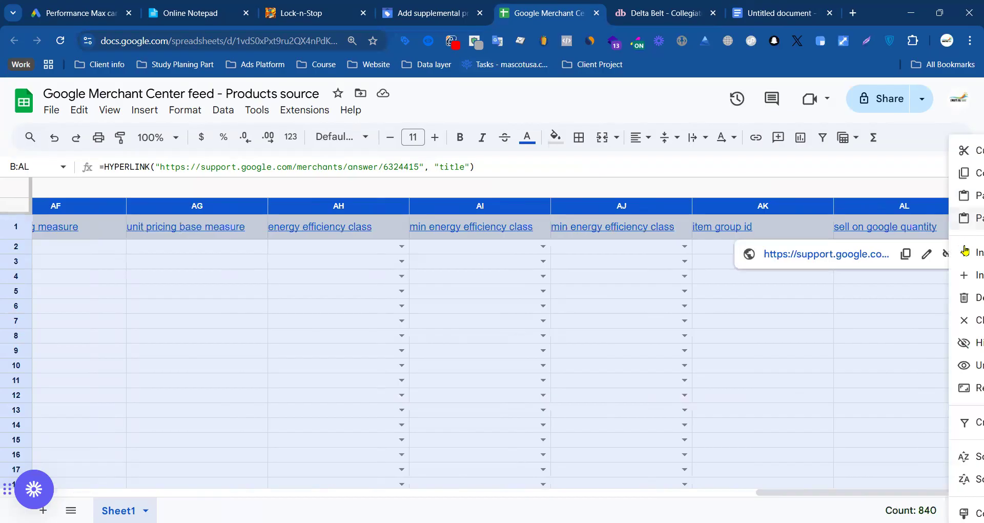
left_click(966, 301)
left_click(241, 270)
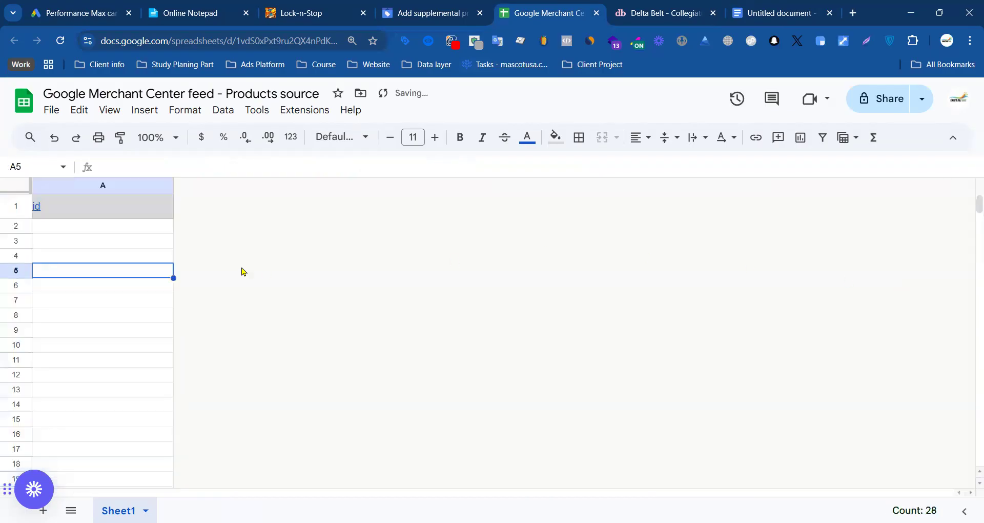
Step: Insert one blank column to the right of the id column
right_click(161, 190)
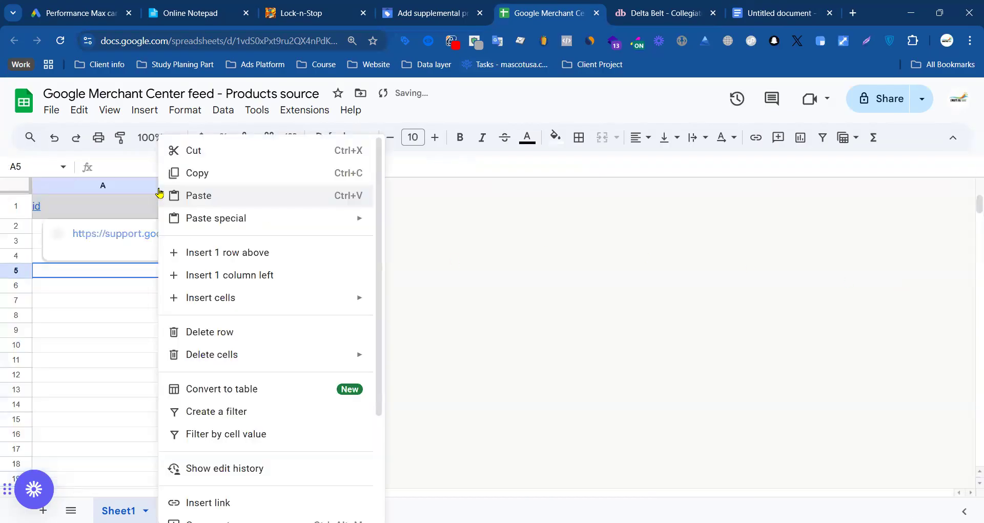
left_click(224, 255)
right_click(128, 193)
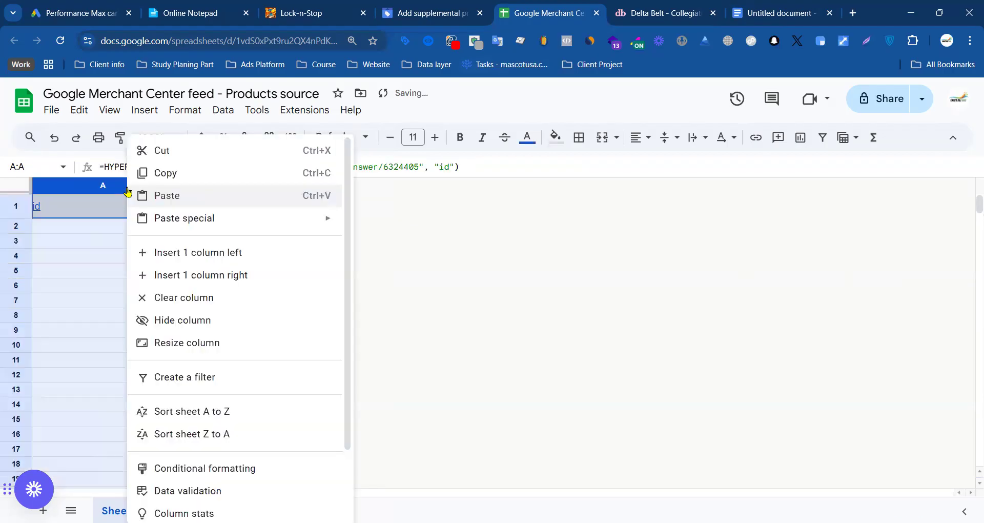
left_click(207, 275)
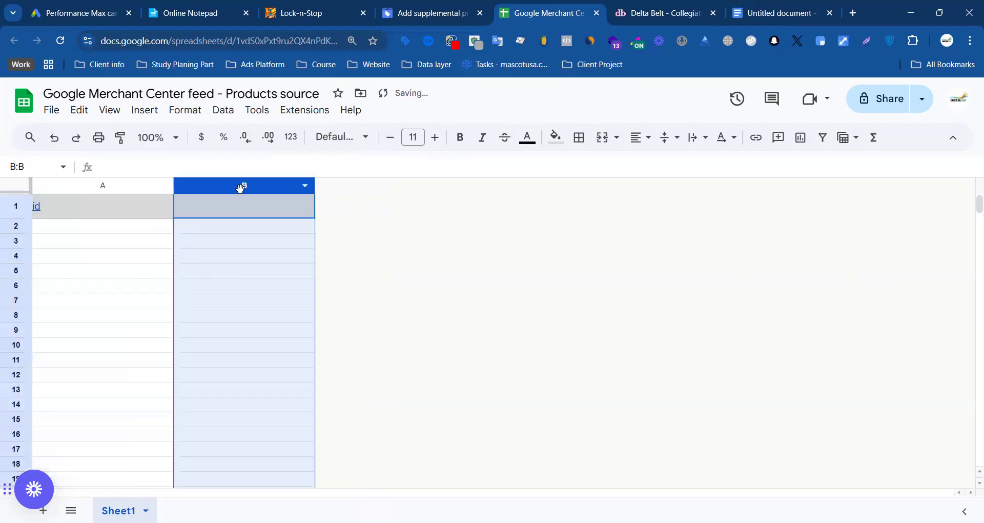
double_click(237, 207)
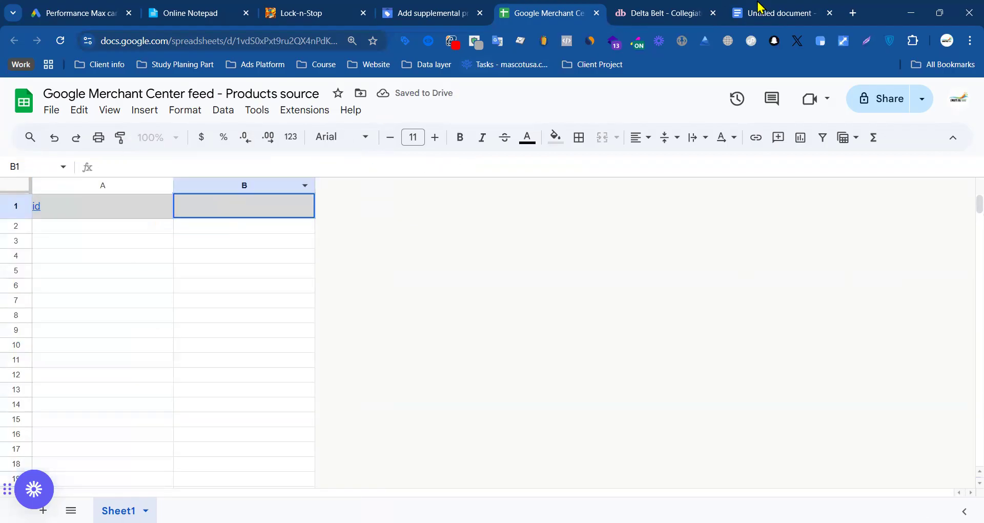
Step: Search Google for "google merchant center custom labels" and find the attribute names in the Custom label 0–4 help article
left_click(853, 14)
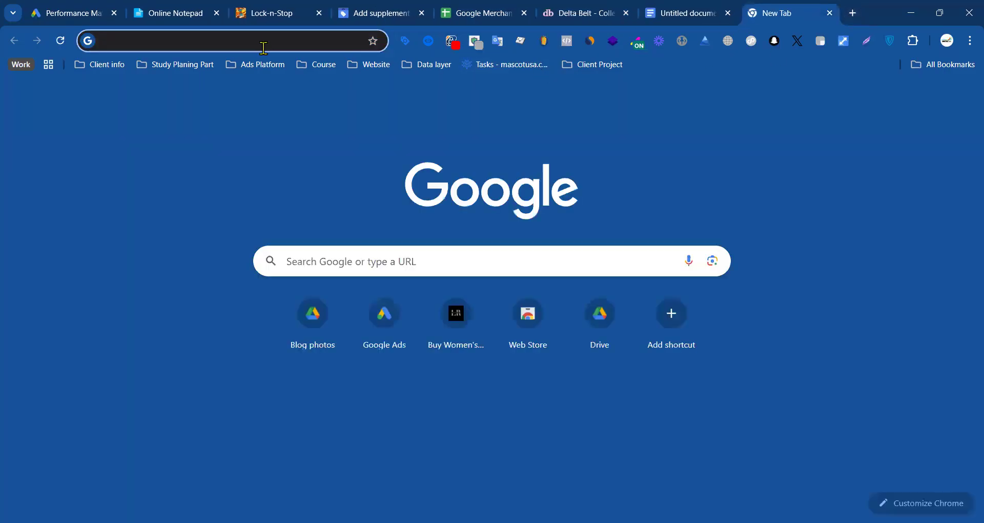
left_click(264, 46)
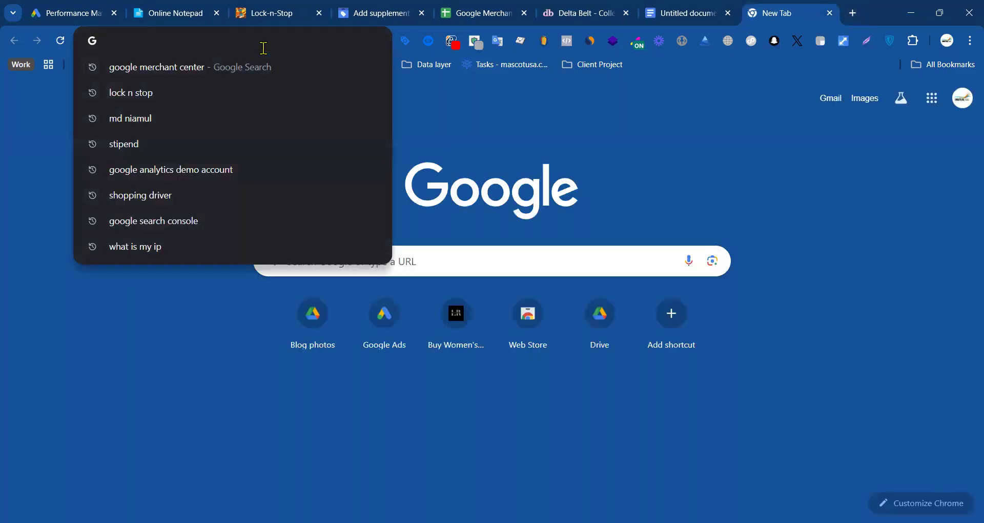
type("google merchant center")
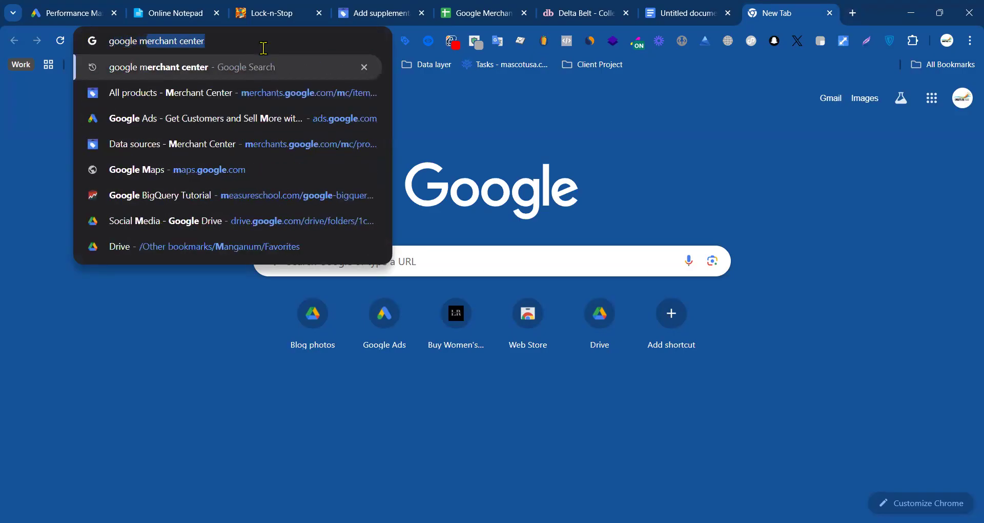
key("Right")
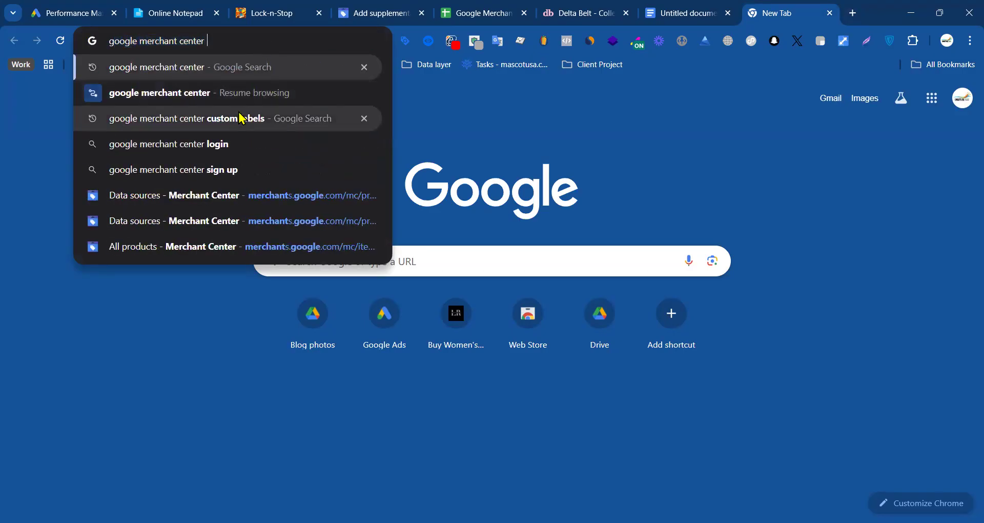
left_click(279, 118)
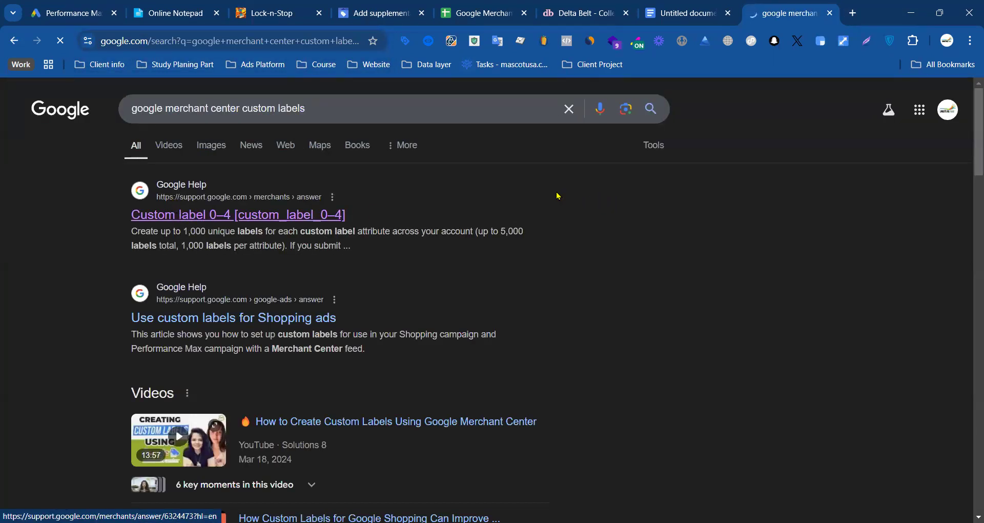
left_click(287, 215)
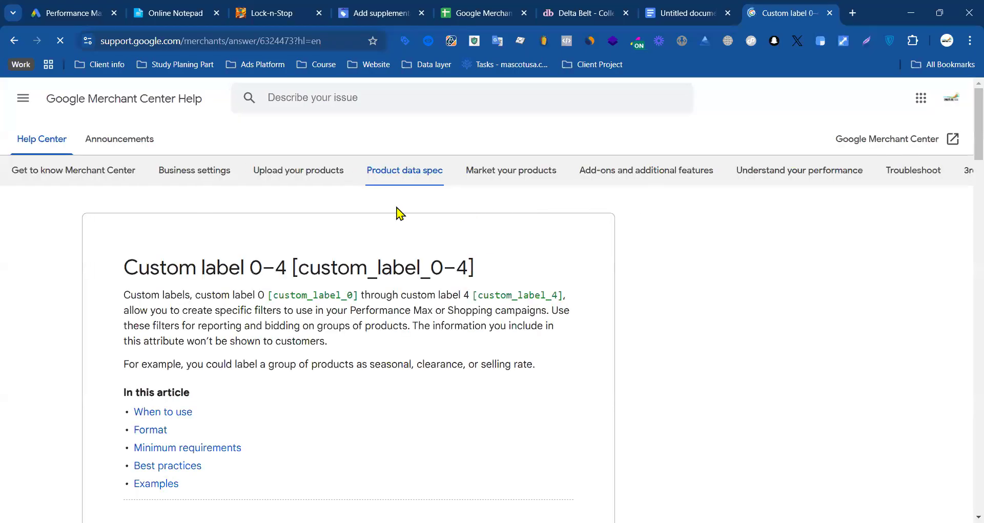
scroll(157, 347, "down", 3)
scroll(157, 347, "down", 4)
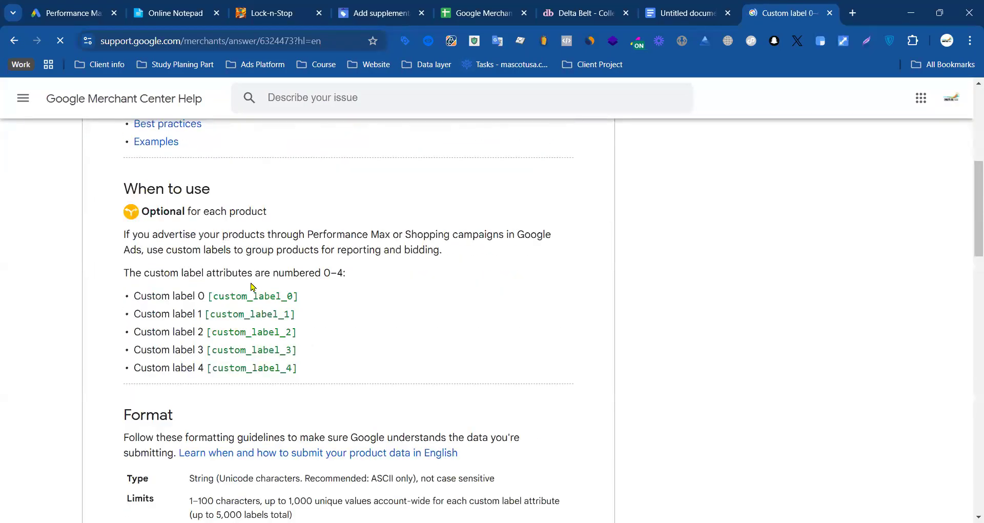
Step: Copy the attribute name custom_label_0 from the help article into header cell B1 of the feed spreadsheet
left_click_drag(214, 296, 295, 296)
key("ctrl+c")
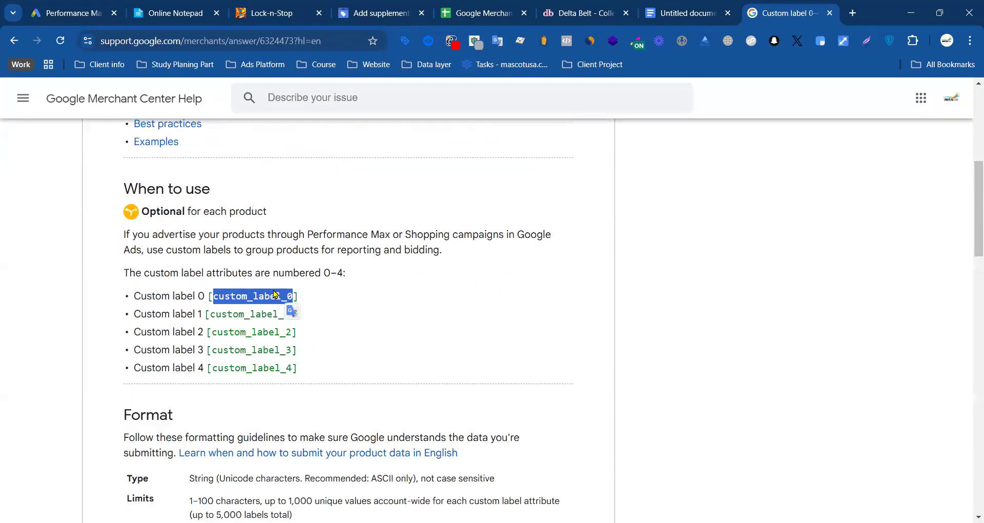
left_click(505, 6)
key("ctrl+v")
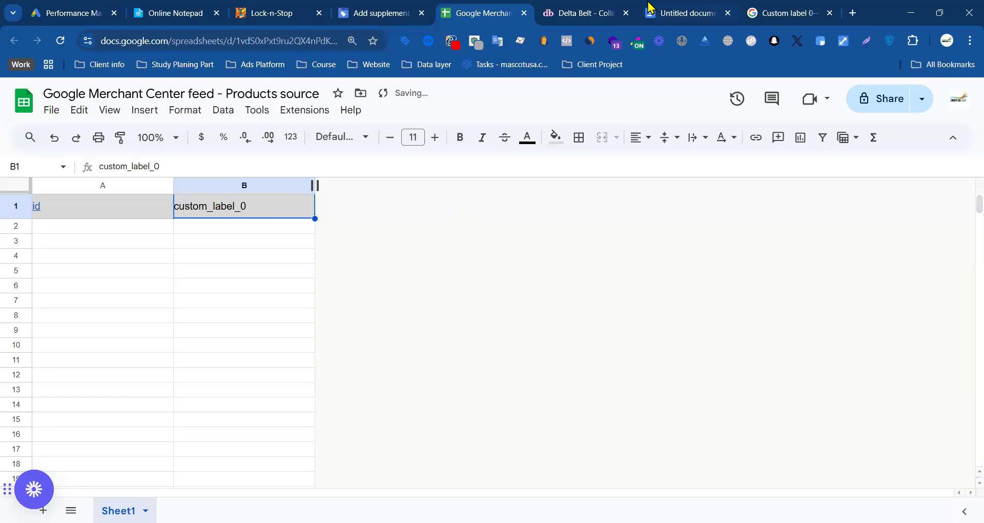
Step: Take the Belts category name from the Delta Belt store's navigation and enter Belts in cell B2 of the feed spreadsheet
left_click(584, 12)
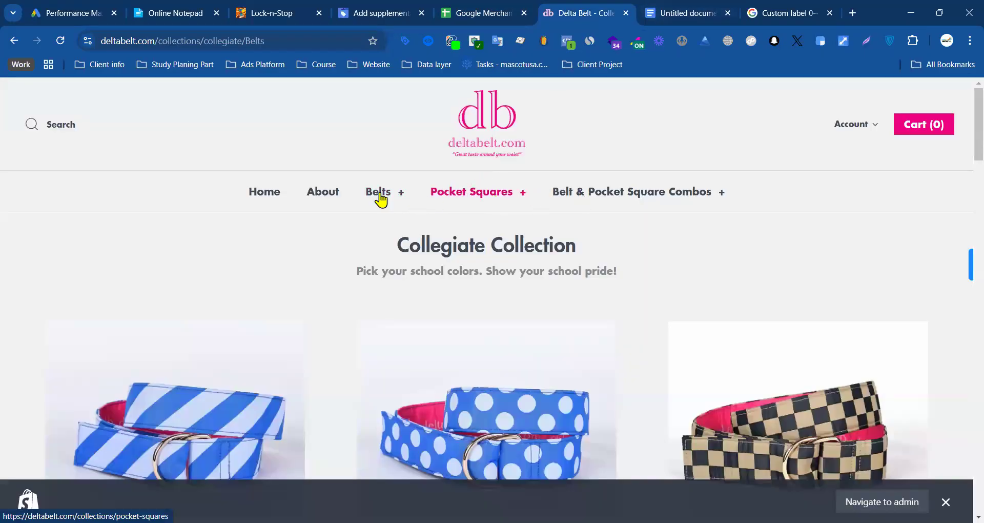
left_click(666, 13)
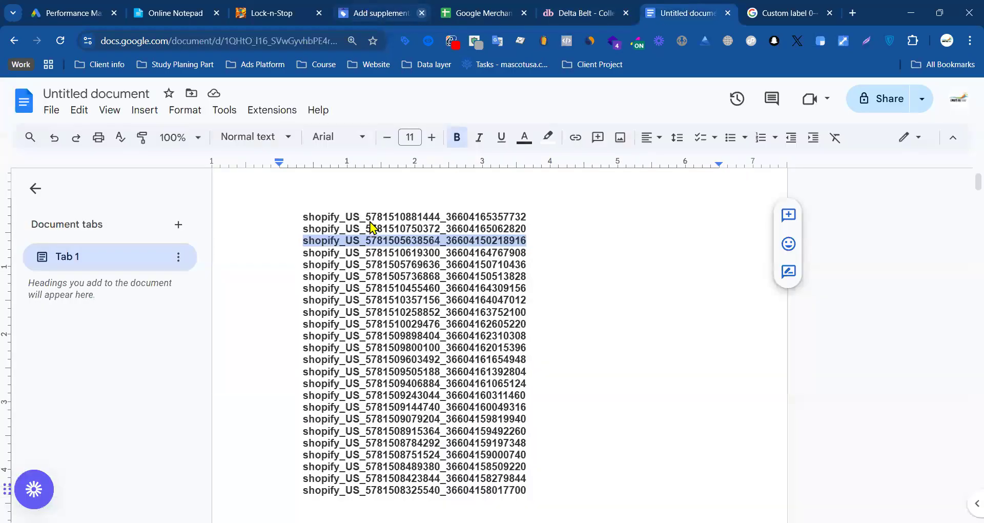
key("ctrl+shift+Tab")
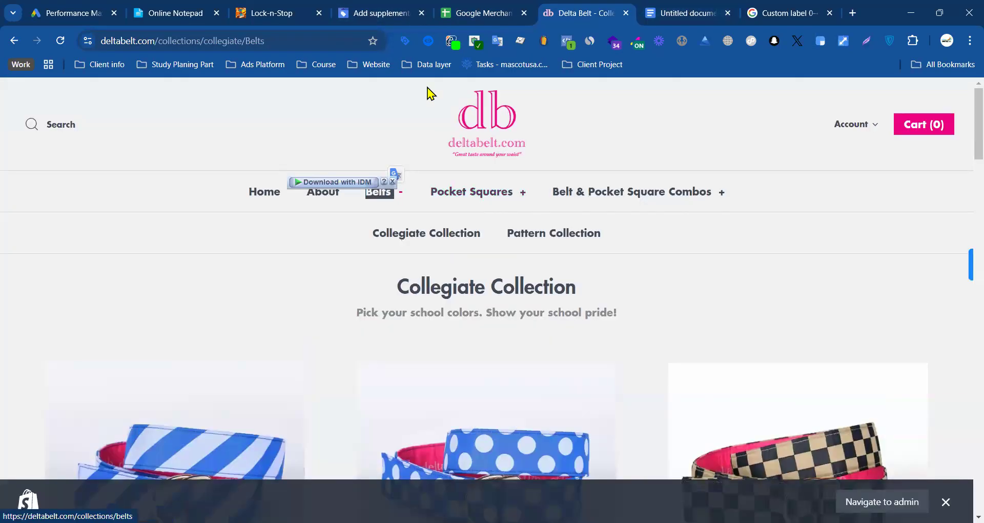
left_click(379, 13)
left_click(489, 8)
left_click(686, 10)
left_click(487, 13)
type("Belts")
Step: Copy the whole list of Shopify item IDs from the Google Docs document into the id column, starting at cell A2
left_click(174, 232)
left_click_drag(138, 231, 149, 407)
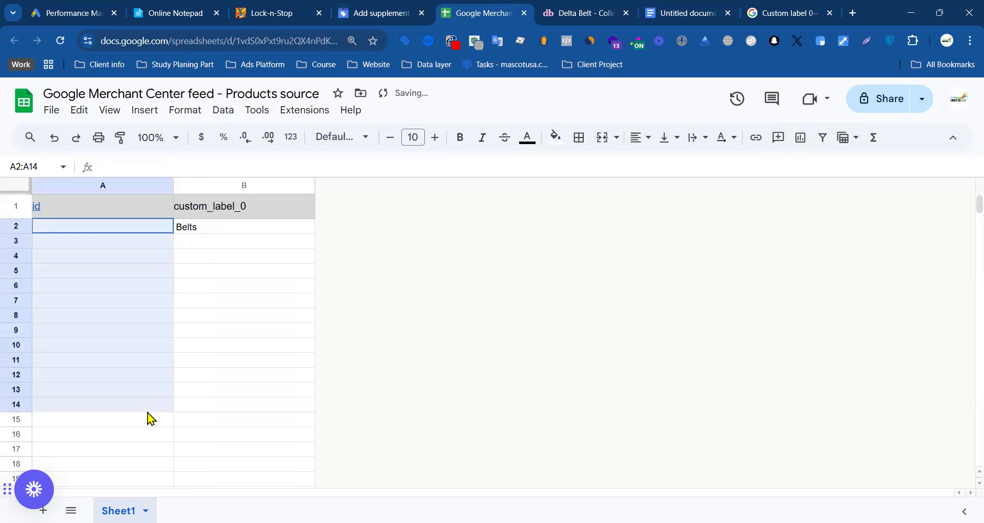
left_click(679, 12)
left_click_drag(281, 214, 413, 349)
scroll(413, 349, "down", 10)
scroll(569, 272, "up", 6)
left_click_drag(569, 272, 556, 327)
left_click(396, 8)
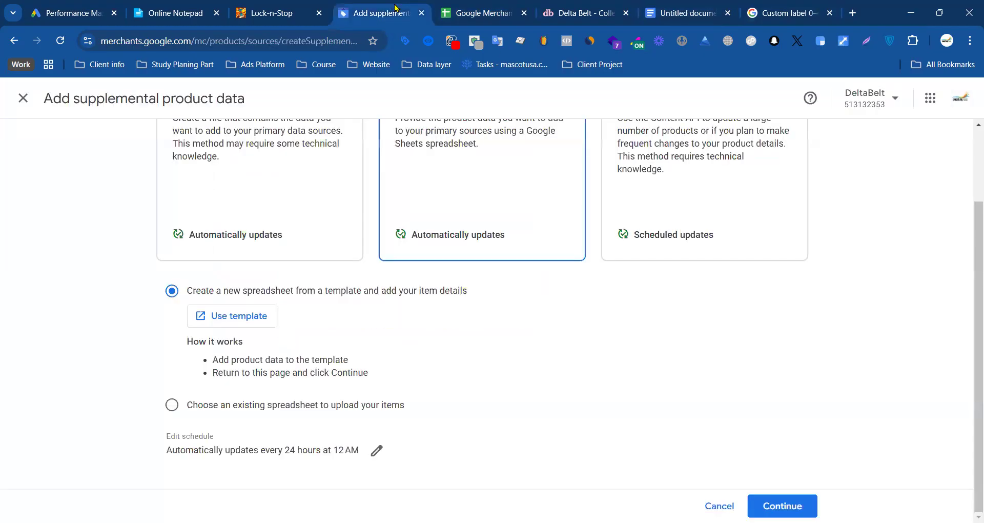
left_click(457, 13)
key("ctrl+v")
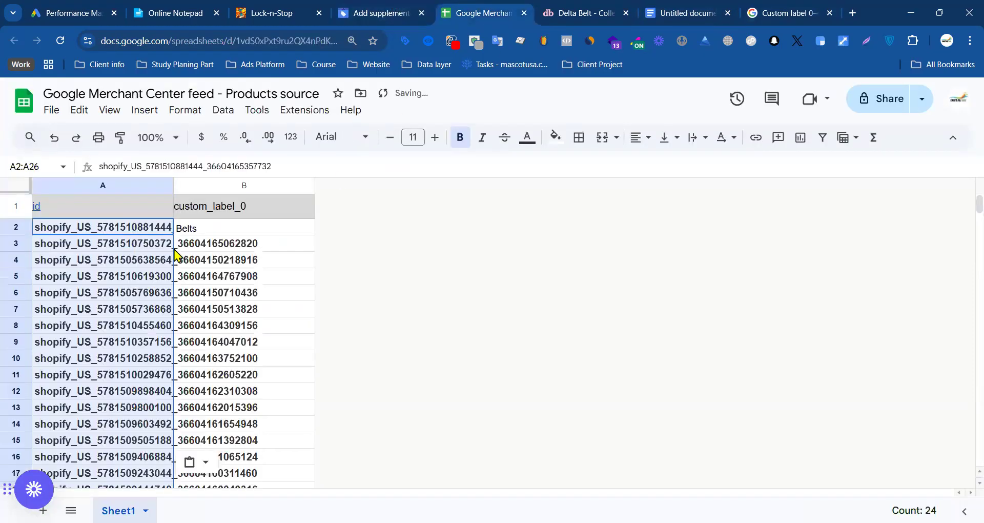
Step: Widen the id column to fit the item IDs, and fill Belts down the custom_label_0 column to row 25
left_click(179, 256)
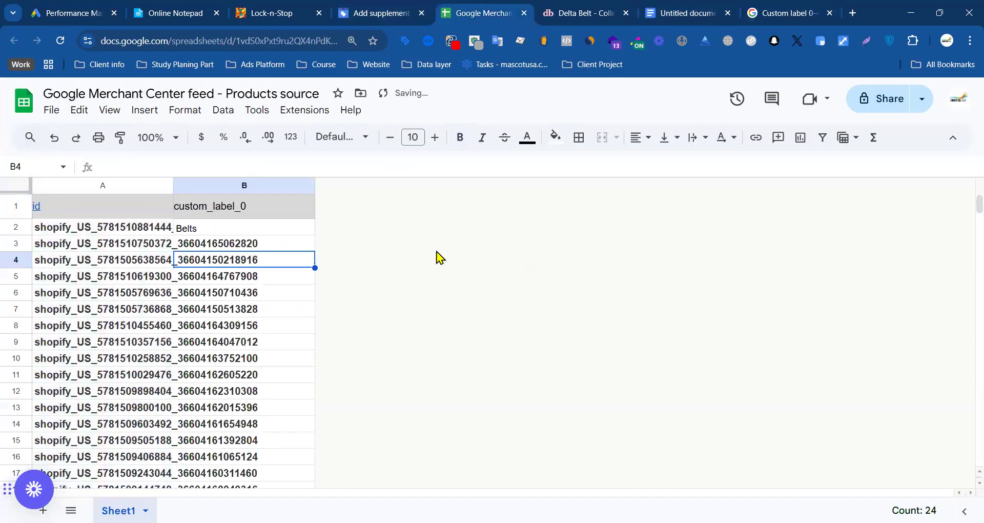
double_click(174, 184)
left_click(328, 208)
left_click(325, 230)
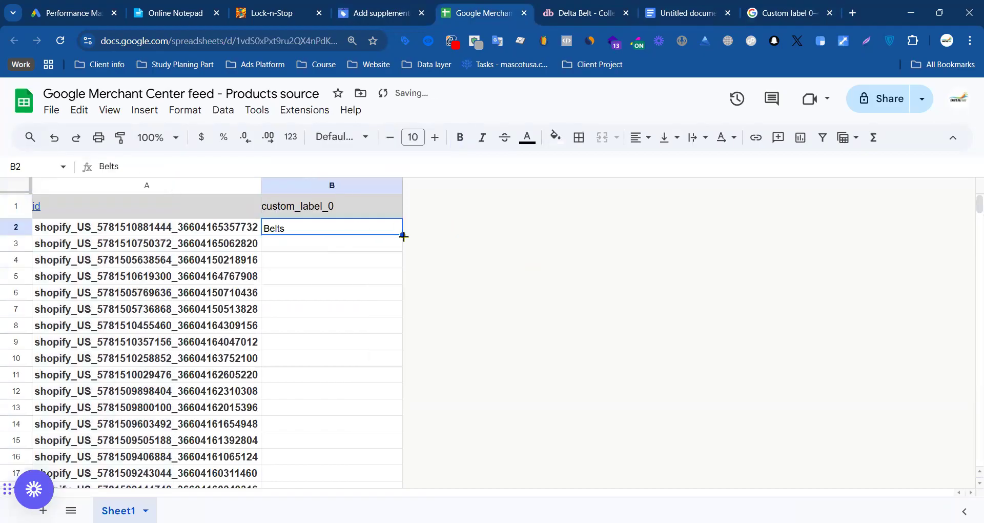
left_click_drag(403, 236, 402, 264)
key("ctrl+Down")
scroll(561, 269, "up", 7)
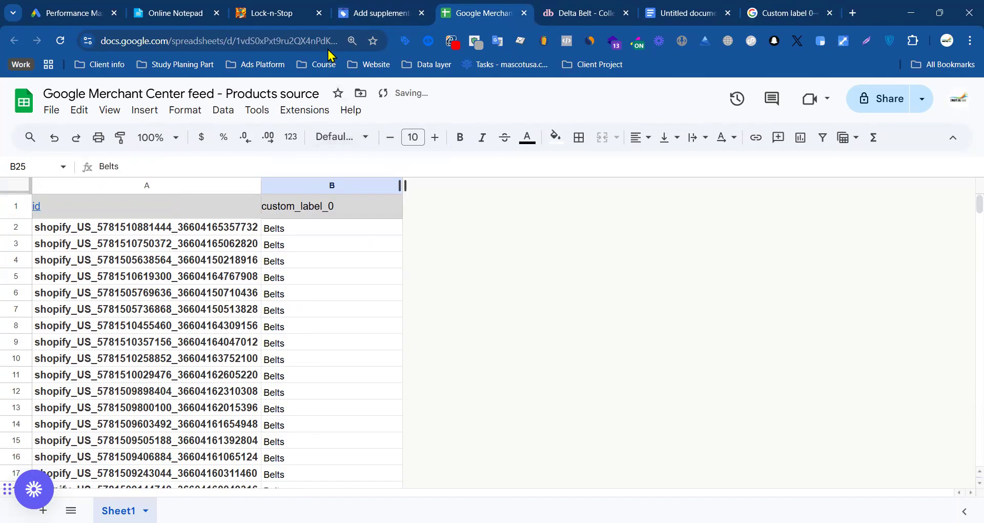
Step: Return to the supplemental product data setup in Merchant Center, continue with the new template spreadsheet, and set the feed label to US
left_click(359, 14)
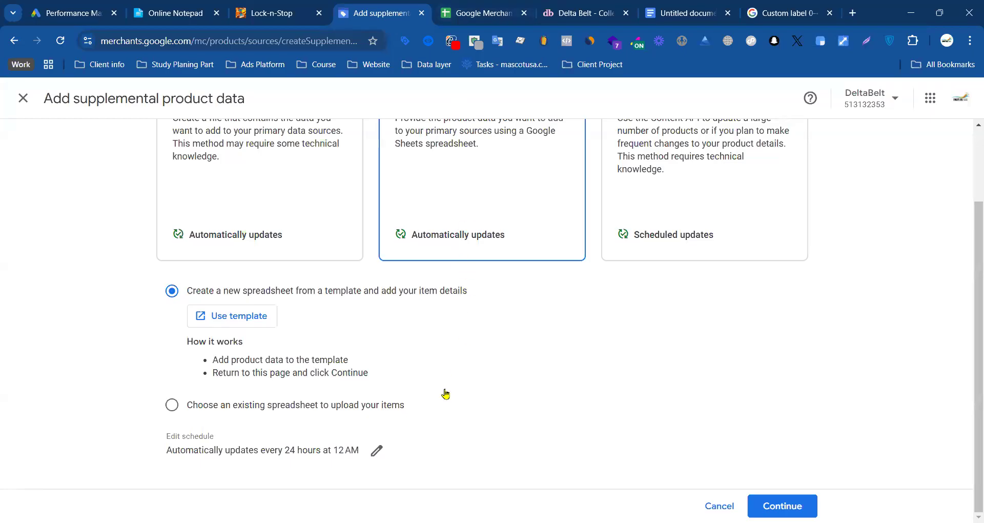
left_click(782, 505)
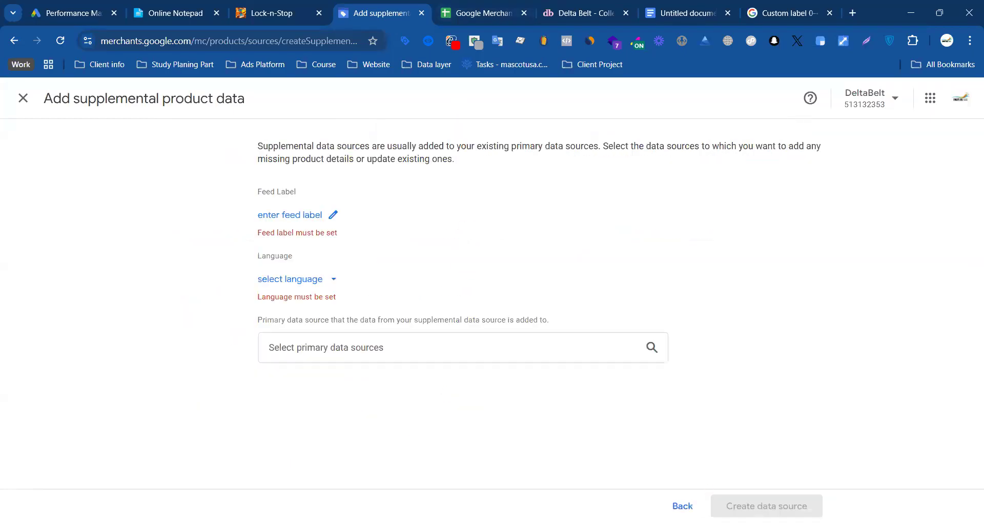
left_click(331, 224)
left_click(428, 333)
left_click(425, 366)
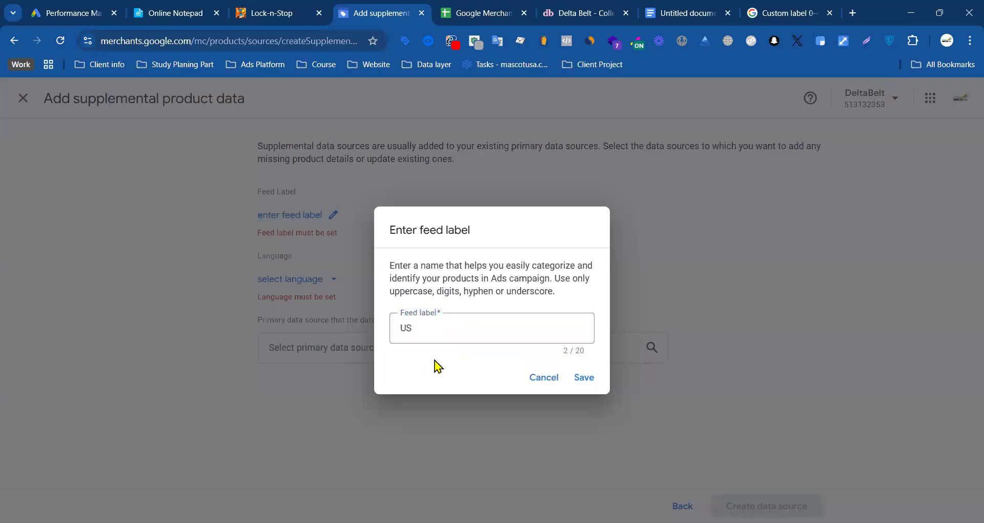
left_click(583, 379)
Step: Set the supplemental data source's language to English
left_click(300, 268)
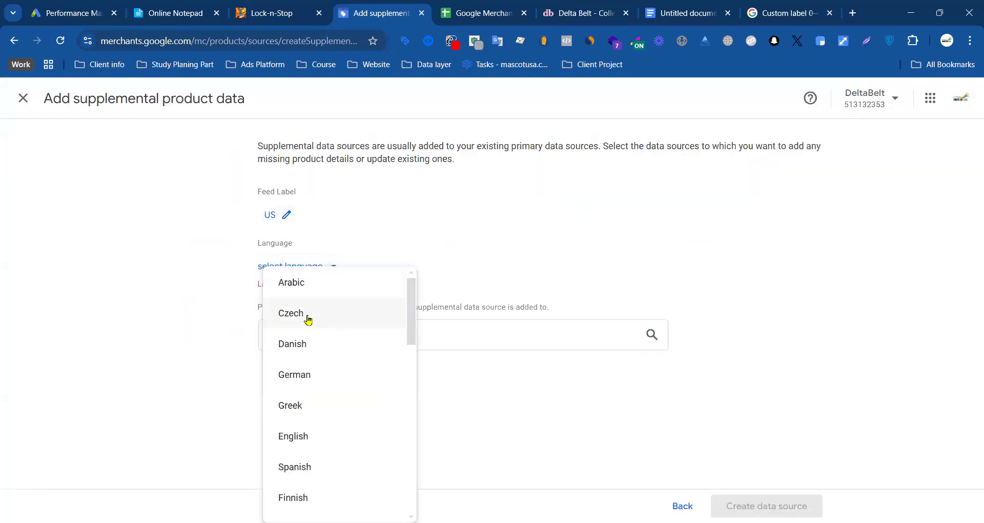
left_click(498, 247)
left_click(324, 271)
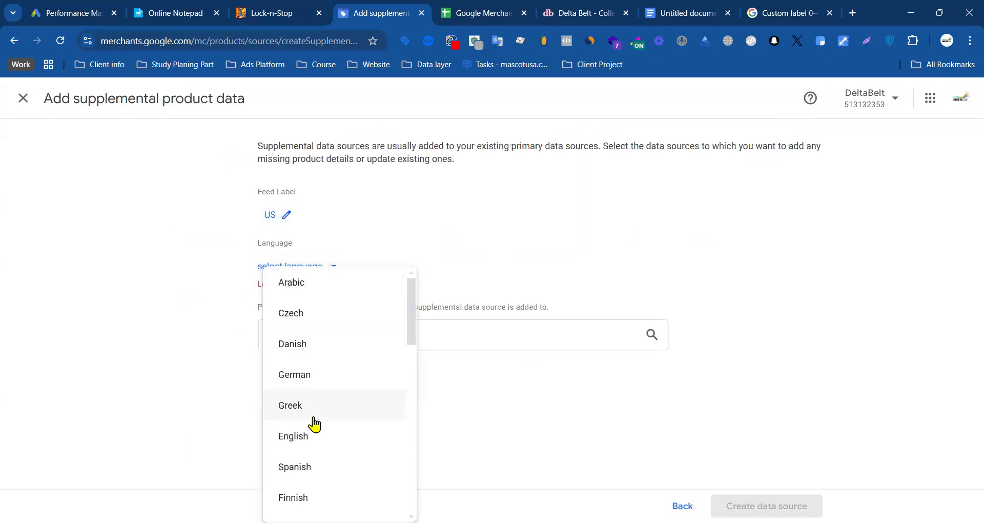
left_click(297, 442)
Step: Link the primary data sources Content API, US, English and deltabelt.com, and create the supplemental data source
left_click(402, 326)
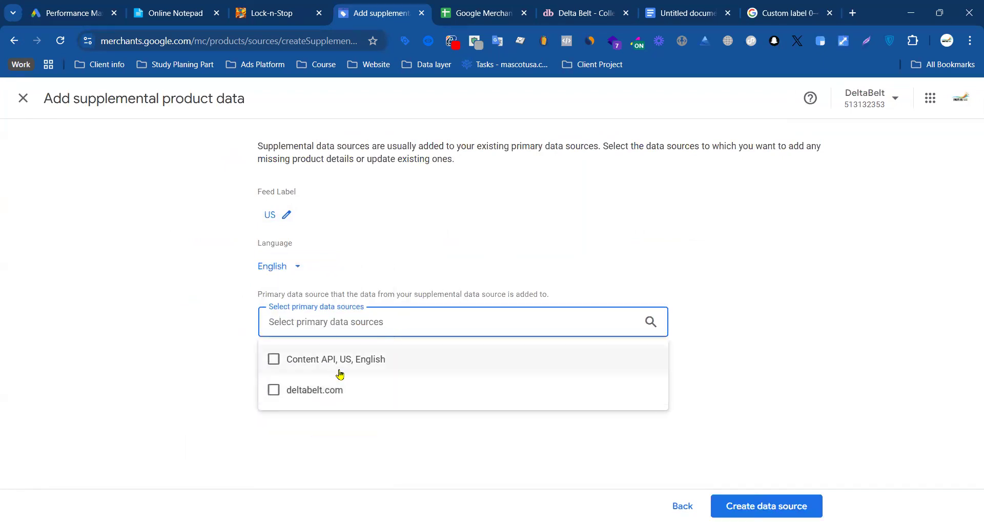
left_click(274, 360)
left_click(274, 391)
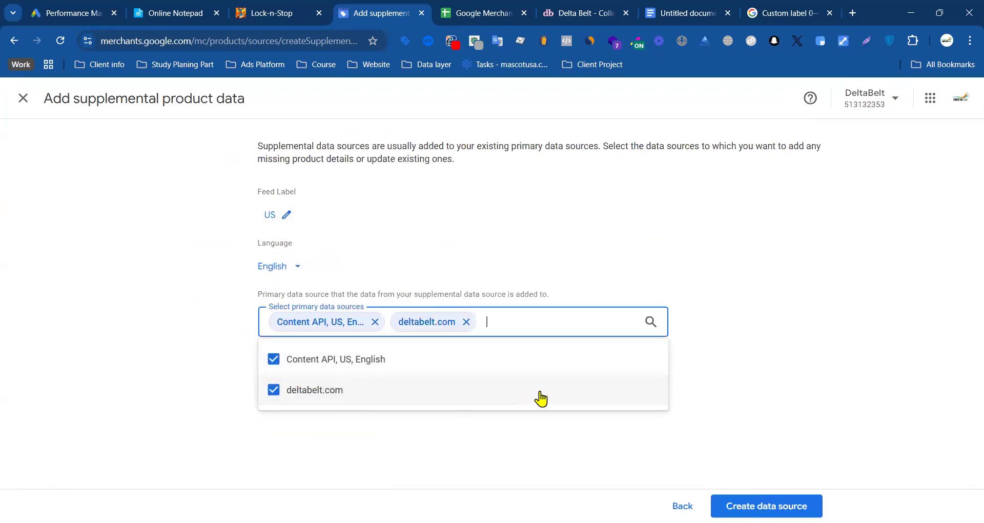
left_click(763, 378)
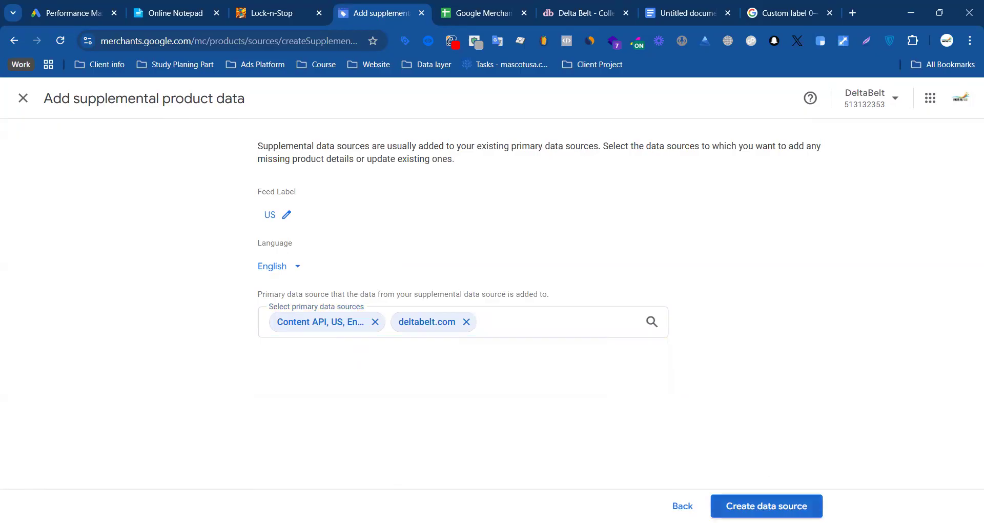
left_click(766, 506)
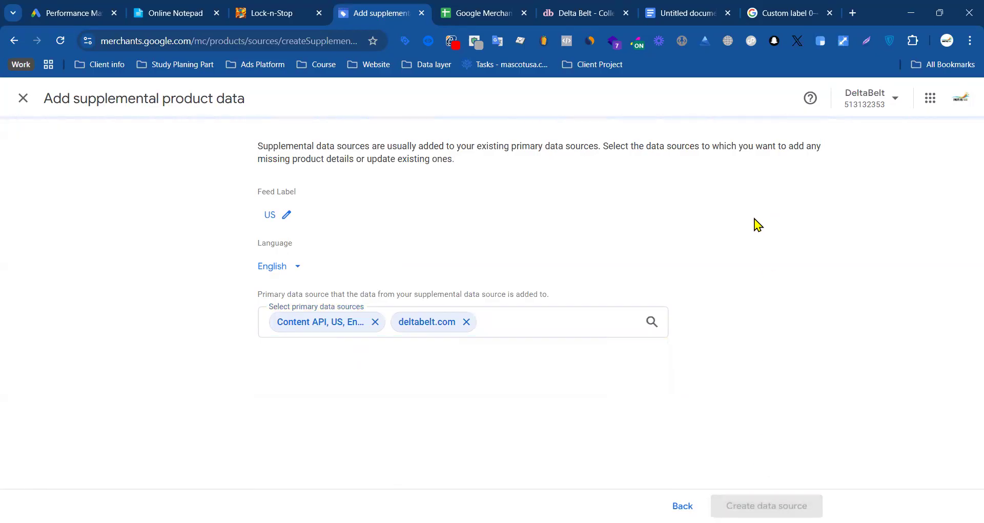
Step: Check the filled id and custom_label_0 rows in the feed spreadsheet, and return to Merchant Center
left_click(488, 13)
scroll(338, 299, "down", 10)
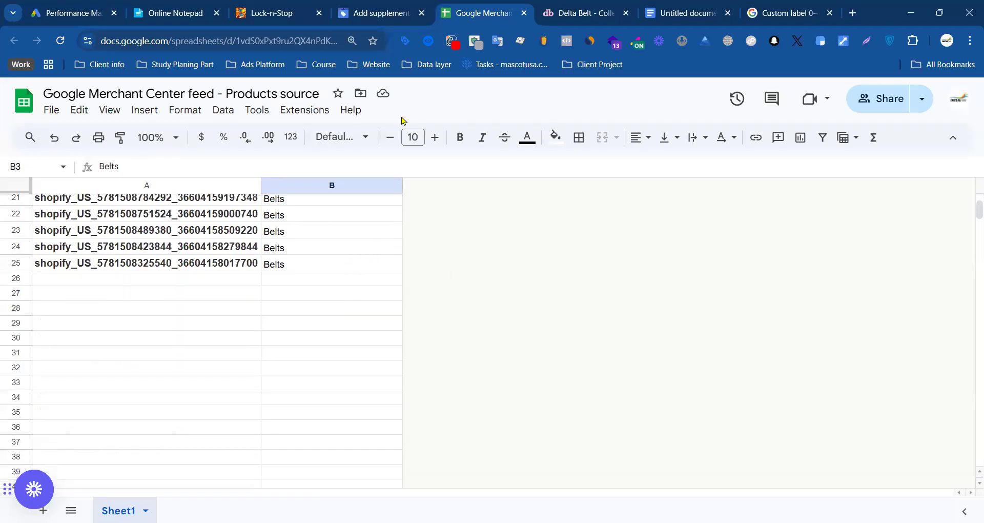
left_click(396, 12)
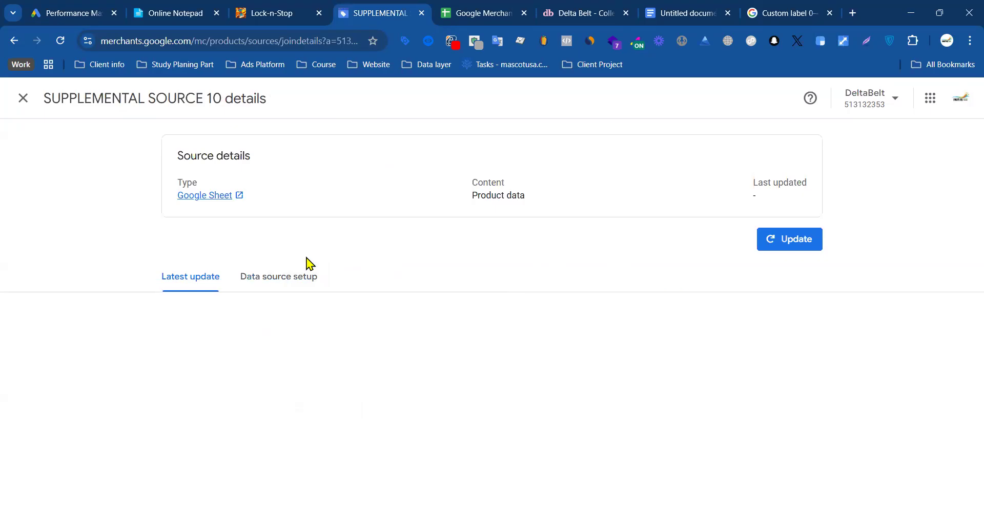
Step: Start a product update for the new SUPPLEMENTAL SOURCE 10 from its details page
left_click(292, 278)
left_click(199, 281)
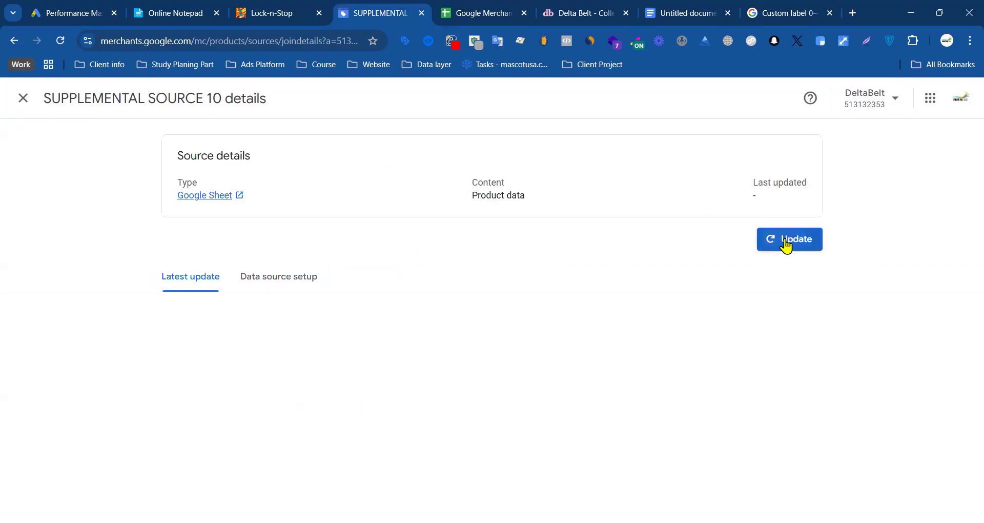
left_click(786, 246)
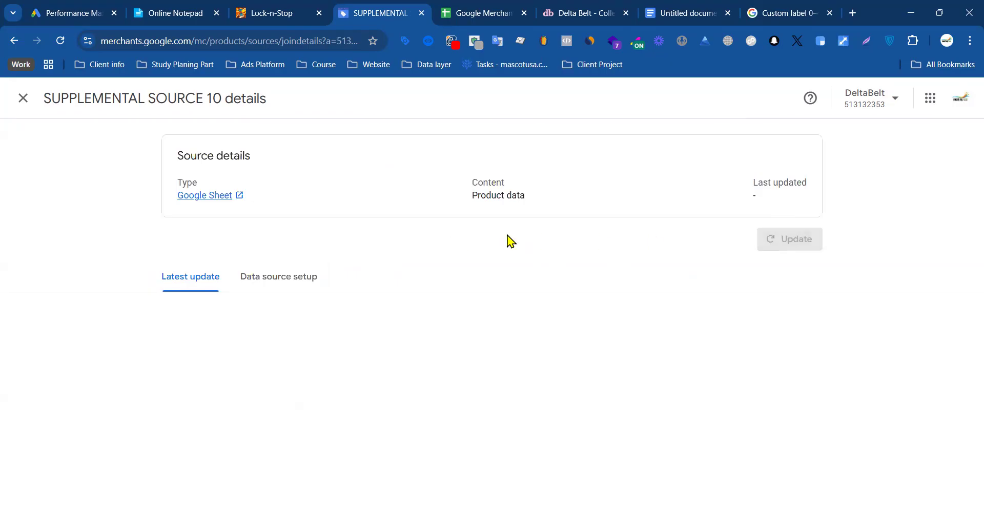
Step: Examine the latest update results of SUPPLEMENTAL SOURCE 10, including the updated and matched product totals and file issues
scroll(310, 312, "down", 2)
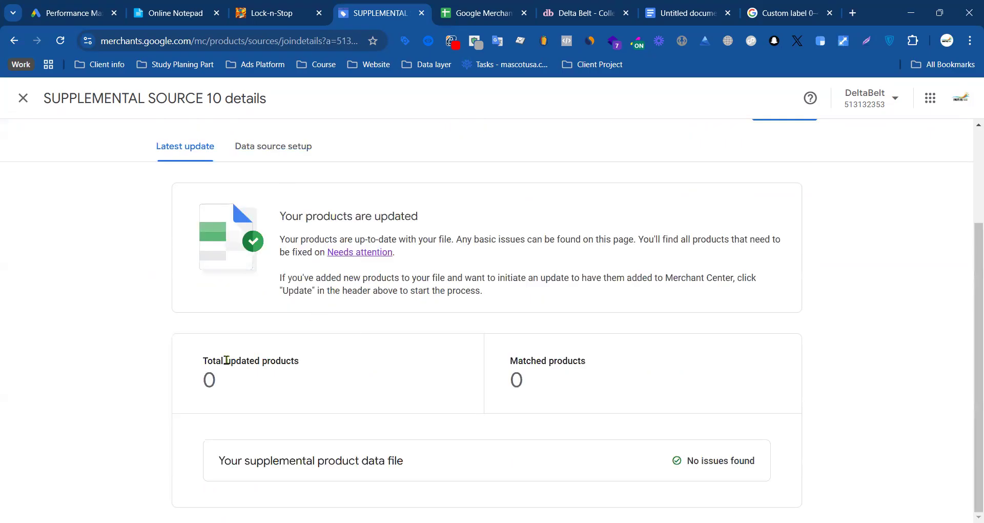
scroll(574, 399, "up", 2)
scroll(666, 435, "down", 2)
scroll(334, 281, "up", 2)
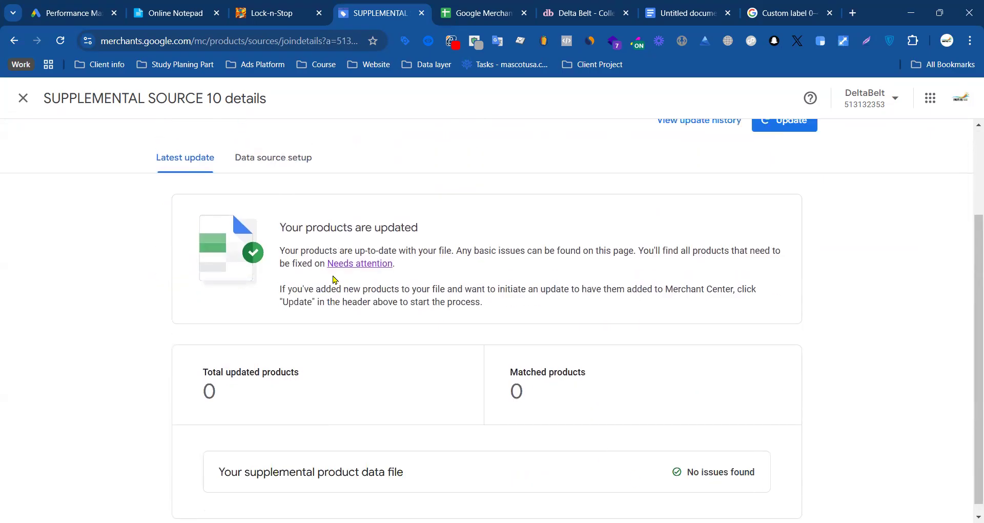
scroll(394, 258, "down", 2)
scroll(354, 241, "up", 2)
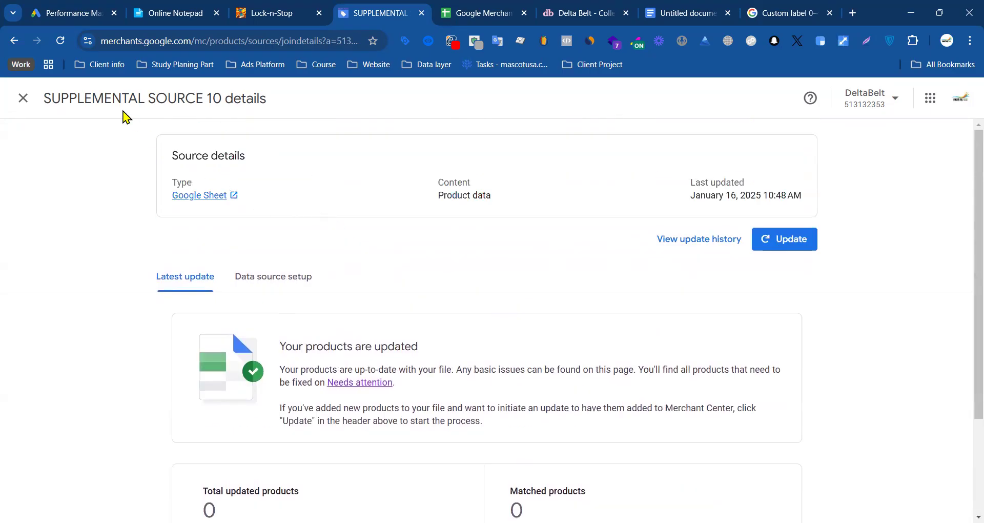
left_click_drag(224, 99, 44, 105)
left_click(274, 134)
Step: Reload the SUPPLEMENTAL SOURCE 10 details page, recheck its update results, and review its product update history
left_click(70, 43)
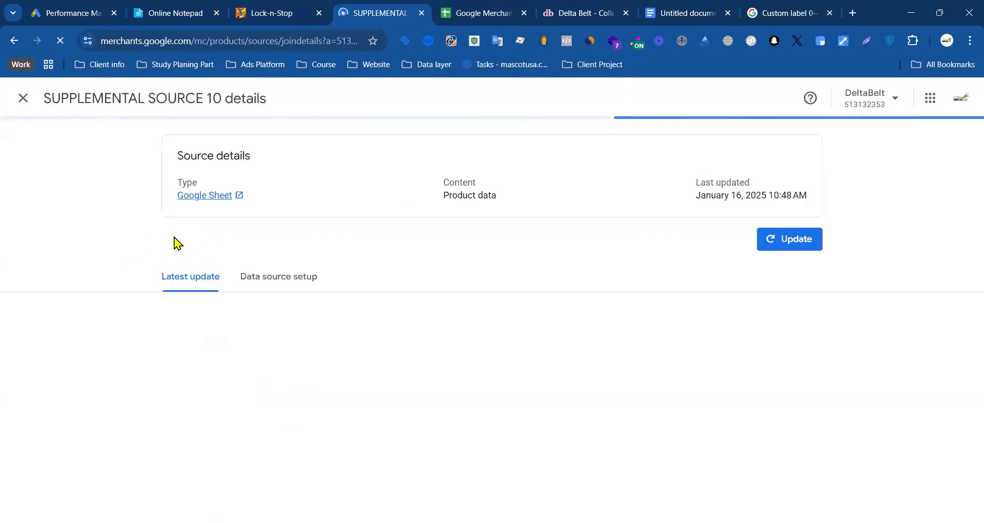
scroll(281, 235, "down", 3)
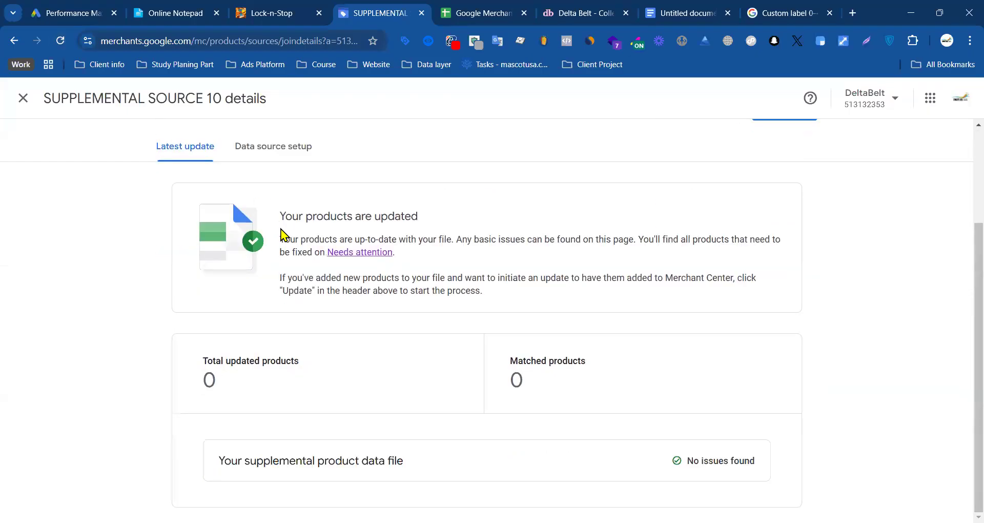
scroll(581, 319, "up", 3)
left_click(693, 246)
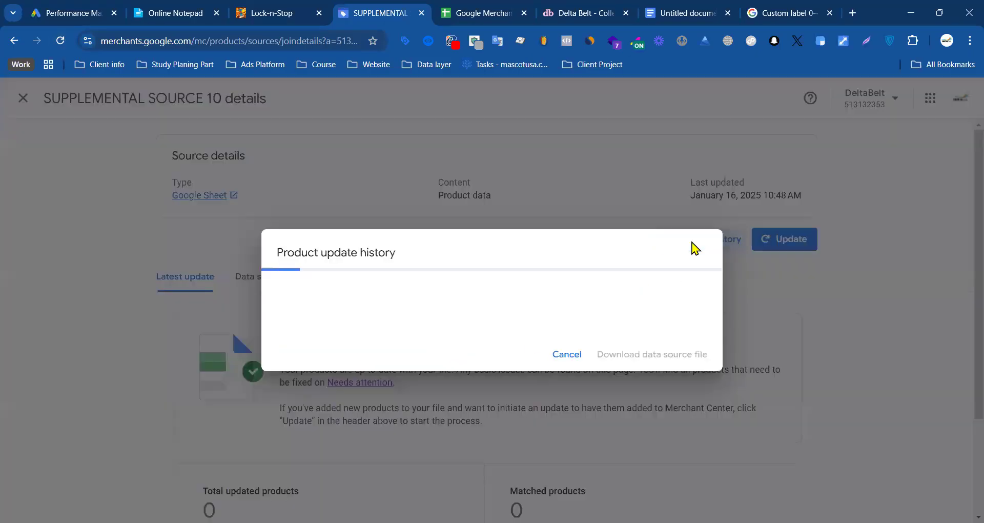
scroll(439, 296, "down", 5)
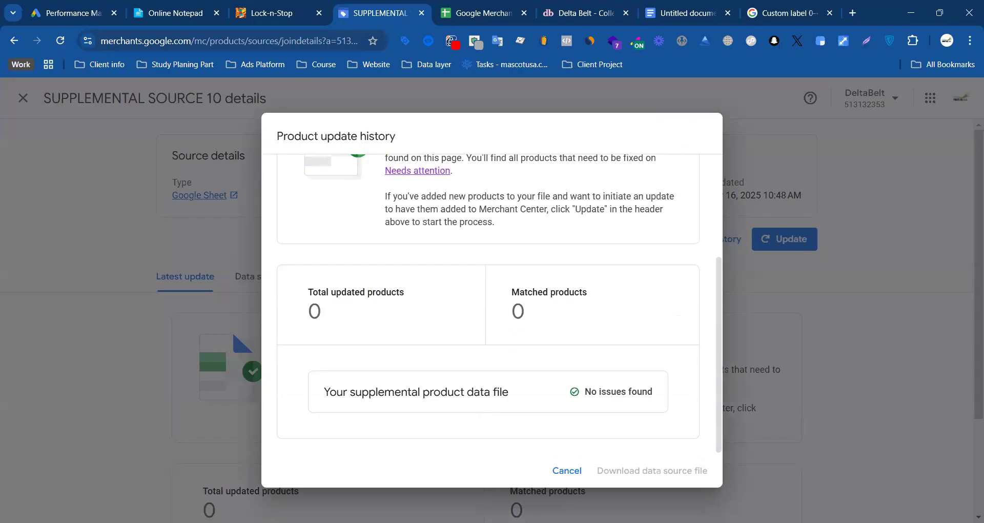
left_click(559, 469)
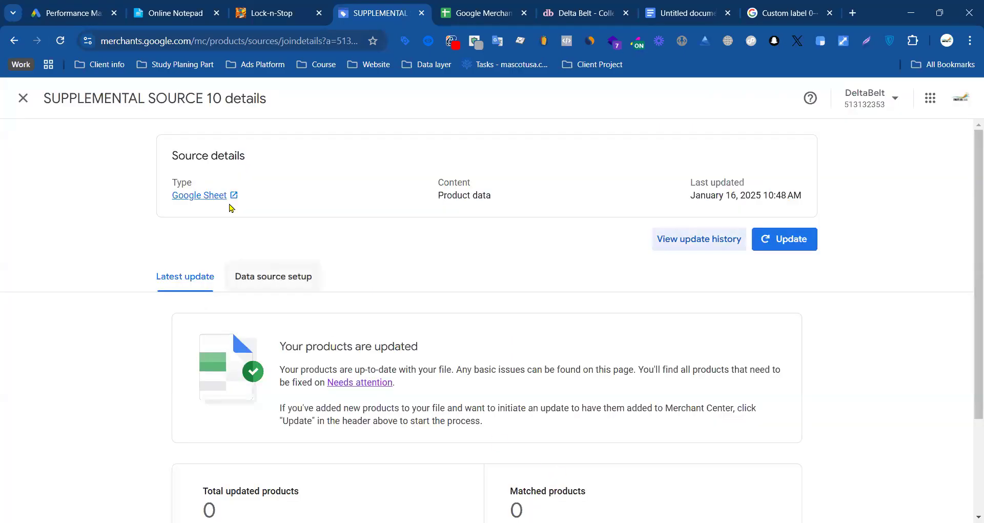
Step: Open SUPPLEMENTAL SOURCE 4 from the data sources list and examine its updated and matched product totals for comparison
left_click(23, 98)
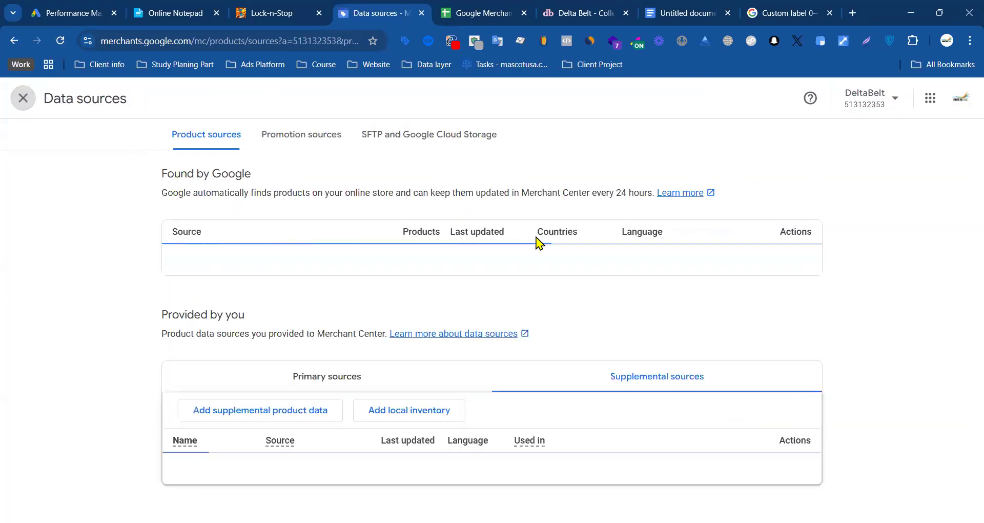
scroll(305, 265, "down", 6)
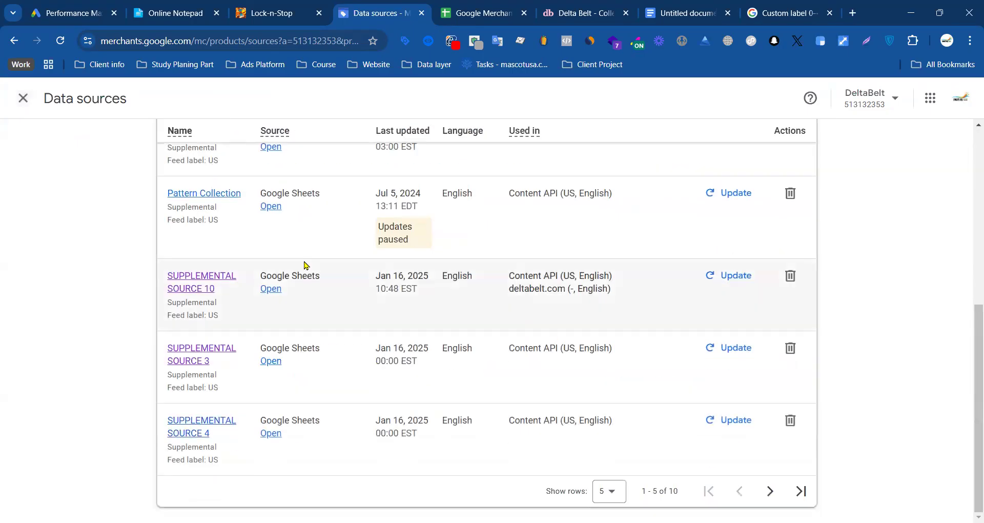
left_click(204, 424)
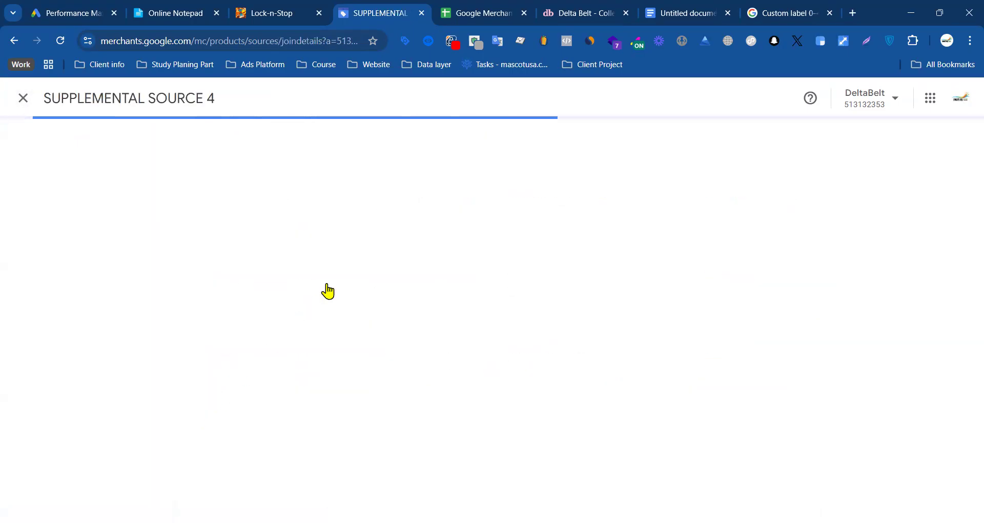
scroll(315, 353, "down", 3)
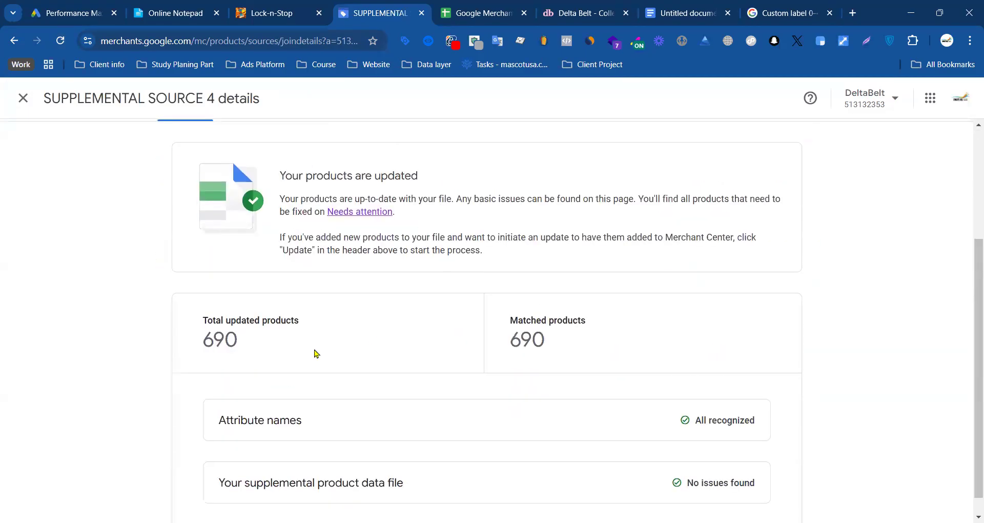
left_click_drag(212, 338, 395, 337)
left_click_drag(566, 341, 527, 337)
scroll(419, 346, "up", 3)
scroll(446, 237, "down", 3)
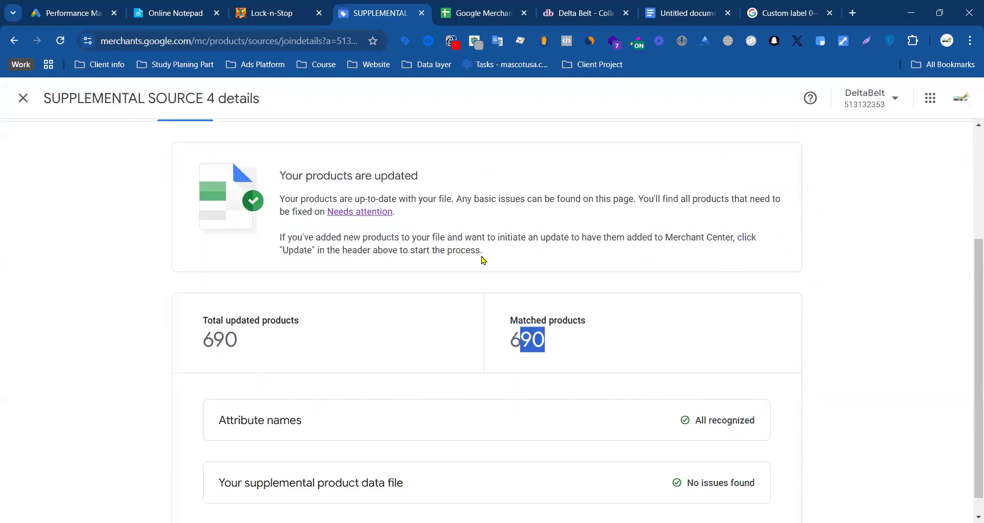
scroll(353, 190, "up", 3)
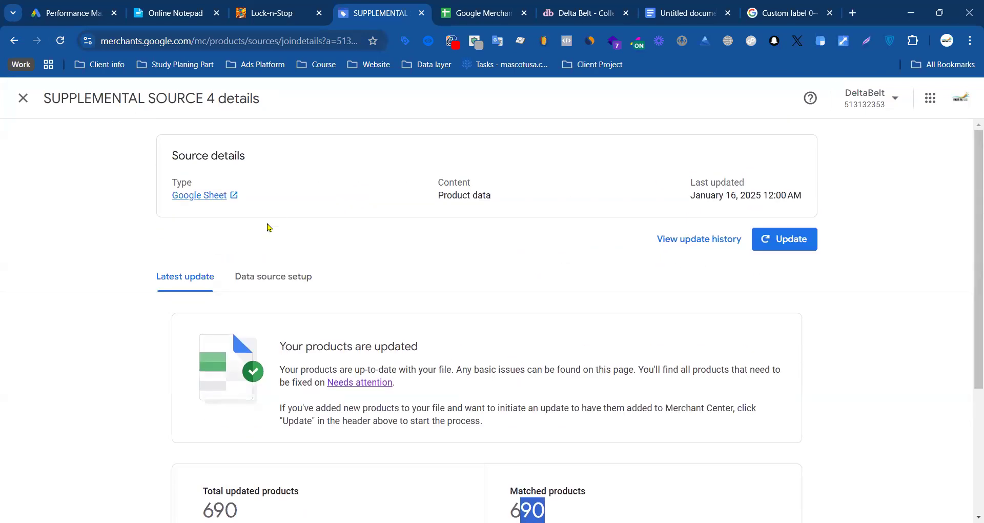
Step: Open the Google Sheet linked to SUPPLEMENTAL SOURCE 4, inspect its color values in B2:B5, and close the sheet
left_click(220, 199)
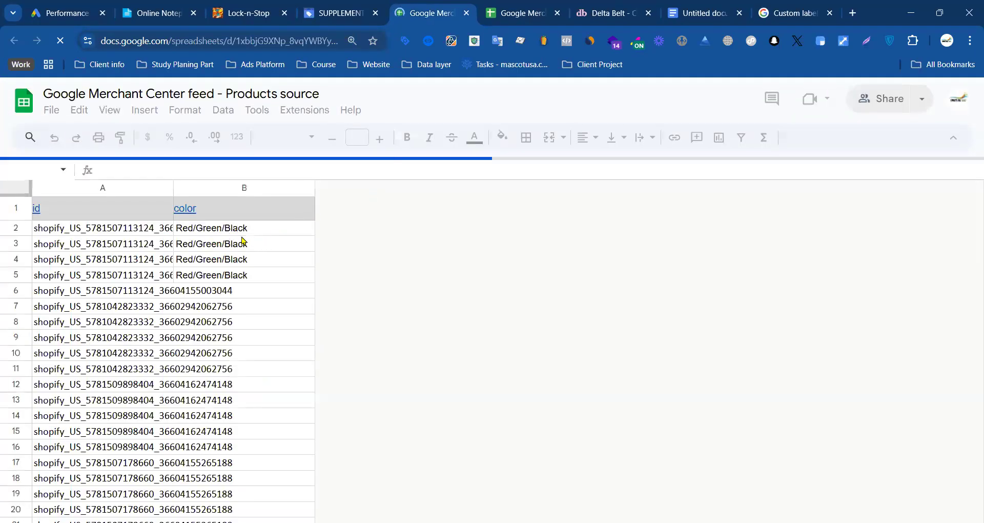
left_click(260, 256)
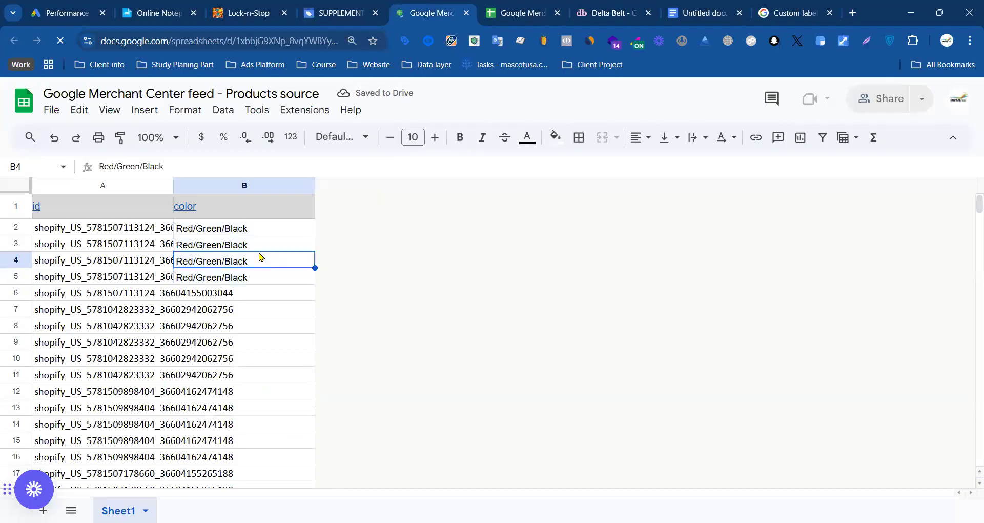
left_click_drag(246, 227, 252, 277)
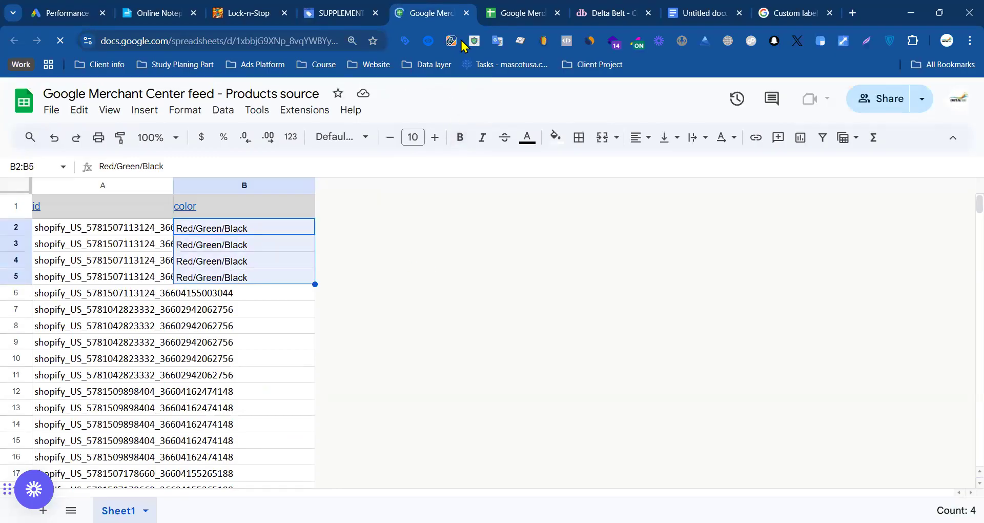
left_click(467, 12)
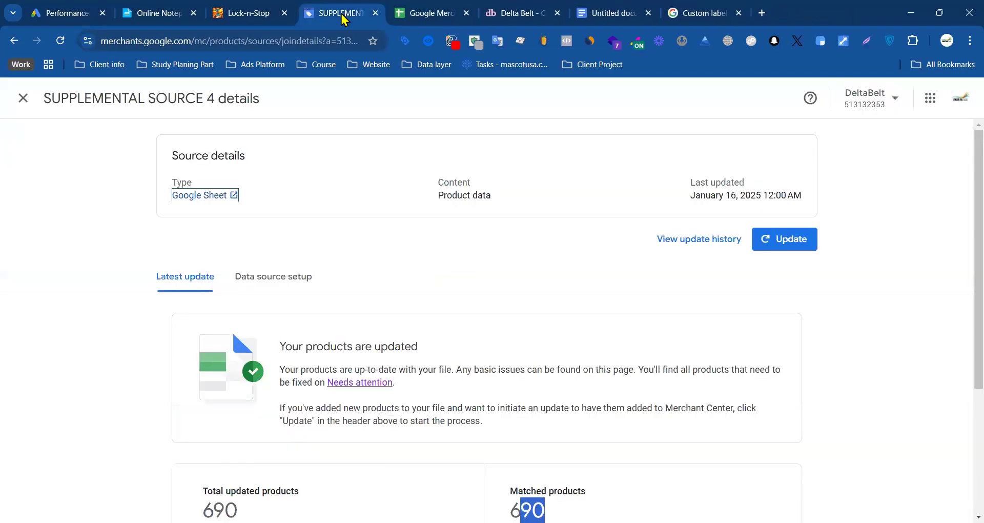
Step: Go back to the data sources list and increase the number of supplemental sources shown per page
left_click(24, 98)
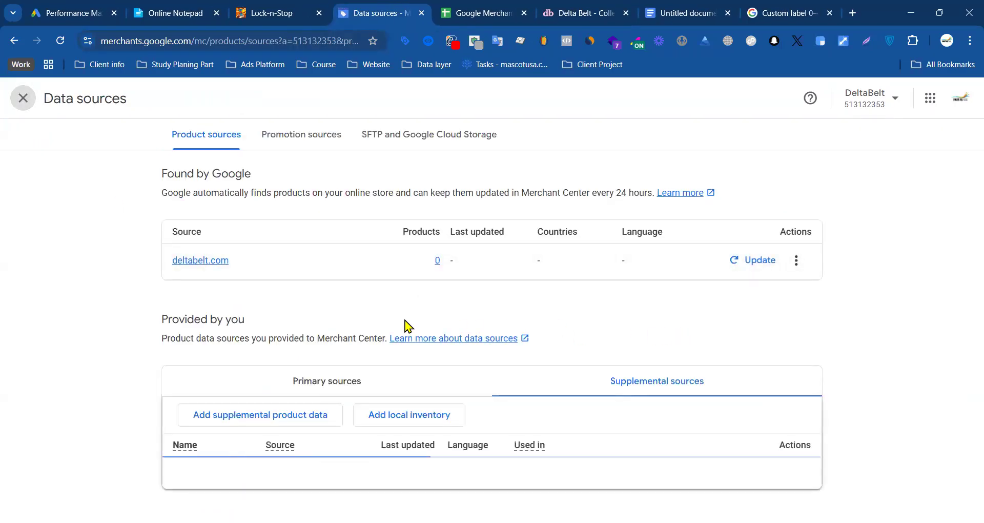
scroll(512, 320, "down", 10)
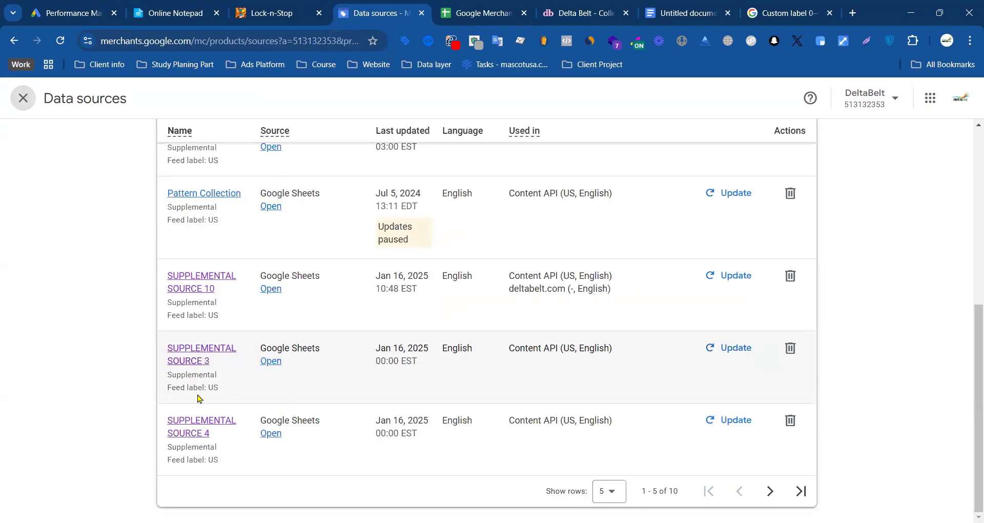
left_click(610, 491)
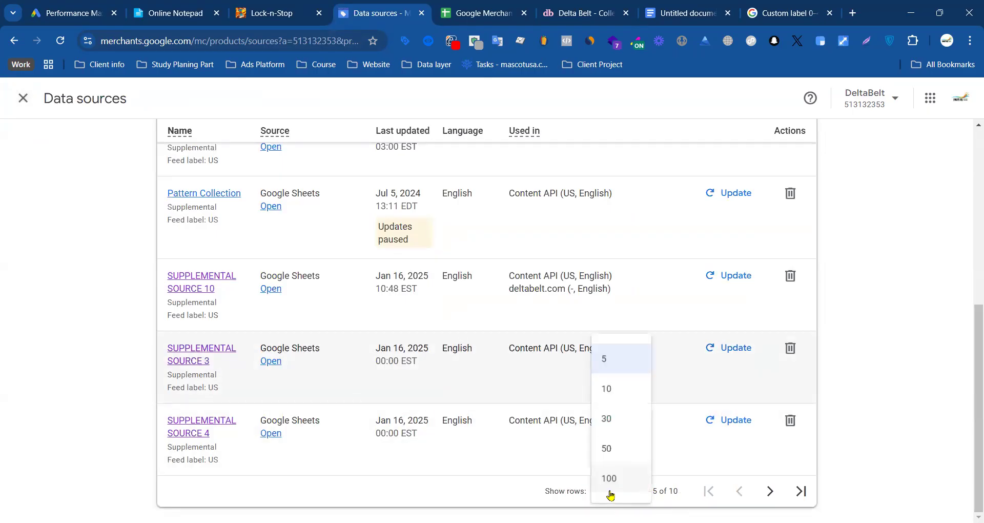
left_click(610, 464)
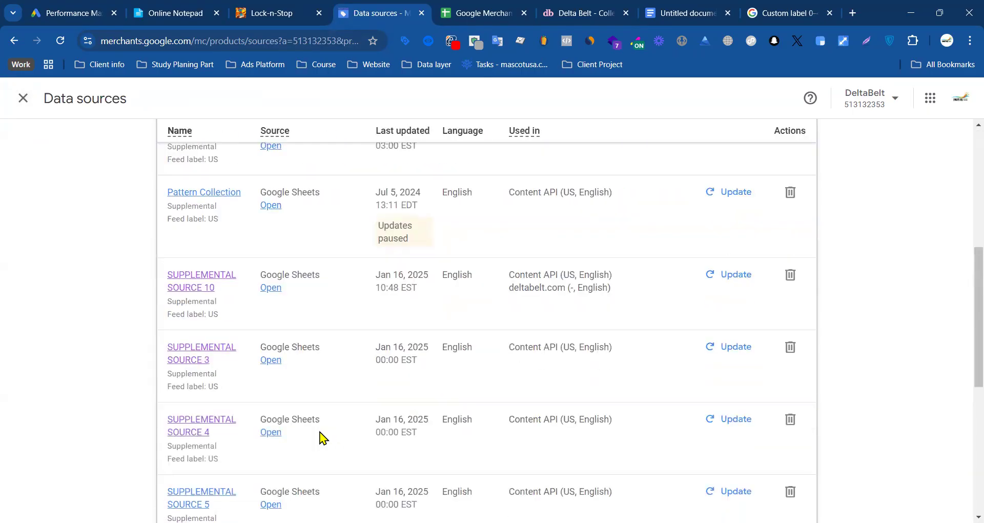
Step: Open the SUPPLEMENTAL SOURCE 10 details from the data sources list and compare its total updated and matched products
scroll(328, 433, "down", 6)
scroll(216, 371, "up", 6)
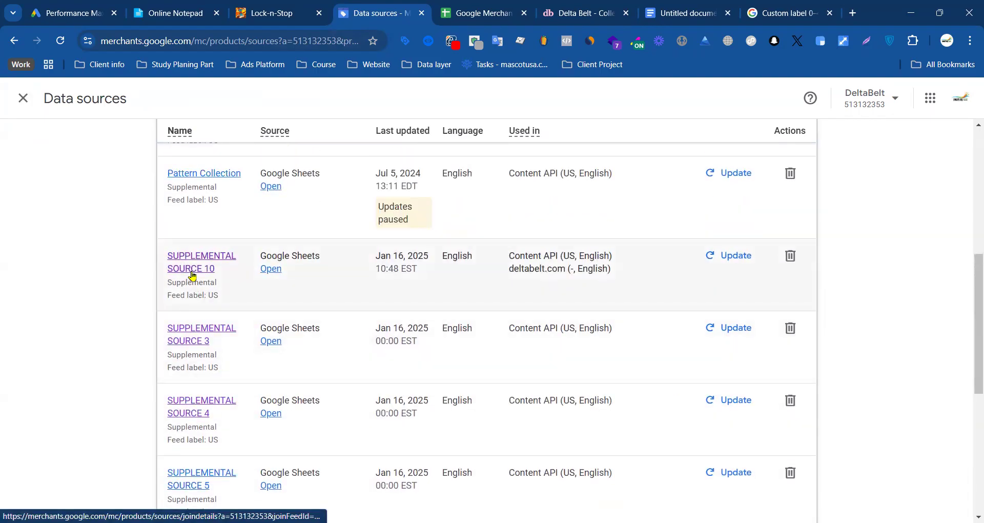
left_click(193, 277)
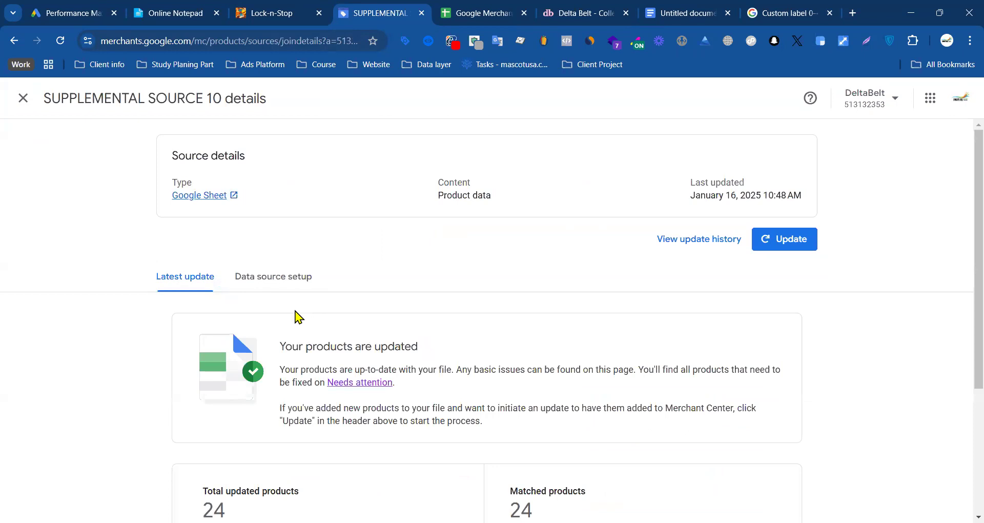
scroll(415, 390, "down", 3)
left_click_drag(206, 337, 281, 341)
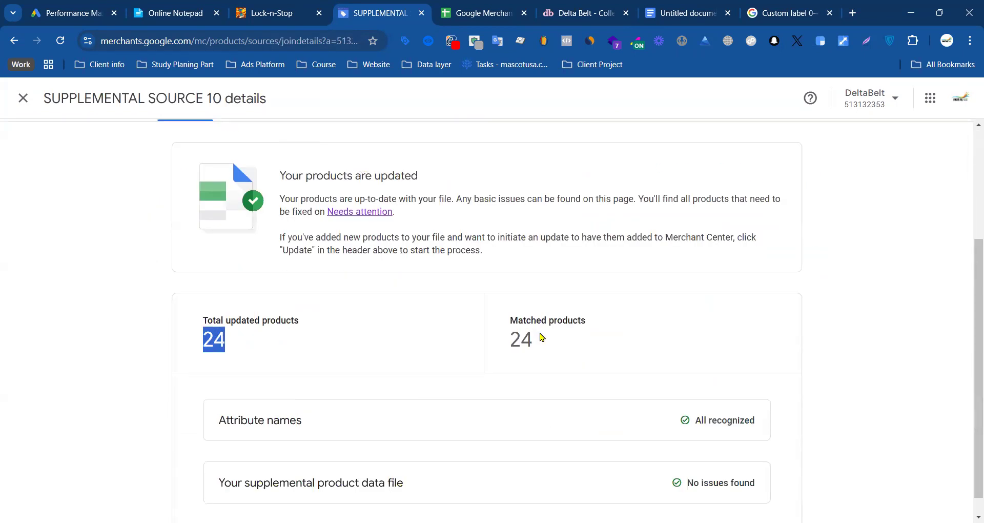
left_click_drag(541, 337, 497, 337)
left_click(592, 332)
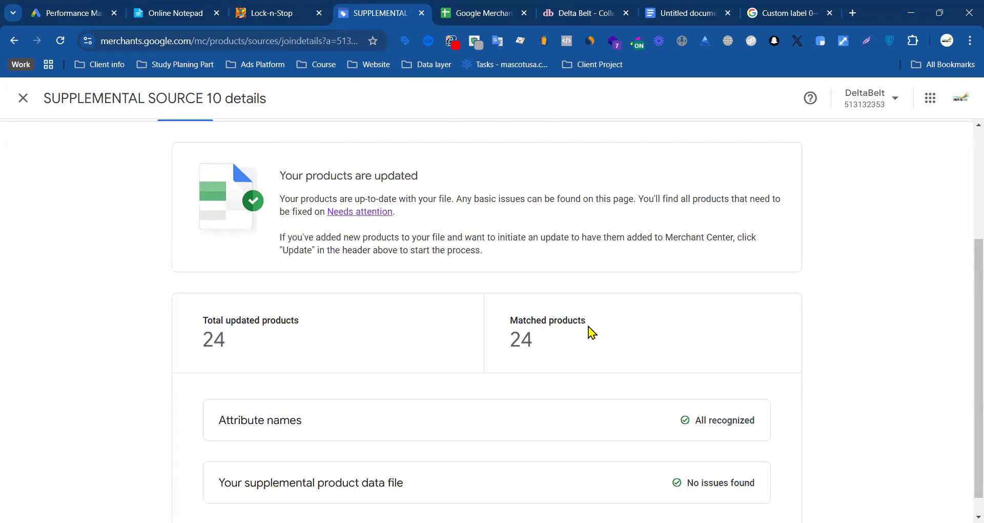
Step: Turn the list of shopify_US product IDs in the untitled Google Doc into a numbered list
left_click(707, 13)
left_click(337, 269)
scroll(310, 251, "up", 2)
left_click_drag(301, 254, 374, 358)
scroll(471, 303, "down", 9)
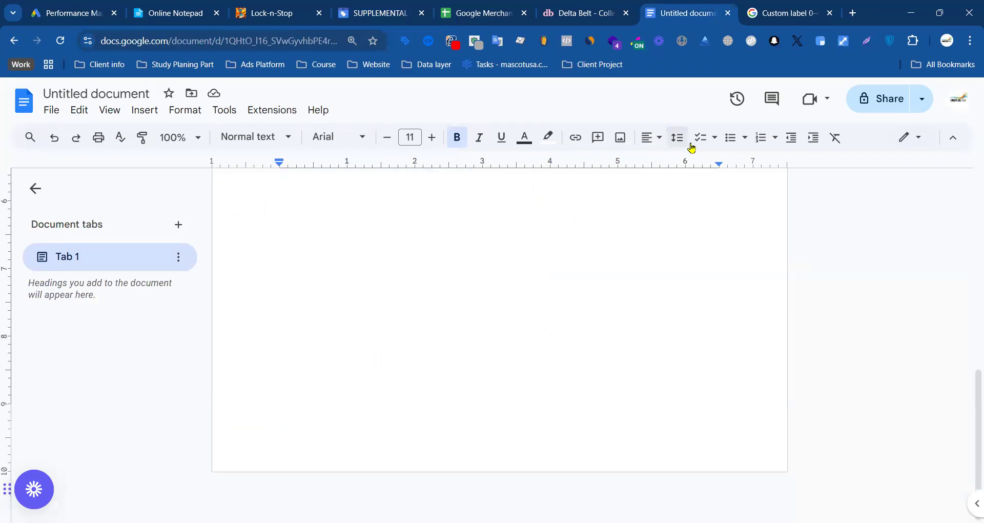
left_click(761, 137)
scroll(527, 245, "up", 5)
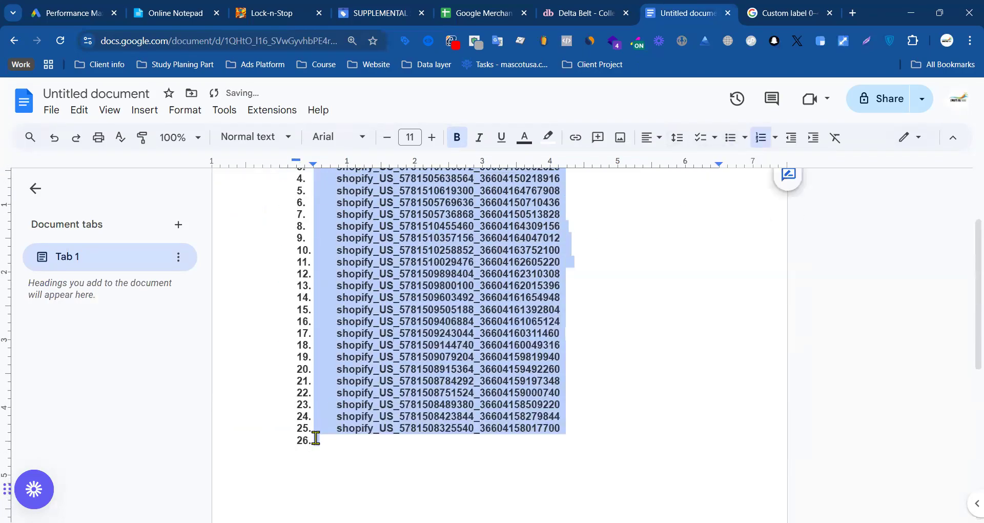
Step: Remove the numbering from the blank lines above and below the product IDs so only the IDs are numbered
left_click(330, 438)
scroll(367, 363, "up", 2)
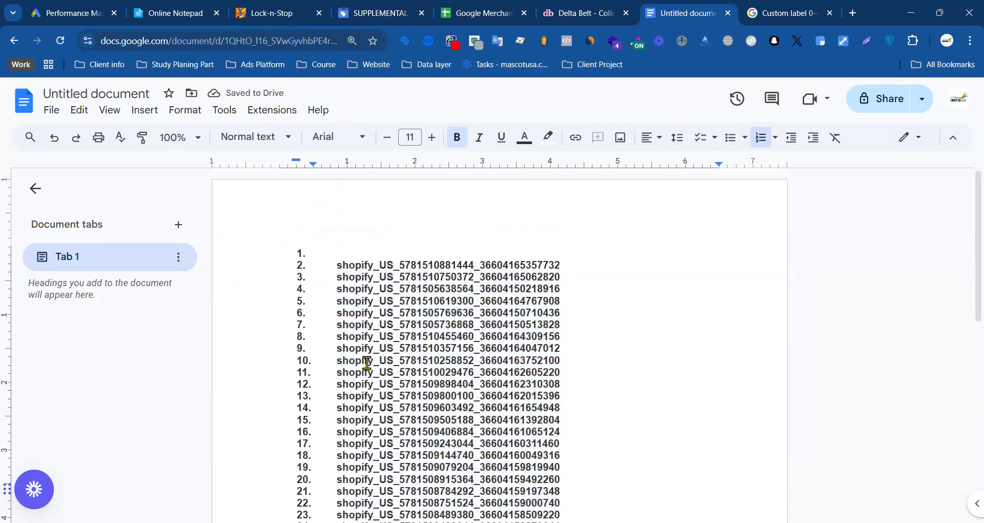
key("BackSpace")
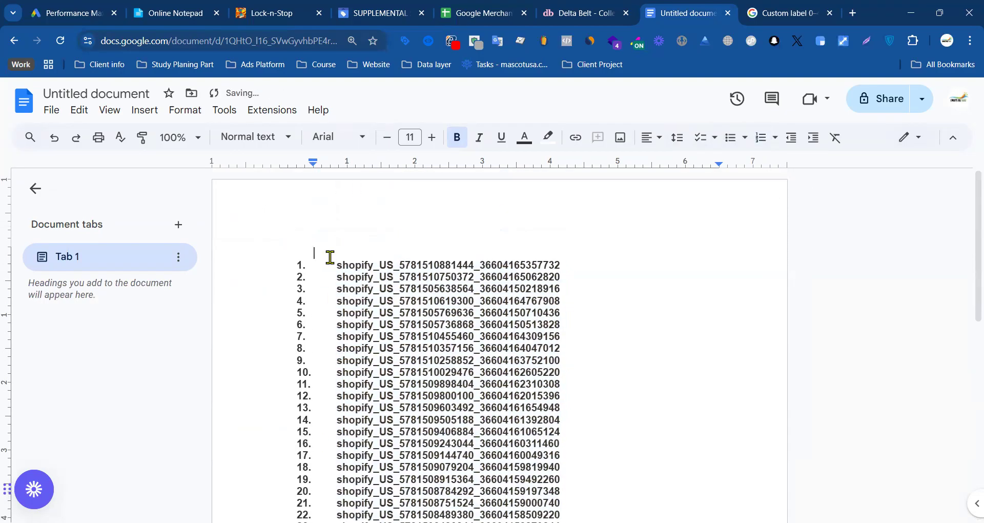
scroll(331, 266, "down", 3)
key("BackSpace")
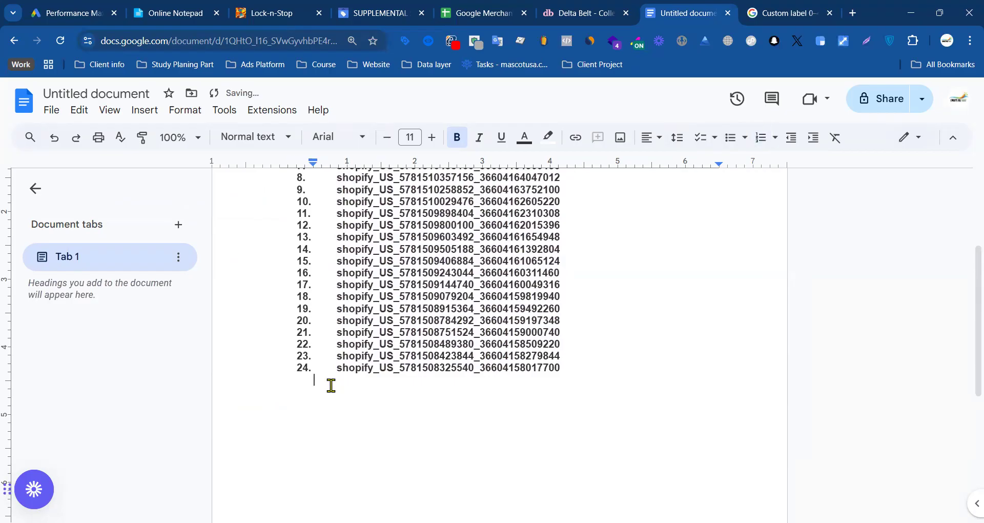
Step: Return to the SUPPLEMENTAL SOURCE 10 details and check its updated and matched totals against the numbered ID list
left_click(396, 6)
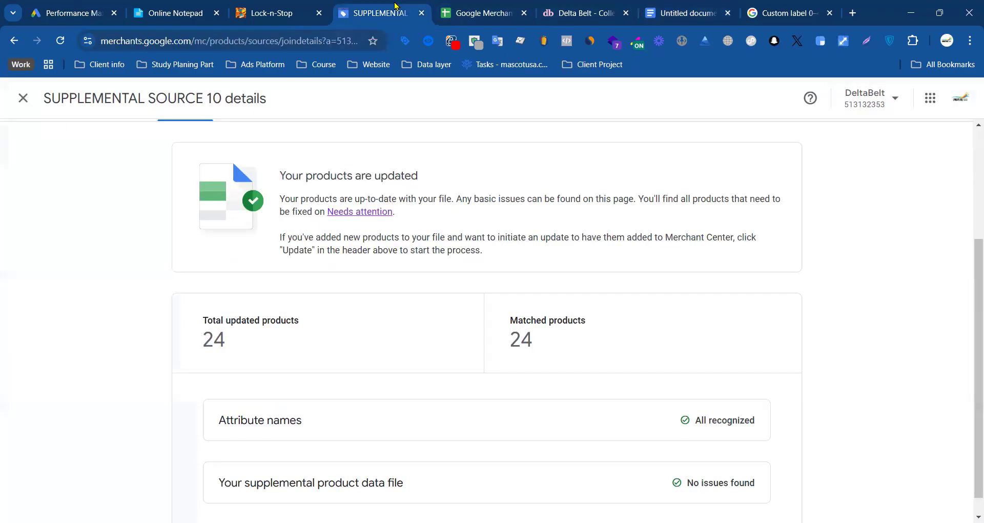
left_click_drag(522, 339, 376, 338)
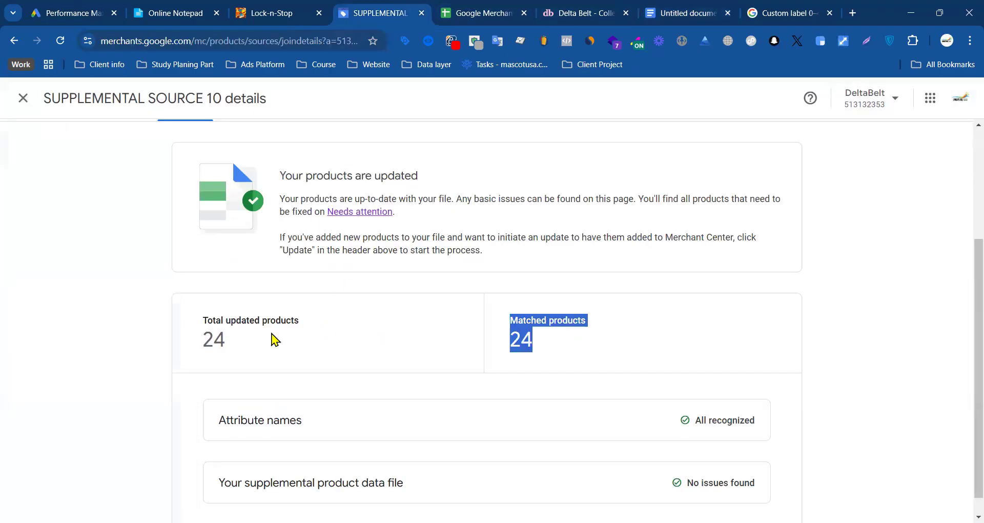
left_click_drag(248, 339, 237, 338)
scroll(380, 356, "up", 3)
scroll(497, 362, "down", 3)
scroll(403, 277, "up", 3)
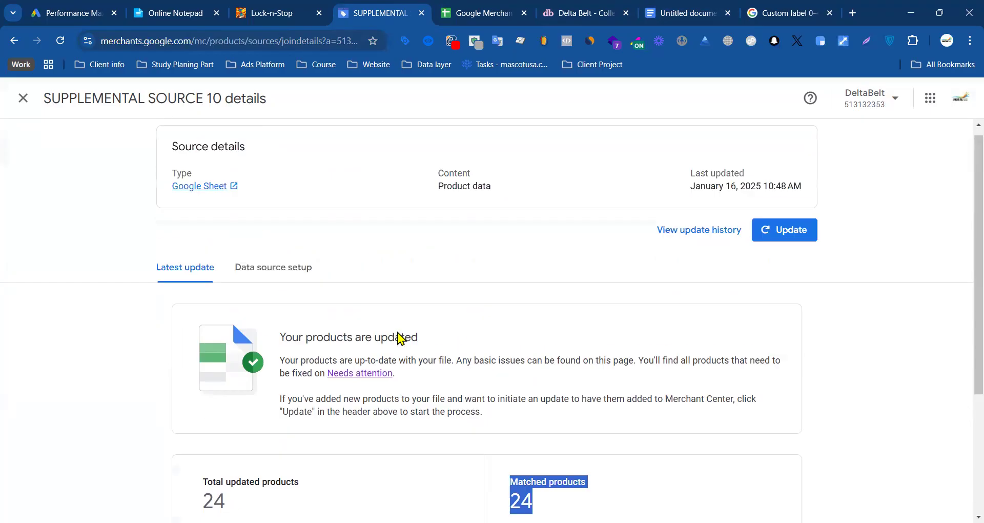
left_click(447, 269)
Step: Go back to the data sources list and start adding another supplemental product data source
left_click(31, 109)
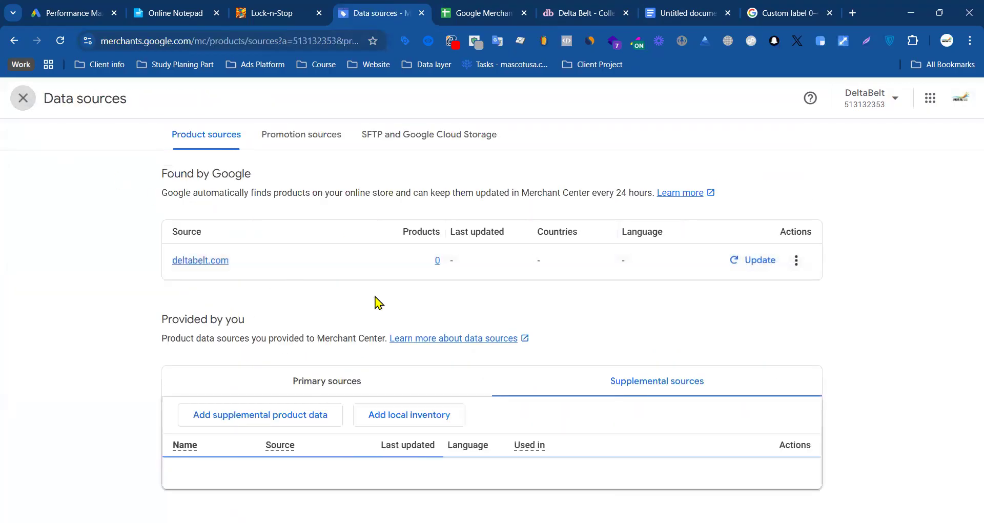
scroll(303, 271, "down", 3)
left_click(273, 243)
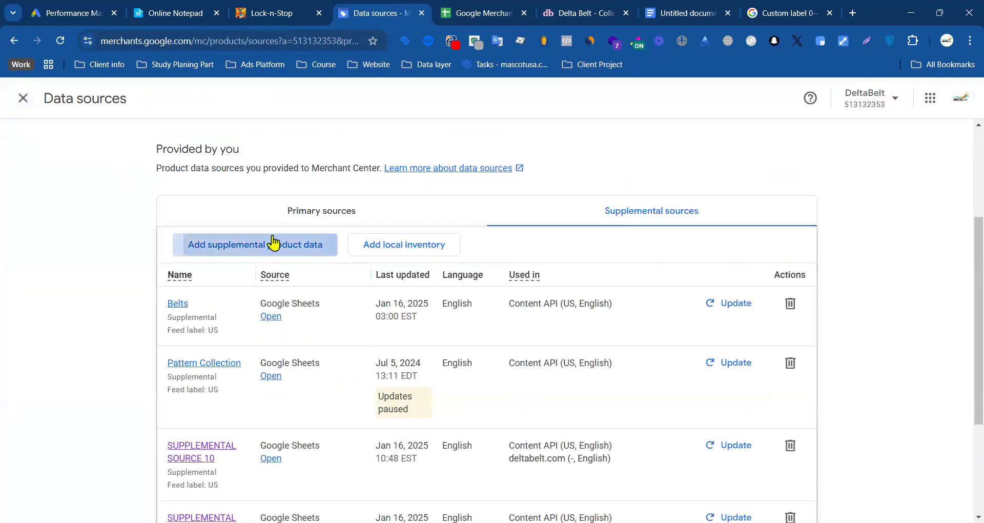
Step: Switch to the Delta Belt store, open the Pocket Squares Collegiate Collection, and launch the datalayer checker on it
left_click(604, 13)
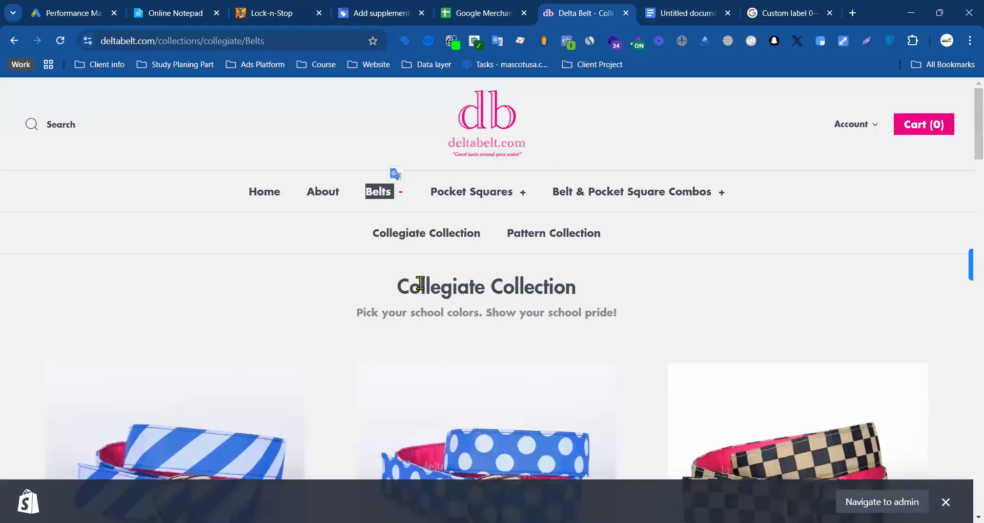
mouse_move(469, 191)
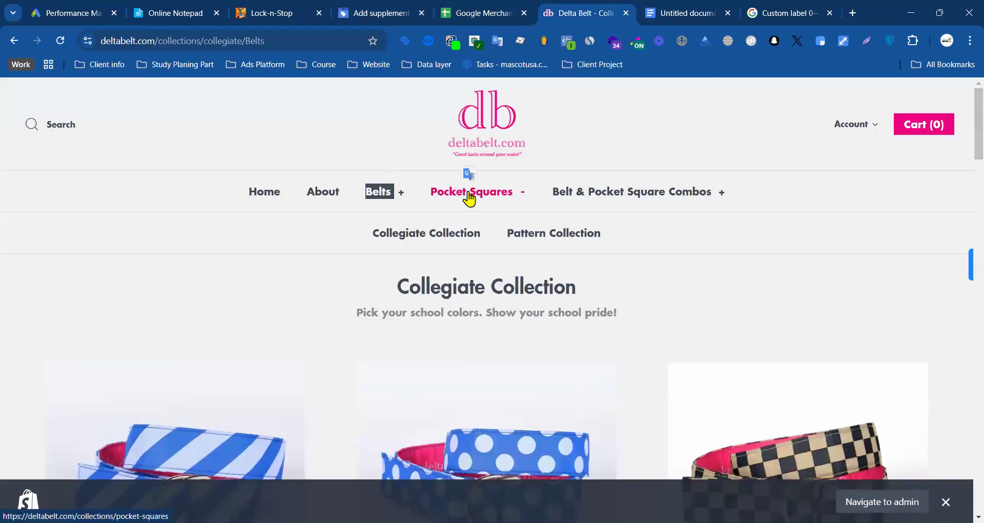
left_click(433, 236)
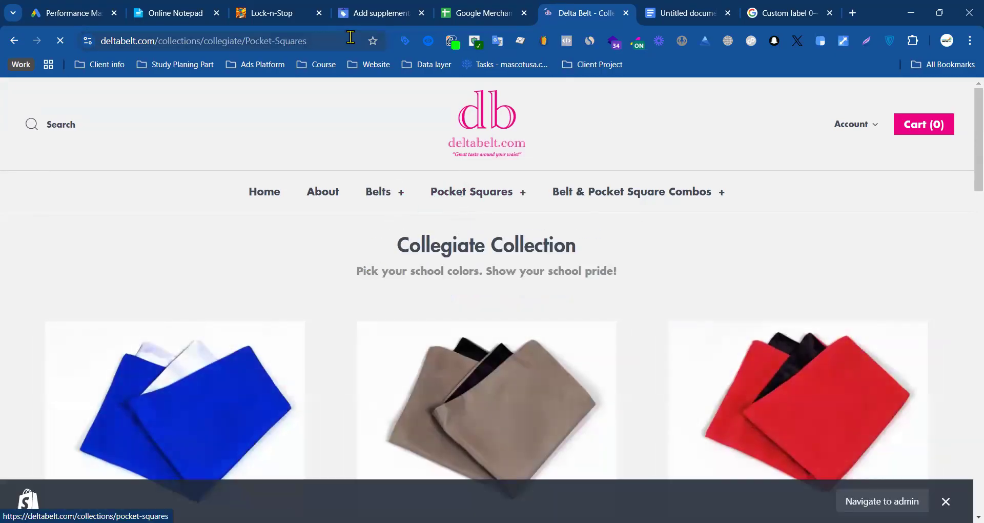
left_click(429, 41)
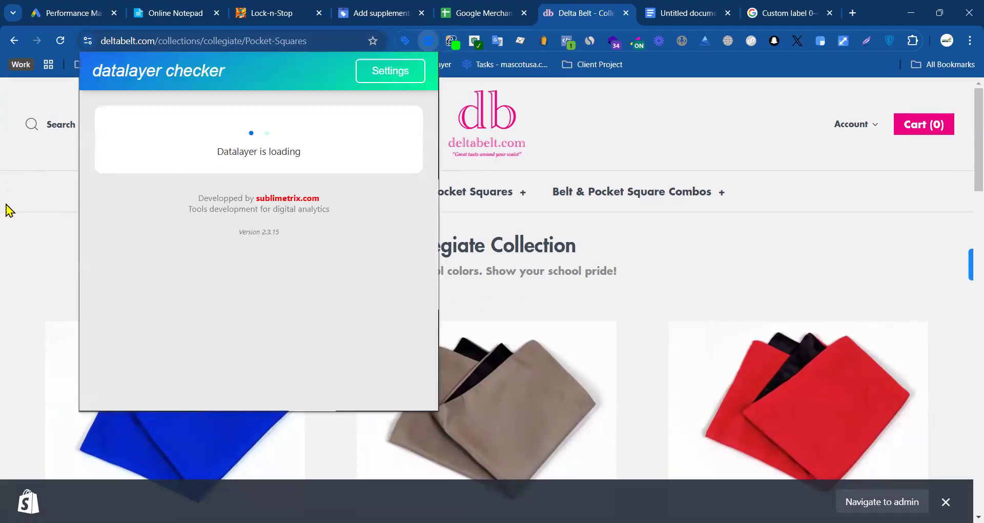
Step: Search for chatgpt in a new browser tab, launch ChatGPT from the OpenAI page, and close that introduction page
left_click(852, 14)
type("chat")
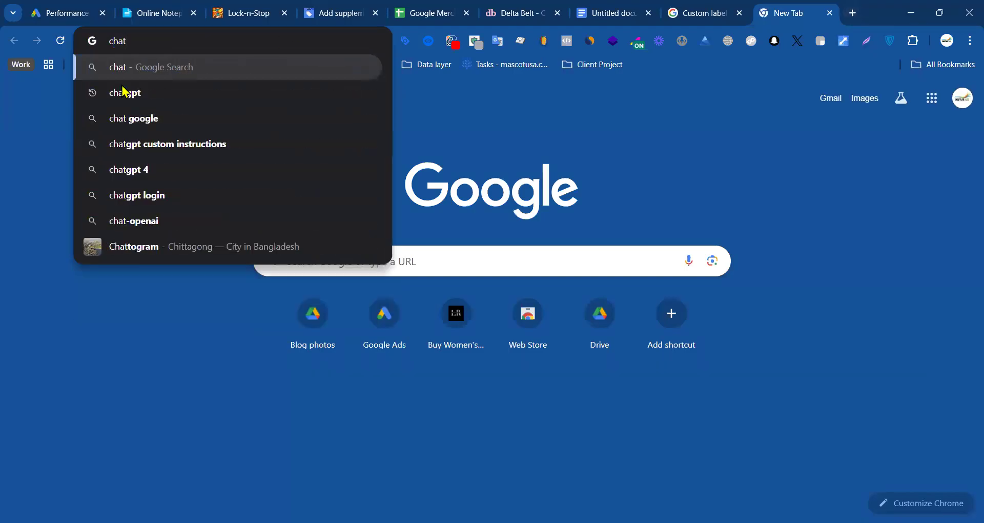
left_click(110, 97)
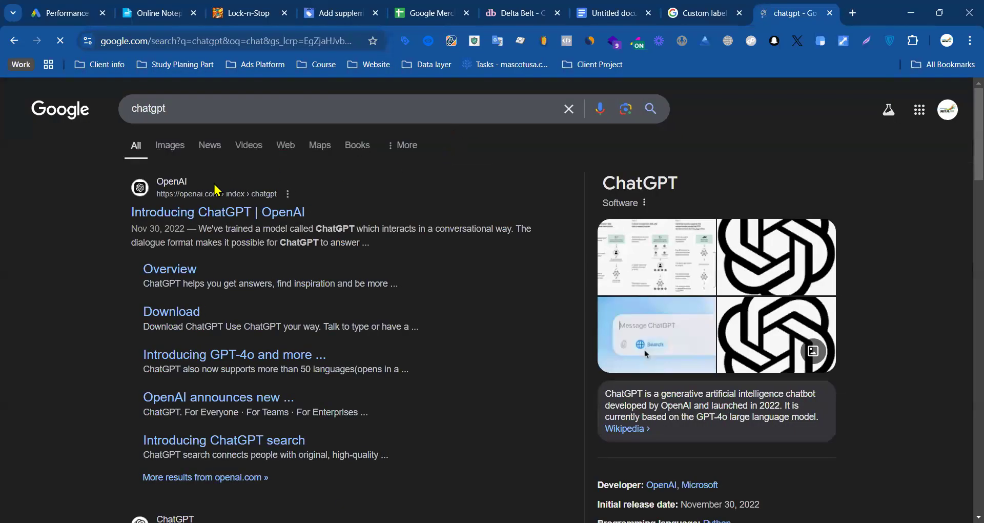
left_click(185, 213)
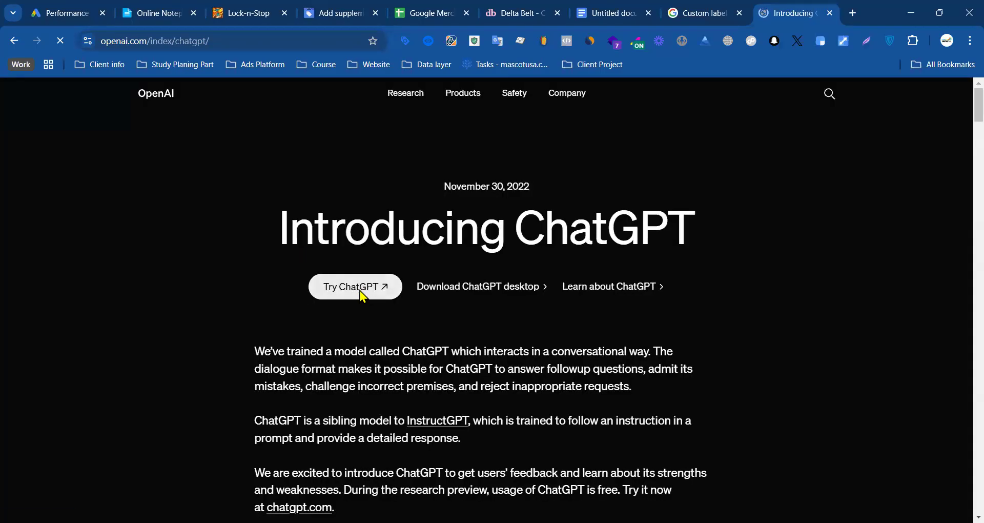
left_click(359, 290)
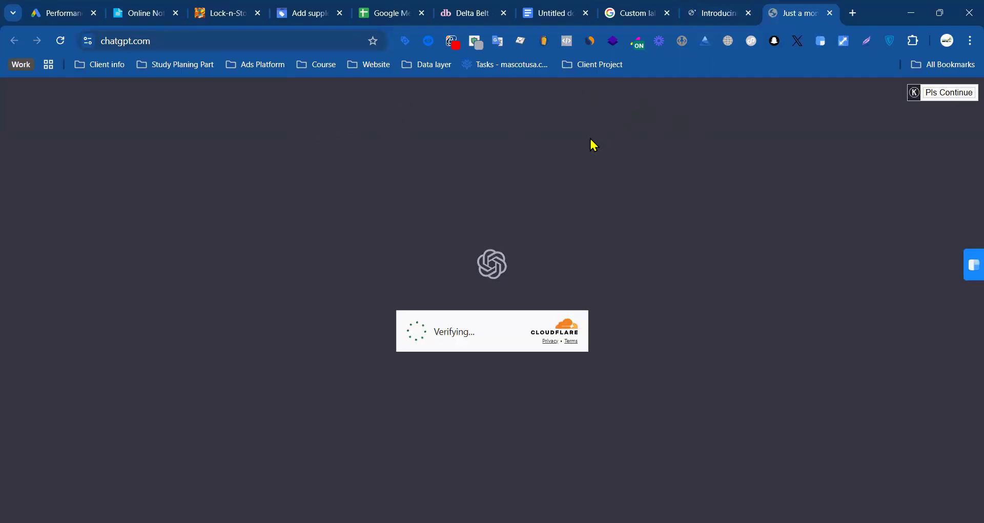
left_click(716, 12)
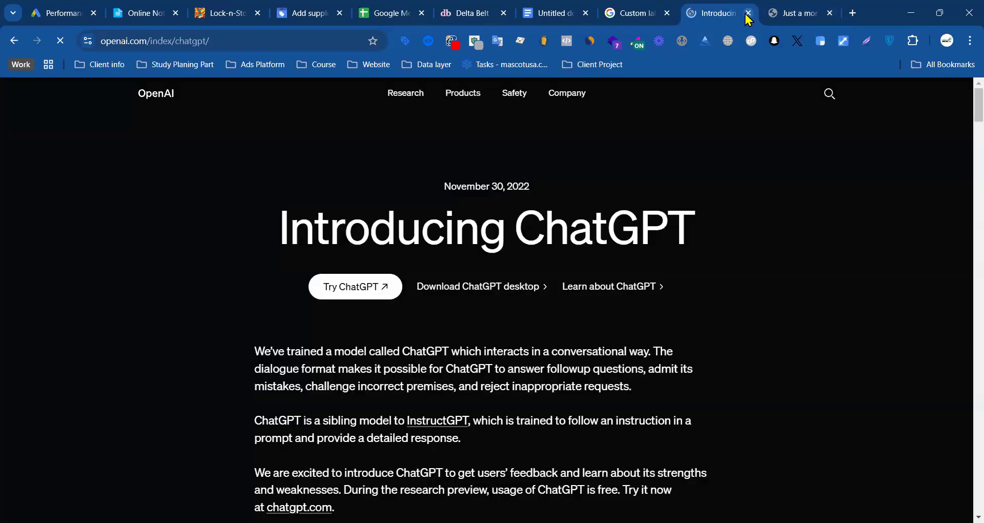
key("ctrl+w")
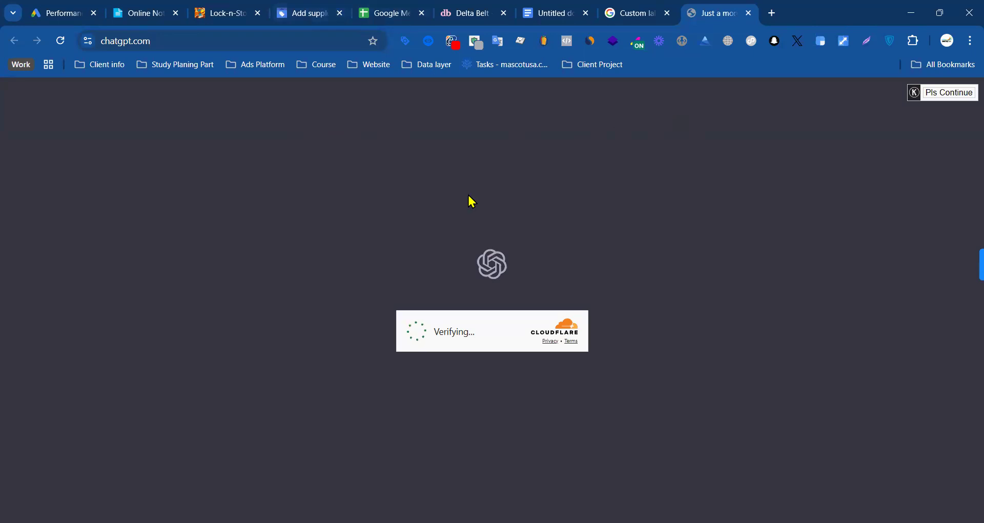
Step: Add blank lines and a page break after the 24 numbered belt IDs in the Google Doc
left_click(615, 11)
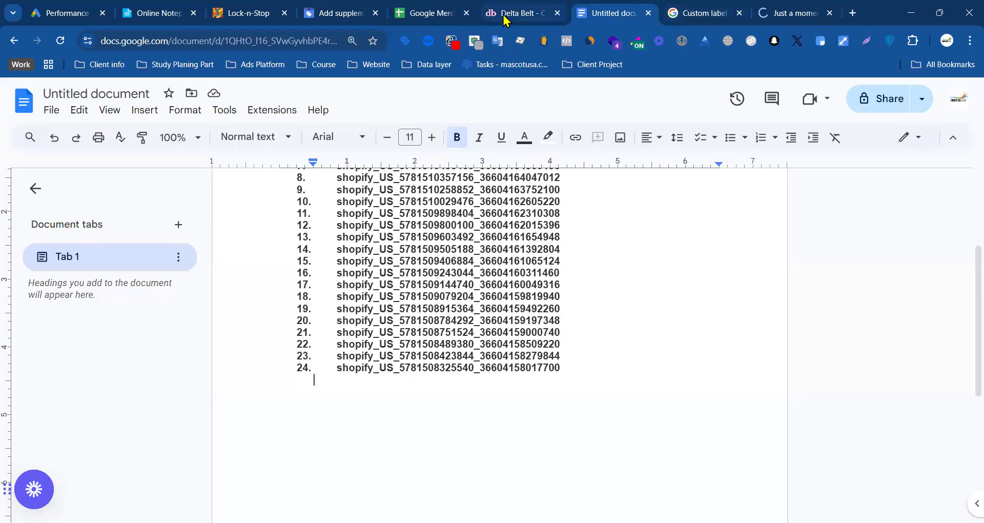
left_click(586, 370)
left_click_drag(587, 370, 277, 215)
left_click(597, 235)
scroll(400, 256, "down", 6)
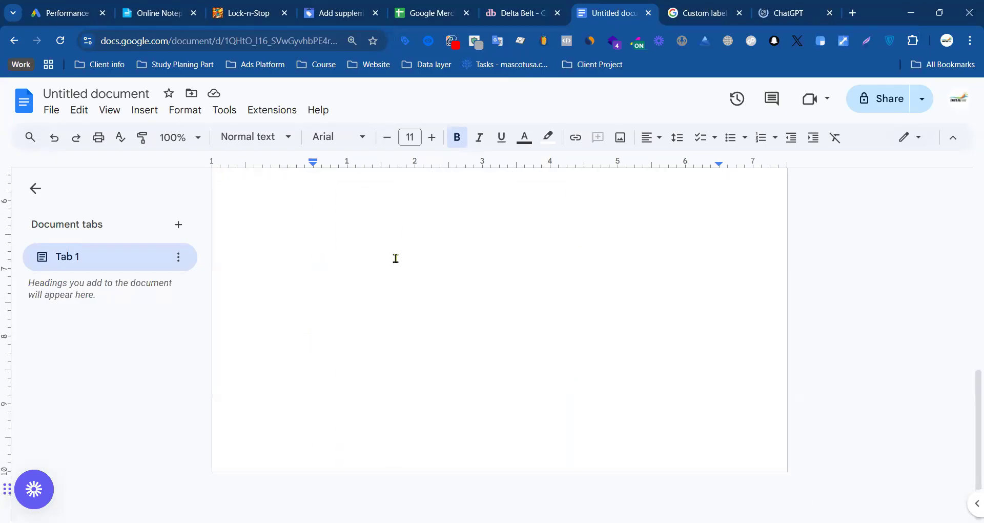
key("Return")
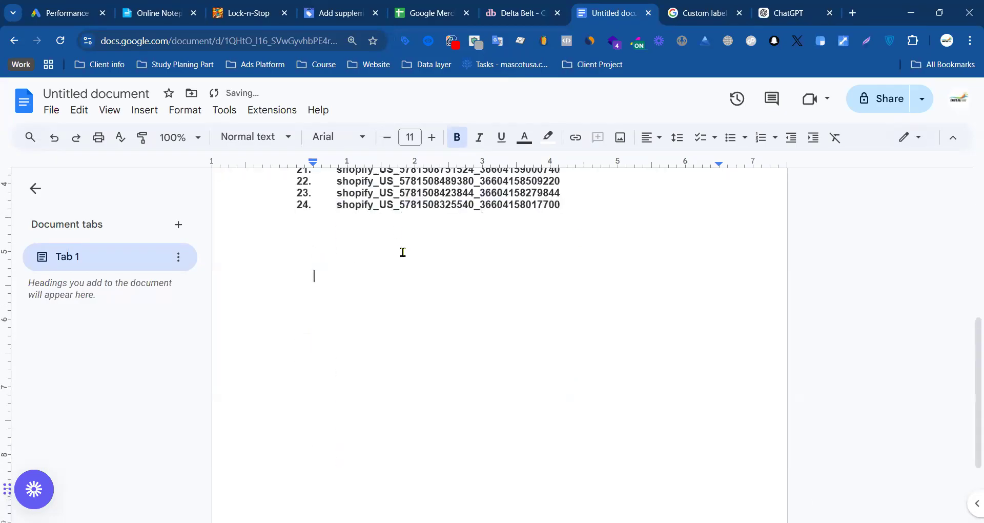
key("ctrl+Return")
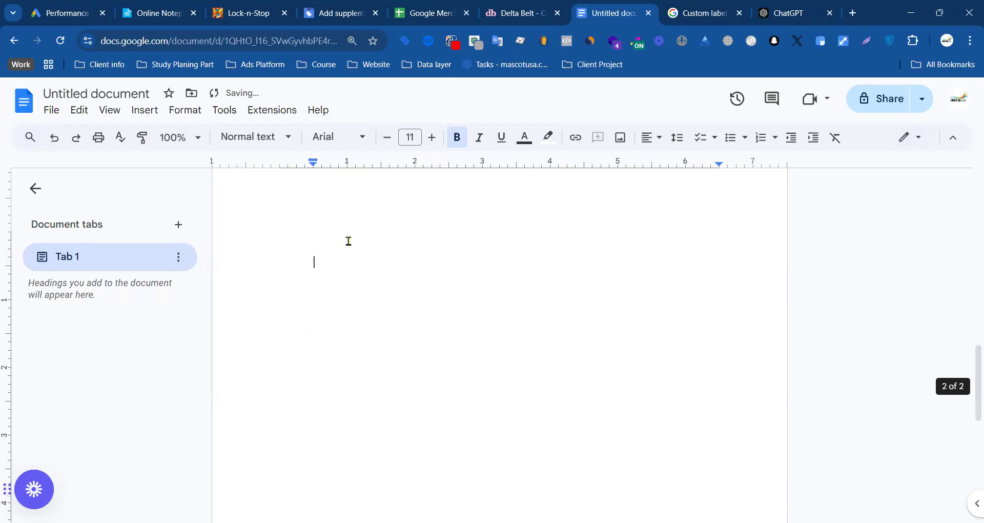
Step: Open the datalayer checker on the store's Pocket Squares collection page and expand the nl_view_item_list event as JSON
left_click(702, 7)
left_click(288, 312)
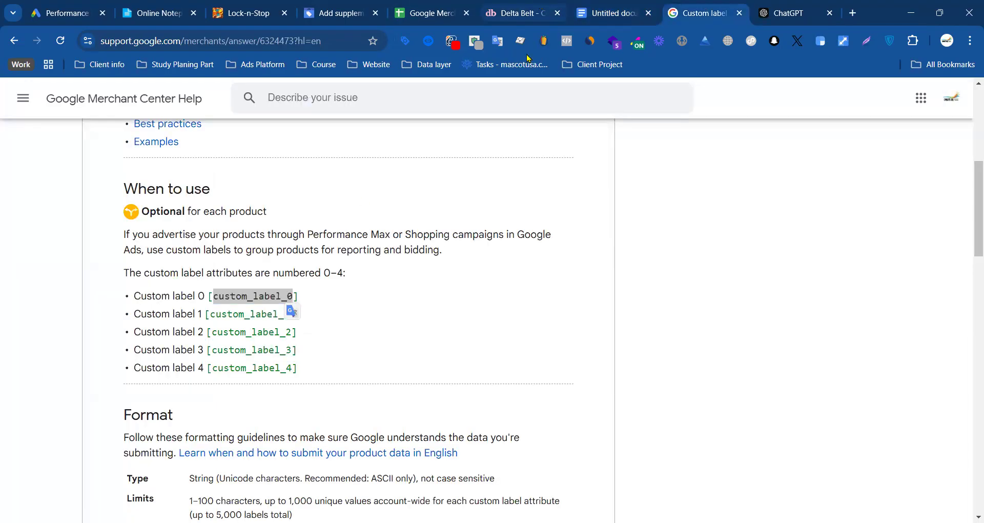
left_click(542, 7)
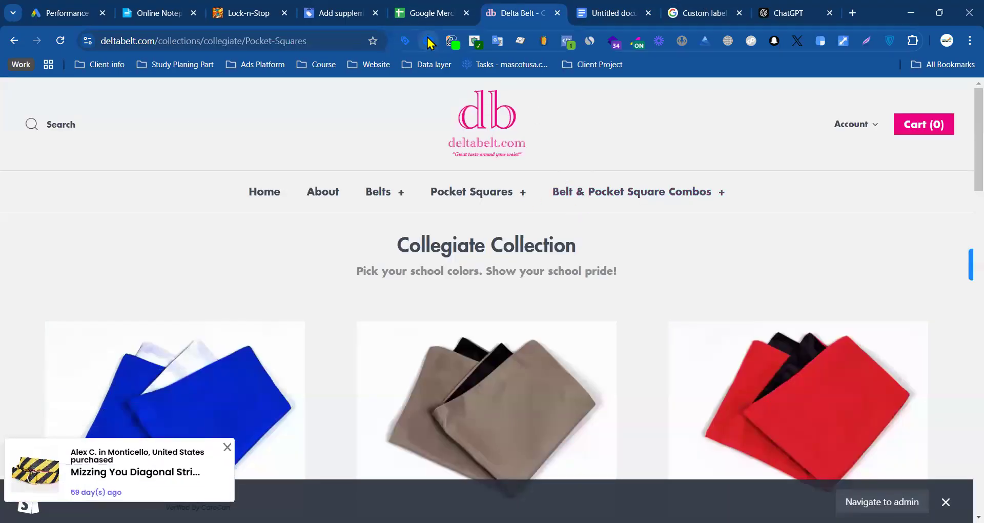
left_click(429, 42)
scroll(328, 175, "down", 2)
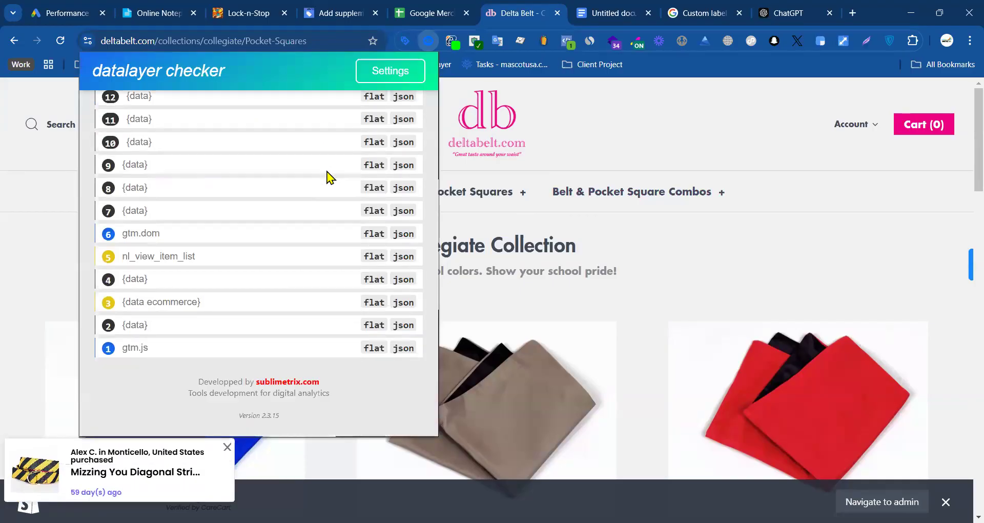
left_click(368, 257)
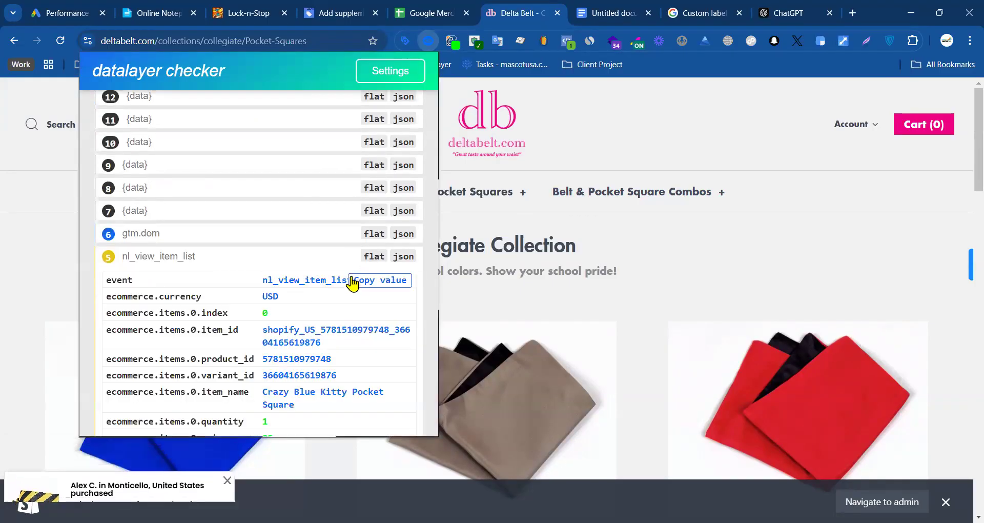
left_click(399, 257)
scroll(267, 277, "down", 4)
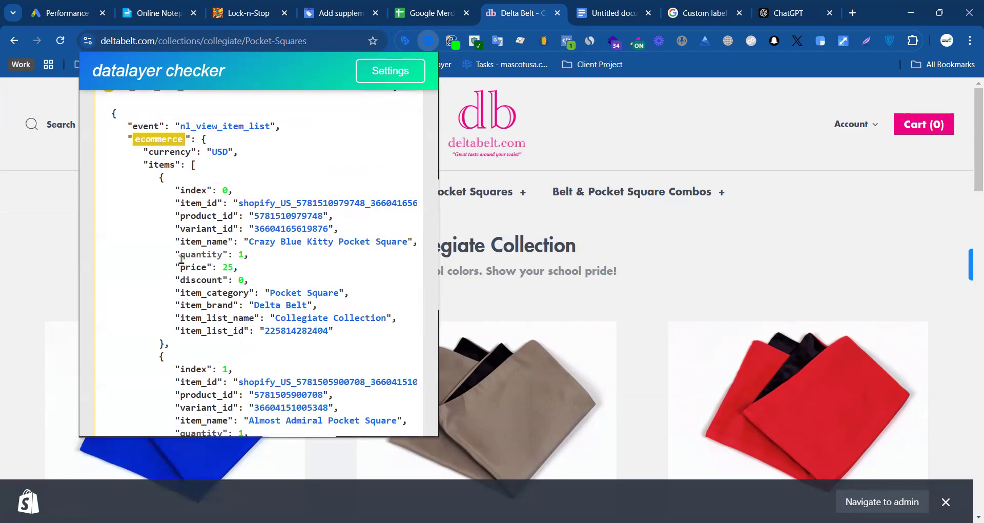
scroll(185, 261, "up", 4)
left_click_drag(112, 283, 229, 264)
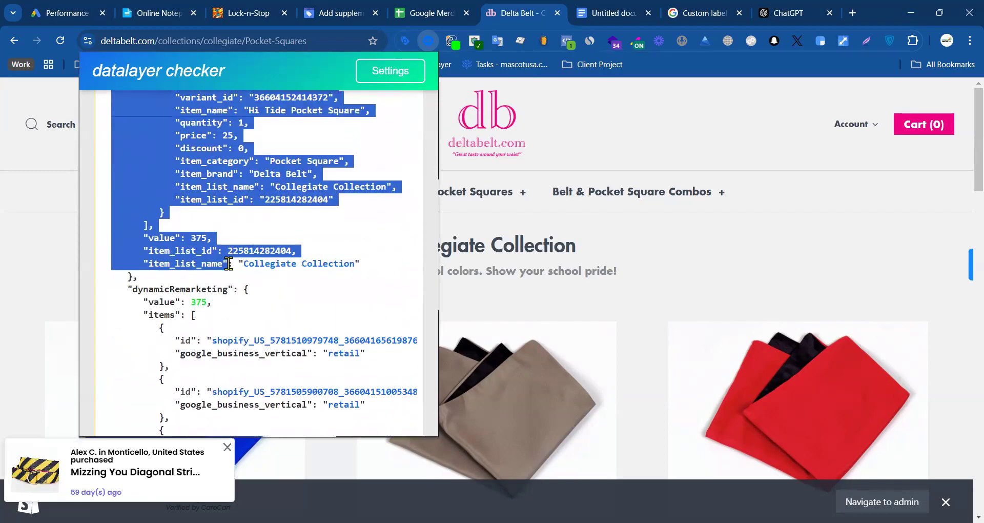
left_click(127, 292)
left_click_drag(128, 290, 264, 259)
scroll(201, 374, "down", 7)
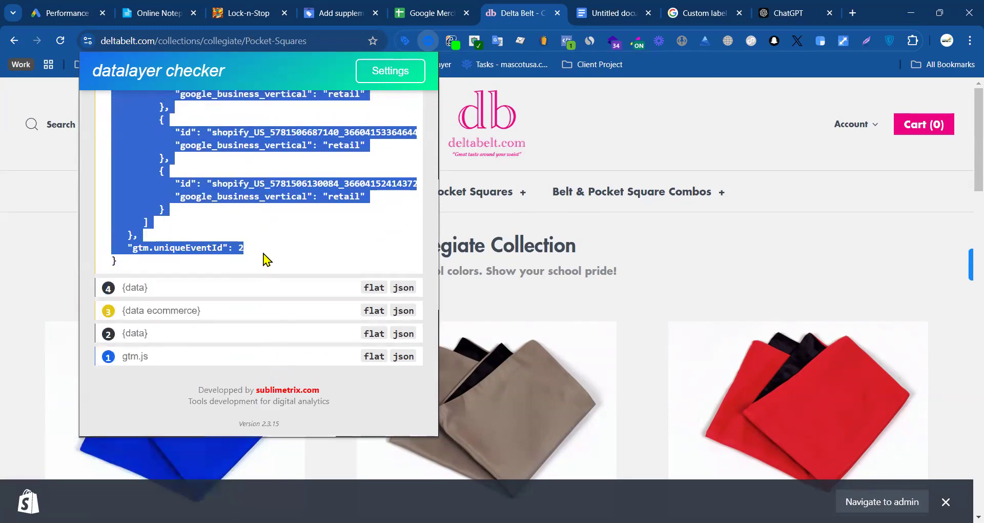
left_click(311, 253)
Step: Select and copy the nl_view_item_list JSON from the start of dynamicRemarketing to the end of the event
scroll(312, 255, "up", 1)
left_click_drag(250, 320, 140, 295)
left_click_drag(137, 337, 120, 326)
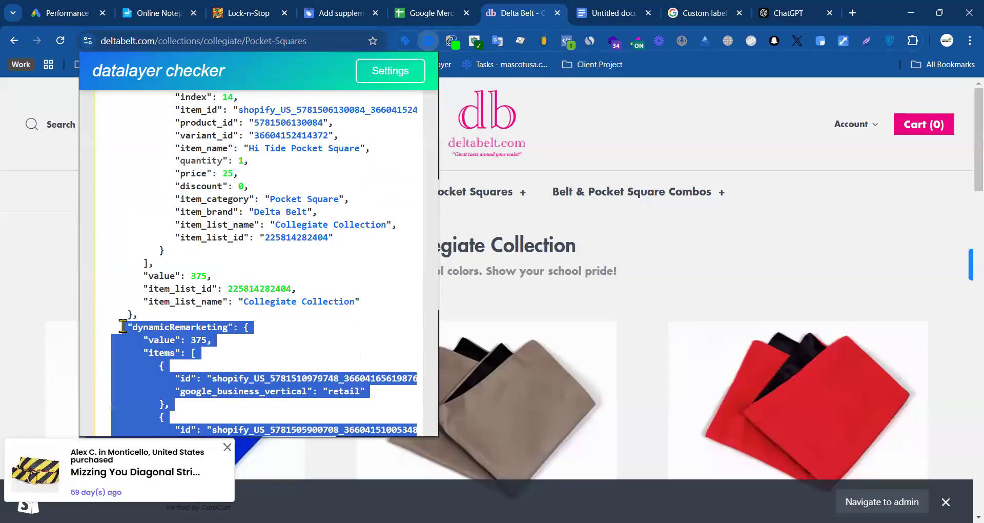
Step: Switch to the Google Doc and paste the copied dynamicRemarketing JSON after the numbered belt IDs
left_click(786, 13)
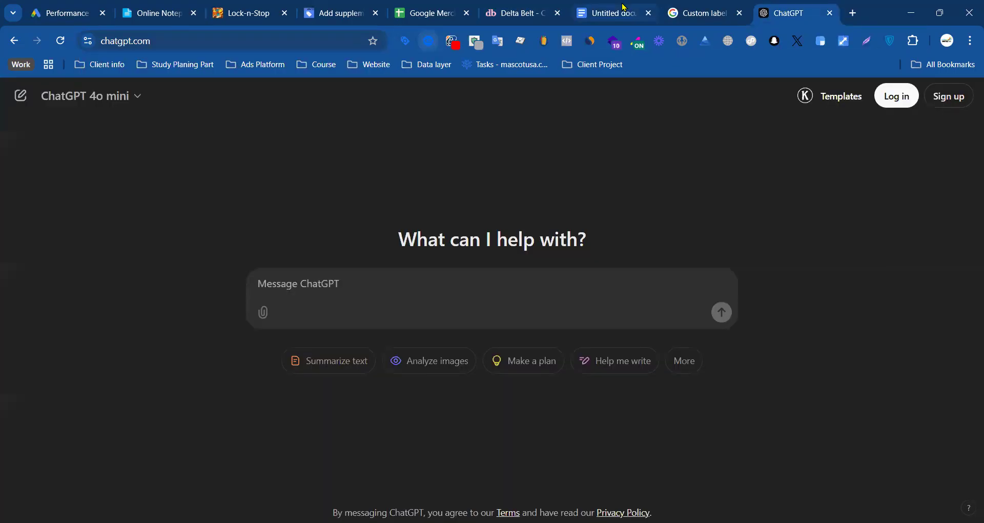
left_click(624, 8)
left_click(330, 275)
key("ctrl+v")
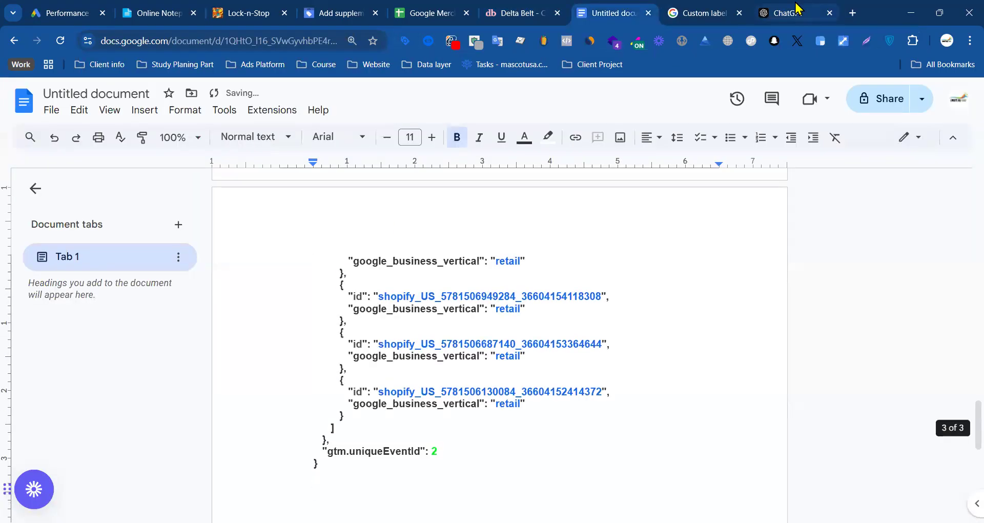
Step: In ChatGPT, write "This is the product information data layer for ecommerce website. How you are understanding purpose" and paste the copied JSON in braces
left_click(786, 13)
type("ths")
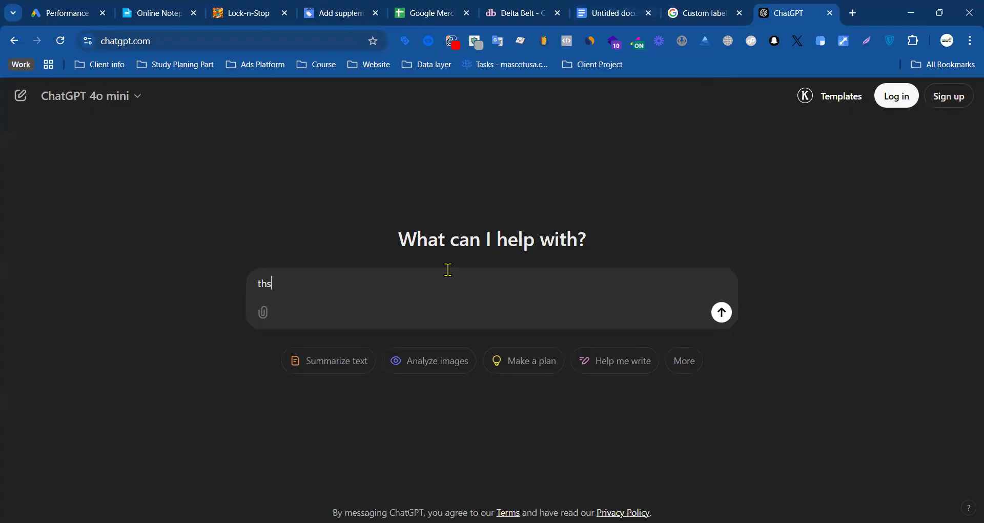
key("BackSpace")
key("BackSpace")
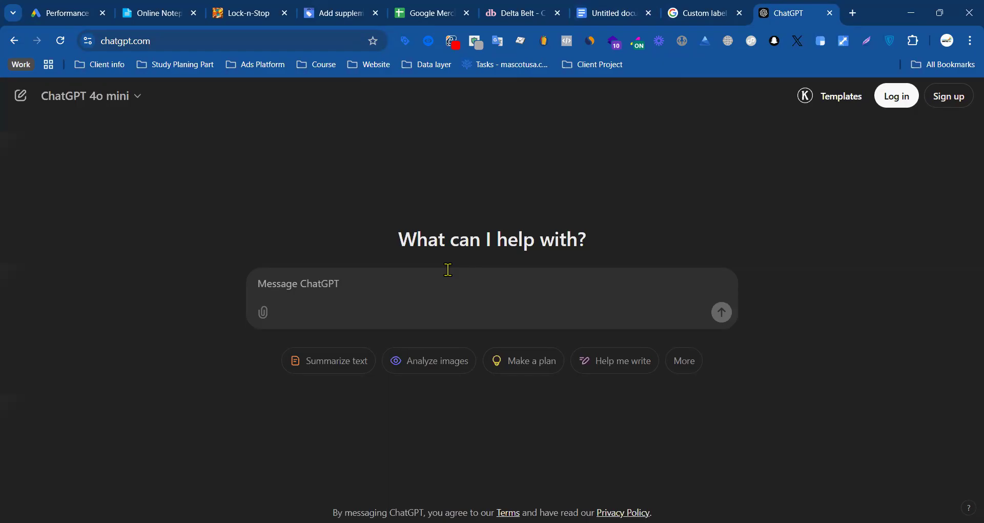
type("This is the product information")
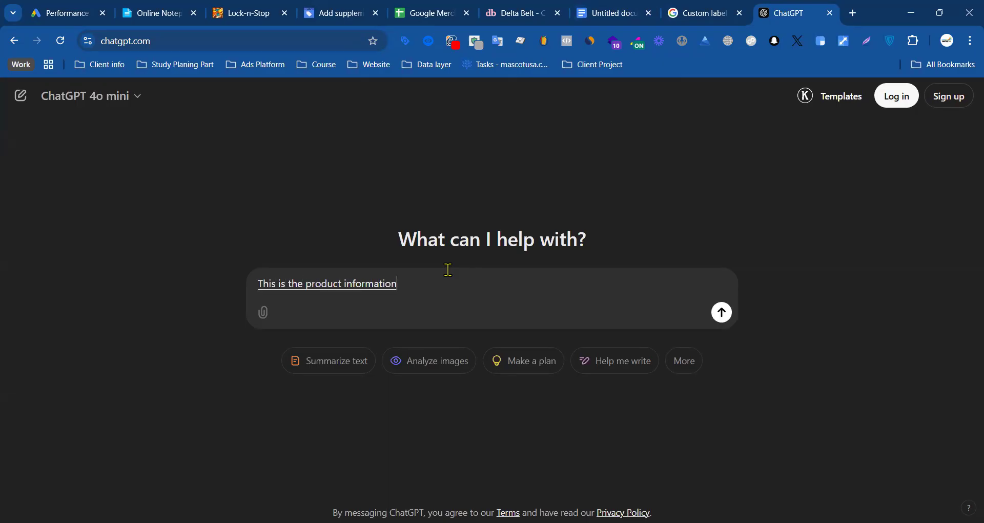
type(" data layer for ecommerce website.")
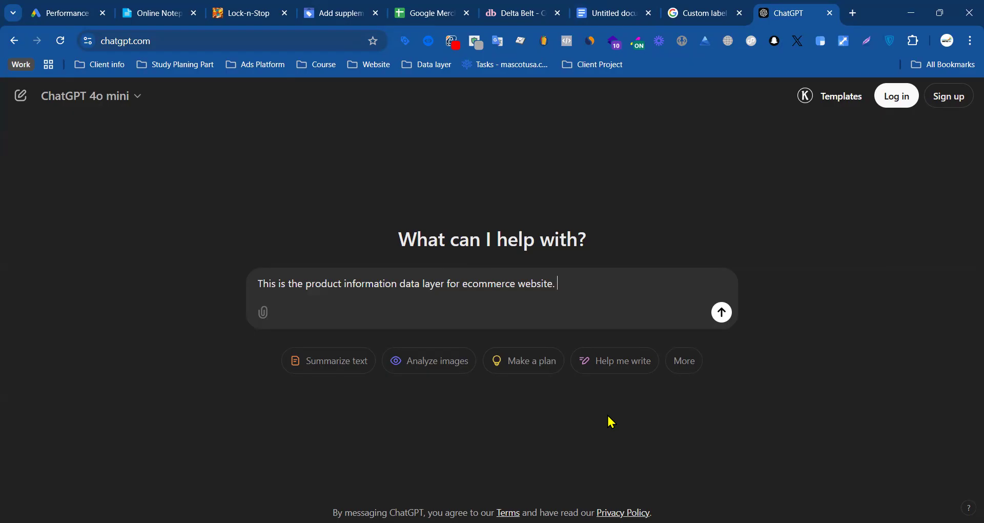
type(" How you are understanding purpose")
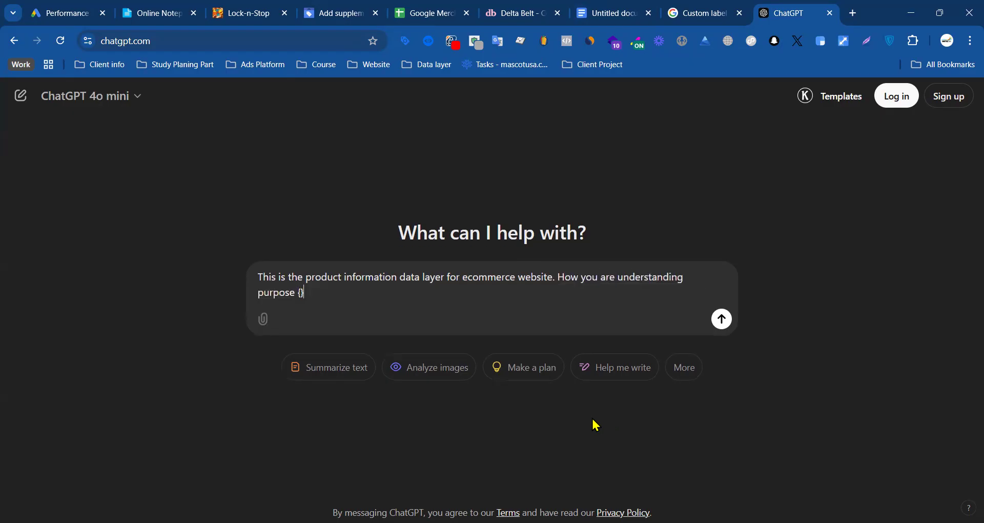
type(" {")
key("ctrl+v")
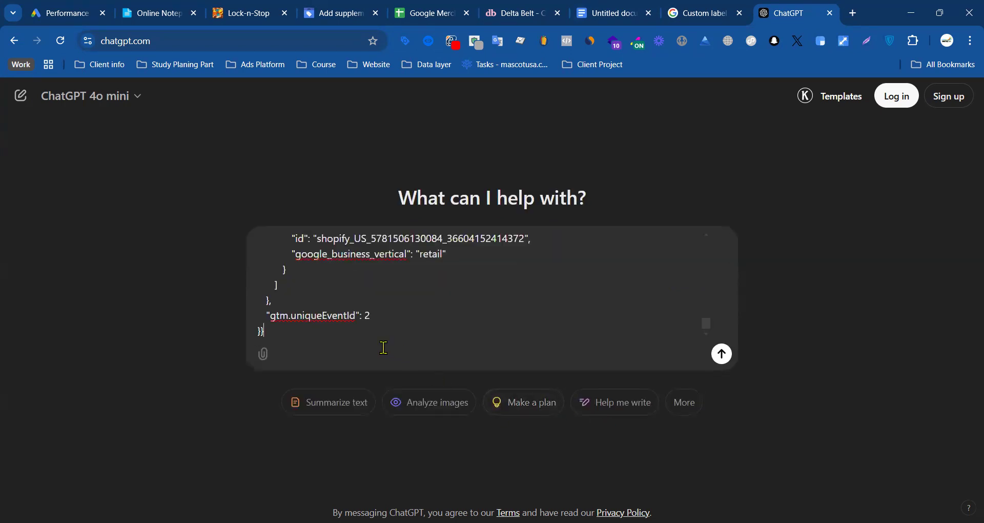
Step: Add "Please make it one document file and separately, you can create just fine product item id", submit the prompt, and stay logged out
key("shift+Return")
key("shift+Return")
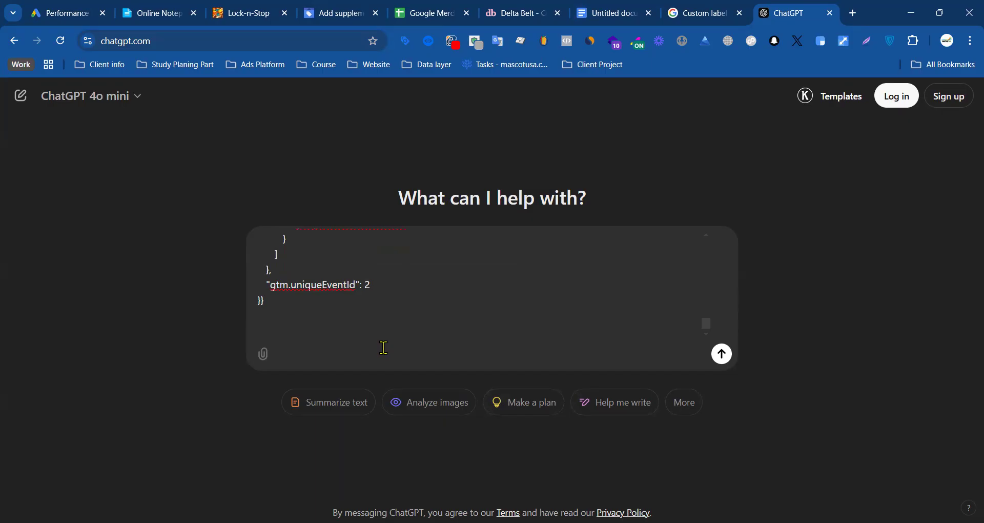
type("Please make it one document file")
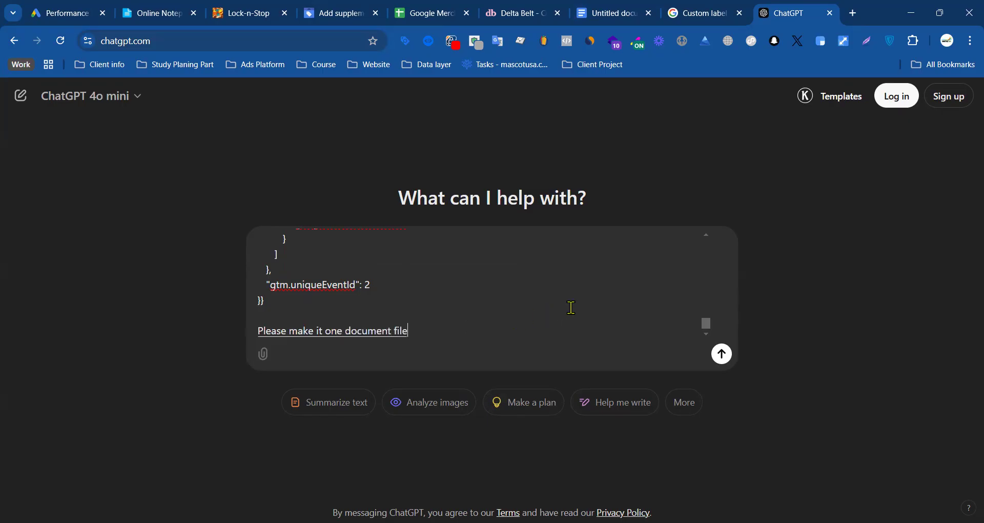
type(" and separately")
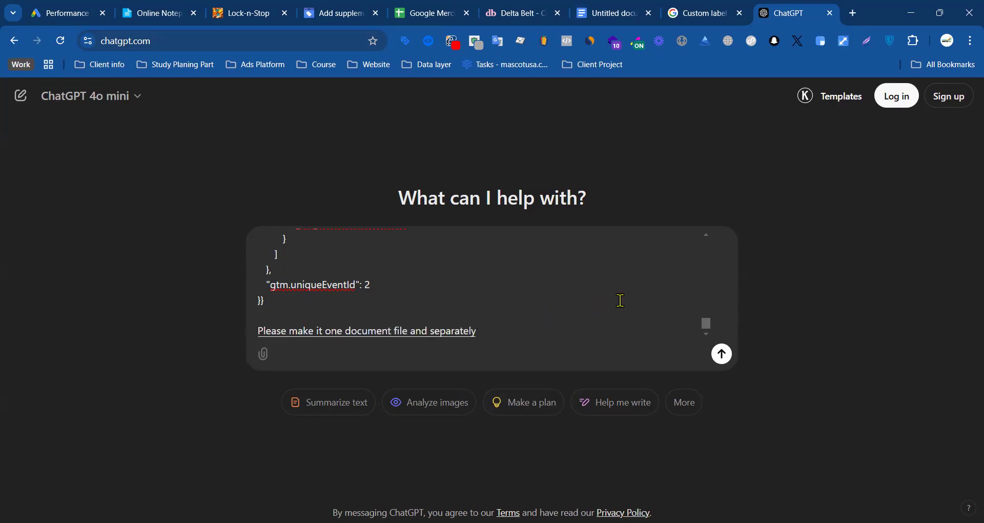
type(", you can create just fine product")
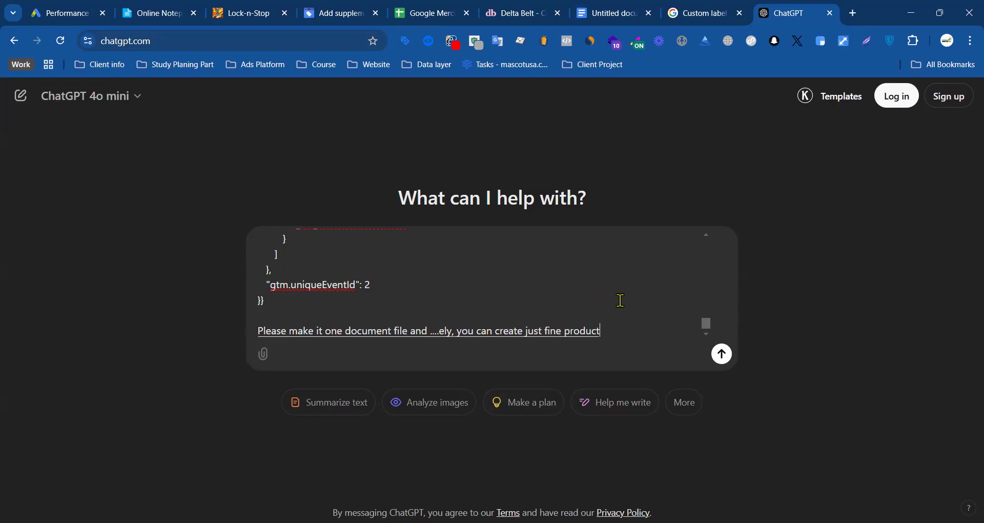
type(" item id")
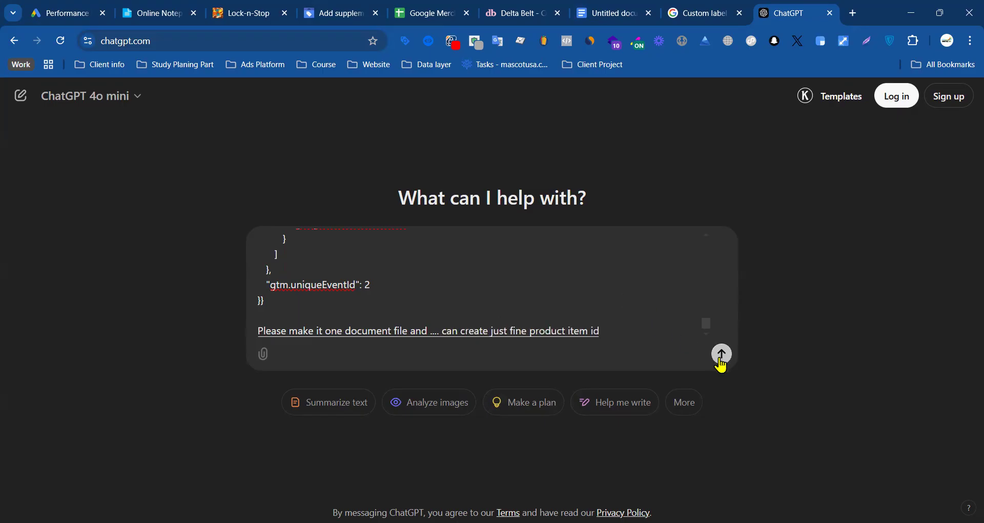
left_click(722, 356)
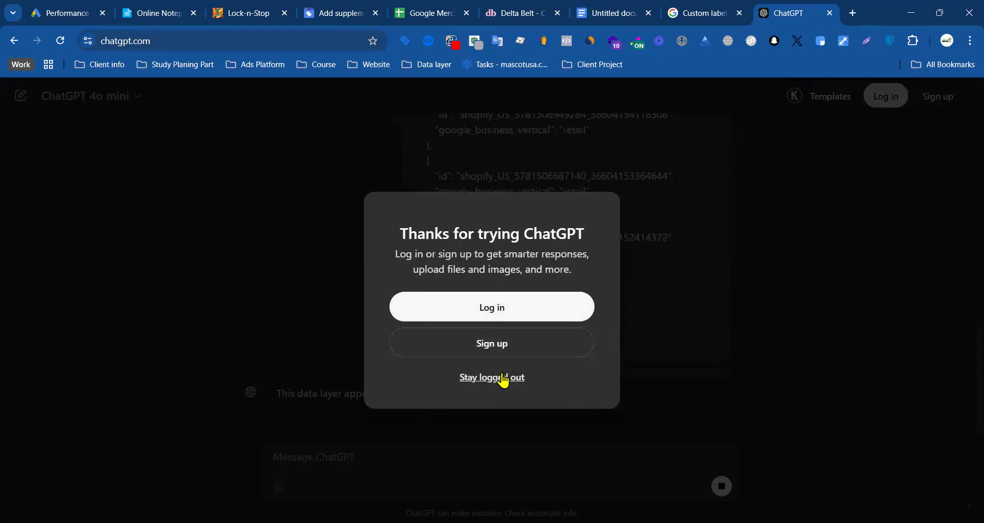
left_click(492, 378)
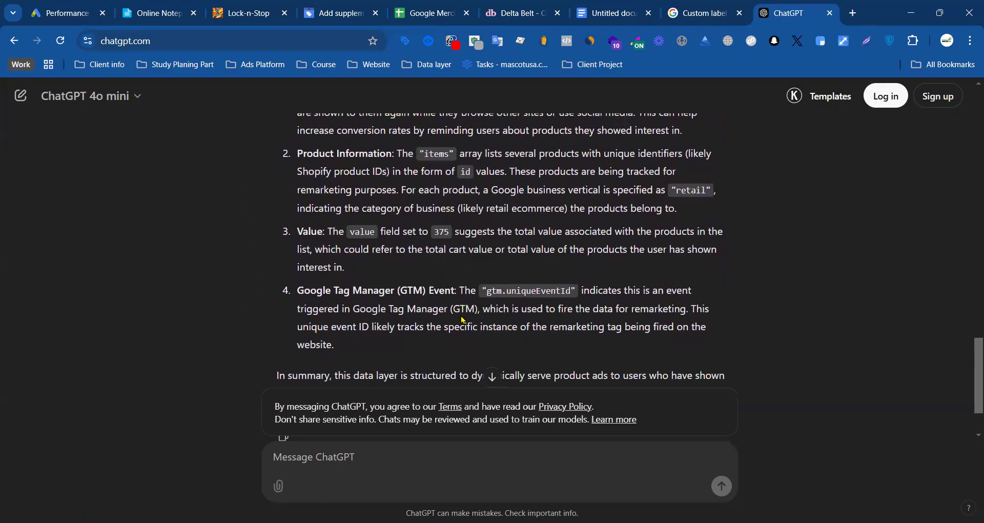
Step: Review ChatGPT's explanation of the data layer and begin a follow-up message with "Please"
scroll(477, 317, "down", 1)
scroll(502, 313, "up", 6)
scroll(502, 312, "down", 6)
left_click(366, 447)
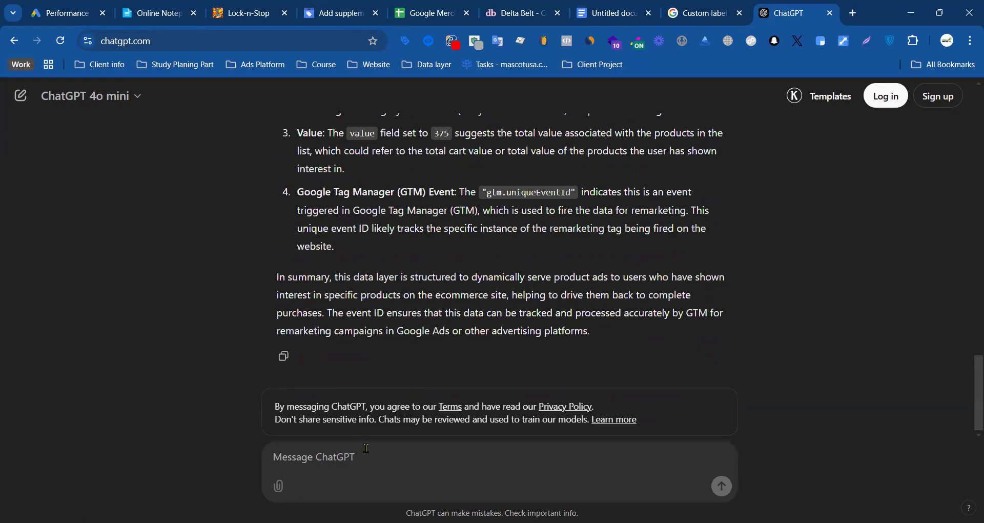
type("pleaee")
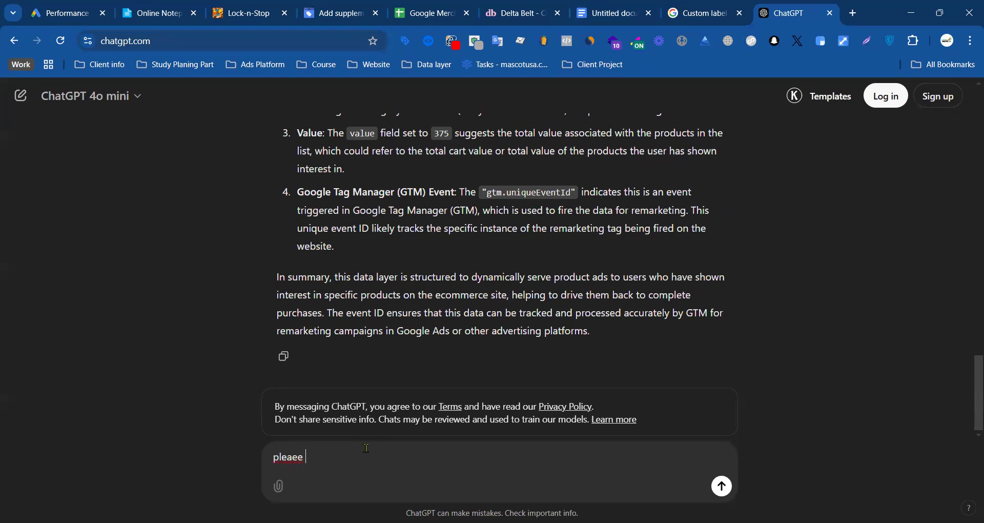
key("BackSpace")
key("BackSpace")
key("BackSpace")
type("Ple")
scroll(428, 328, "up", 10)
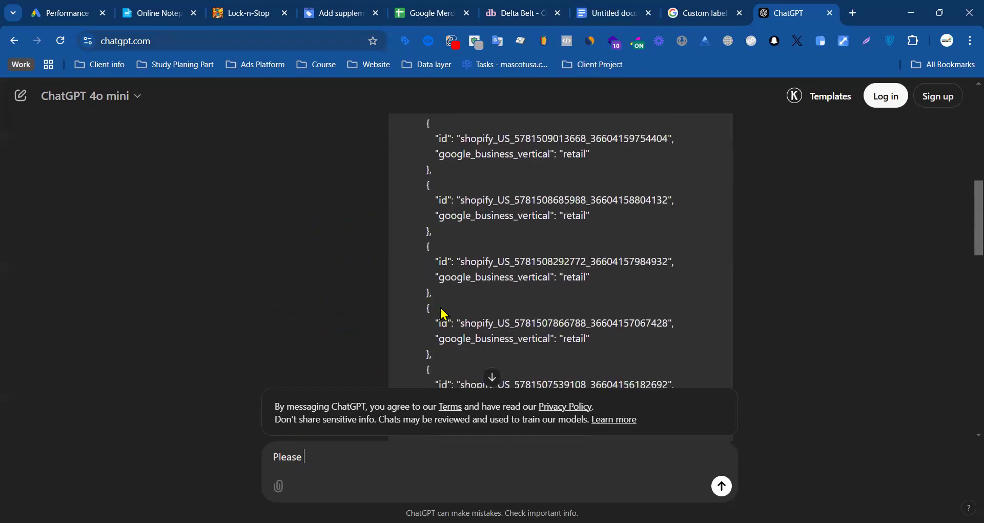
scroll(444, 314, "down", 10)
Step: Switch to the Google Doc and check the format of the numbered belt IDs on the first page
left_click(589, 15)
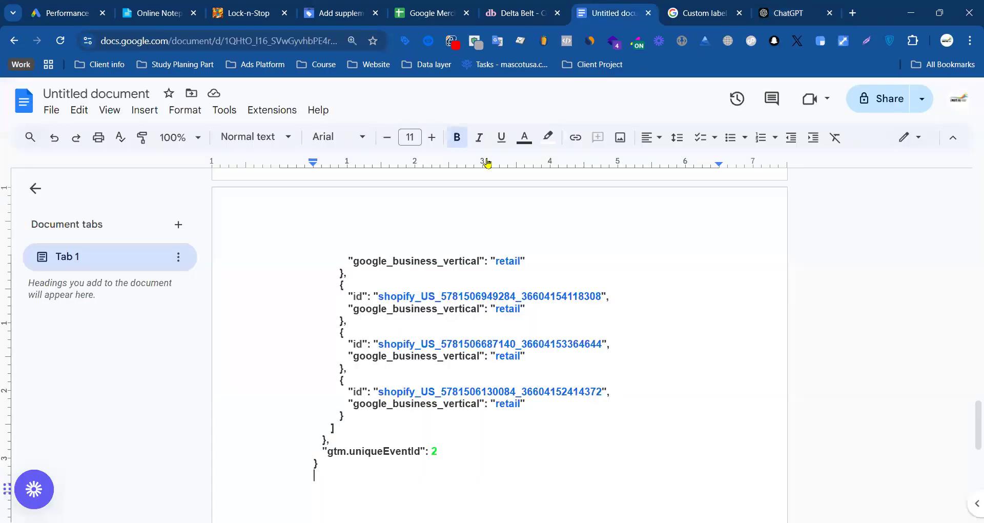
scroll(358, 256, "up", 20)
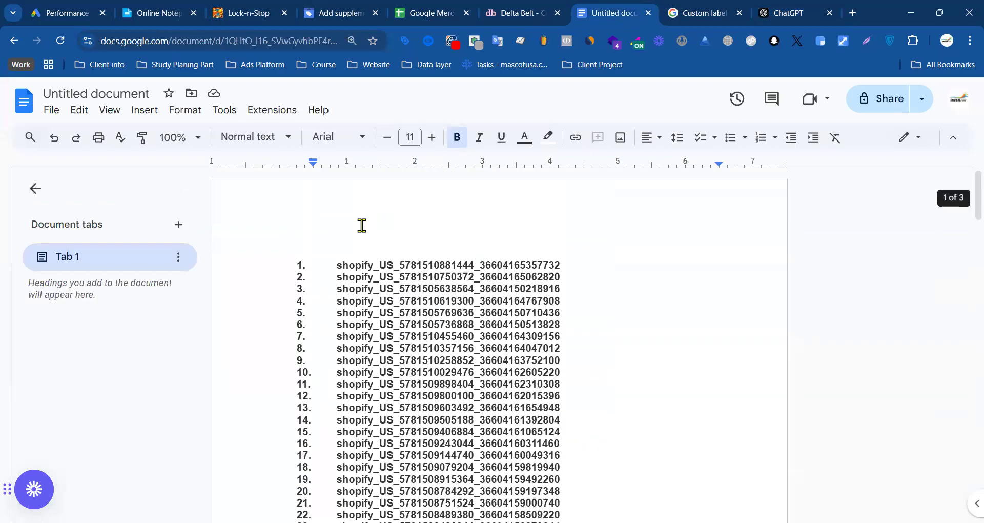
left_click_drag(332, 256, 393, 322)
left_click(450, 186)
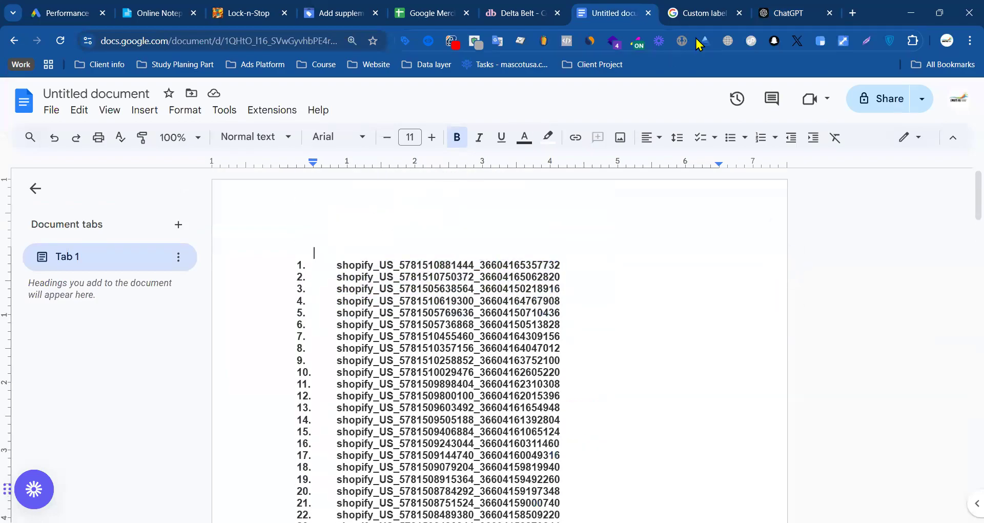
Step: Return to ChatGPT, complete the follow-up as "Please find just id make one Excel file", and send it
left_click(783, 14)
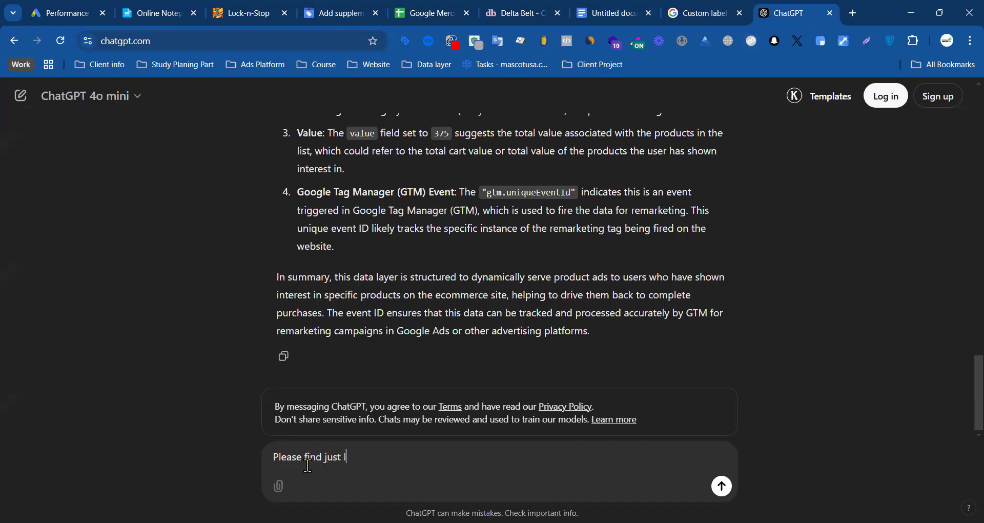
scroll(459, 254, "up", 10)
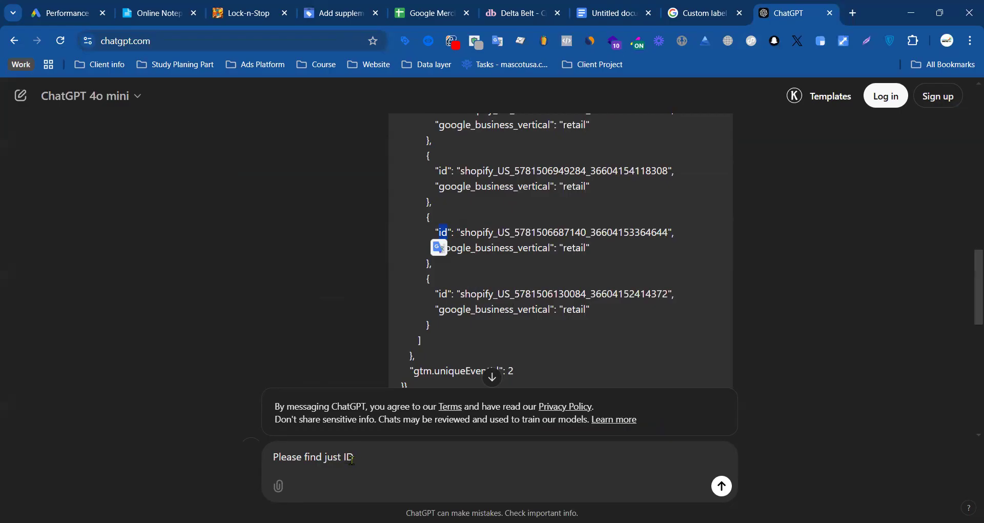
left_click_drag(355, 456, 351, 458)
type("id make one EXel file")
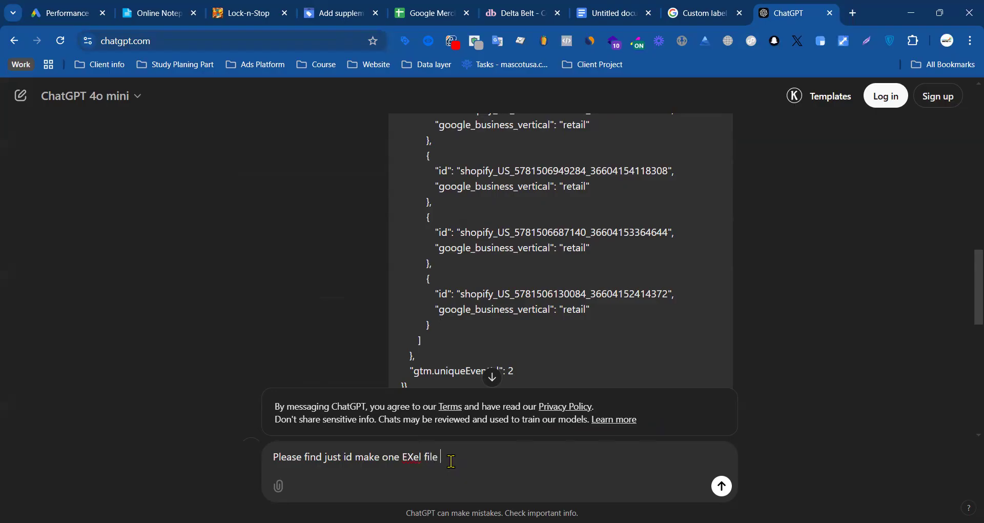
left_click(472, 49)
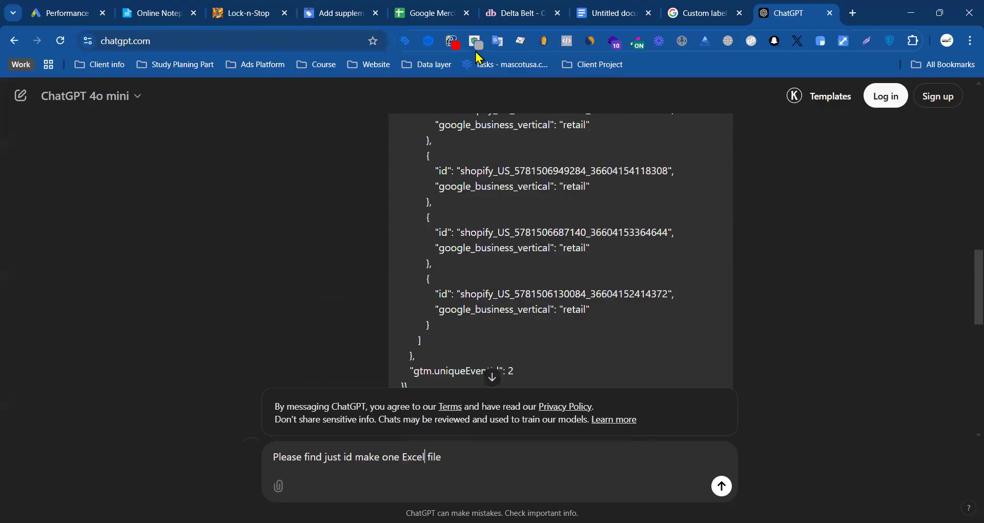
left_click(721, 486)
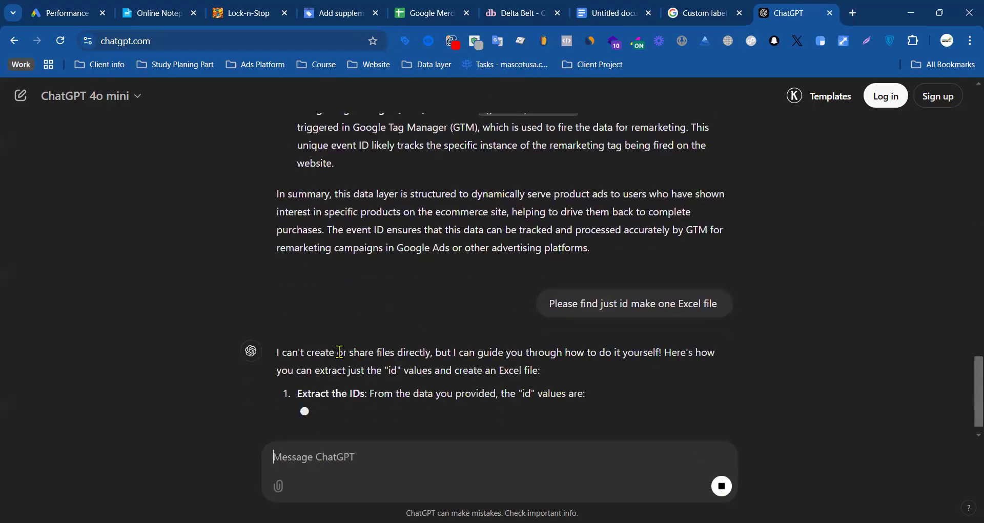
Step: Review ChatGPT's reply and copy the code block listing the extracted Pocket Squares ID values
left_click_drag(335, 352, 408, 352)
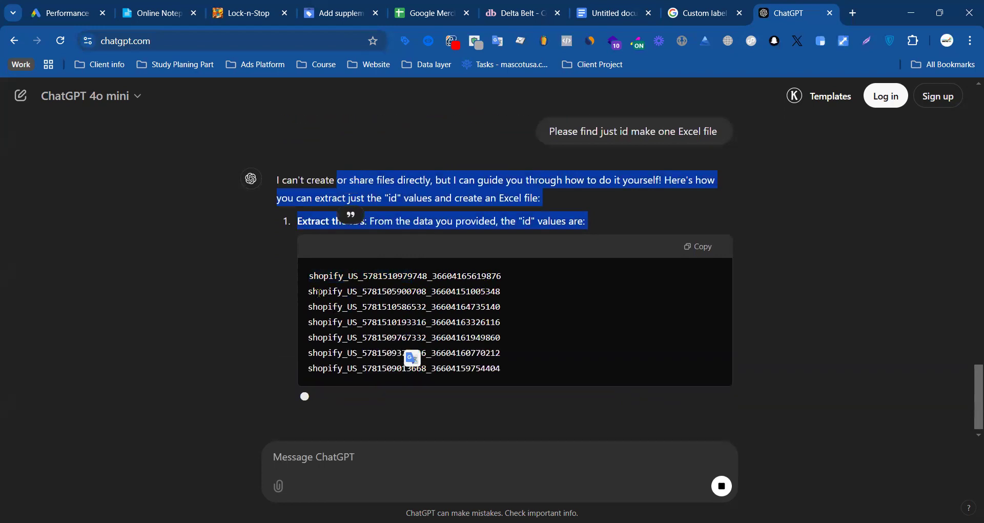
scroll(495, 274, "down", 1)
scroll(490, 277, "down", 2)
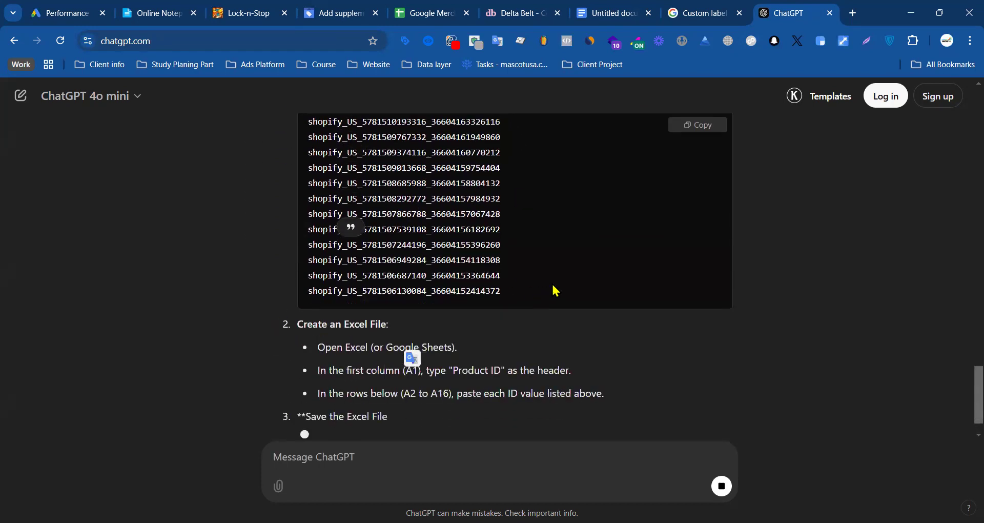
scroll(614, 241, "up", 3)
left_click(695, 125)
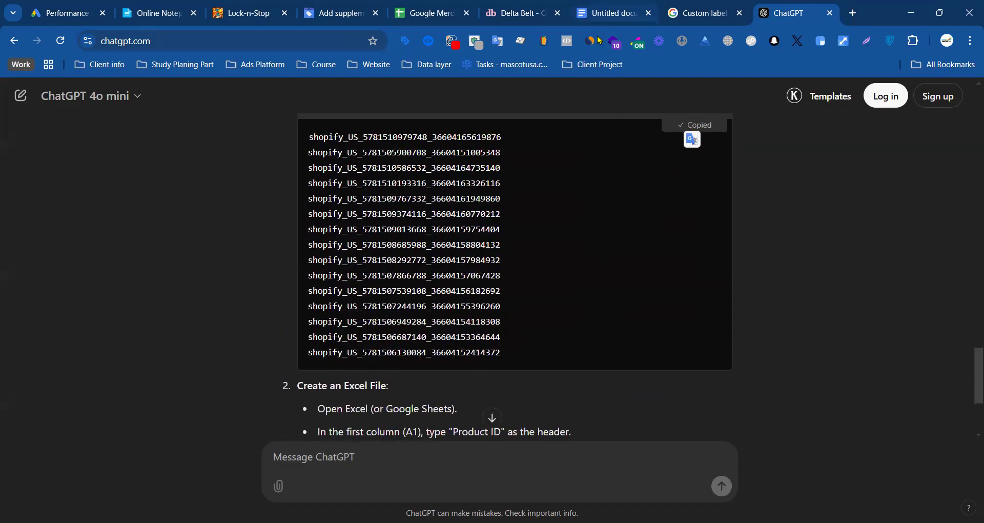
Step: Switch to the Google Doc and delete the pasted dynamicRemarketing JSON and surplus blank lines below the 24 numbered belt IDs
left_click(607, 13)
scroll(343, 318, "down", 10)
scroll(347, 317, "up", 5)
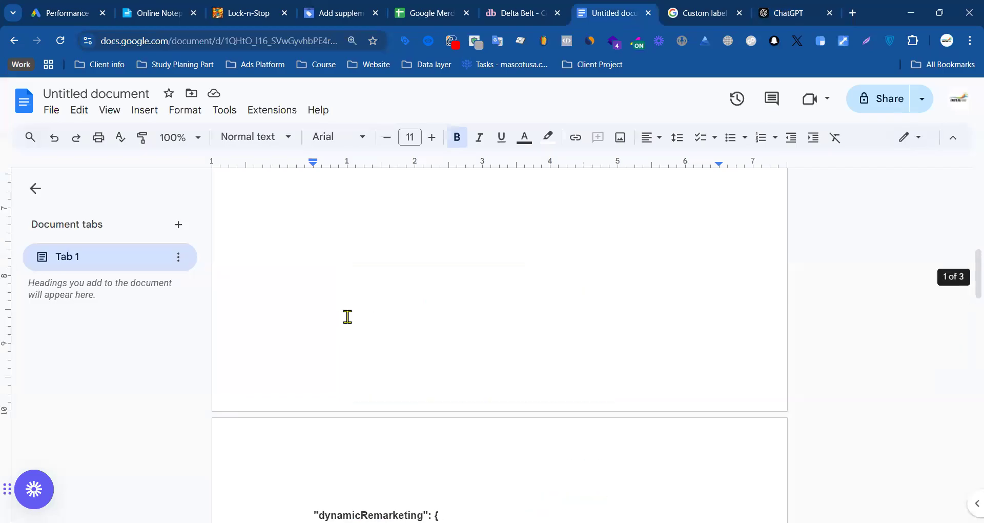
left_click_drag(314, 262, 454, 441)
scroll(345, 412, "down", 4)
scroll(437, 439, "down", 6)
scroll(454, 441, "up", 3)
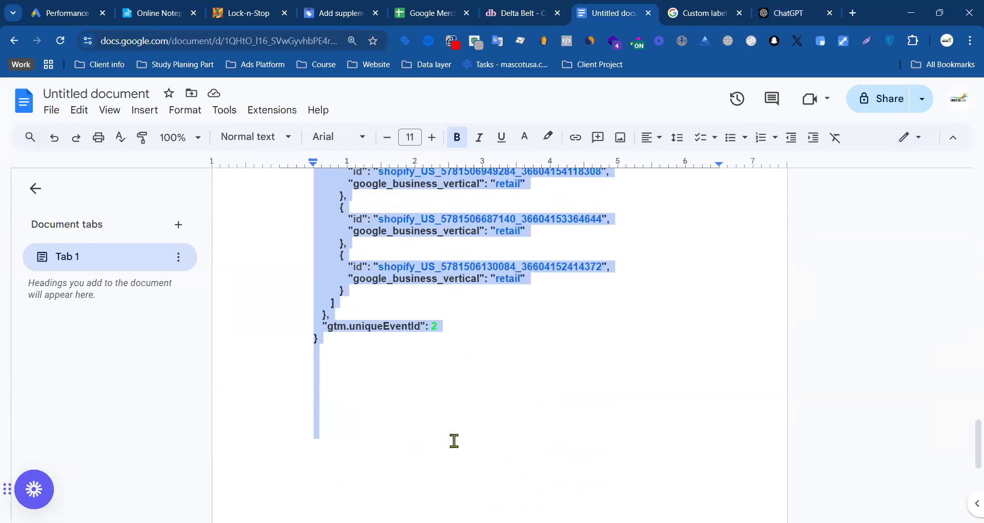
key("Delete")
scroll(352, 408, "up", 5)
scroll(345, 398, "down", 3)
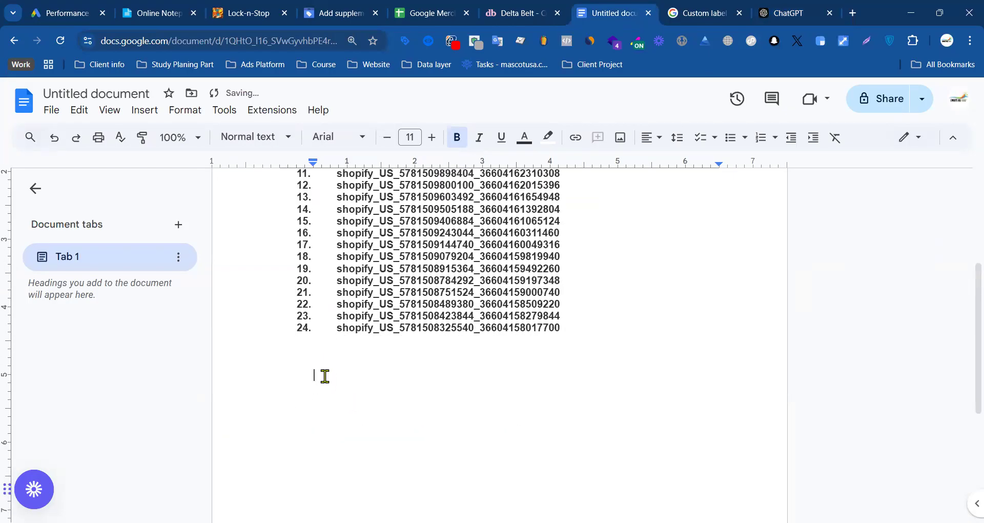
Step: Paste the copied Pocket Squares IDs below the numbered belt list and select all of the pasted IDs
key("ctrl+v")
left_click_drag(314, 285, 595, 469)
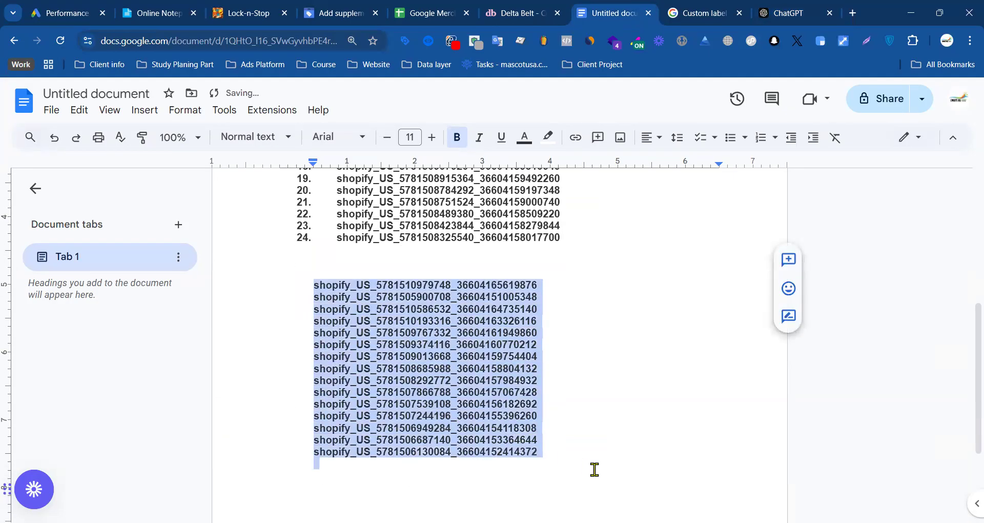
Step: Switch to the Belts feed spreadsheet and close it without changing its columns
left_click(434, 6)
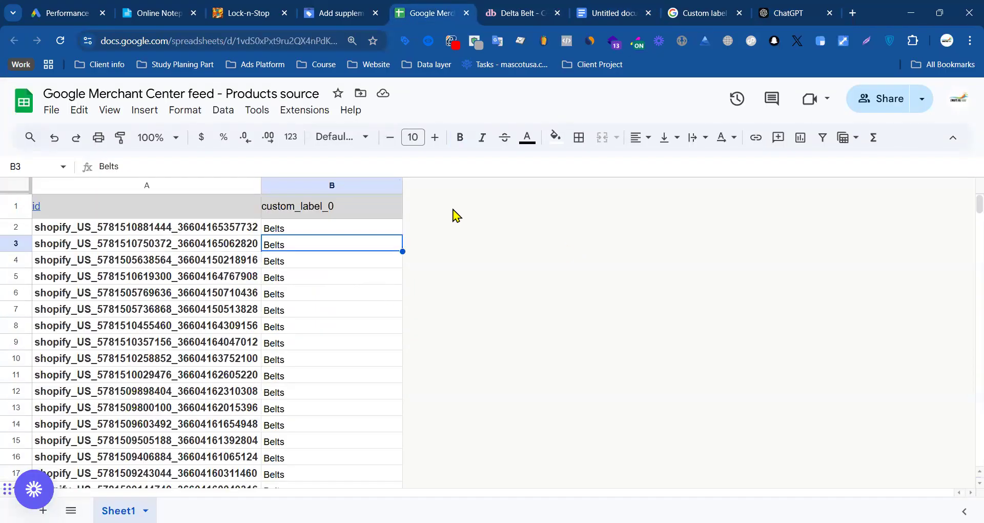
right_click(369, 185)
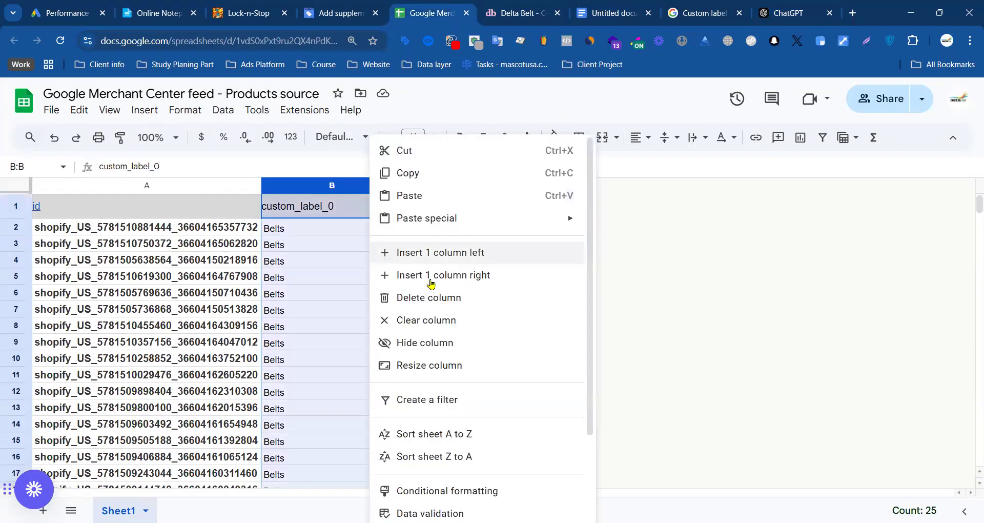
left_click(696, 275)
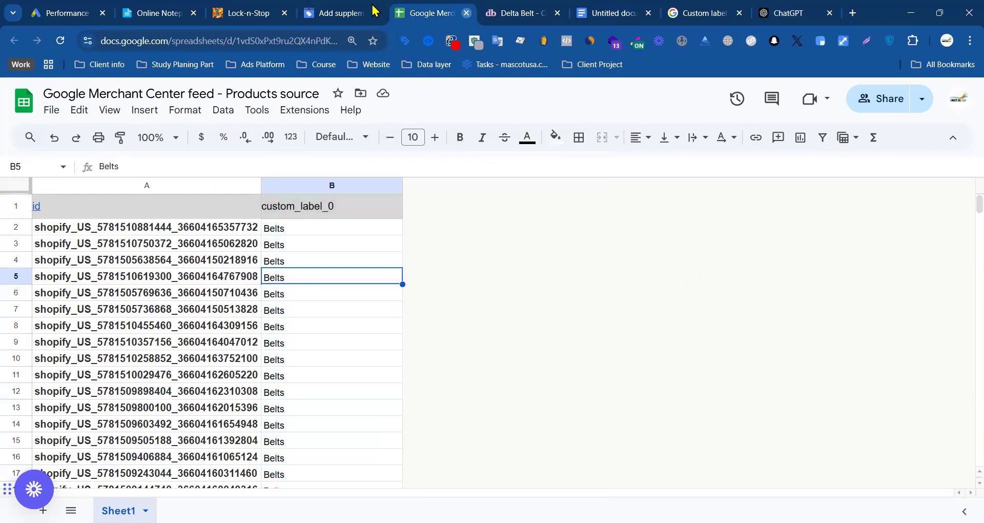
left_click(466, 12)
Step: In Merchant Center, choose Google Sheets for the supplemental product data and create a new spreadsheet from the template
left_click(340, 12)
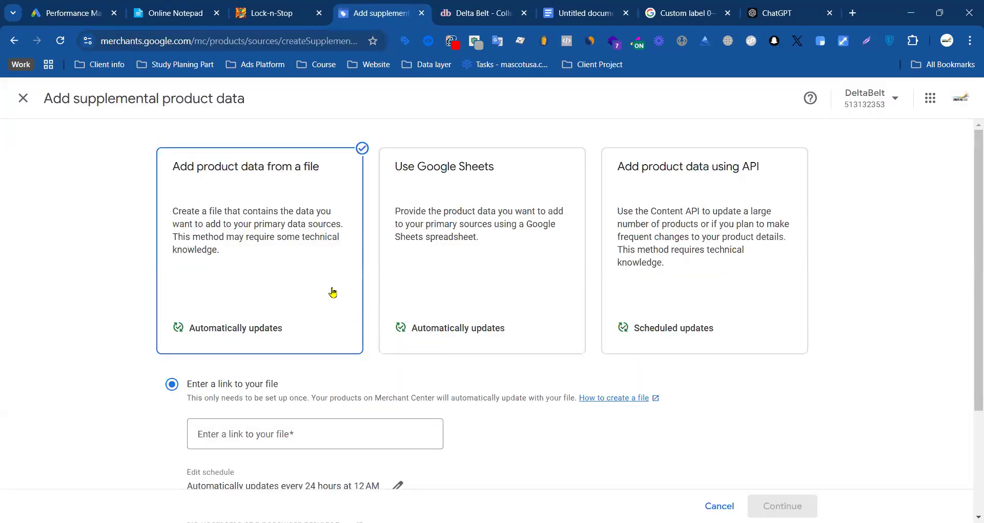
left_click(479, 219)
scroll(378, 255, "down", 2)
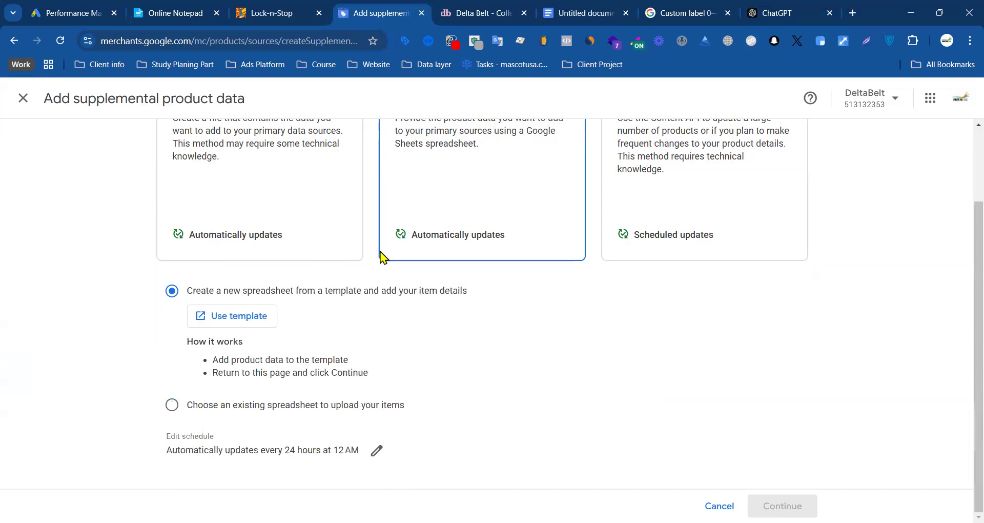
left_click(267, 315)
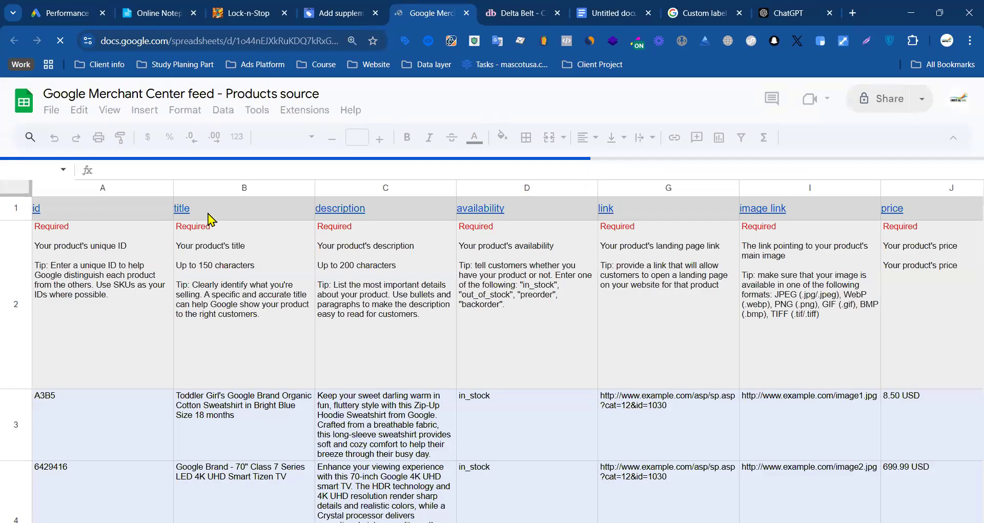
Step: Delete rows 2 to 6, including the instructions and example products, from the new template spreadsheet
left_click_drag(301, 223, 224, 186)
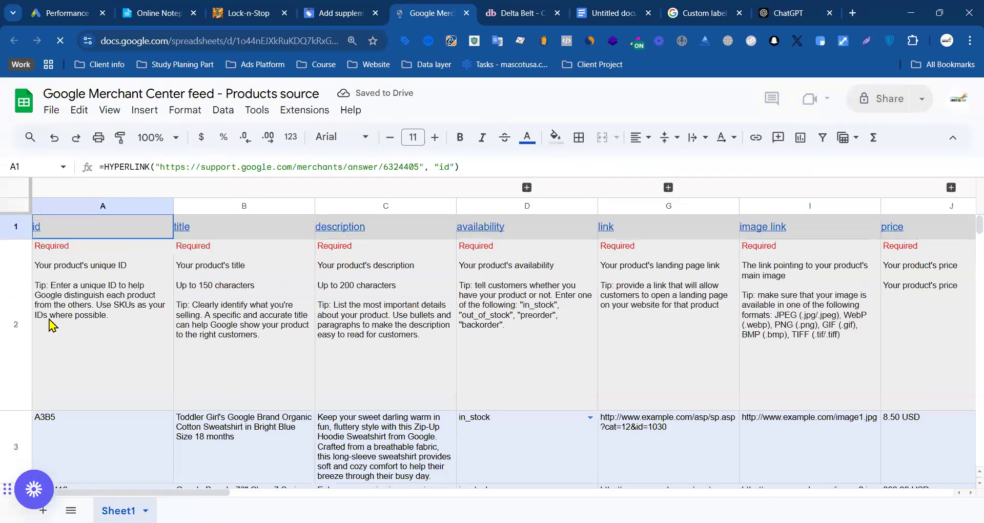
left_click(228, 207)
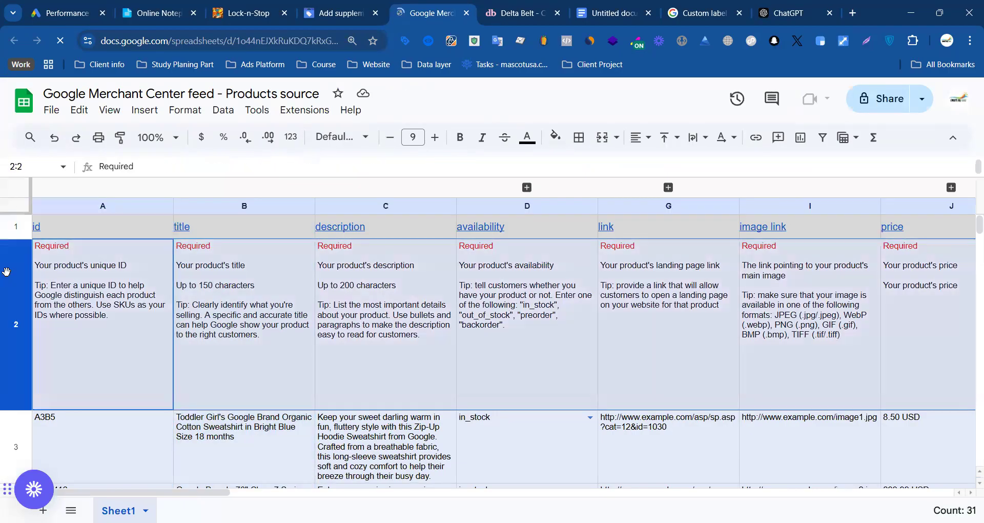
left_click(8, 275)
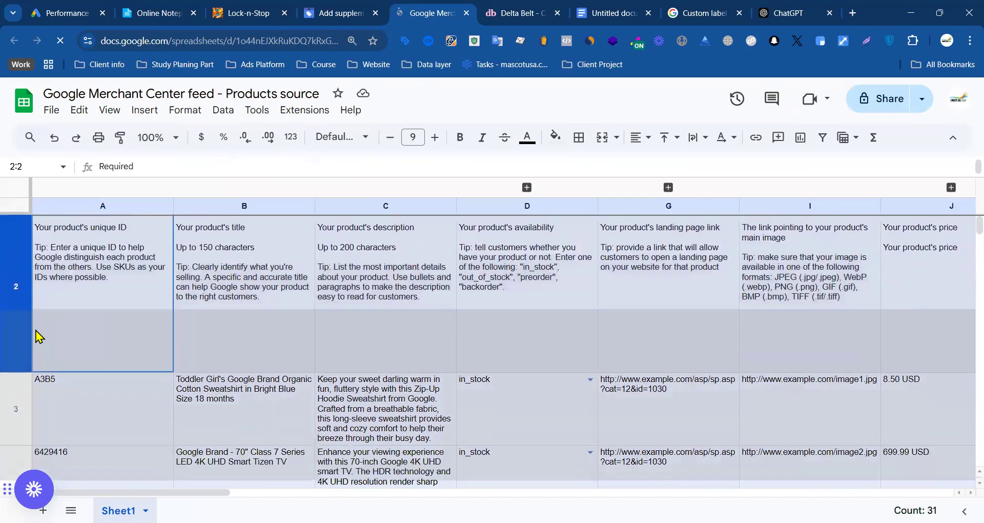
left_click(80, 300)
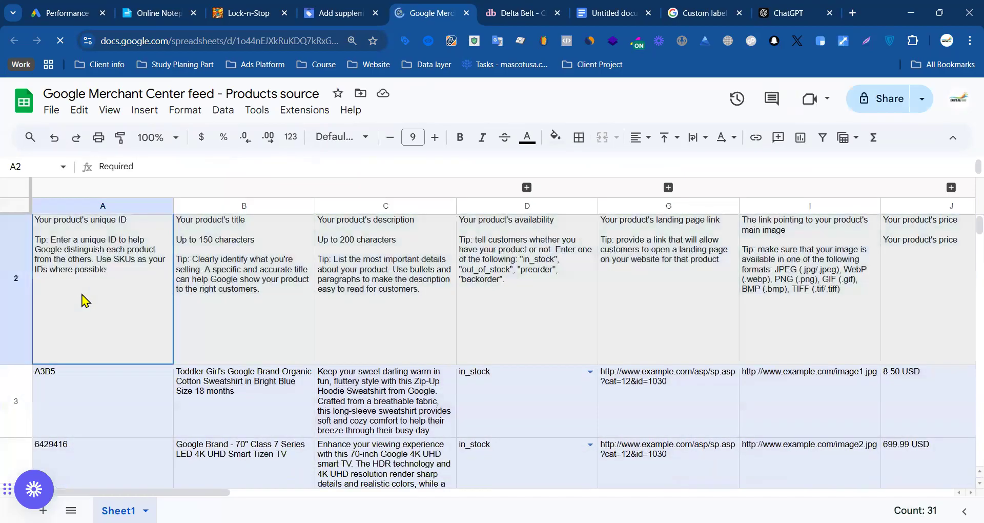
scroll(87, 395, "down", 2)
left_click_drag(91, 397, 88, 395)
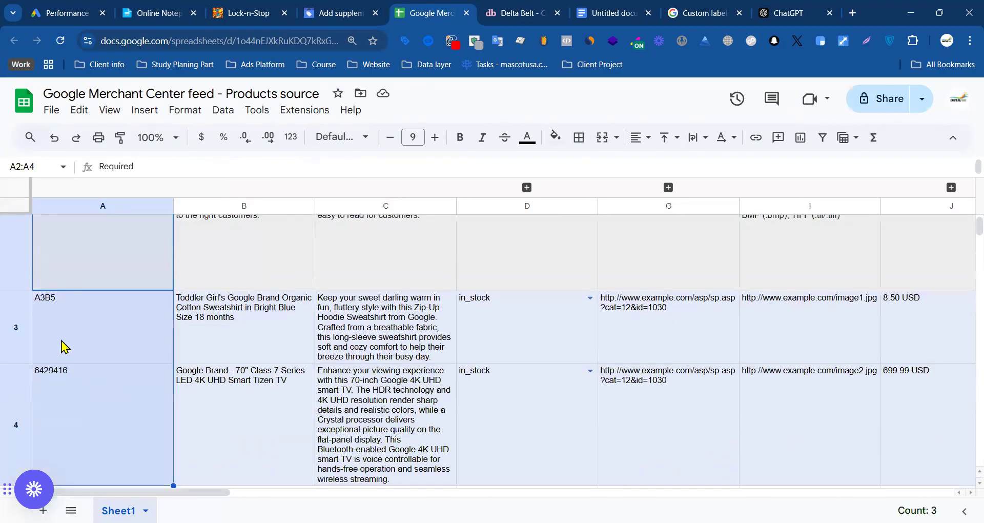
left_click(6, 261)
scroll(35, 357, "down", 1)
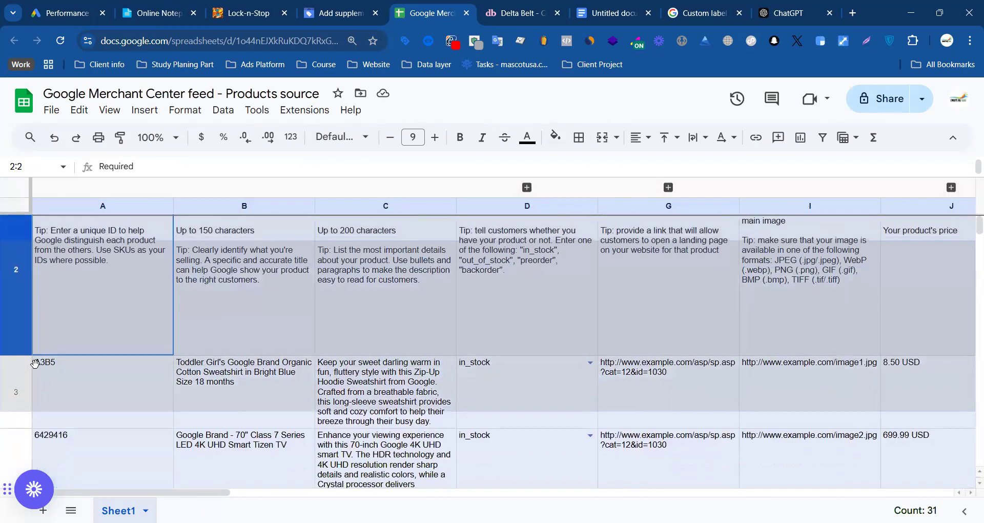
left_click_drag(15, 310, 16, 309)
left_click_drag(23, 249, 31, 361)
scroll(29, 372, "down", 3)
right_click(58, 292)
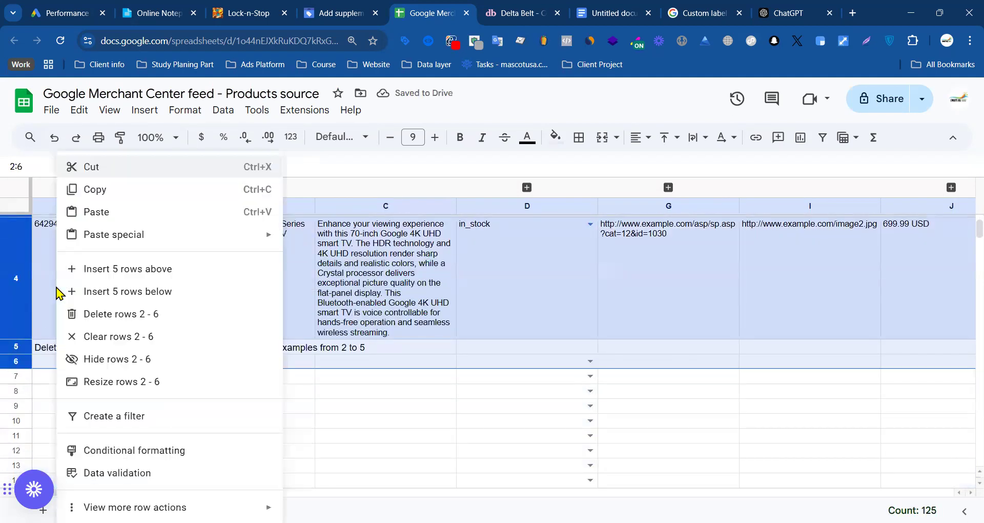
left_click(134, 315)
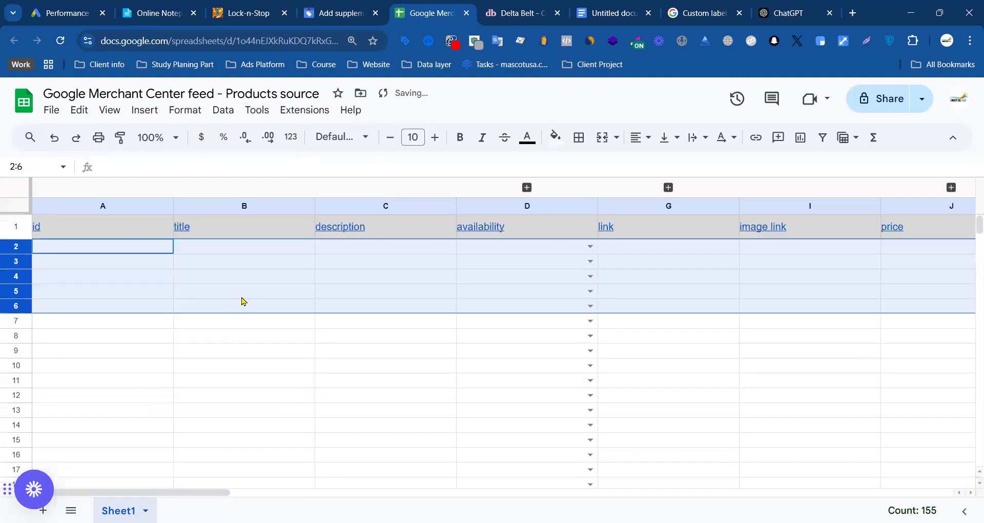
Step: Delete columns B through AL, from title to sell on google quantity, leaving only the id column
left_click_drag(203, 212, 912, 214)
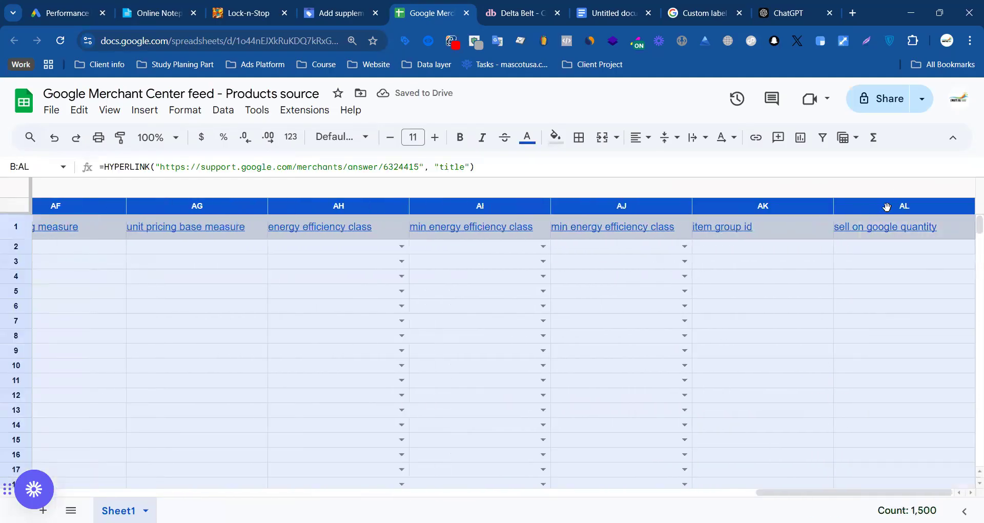
right_click(915, 221)
left_click(936, 299)
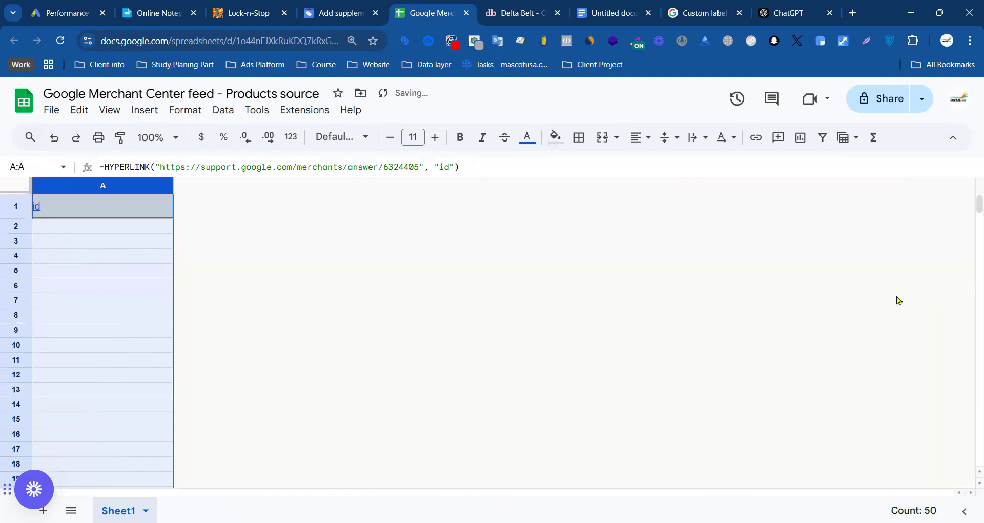
Step: Insert one column after the id column and select its header cell B1
left_click(154, 186)
right_click(155, 187)
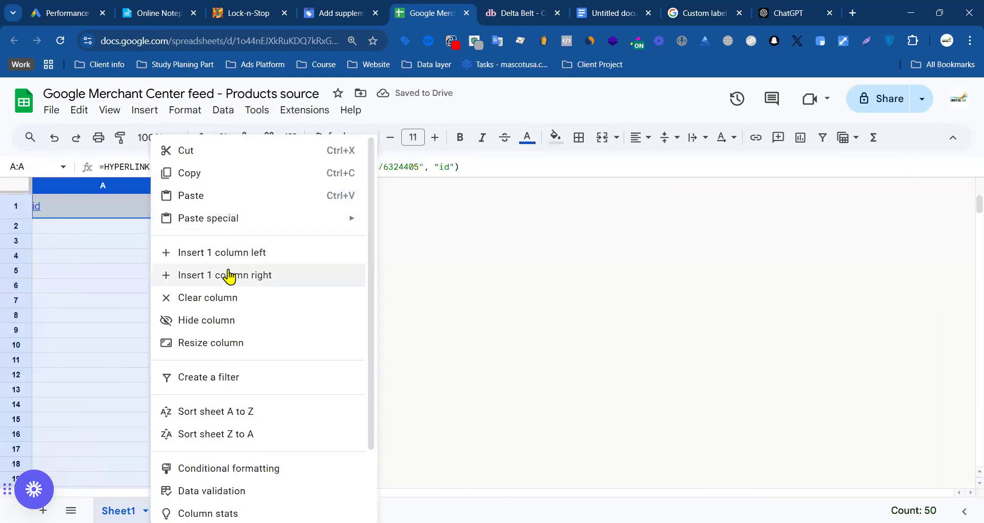
left_click(231, 275)
left_click(274, 211)
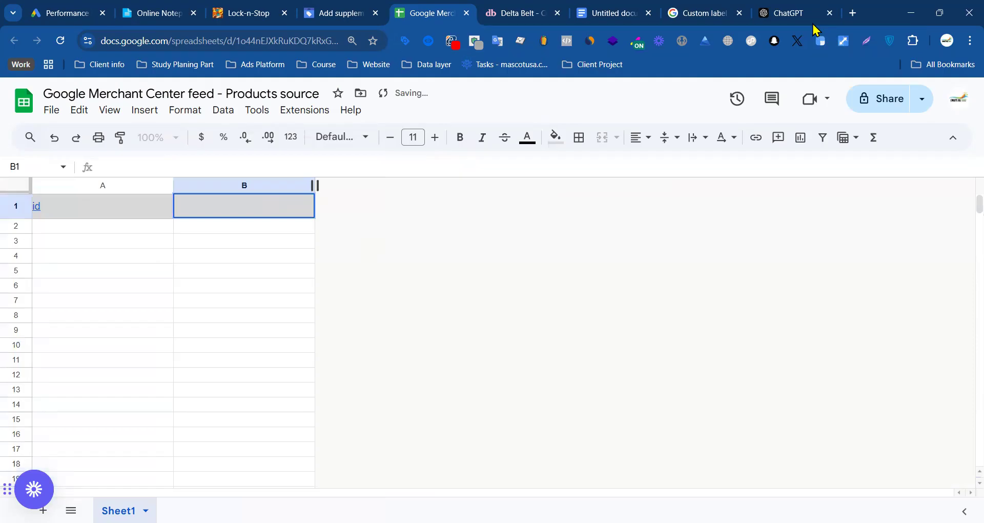
Step: Copy the custom_label_1 attribute from the Merchant Center Help page and paste it as the header in B1
left_click(720, 7)
double_click(239, 311)
key("ctrl+c")
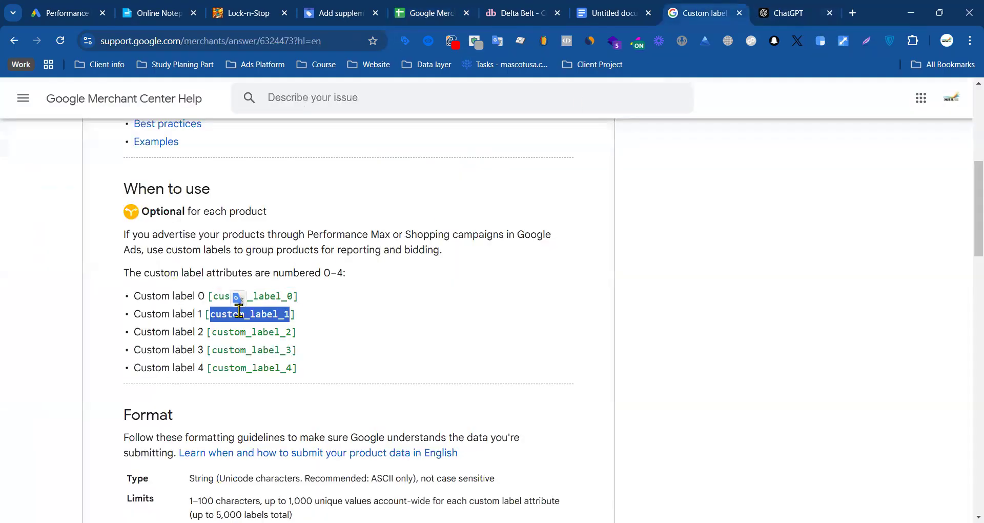
left_click(422, 10)
key("ctrl+v")
left_click(112, 210)
triple_click(112, 209)
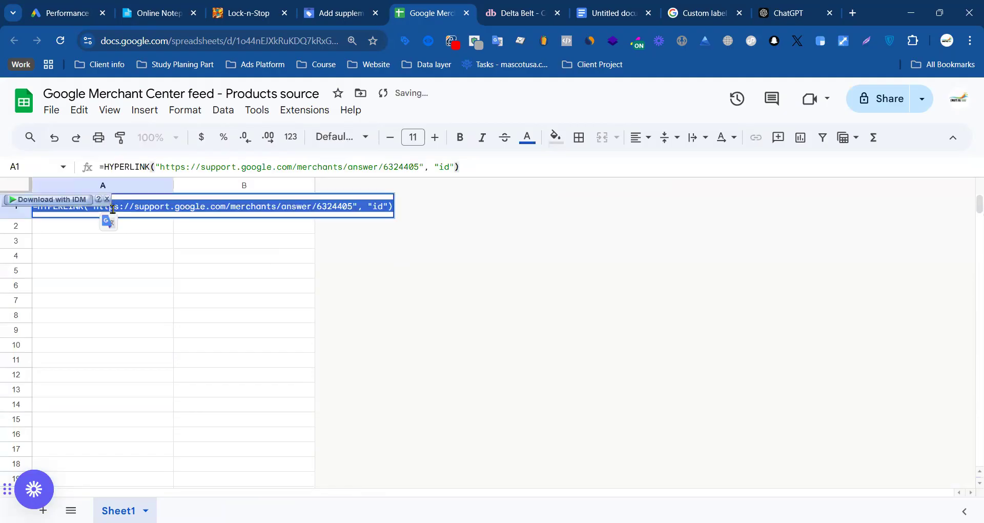
left_click(546, 252)
Step: Switch to the Google Doc, copy the selected Pocket Squares IDs, and return to the new feed spreadsheet
left_click(620, 7)
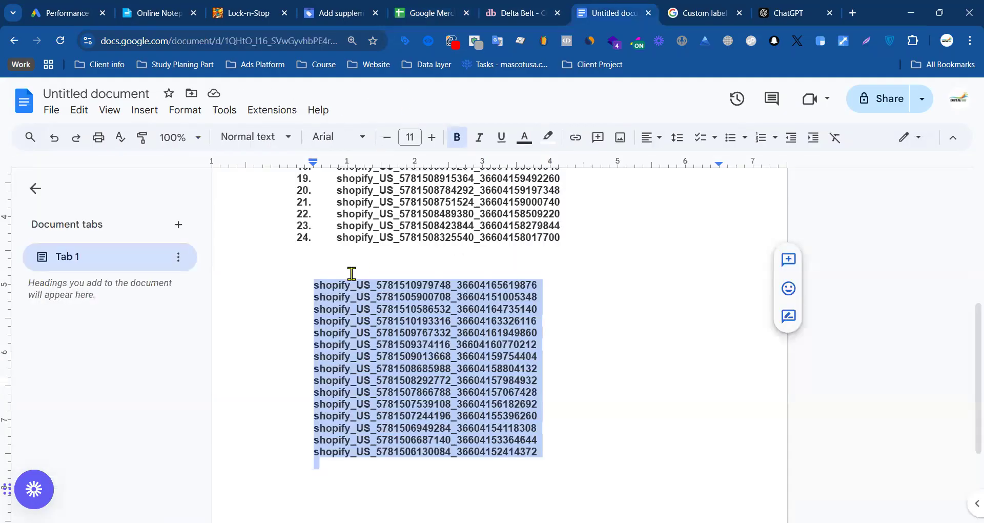
left_click(352, 7)
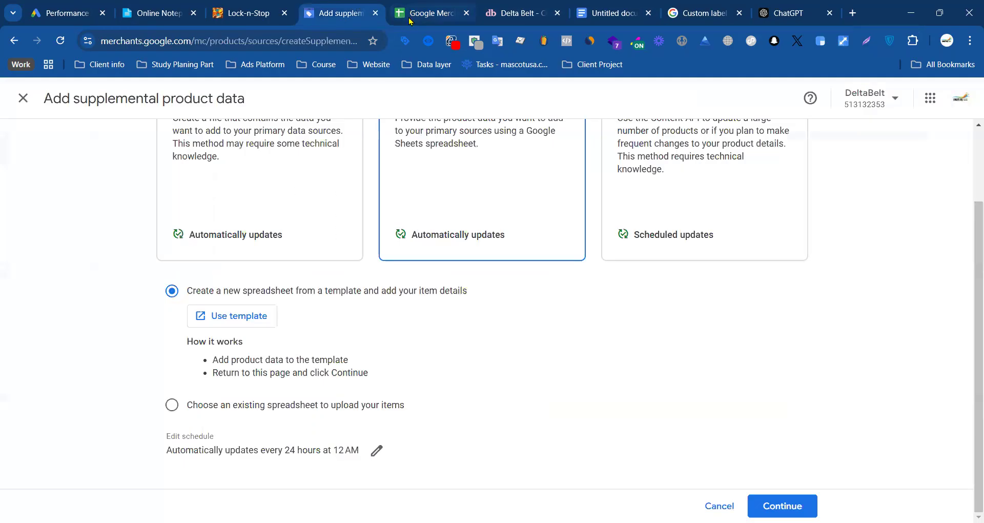
left_click(431, 13)
Step: Try to paste the Pocket Squares IDs inside cell A2 and undo the paste
left_click(108, 226)
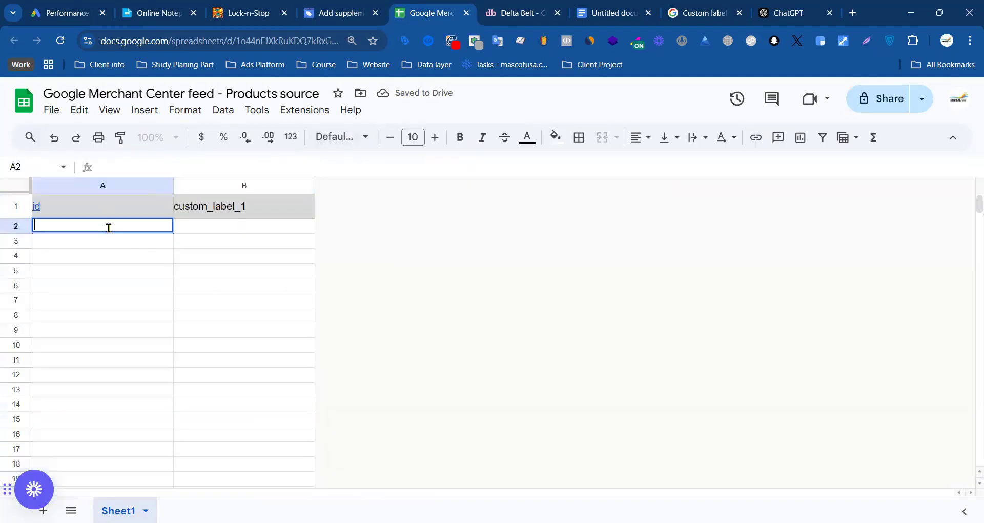
key("ctrl+v")
left_click(125, 428)
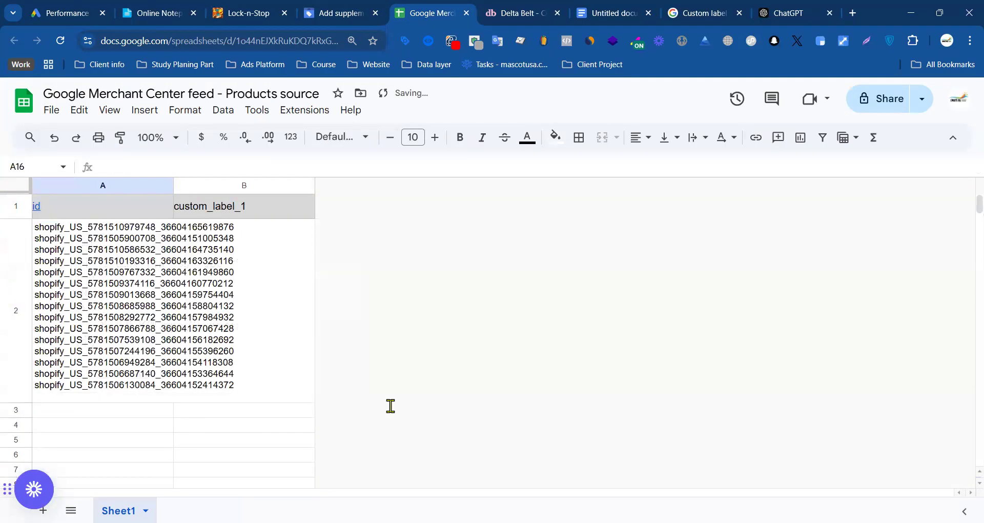
key("ctrl+z")
Step: Paste the Pocket Squares IDs into the id column from row 2 to row 16, and fit the column width to them
left_click(94, 285)
left_click_drag(95, 231, 123, 453)
key("ctrl+v")
left_click(295, 391)
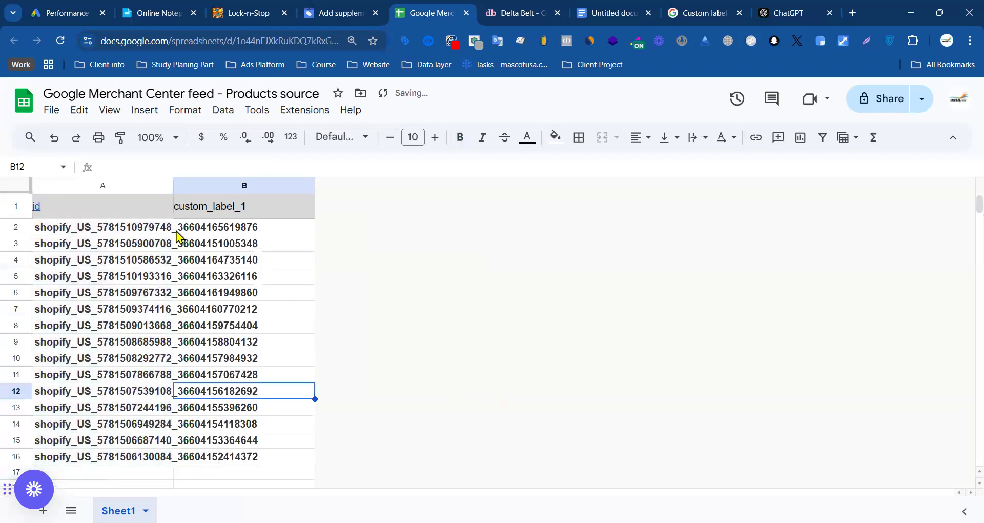
double_click(174, 185)
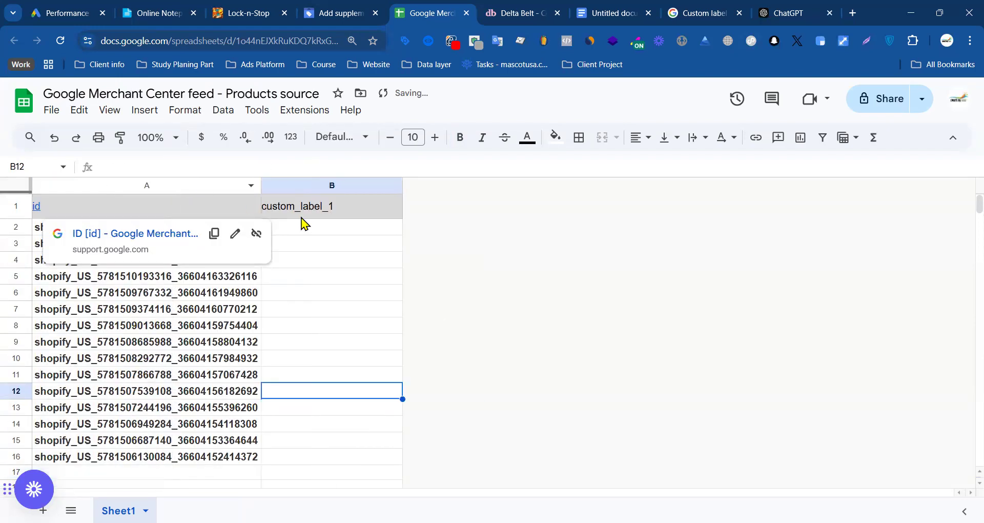
Step: Check the custom label reference, then the Pocket Squares category name and products on the Delta Belt store
double_click(321, 225)
left_click(711, 8)
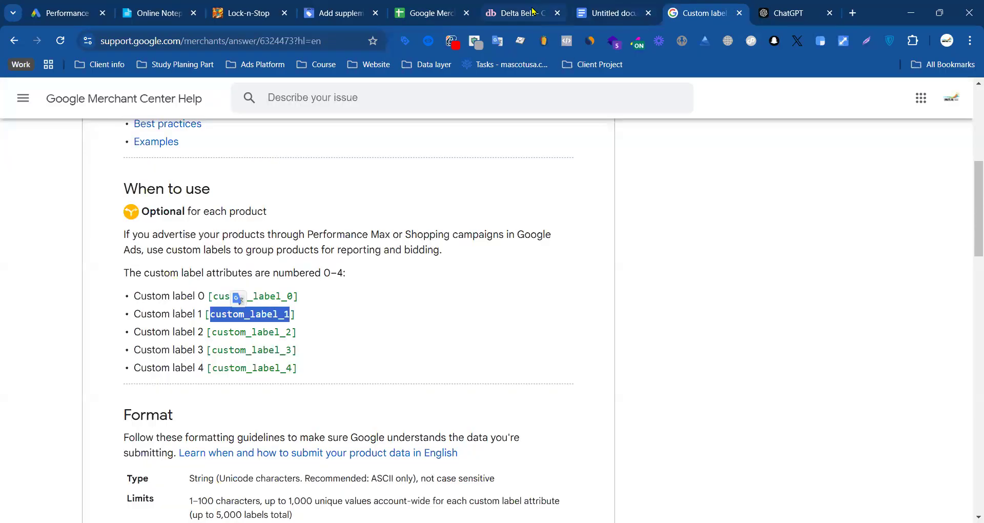
left_click(515, 13)
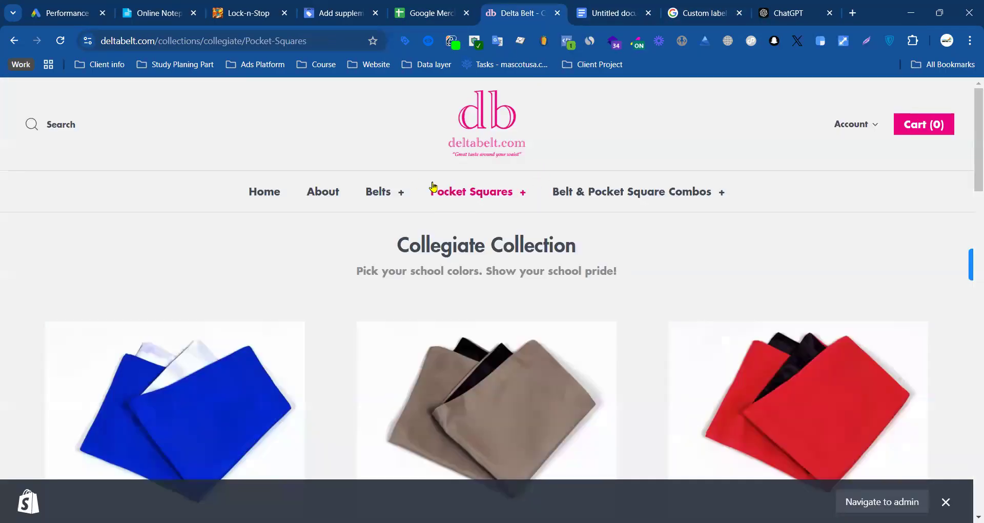
left_click_drag(409, 167, 483, 200)
left_click(483, 221)
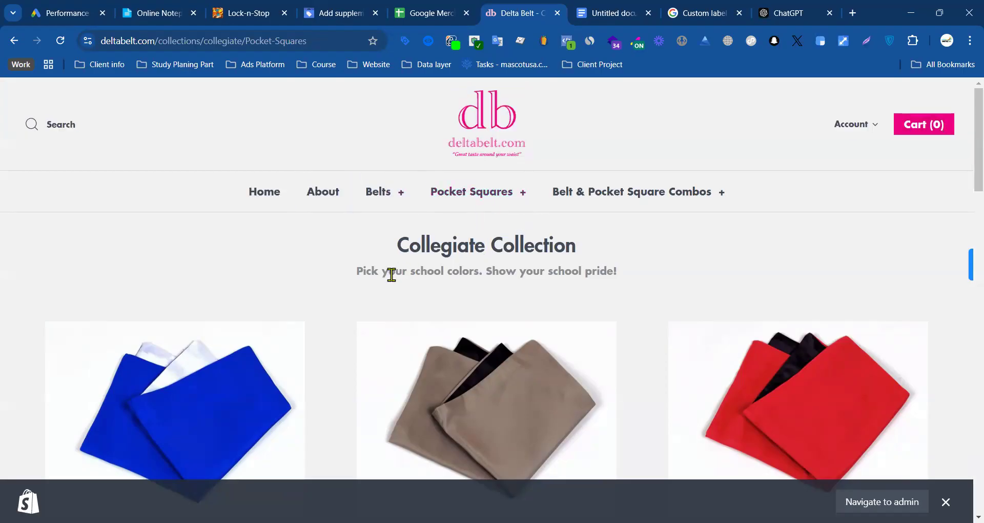
left_click_drag(535, 246, 451, 192)
left_click(589, 266)
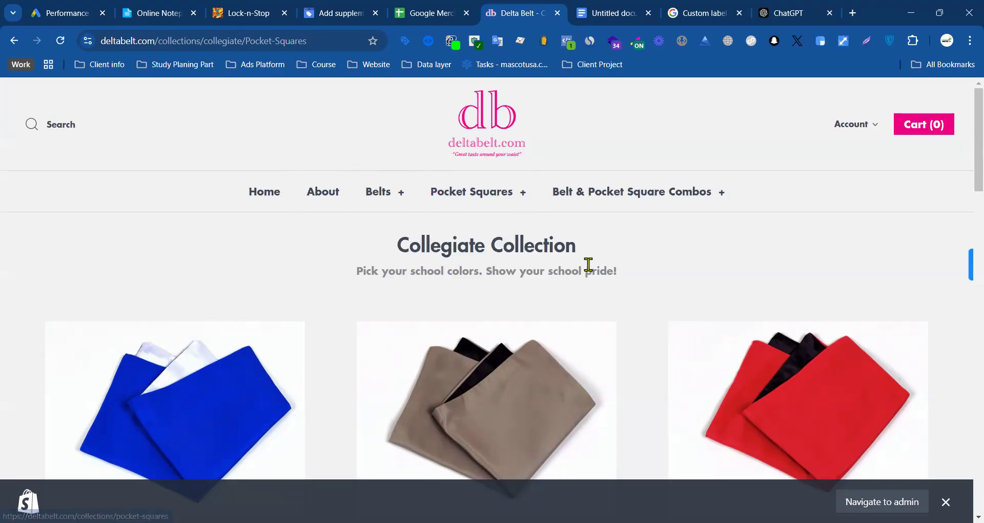
scroll(421, 296, "down", 3)
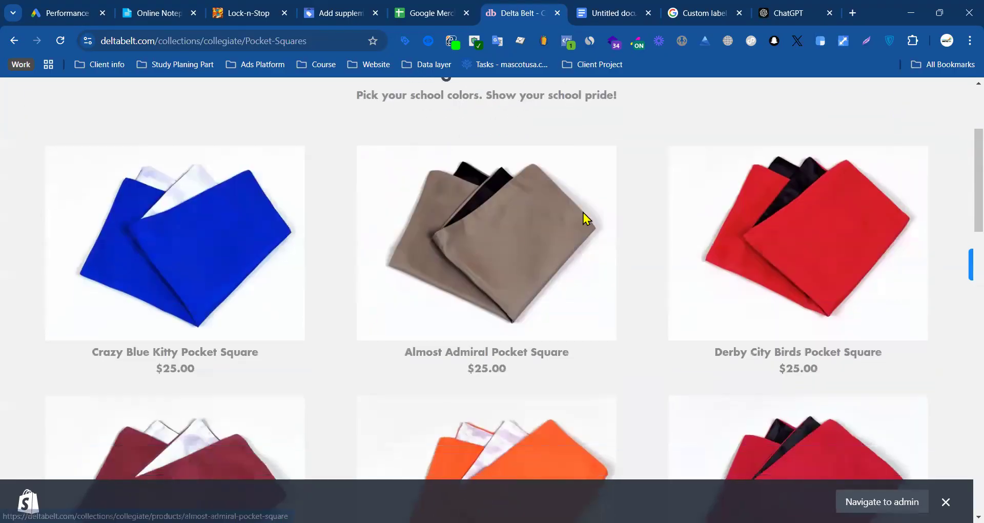
scroll(586, 218, "down", 3)
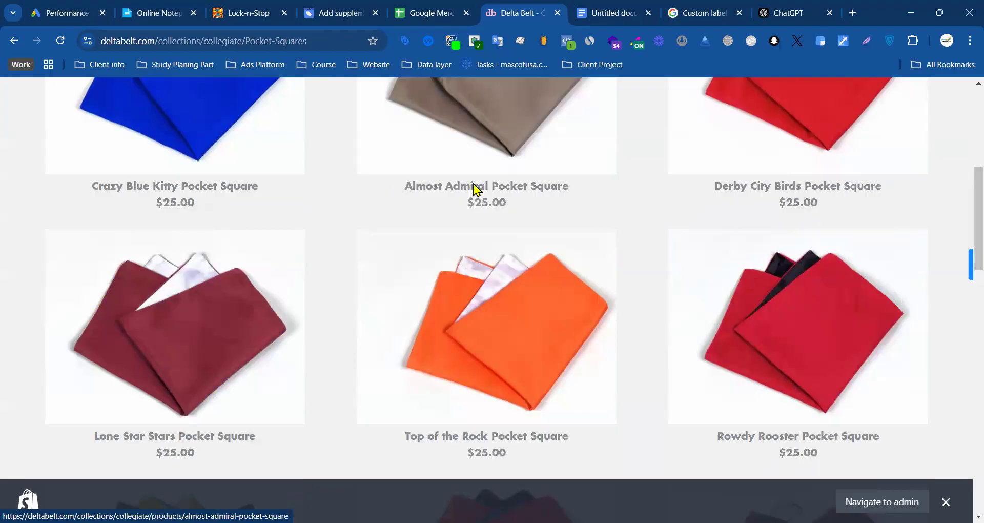
Step: Enter "Poket" as the custom_label_1 value in B2, fill it down to B16, and return to the Merchant Center page
left_click(354, 11)
left_click(435, 12)
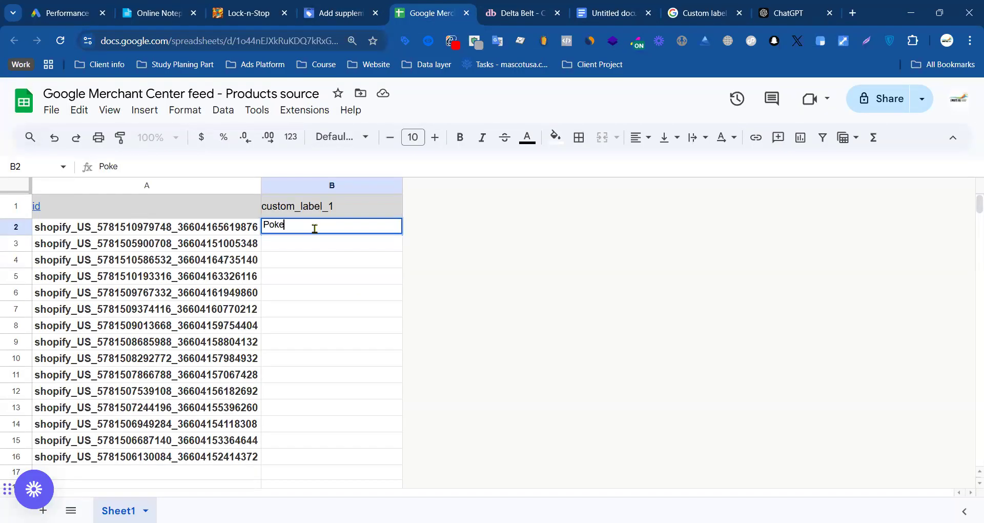
left_click(306, 257)
left_click(293, 228)
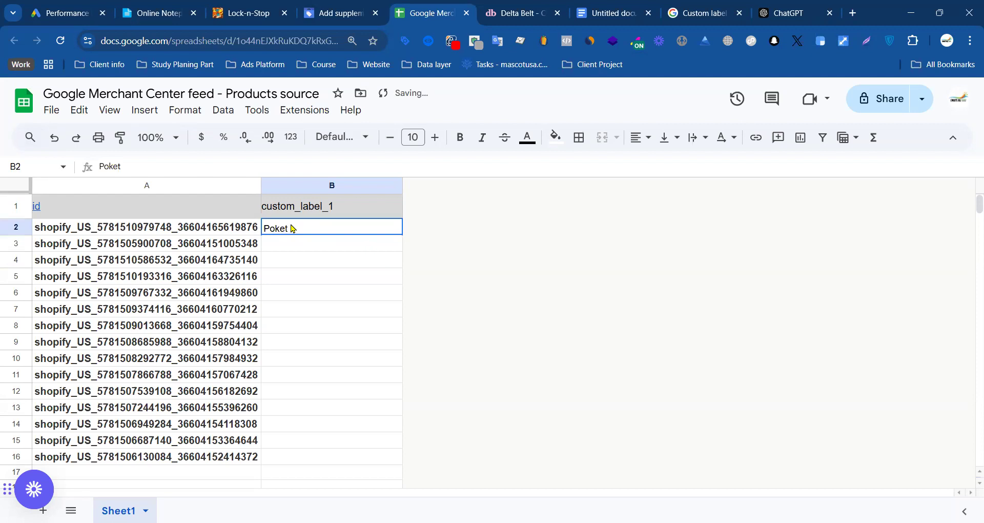
left_click_drag(402, 234, 402, 457)
left_click(341, 16)
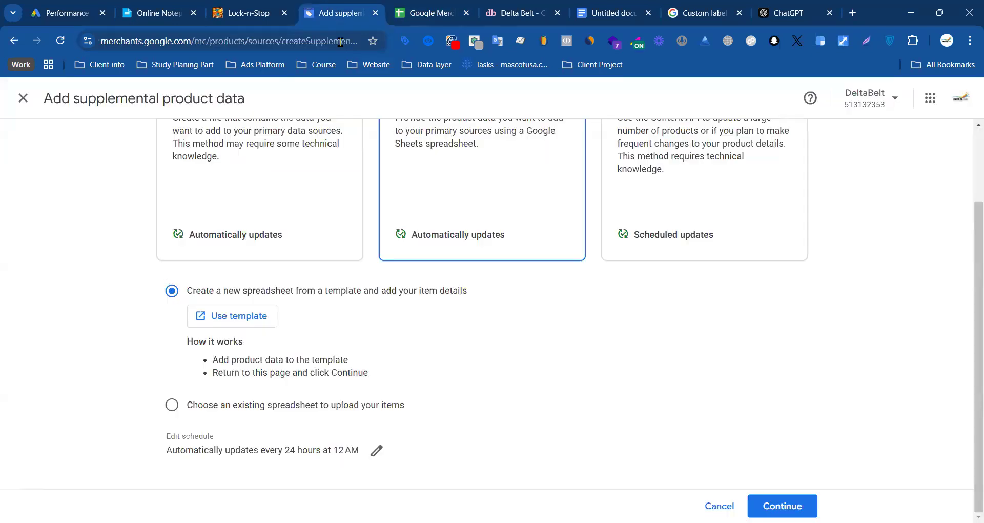
Step: Continue the supplemental source setup and set its feed label to US and language to English
left_click(782, 506)
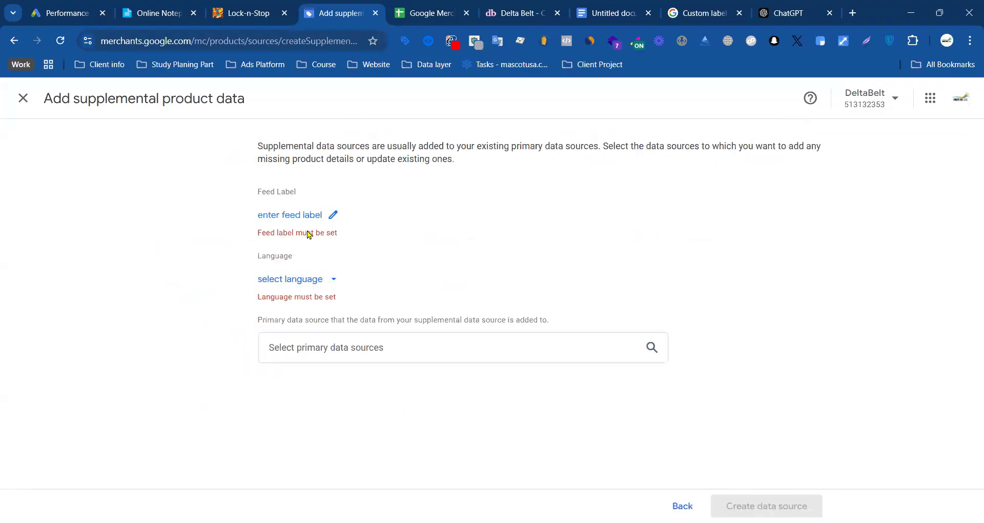
left_click(334, 215)
left_click(481, 327)
left_click(433, 369)
left_click(571, 379)
left_click(292, 272)
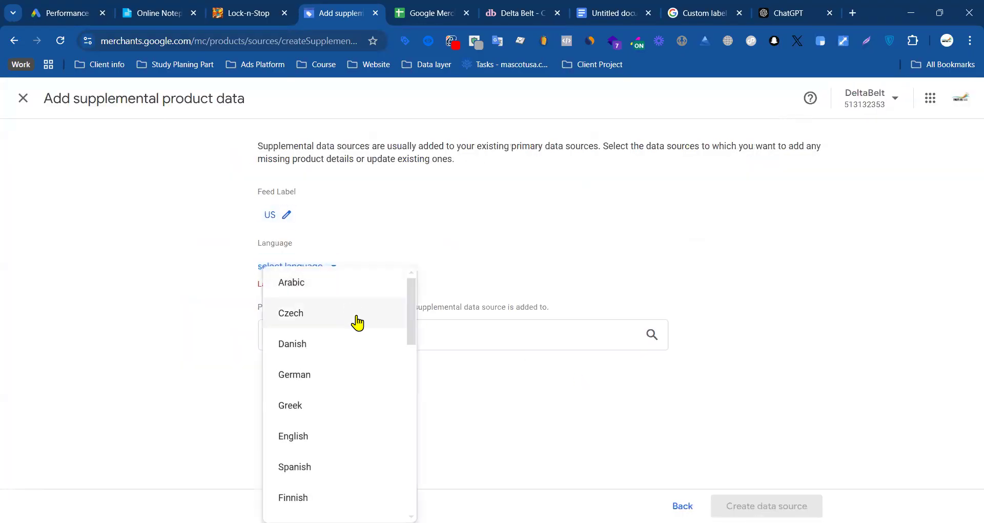
left_click(314, 440)
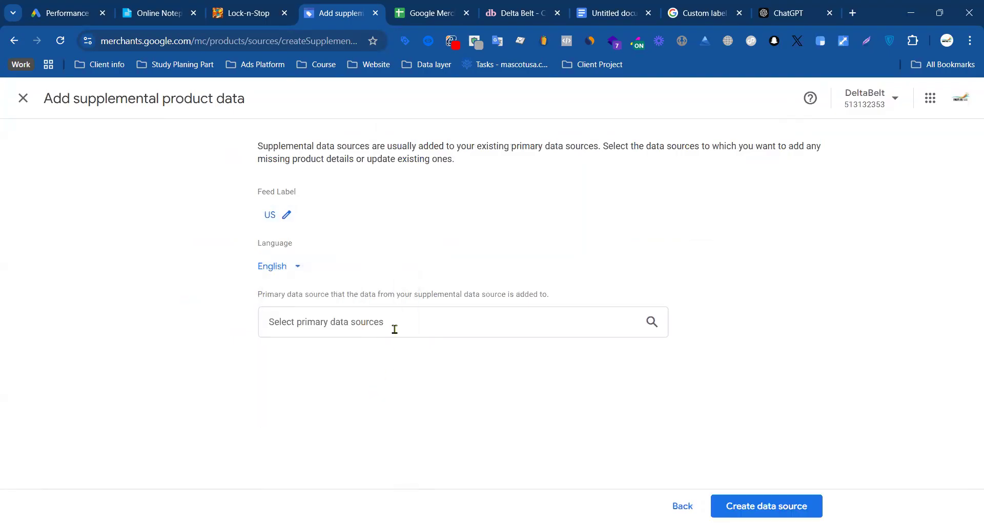
Step: Select "Content API, US, English" and deltabelt.com as the primary data sources and create the supplemental data source
left_click(393, 327)
left_click(334, 362)
left_click(302, 392)
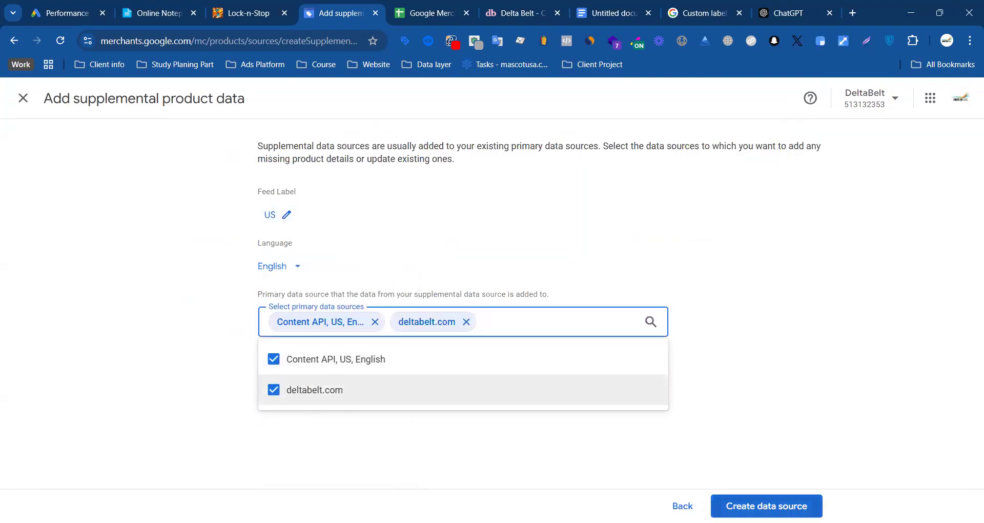
left_click(753, 507)
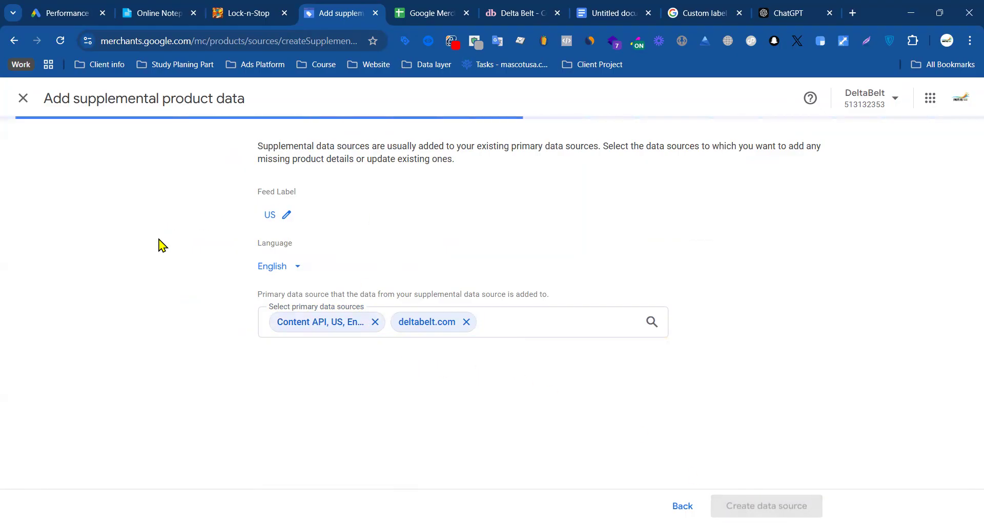
Step: Close the product feed spreadsheet, request an update of the new supplemental source and go back to the data sources list
left_click(444, 20)
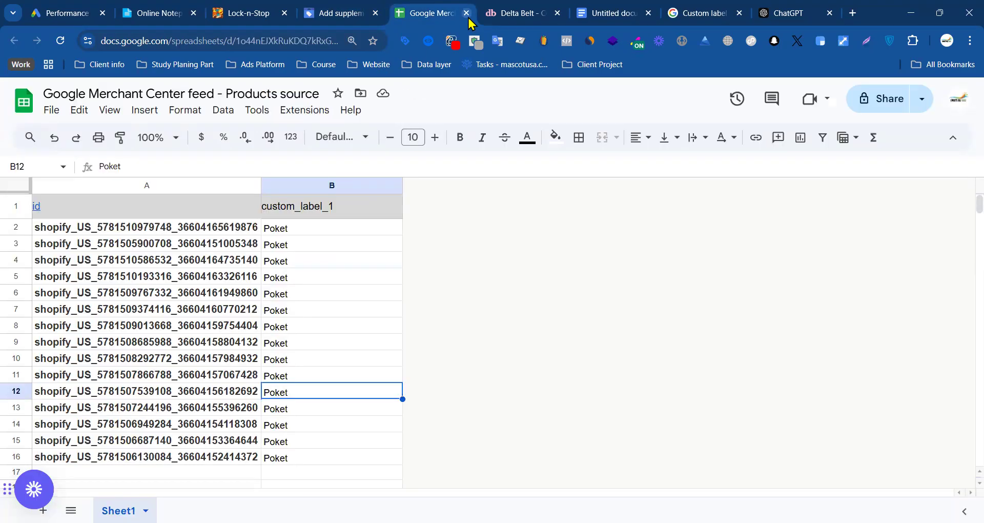
left_click(467, 15)
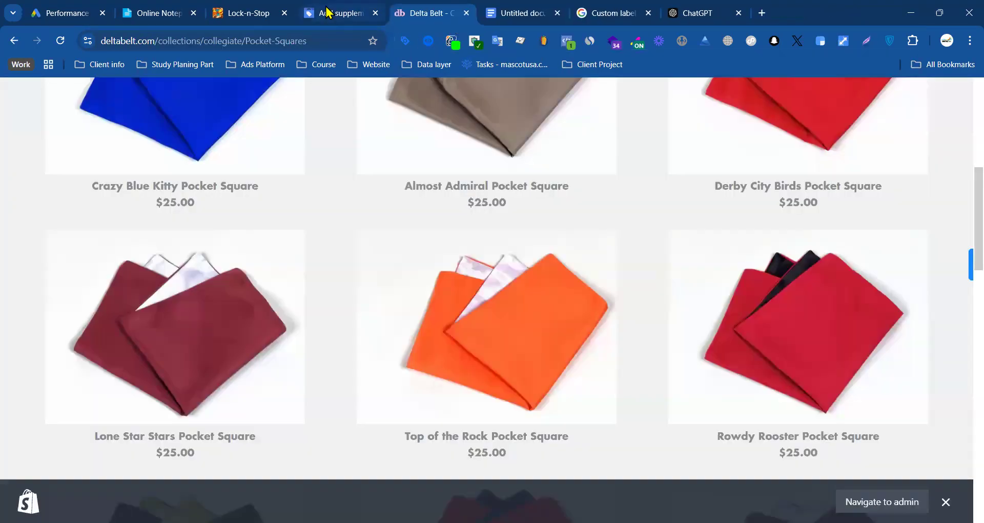
left_click(333, 13)
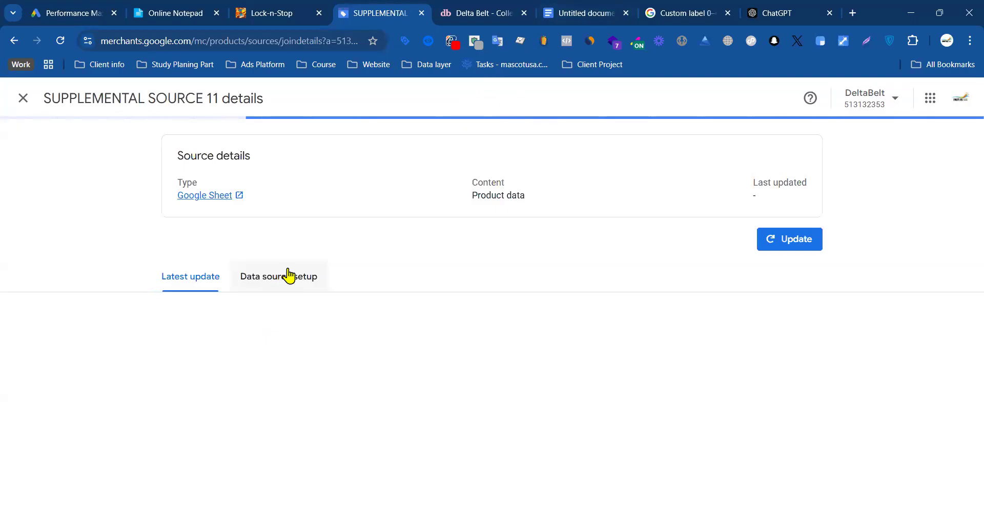
left_click(780, 238)
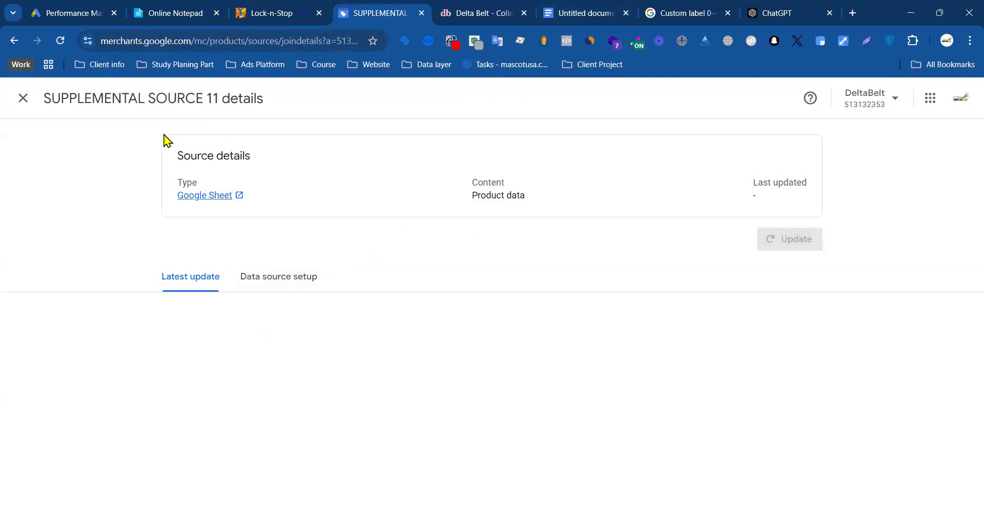
left_click(32, 106)
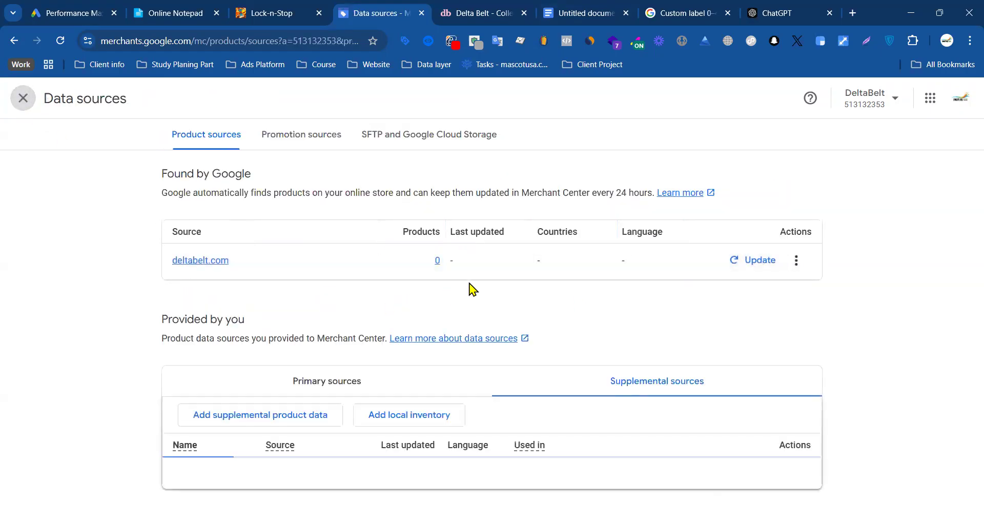
scroll(468, 287, "down", 10)
scroll(305, 310, "up", 7)
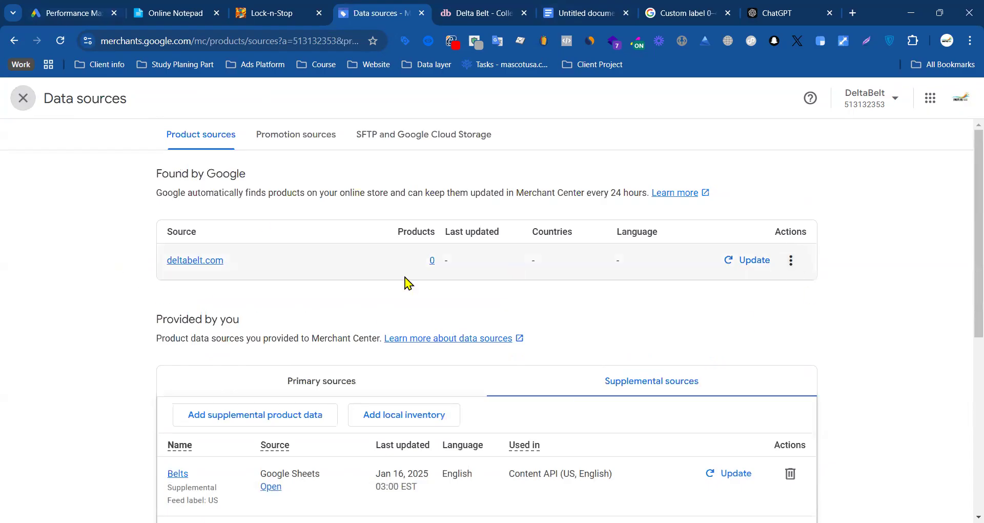
Step: Switch to the Google Ads campaign, reopen the listing groups editor and select products by Custom label 0
left_click(94, 19)
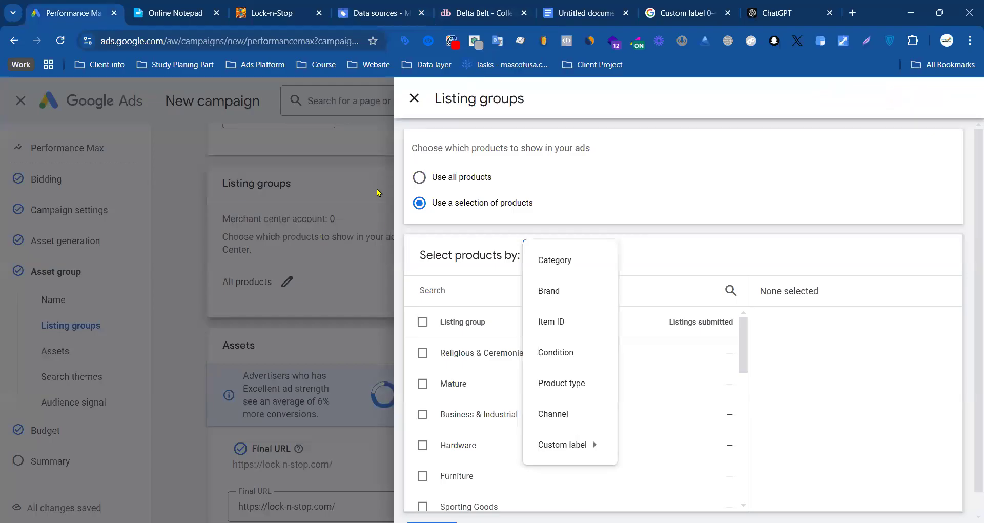
left_click(414, 98)
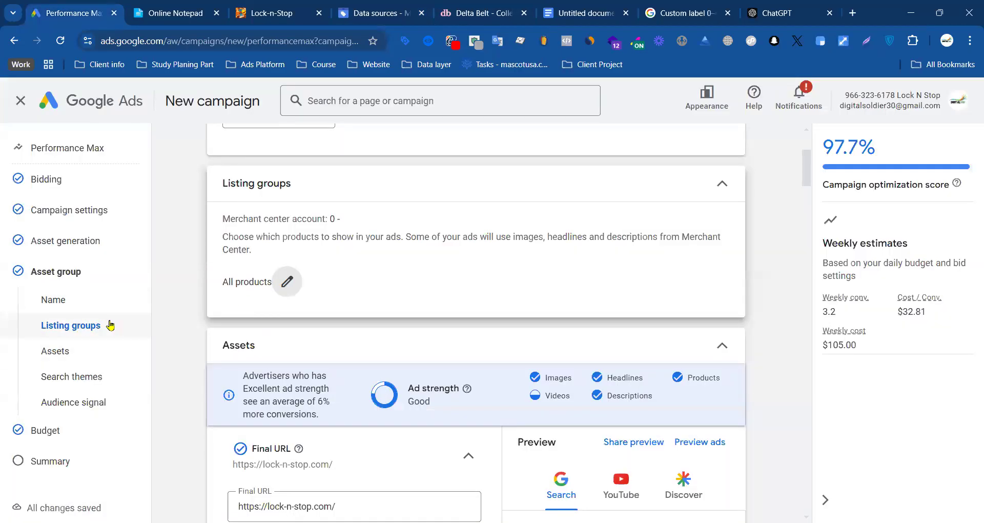
left_click_drag(224, 290, 255, 284)
left_click(289, 286)
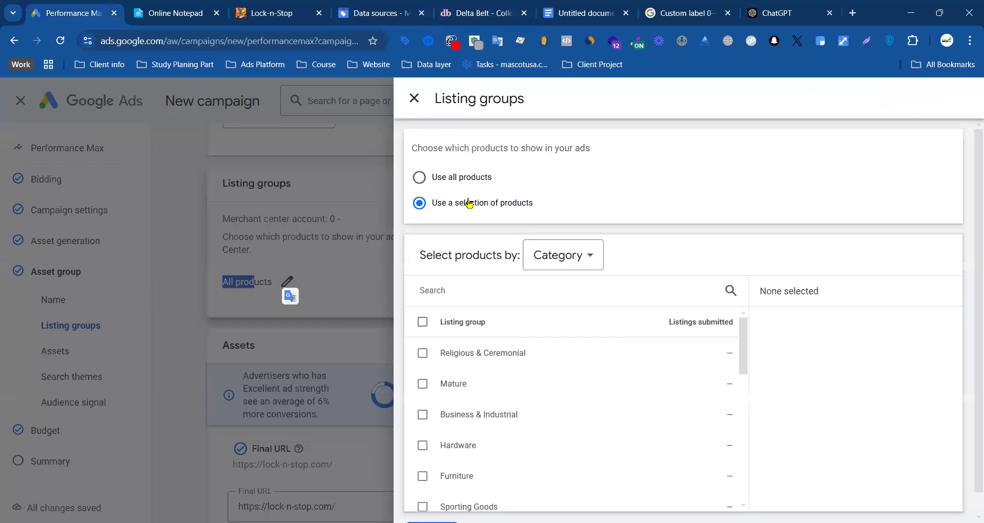
left_click_drag(460, 206, 543, 203)
left_click(600, 182)
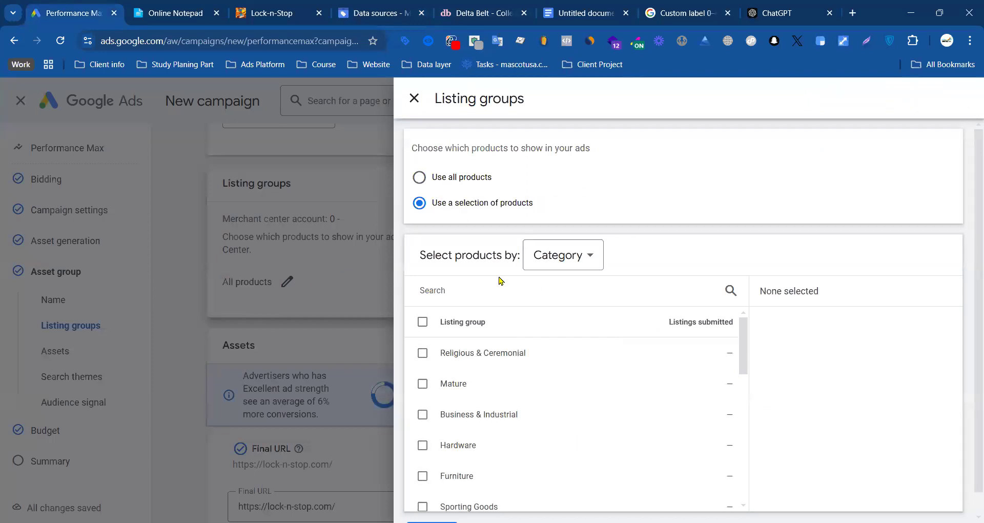
scroll(451, 301, "down", 1)
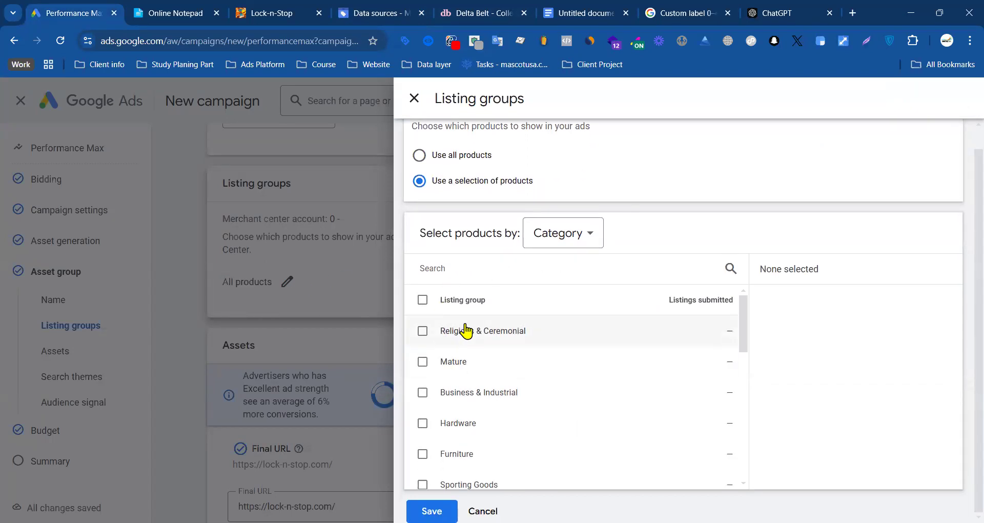
left_click(556, 250)
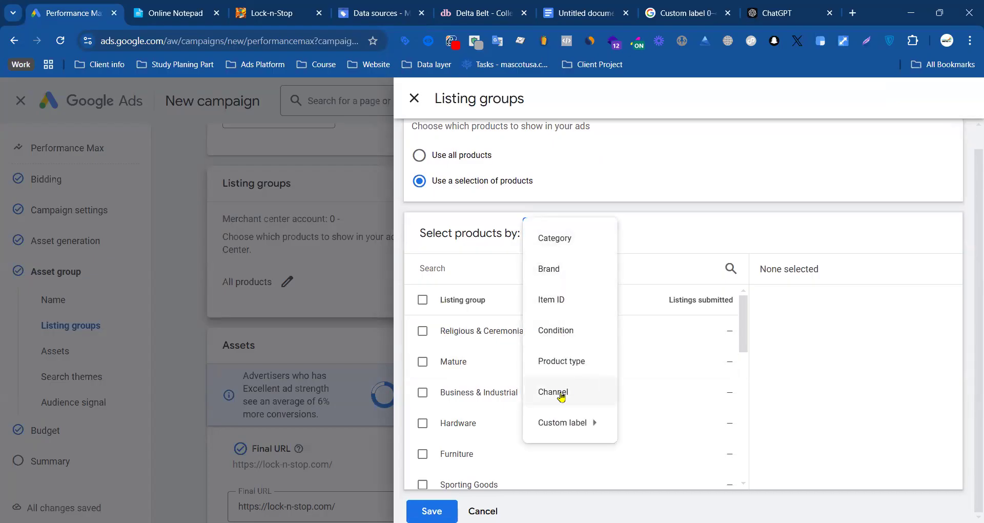
mouse_move(566, 428)
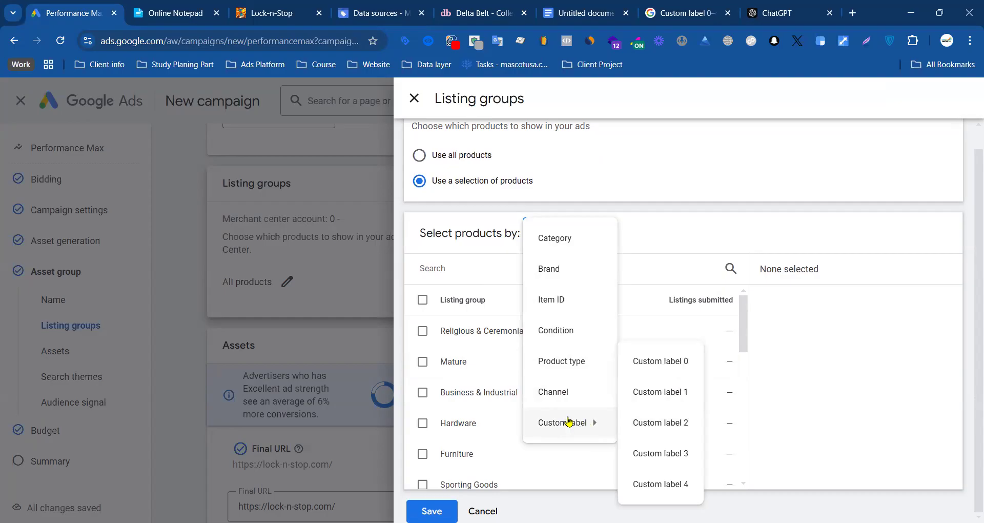
left_click(656, 364)
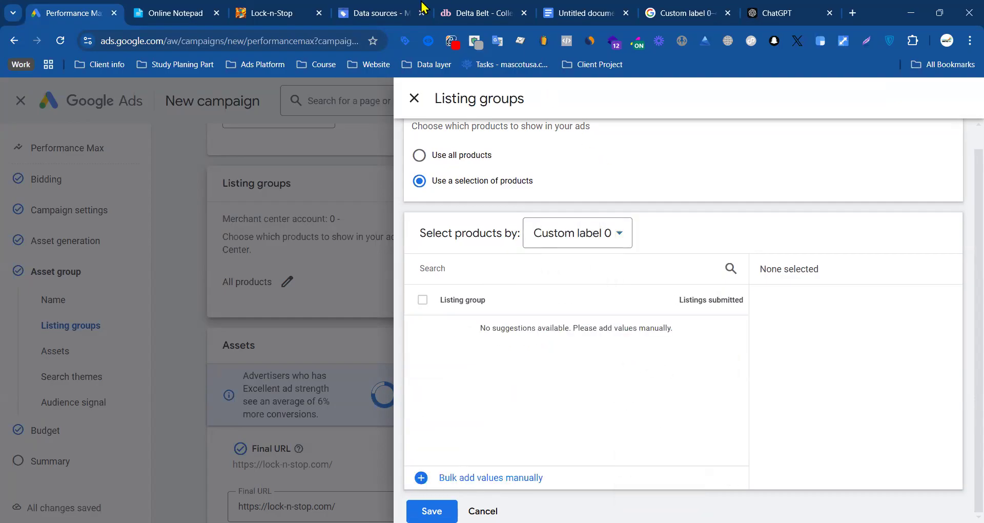
Step: Return to Merchant Center and check the latest update results of SUPPLEMENTAL SOURCE 10
left_click(355, 10)
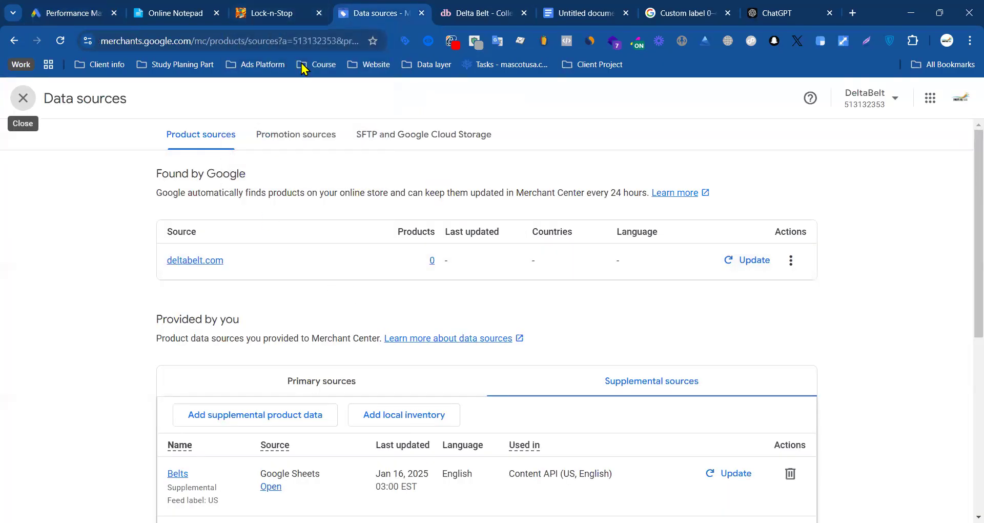
scroll(442, 305, "down", 6)
scroll(369, 229, "up", 6)
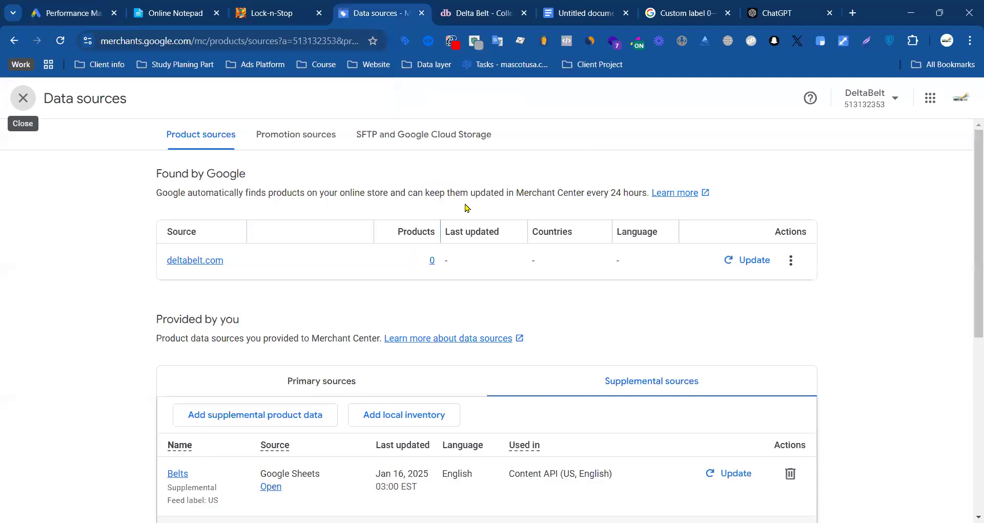
scroll(301, 294, "down", 3)
scroll(212, 313, "down", 3)
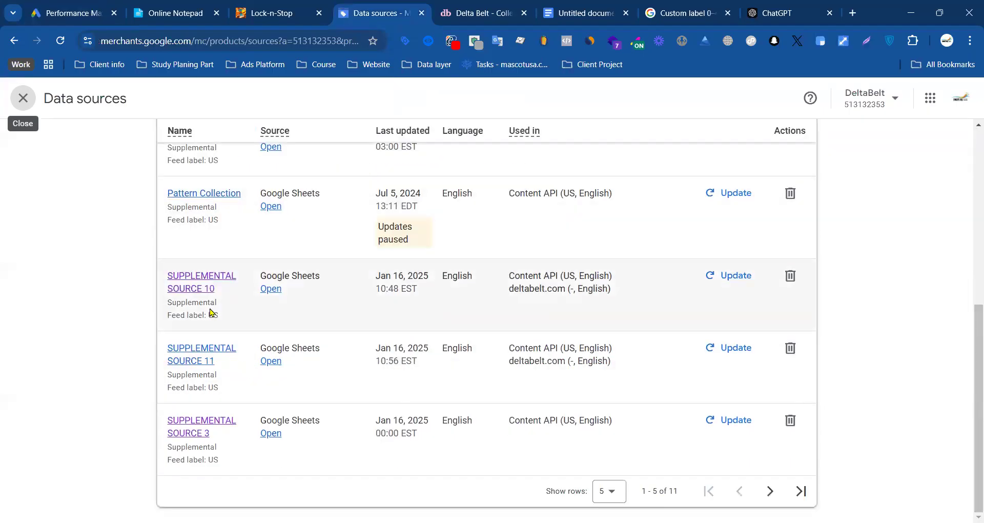
left_click(202, 282)
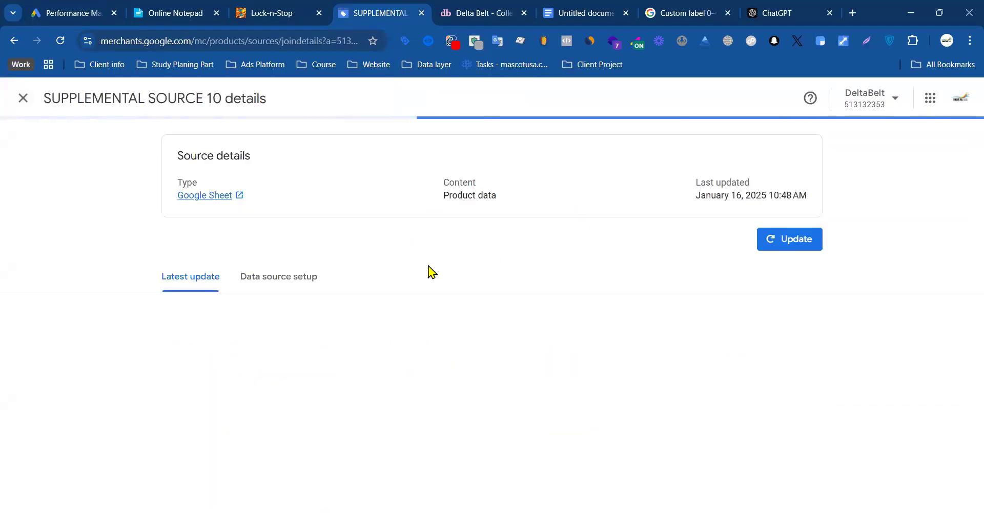
scroll(319, 425, "down", 3)
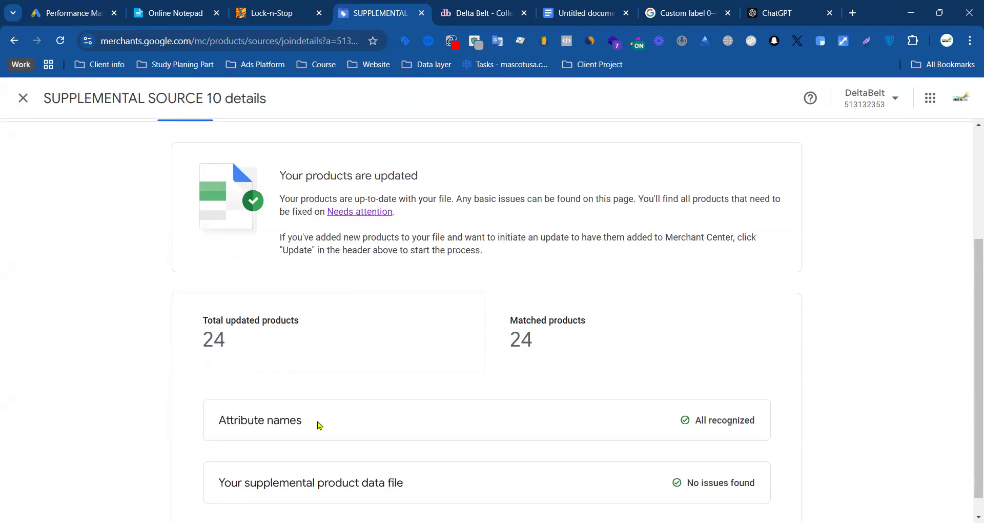
Step: Select products by Custom label 1 in the Google Ads listing groups and save
left_click(74, 14)
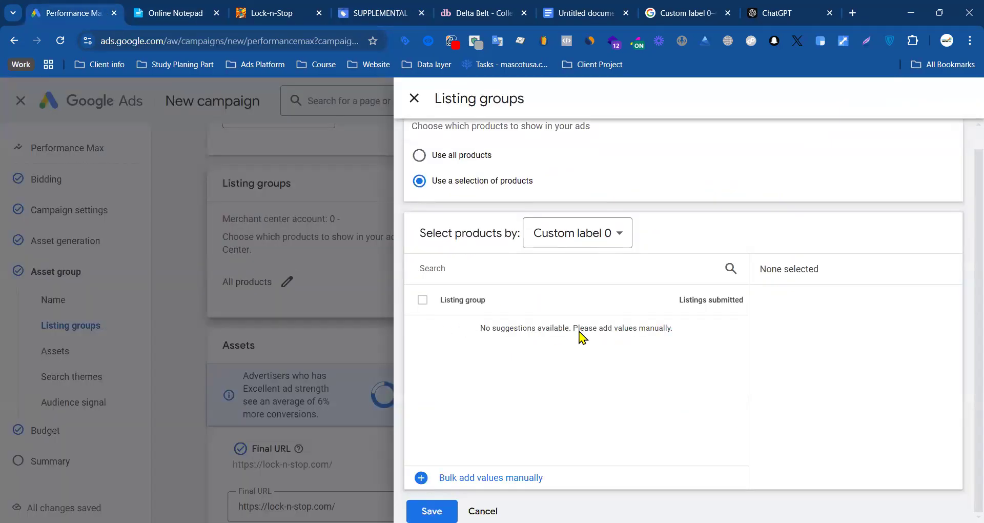
left_click(579, 234)
mouse_move(595, 418)
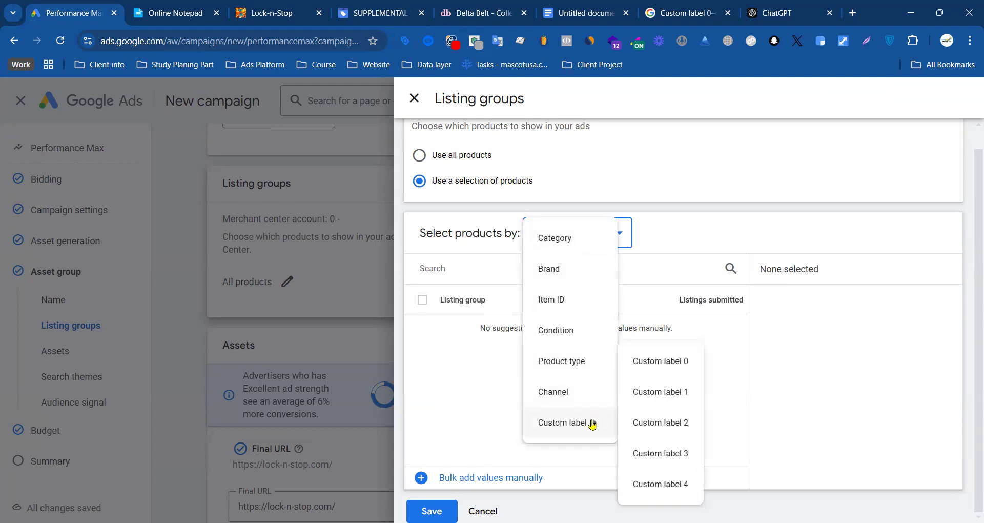
left_click(669, 389)
left_click_drag(452, 339, 651, 328)
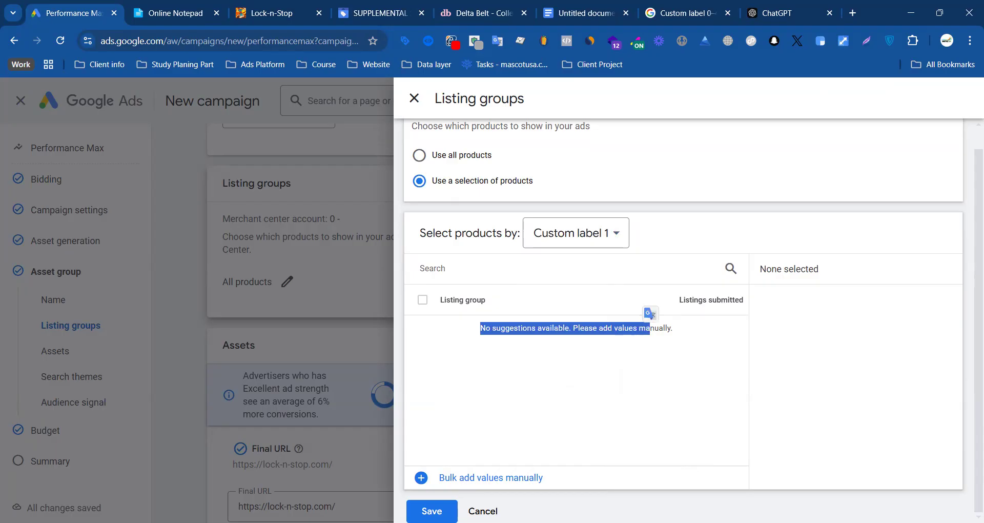
left_click(432, 511)
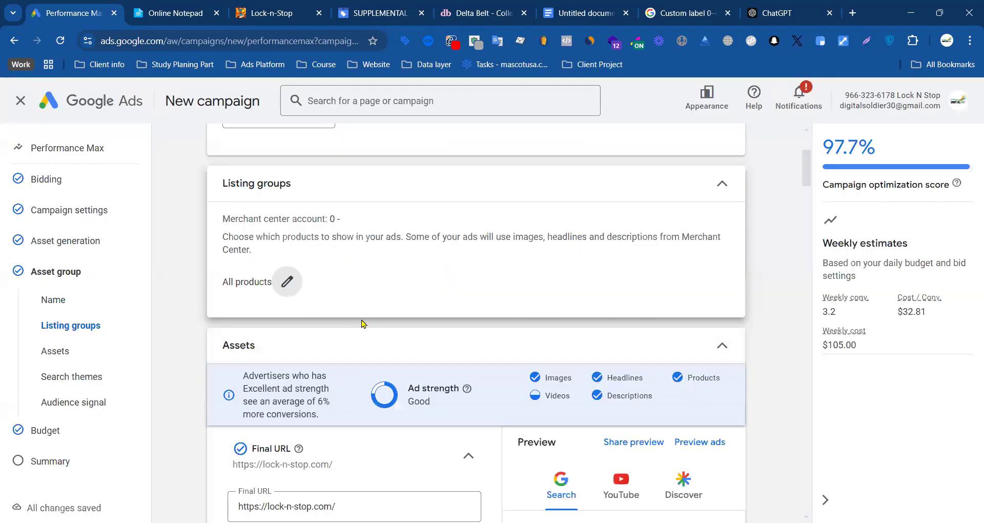
Step: Reopen the campaign's listing groups for editing and use a selection of products, checking the available grouping attributes
left_click(278, 282)
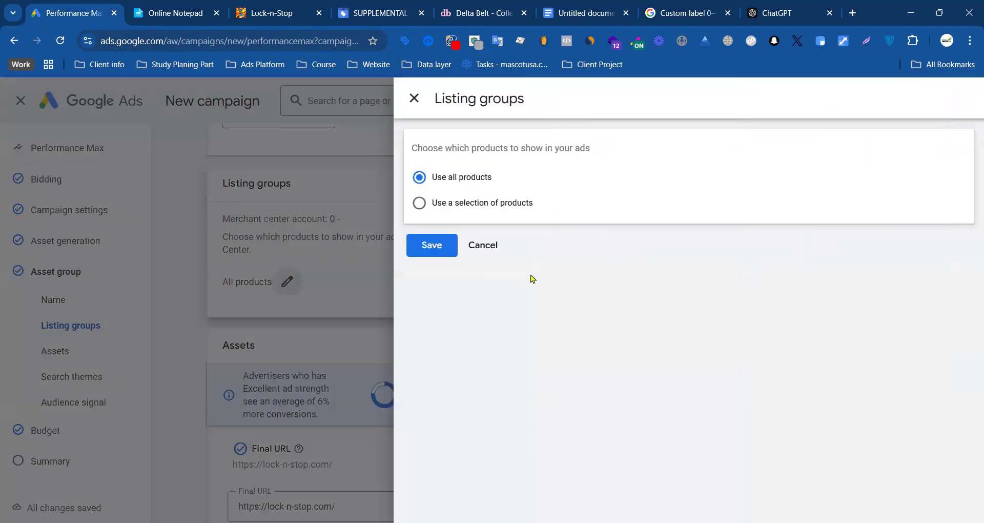
left_click(485, 213)
left_click(589, 255)
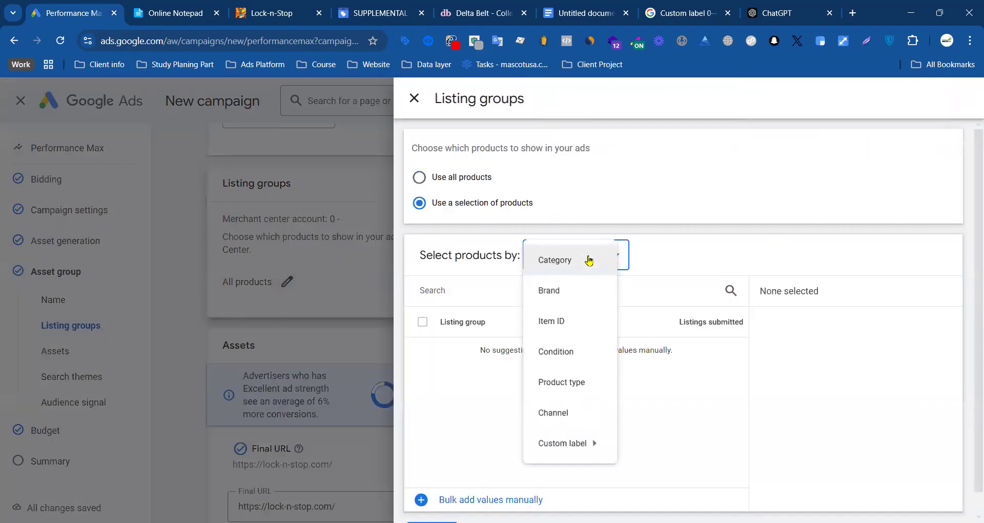
left_click(763, 199)
Step: Return to SUPPLEMENTAL SOURCE 10 in Merchant Center, close its details and look through the data sources list
left_click(382, 14)
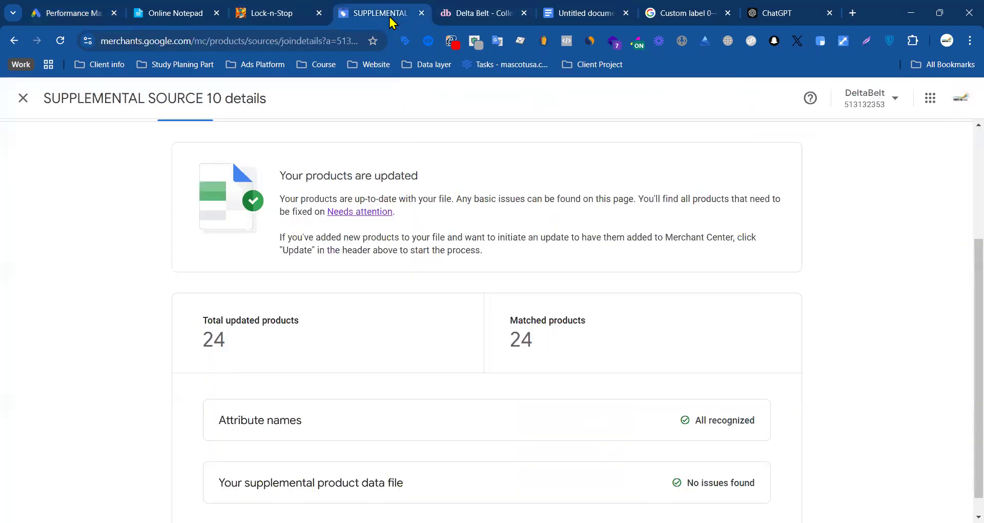
scroll(391, 337, "up", 4)
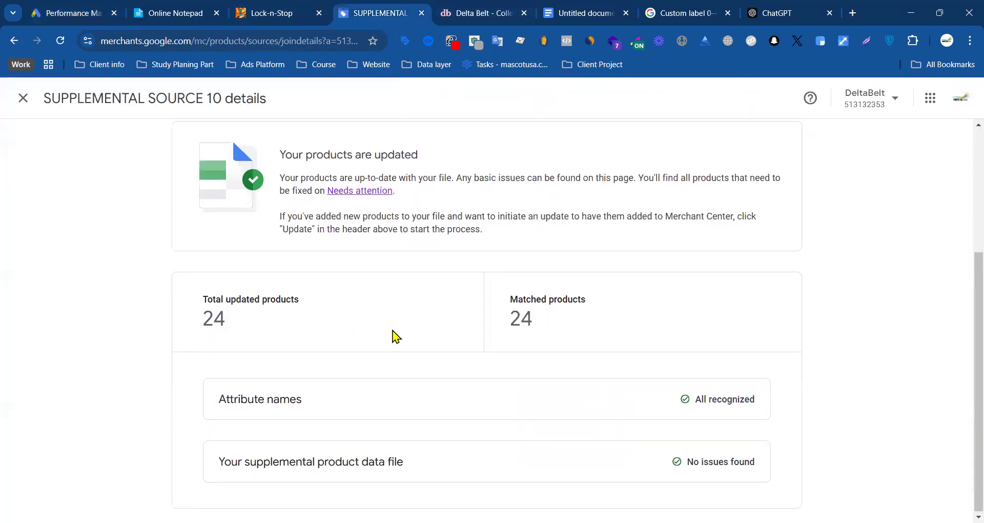
left_click(23, 98)
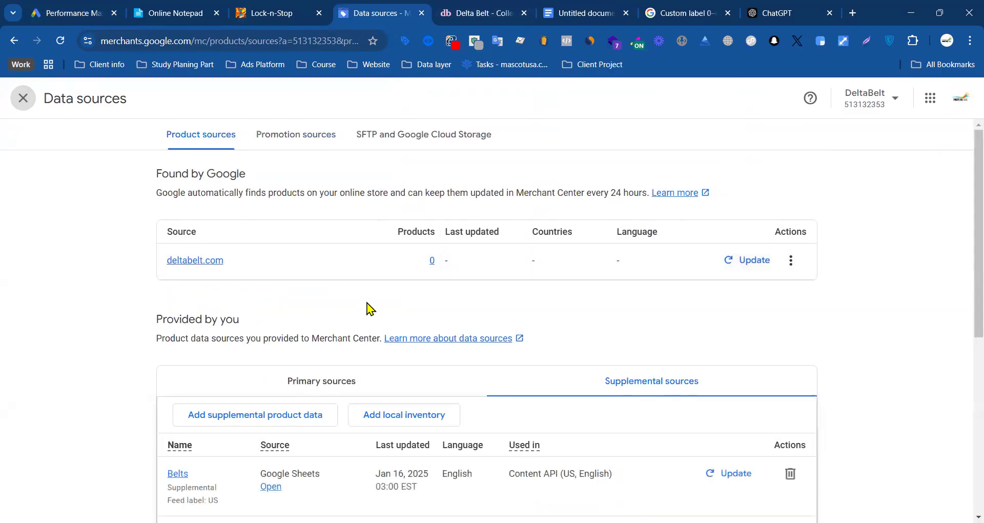
scroll(296, 312, "down", 6)
Step: Review the custom label 0–4 attributes in the Merchant Center help article and return to the Google Ads listing groups
left_click(680, 14)
mouse_move(134, 296)
left_mouse_down()
mouse_move(187, 332)
mouse_move(352, 373)
mouse_move(128, 306)
left_mouse_up()
left_click(344, 368)
left_click_drag(335, 334, 133, 296)
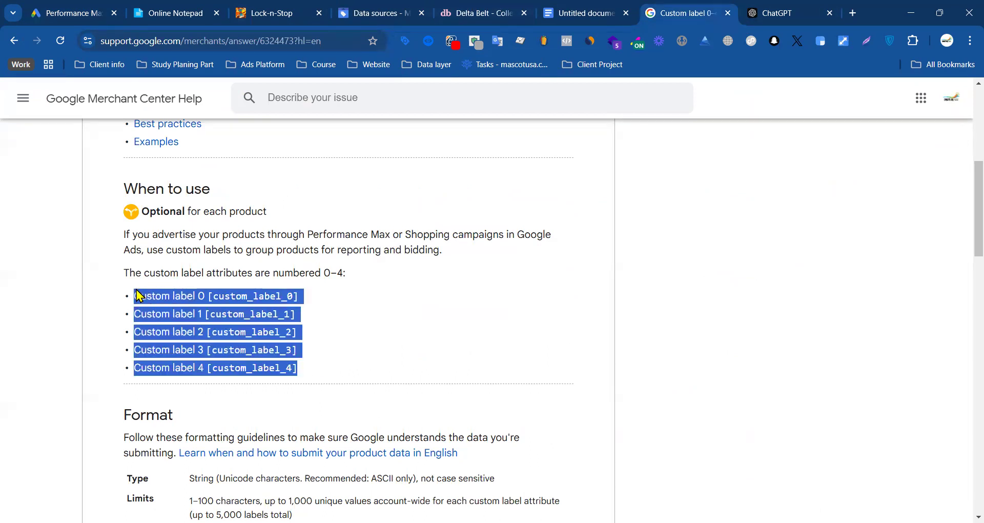
left_click(73, 12)
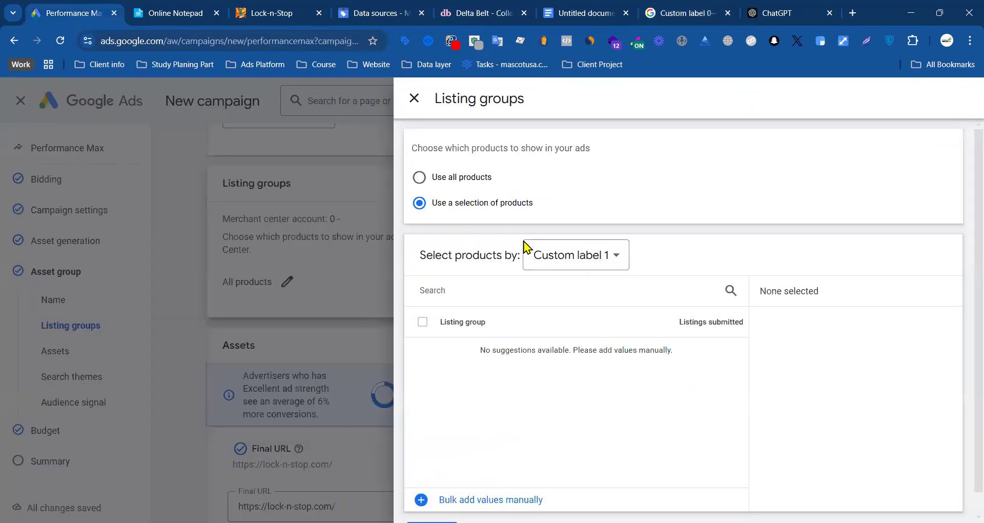
Step: Set the listing groups' product selection attribute to Brand
left_click(577, 258)
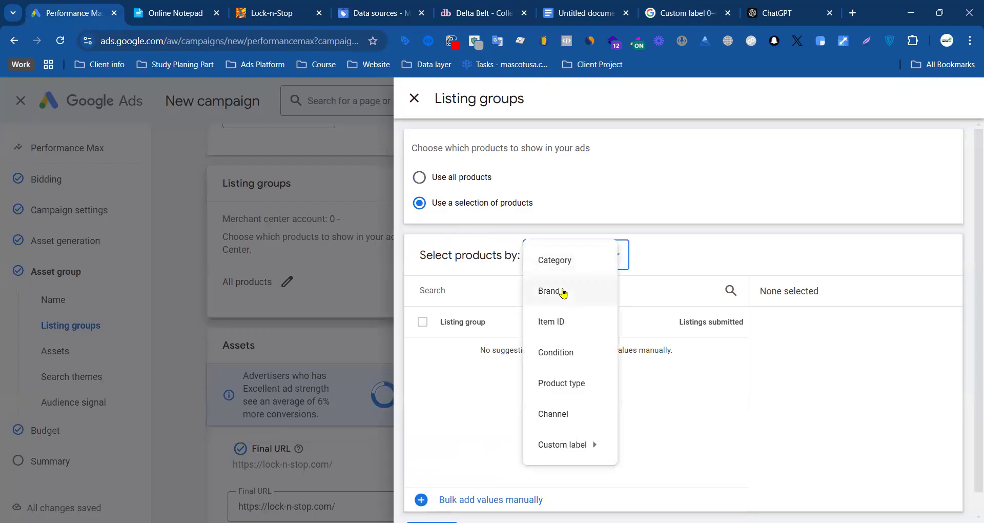
left_click(563, 293)
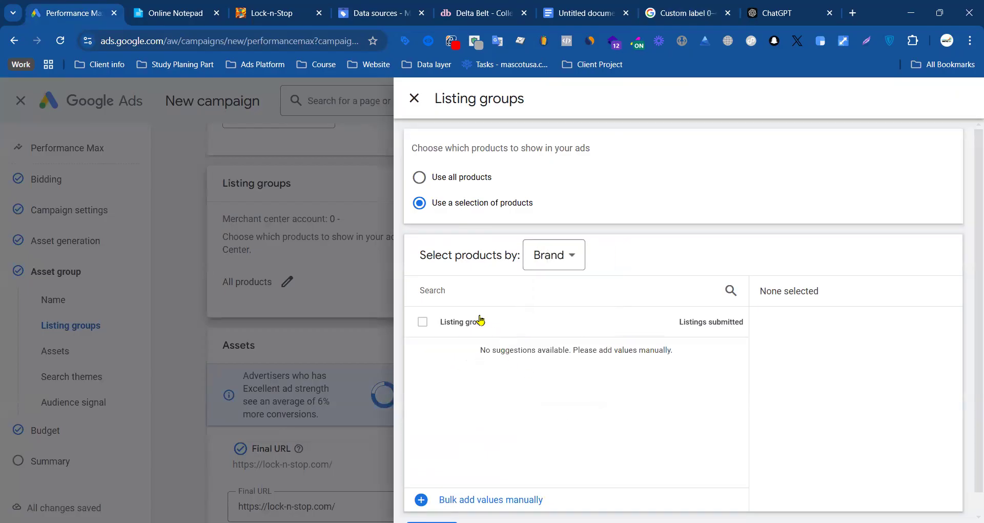
Step: Switch to Merchant Center, leave the data sources for the all-products list, and start a Brand filter with the equals condition
left_click(476, 12)
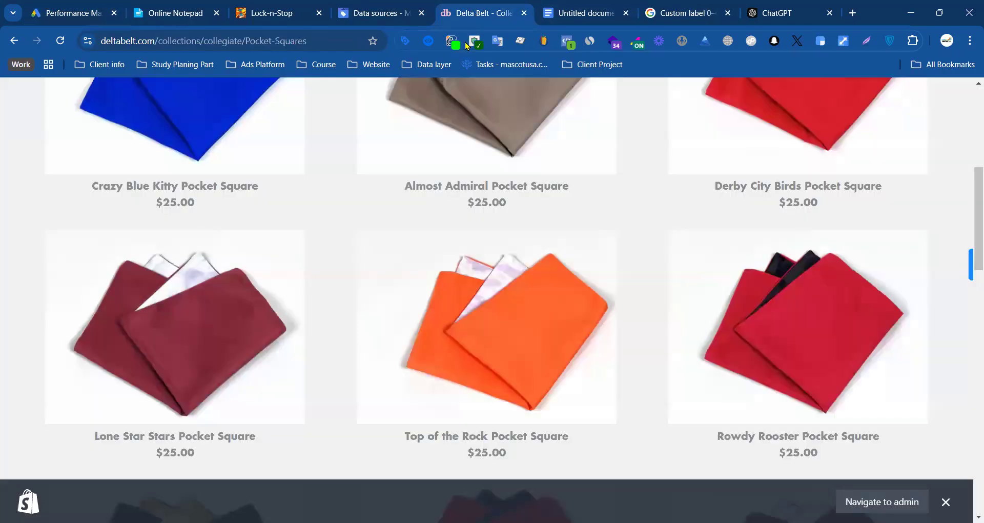
left_click(367, 7)
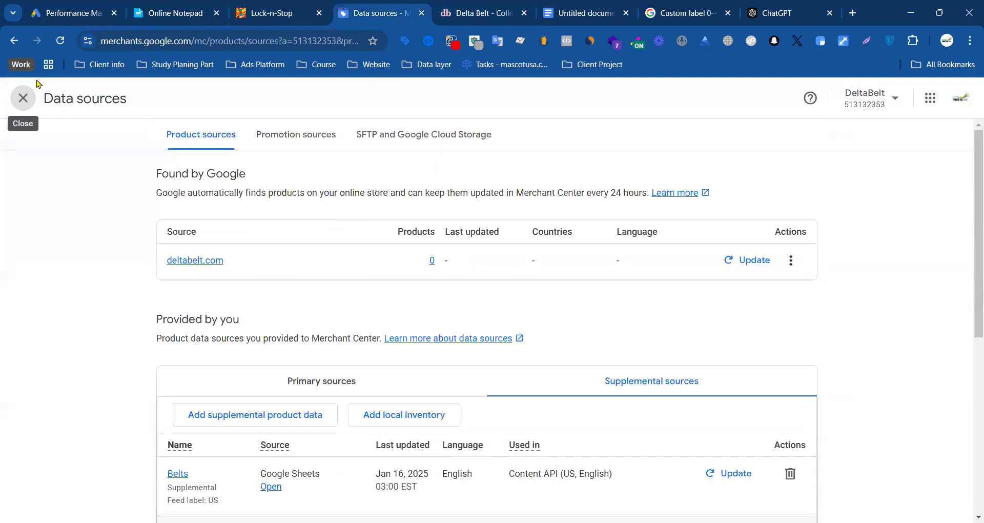
left_click(25, 97)
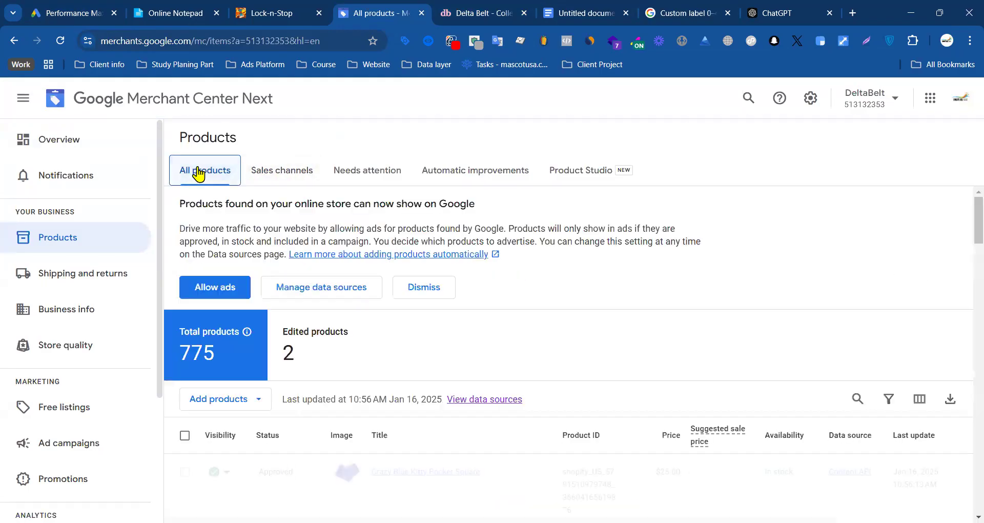
left_click(888, 399)
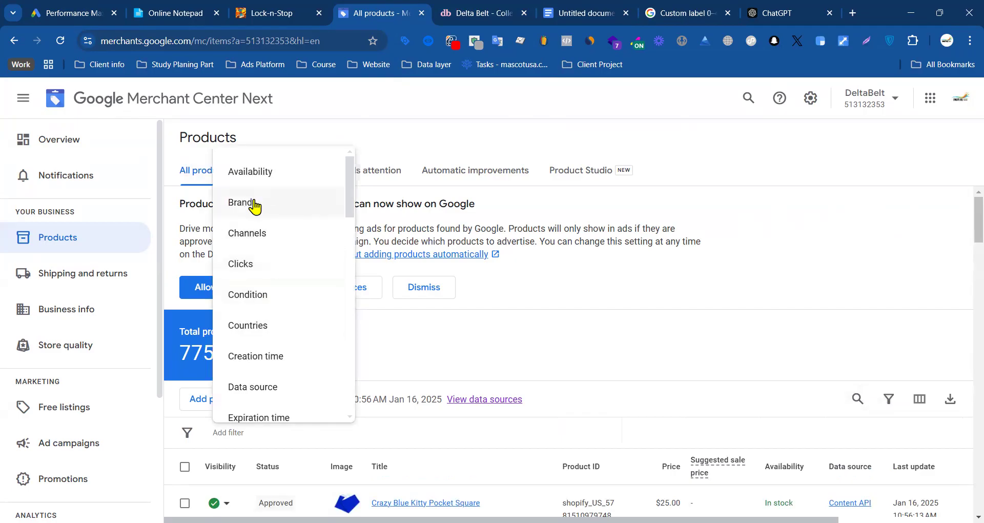
left_click(260, 202)
left_click(266, 420)
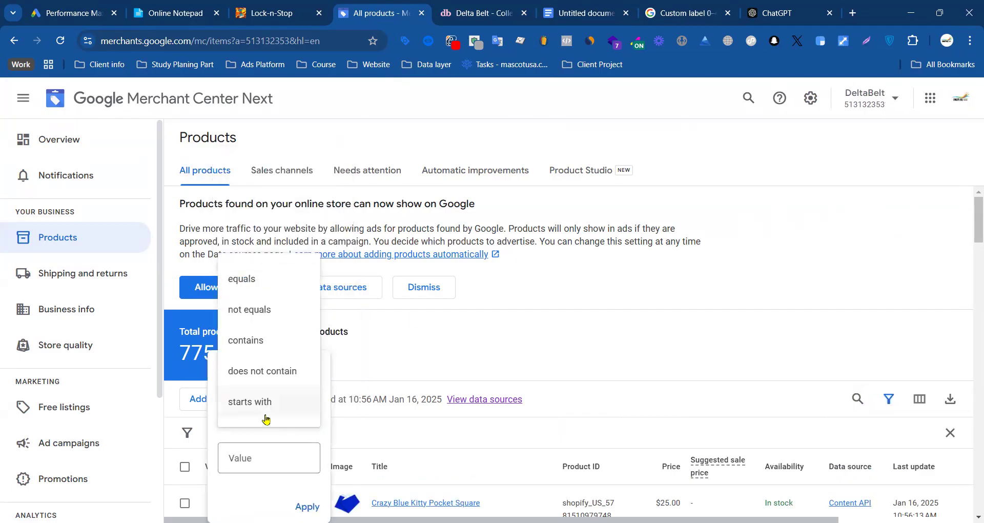
left_click(257, 280)
left_click(249, 455)
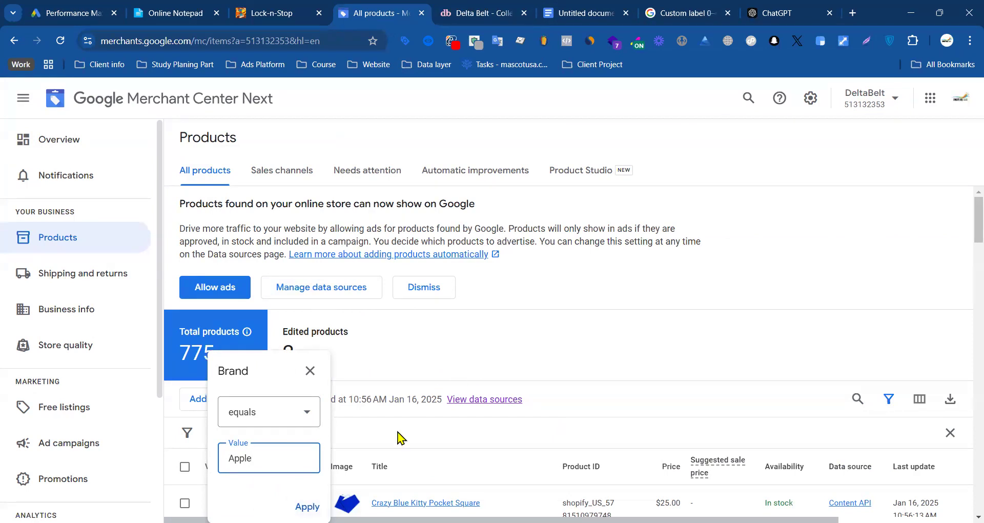
Step: Filter the Merchant Center products by brand equals Apple, remove the filter, and look over the full product list and its remaining columns
key("Return")
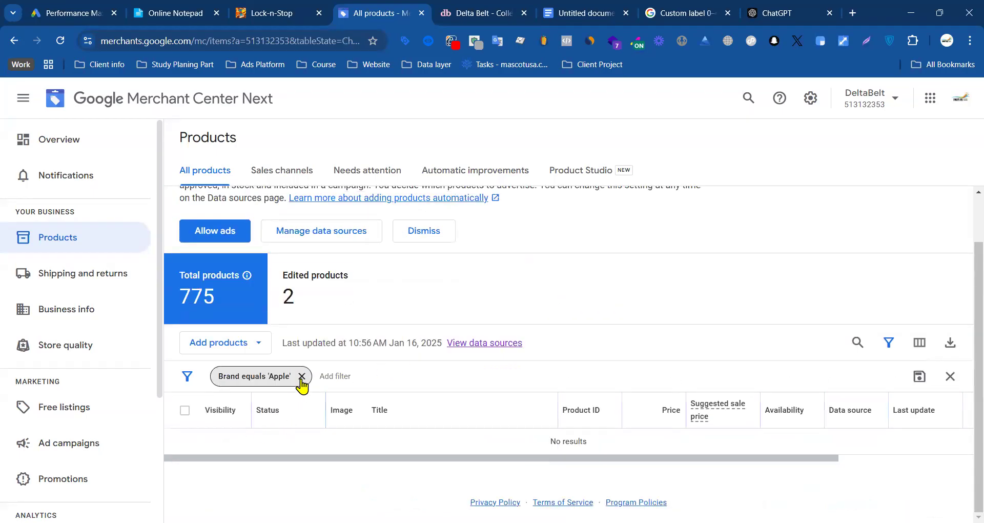
left_click(302, 376)
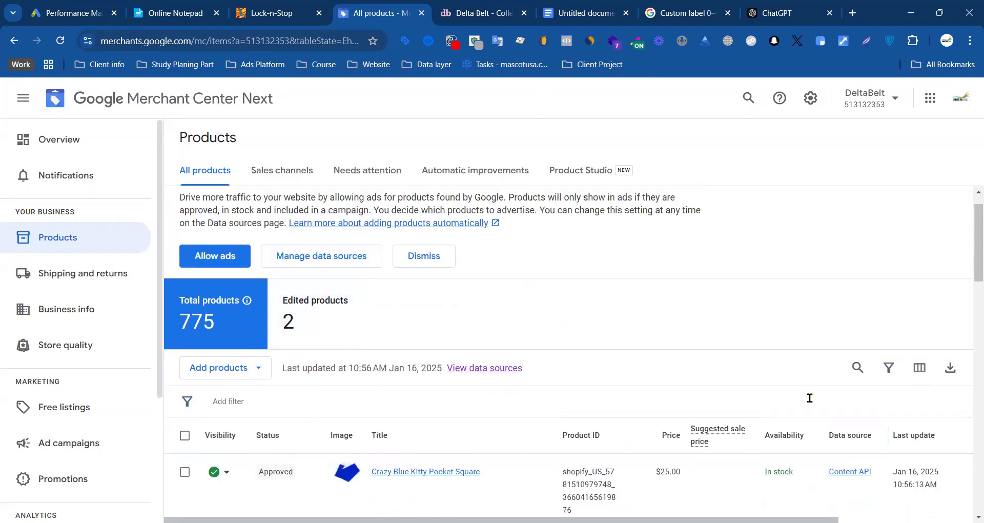
left_click(888, 367)
scroll(357, 423, "down", 3)
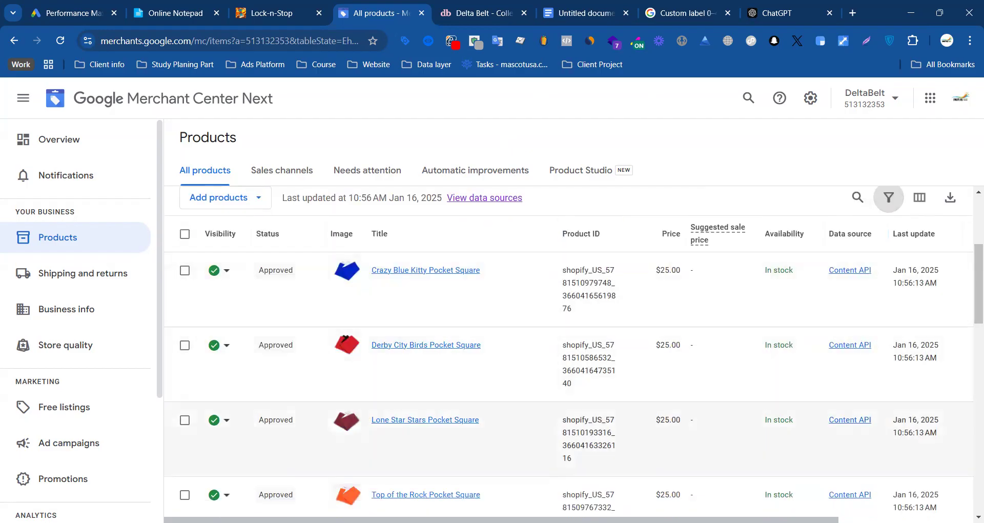
left_click_drag(461, 520, 605, 519)
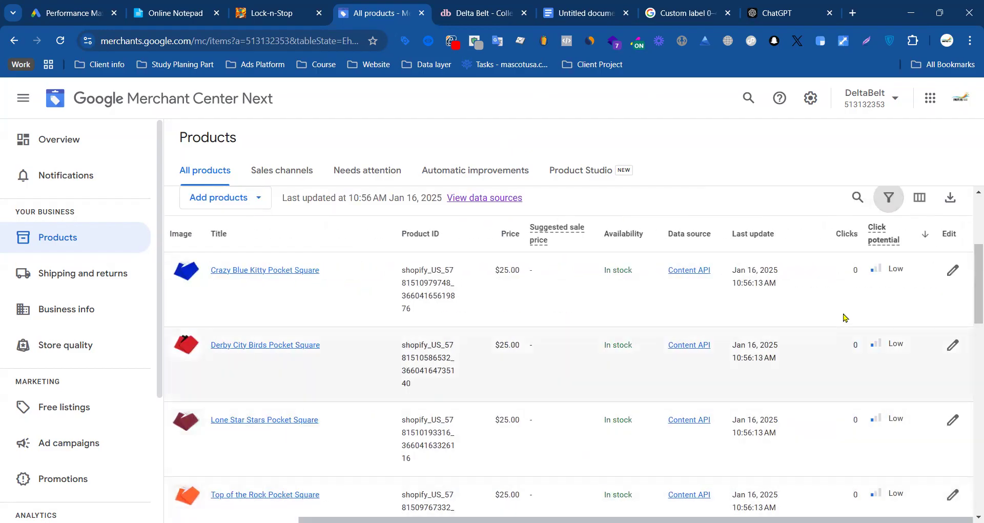
Step: Start a new product filter on Brand with the equals condition, ready for its value
left_click(889, 197)
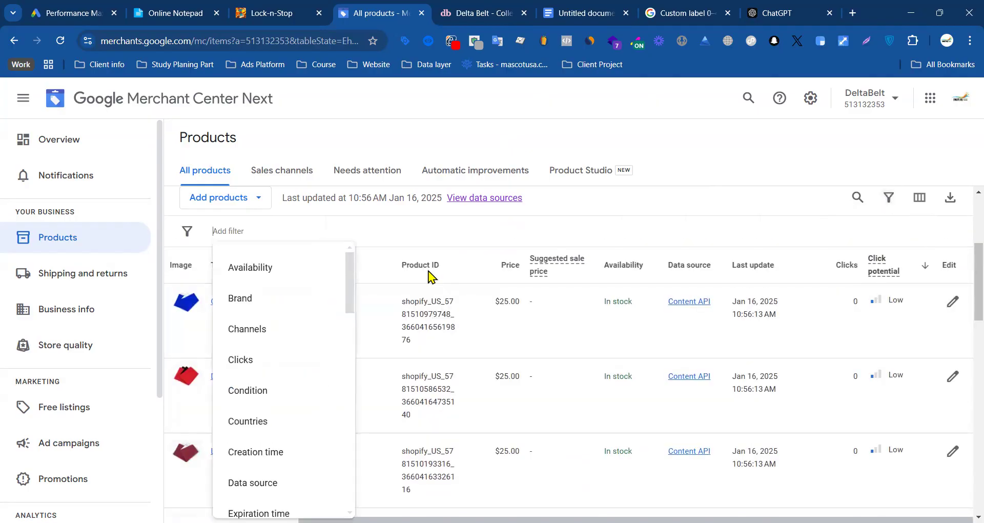
left_click(288, 297)
left_click(287, 315)
left_click(287, 316)
left_click(255, 354)
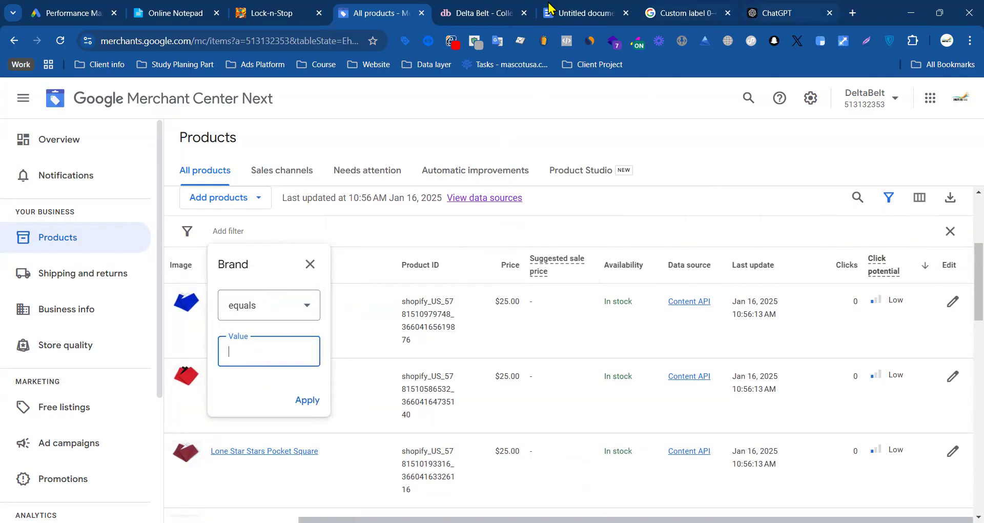
Step: Copy deltabelt from the store's web address, apply it as the brand filter value for the products, and remove the filter
left_click(502, 11)
scroll(307, 118, "up", 10)
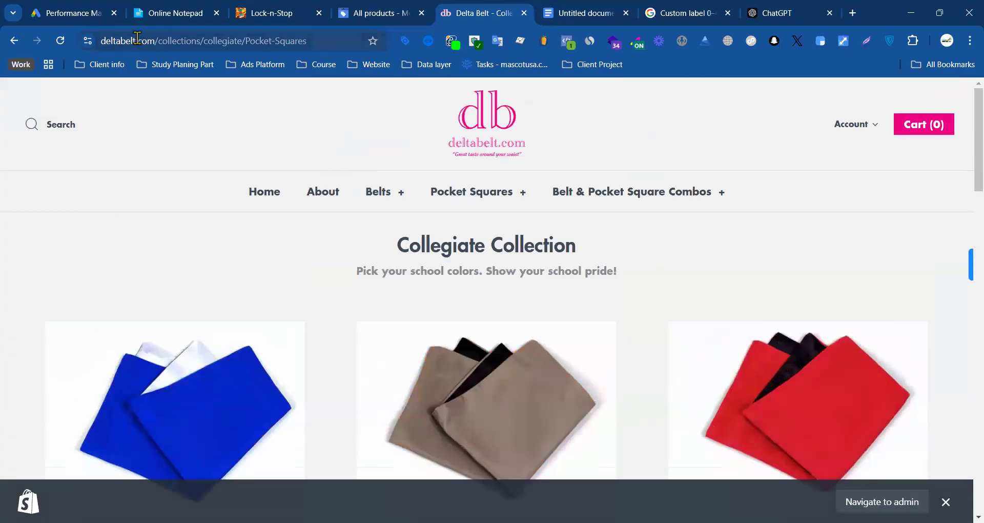
left_click(105, 39)
left_click(125, 42)
double_click(145, 41)
key("ctrl+c")
left_click(370, 6)
key("ctrl+v")
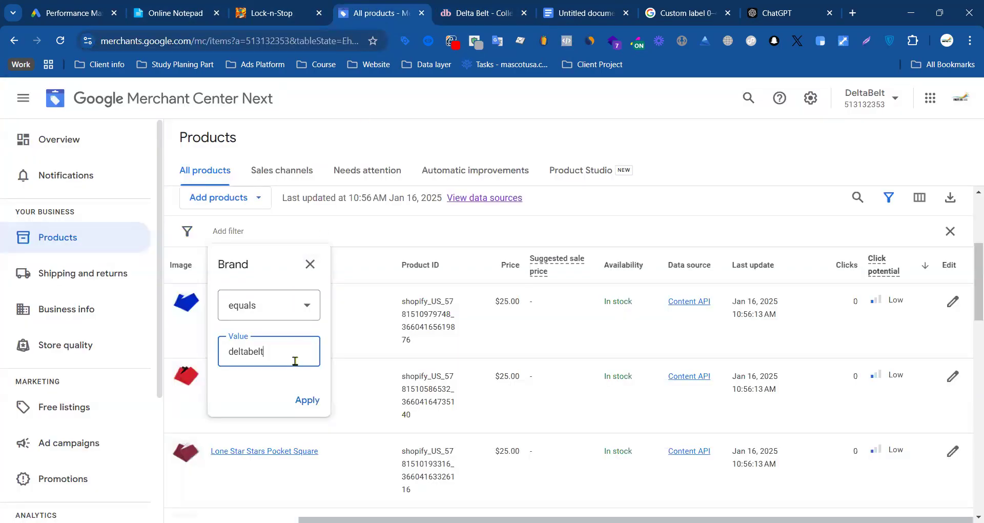
left_click(307, 406)
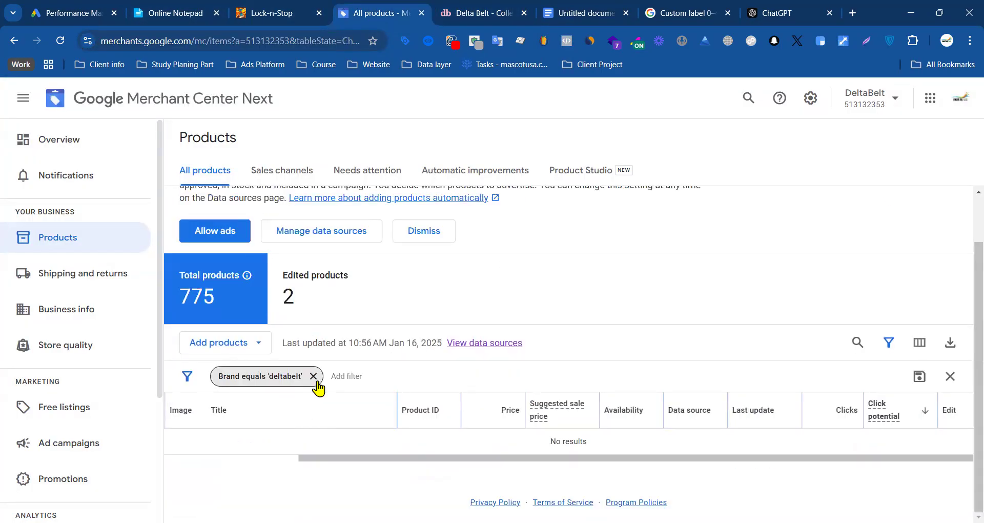
left_click(313, 375)
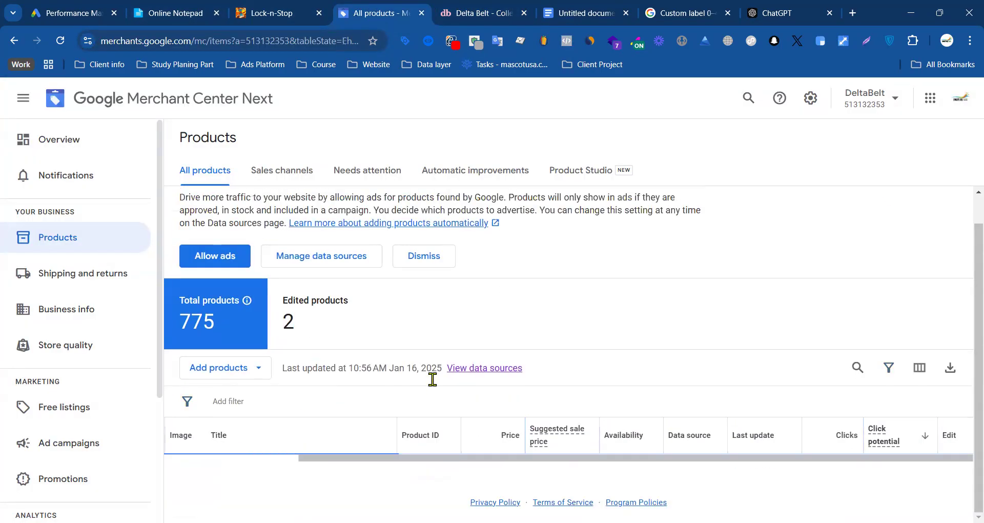
Step: Switch to the Google Ads campaign and view the listing group options offered by Category and by Channel
left_click(94, 8)
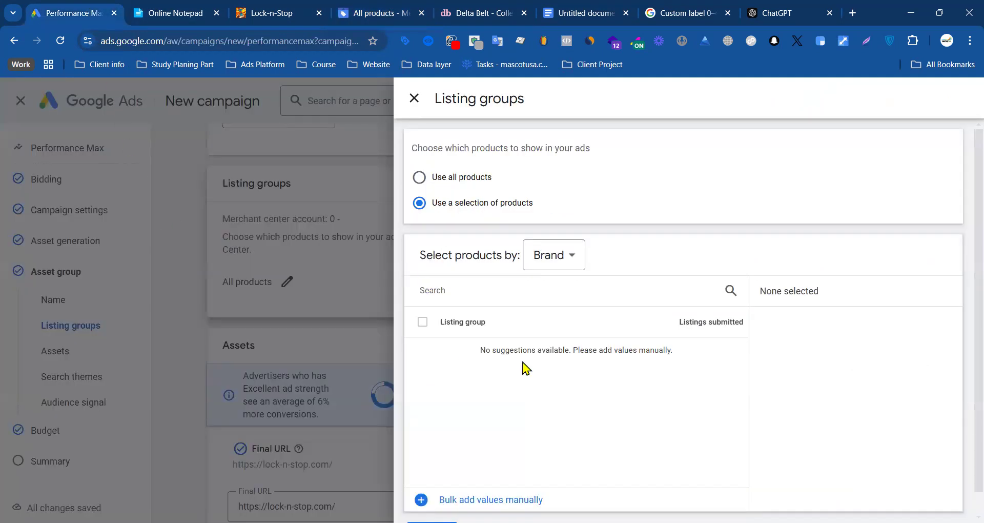
left_click(566, 259)
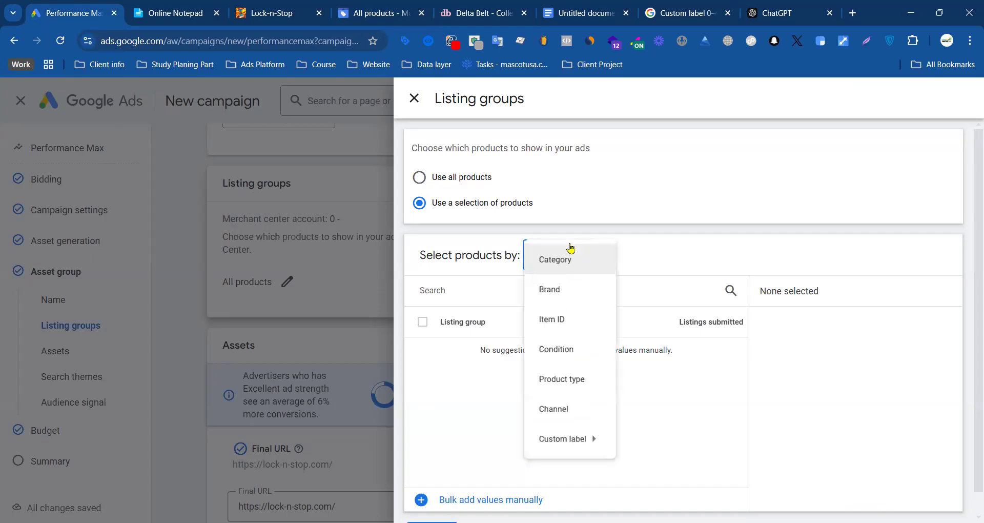
left_click(566, 272)
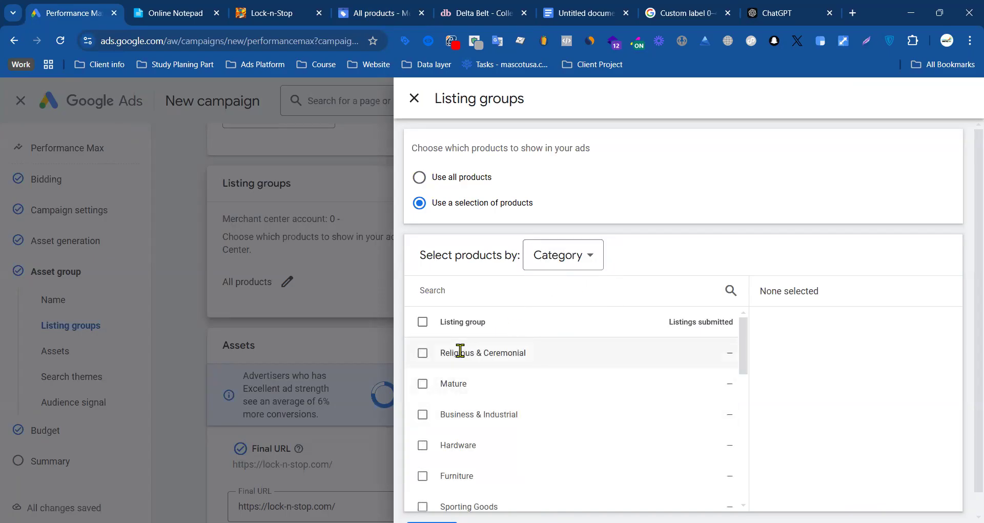
scroll(506, 373, "down", 6)
scroll(507, 374, "up", 6)
left_click(573, 256)
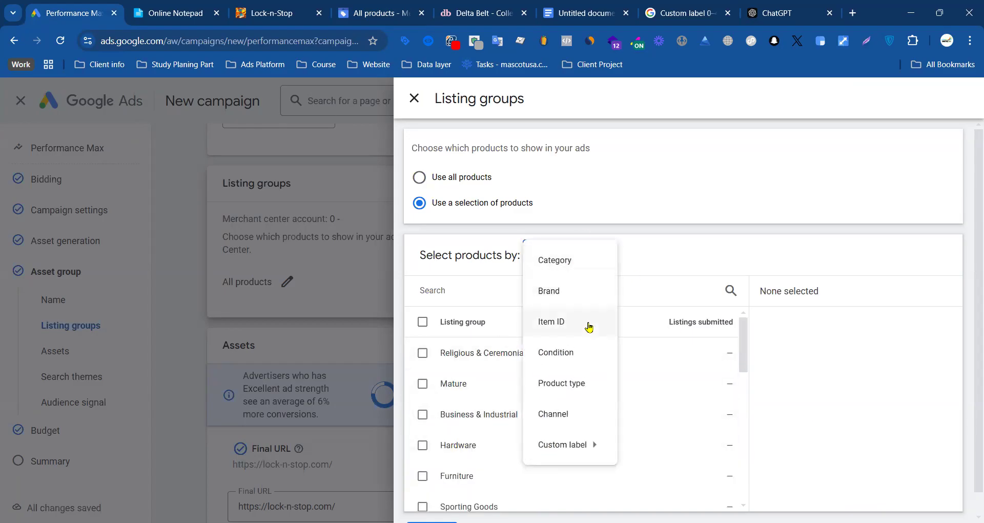
left_click(559, 420)
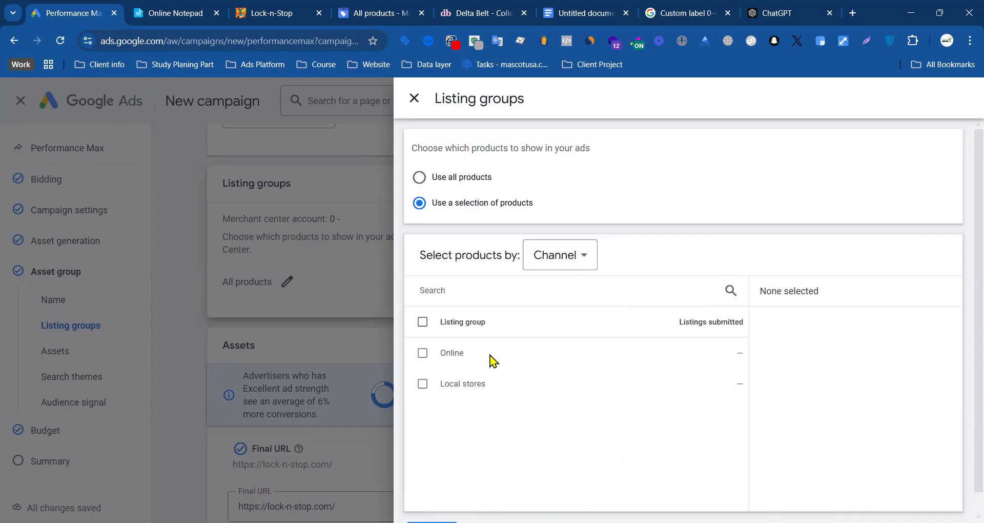
Step: Set the listing group selection to Item ID and open manual entry of item IDs
left_click(576, 266)
left_click(566, 323)
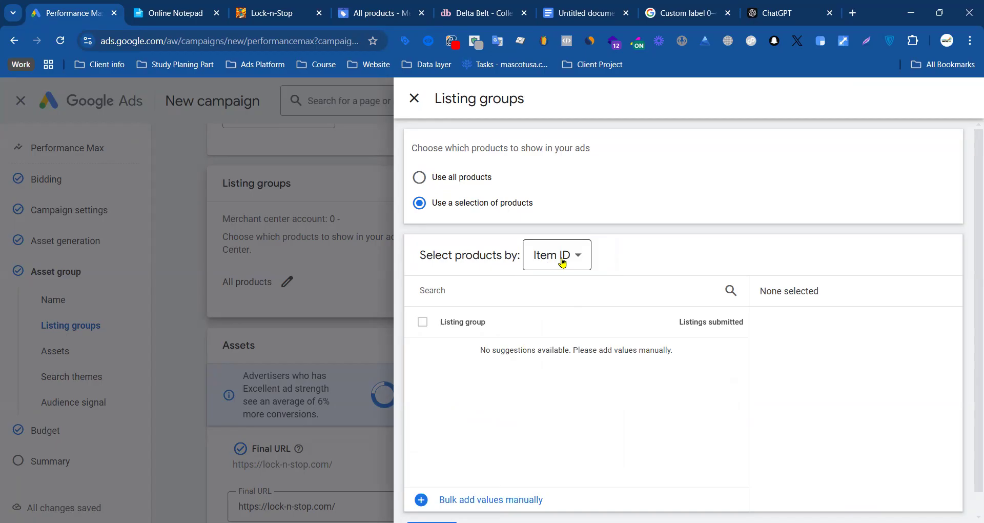
left_click(467, 500)
left_click(495, 356)
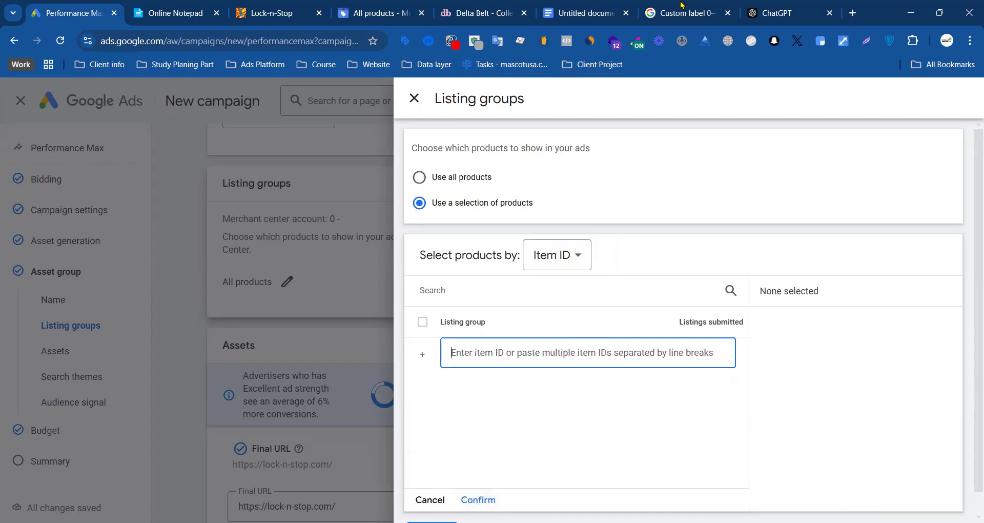
Step: Select the first Shopify item ID in the second list of the Google Docs document and return to the Google Ads campaign
left_click(611, 7)
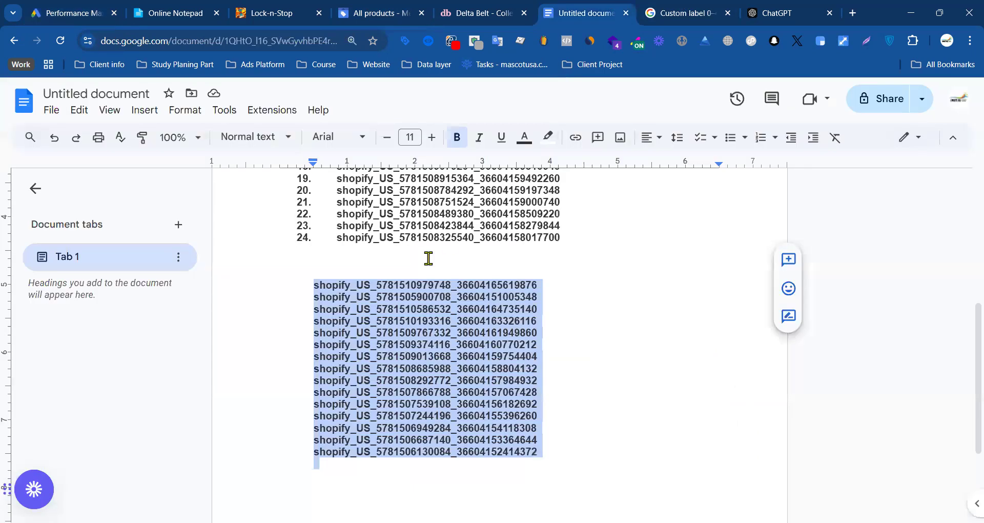
triple_click(412, 281)
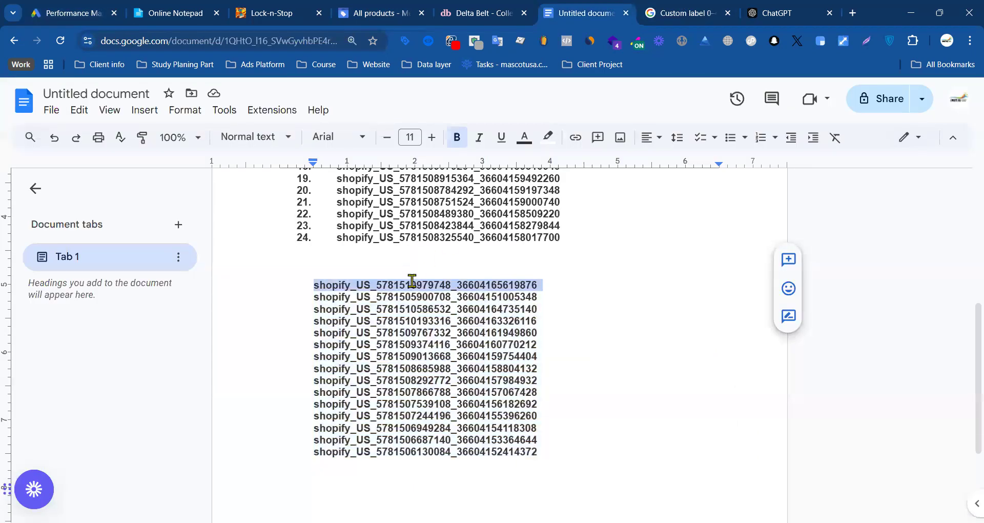
left_click(90, 8)
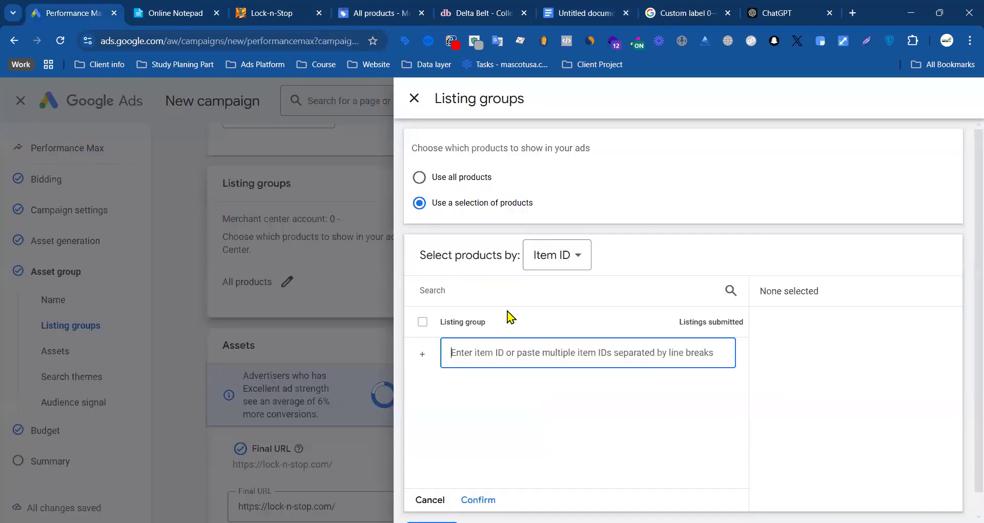
Step: Open the Kraken coupler lock product page on the Lock-n-Stop store and look through it
left_click(294, 16)
scroll(472, 215, "up", 5)
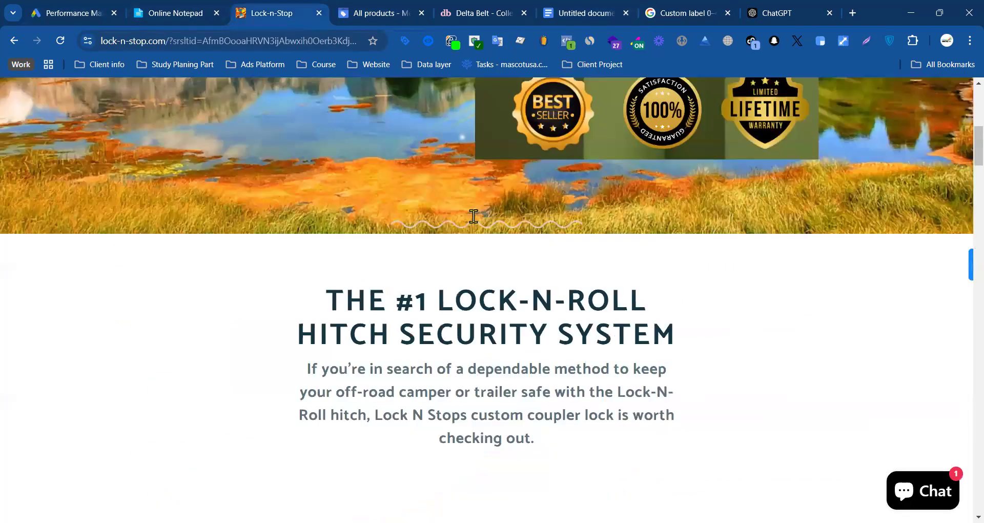
scroll(473, 216, "up", 10)
left_click(388, 171)
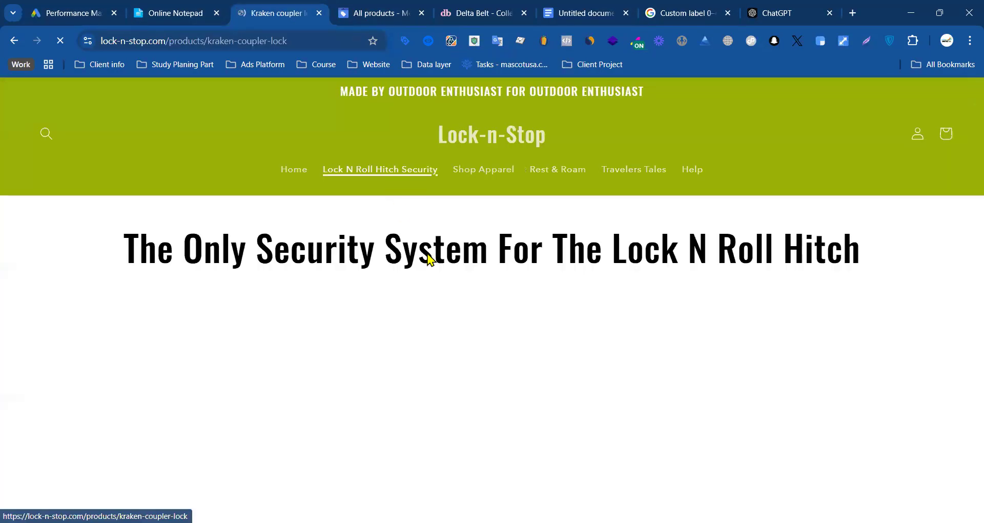
left_click(428, 41)
left_click(426, 42)
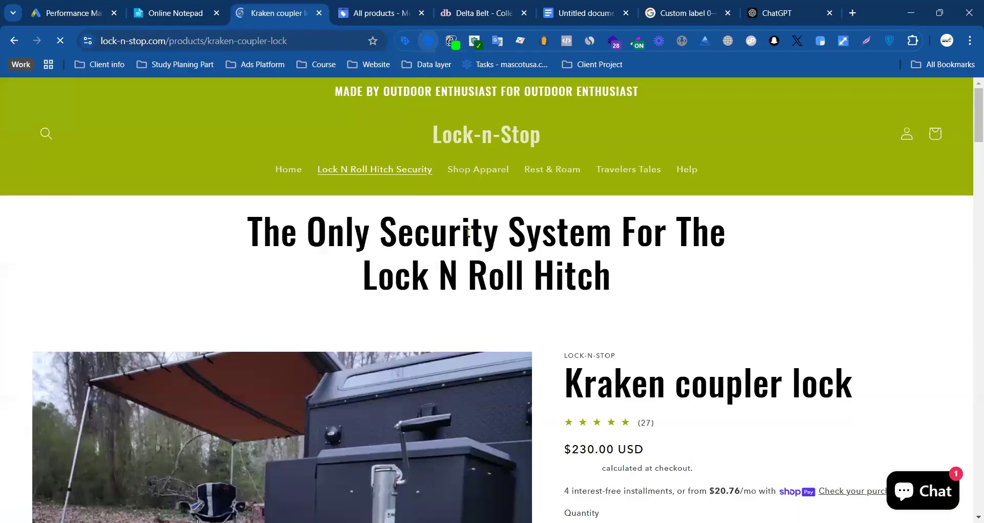
scroll(363, 300, "down", 10)
scroll(364, 299, "down", 5)
scroll(367, 290, "up", 8)
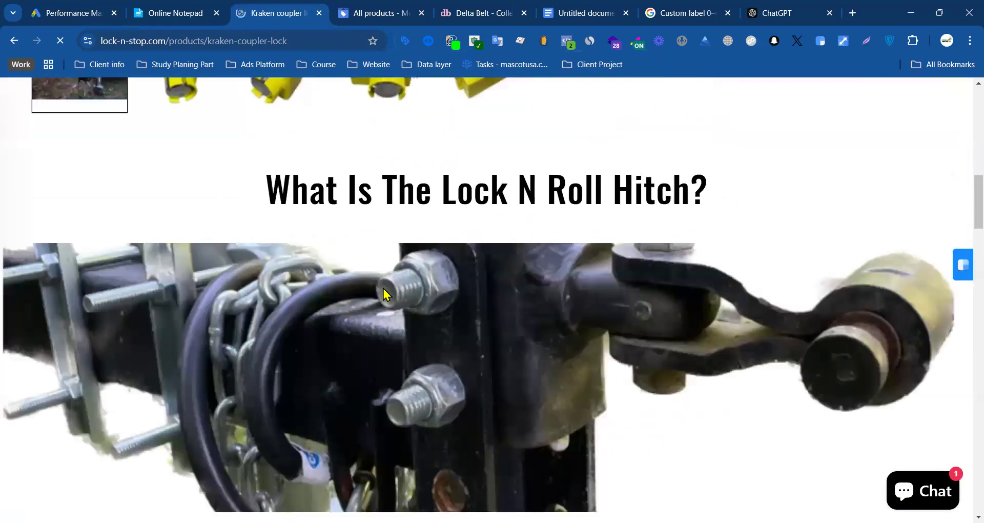
Step: Inspect the view_item_skilluper event in the datalayer checker as a flat list and copy the product's item_id value
left_click(428, 41)
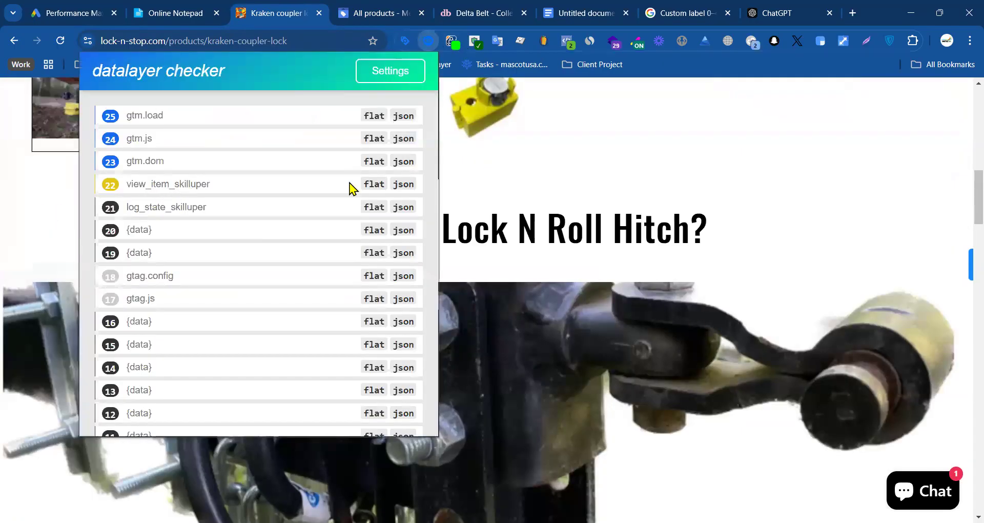
left_click(374, 185)
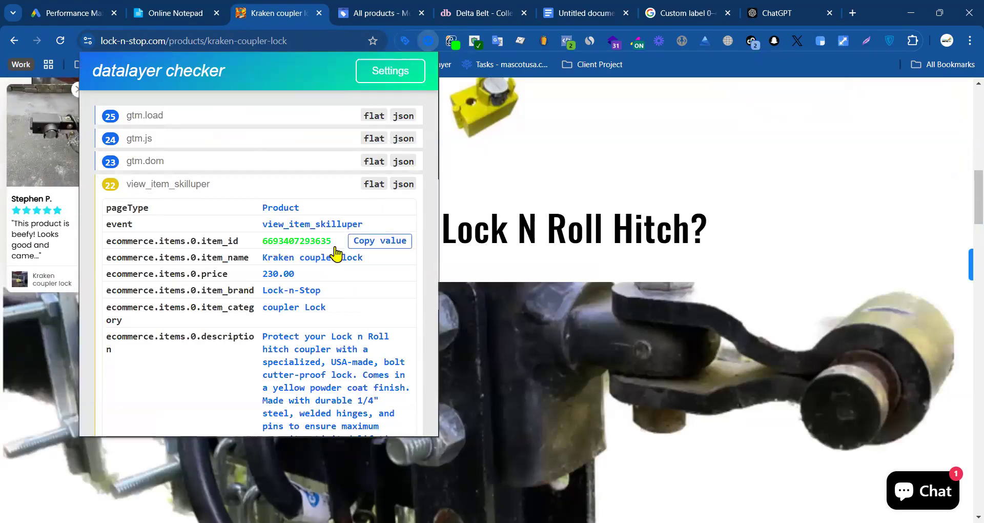
scroll(203, 312, "down", 6)
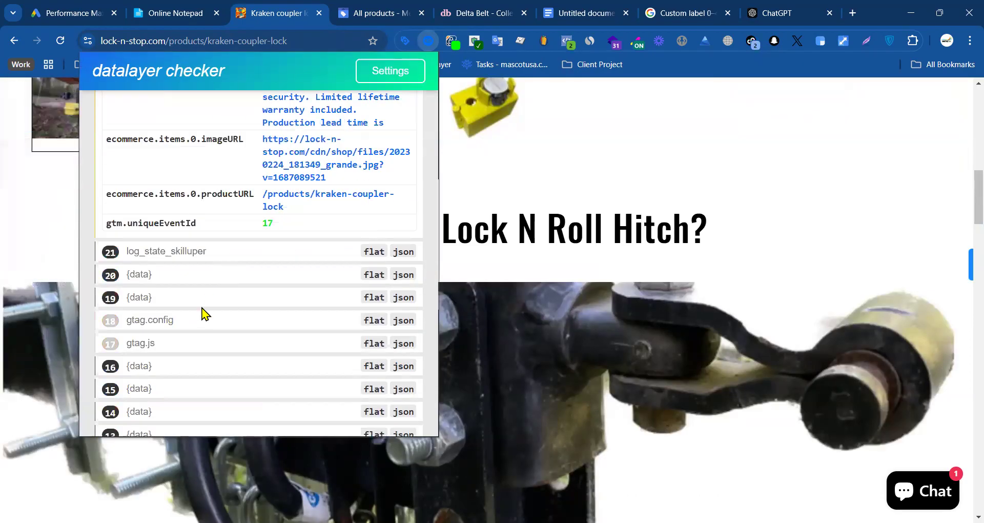
left_click(80, 7)
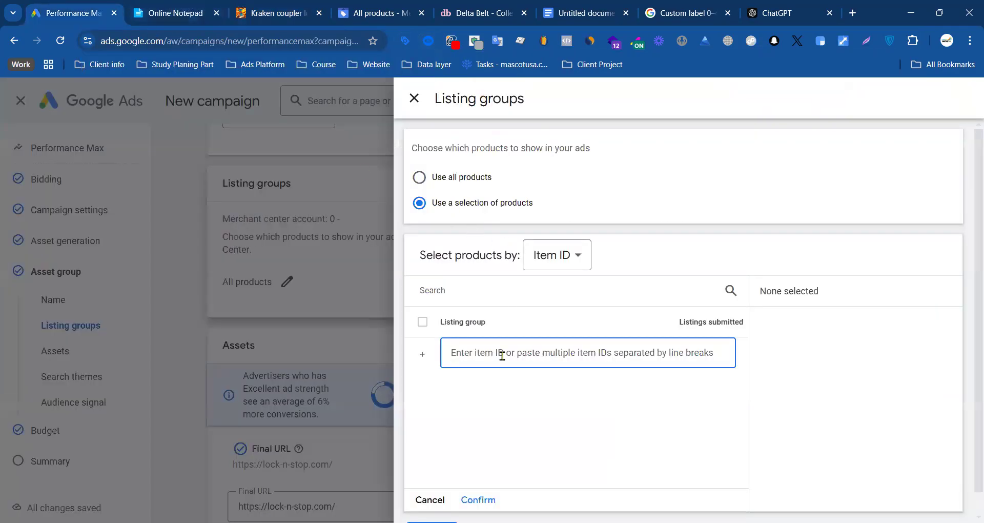
key("ctrl+v")
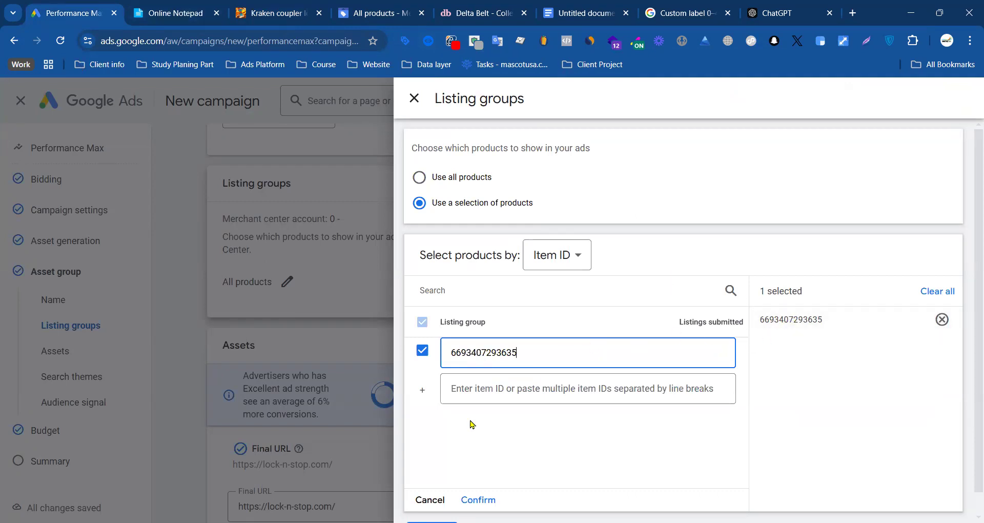
left_click(478, 499)
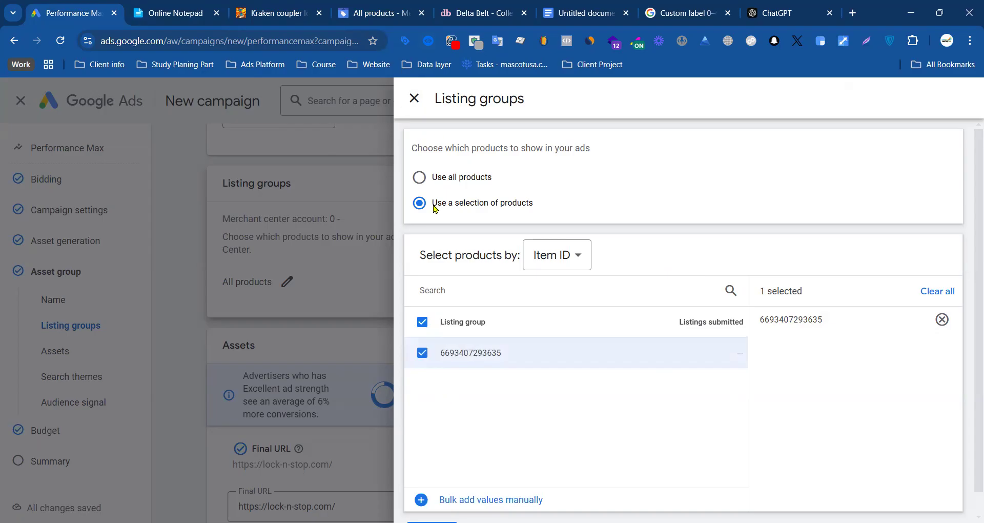
Step: Close the listing groups without saving the selection and review the asset group's headlines, descriptions and videos
left_click(416, 109)
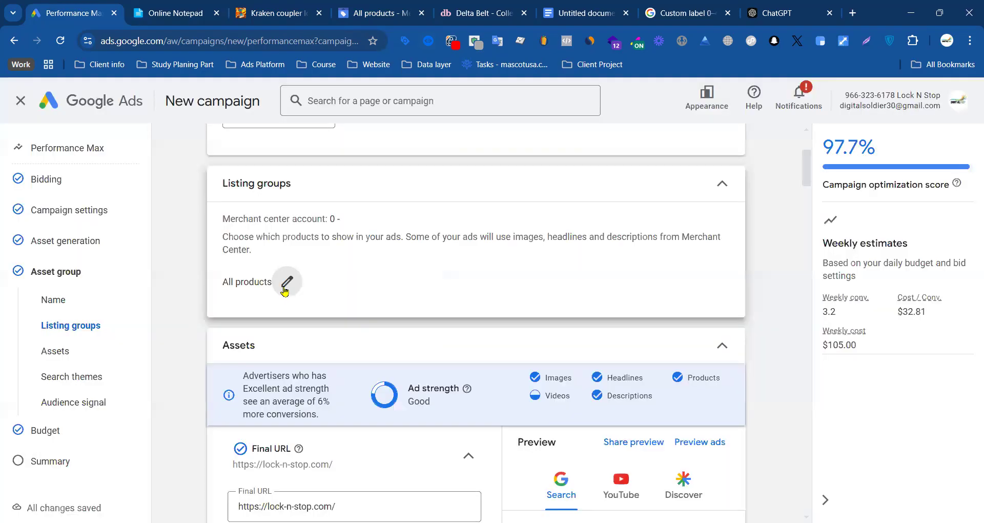
left_click(286, 283)
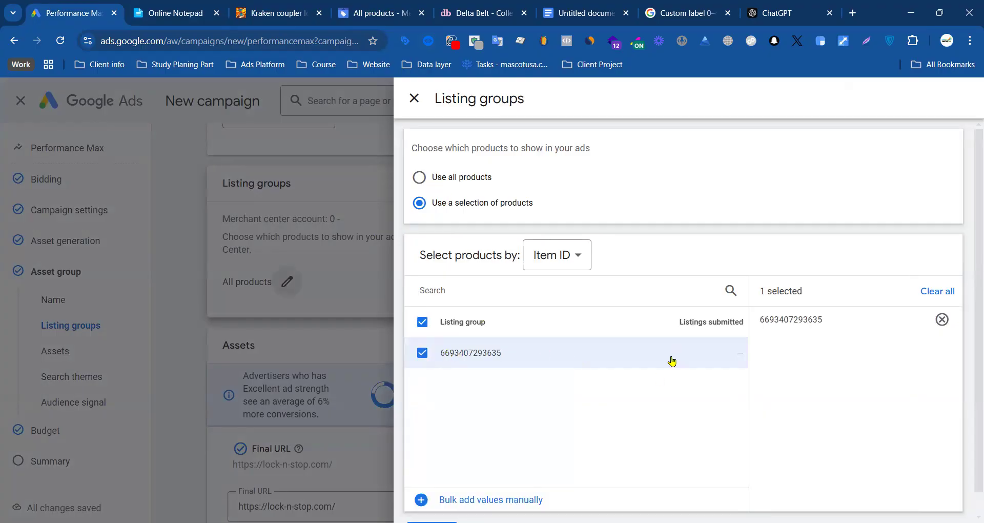
left_click(414, 99)
scroll(364, 359, "down", 5)
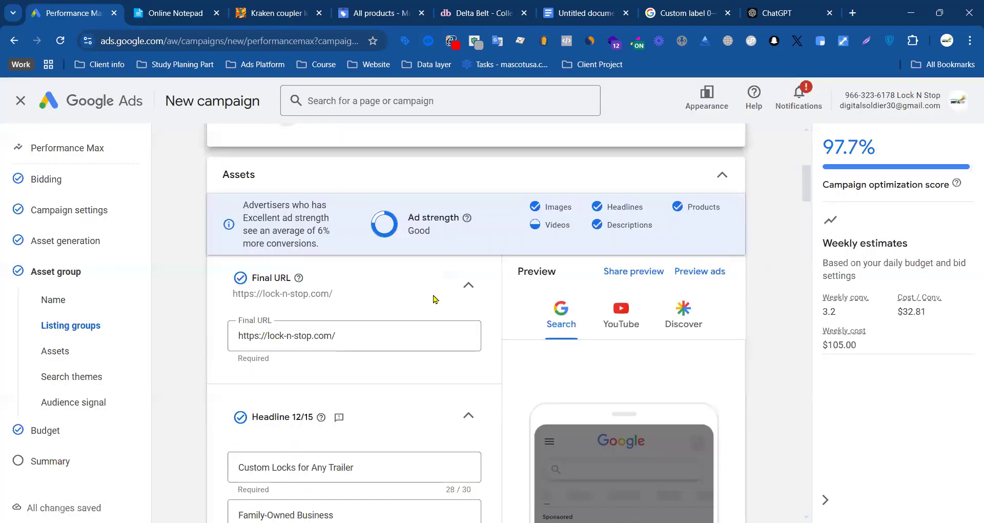
scroll(446, 241, "down", 15)
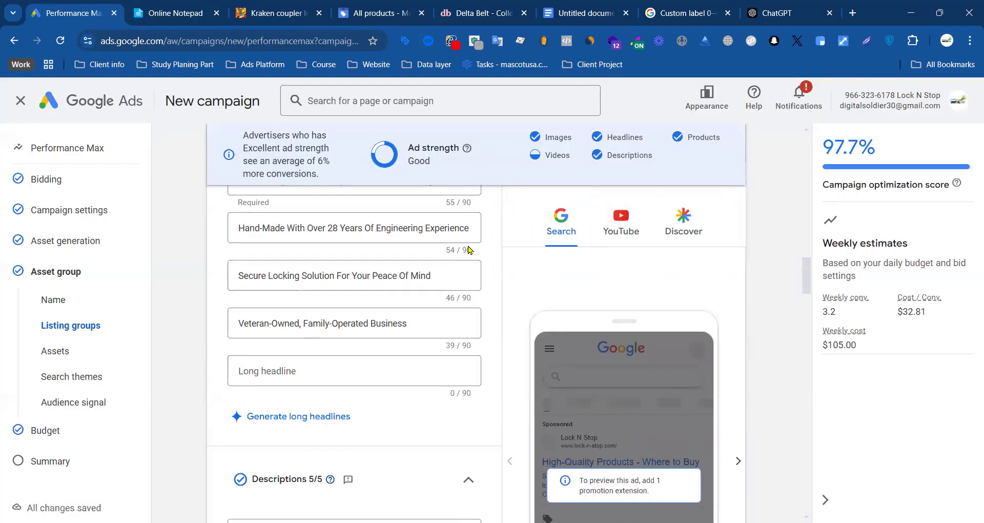
scroll(456, 251, "down", 8)
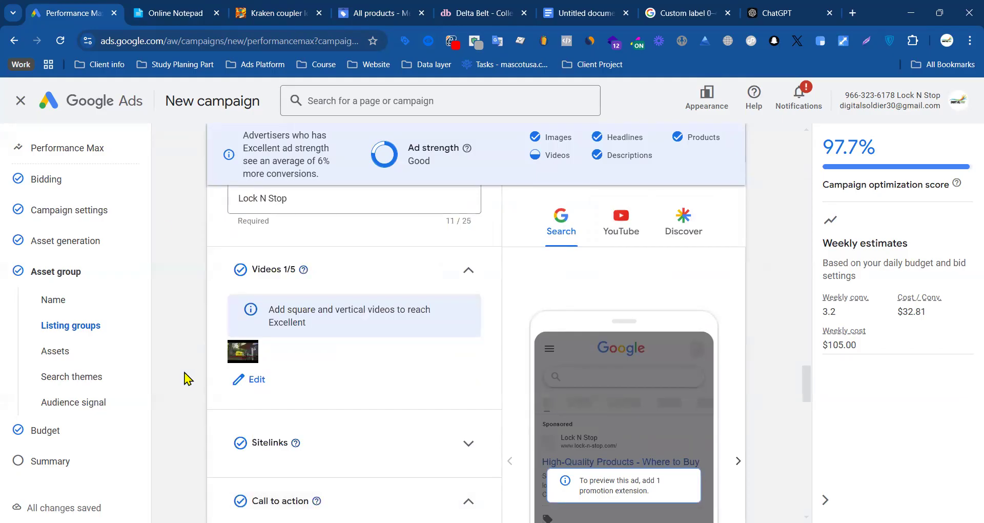
scroll(160, 222, "up", 15)
scroll(256, 241, "up", 10)
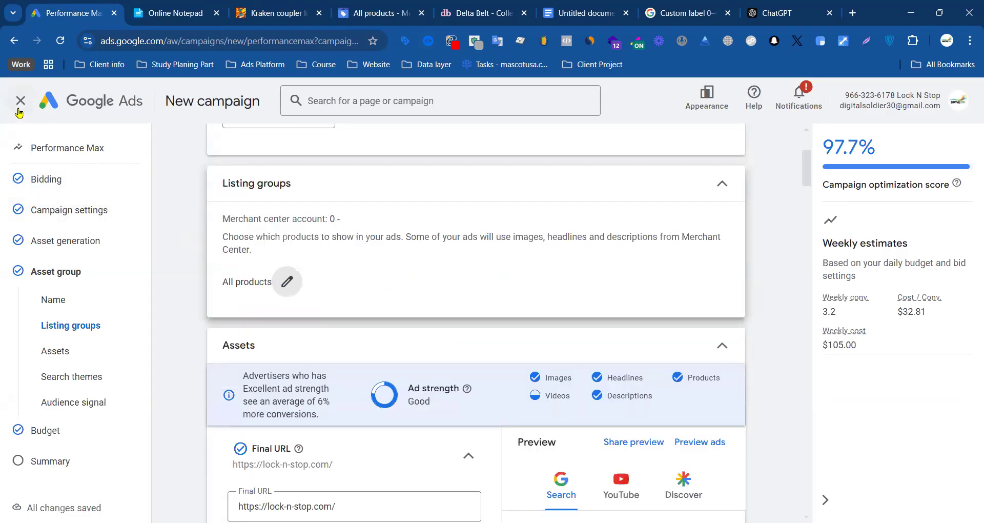
Step: Leave the new campaign setup and hide the notice that none of the ads are running
left_click(20, 108)
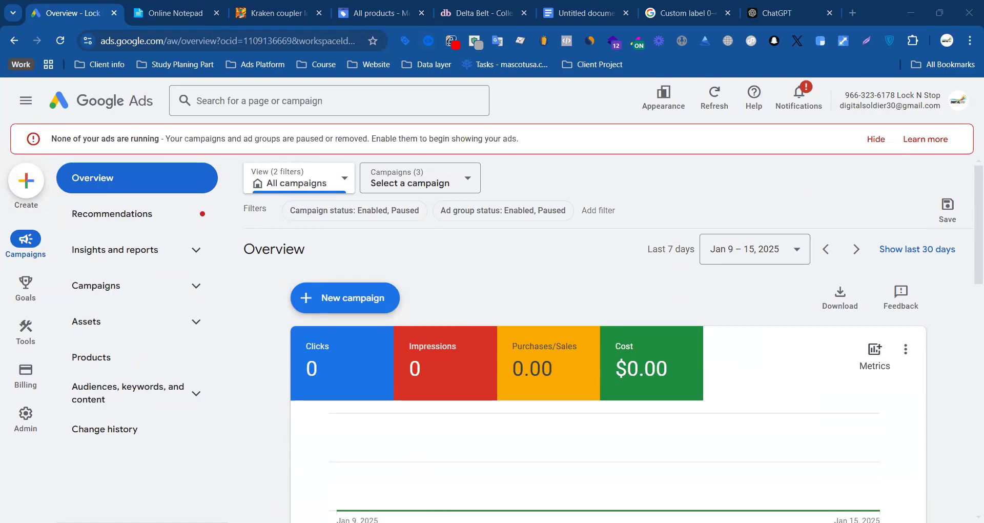
left_click(876, 139)
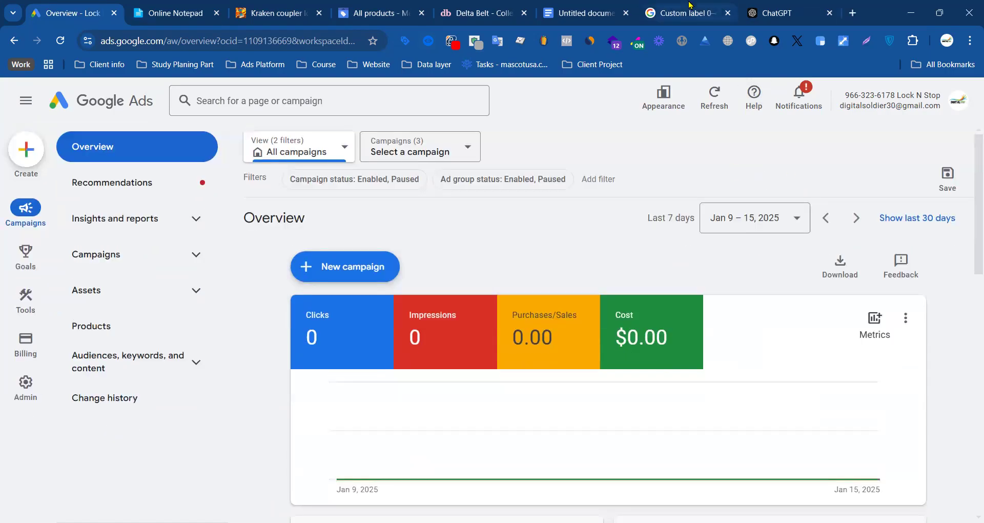
Step: Switch to the Google Docs list of product IDs and add the heading "Poket" above the second, unnumbered group of IDs
left_click(687, 12)
scroll(407, 235, "up", 7)
left_click(568, 16)
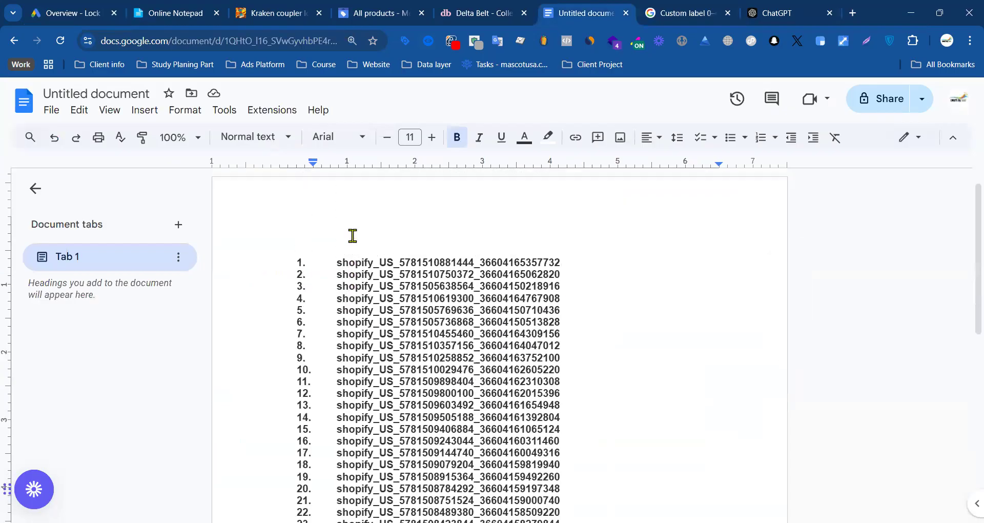
scroll(318, 246, "down", 6)
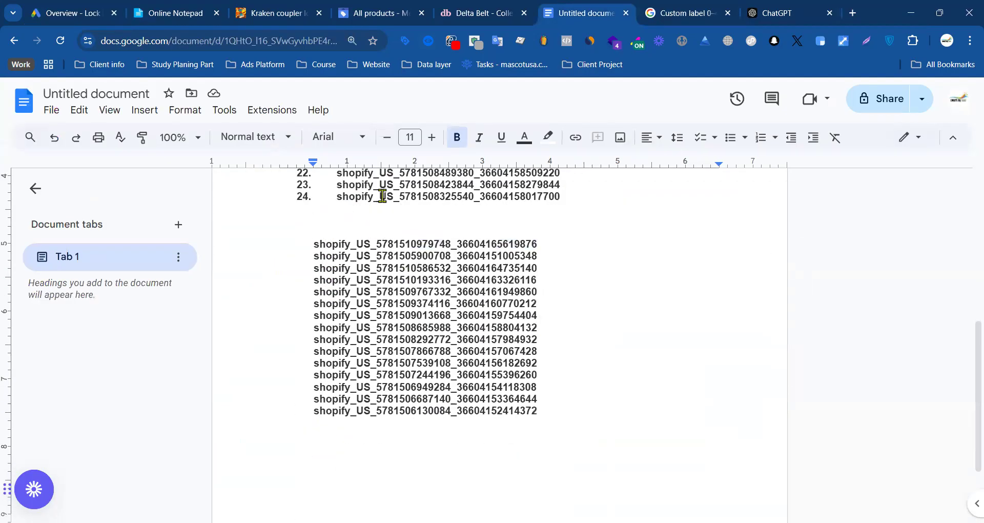
type("Pok")
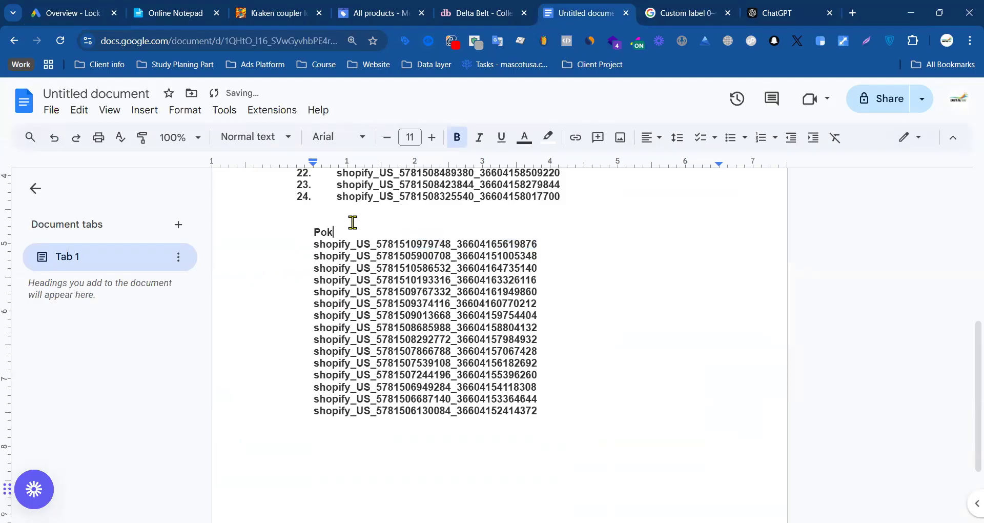
type("et")
Step: Insert the lines "Cam:" and "Ads Acete 2" at the start of the document, above the numbered product IDs
key("ctrl+Home")
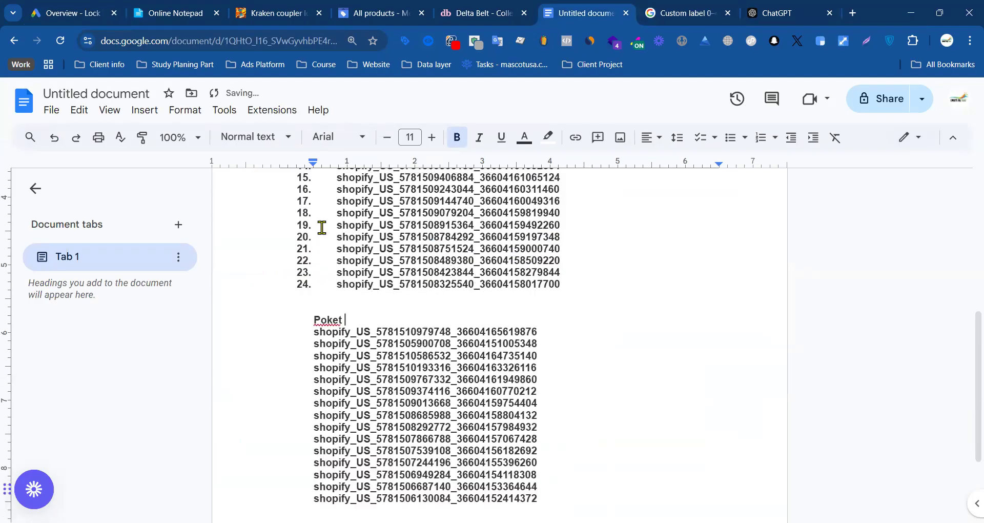
key("BackSpace")
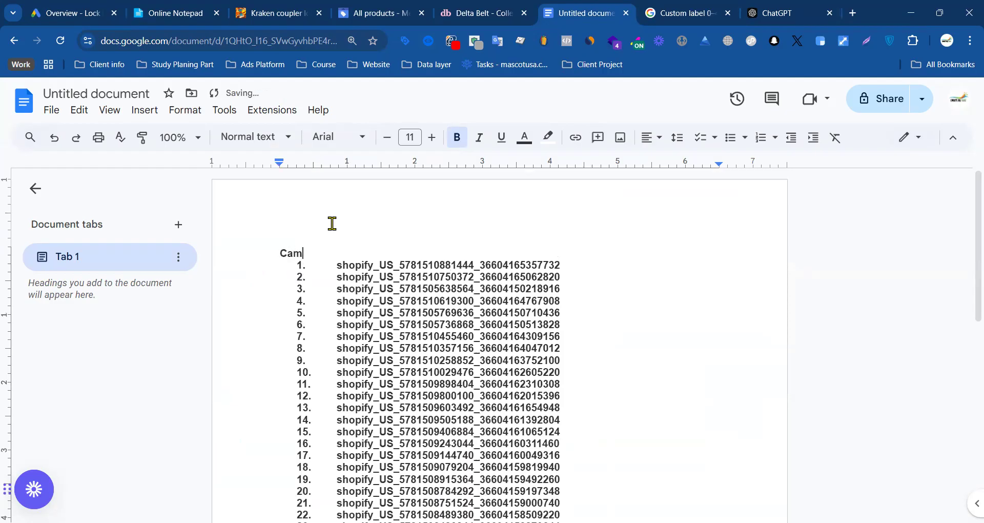
key("Return")
key("Return")
key("Return")
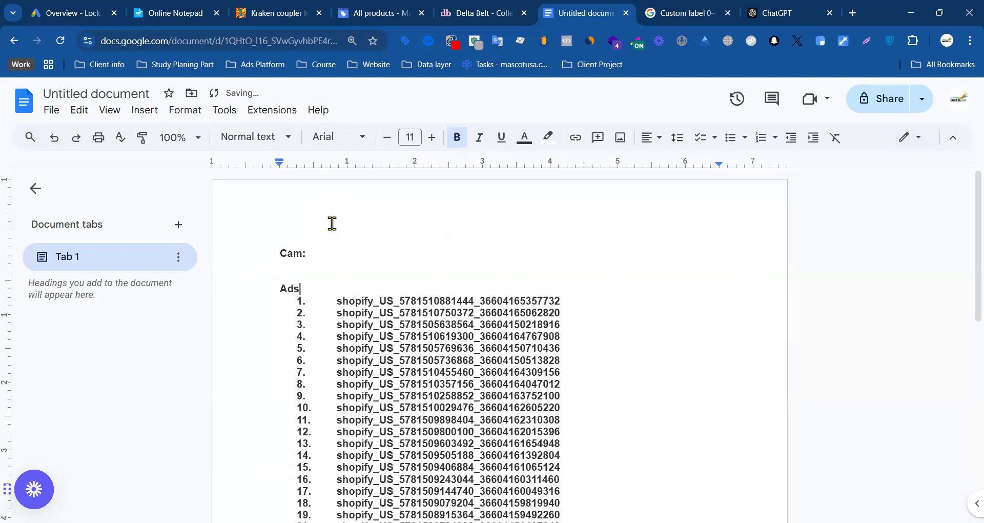
type("A")
key("BackSpace")
key("BackSpace")
type("Ads A")
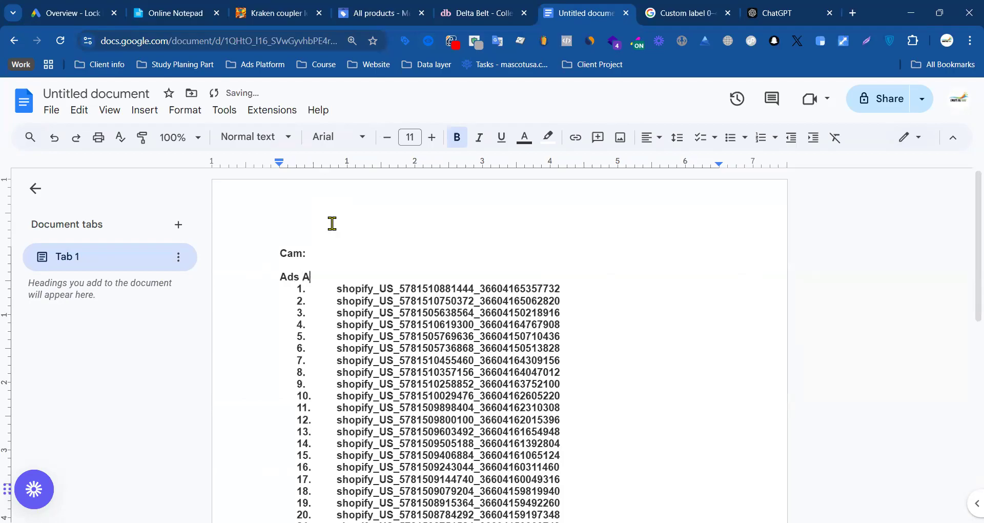
type("cete")
key("Return")
type(":")
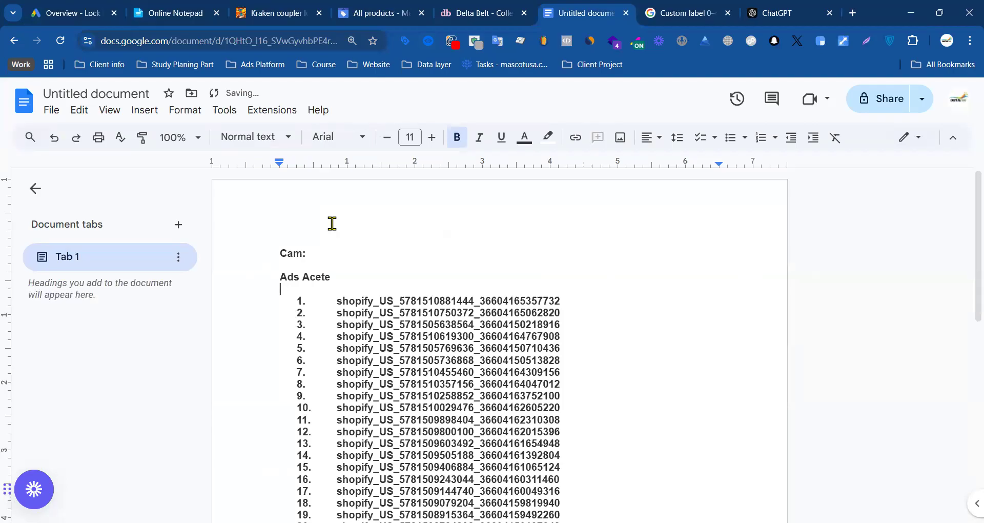
key("BackSpace")
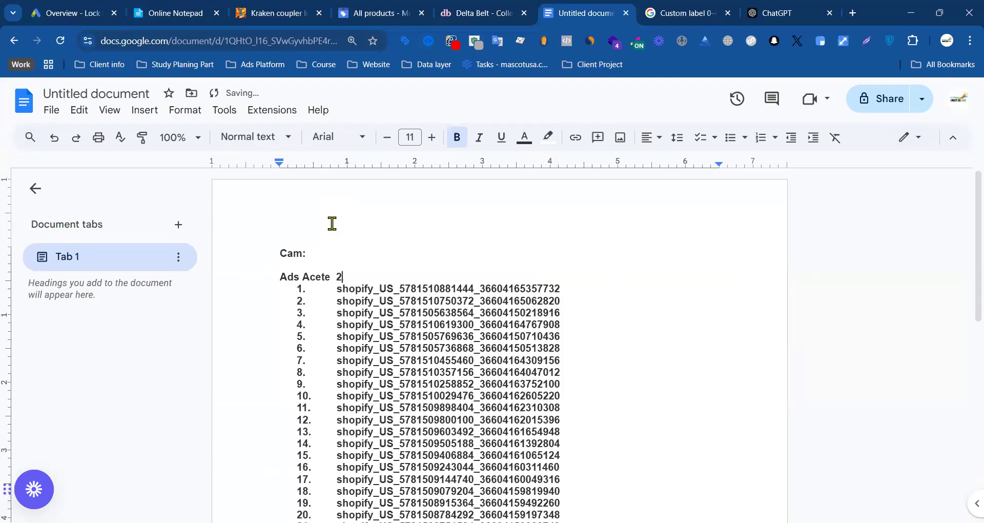
type("2")
Step: Add the heading "Belt:" directly above the numbered product IDs, separated from the "Ads Acete 2" line by blank lines
key("Return")
key("Return")
key("Return")
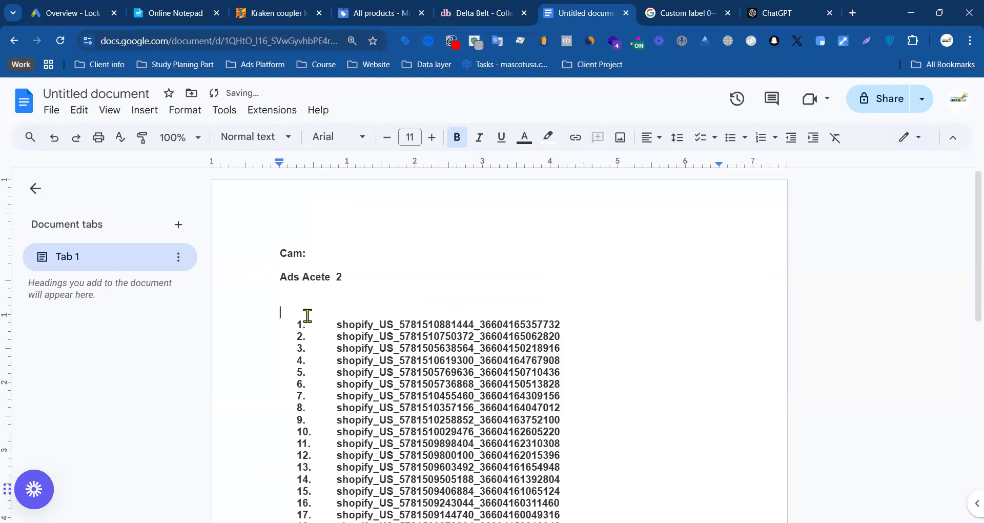
type("Belt:")
Step: Remove the indent of the "Poket" heading so it aligns with the page margin
scroll(307, 314, "down", 7)
left_click(314, 292)
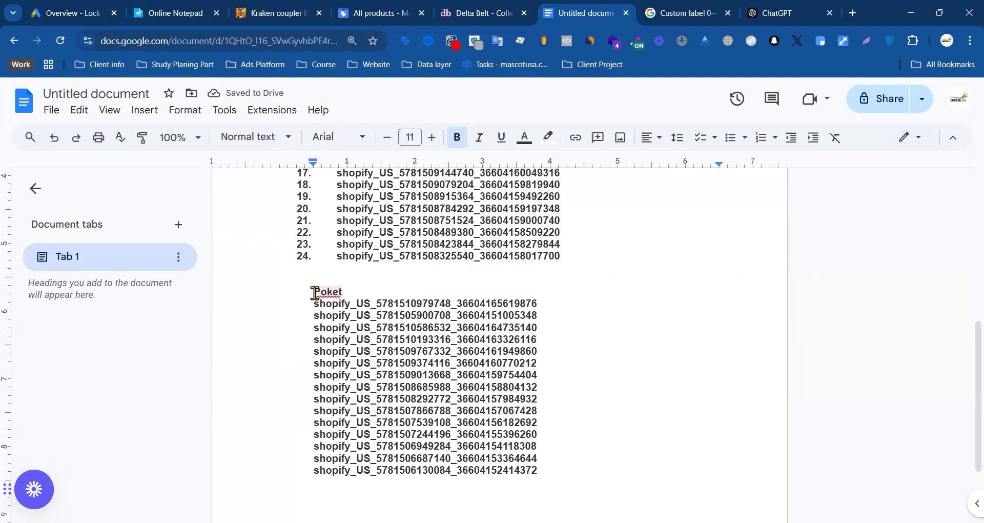
key("BackSpace")
scroll(384, 276, "up", 3)
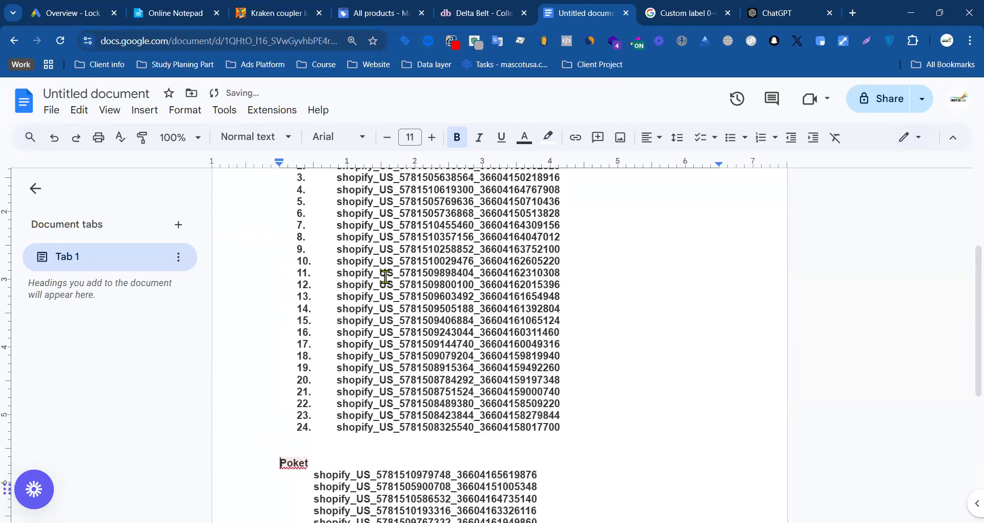
Step: Highlight the product IDs under Poket and under Belt to compare the two groups, and clear the selection
scroll(541, 362, "down", 5)
left_click(578, 365)
left_click_drag(578, 366, 303, 204)
scroll(574, 392, "up", 7)
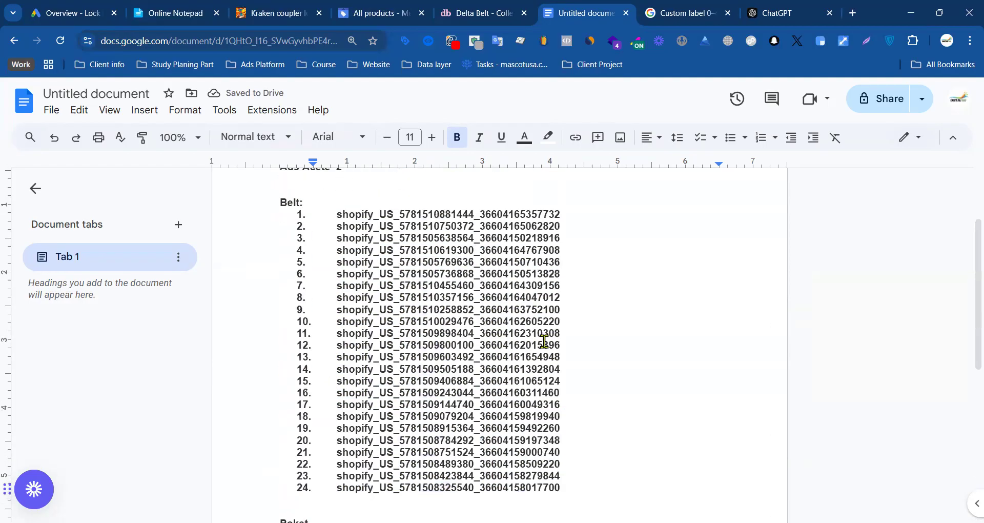
left_click_drag(571, 484, 475, 395)
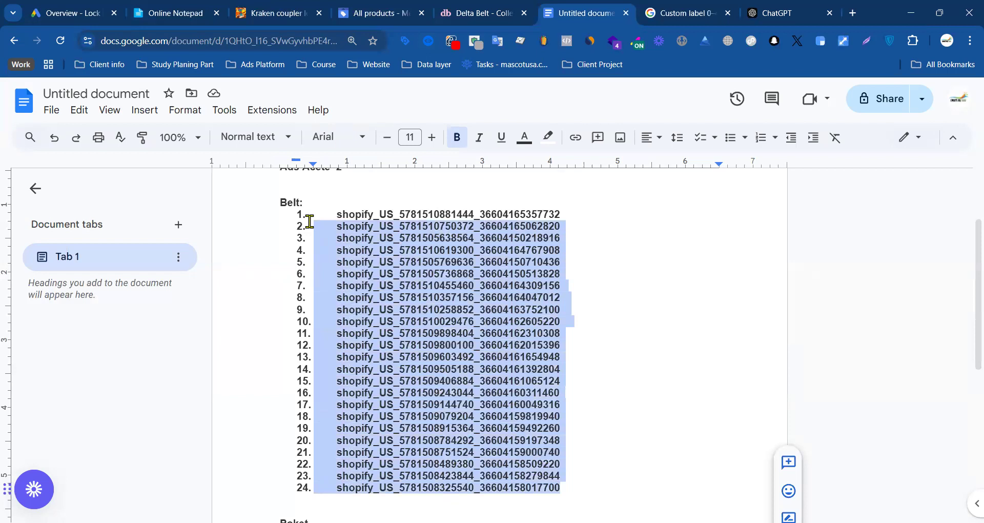
left_click_drag(310, 222, 310, 214)
left_click(621, 275)
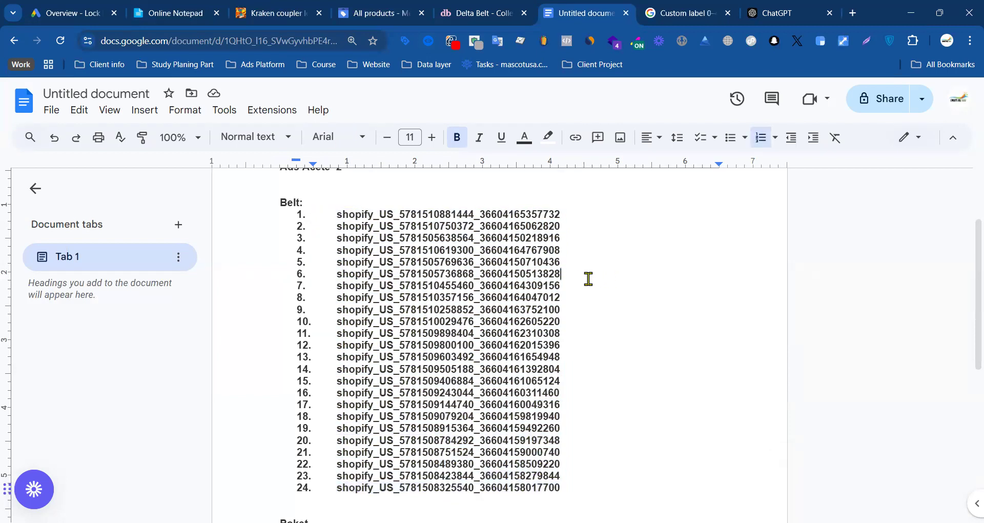
scroll(574, 272, "up", 2)
Step: Switch to Google Ads and open the account's list of campaigns
left_click(70, 9)
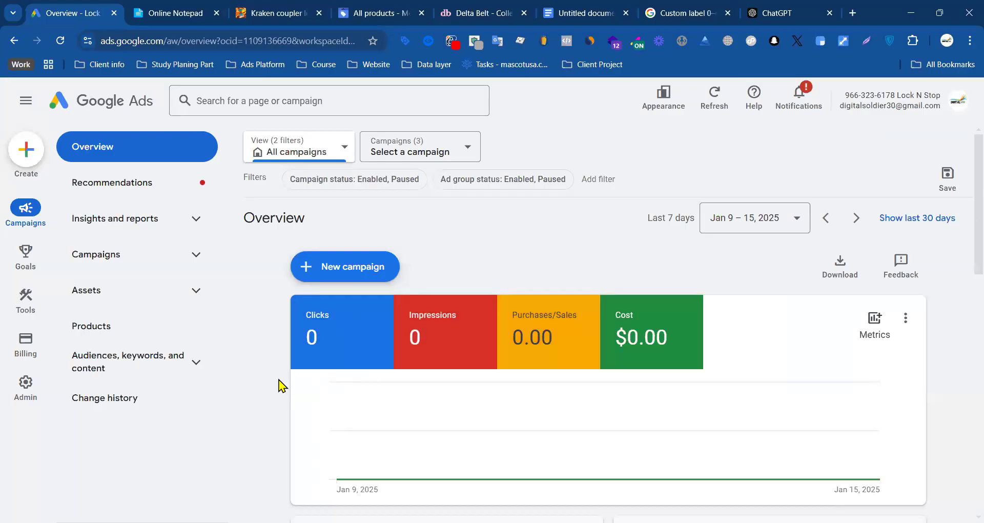
scroll(261, 355, "down", 6)
scroll(330, 331, "up", 6)
left_click(105, 253)
left_click(131, 300)
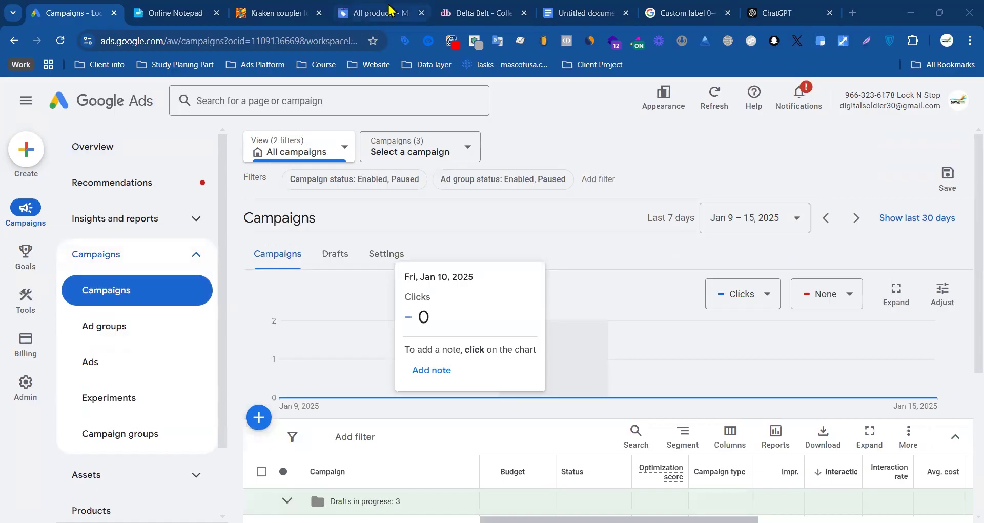
Step: Switch to Merchant Center, dismiss the offer to allow ads for products found by Google, and look over the product list
key("ctrl+4")
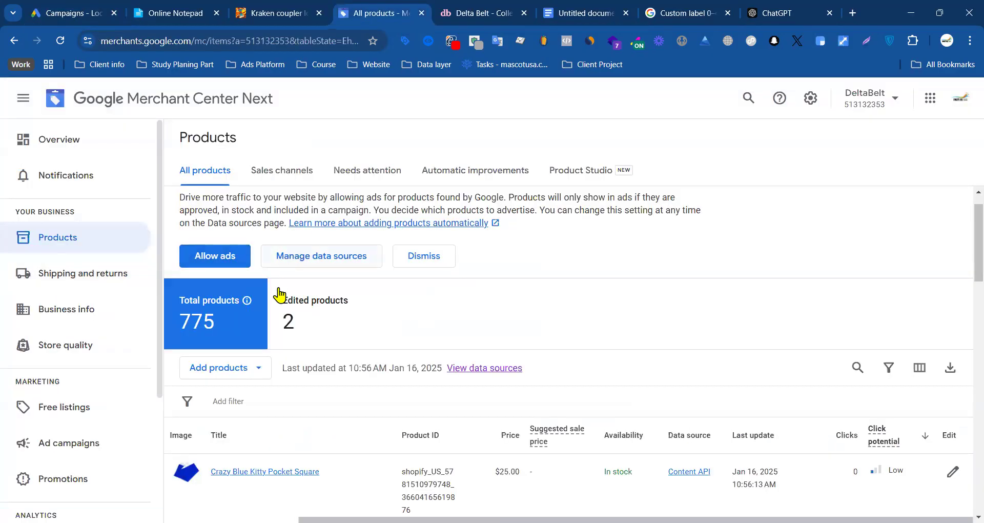
left_click(444, 256)
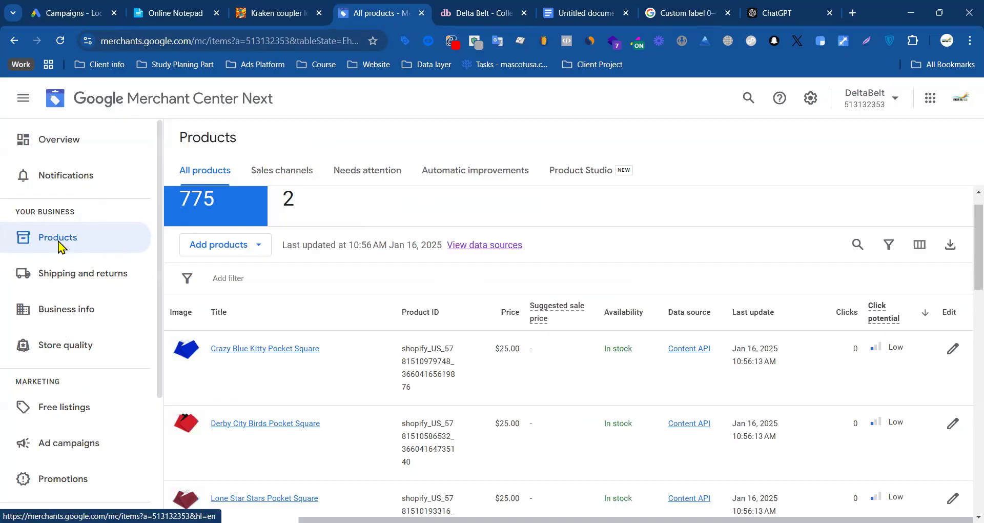
scroll(79, 485, "down", 4)
scroll(344, 285, "up", 2)
scroll(103, 251, "up", 4)
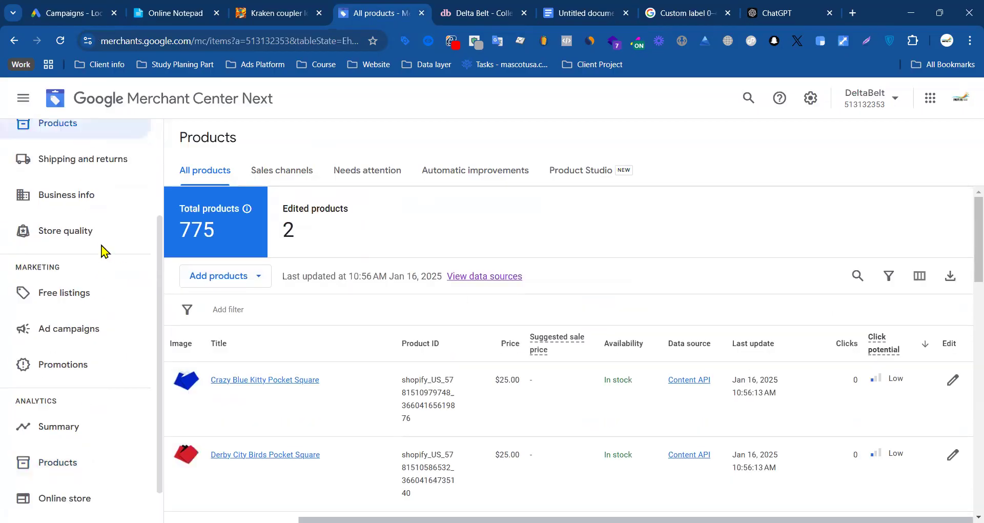
Step: Look through the sales channels, needs attention, automatic improvements and Product Studio views of the products, and return to all products
left_click(287, 177)
left_click(377, 177)
left_click(486, 177)
left_click(620, 174)
left_click(216, 176)
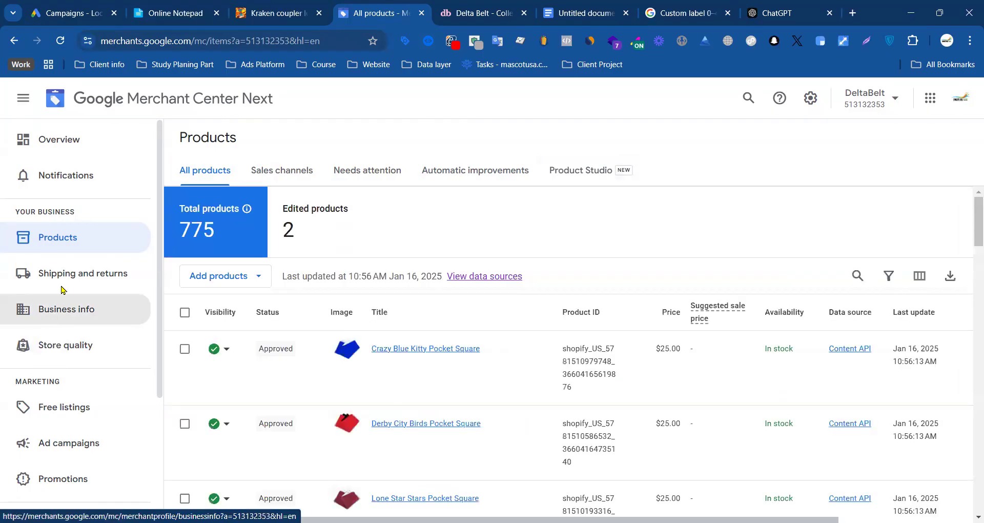
Step: Switch to Google Ads, check the account's recommendations and return to the overview
left_click(64, 18)
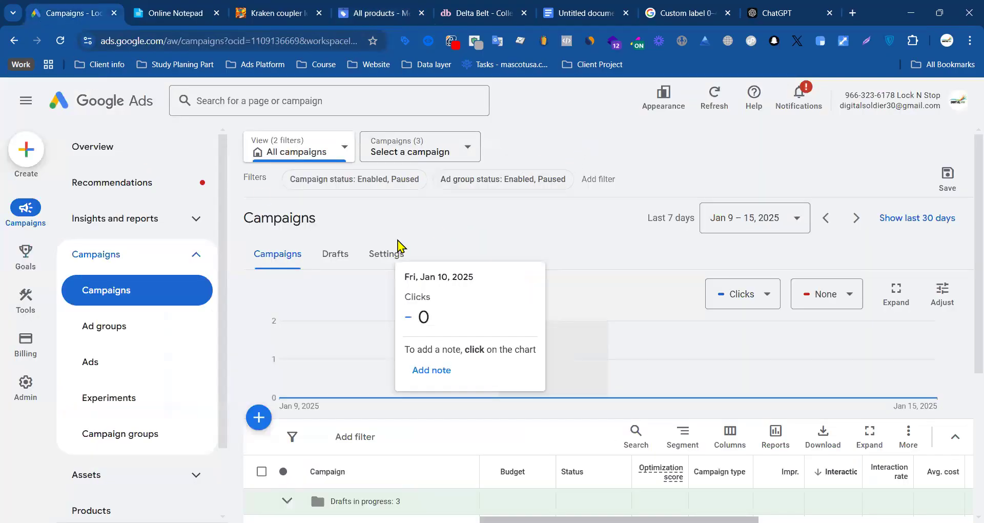
left_click(157, 184)
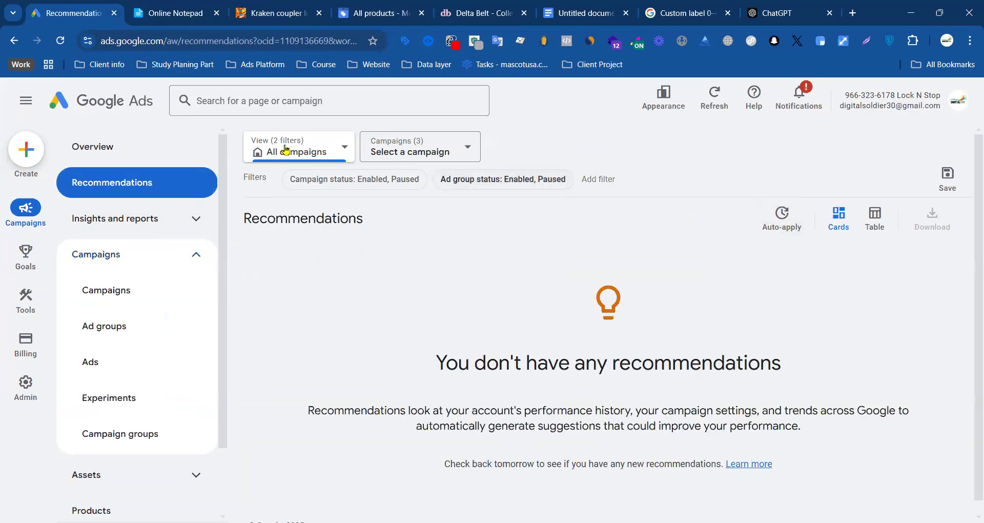
left_click(104, 145)
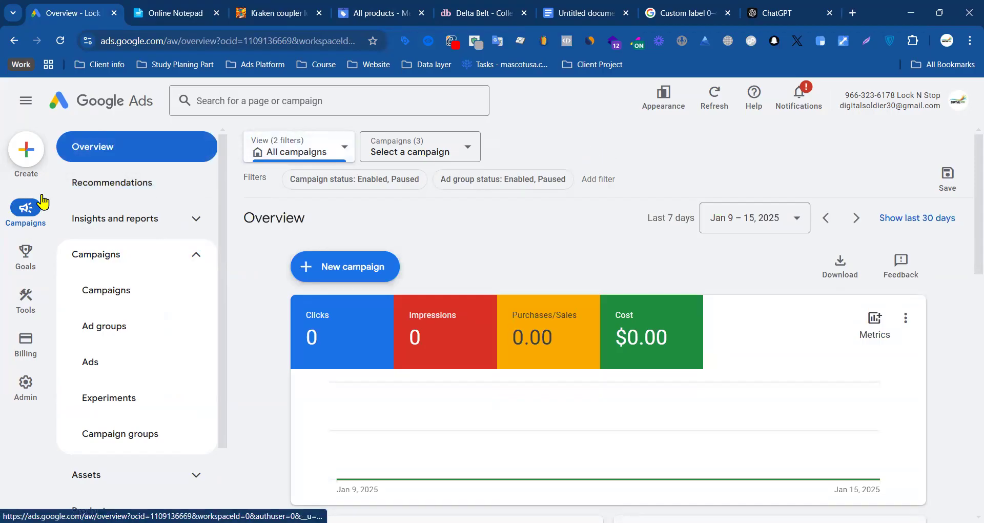
Step: Switch back to Merchant Center, check the products' sales channels and return to all products
left_click(368, 15)
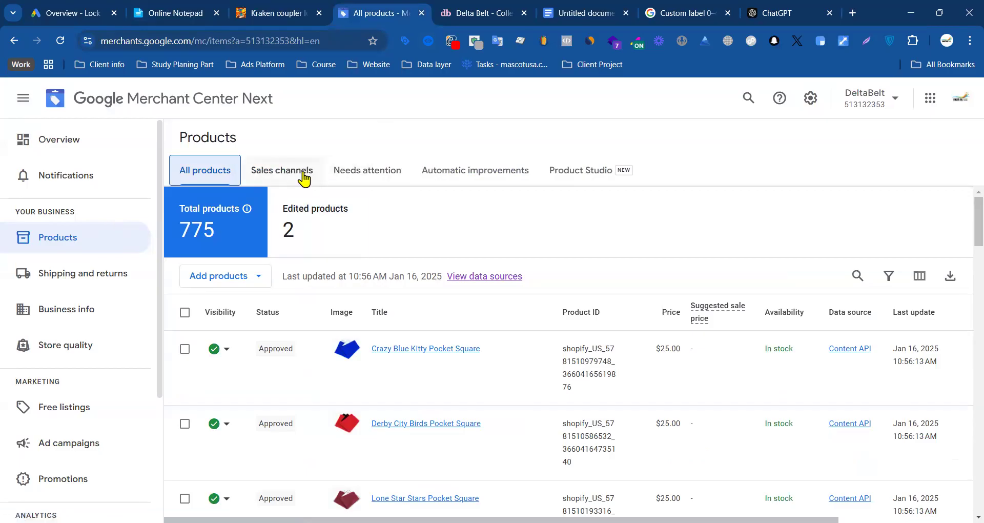
left_click(274, 174)
left_click(226, 177)
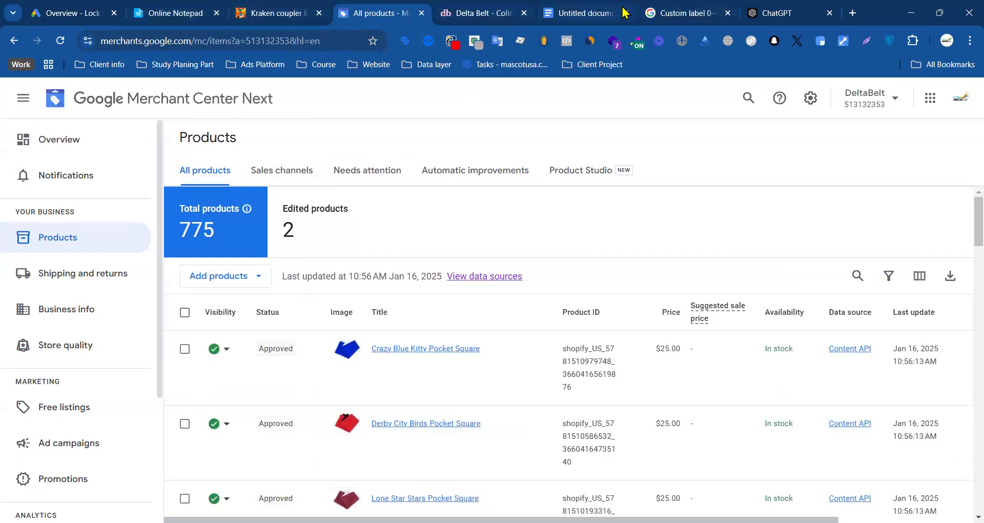
Step: Switch to the Delta Belt store, open the Crazy Blue Kitty Pocket Square page and highlight its product title to examine it
left_click(700, 12)
left_click(481, 13)
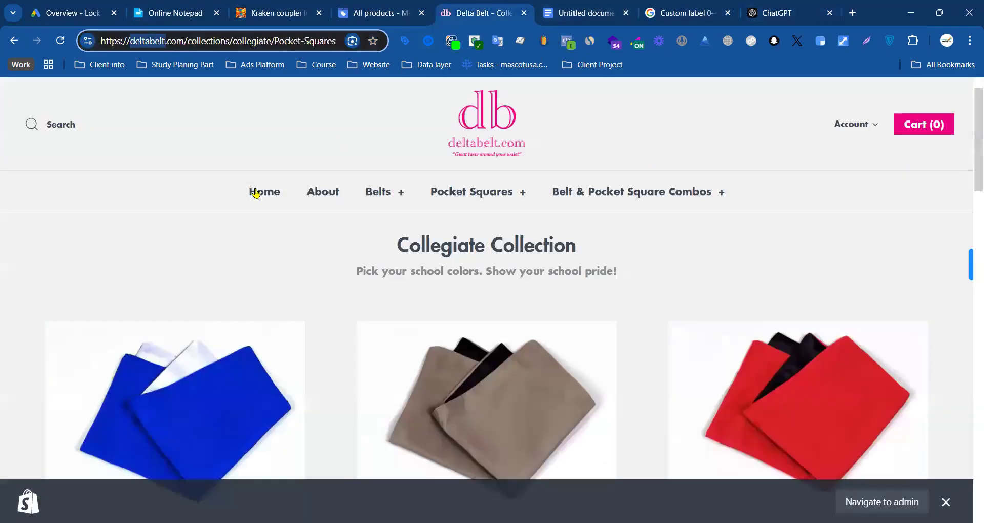
scroll(186, 205, "down", 8)
scroll(188, 214, "up", 8)
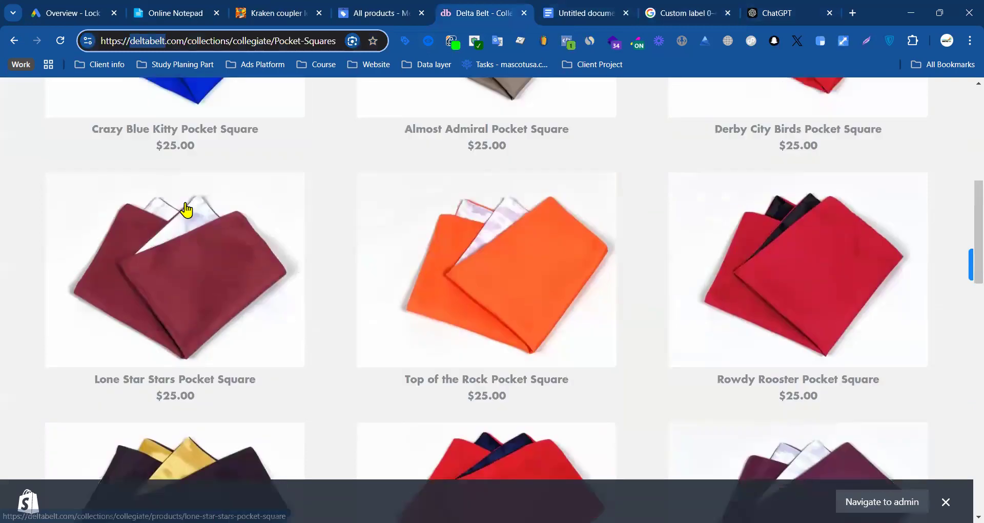
left_click(196, 352)
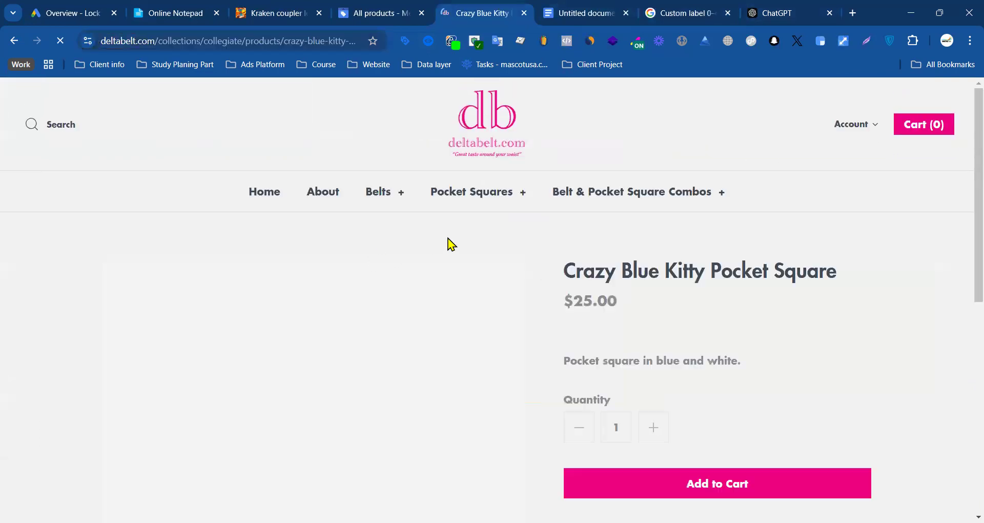
left_click_drag(766, 281, 565, 271)
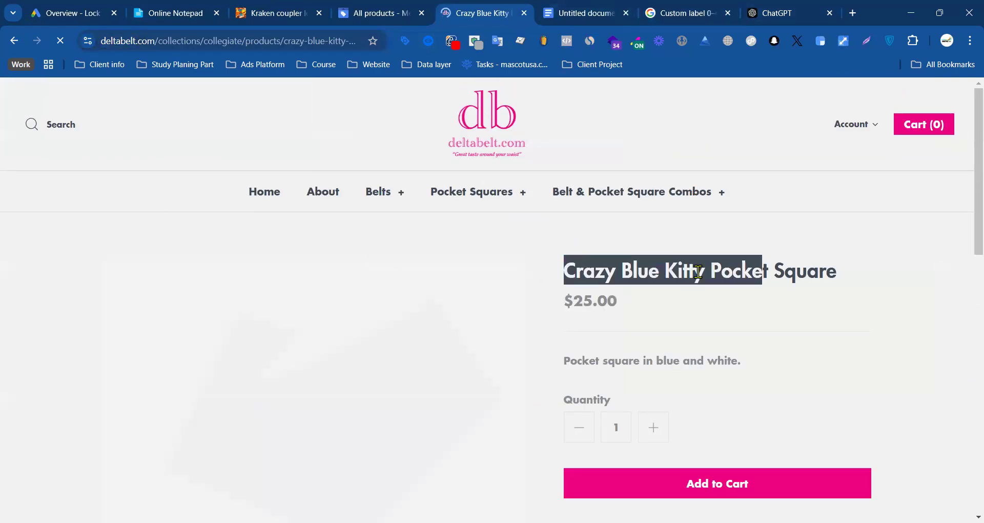
triple_click(687, 272)
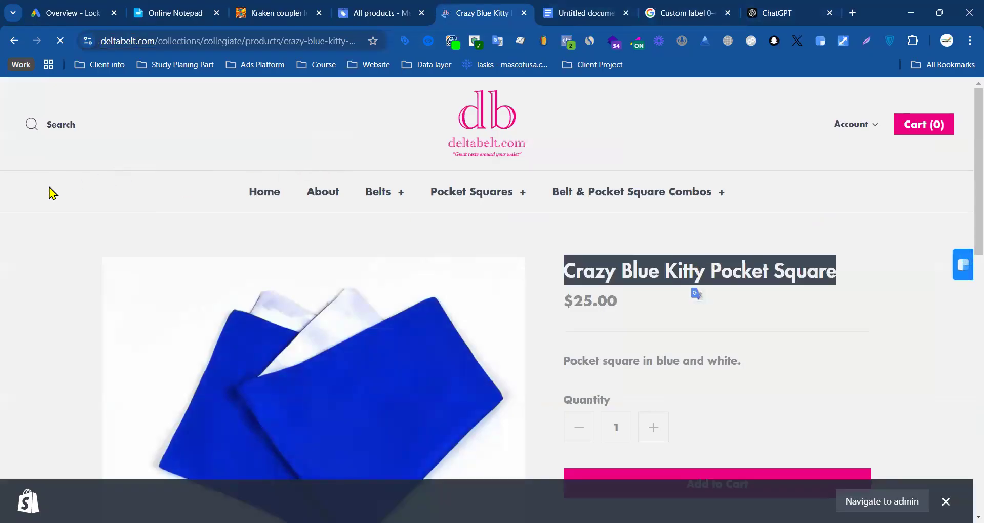
mouse_move(386, 17)
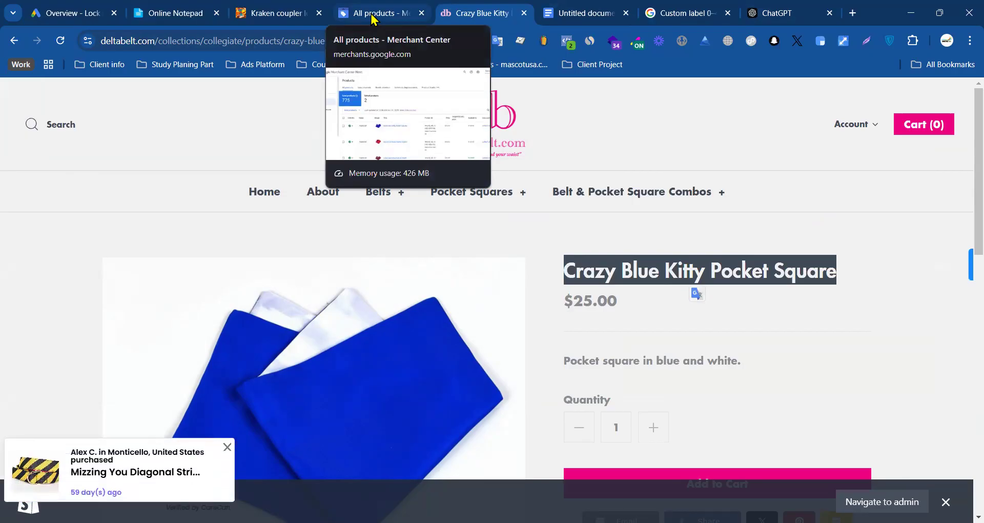
left_click(13, 233)
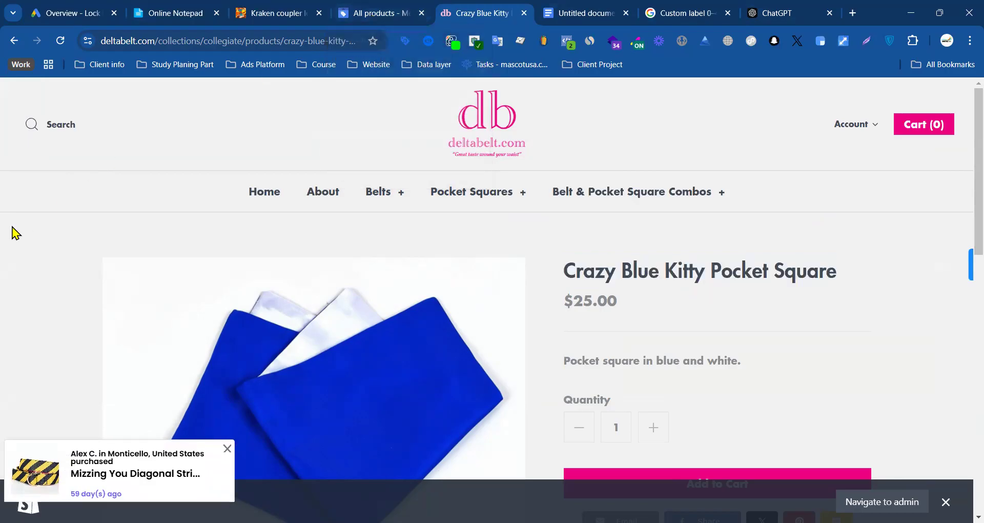
Step: Examine the Crazy Blue Kitty Pocket Square title and the rest of its product page
left_click_drag(576, 267, 898, 275)
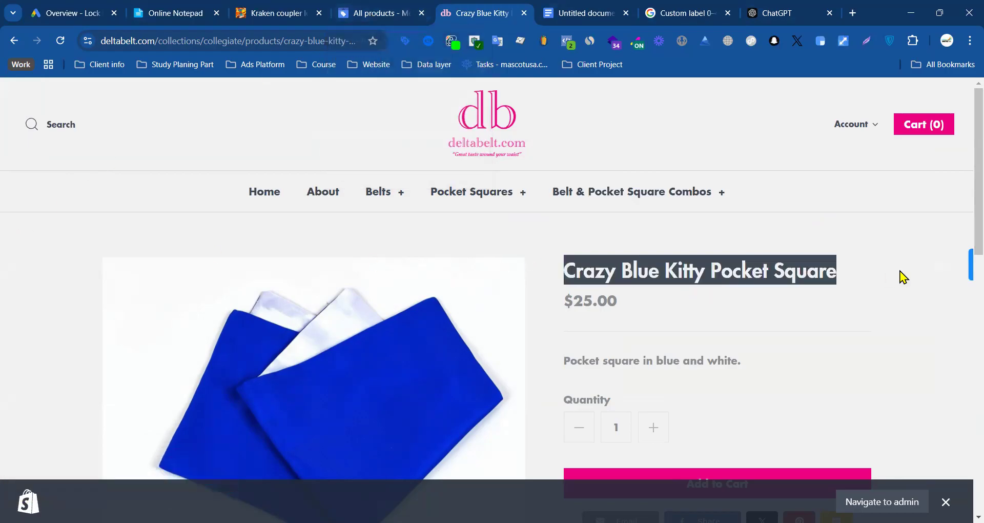
left_click(764, 270)
left_click_drag(627, 275, 848, 285)
scroll(364, 276, "down", 10)
scroll(290, 253, "up", 10)
left_click(613, 264)
Step: Switch to Google Ads and permanently remove the Test Shopping campaign from the campaign list
left_click(81, 12)
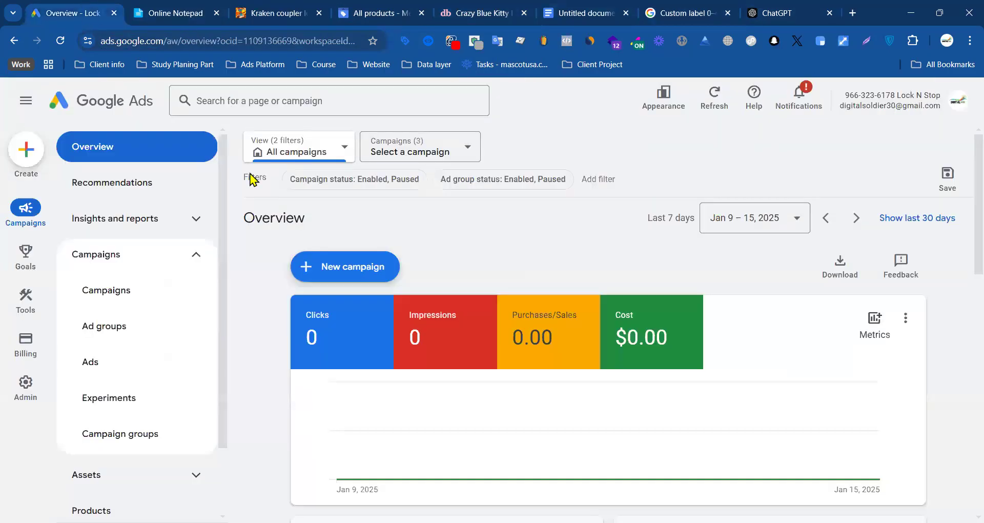
left_click(149, 292)
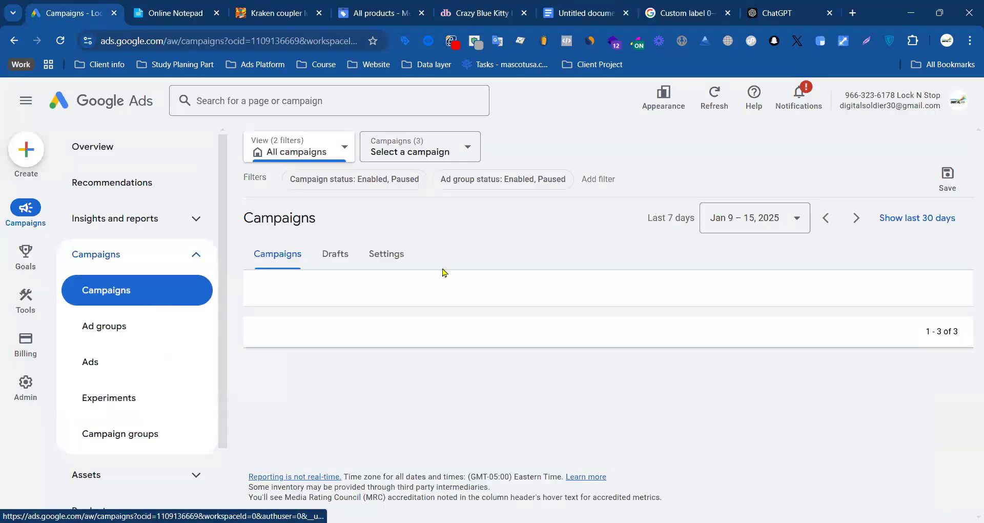
left_click(295, 417)
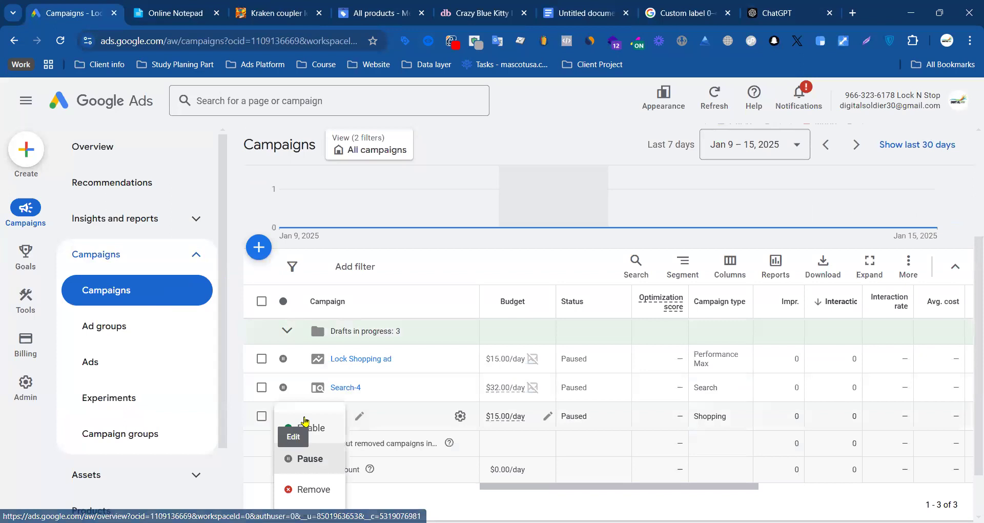
left_click(306, 490)
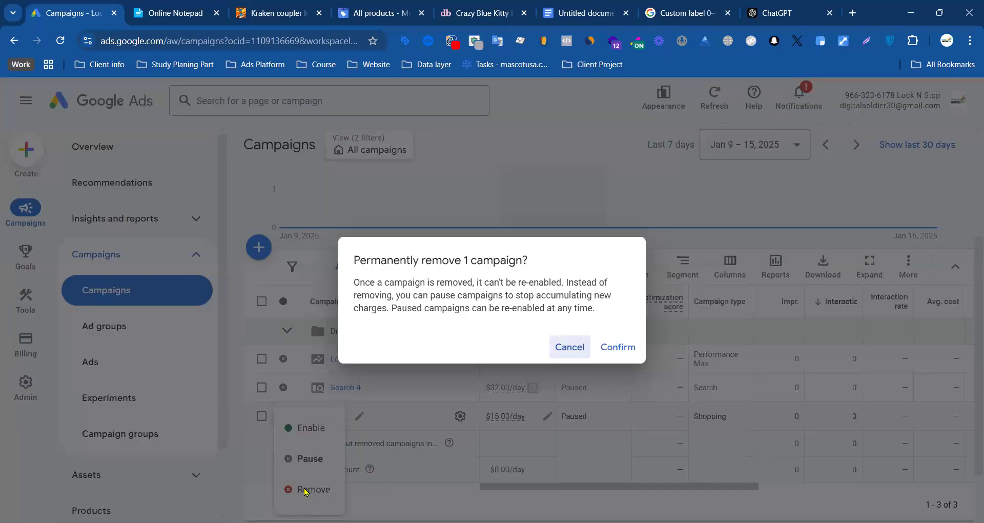
left_click(633, 346)
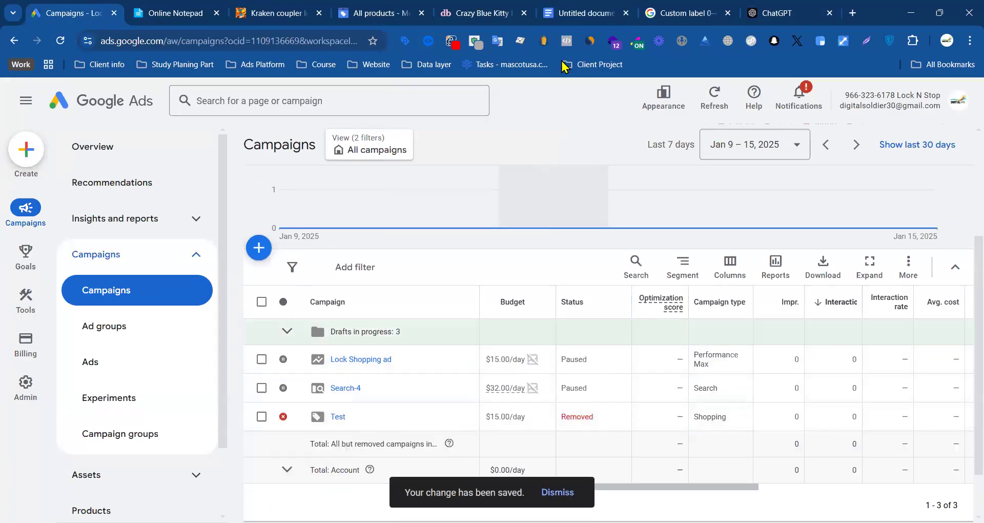
Step: Switch to Merchant Center, open the Content API product data source and review its attribute rules
left_click(376, 11)
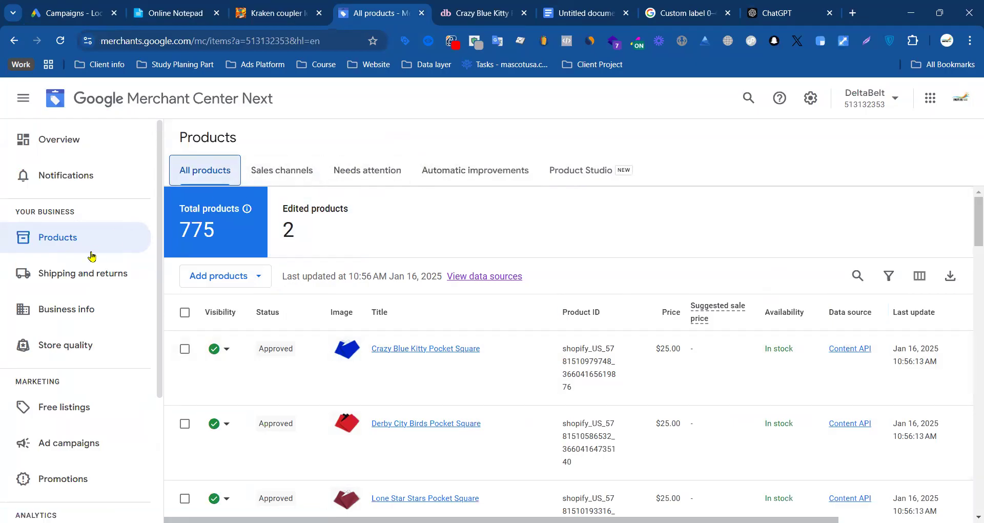
left_click(811, 100)
left_click(738, 138)
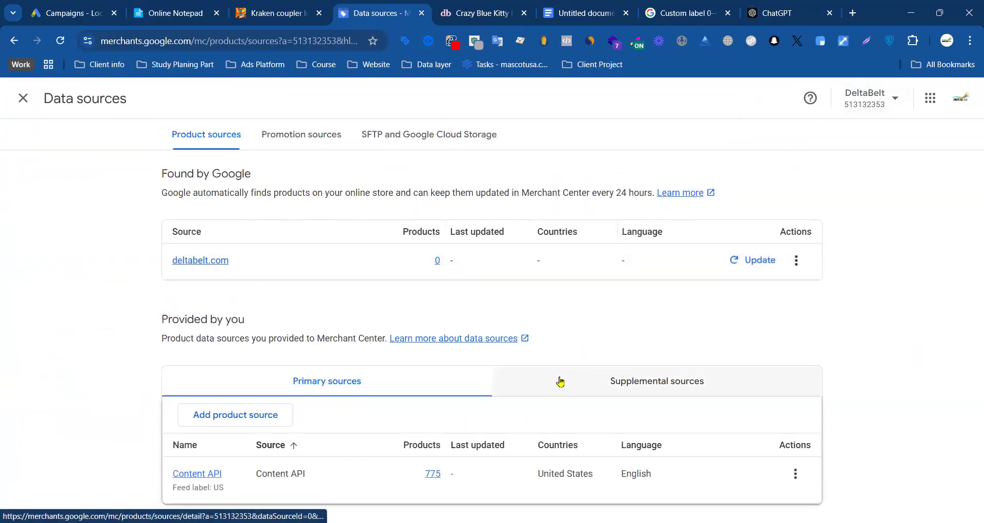
left_click(204, 476)
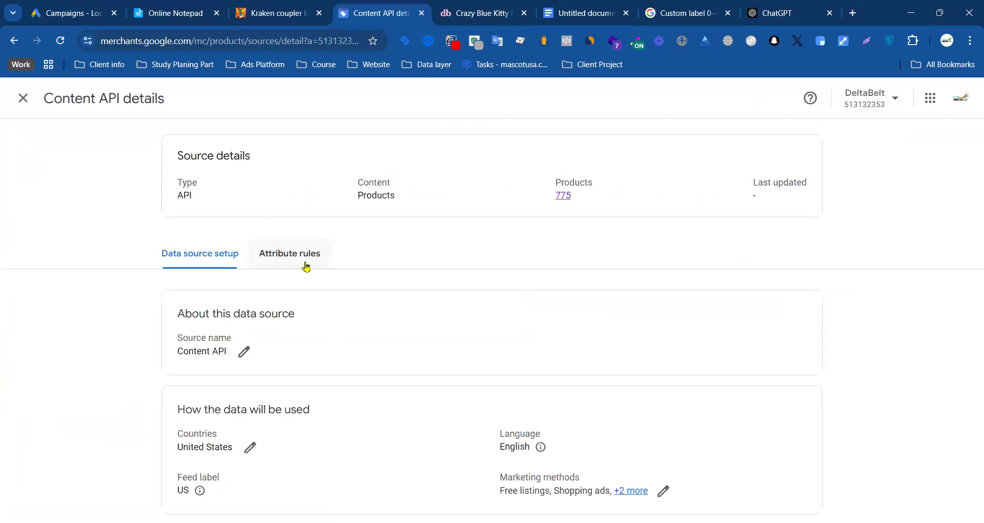
left_click(274, 264)
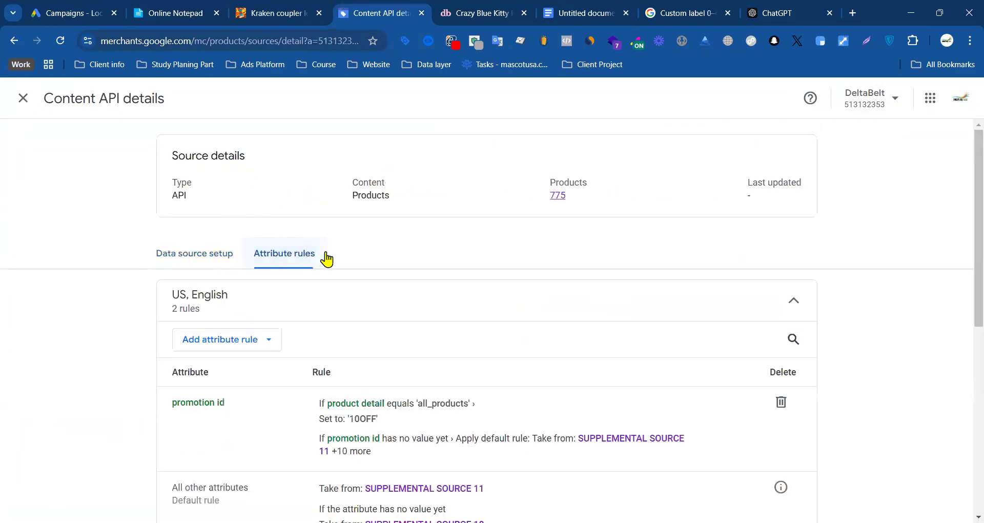
scroll(287, 251, "down", 3)
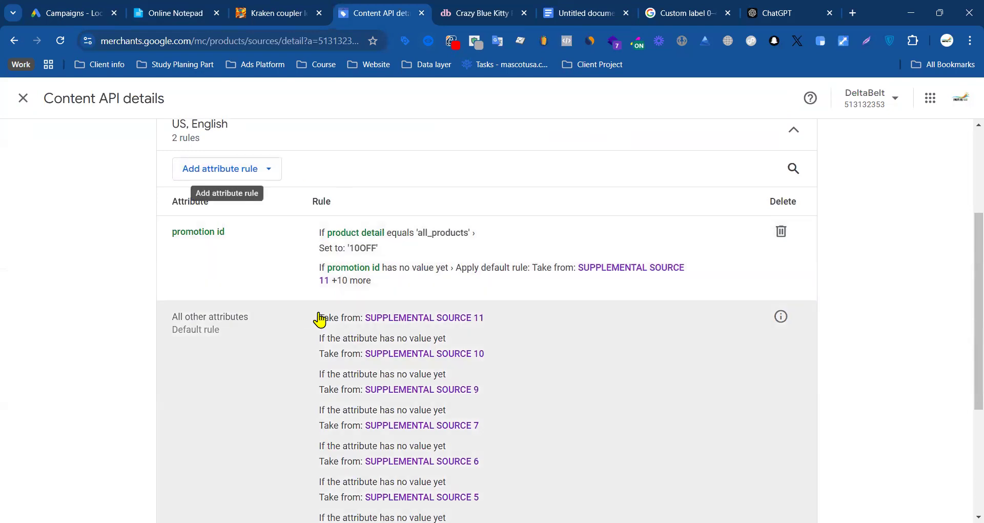
scroll(315, 308, "down", 3)
scroll(447, 260, "up", 3)
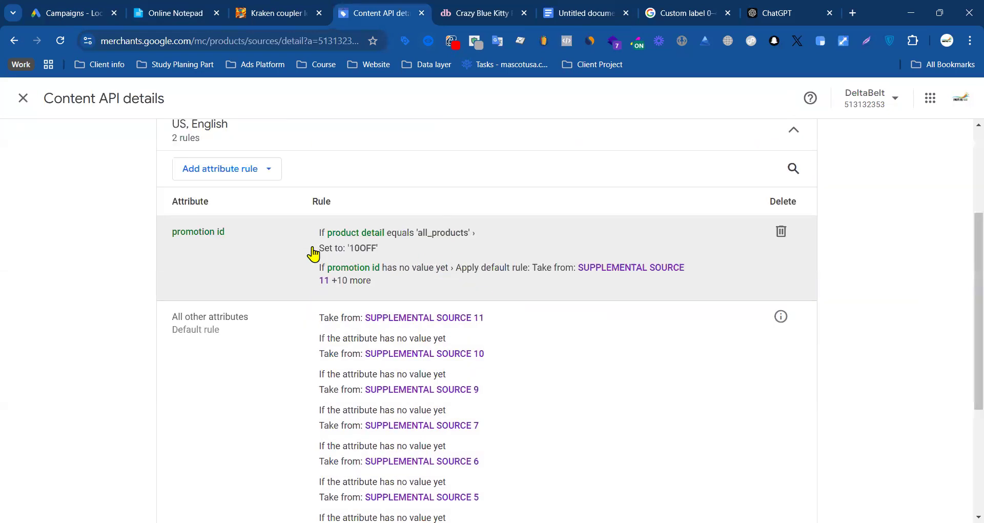
Step: Open the promotion id attribute rule, check the options for an attribute that is still empty, and cancel
left_click_drag(305, 226, 380, 286)
left_click(379, 286)
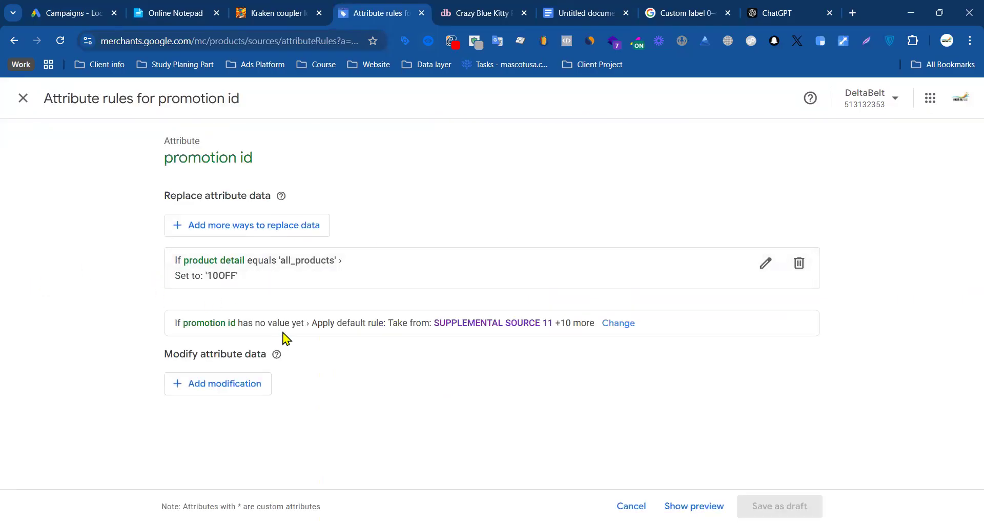
left_click(617, 323)
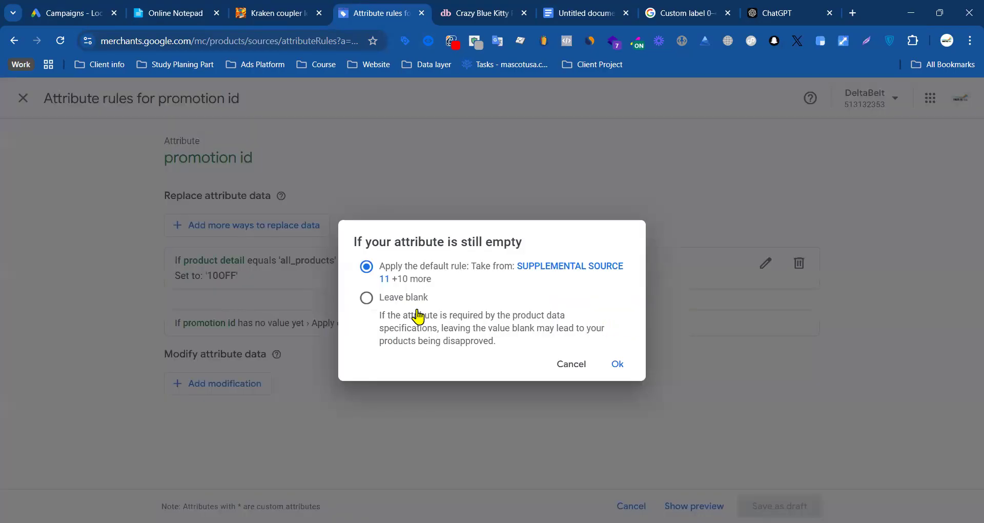
left_click(571, 364)
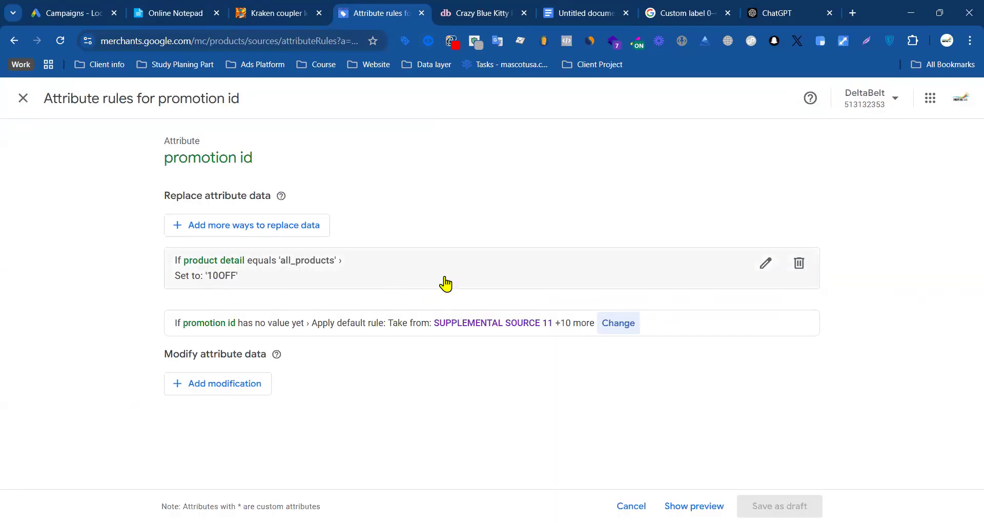
Step: Look through the campaign list, ChatGPT product IDs, pocket square product page and notepad notes, and return to the promotion id rule
left_click(70, 10)
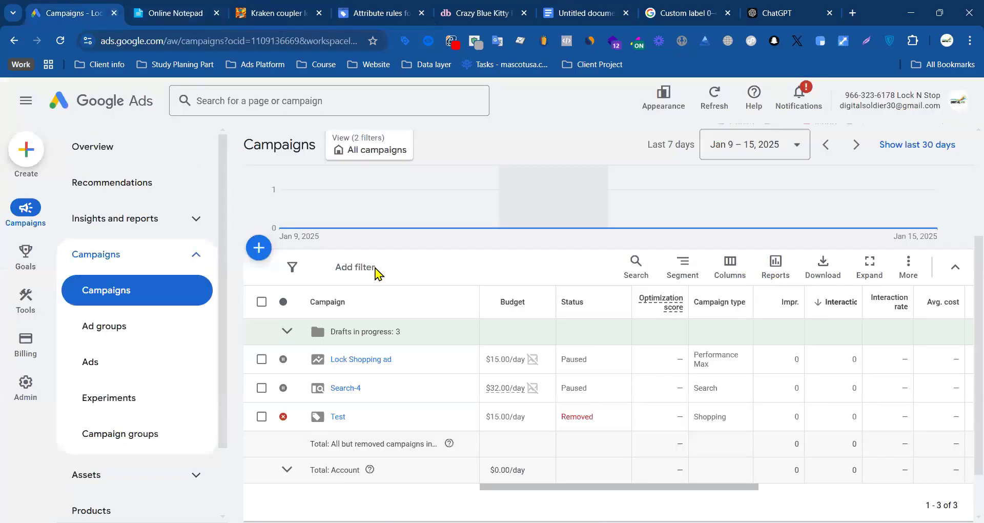
left_click(686, 12)
left_click(779, 12)
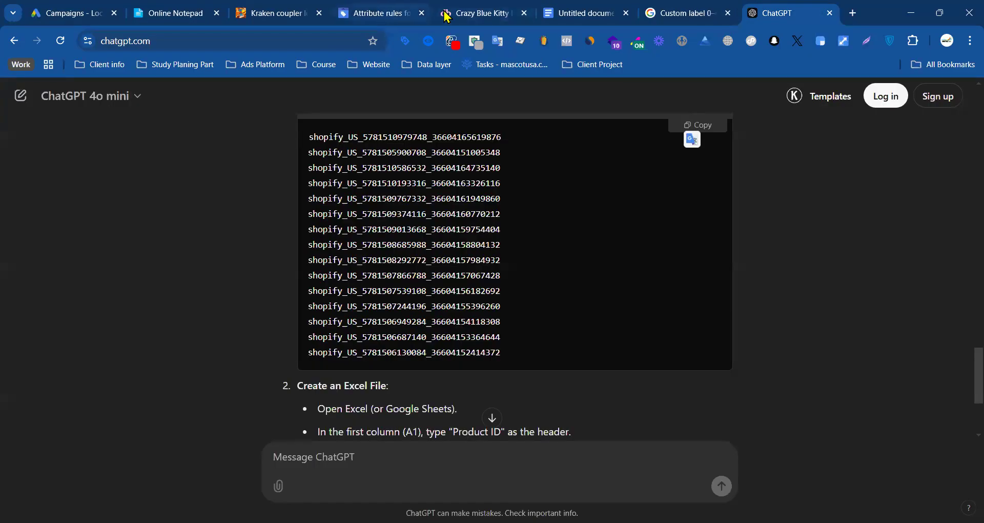
left_click(477, 13)
left_click_drag(567, 269, 784, 270)
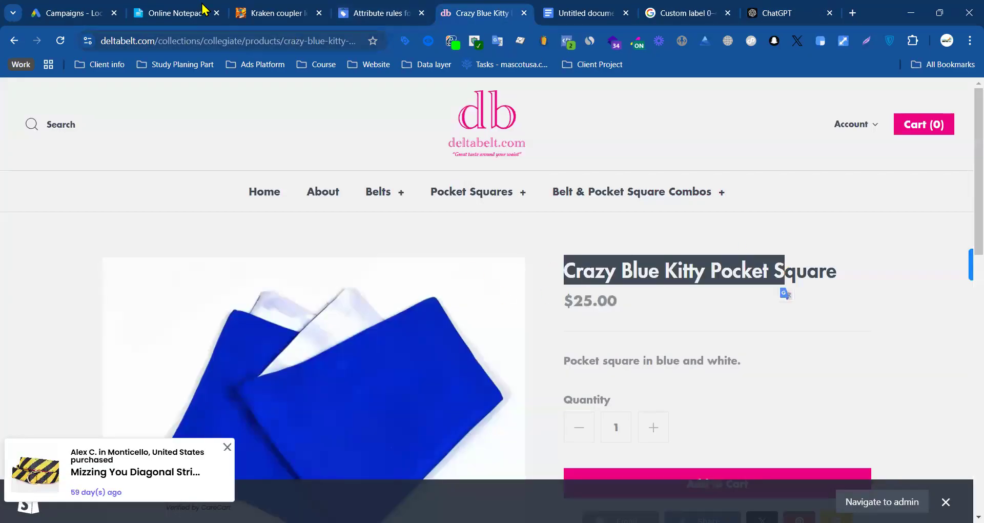
left_click(650, 276)
left_click(177, 13)
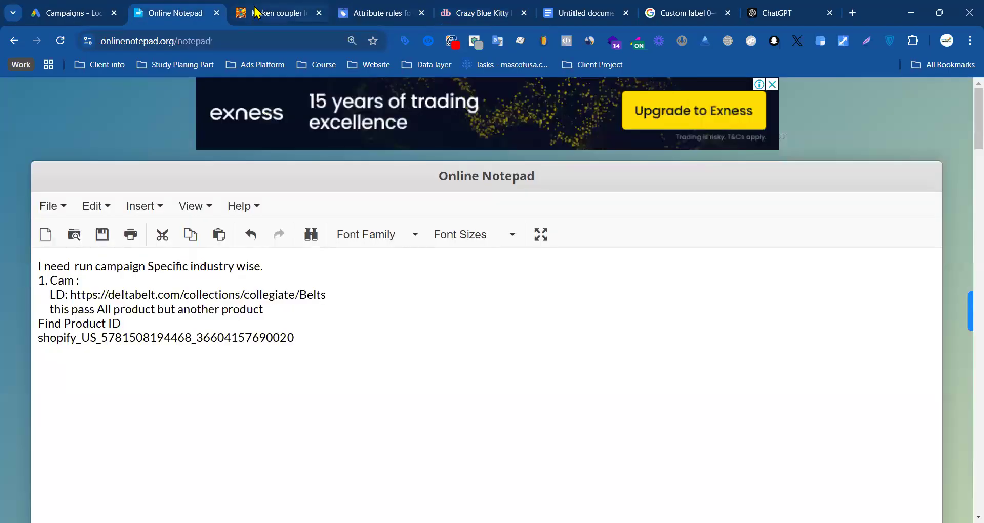
left_click(257, 12)
left_click(72, 13)
left_click(374, 14)
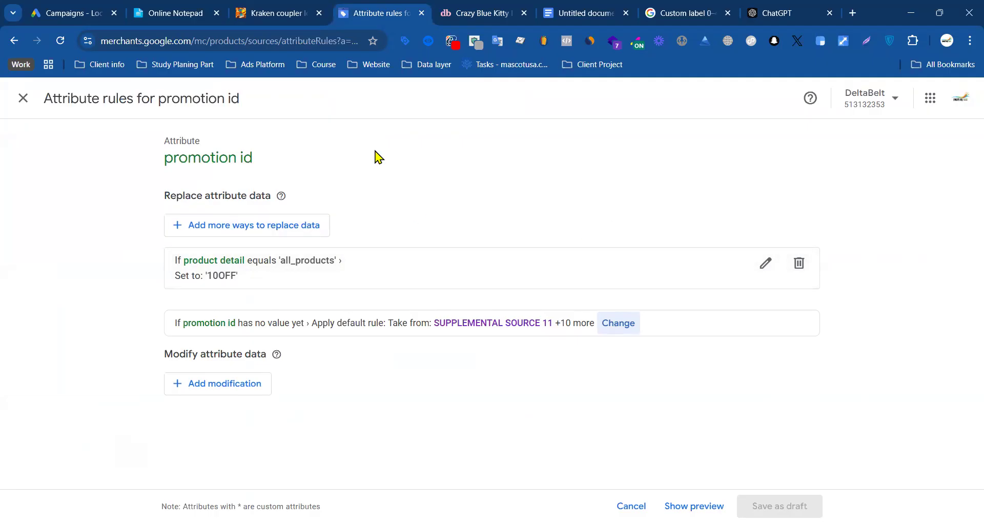
Step: Switch to Google Ads, look through the Lock Shopping ad campaign's overview and open its campaigns page
left_click(71, 21)
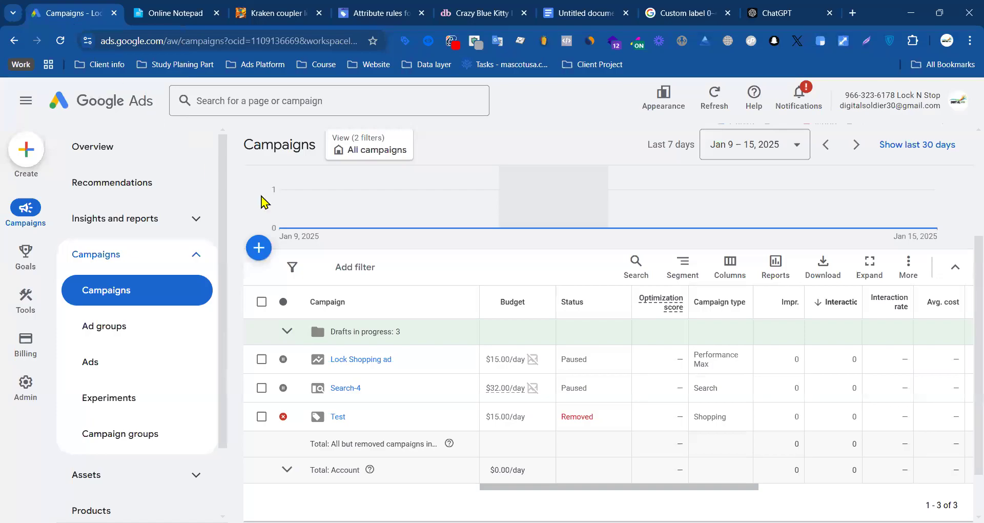
scroll(420, 209, "down", 5)
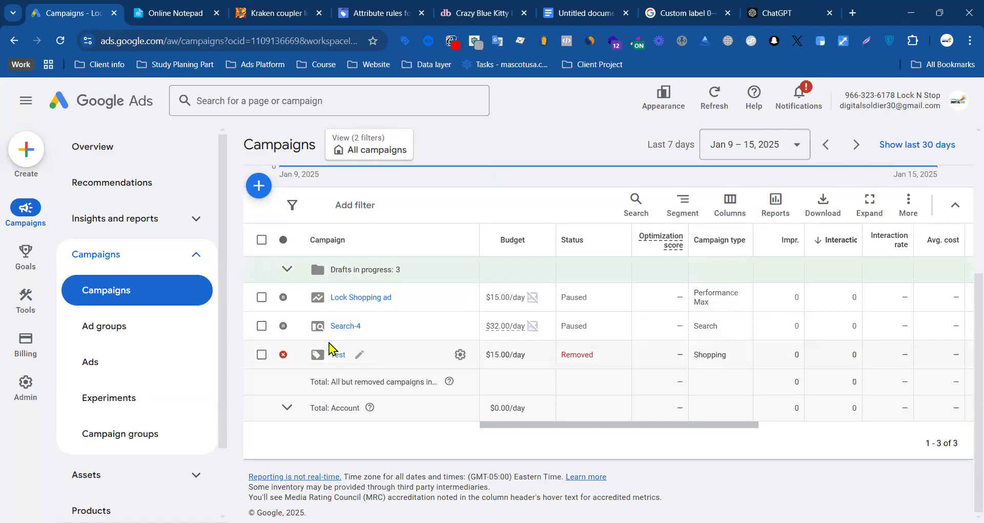
left_click(345, 297)
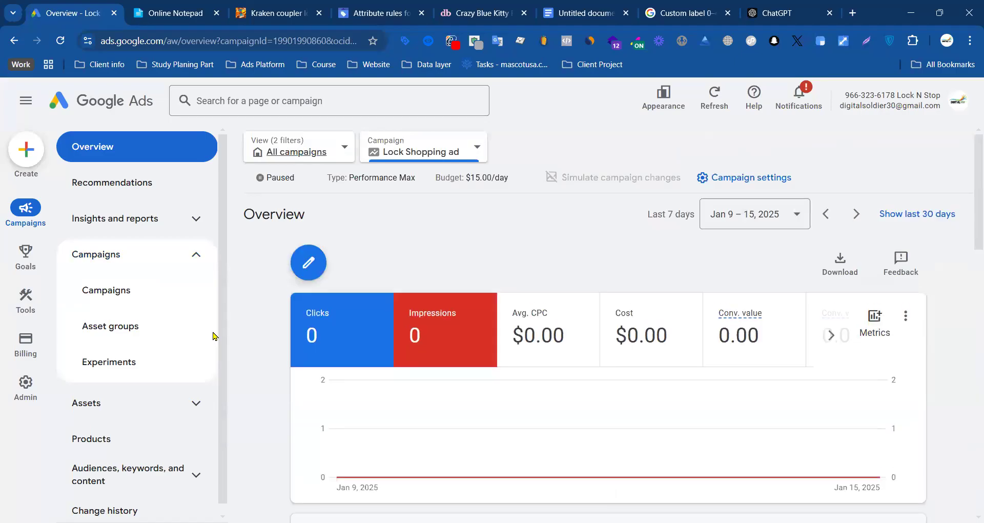
scroll(285, 340, "down", 5)
scroll(292, 338, "down", 6)
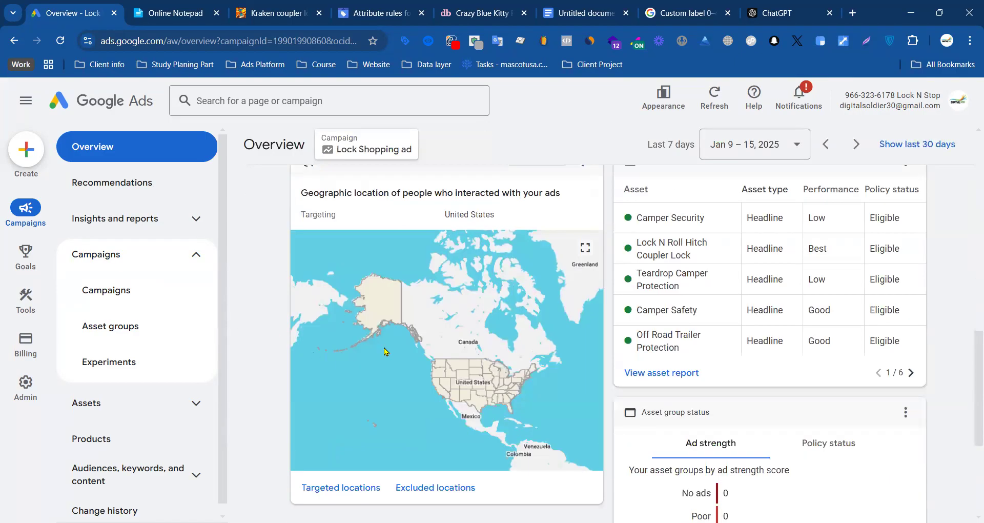
scroll(521, 315, "up", 10)
scroll(502, 315, "down", 6)
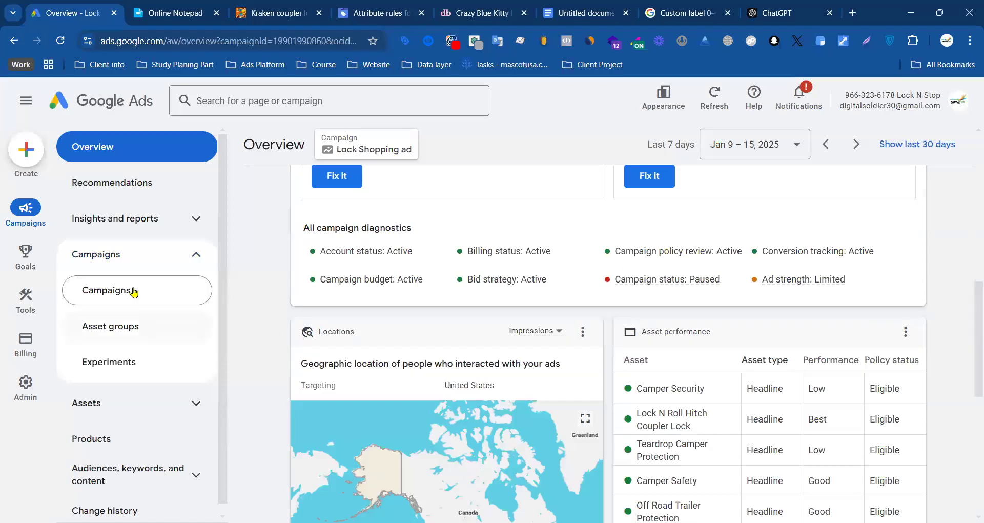
scroll(267, 302, "up", 10)
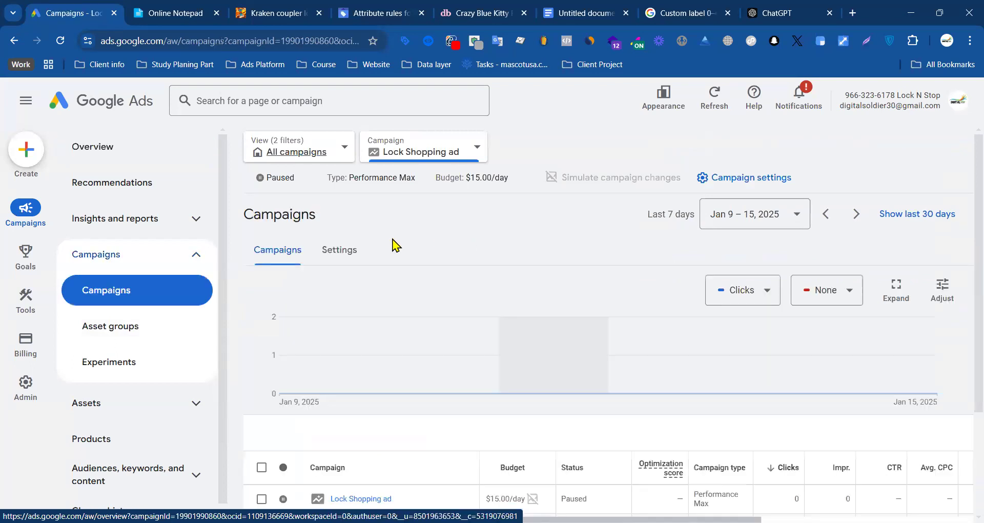
Step: Return to Merchant Center, close the promotion id rule, review the attribute rules again and go back to the data sources
left_click(376, 7)
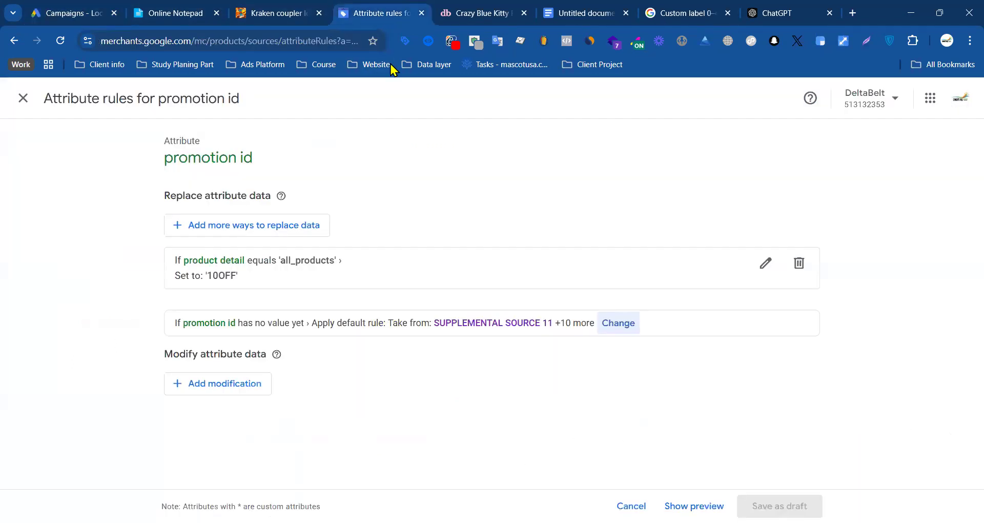
left_click(31, 106)
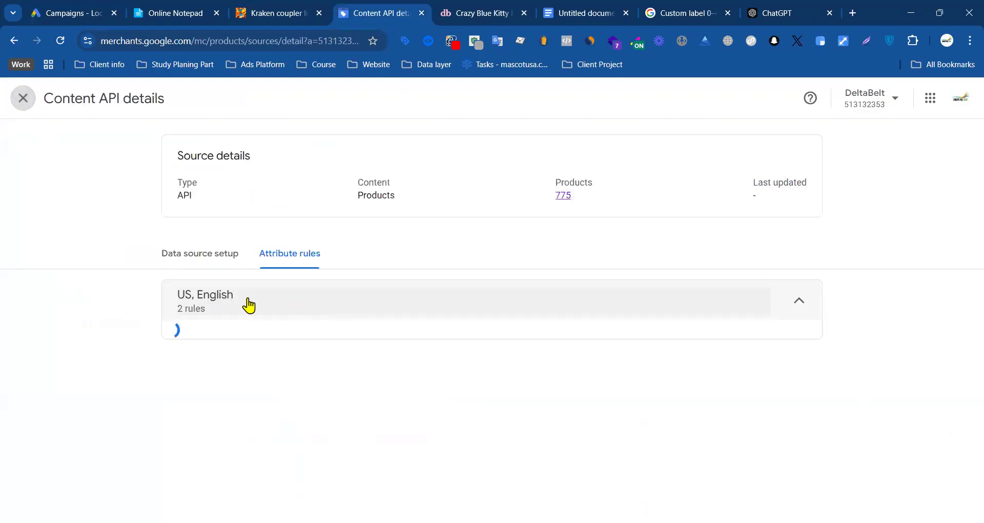
scroll(329, 319, "down", 3)
scroll(286, 256, "up", 3)
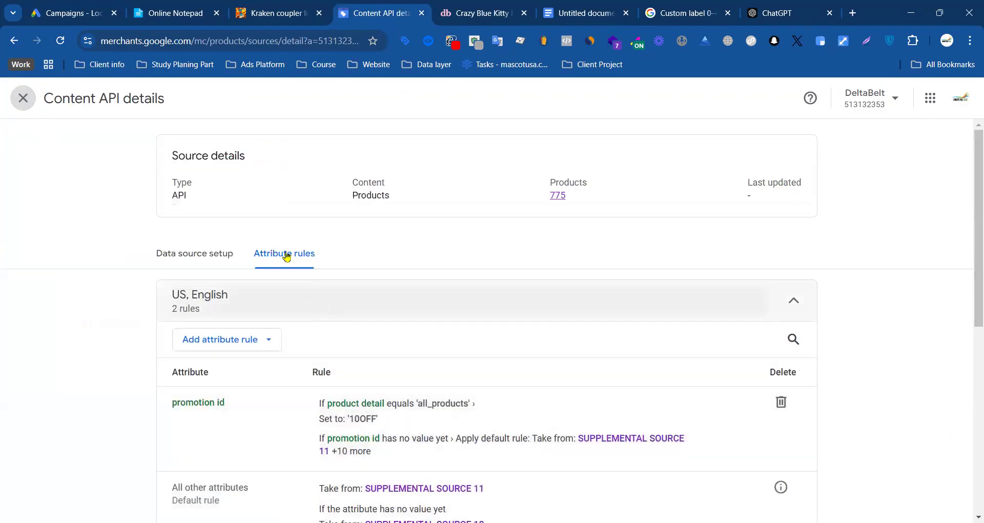
left_click(23, 98)
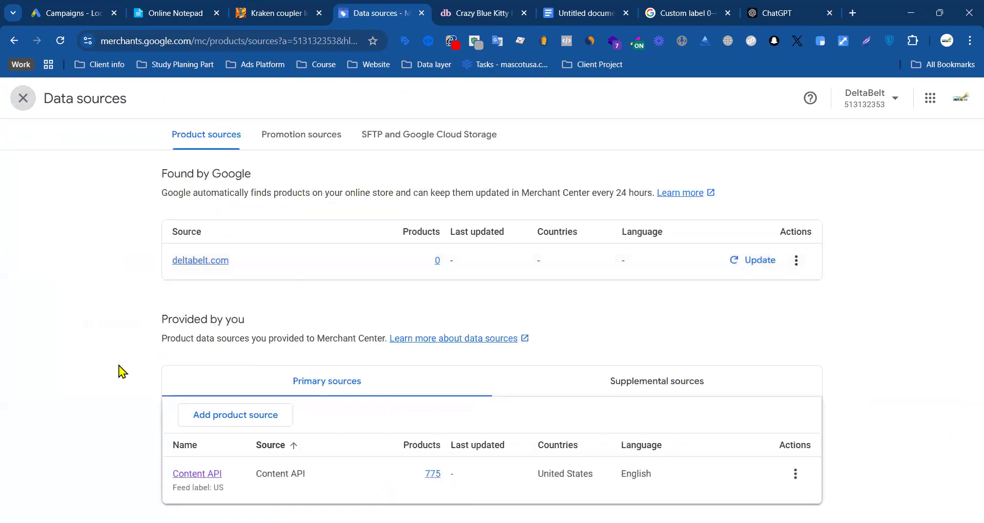
Step: Check the country settings of the Content API source and close them
left_click(641, 478)
left_click(794, 473)
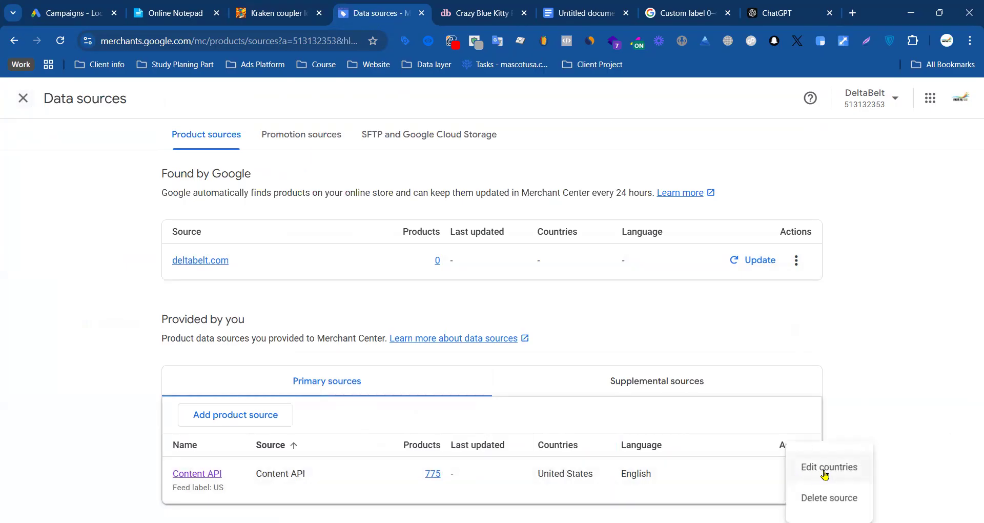
left_click(823, 469)
left_click(400, 244)
left_click(399, 304)
left_click(543, 460)
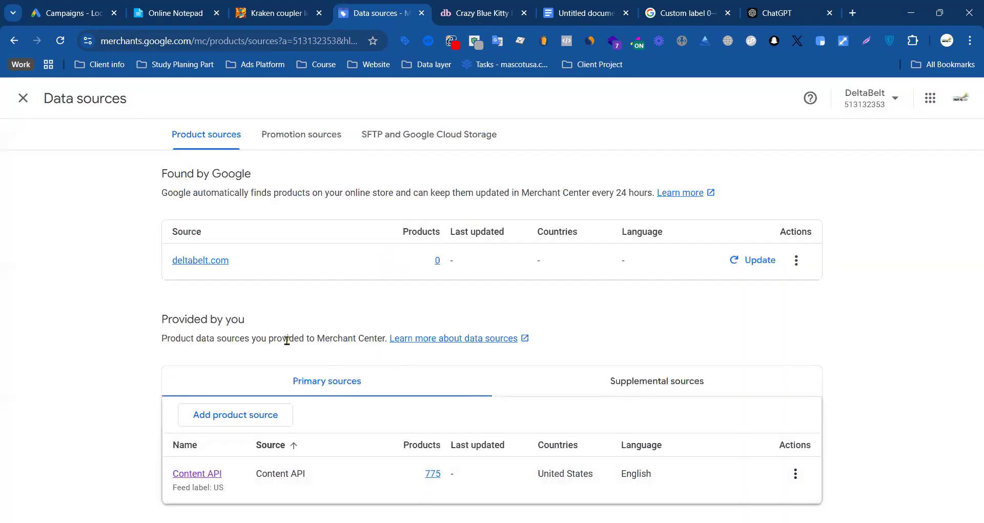
Step: Open the Content API source details, check its marketing methods and cancel
left_click(211, 473)
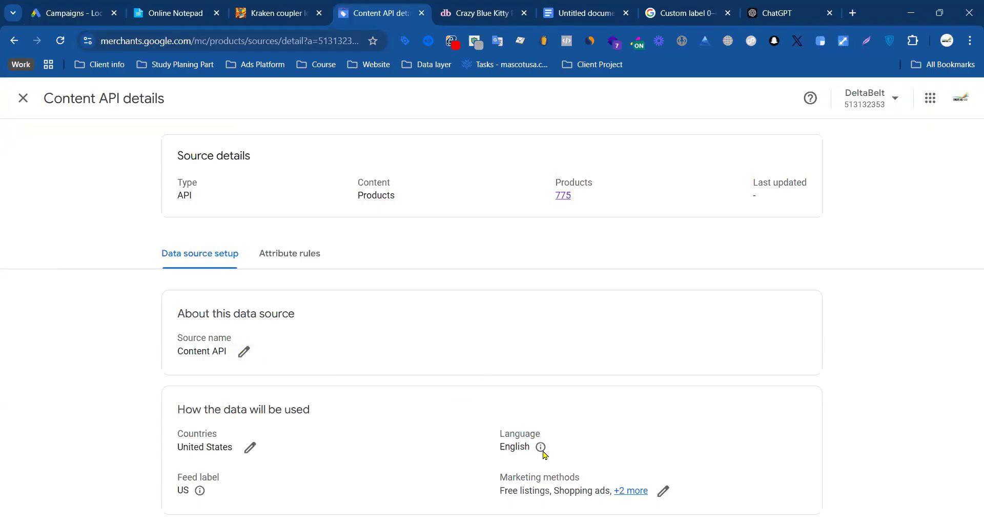
left_click(663, 490)
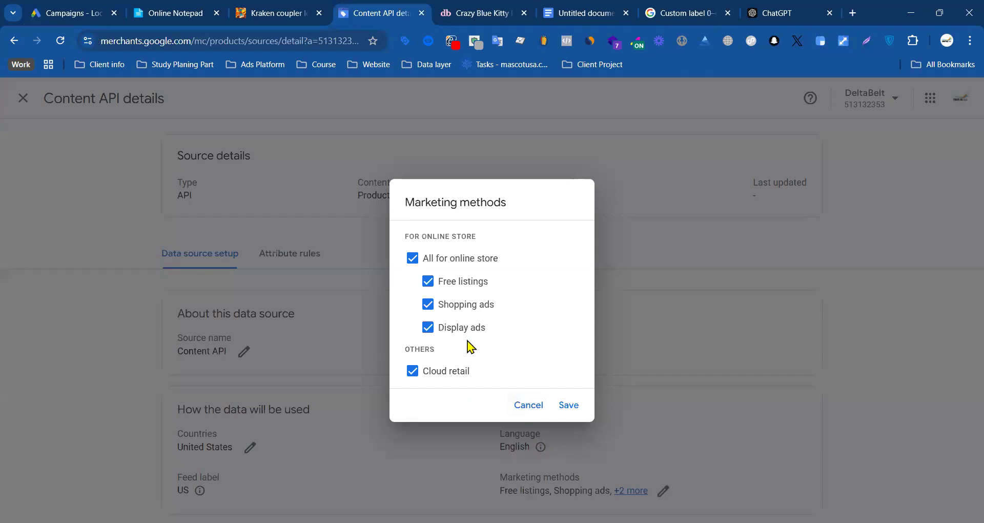
left_click(523, 405)
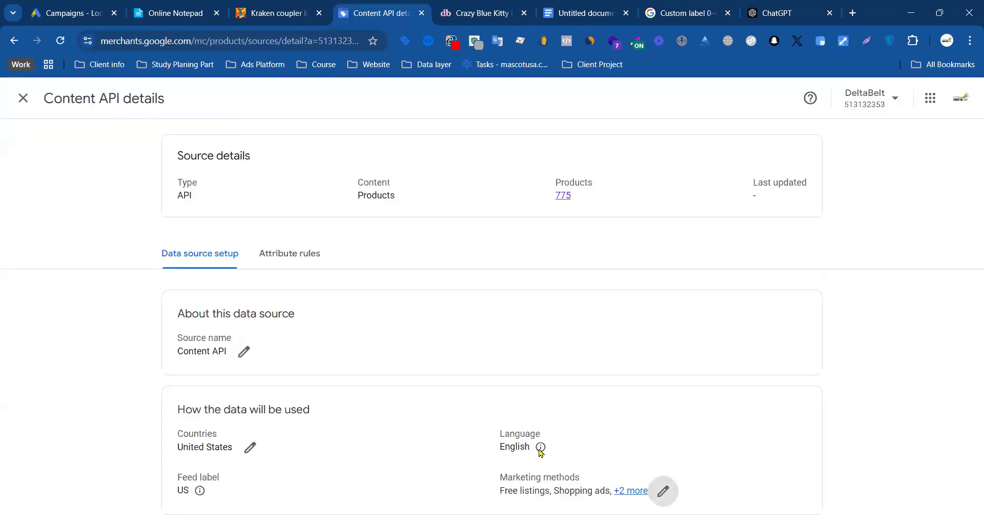
Step: Close the Content API details, look over the file and Google Sheets options for adding a product source, and return to the data sources
left_click_drag(500, 446, 532, 447)
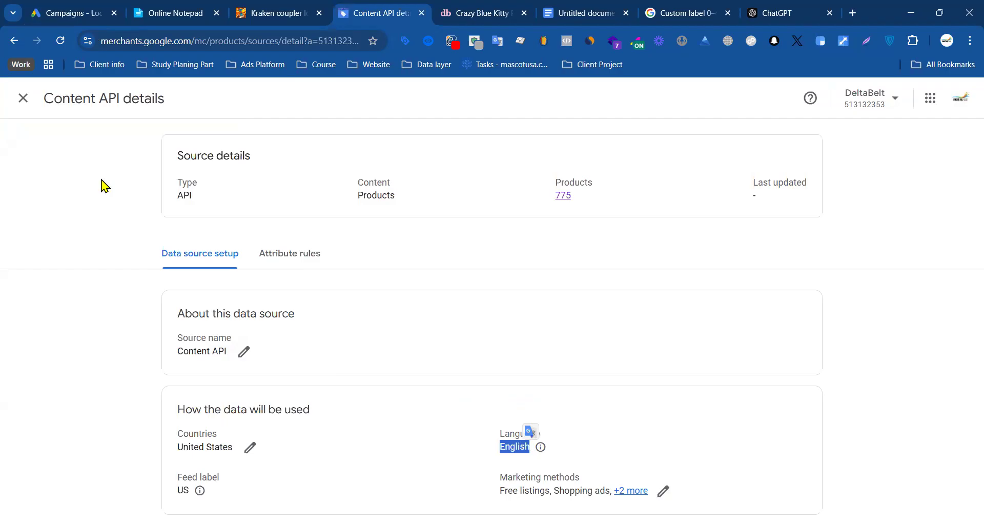
left_click(23, 97)
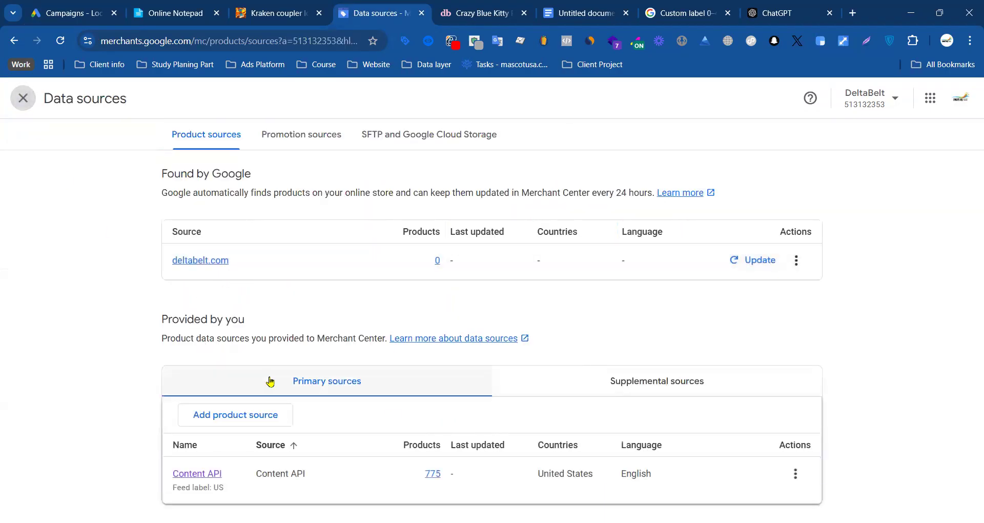
left_click(236, 416)
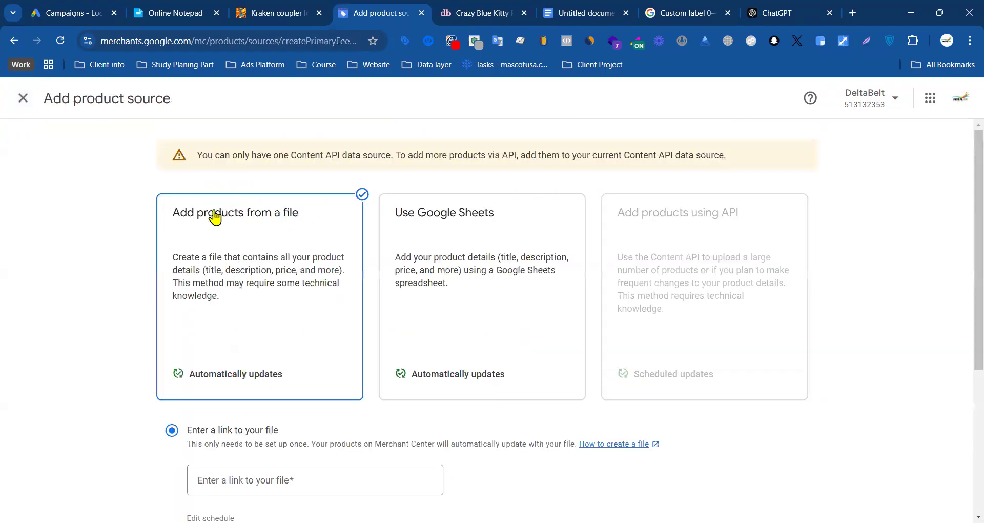
left_click(456, 265)
scroll(446, 269, "down", 4)
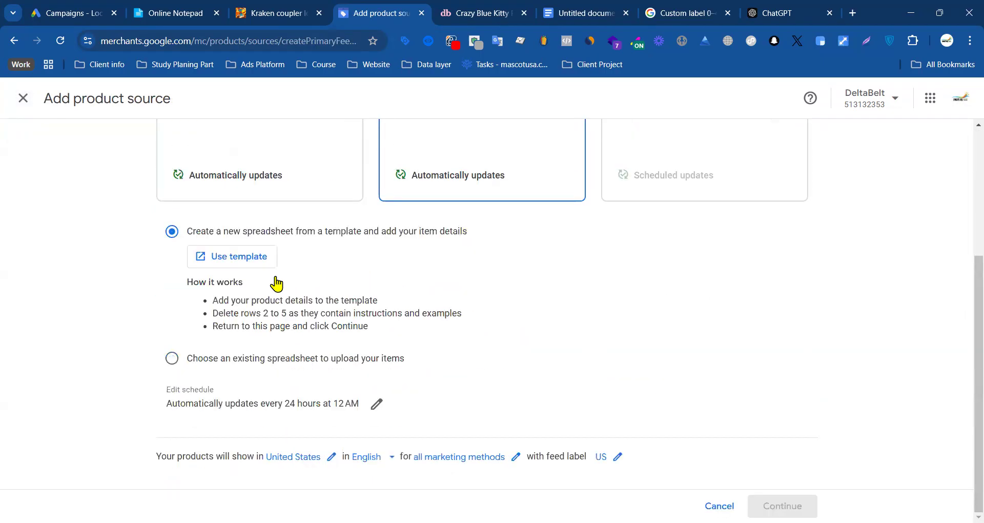
scroll(276, 281, "up", 4)
left_click(283, 294)
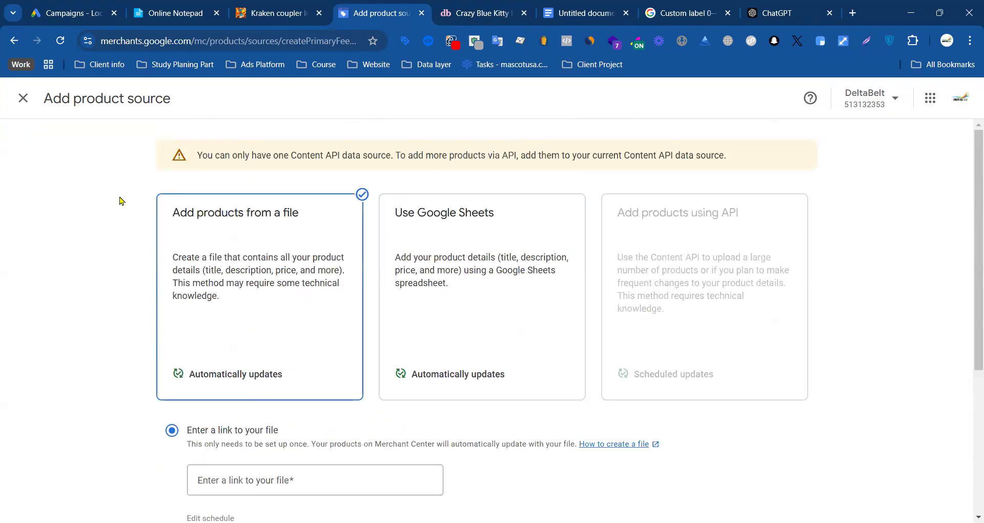
left_click(32, 101)
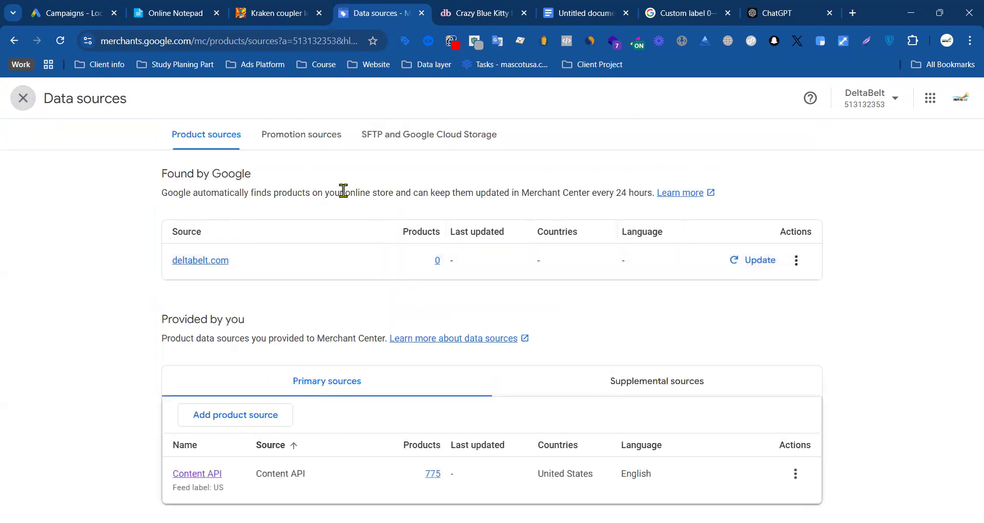
Step: Review the Found by Google section, leave the data sources and reopen them from the Merchant Center settings
triple_click(221, 178)
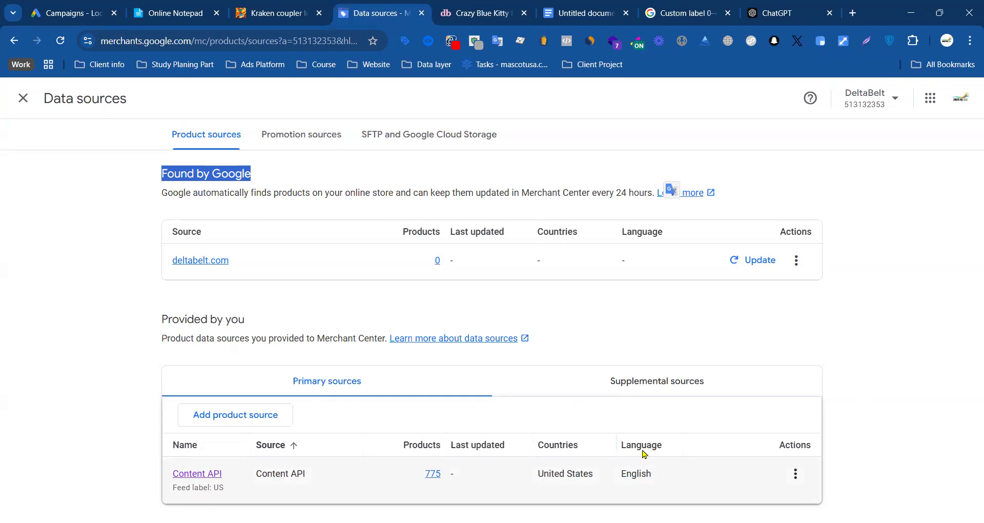
left_click(48, 290)
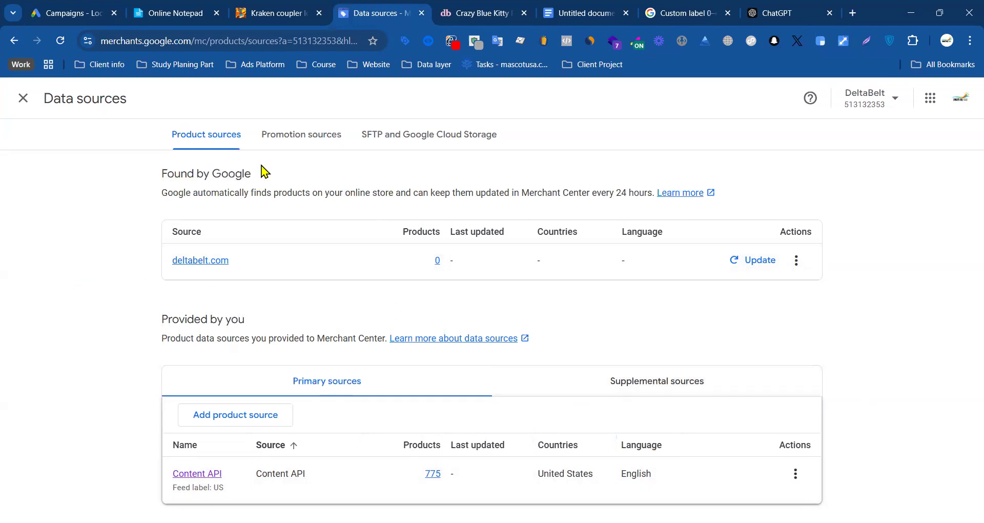
left_click(23, 100)
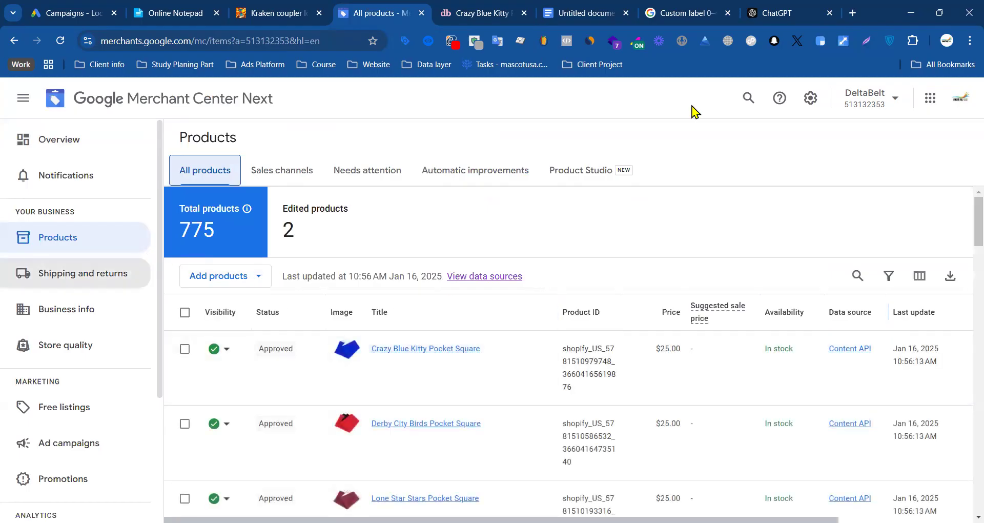
left_click(810, 98)
left_click(808, 138)
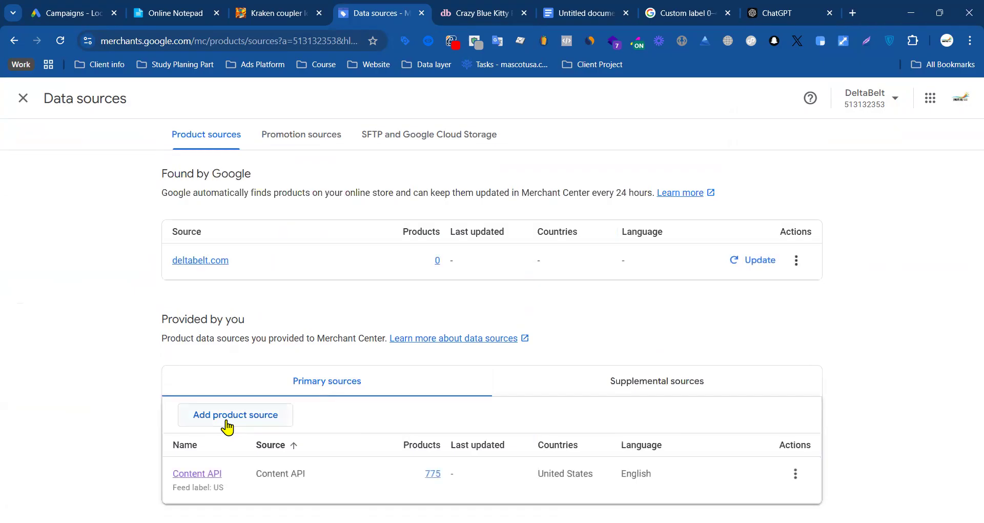
Step: Try German as the language of a new Google Sheets product source and leave without creating the source
left_click(227, 426)
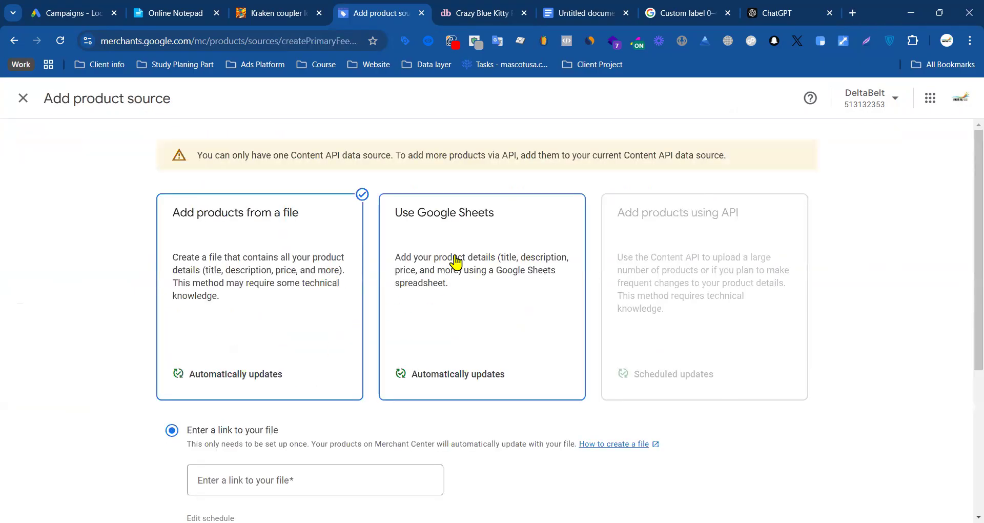
left_click(456, 262)
scroll(416, 308, "down", 4)
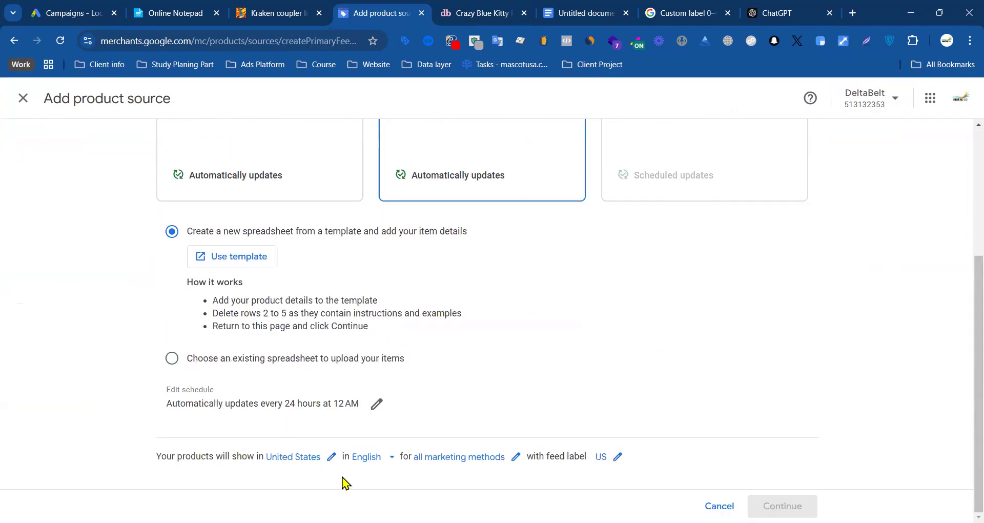
left_click(383, 457)
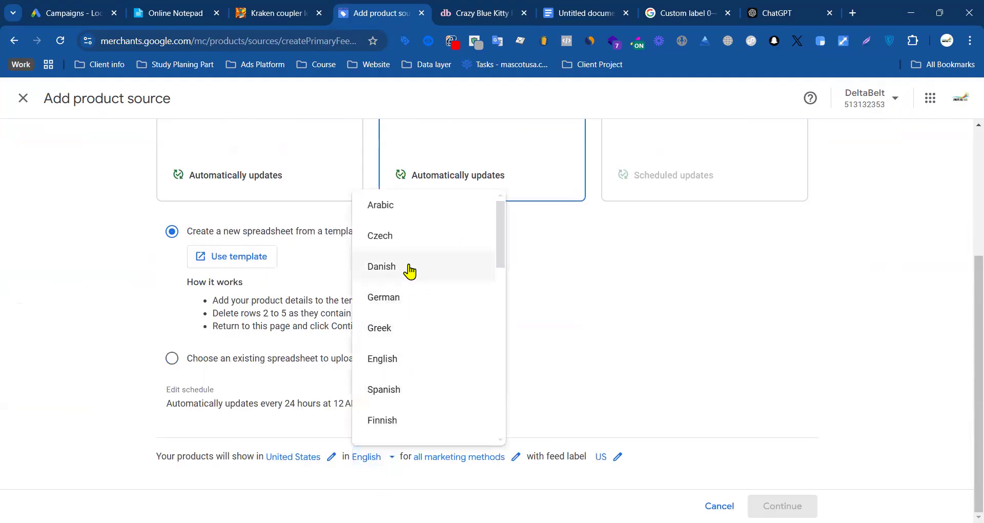
left_click(389, 299)
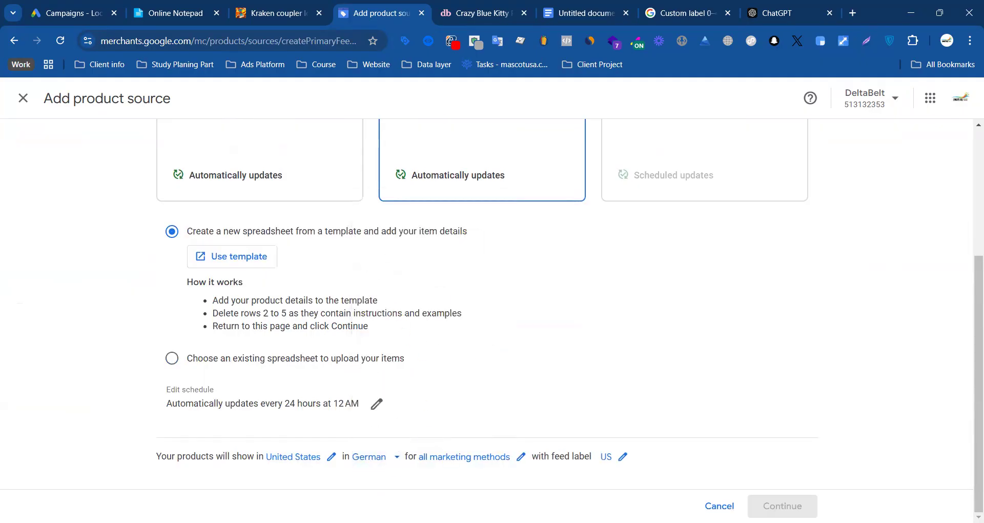
left_click(393, 461)
scroll(643, 280, "up", 4)
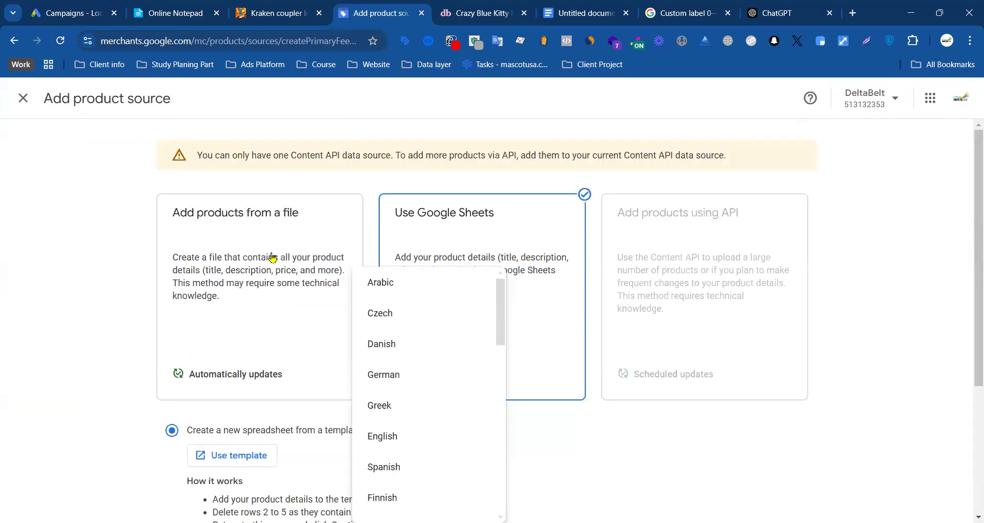
left_click(18, 198)
left_click(23, 105)
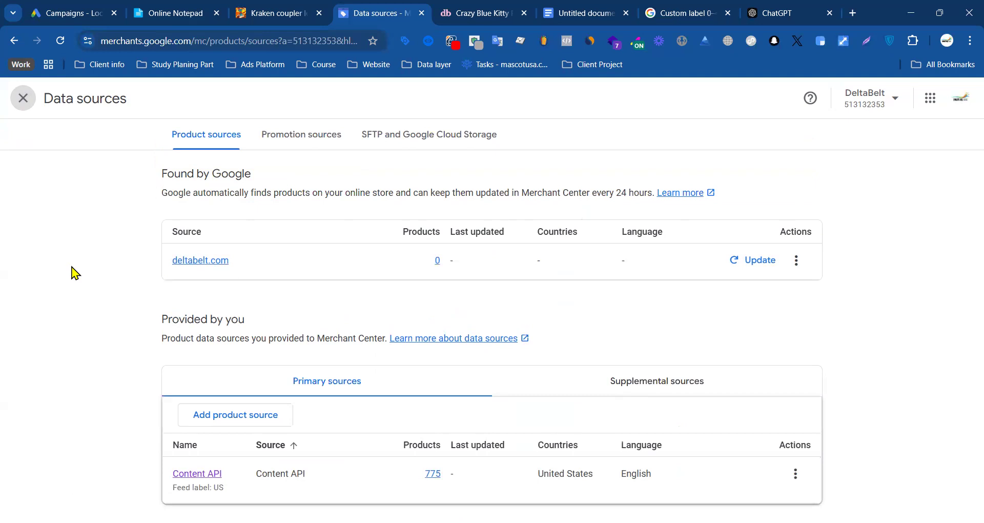
Step: Close the data sources, switch to Google Ads, and revisit the Lock Shopping ad campaign's overview and campaigns page
left_click(23, 98)
left_click(71, 14)
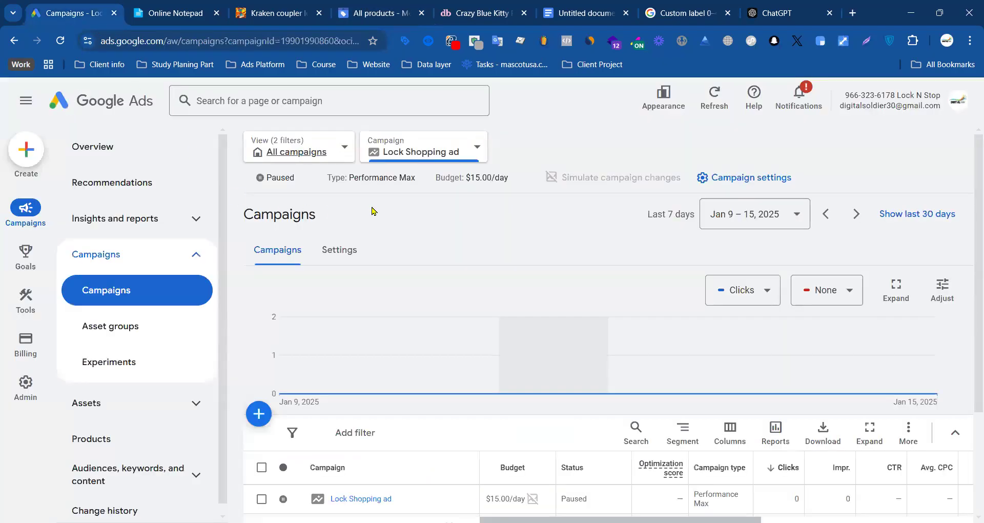
left_click(340, 249)
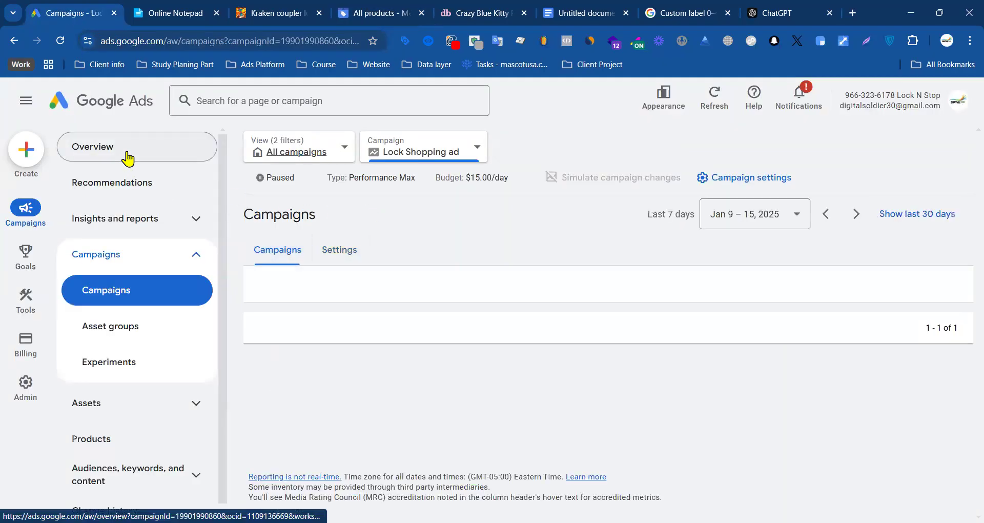
left_click(129, 157)
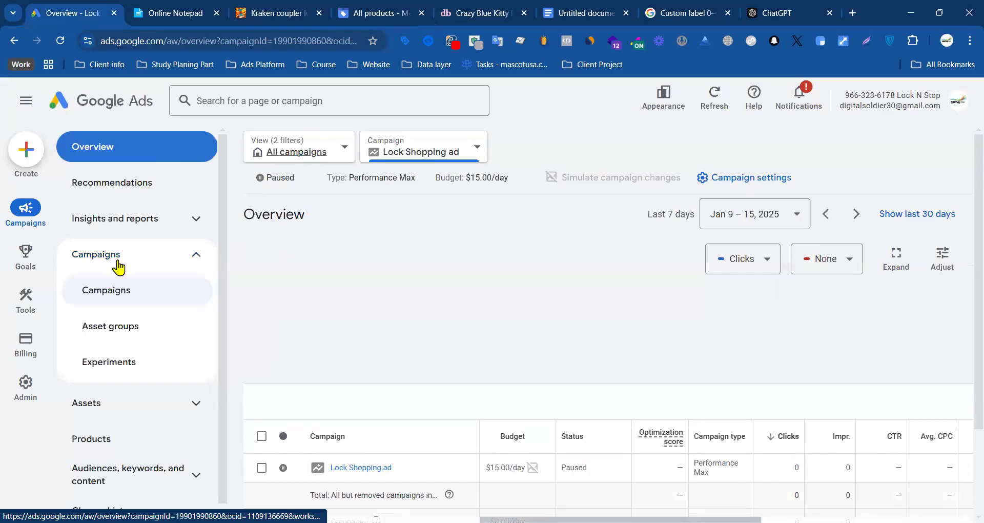
left_click(128, 290)
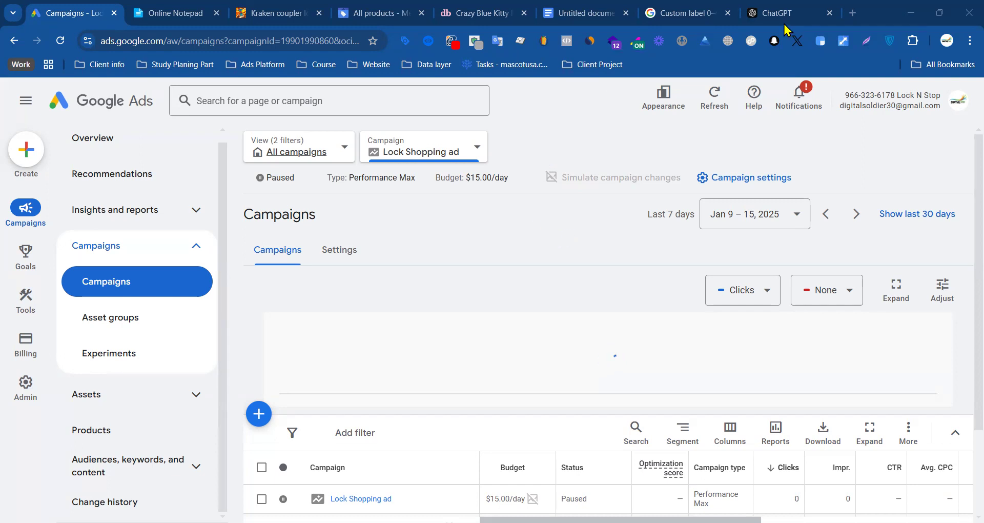
Step: Open the copied Class 07 YouTube video link in a new browser tab, pause the video and close it
left_click(852, 14)
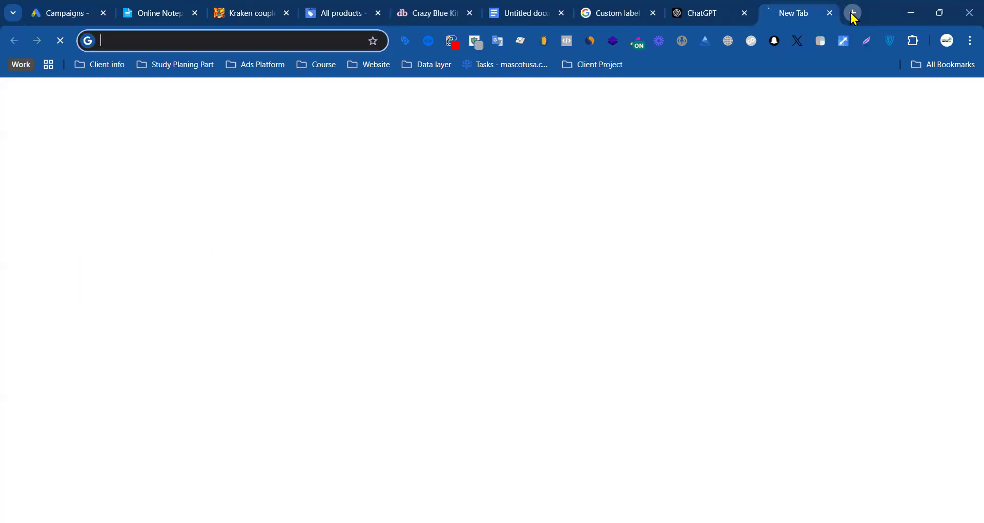
type("https://youtu.be/OPgPPU8YGQM")
key("Return")
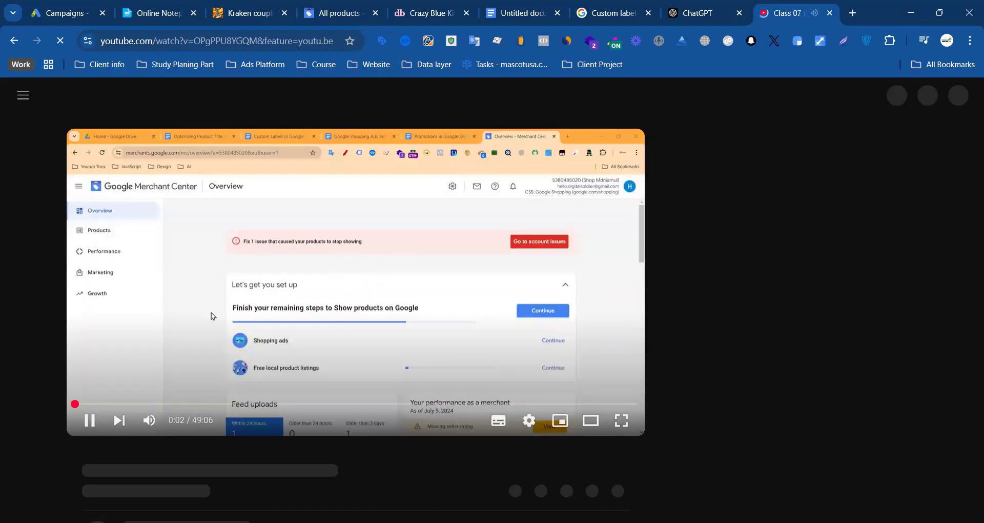
left_click(91, 421)
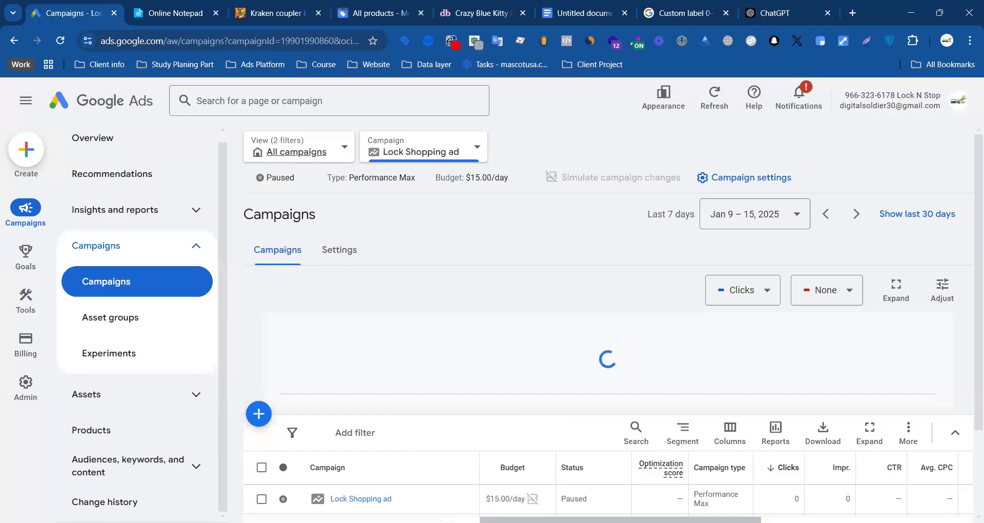
left_click(830, 12)
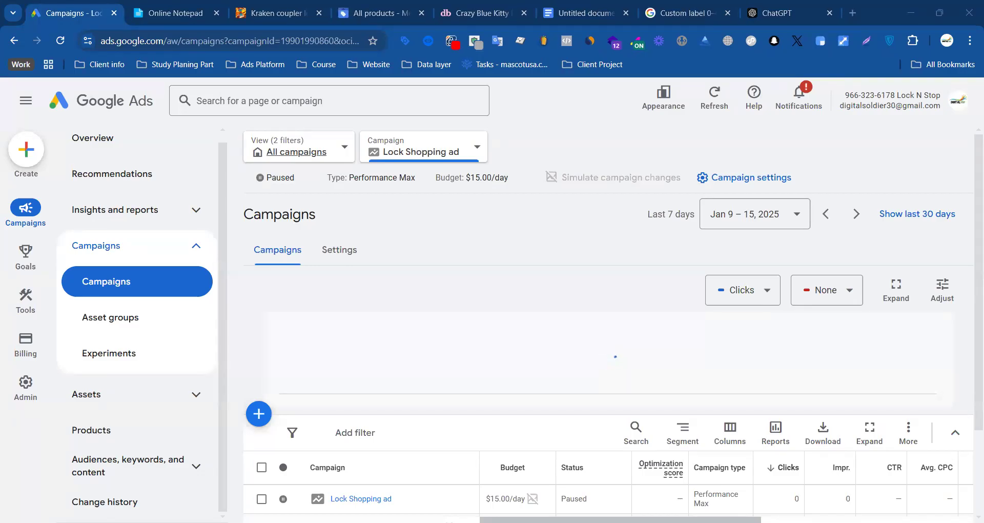
Step: Open the copied Class 08 YouTube video on custom labels for product grouping, stop its opening ad, select its address and close it
left_click(852, 16)
type("https://youtu.be/efuLBFQjEfl")
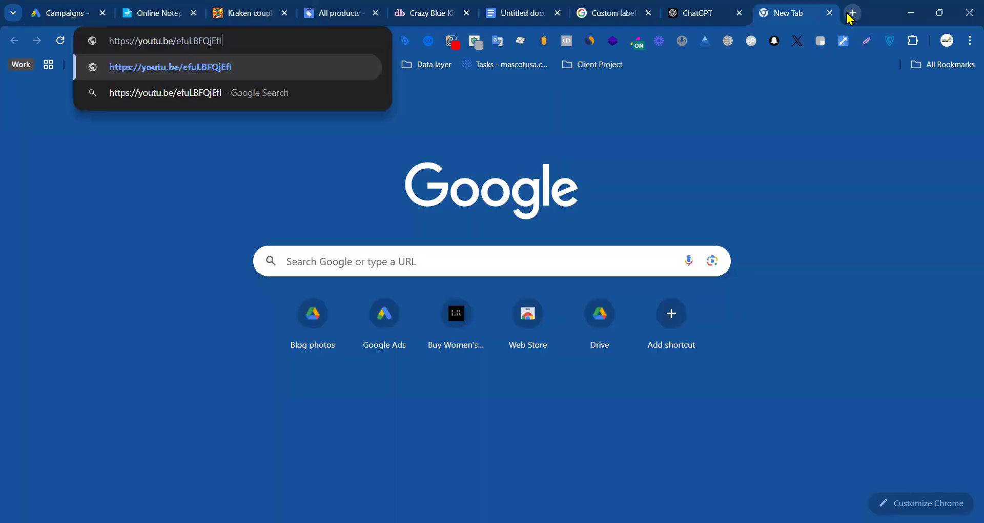
key("Return")
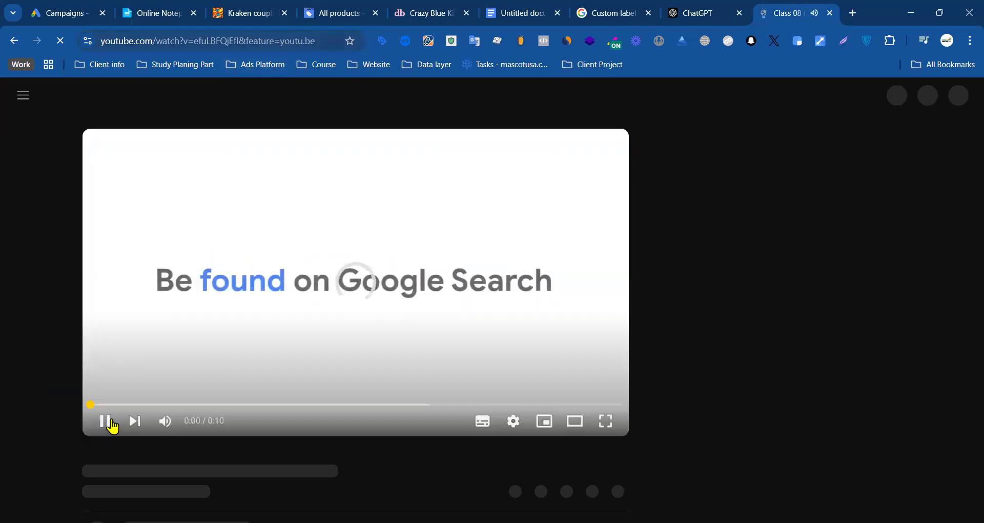
left_click(104, 425)
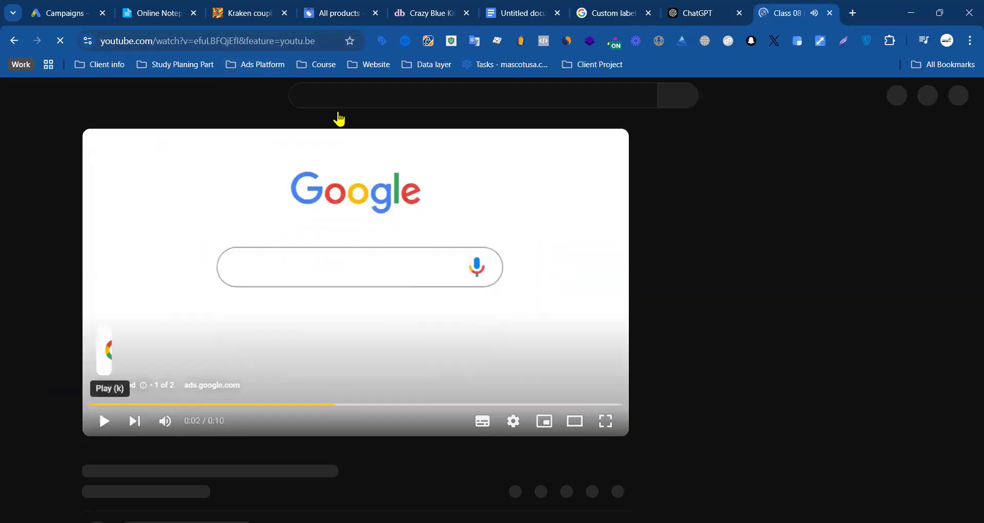
left_click(318, 41)
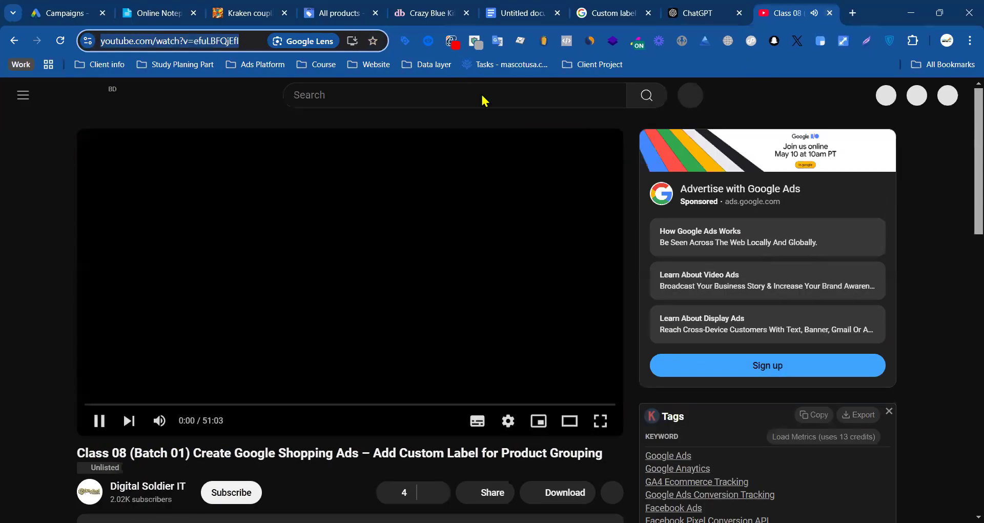
key("ctrl+w")
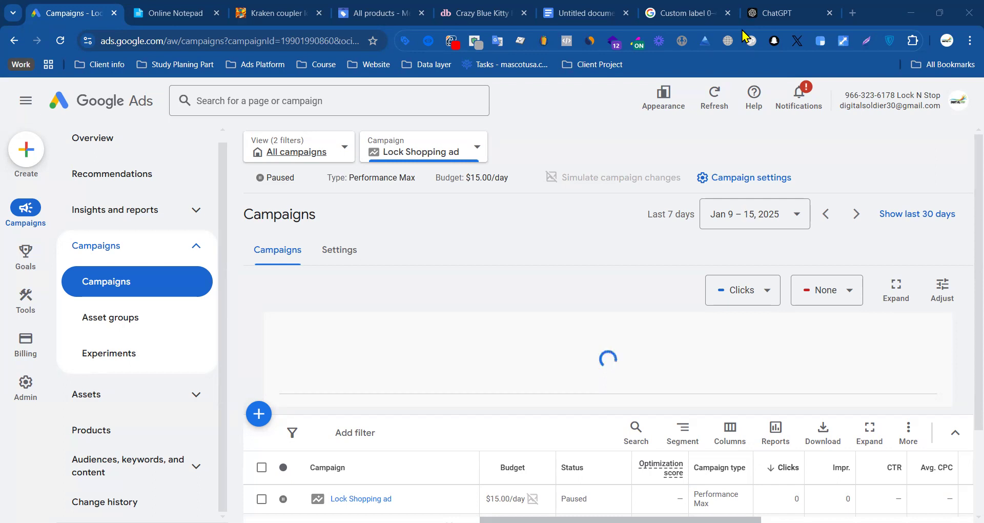
Step: Open the copied YouTube link to the Live Project Custom Level Product Feed video in a new tab and pause it
left_click(854, 15)
type("https://youtu.be/Cl8sWGXq86k")
key("Return")
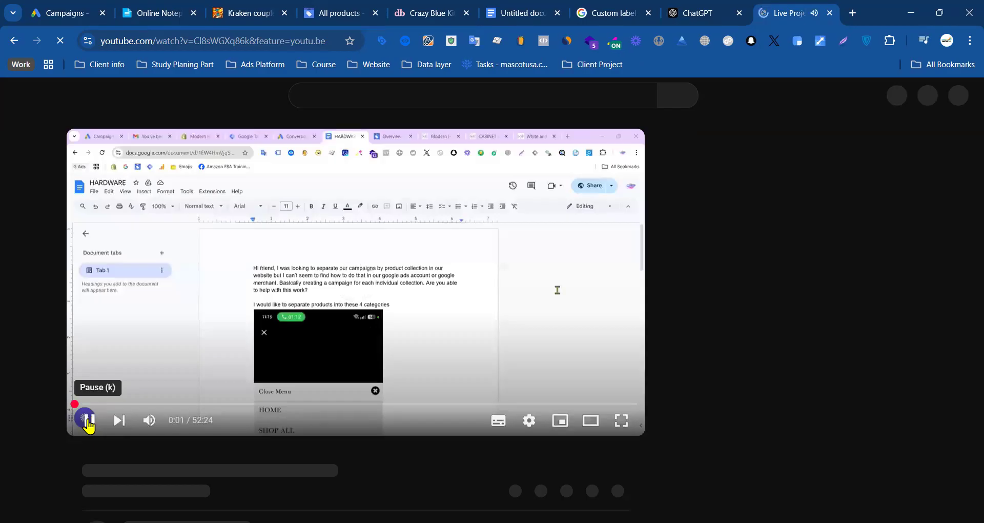
left_click(88, 423)
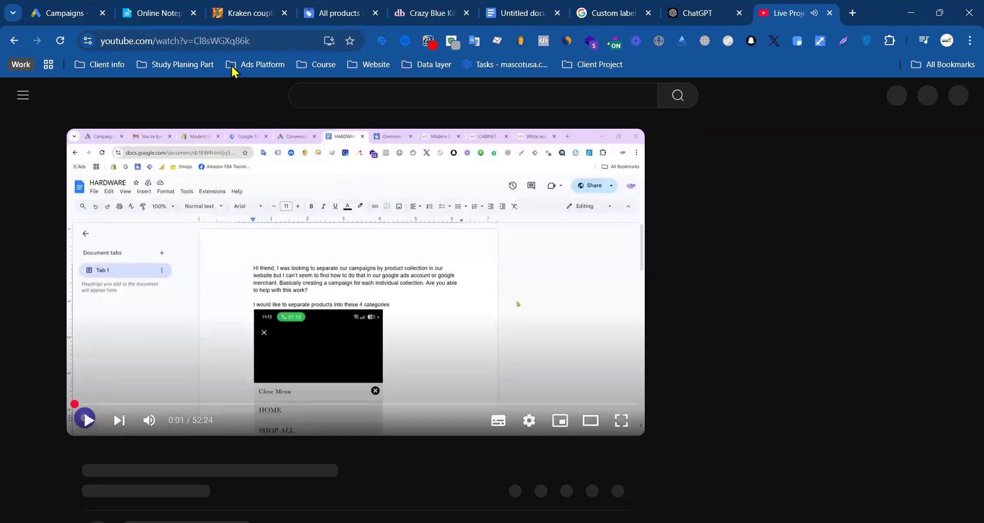
Step: Copy the live project video's address into Online Notepad, on the line below the Shopify product ID
left_click(221, 43)
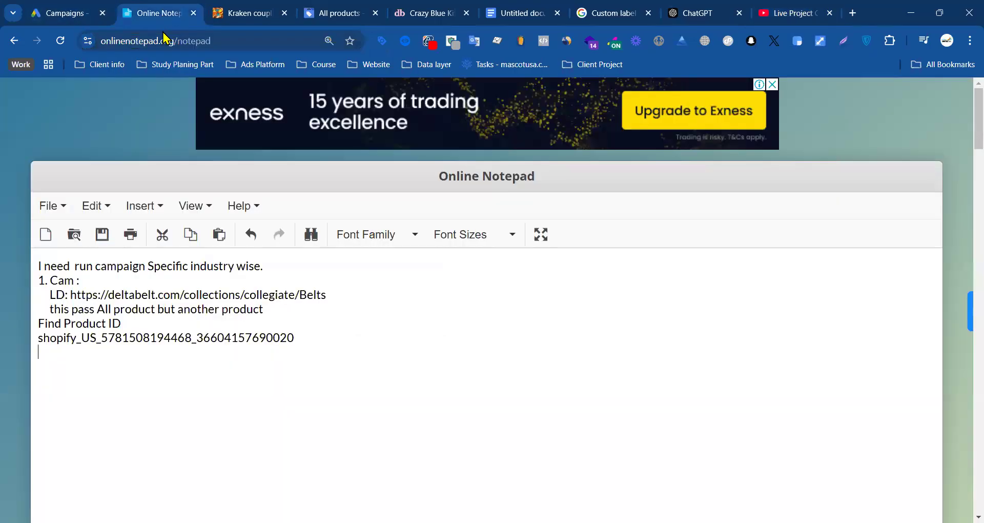
left_click(154, 14)
left_click(43, 350)
type("https://www.youtube.com/watch?v=CI8sWGXq86k")
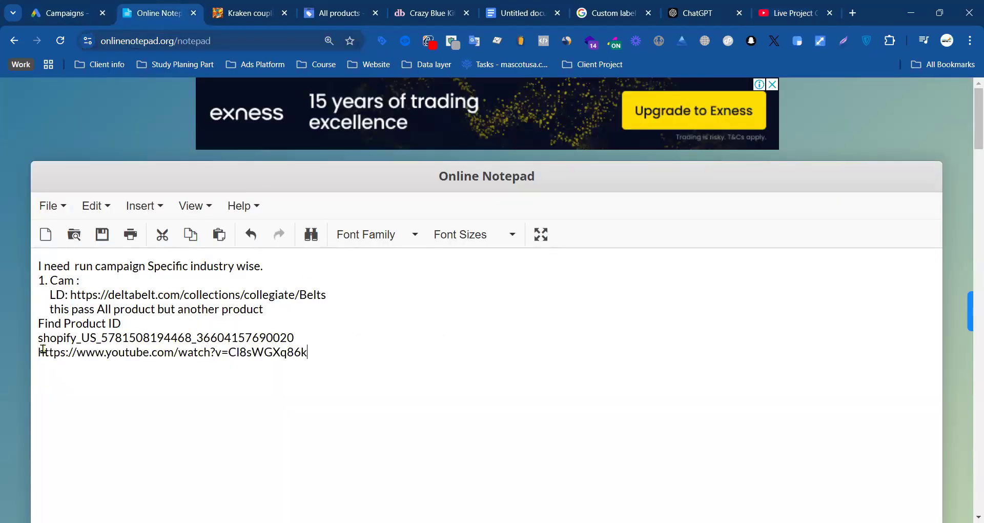
Step: Add two blank lines above the YouTube link and cut all the campaign and product ID notes preceding it
left_click(39, 364)
key("Return")
key("Return")
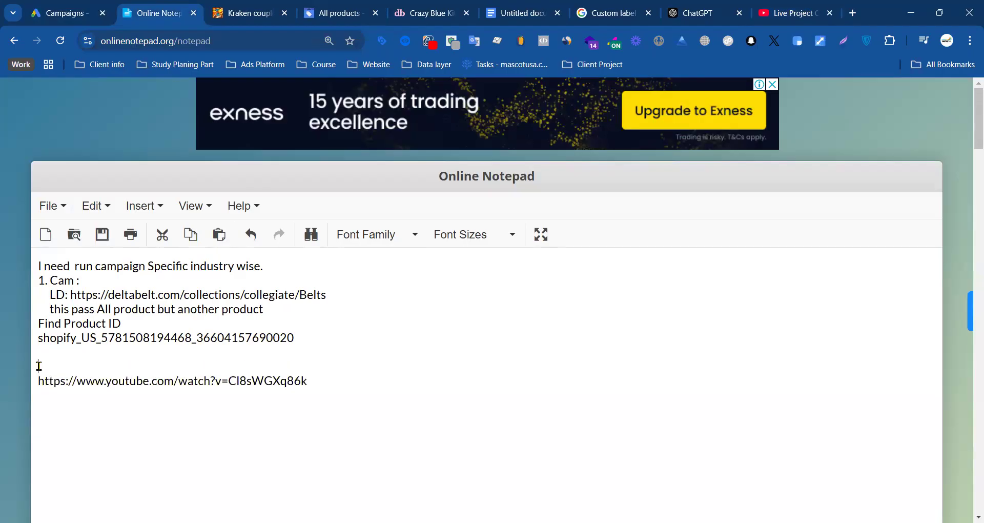
left_click_drag(342, 334, 37, 262)
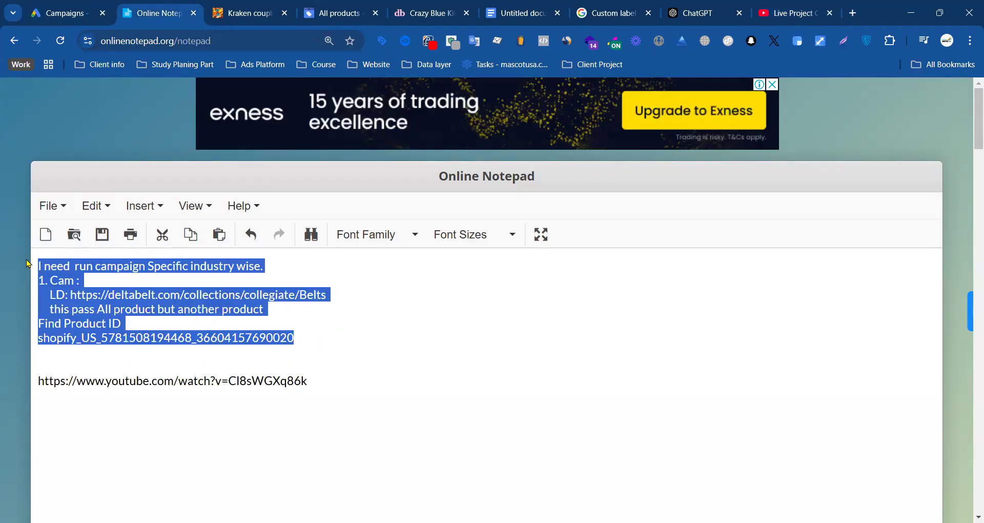
key("ctrl+x")
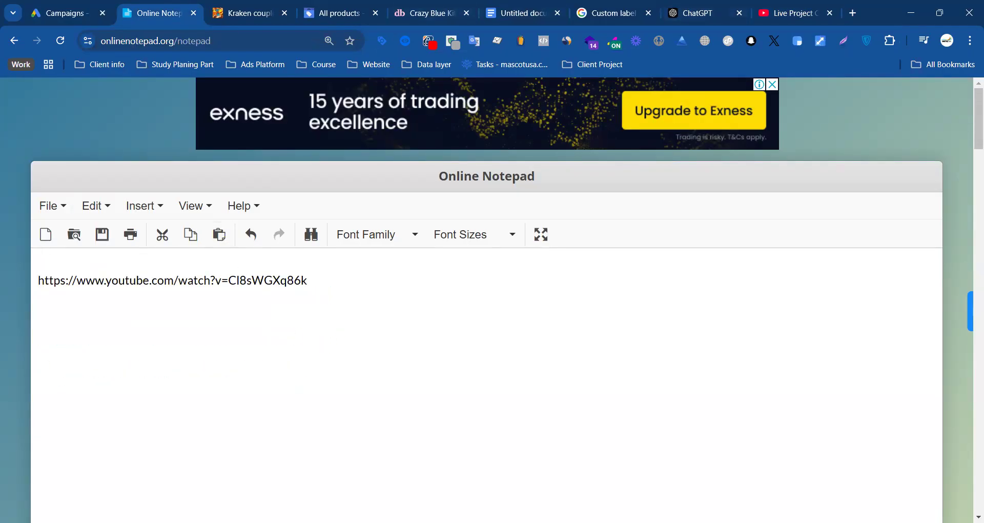